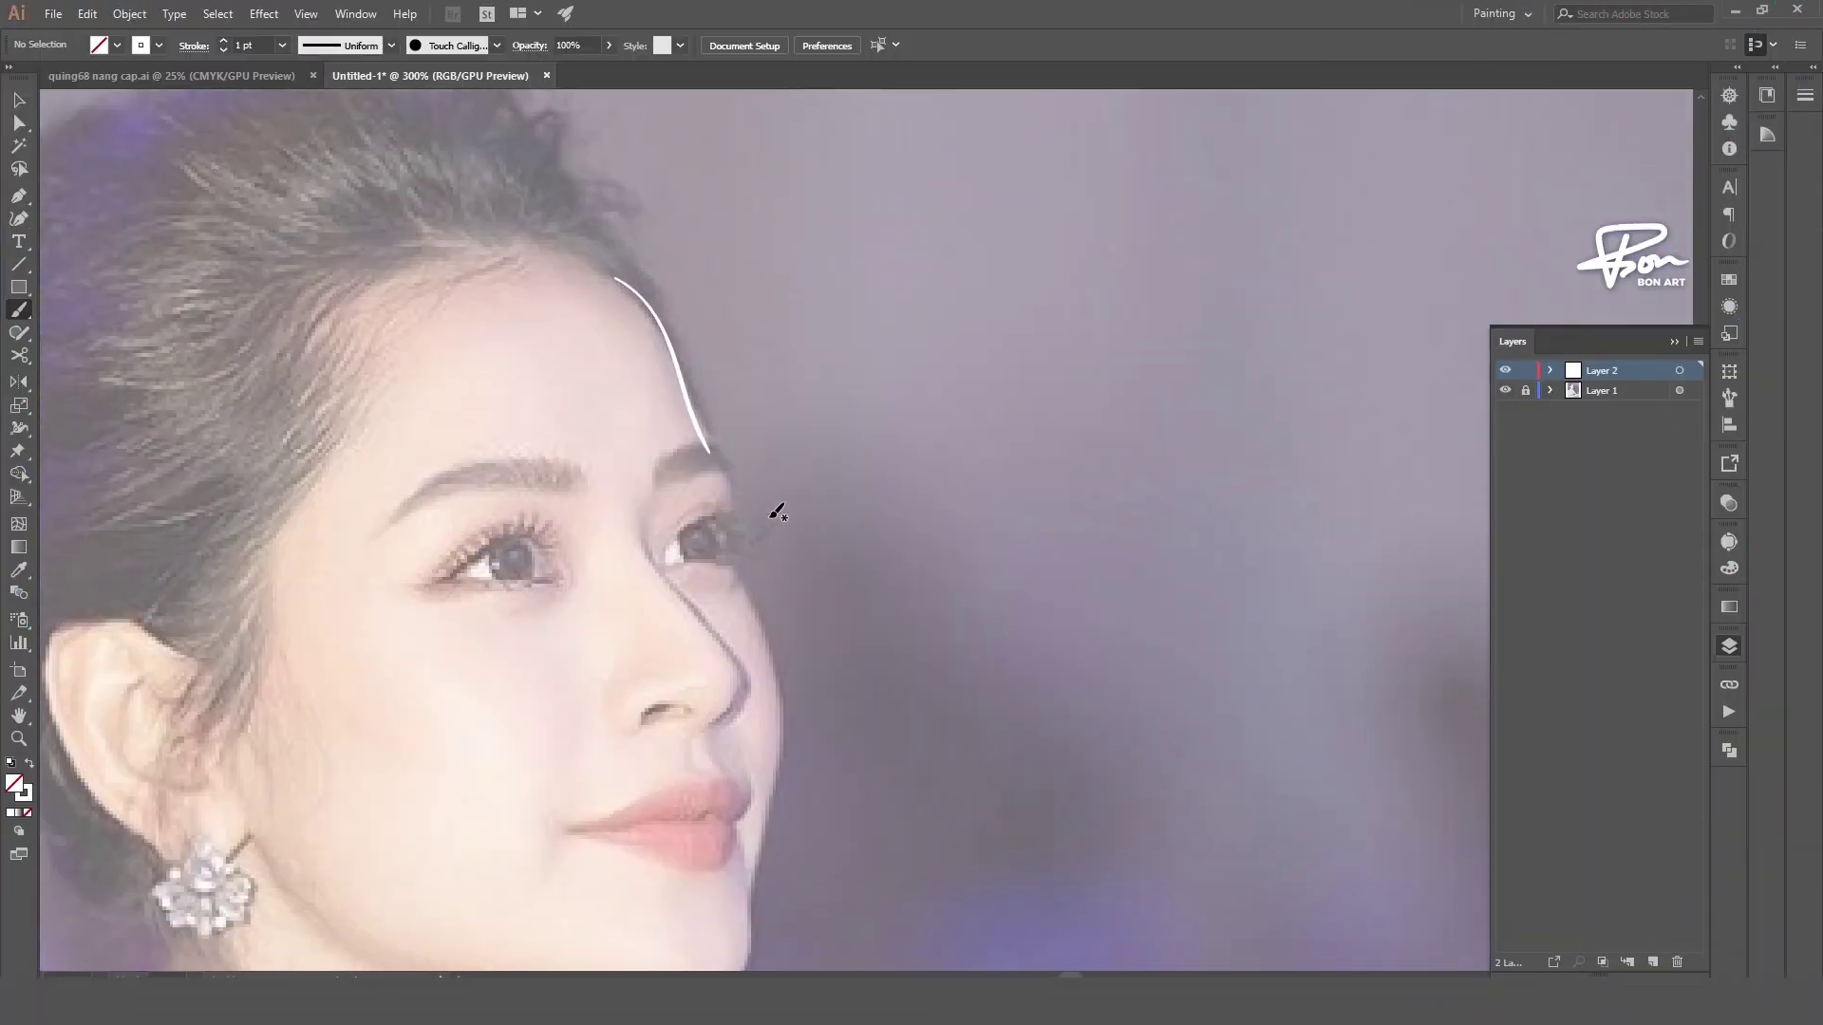
- Trace the face profile past the brow, along the nose and down to the chin
{"action": "key", "text": "ctrl+plus"}
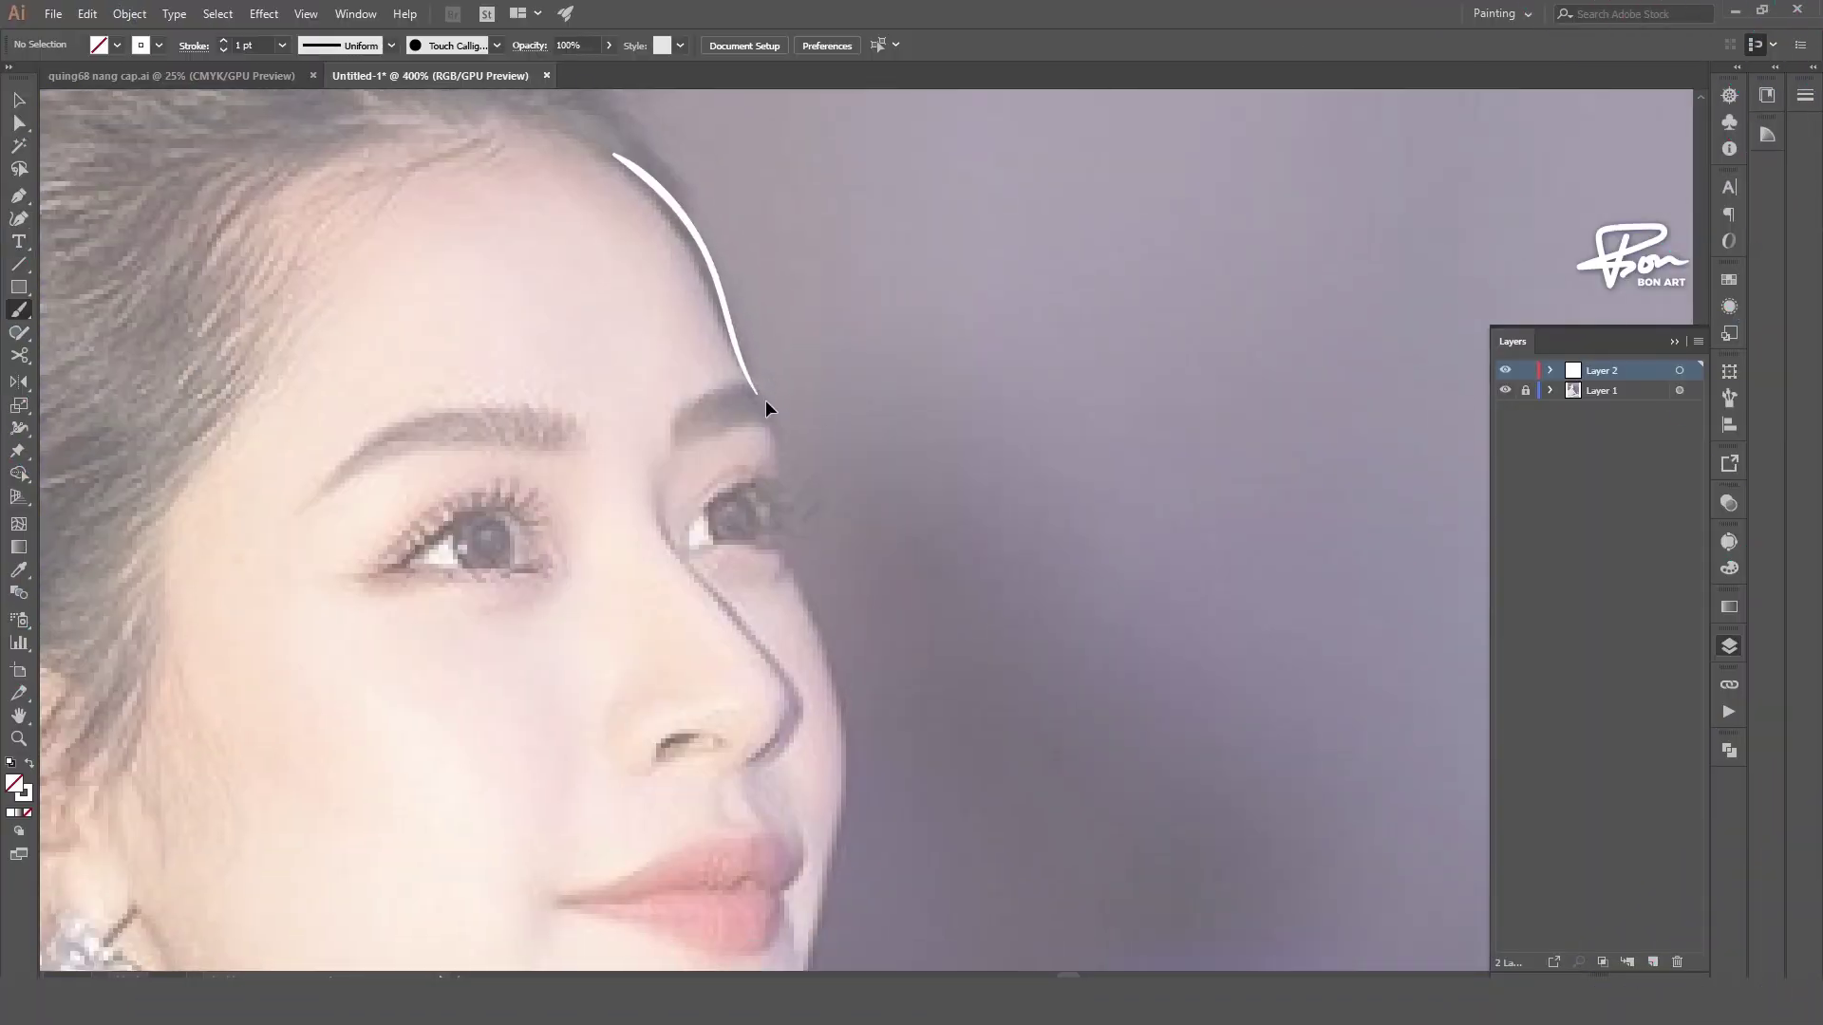
{"action": "left_click_drag", "start_coordinate": [796, 525], "coordinate": [731, 421]}
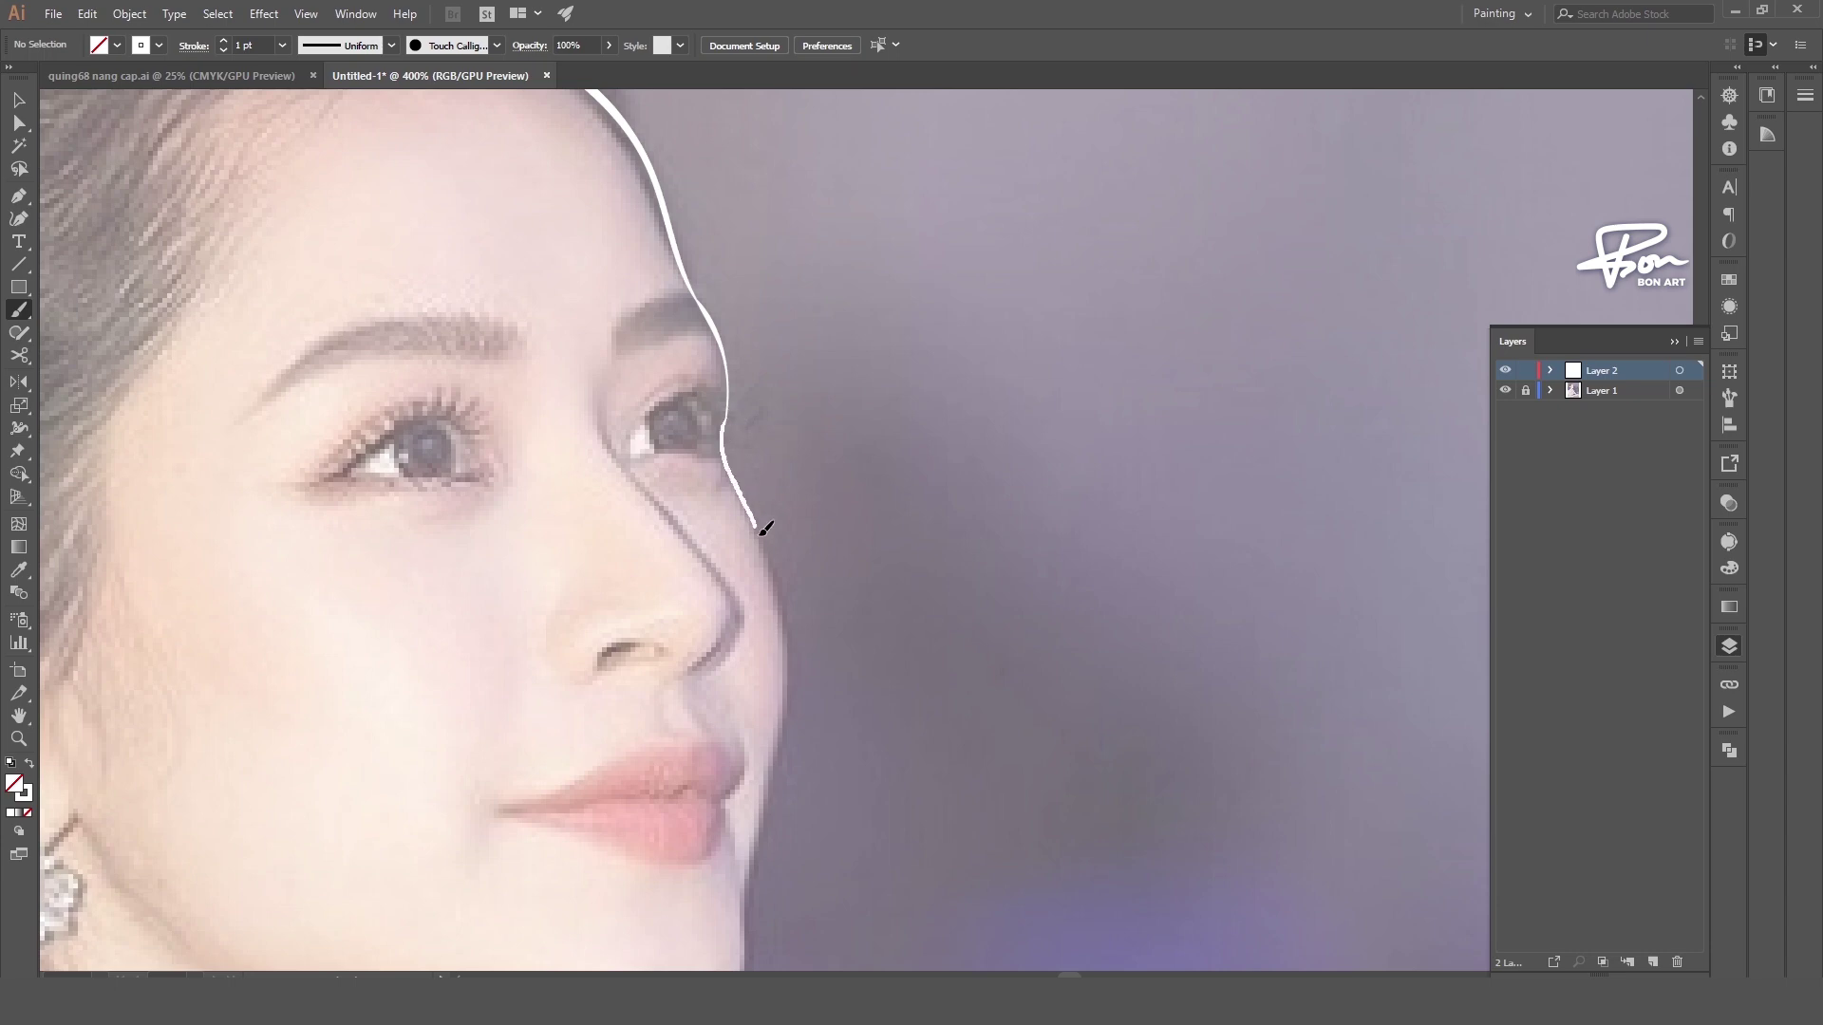
{"action": "left_click_drag", "start_coordinate": [803, 541], "coordinate": [703, 356]}
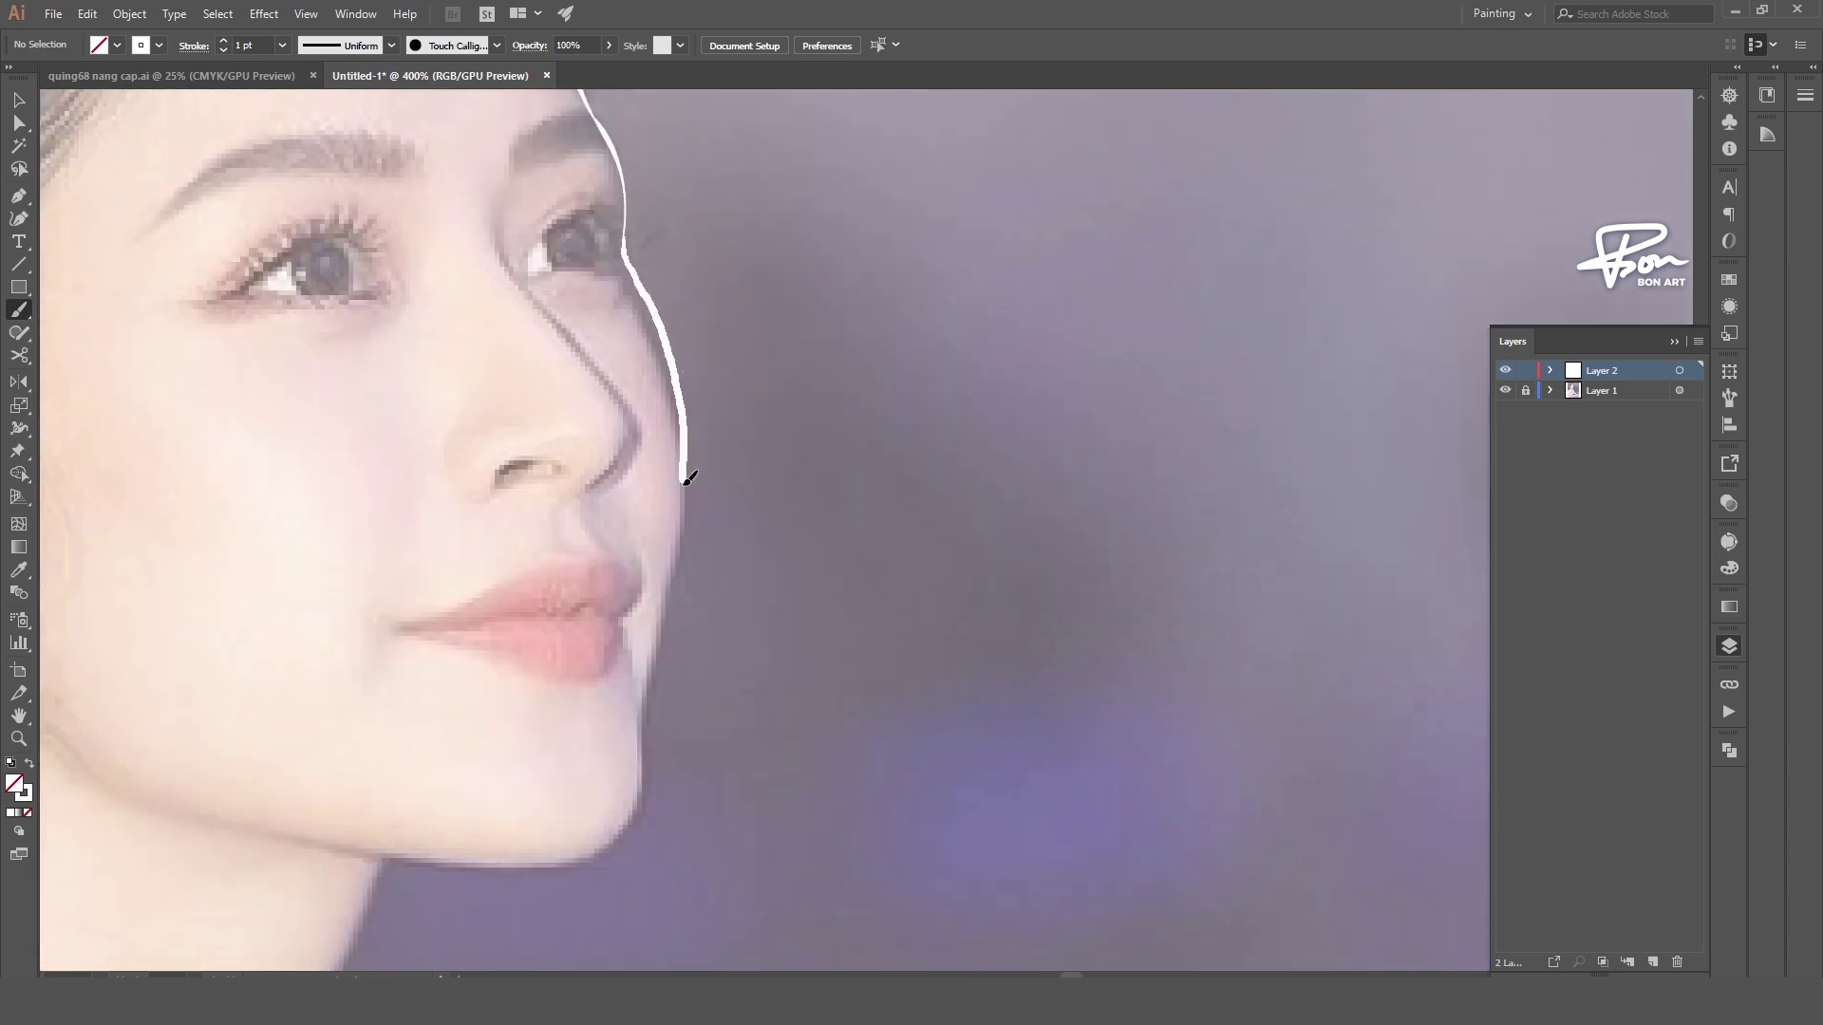
{"action": "left_click_drag", "start_coordinate": [648, 763], "coordinate": [609, 845]}
{"action": "key", "text": "ctrl+minus"}
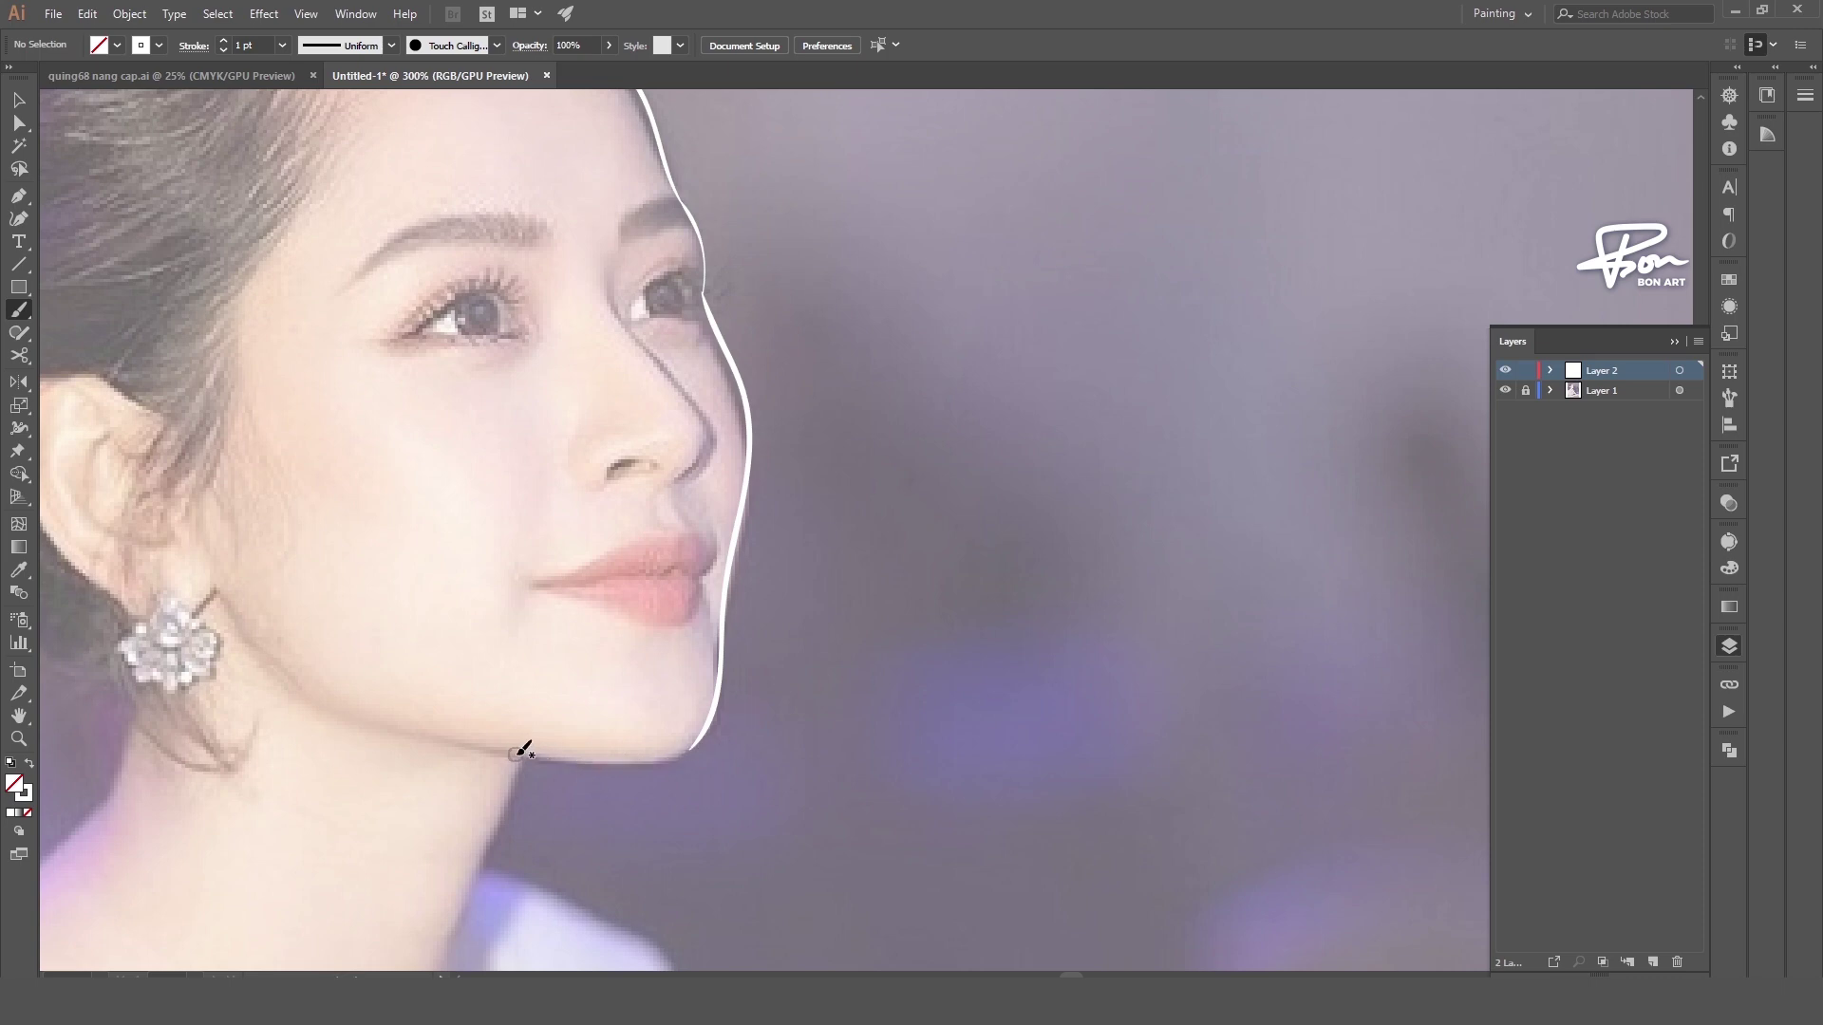
- Refine the chin curve's anchors with Direct Selection
{"action": "key", "text": "ctrl+plus"}
{"action": "key", "text": "a"}
{"action": "left_click", "coordinate": [874, 527]}
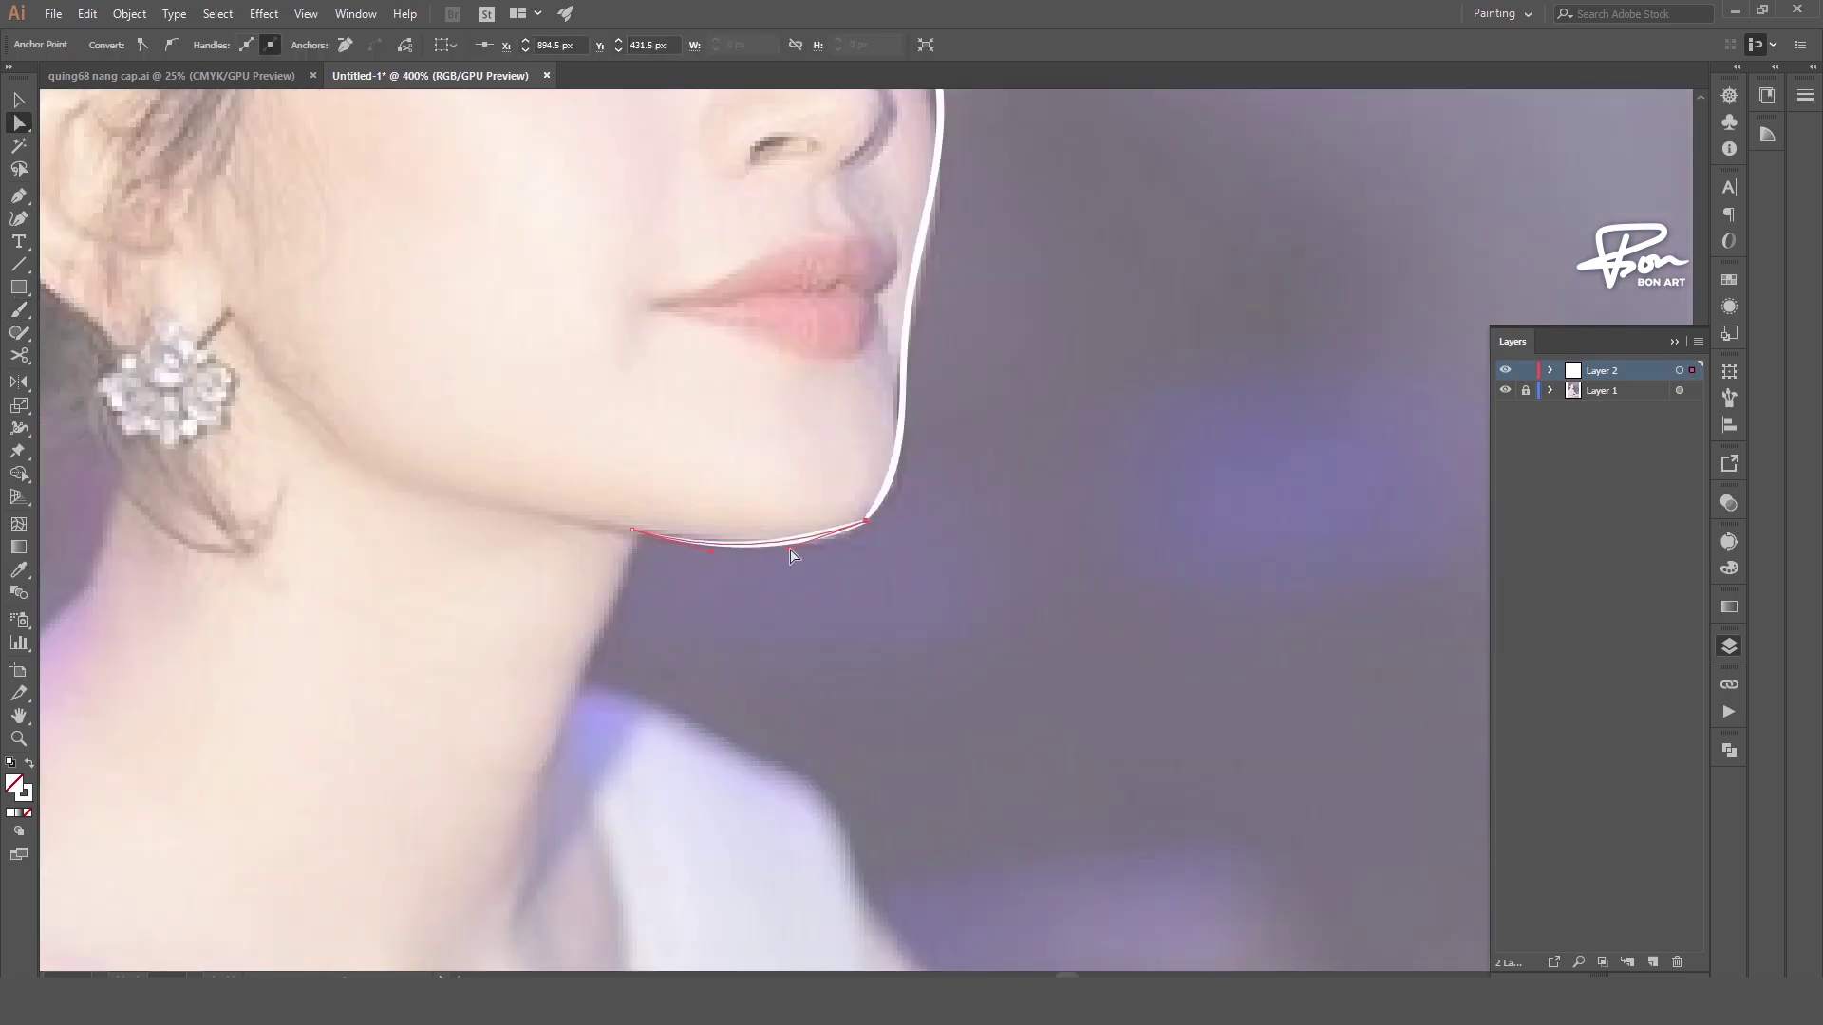
{"action": "left_click", "coordinate": [800, 558]}
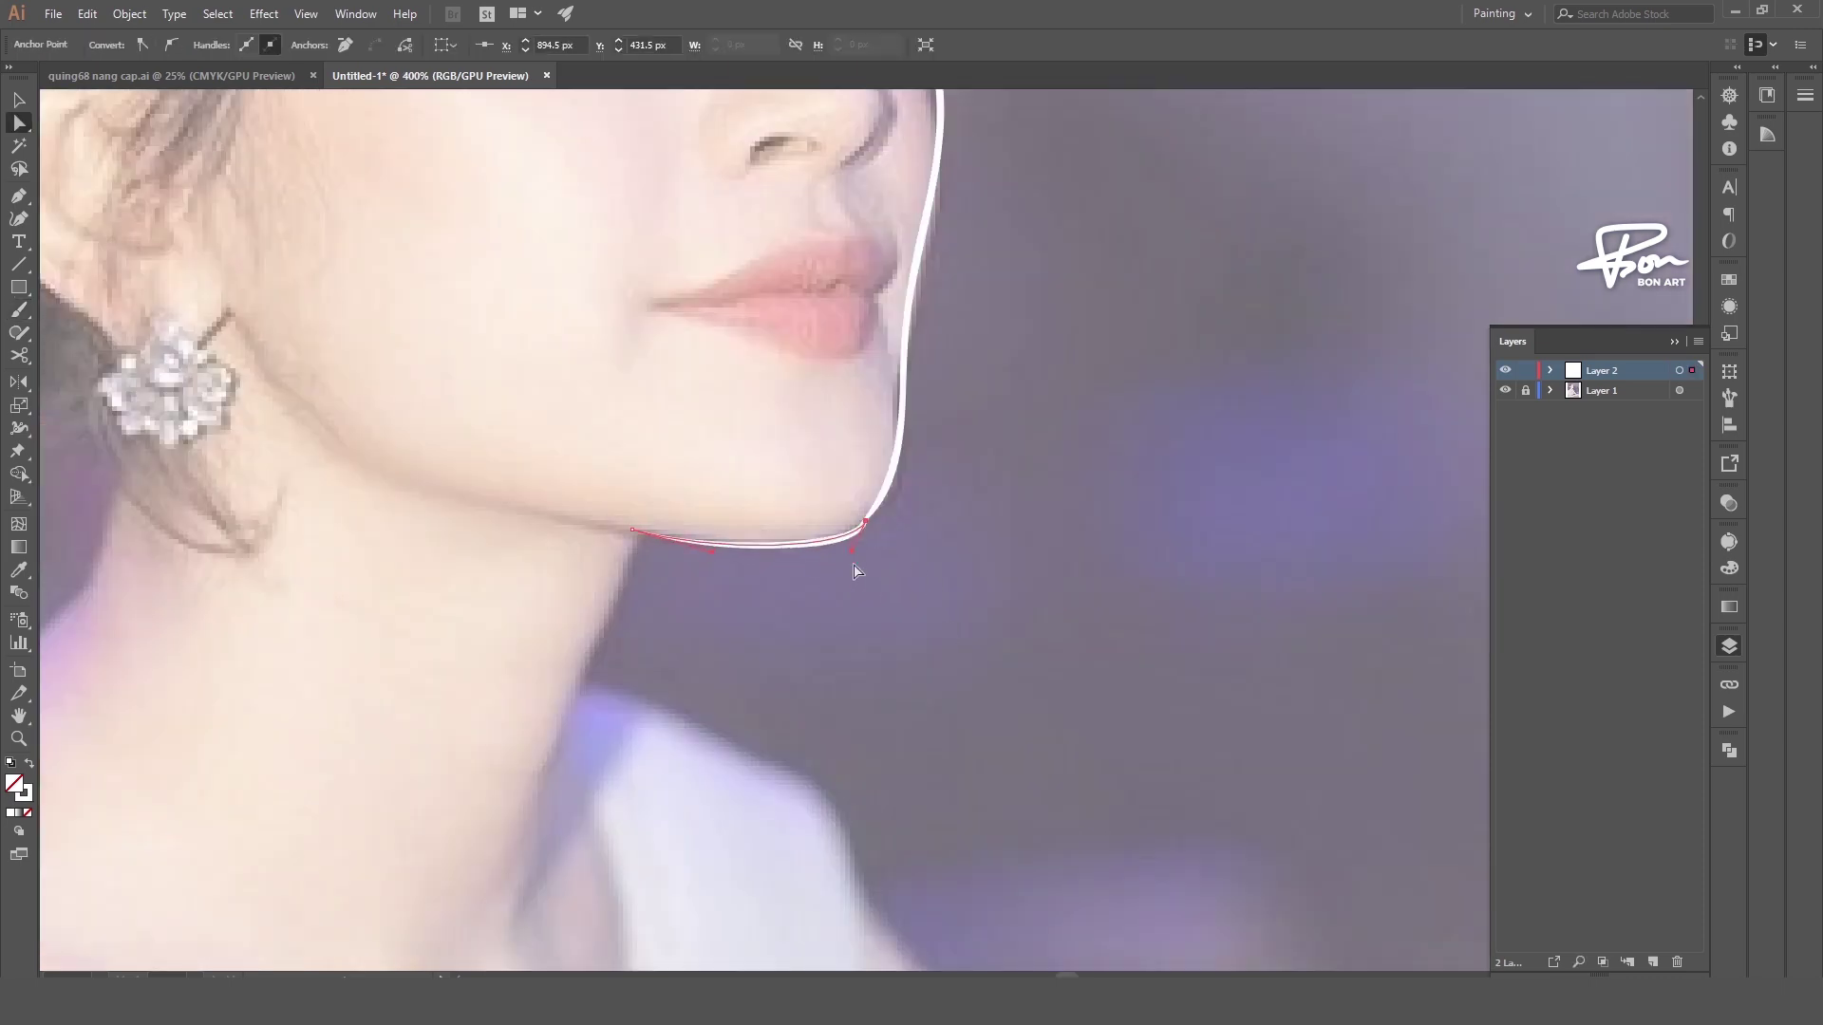
{"action": "left_click", "coordinate": [837, 560]}
{"action": "key", "text": "ctrl+minus"}
{"action": "key", "text": "b"}
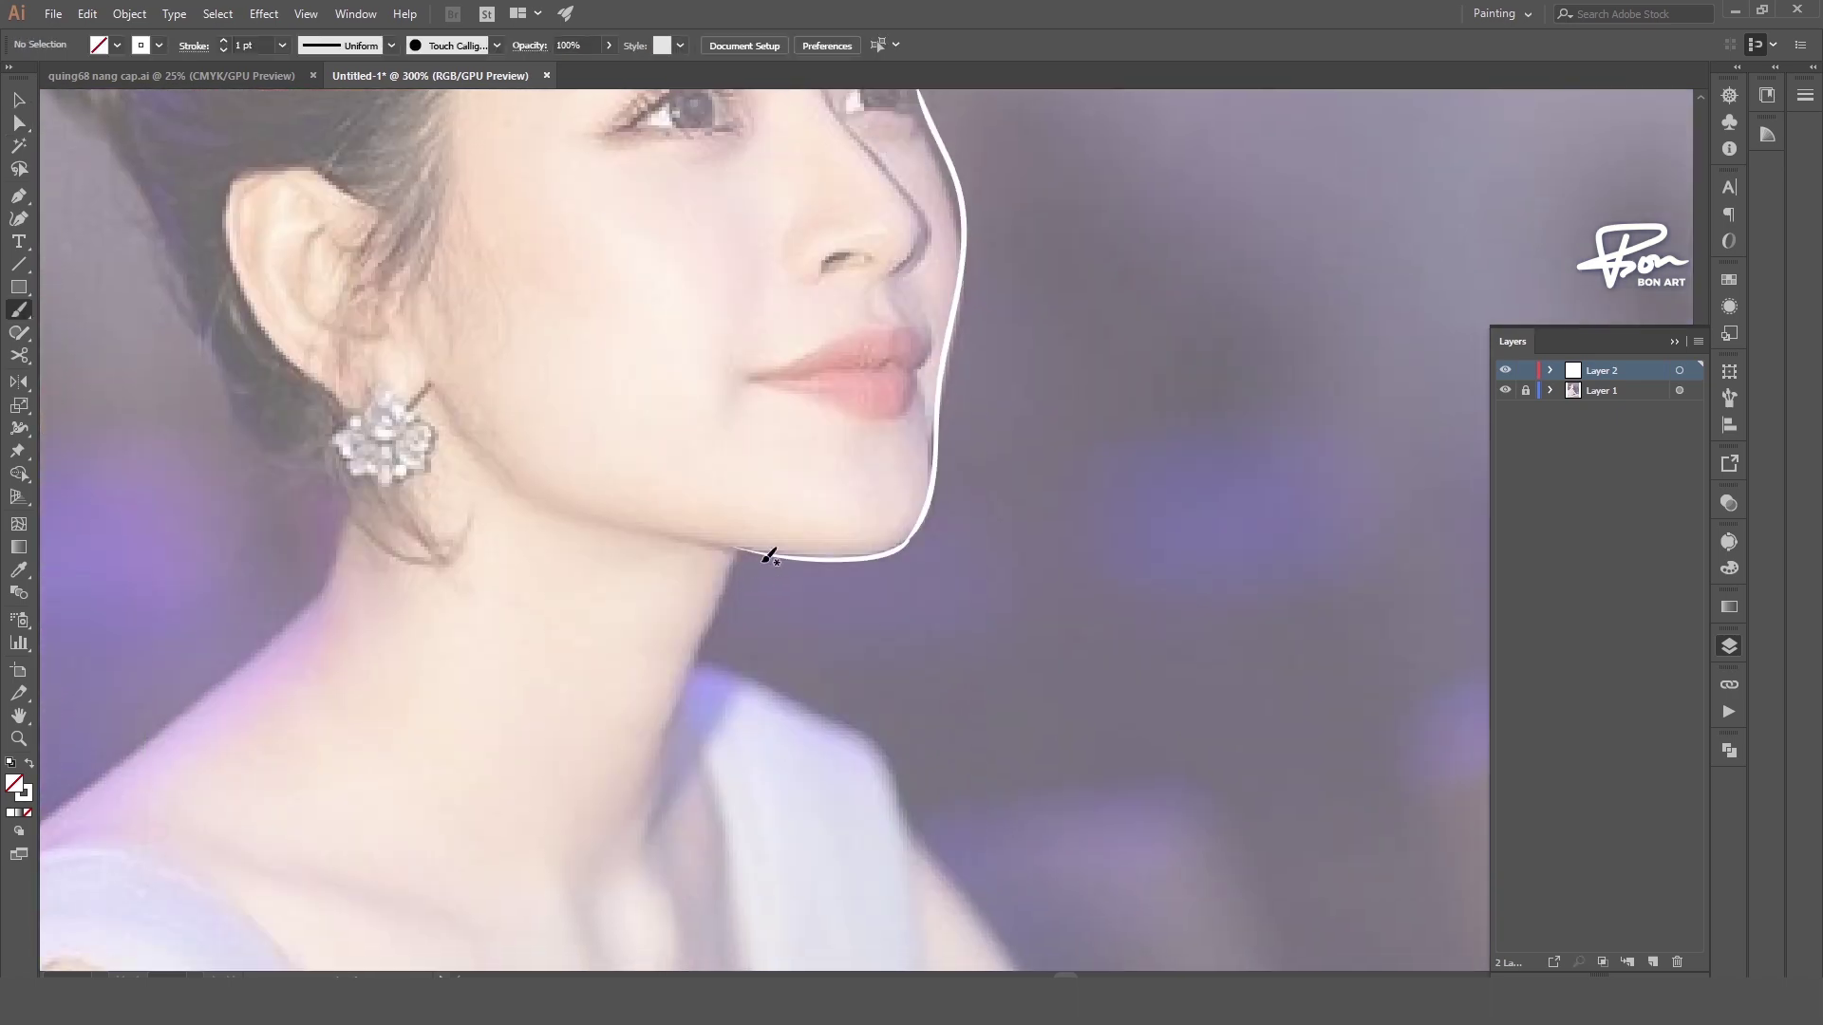
- Extend the neck line down toward the shoulder
{"action": "left_click", "coordinate": [790, 712], "text": "ctrl+alt"}
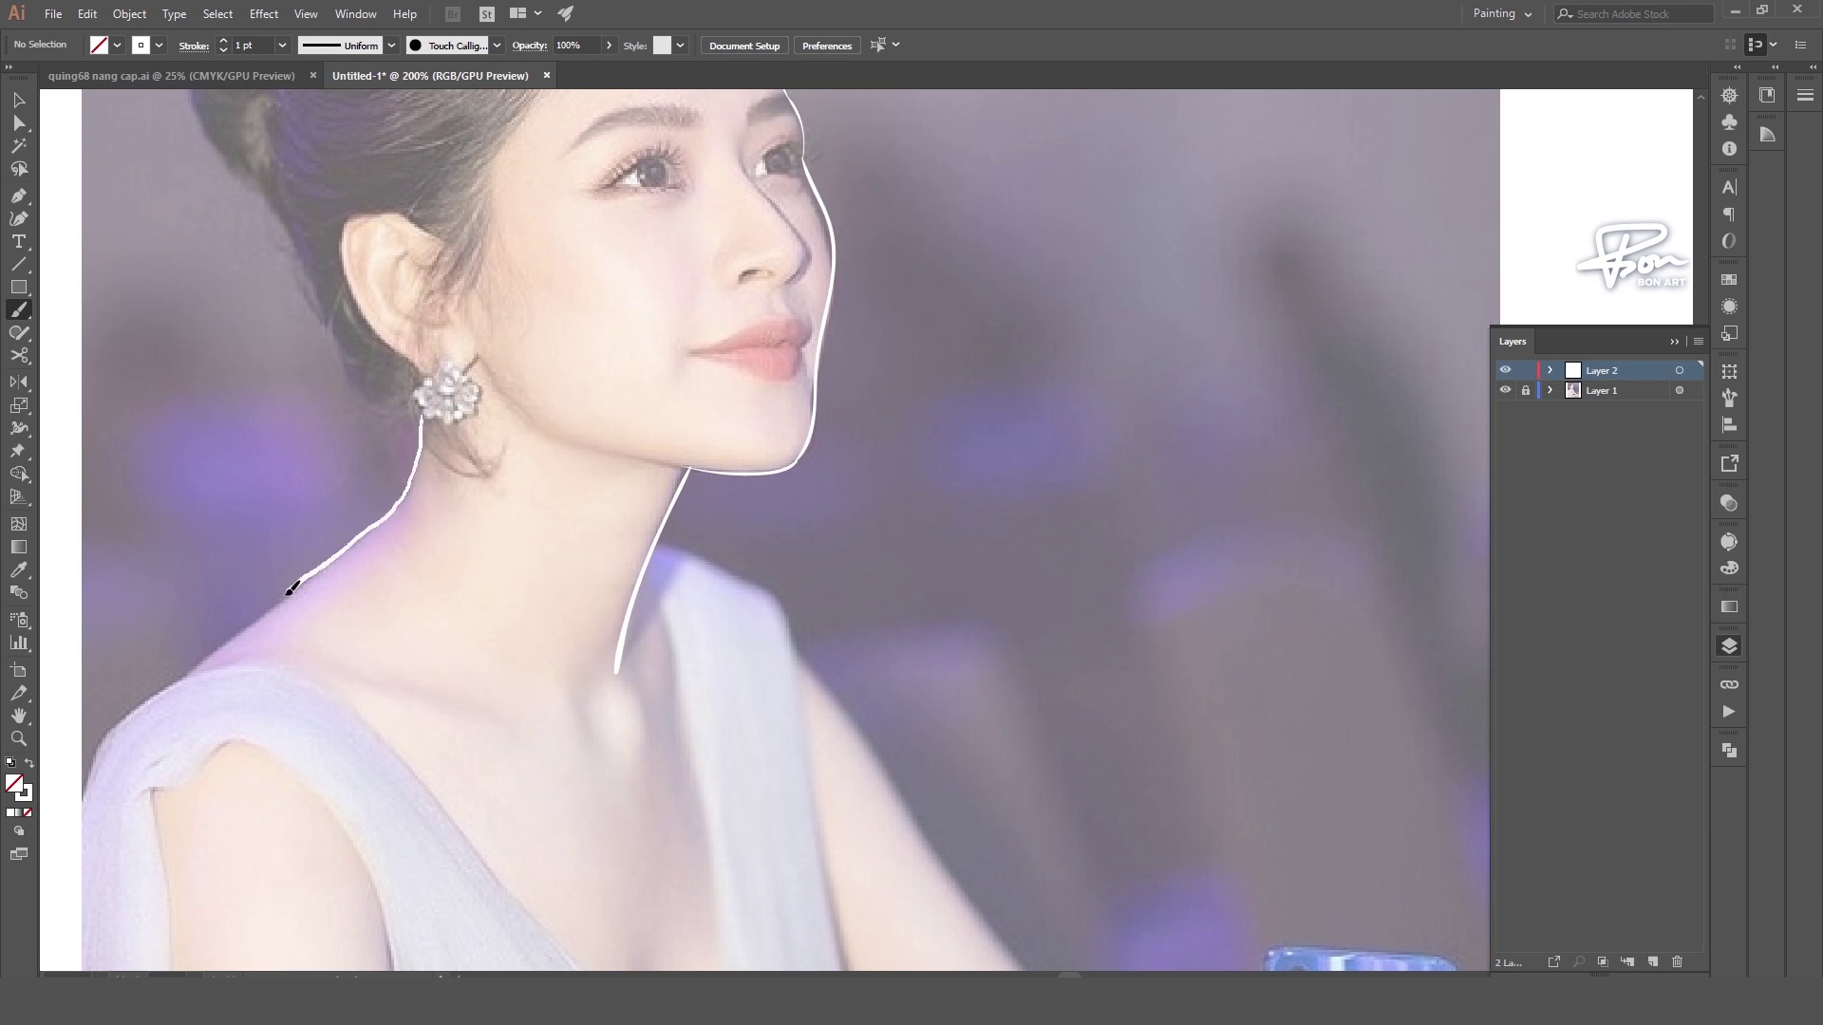
{"action": "left_click_drag", "start_coordinate": [292, 588], "coordinate": [157, 684]}
{"action": "scroll", "coordinate": [354, 560], "scroll_direction": "down", "scroll_amount": 5}
{"action": "key", "text": "ctrl+minus"}
{"action": "scroll", "coordinate": [863, 370], "scroll_direction": "up", "scroll_amount": 3}
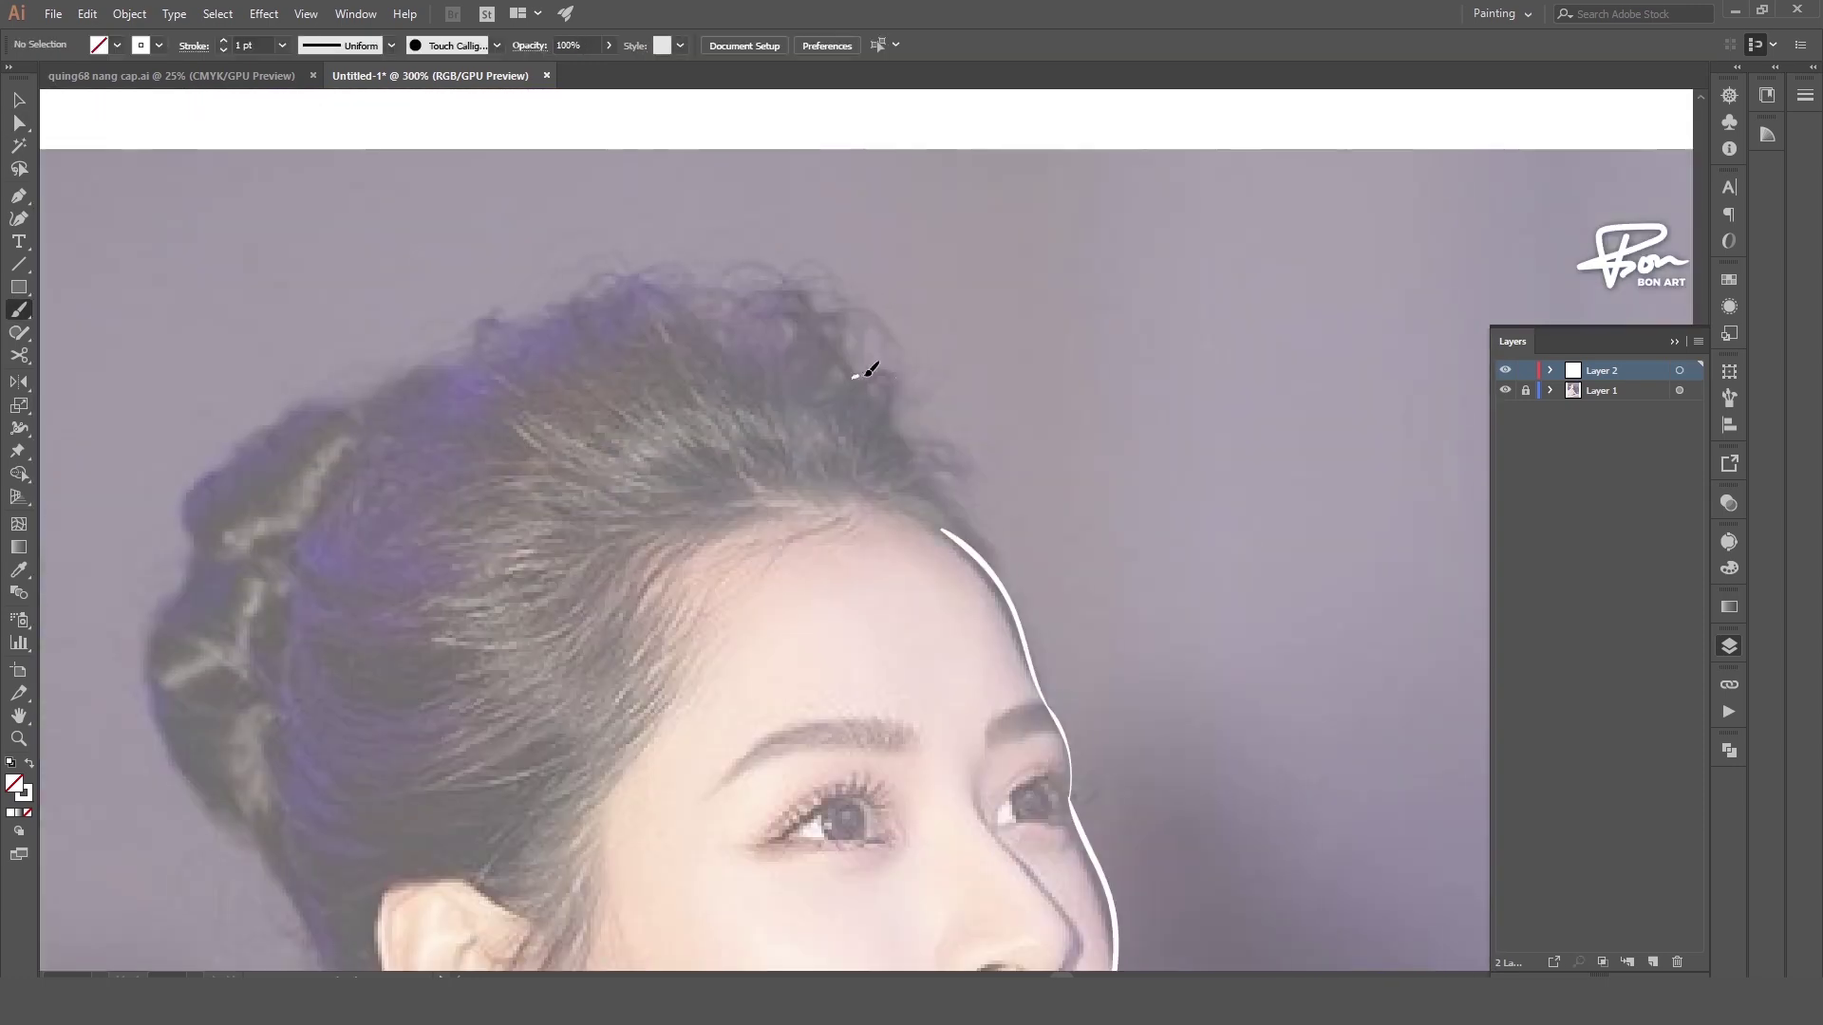
- Draw the hair outline strokes along the top of the head and bun
{"action": "left_click_drag", "start_coordinate": [853, 375], "coordinate": [983, 472]}
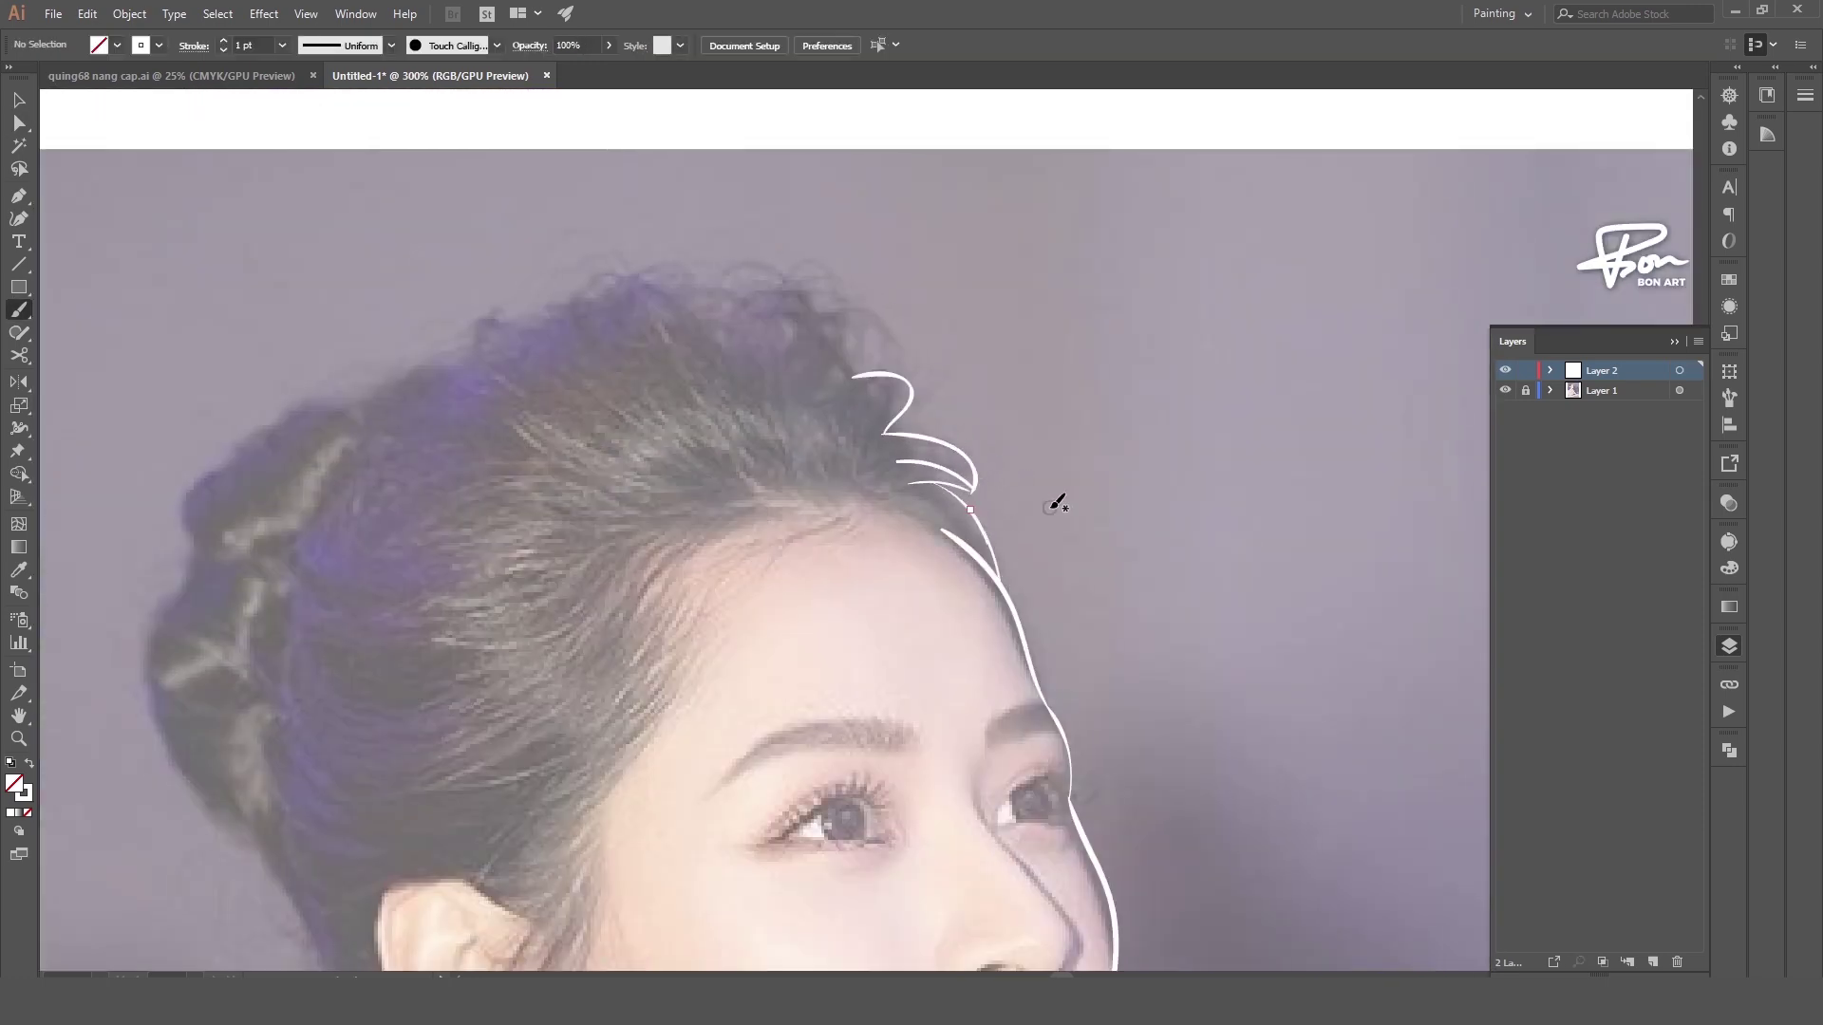
{"action": "scroll", "coordinate": [1057, 503], "scroll_direction": "up", "scroll_amount": 3}
{"action": "mouse_move", "coordinate": [743, 463]}
{"action": "left_mouse_down"}
{"action": "mouse_move", "coordinate": [834, 456]}
{"action": "mouse_move", "coordinate": [907, 486]}
{"action": "left_mouse_up"}
{"action": "left_click_drag", "start_coordinate": [437, 573], "coordinate": [536, 536]}
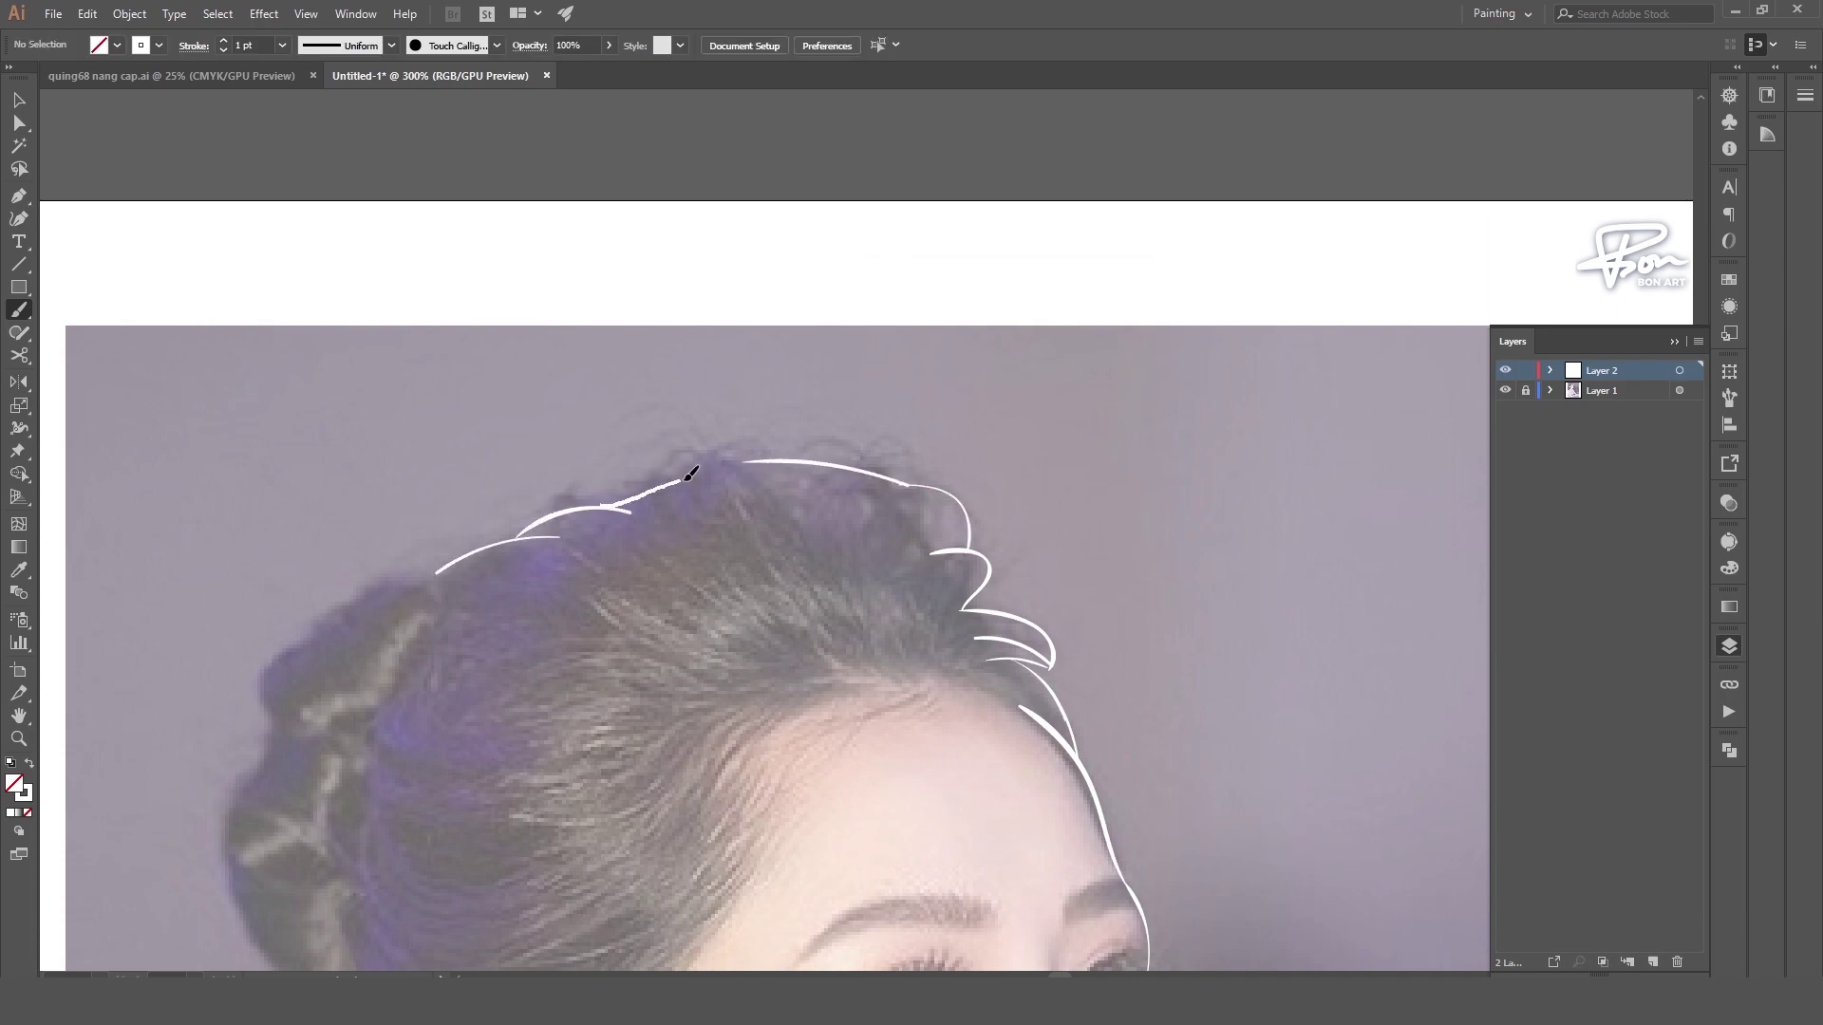
{"action": "left_click_drag", "start_coordinate": [690, 472], "coordinate": [692, 472]}
{"action": "left_click_drag", "start_coordinate": [725, 575], "coordinate": [821, 400]}
{"action": "scroll", "coordinate": [544, 920], "scroll_direction": "down", "scroll_amount": 3}
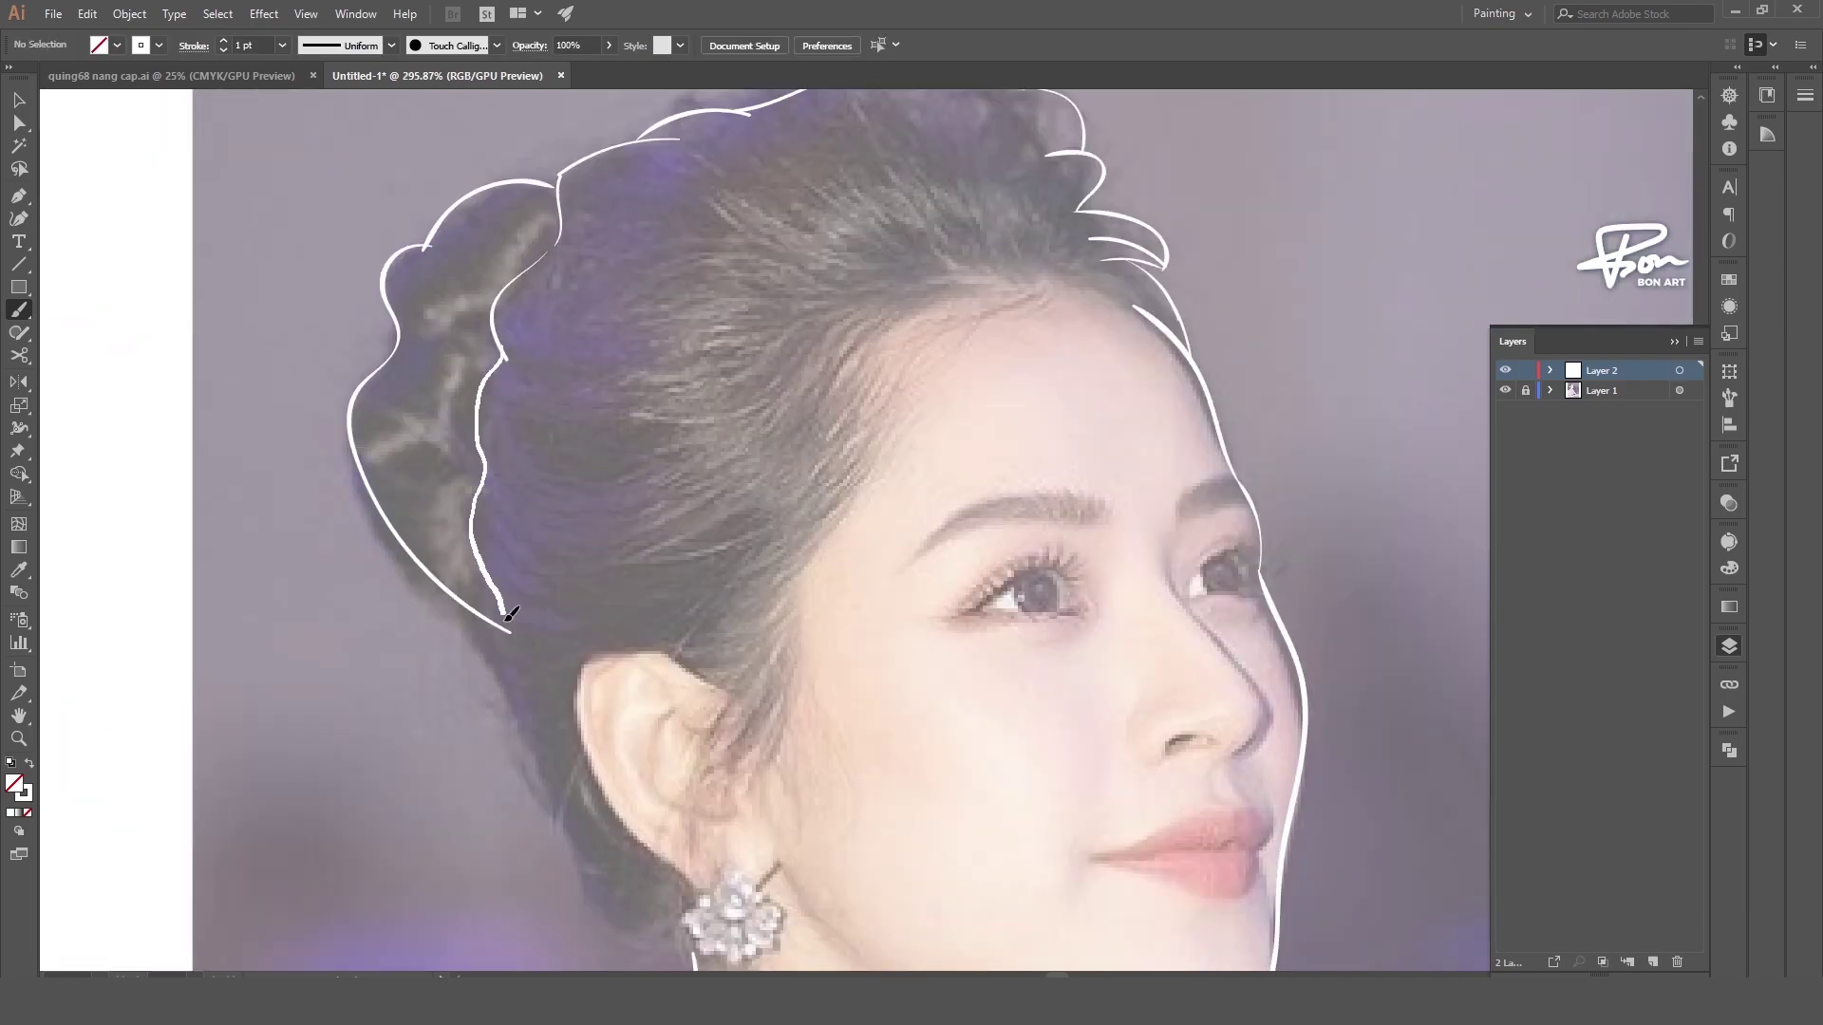
{"action": "scroll", "coordinate": [183, 570], "scroll_direction": "up", "scroll_amount": 2}
- Select a hair strand path's anchors with Direct Selection to inspect it
{"action": "key", "text": "a"}
{"action": "left_click", "coordinate": [574, 496]}
{"action": "scroll", "coordinate": [574, 495], "scroll_direction": "down", "scroll_amount": 2}
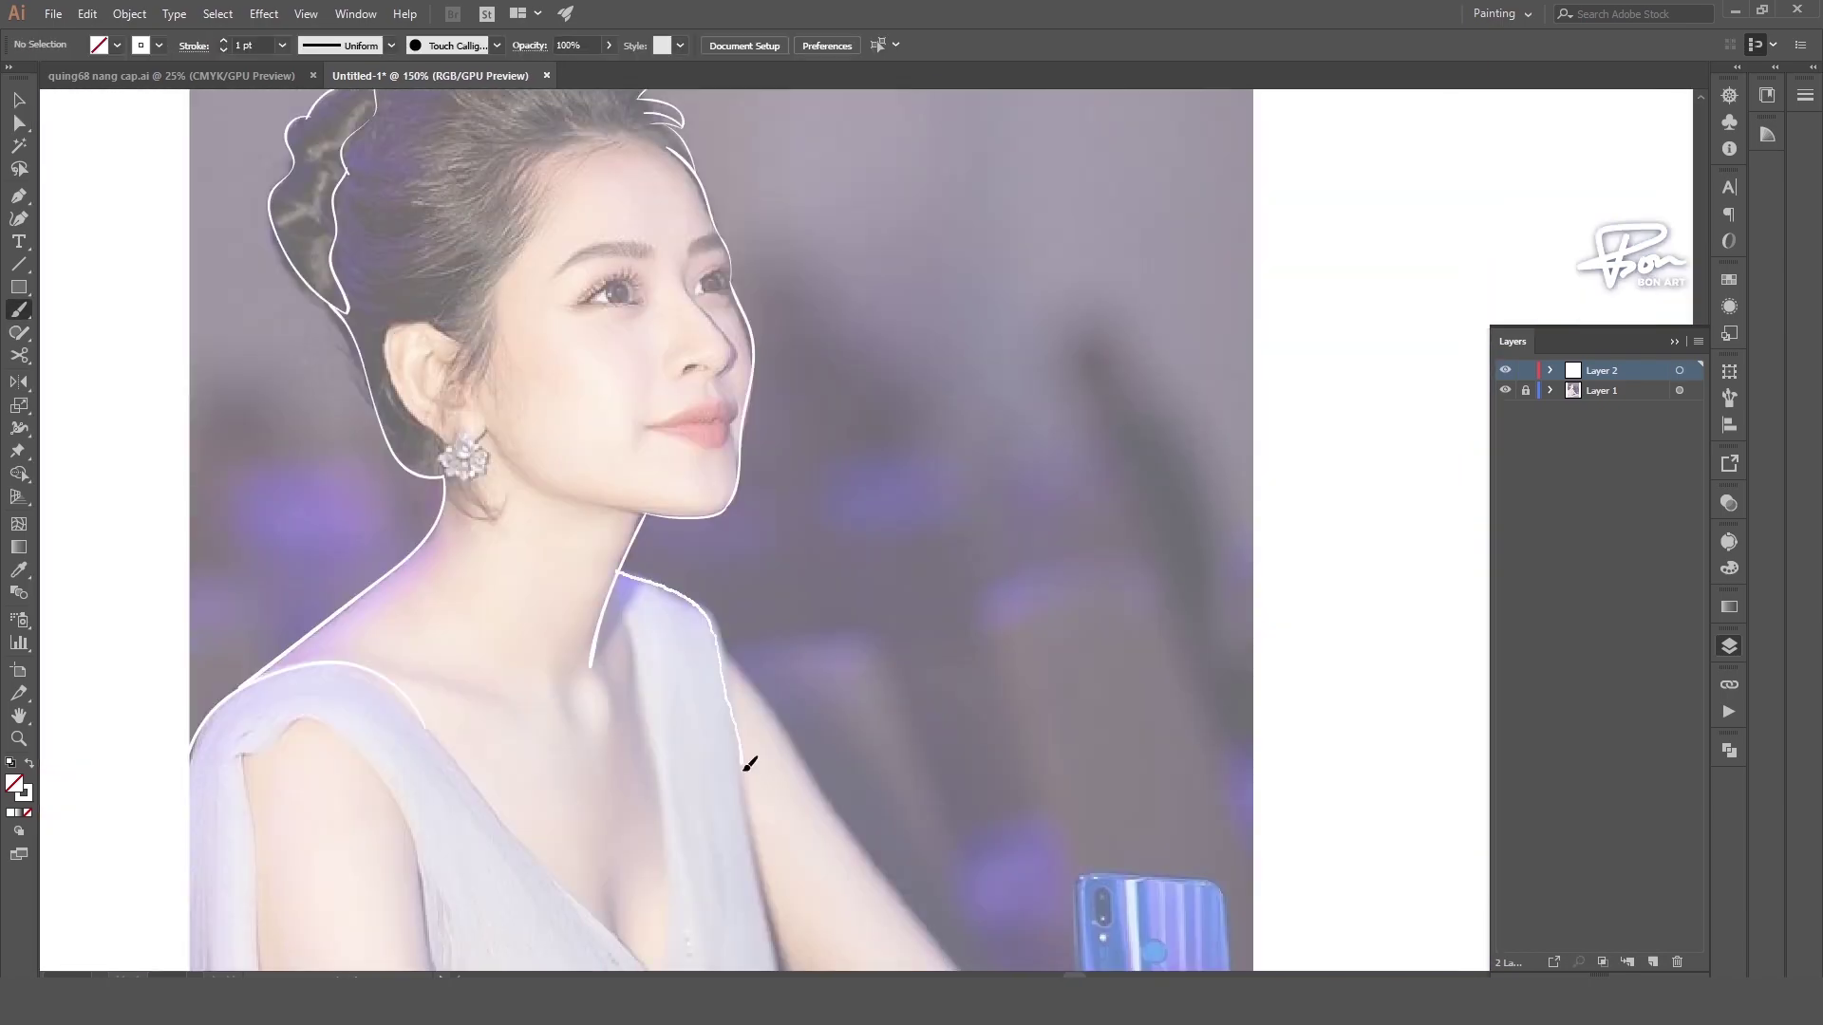
{"action": "scroll", "coordinate": [745, 761], "scroll_direction": "down", "scroll_amount": 5}
{"action": "scroll", "coordinate": [558, 358], "scroll_direction": "up", "scroll_amount": 1}
- Draw the forearm outline from the elbow over the knuckles
{"action": "key", "text": "ctrl+shift+a"}
{"action": "key", "text": "b"}
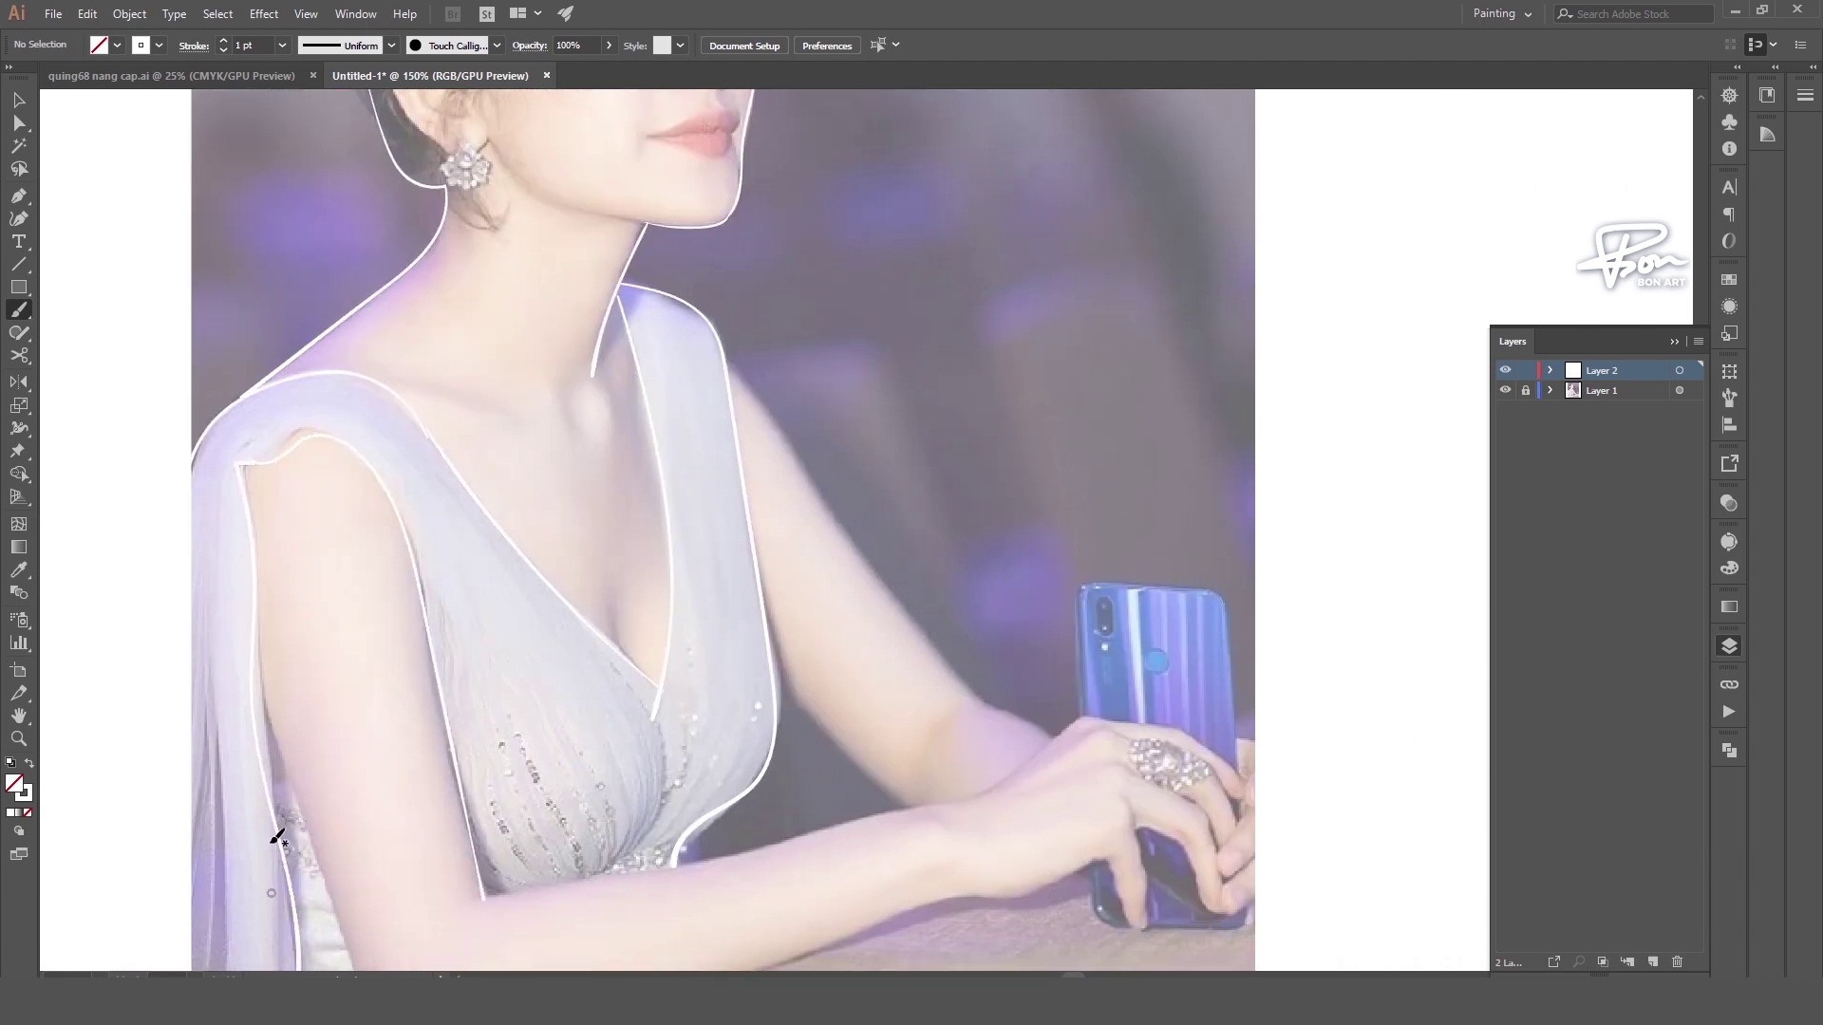
{"action": "scroll", "coordinate": [277, 837], "scroll_direction": "down", "scroll_amount": 2}
{"action": "scroll", "coordinate": [277, 759], "scroll_direction": "right", "scroll_amount": 5}
{"action": "left_click_drag", "start_coordinate": [158, 798], "coordinate": [771, 618]}
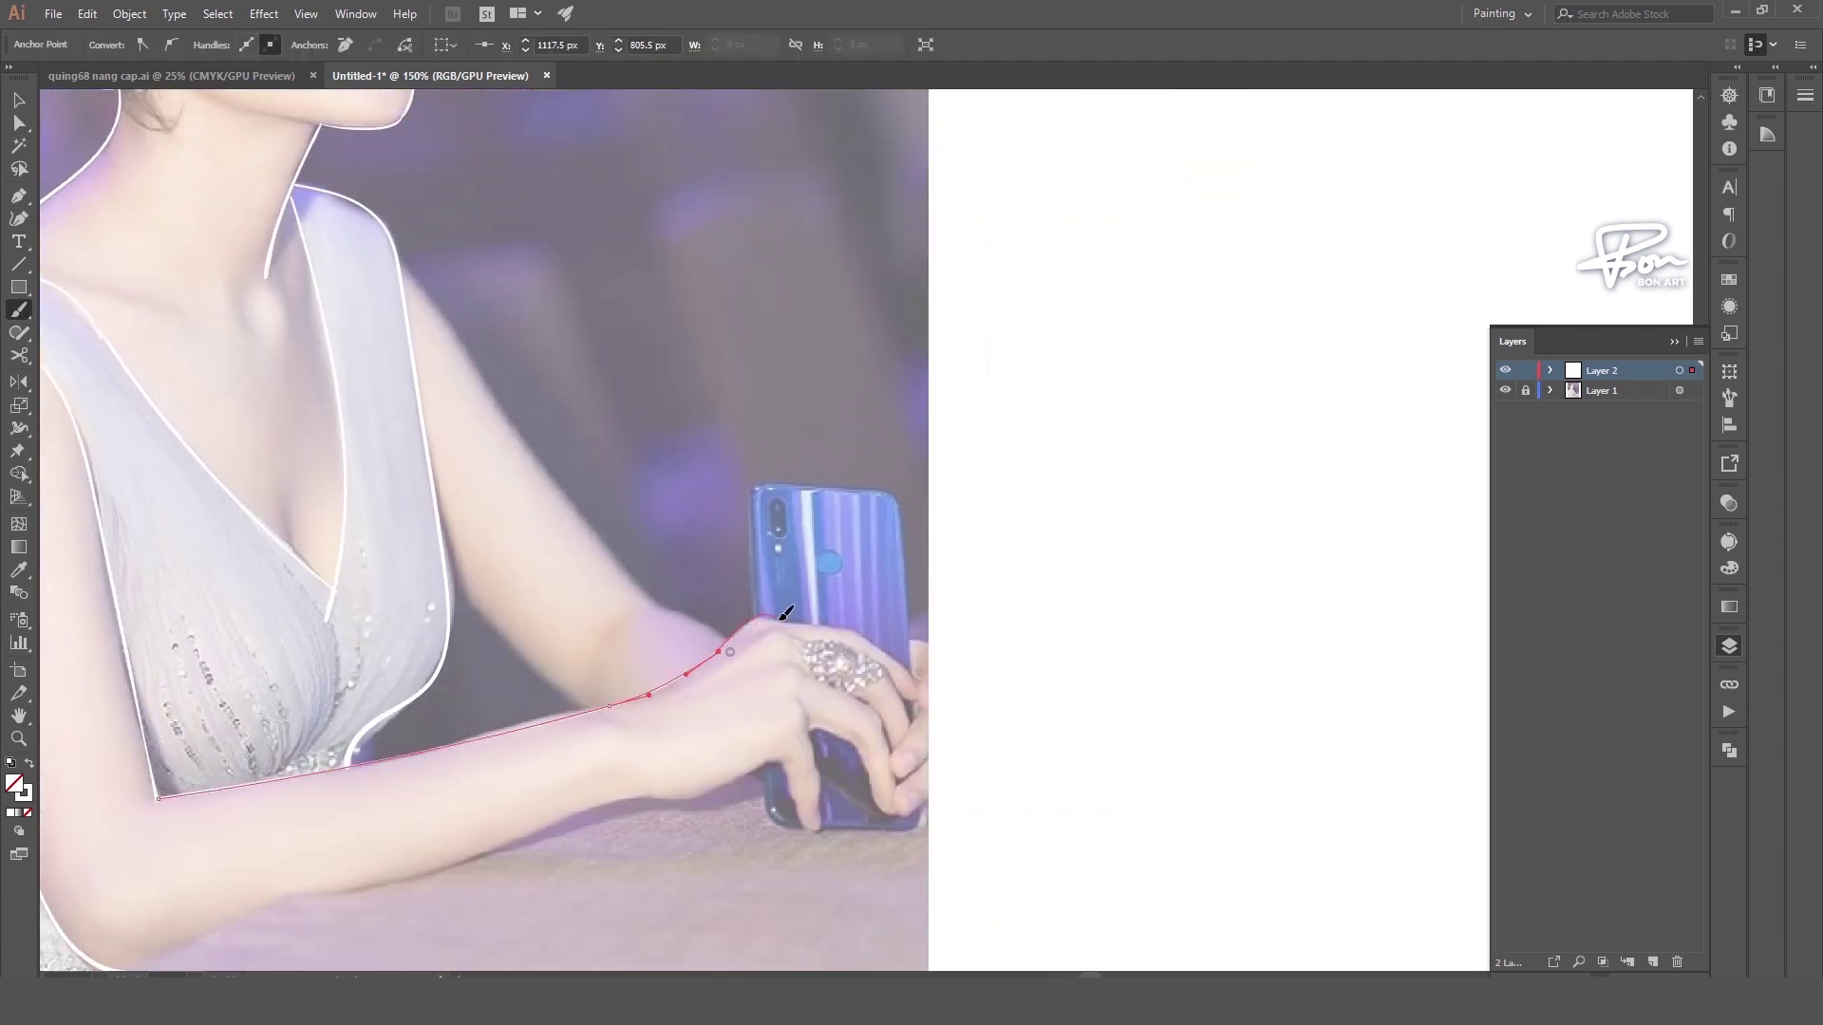
{"action": "scroll", "coordinate": [786, 612], "scroll_direction": "up", "scroll_amount": 2}
{"action": "left_click_drag", "start_coordinate": [797, 480], "coordinate": [970, 530]}
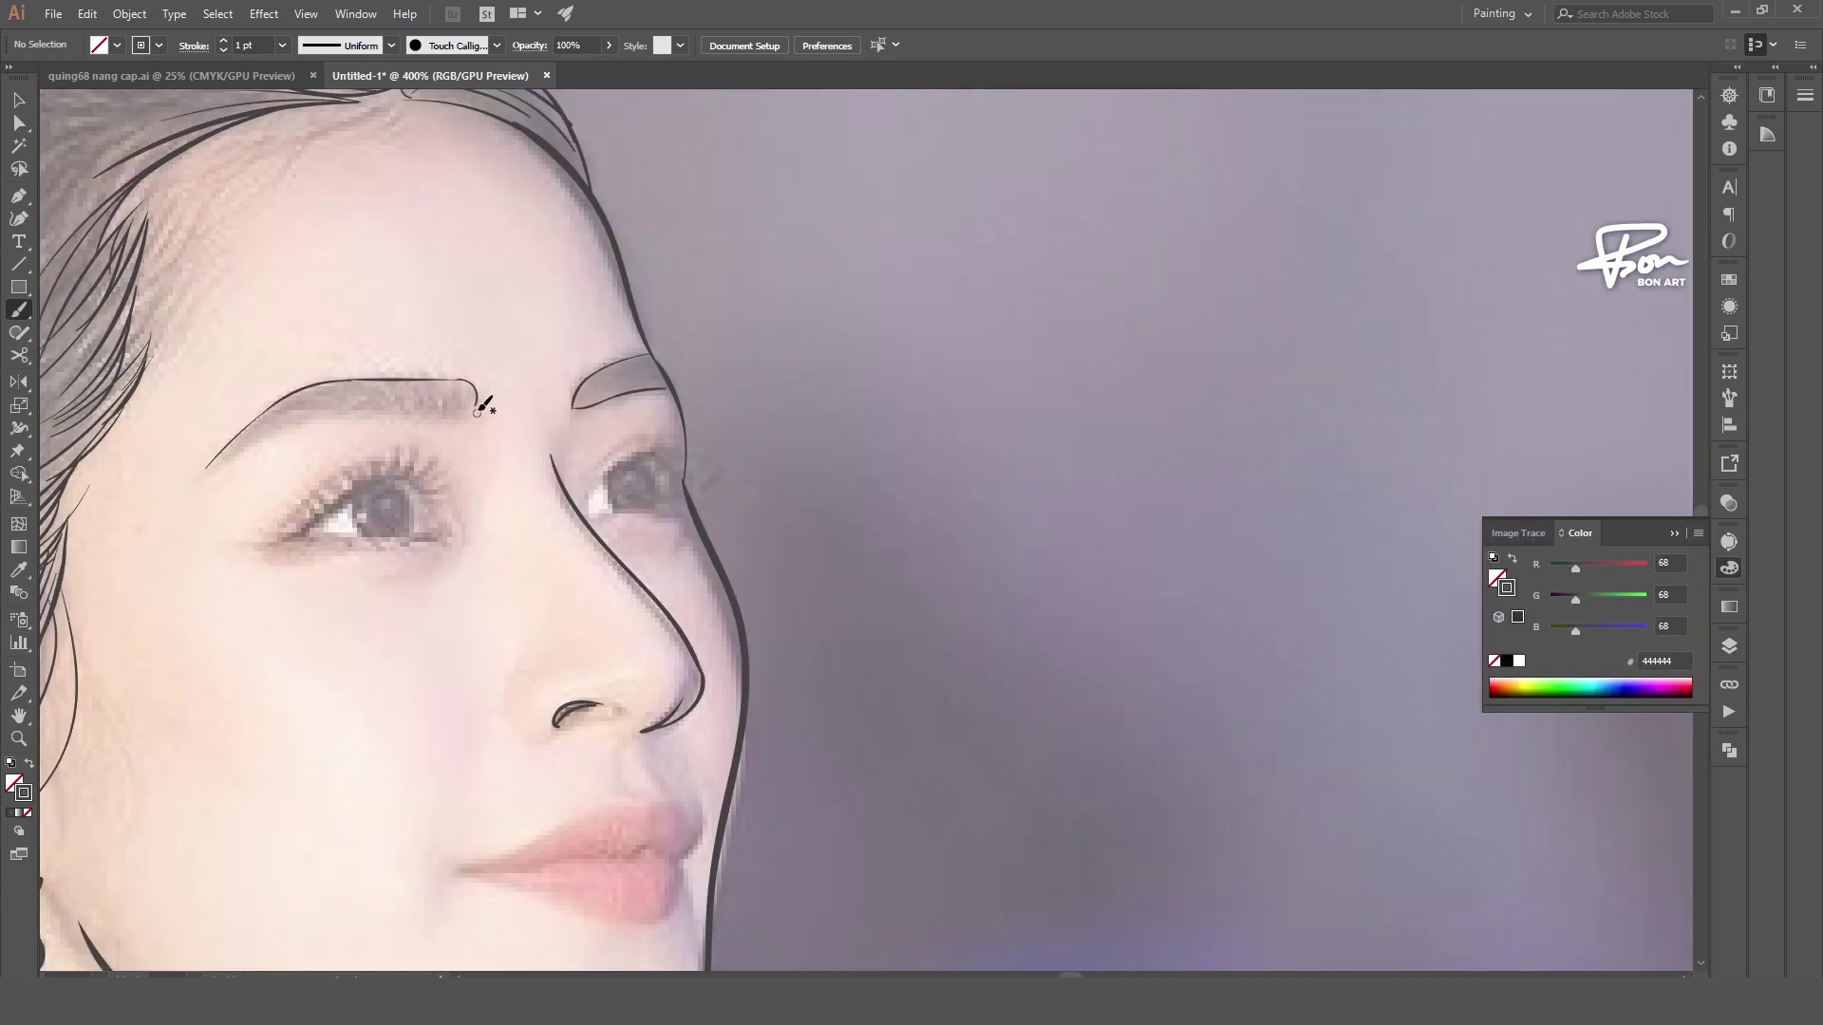
- Draw upper and lower eyelid lines on the right eye
{"action": "scroll", "coordinate": [465, 408], "scroll_direction": "up", "scroll_amount": 2}
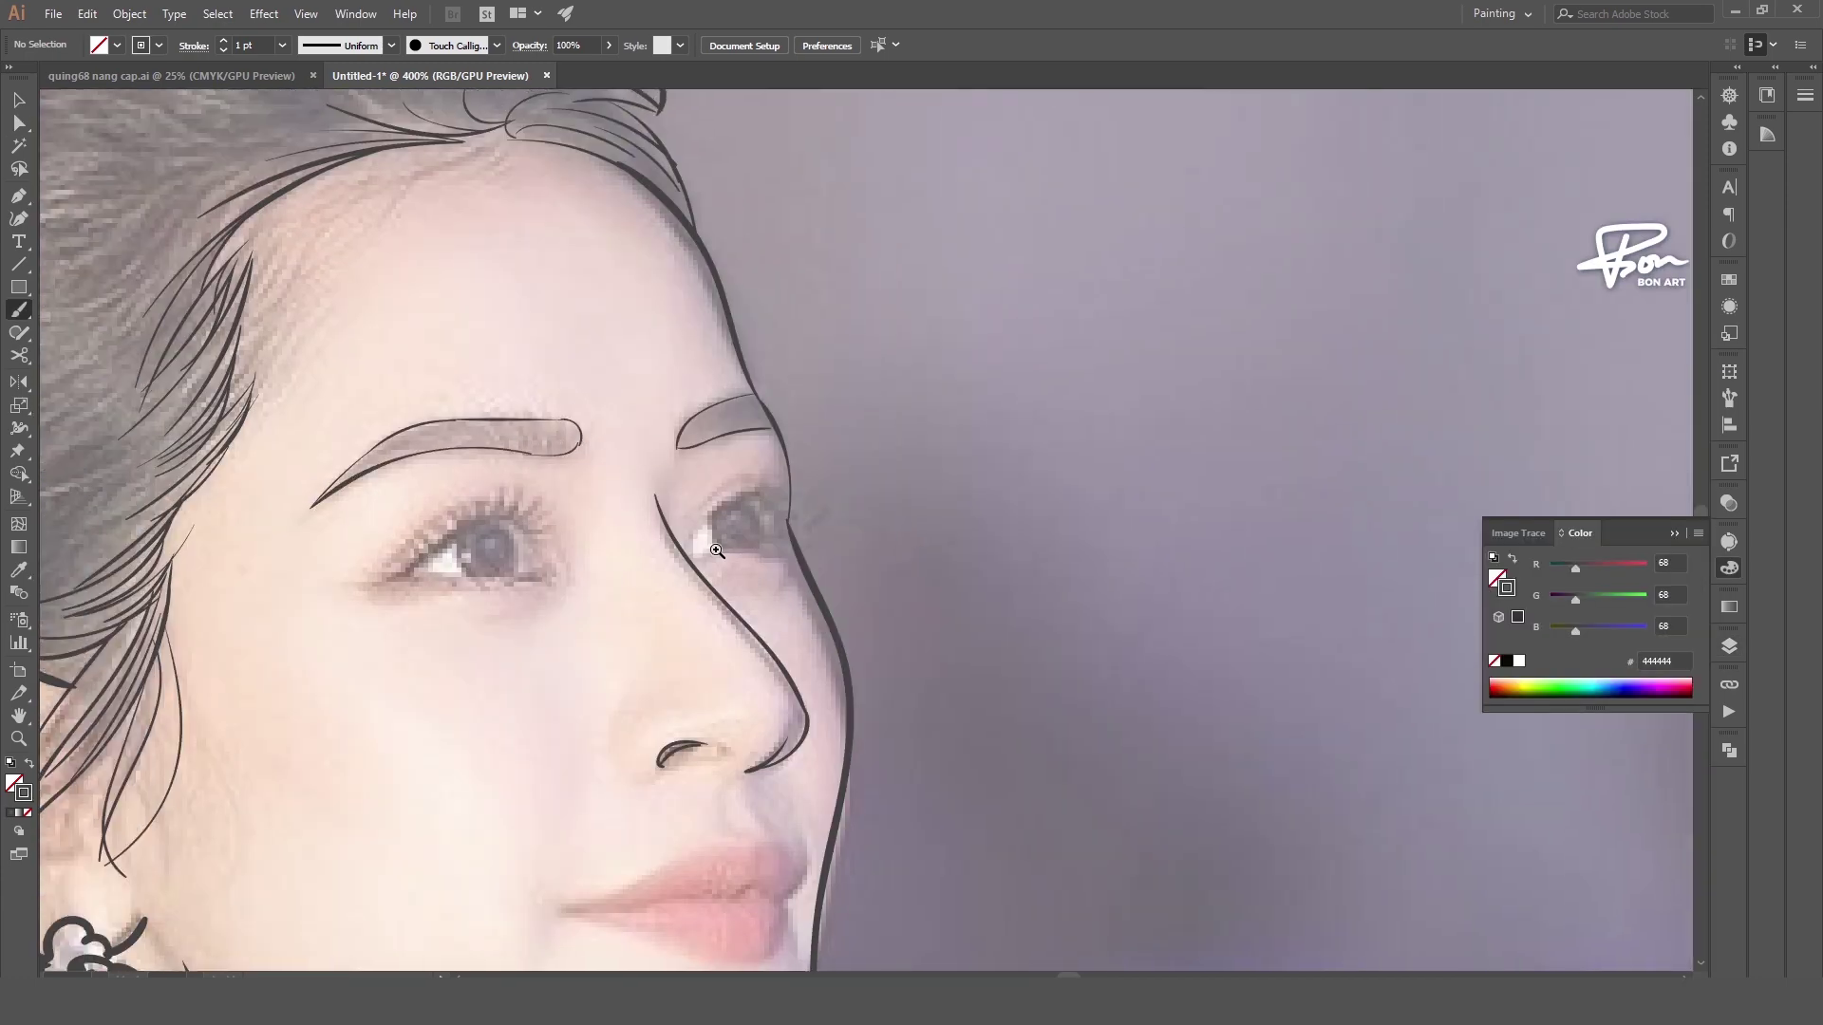
{"action": "left_click_drag", "start_coordinate": [707, 475], "coordinate": [828, 443]}
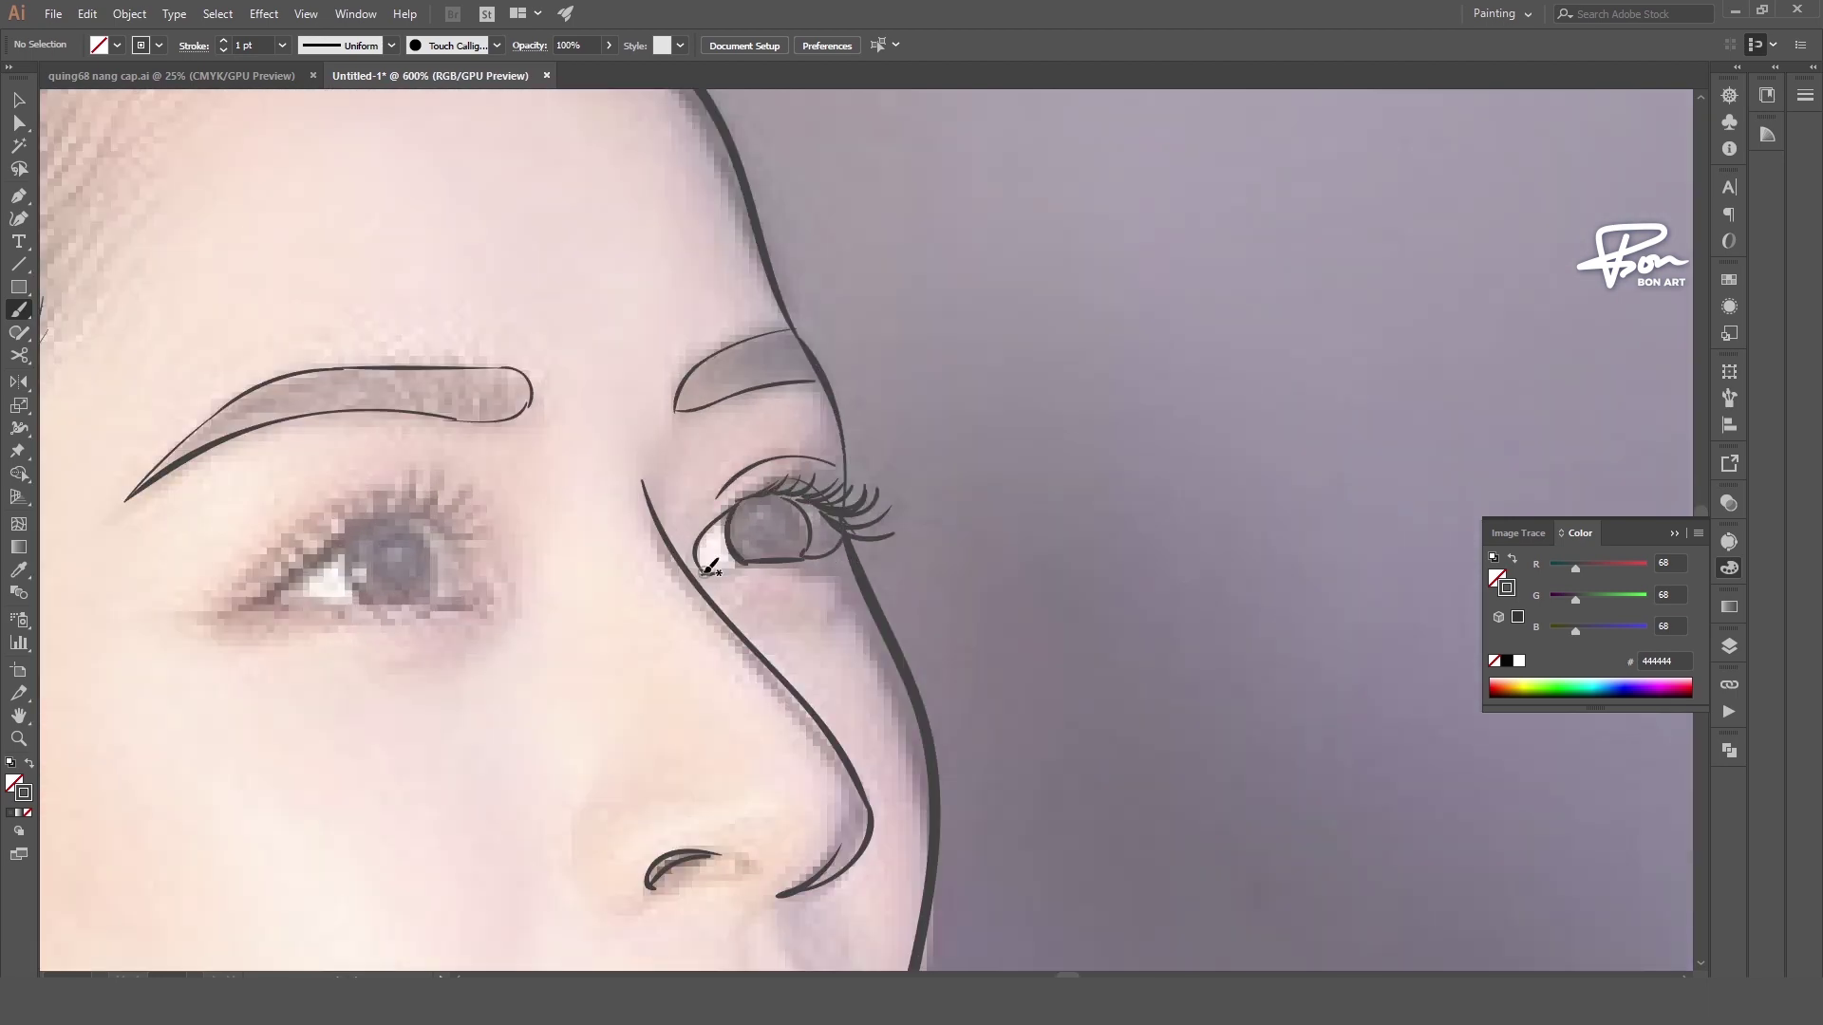
{"action": "left_click_drag", "start_coordinate": [707, 569], "coordinate": [835, 555]}
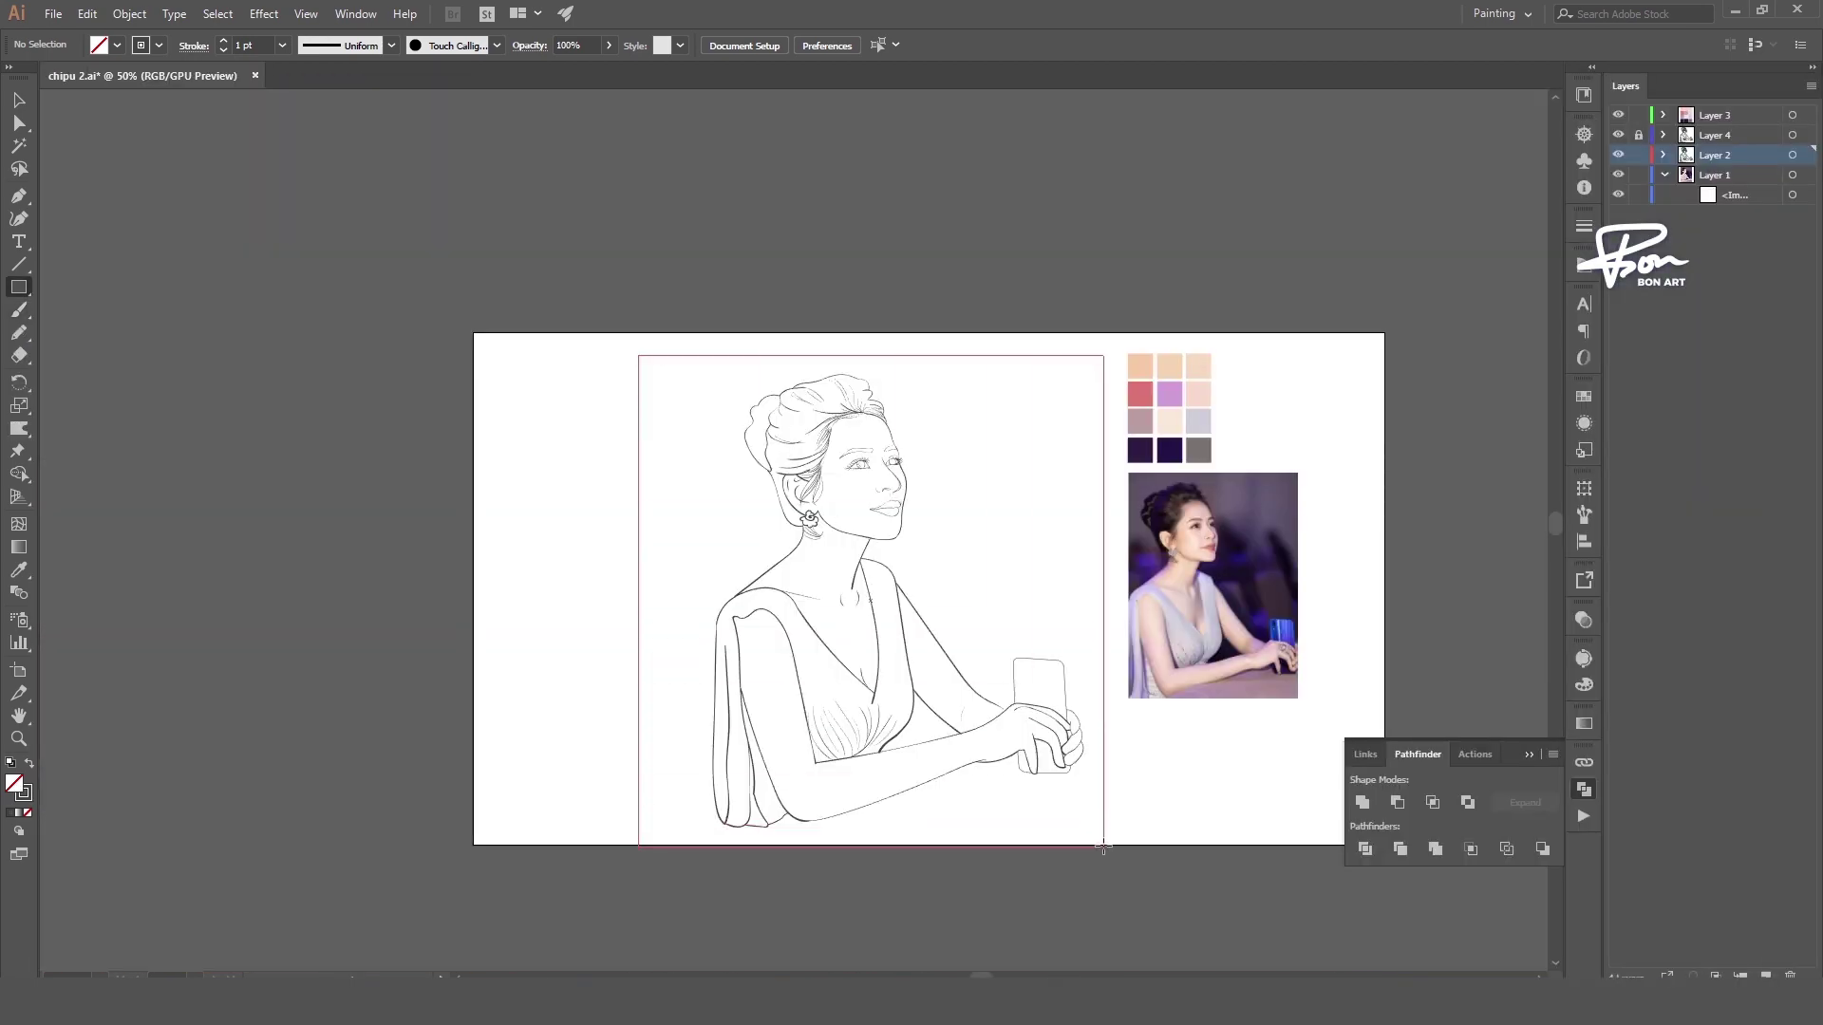
- Marquee-select the whole line drawing and apply Pathfinder Divide
{"action": "key", "text": "v"}
{"action": "left_click", "coordinate": [1104, 845]}
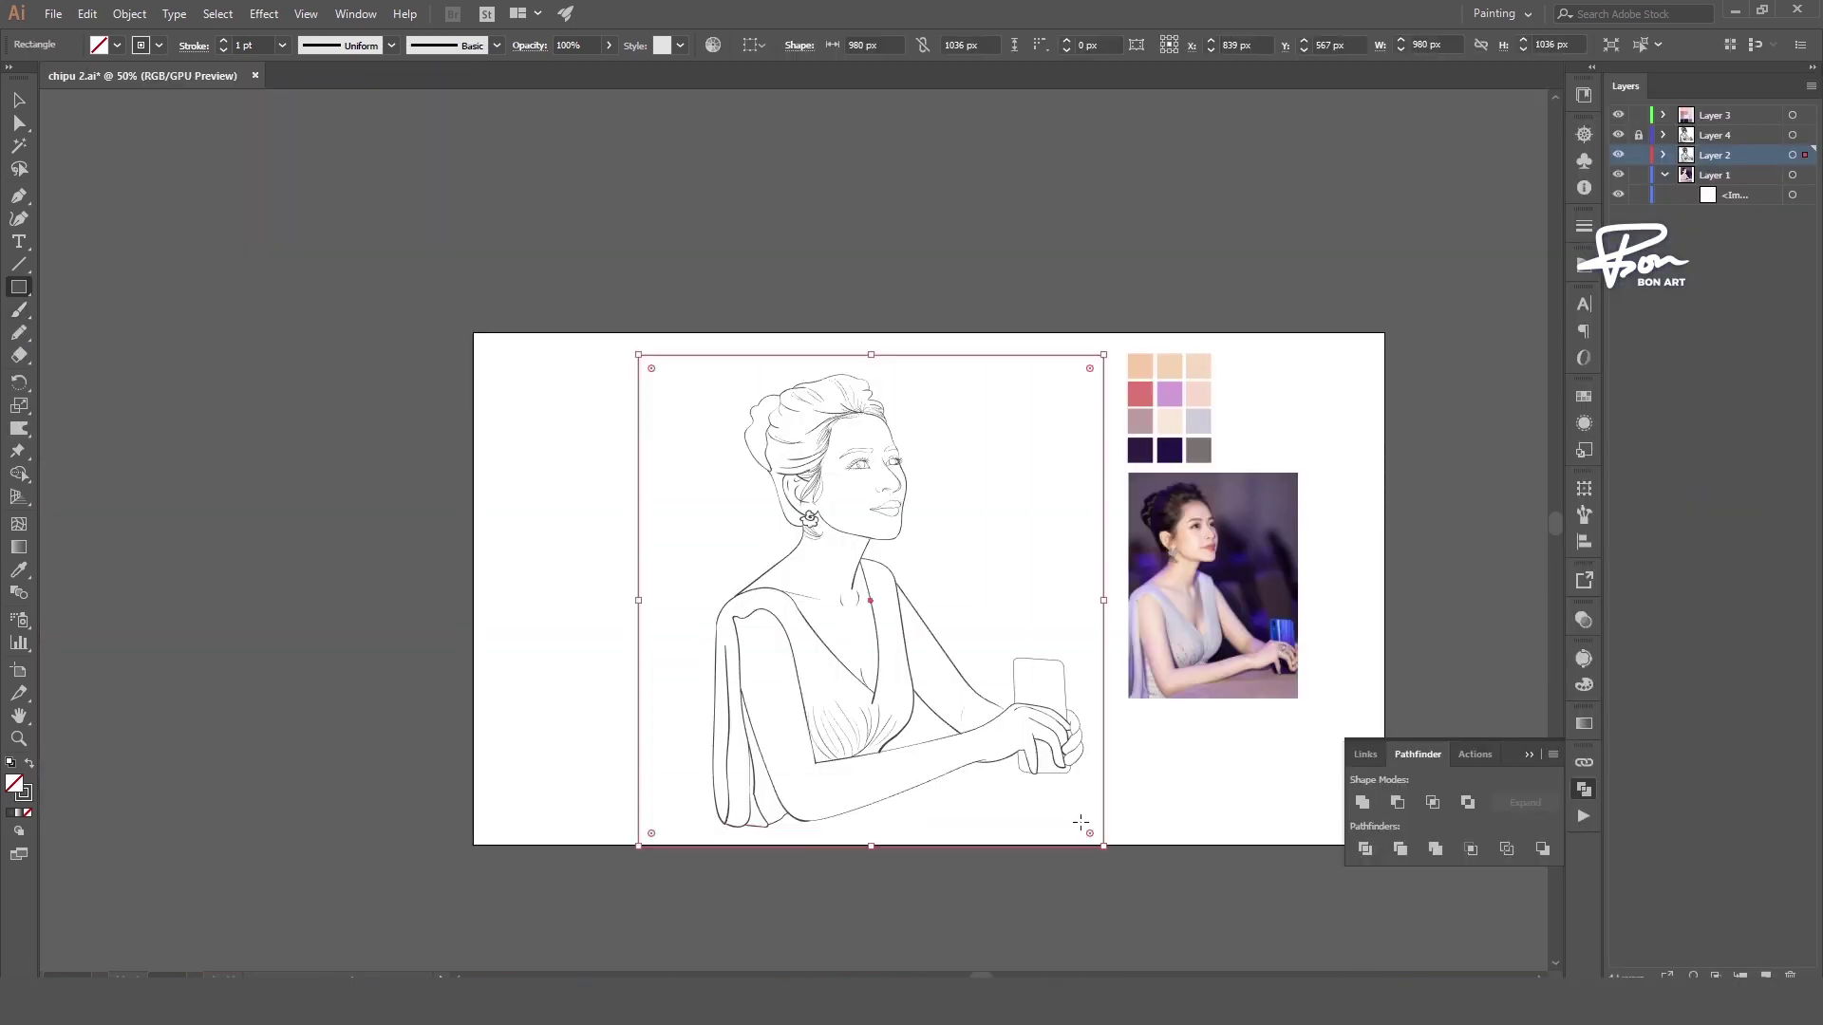
{"action": "key", "text": "ctrl+plus"}
{"action": "scroll", "coordinate": [1095, 786], "scroll_direction": "right", "scroll_amount": 3}
{"action": "key", "text": "ctrl+shift+a"}
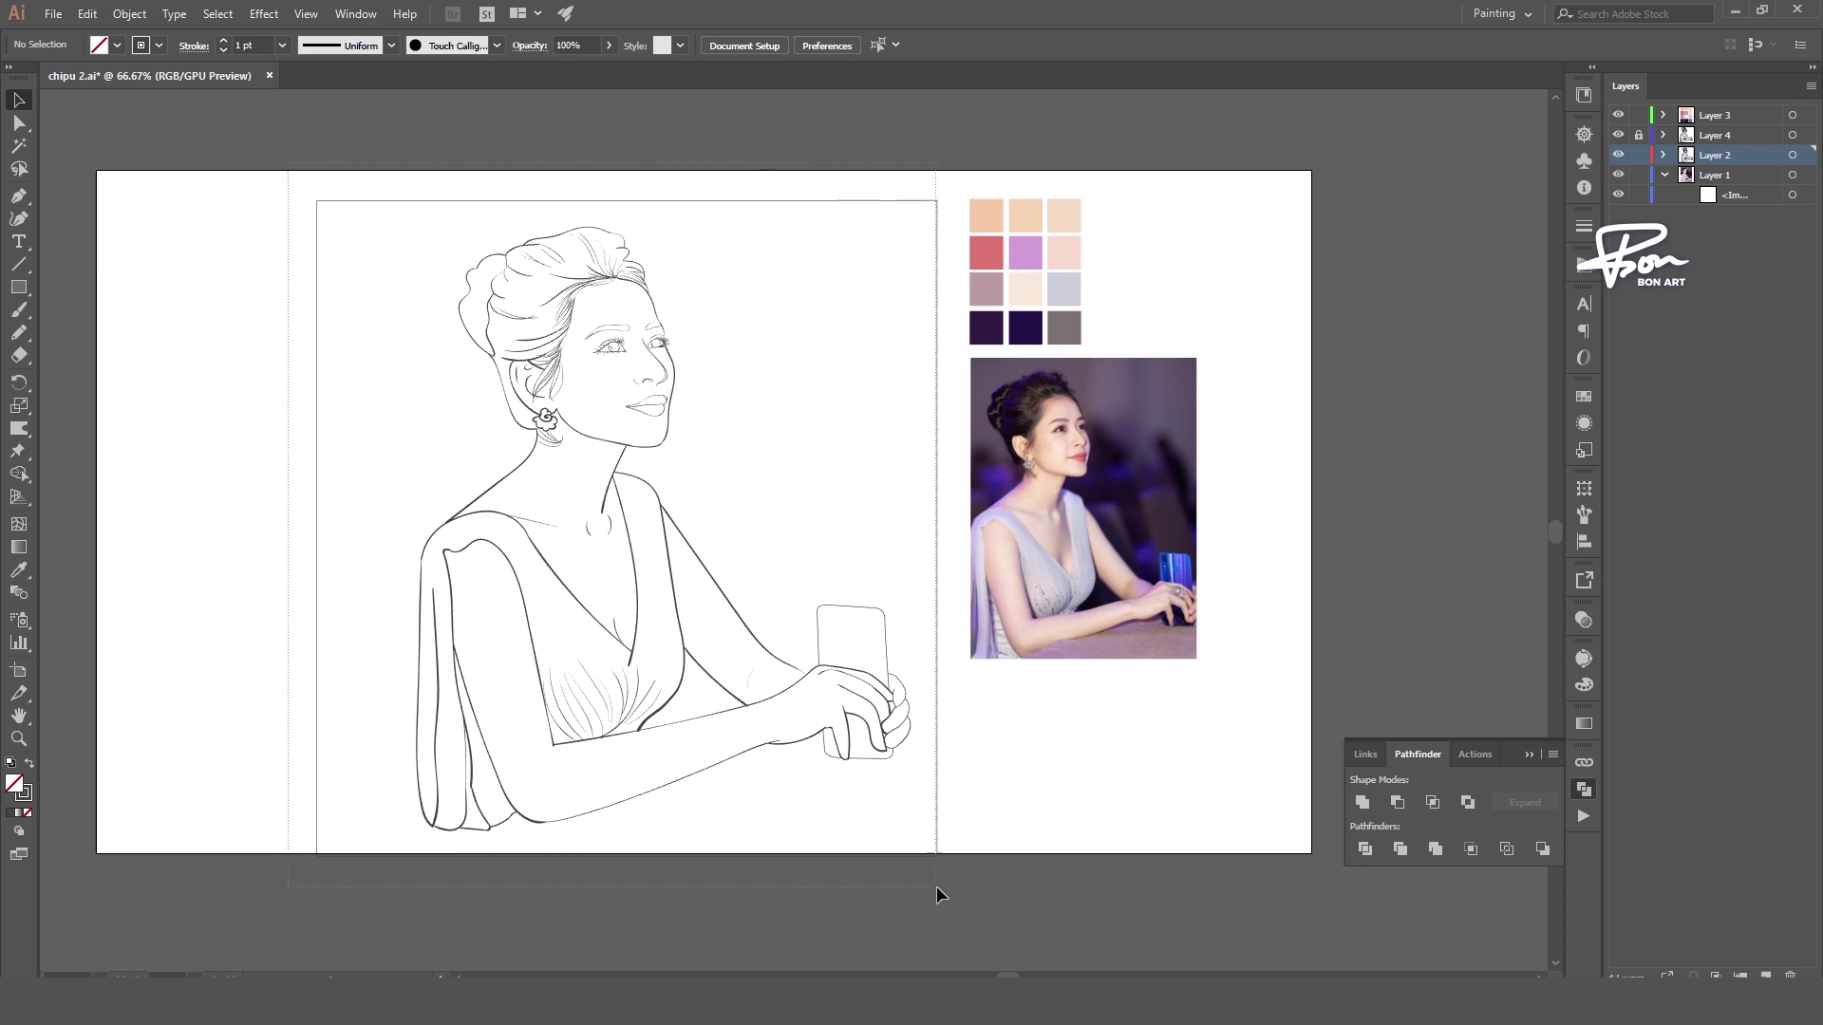
{"action": "left_click_drag", "start_coordinate": [291, 167], "coordinate": [937, 885]}
{"action": "left_click", "coordinate": [1365, 848]}
{"action": "left_click", "coordinate": [1029, 874]}
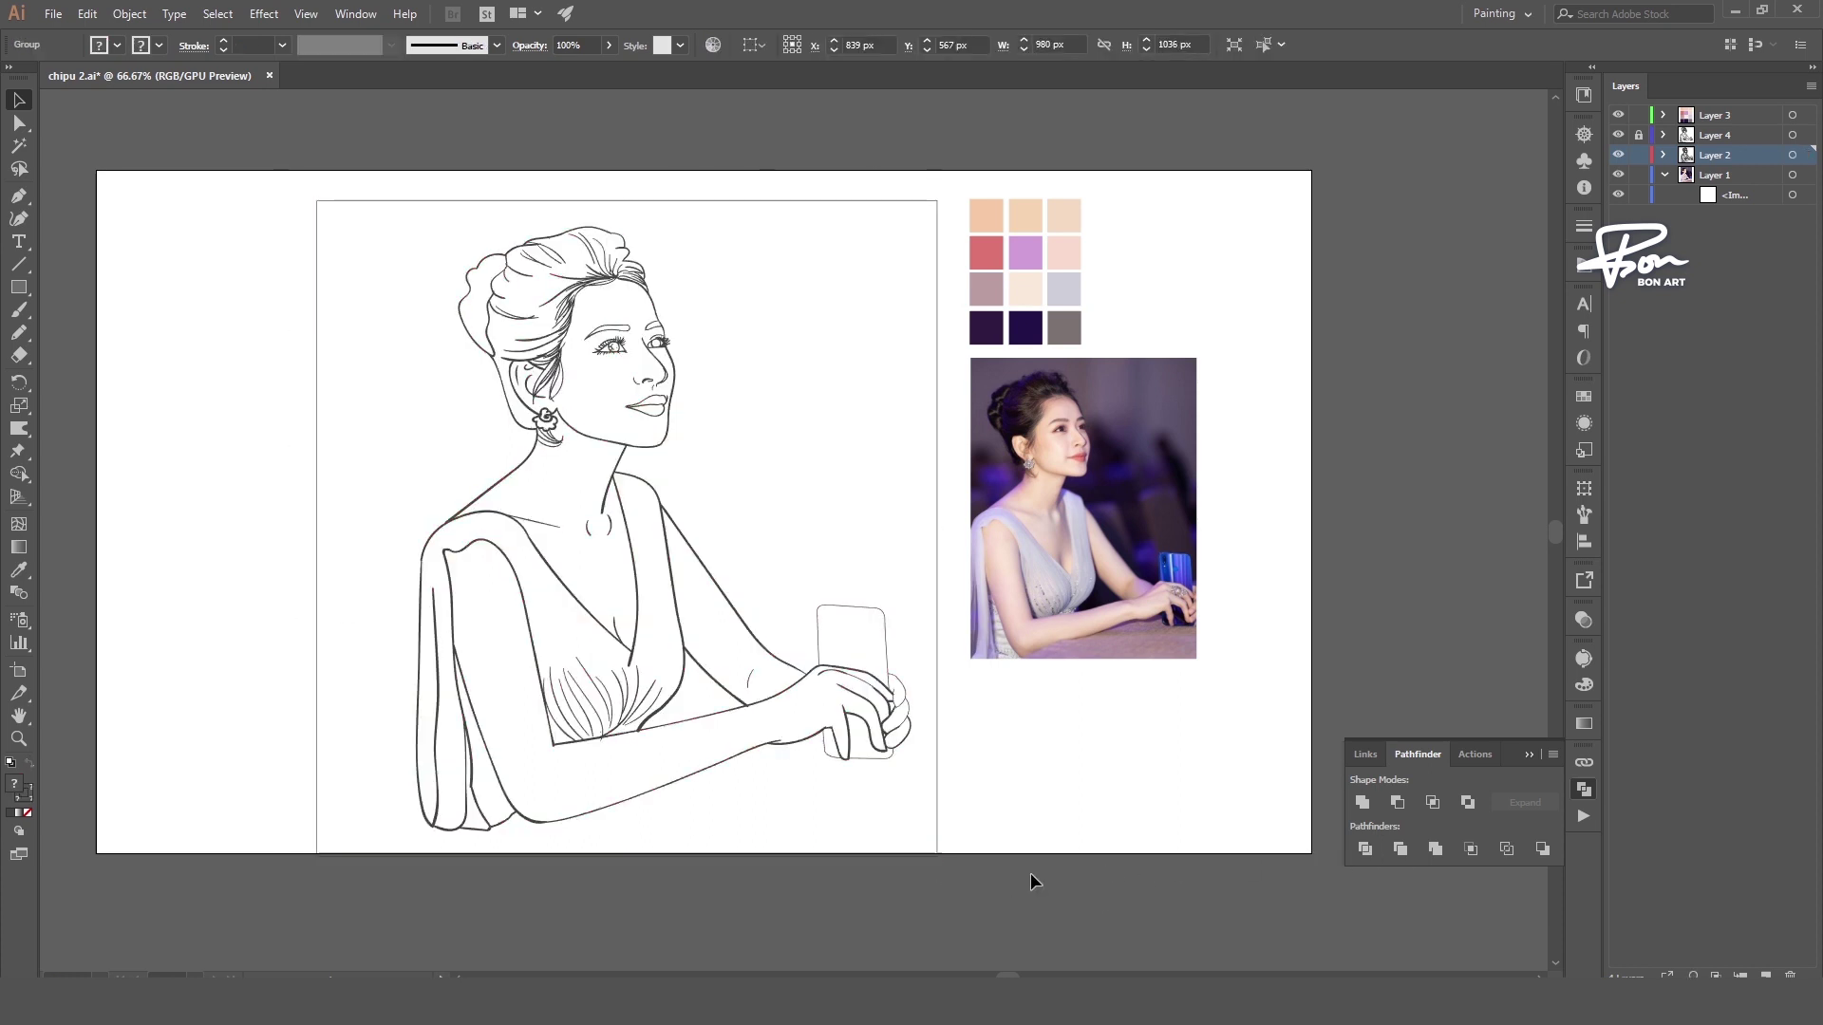
- Isolate the divided group and select the skin region
{"action": "left_click", "coordinate": [919, 837]}
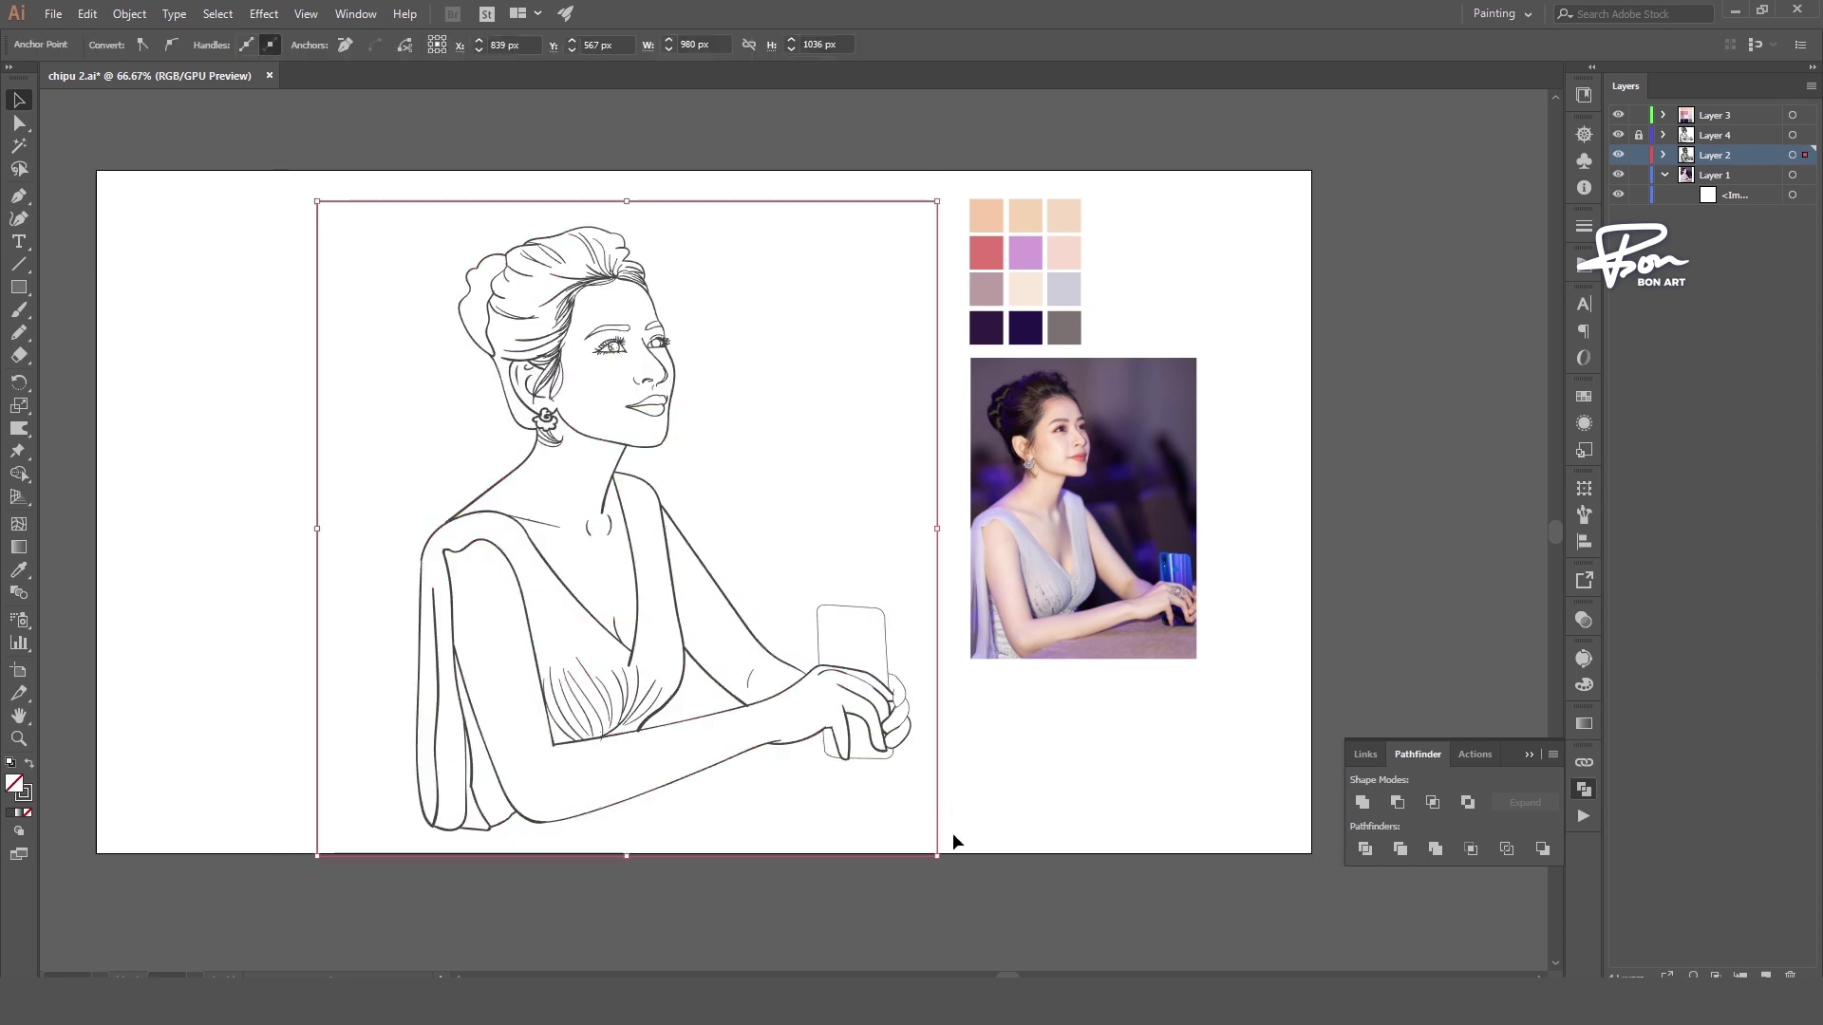
{"action": "left_click", "coordinate": [935, 790]}
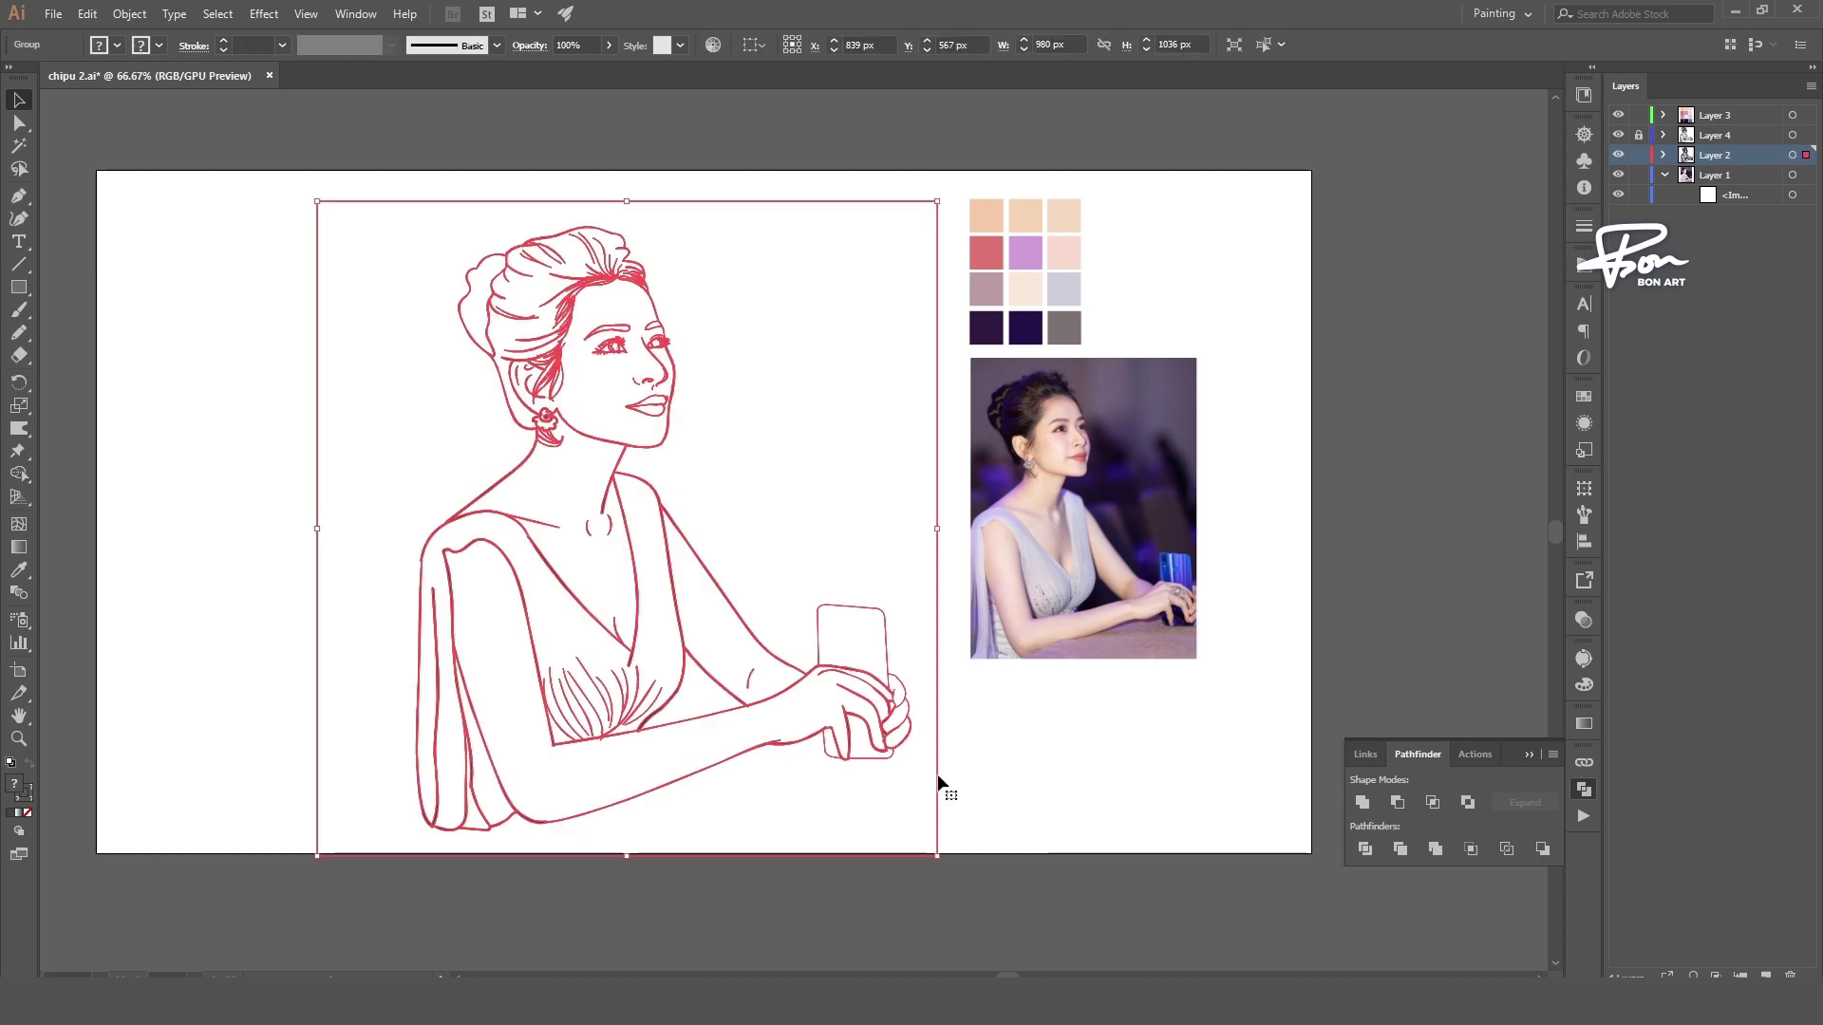
{"action": "double_click", "coordinate": [936, 773]}
{"action": "scroll", "coordinate": [944, 756], "scroll_direction": "down", "scroll_amount": 5}
{"action": "scroll", "coordinate": [532, 618], "scroll_direction": "right", "scroll_amount": 3}
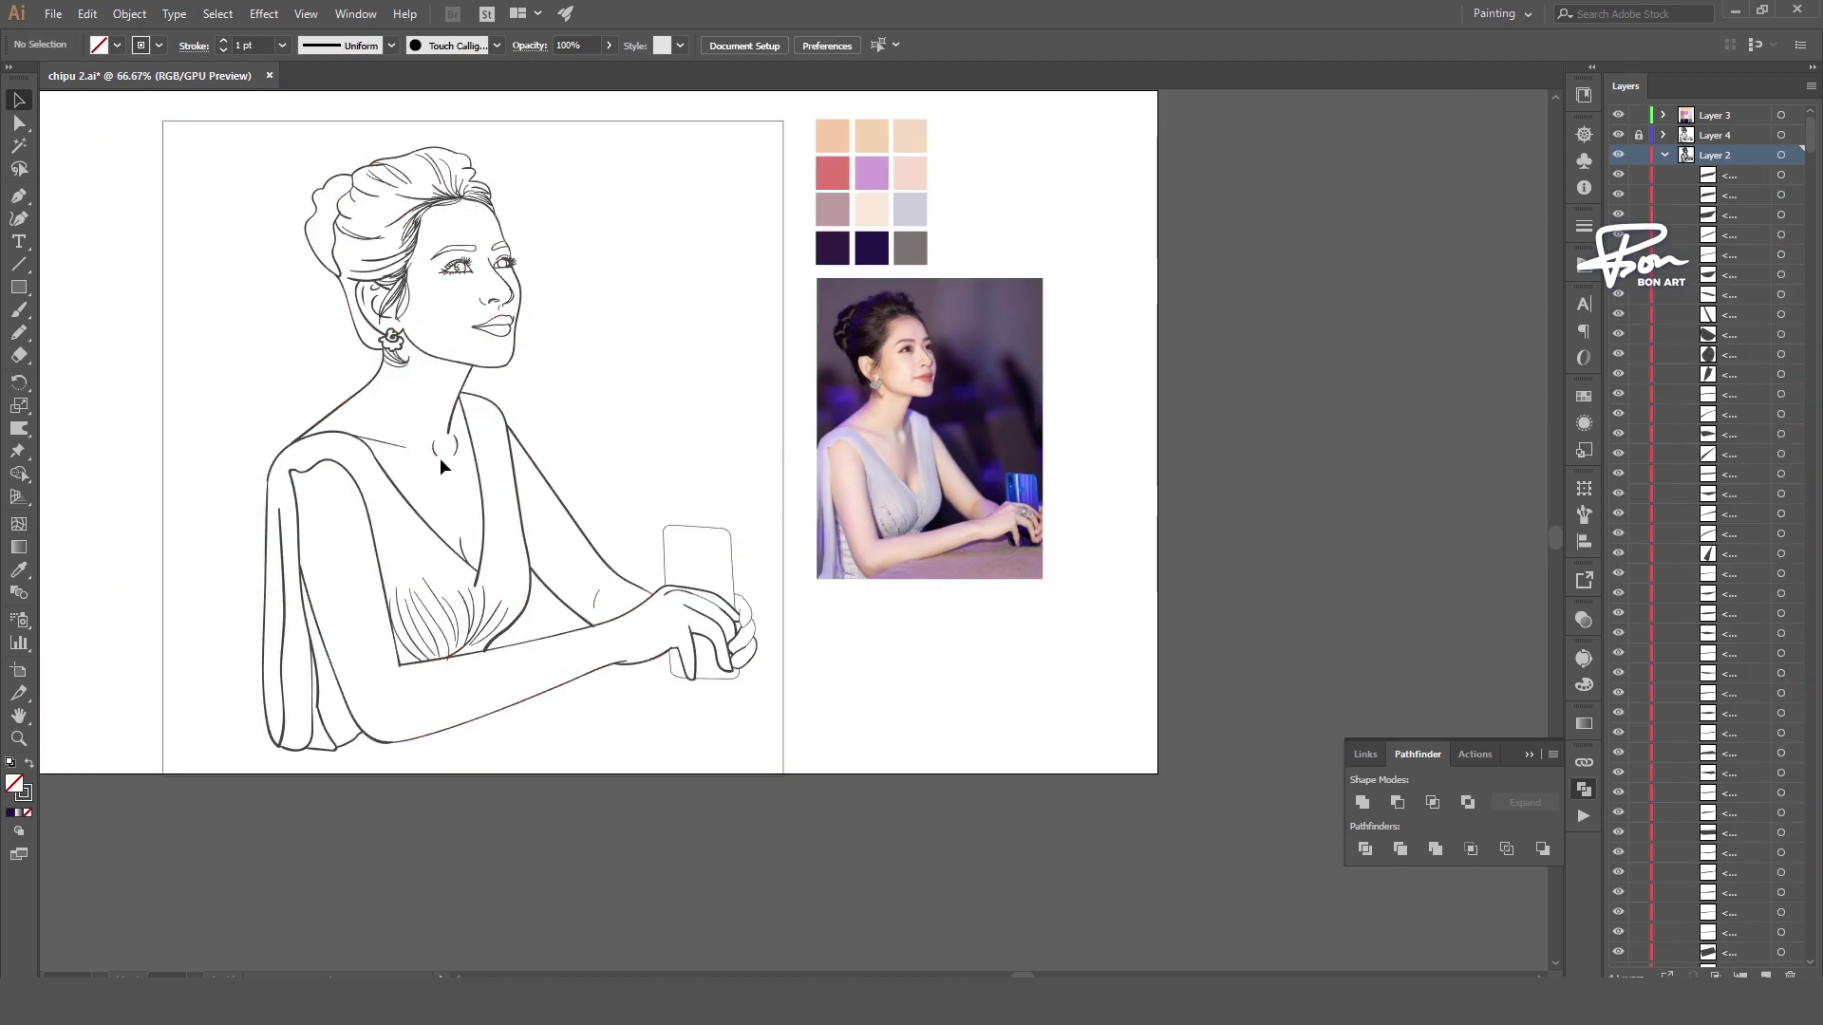
{"action": "left_click", "coordinate": [441, 458]}
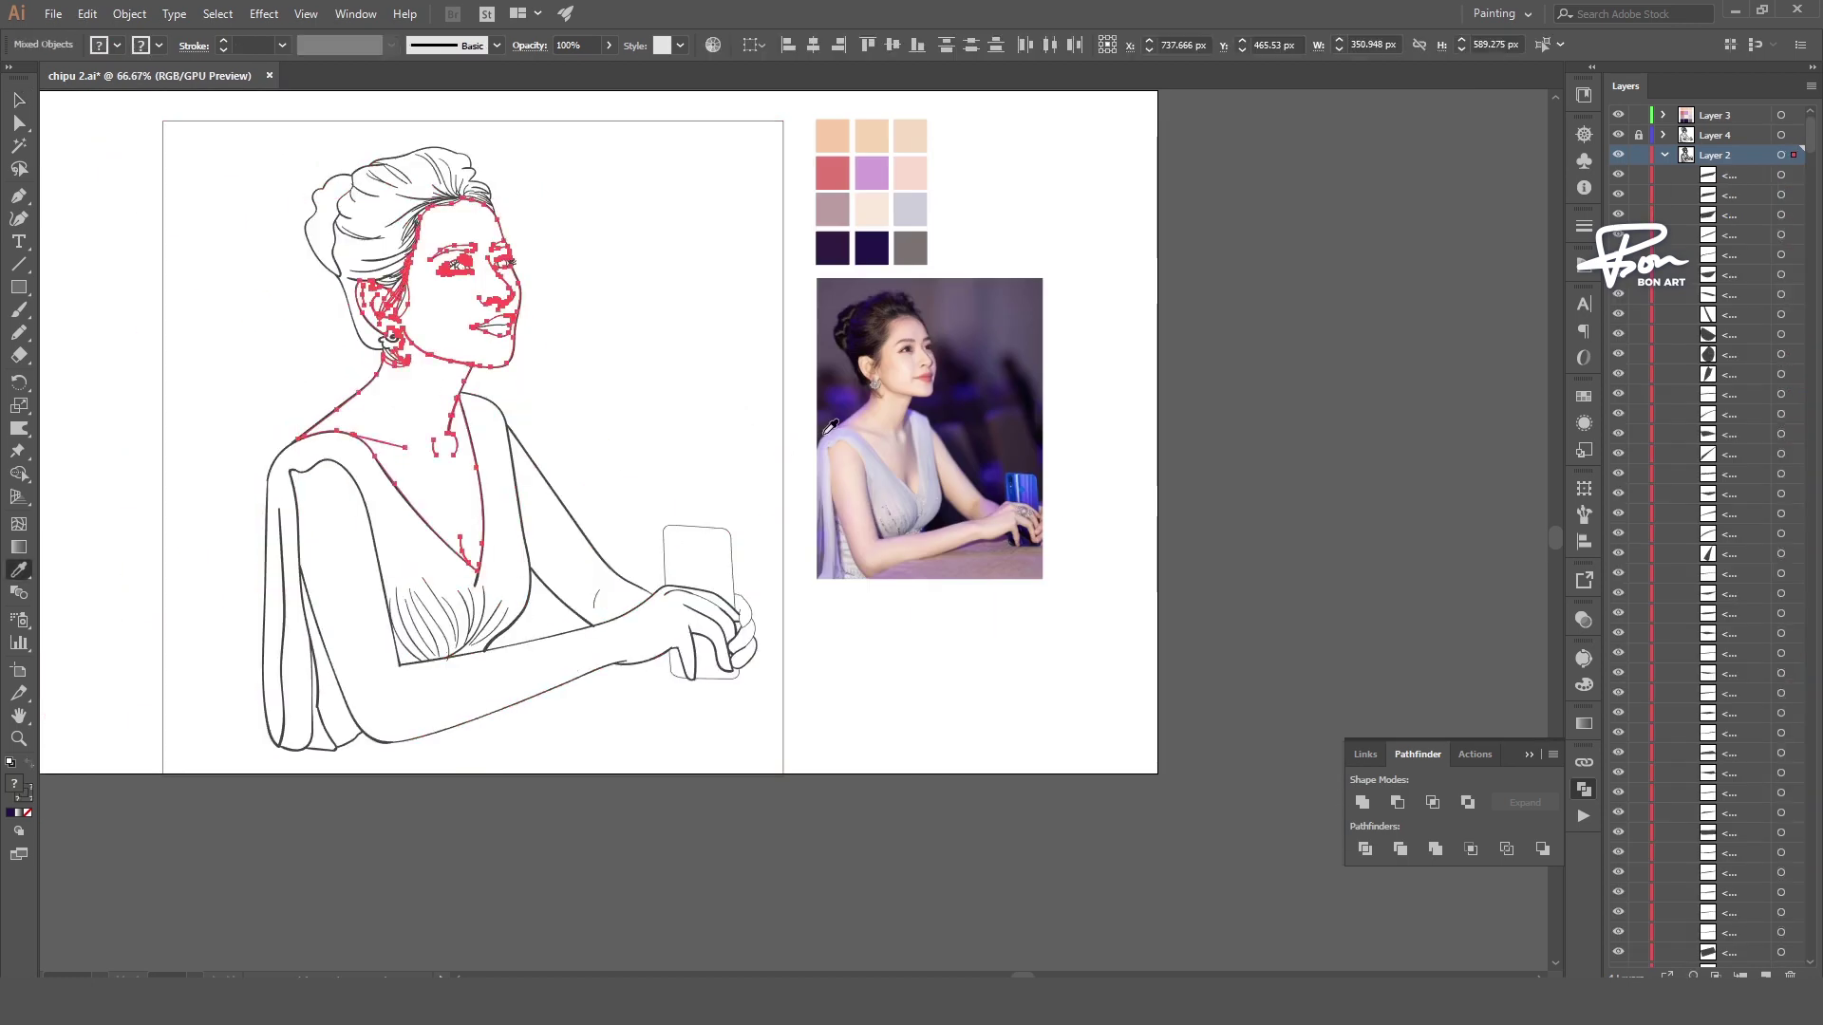
- Fill the selected skin region with the peach swatch
{"action": "left_click", "coordinate": [562, 545]}
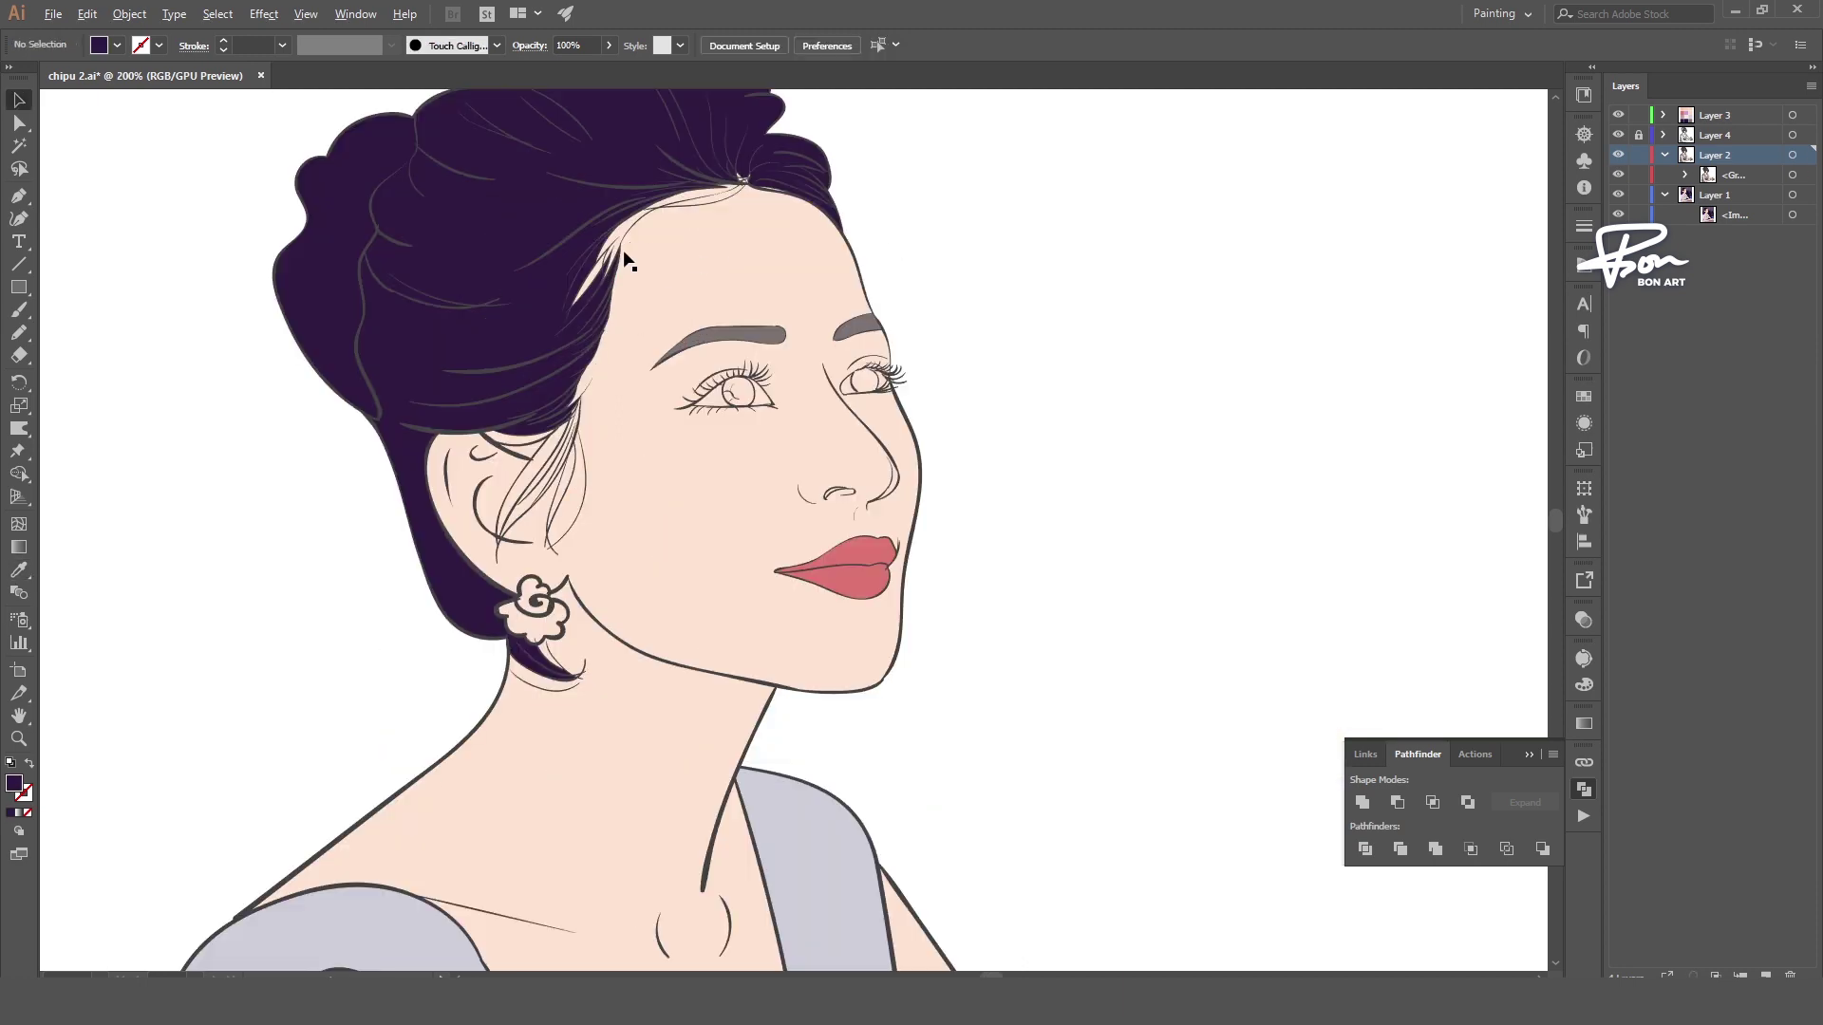
{"action": "scroll", "coordinate": [595, 285], "scroll_direction": "up", "scroll_amount": 3}
{"action": "scroll", "coordinate": [963, 195], "scroll_direction": "up", "scroll_amount": 5}
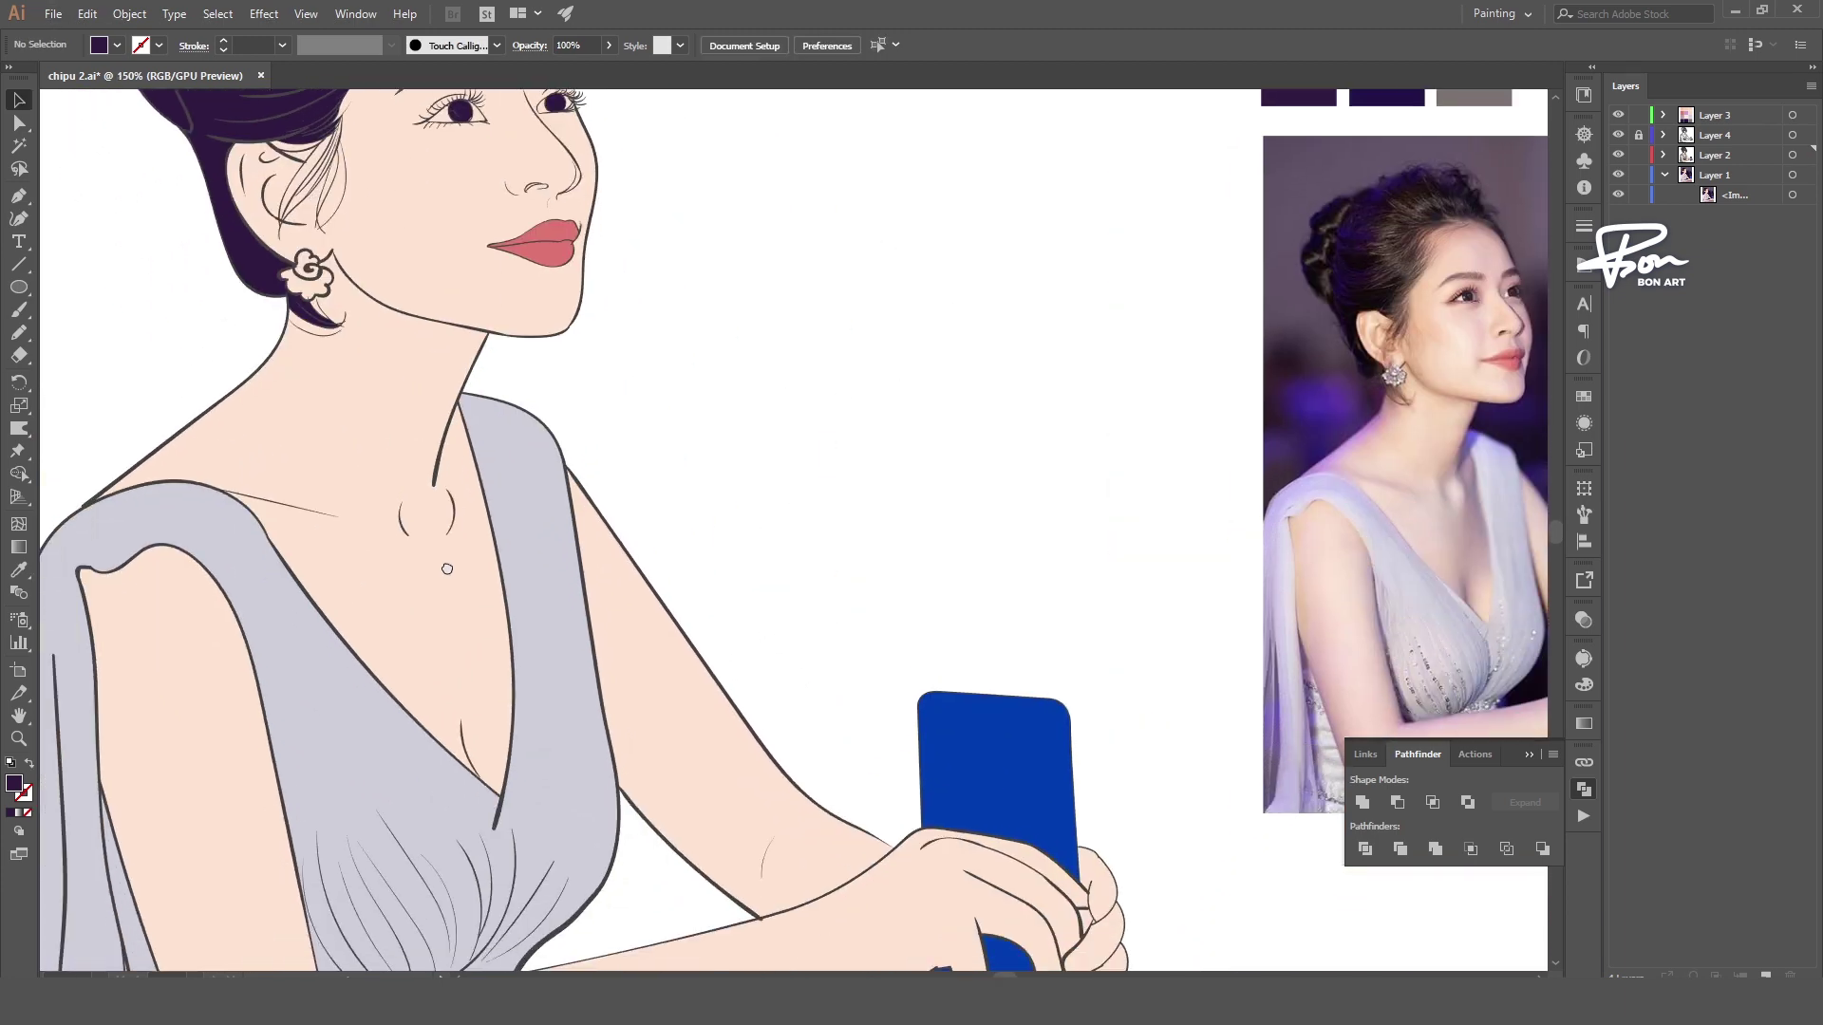
- Pen-draw curved shadow shapes on the neck and shoulder
{"action": "left_click", "coordinate": [466, 472]}
{"action": "left_click_drag", "start_coordinate": [450, 506], "coordinate": [450, 605]}
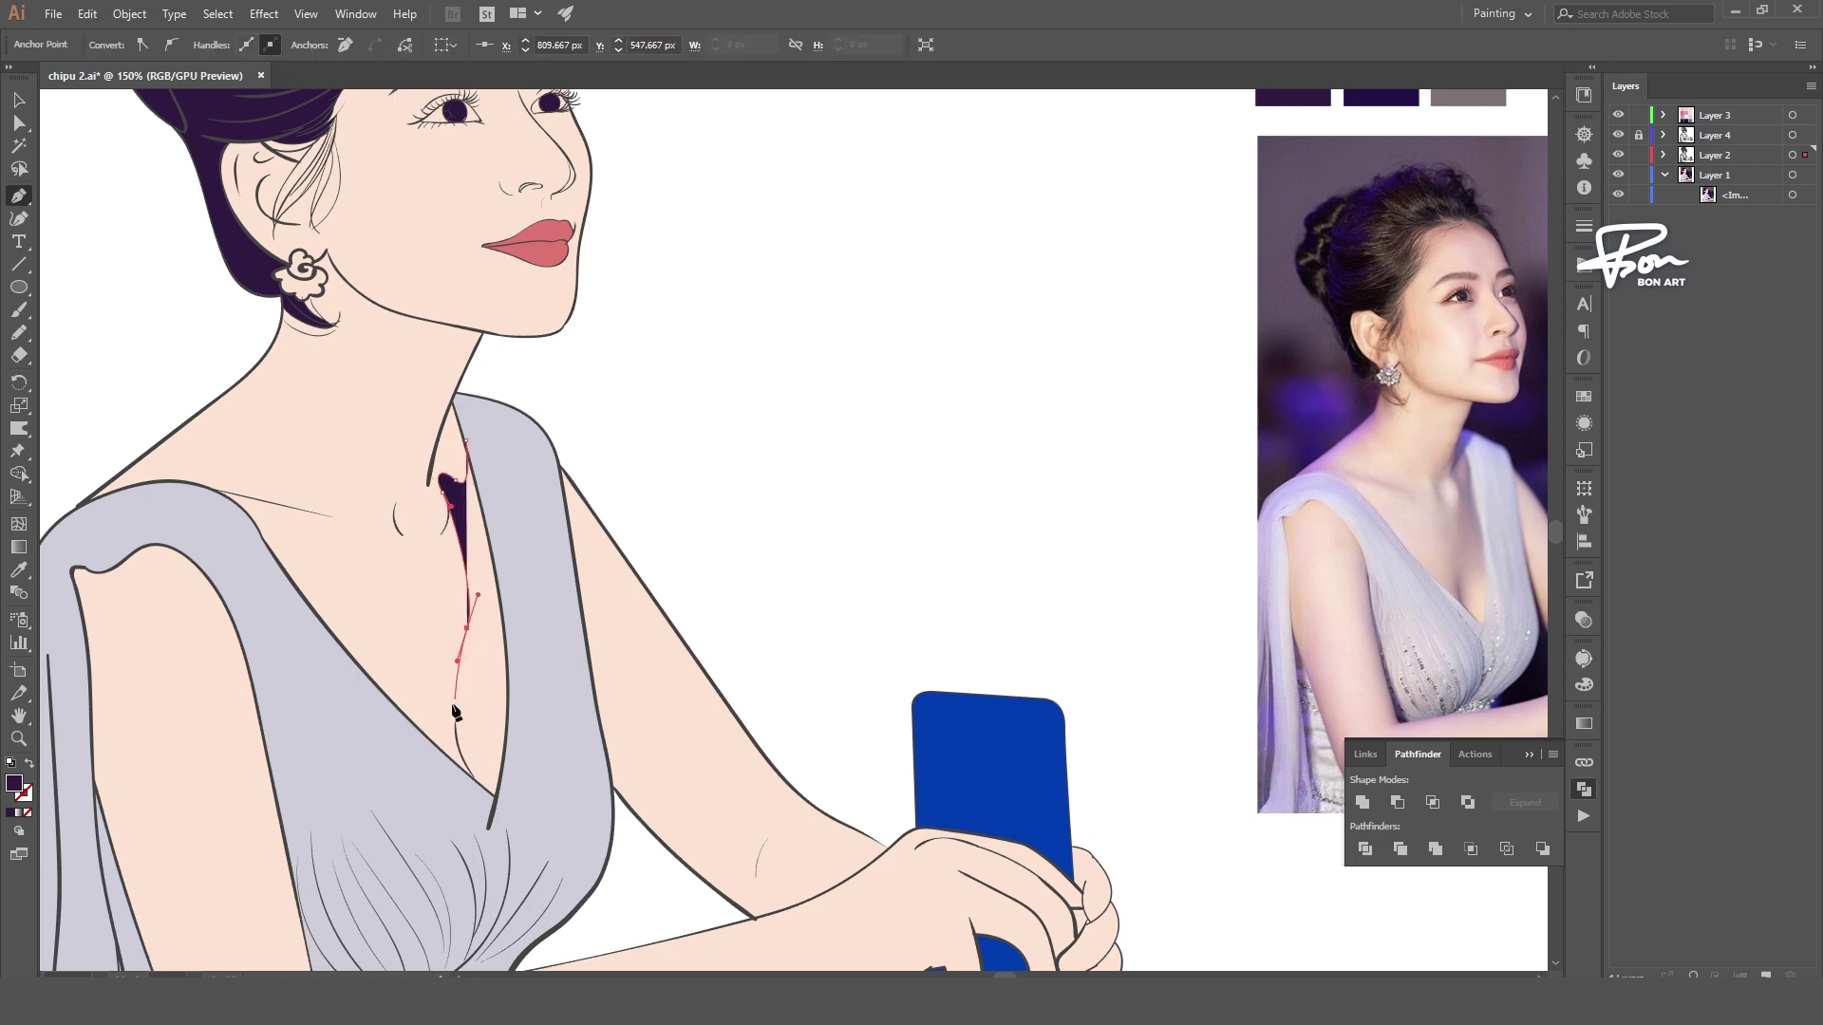
{"action": "left_click_drag", "start_coordinate": [484, 790], "coordinate": [502, 707]}
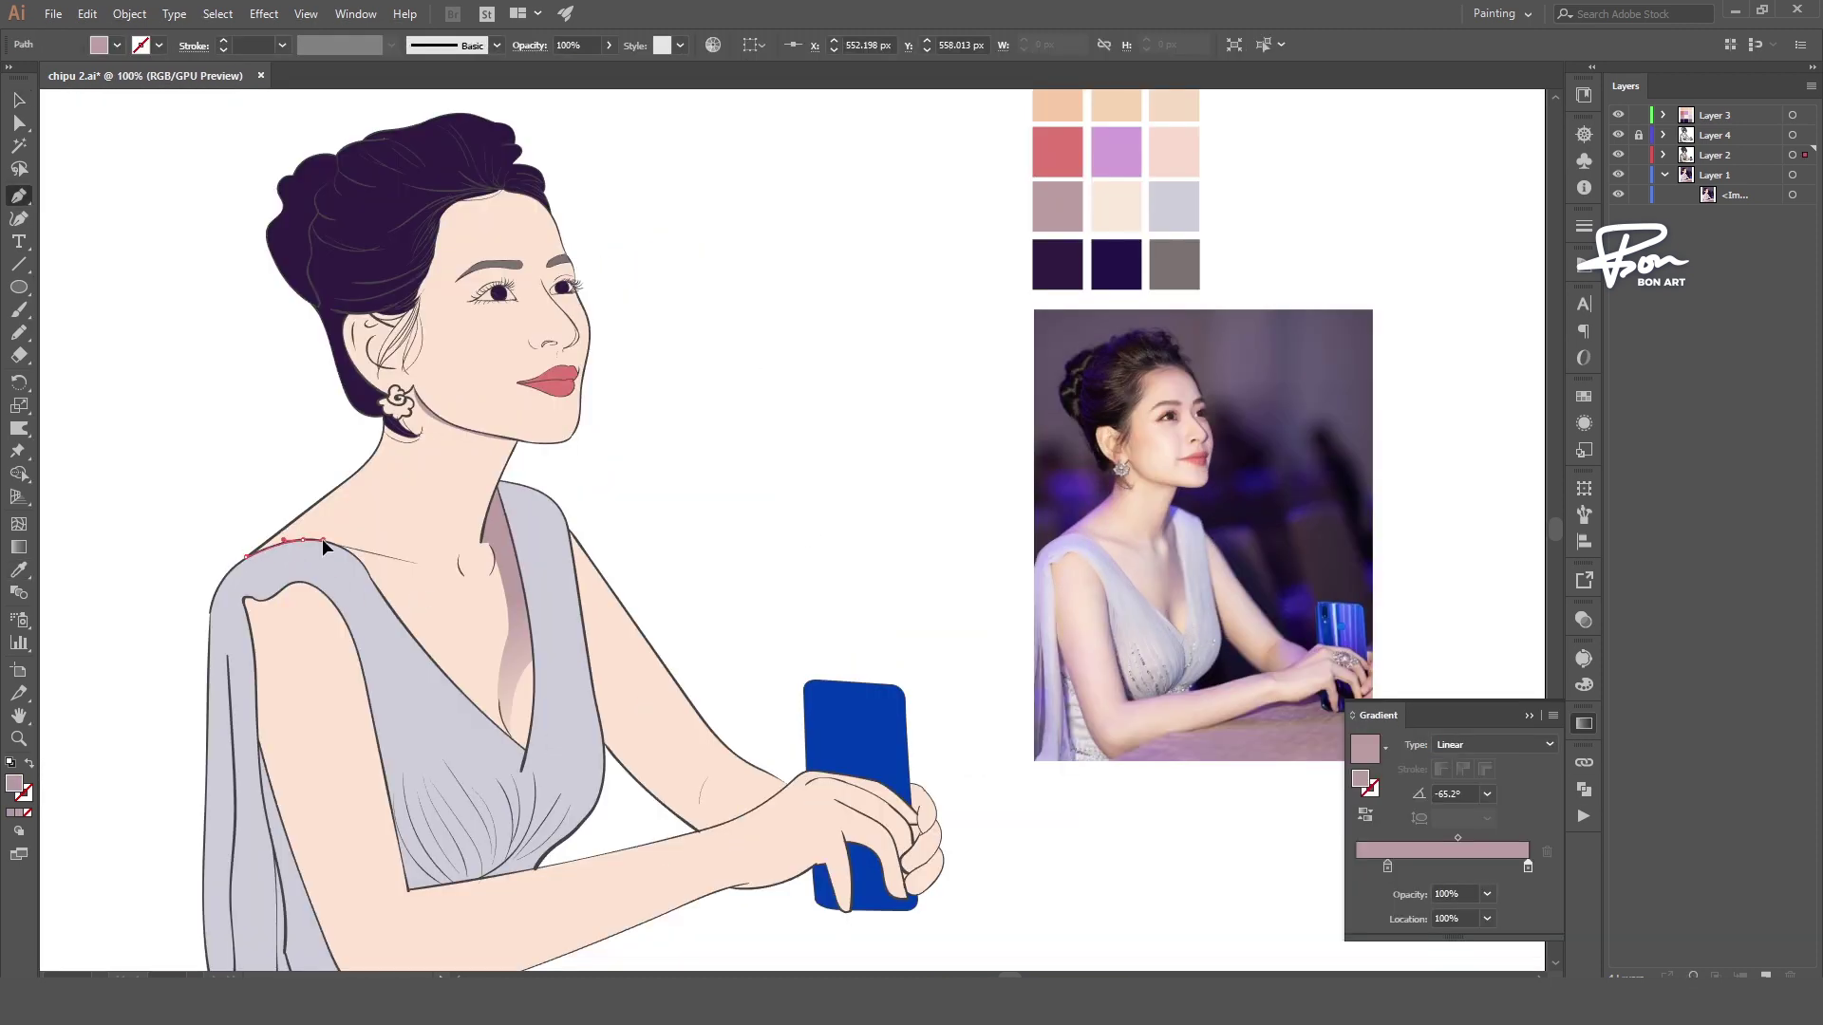
{"action": "left_click_drag", "start_coordinate": [317, 524], "coordinate": [333, 517]}
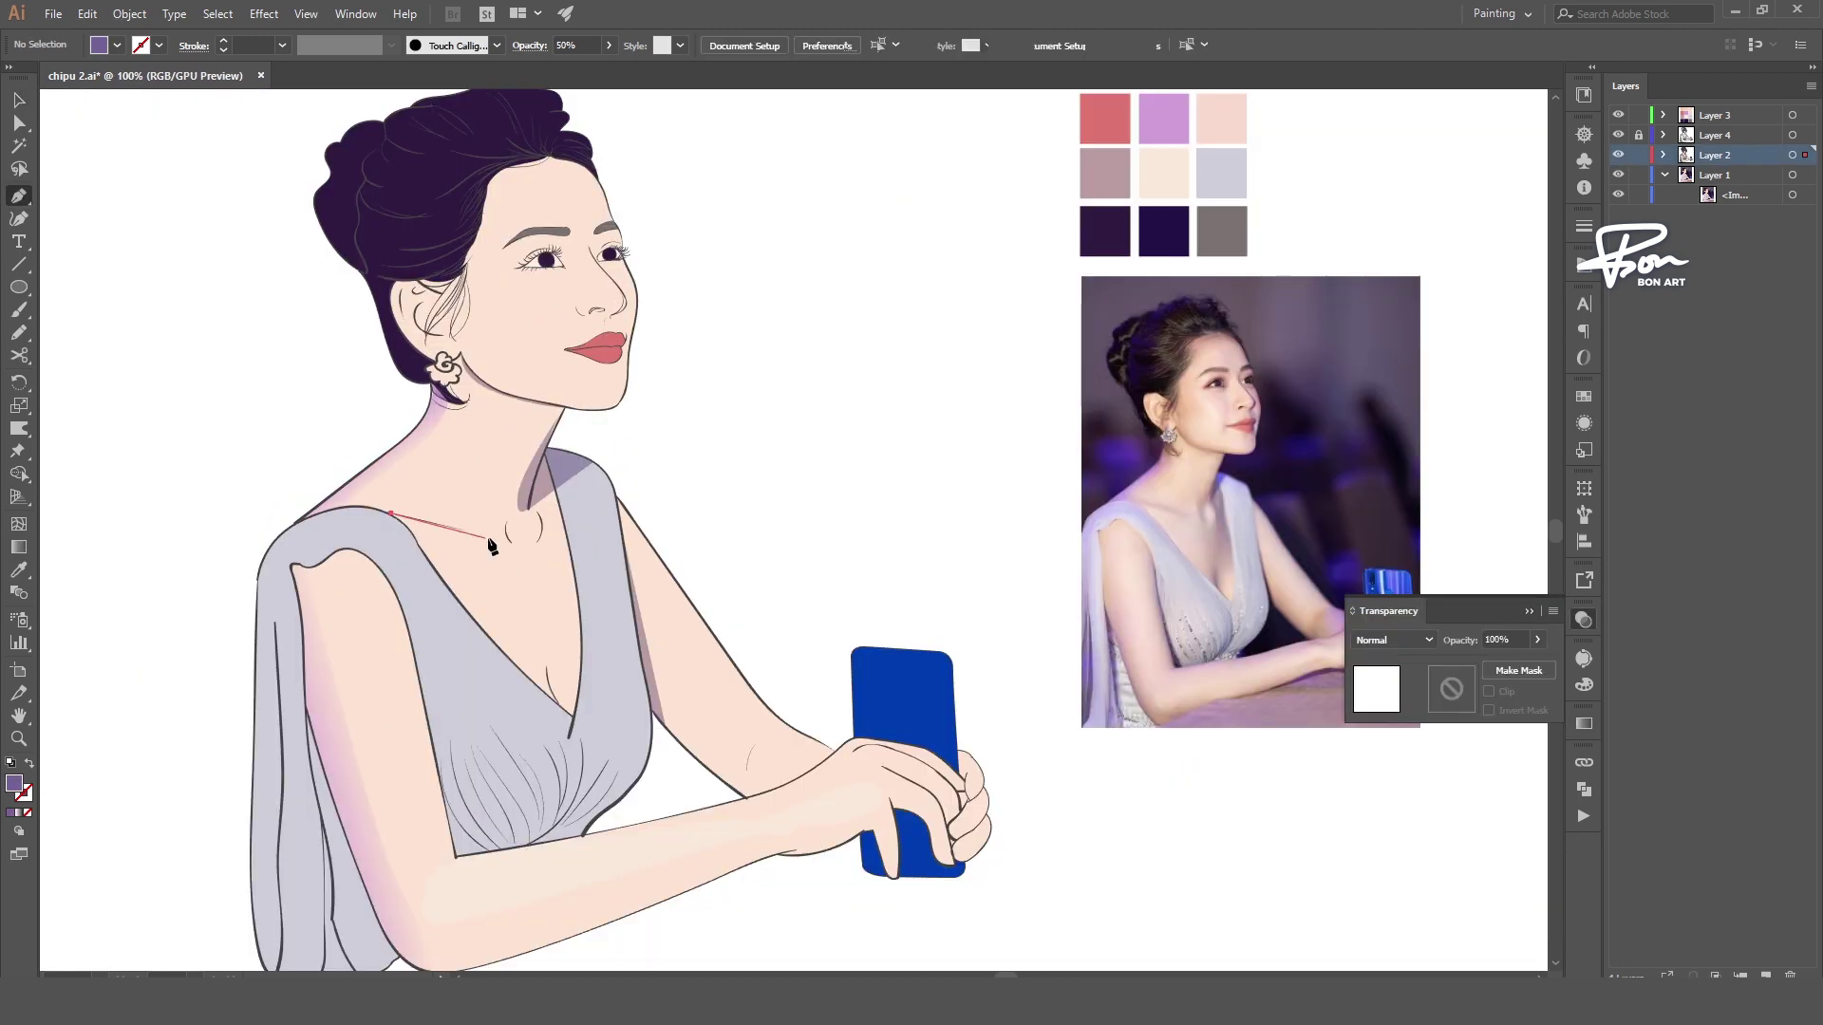
{"action": "left_click", "coordinate": [487, 534]}
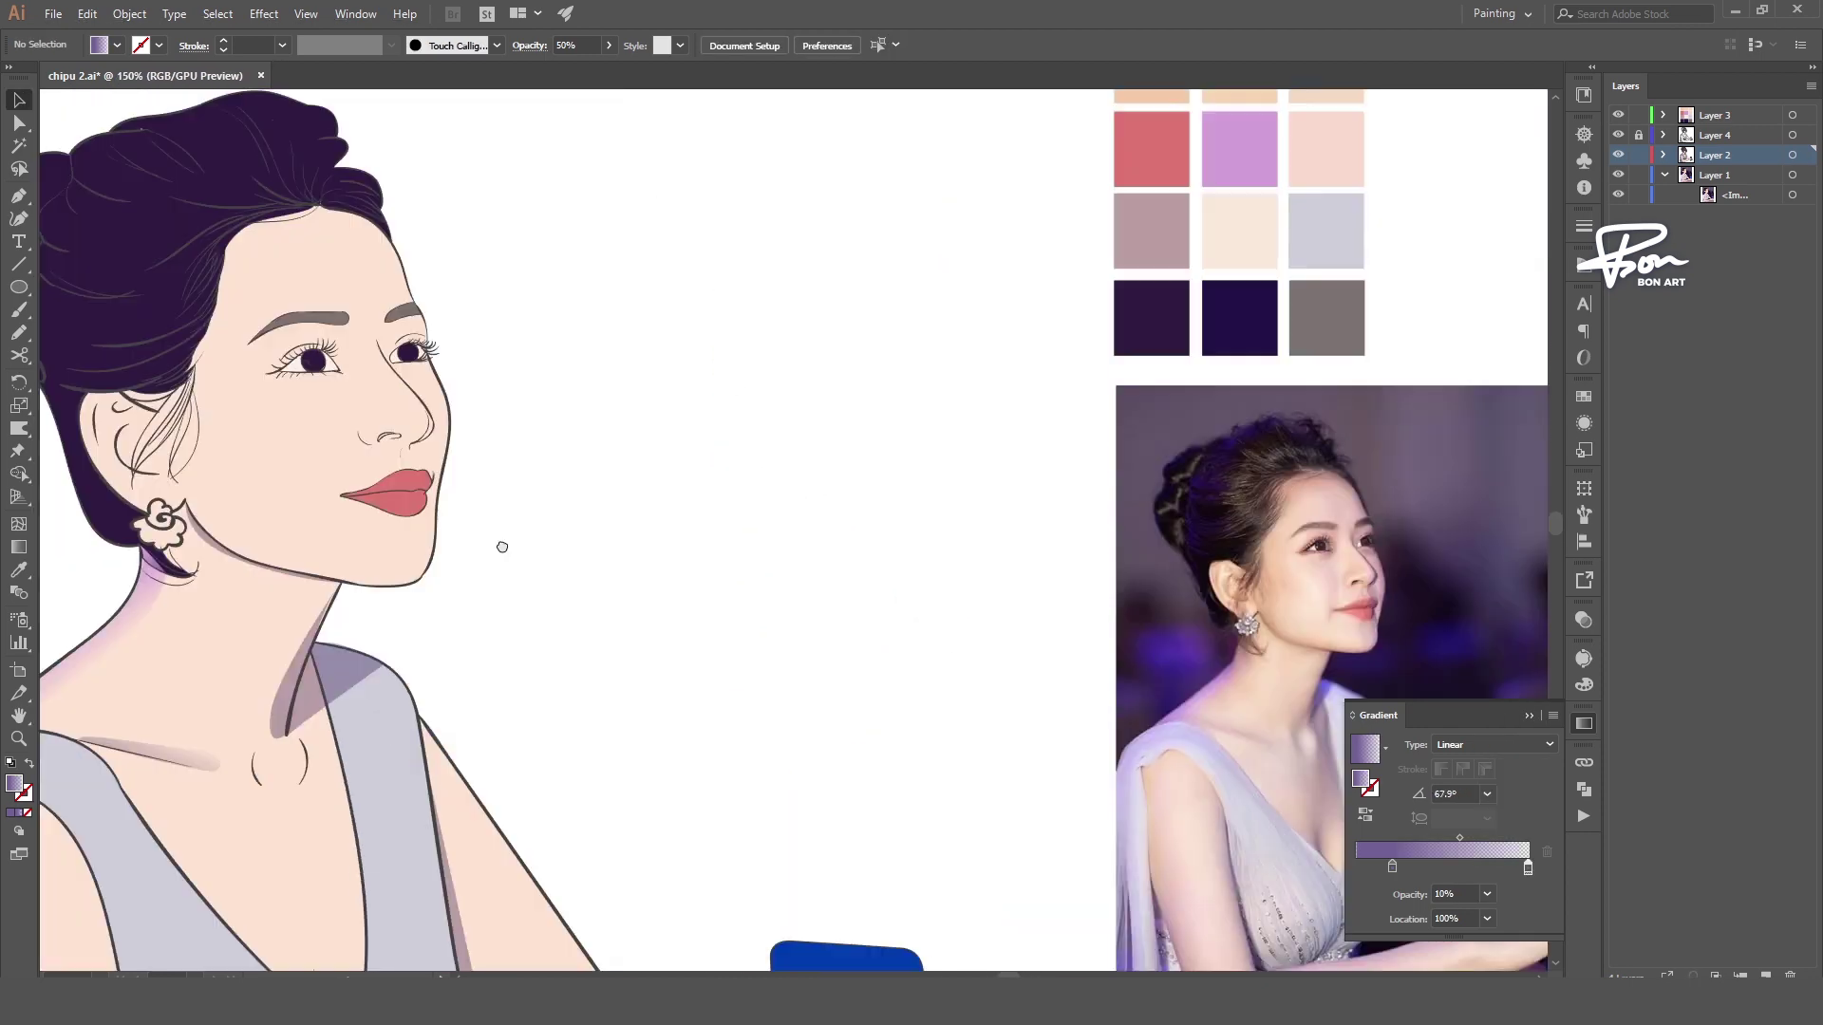
- Pen-draw a small shadow shape at the inner eye corner
{"action": "left_click", "coordinate": [366, 380]}
{"action": "left_click", "coordinate": [399, 420]}
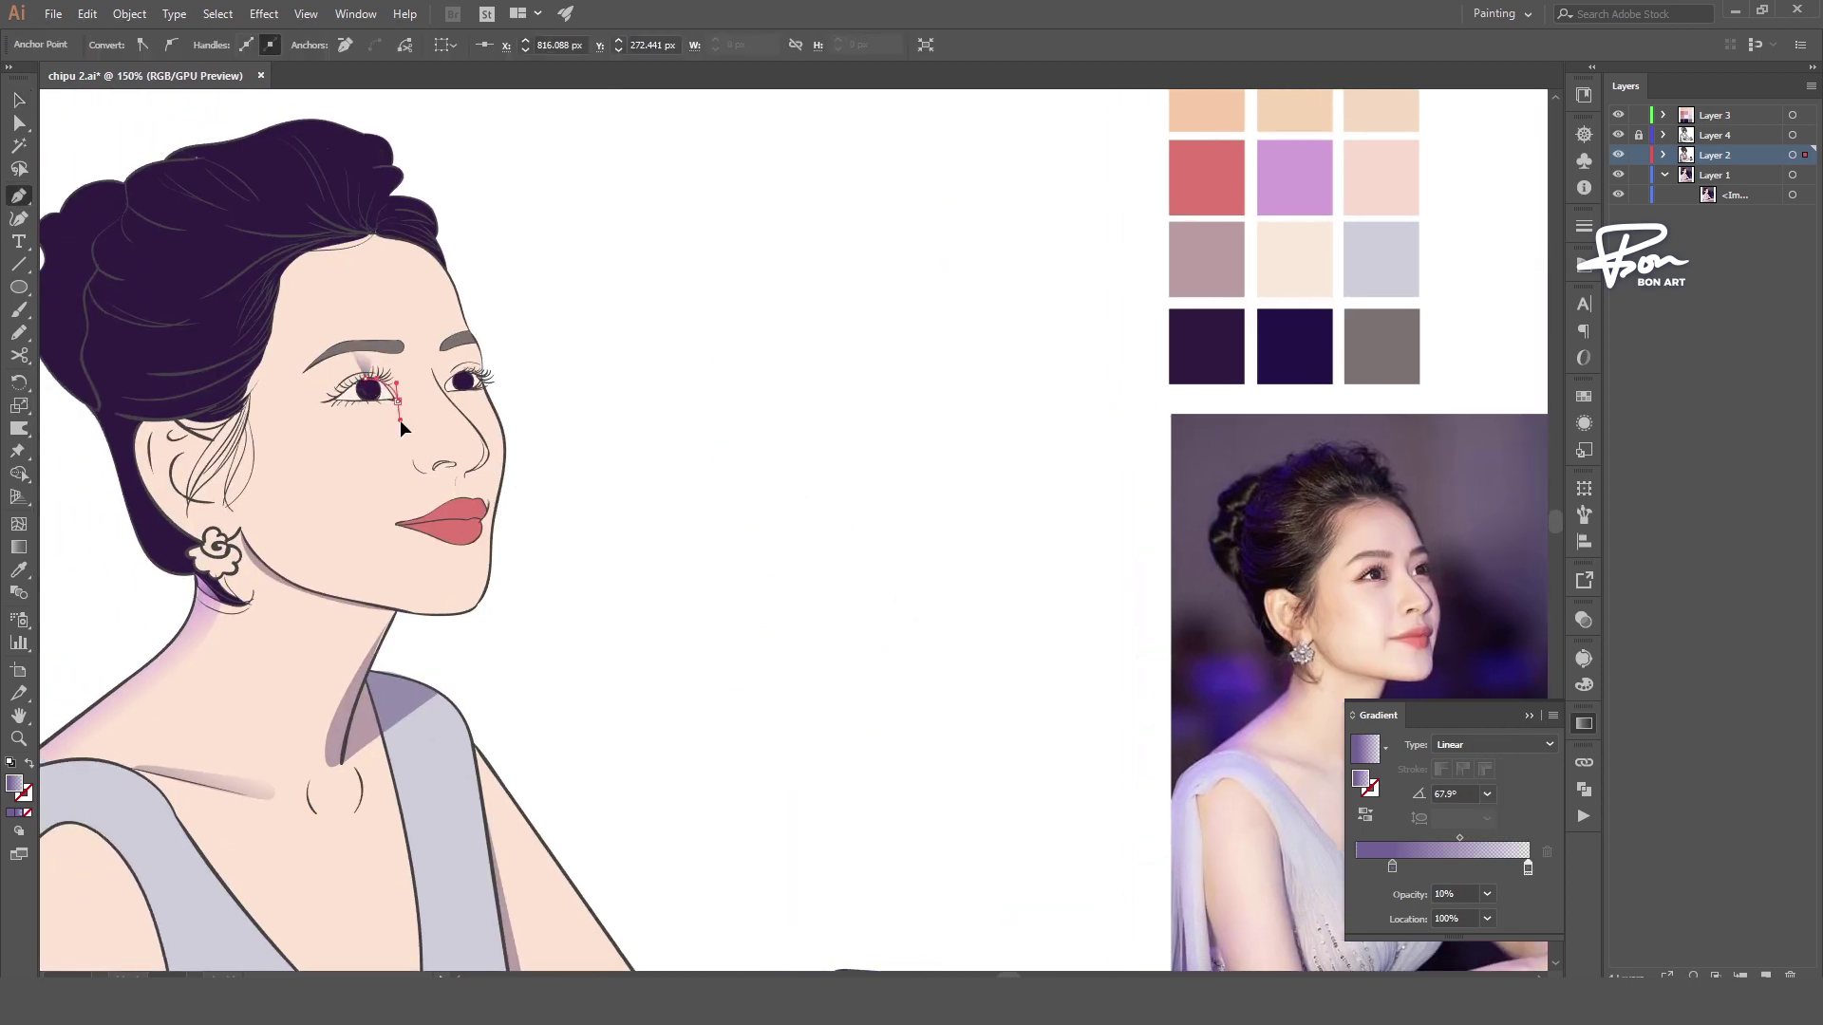
{"action": "key", "text": "v"}
{"action": "left_click", "coordinate": [695, 346]}
{"action": "scroll", "coordinate": [626, 387], "scroll_direction": "left", "scroll_amount": 1}
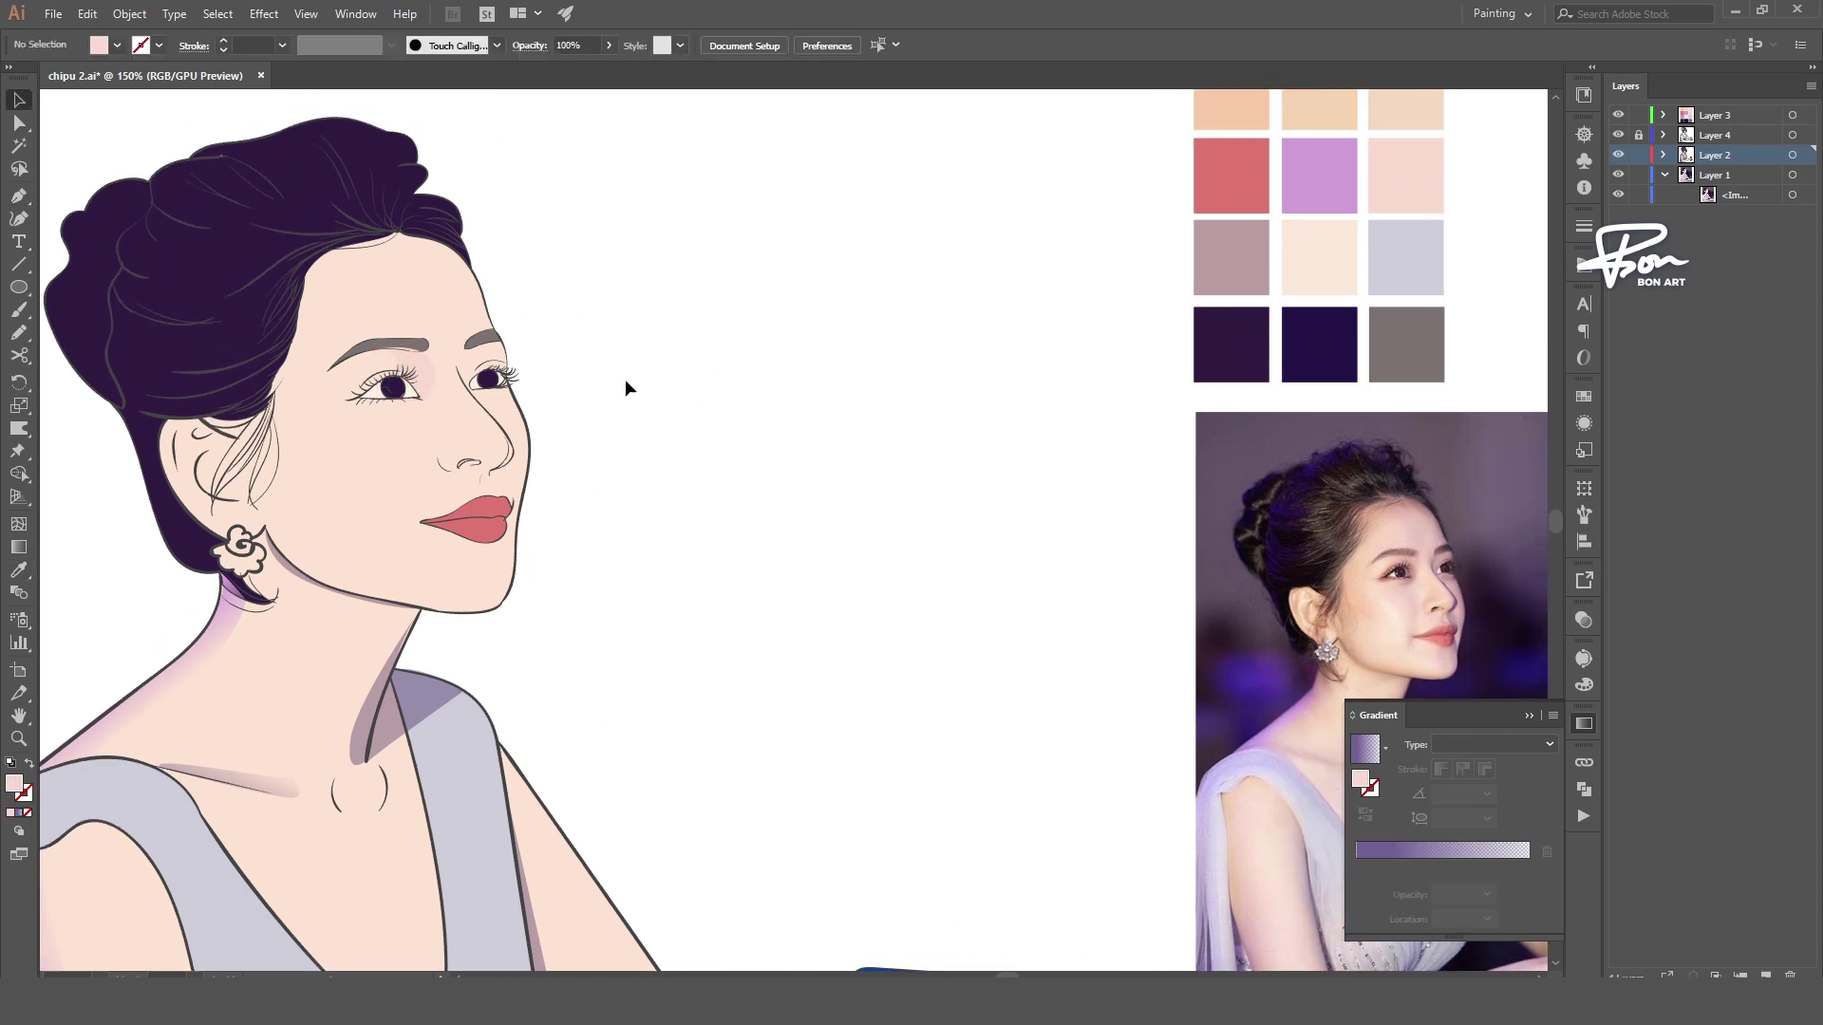
- Give the face a gradient fill with both stops set to pale pink
{"action": "left_click", "coordinate": [403, 304], "text": "ctrl"}
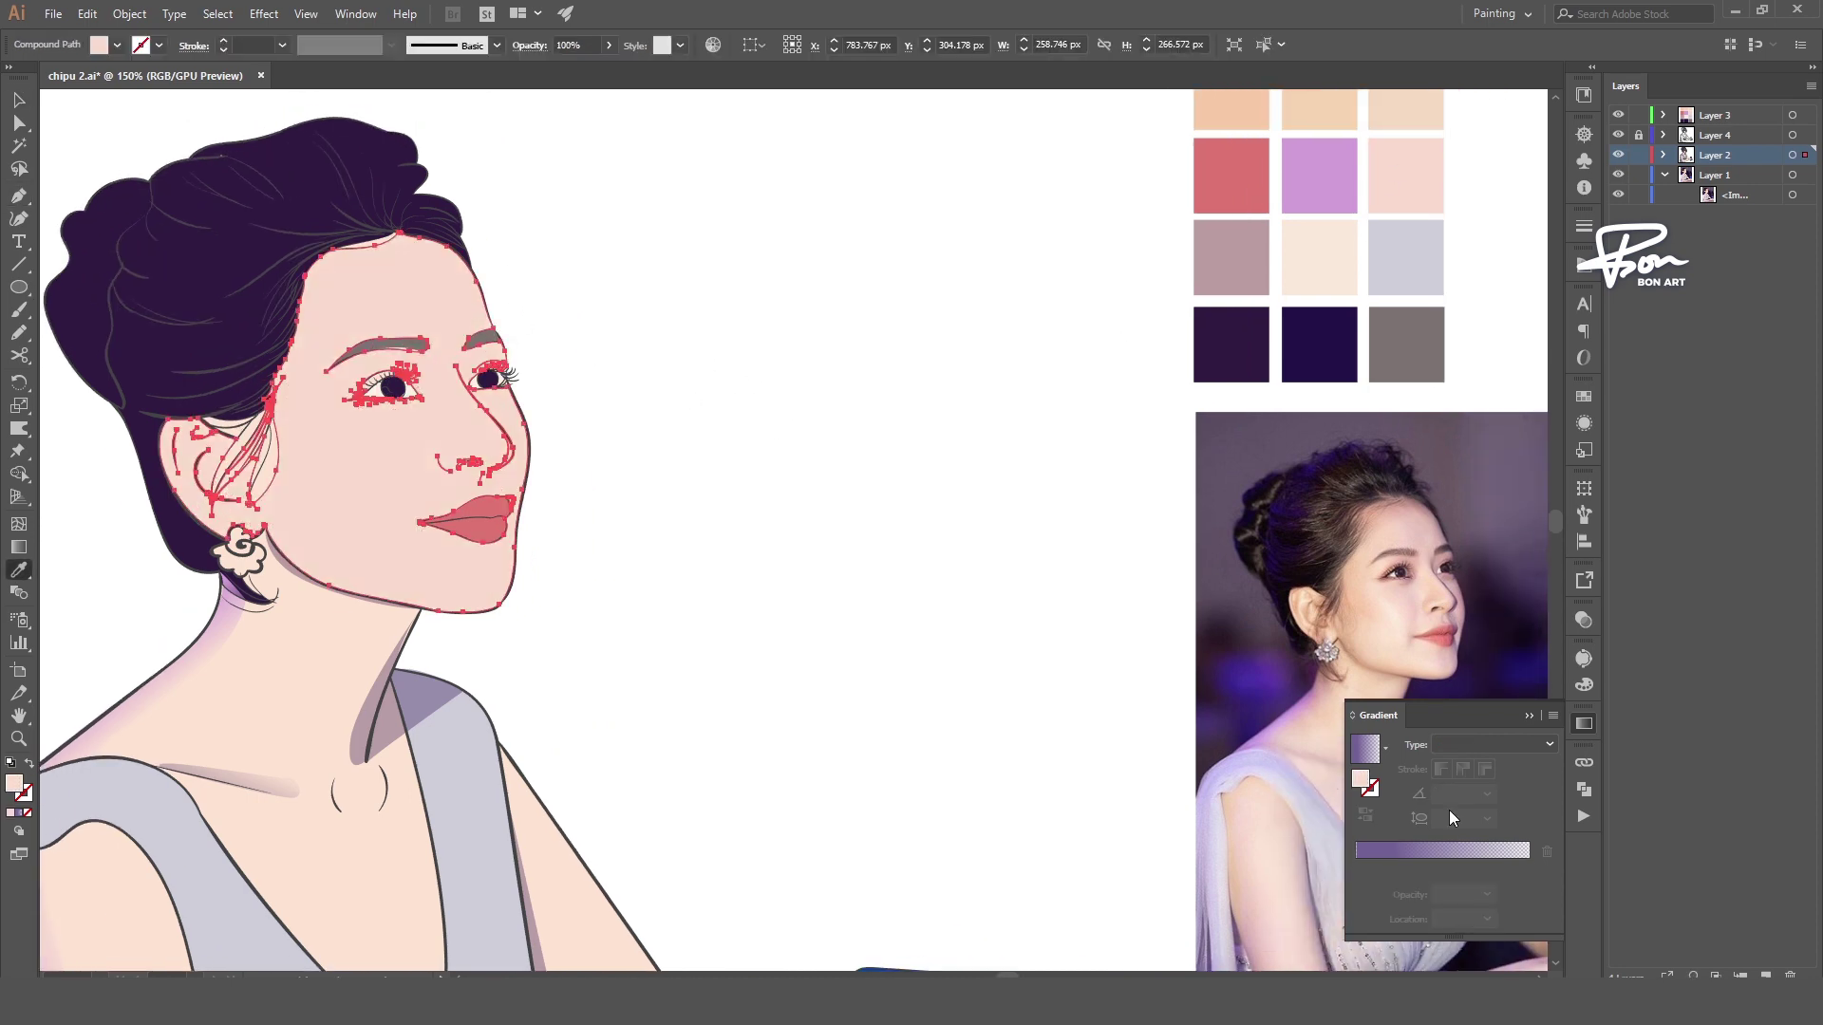
{"action": "left_click", "coordinate": [1442, 850]}
{"action": "left_click", "coordinate": [1355, 866]}
{"action": "left_click", "coordinate": [1404, 171], "text": "shift"}
{"action": "left_click", "coordinate": [1527, 866]}
{"action": "left_click", "coordinate": [1403, 171], "text": "shift"}
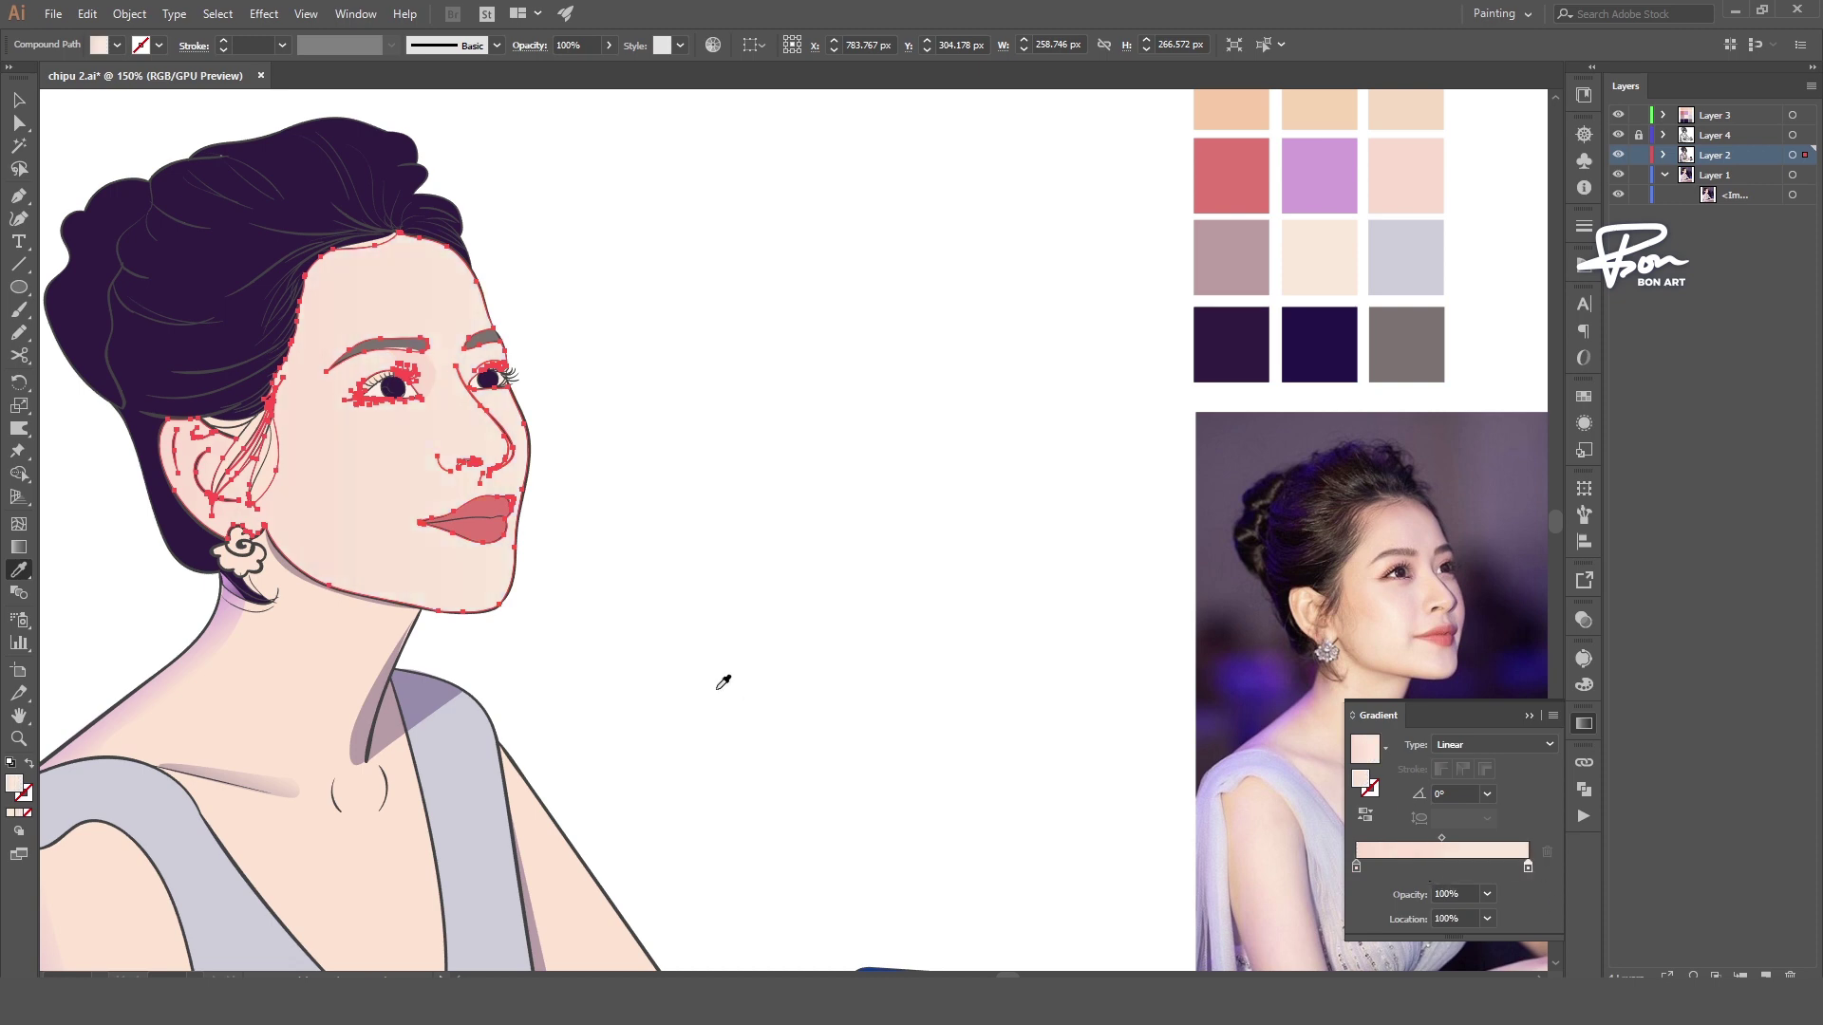
- Run the face gradient vertically down the face with the Gradient tool
{"action": "key", "text": "g"}
{"action": "left_click_drag", "start_coordinate": [326, 318], "coordinate": [357, 551]}
{"action": "key", "text": "v"}
{"action": "left_click", "coordinate": [566, 349]}
{"action": "scroll", "coordinate": [566, 349], "scroll_direction": "down", "scroll_amount": 2}
{"action": "scroll", "coordinate": [641, 452], "scroll_direction": "up", "scroll_amount": 2}
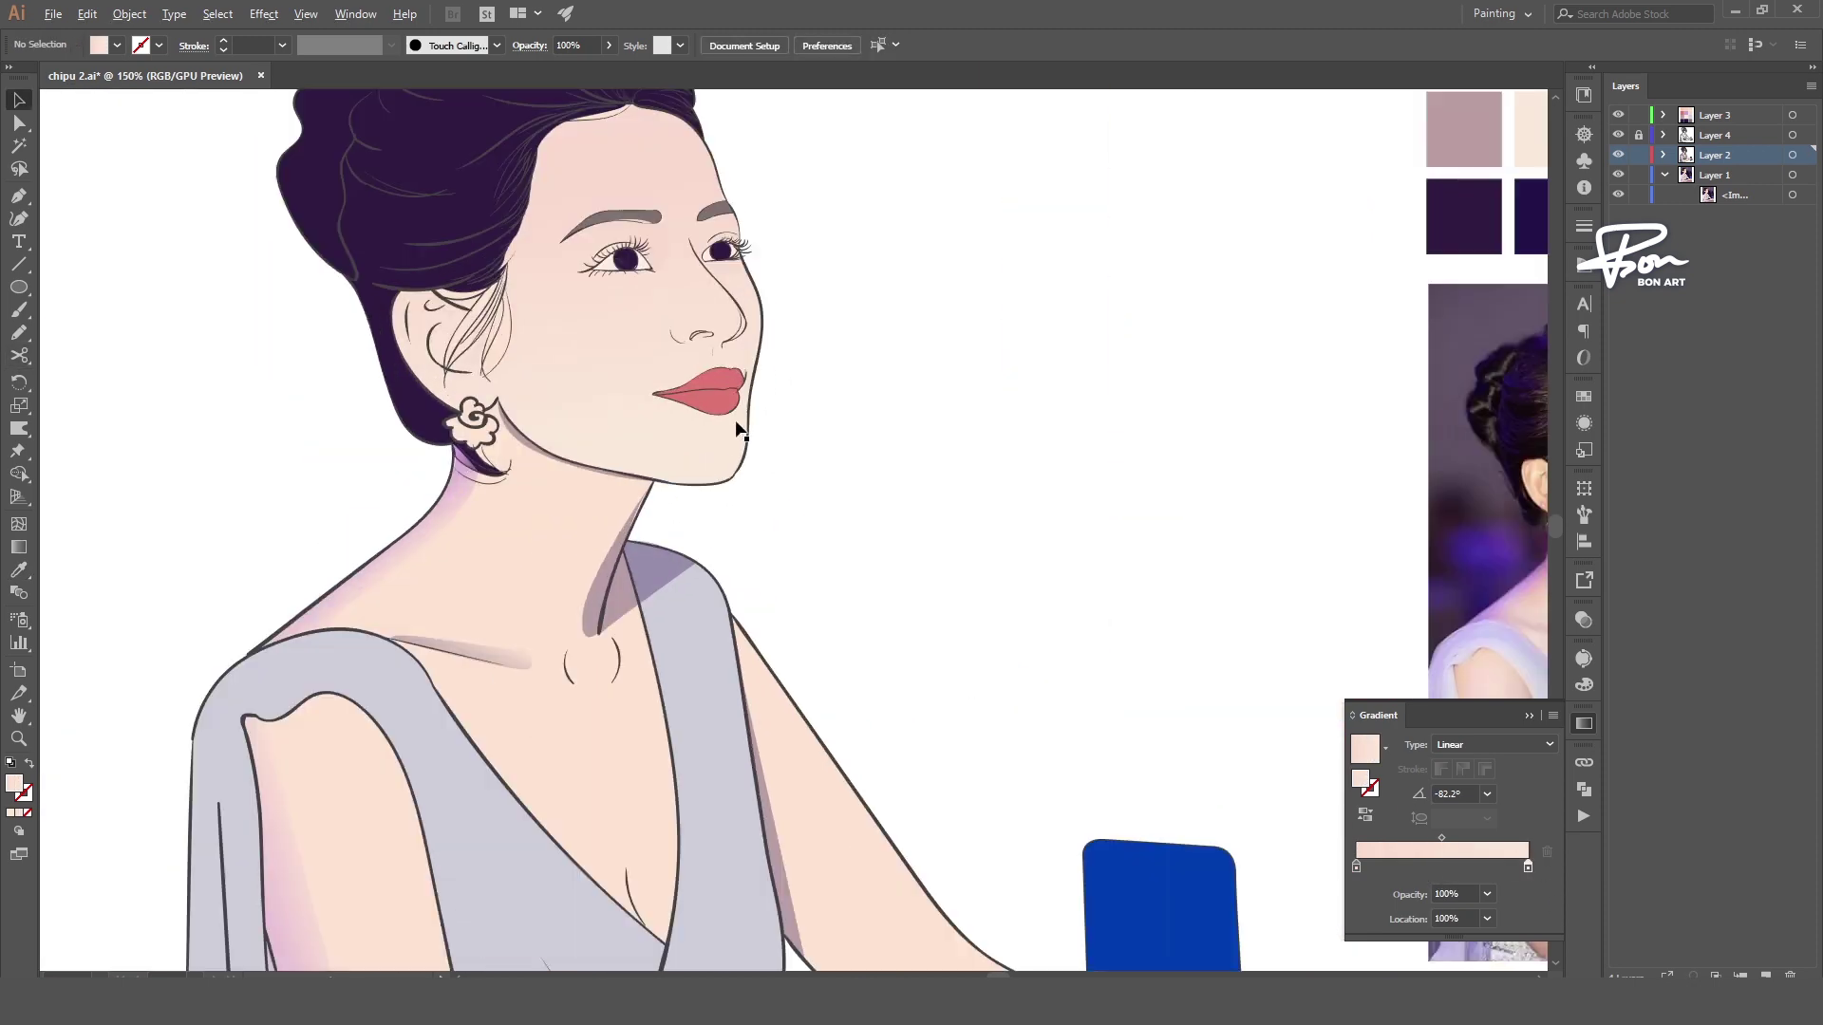
{"action": "scroll", "coordinate": [737, 429], "scroll_direction": "up", "scroll_amount": 3}
- Pen-draw a shadow shape along the nose edge
{"action": "key", "text": "p"}
{"action": "left_click", "coordinate": [442, 399]}
{"action": "left_click_drag", "start_coordinate": [429, 485], "coordinate": [468, 478]}
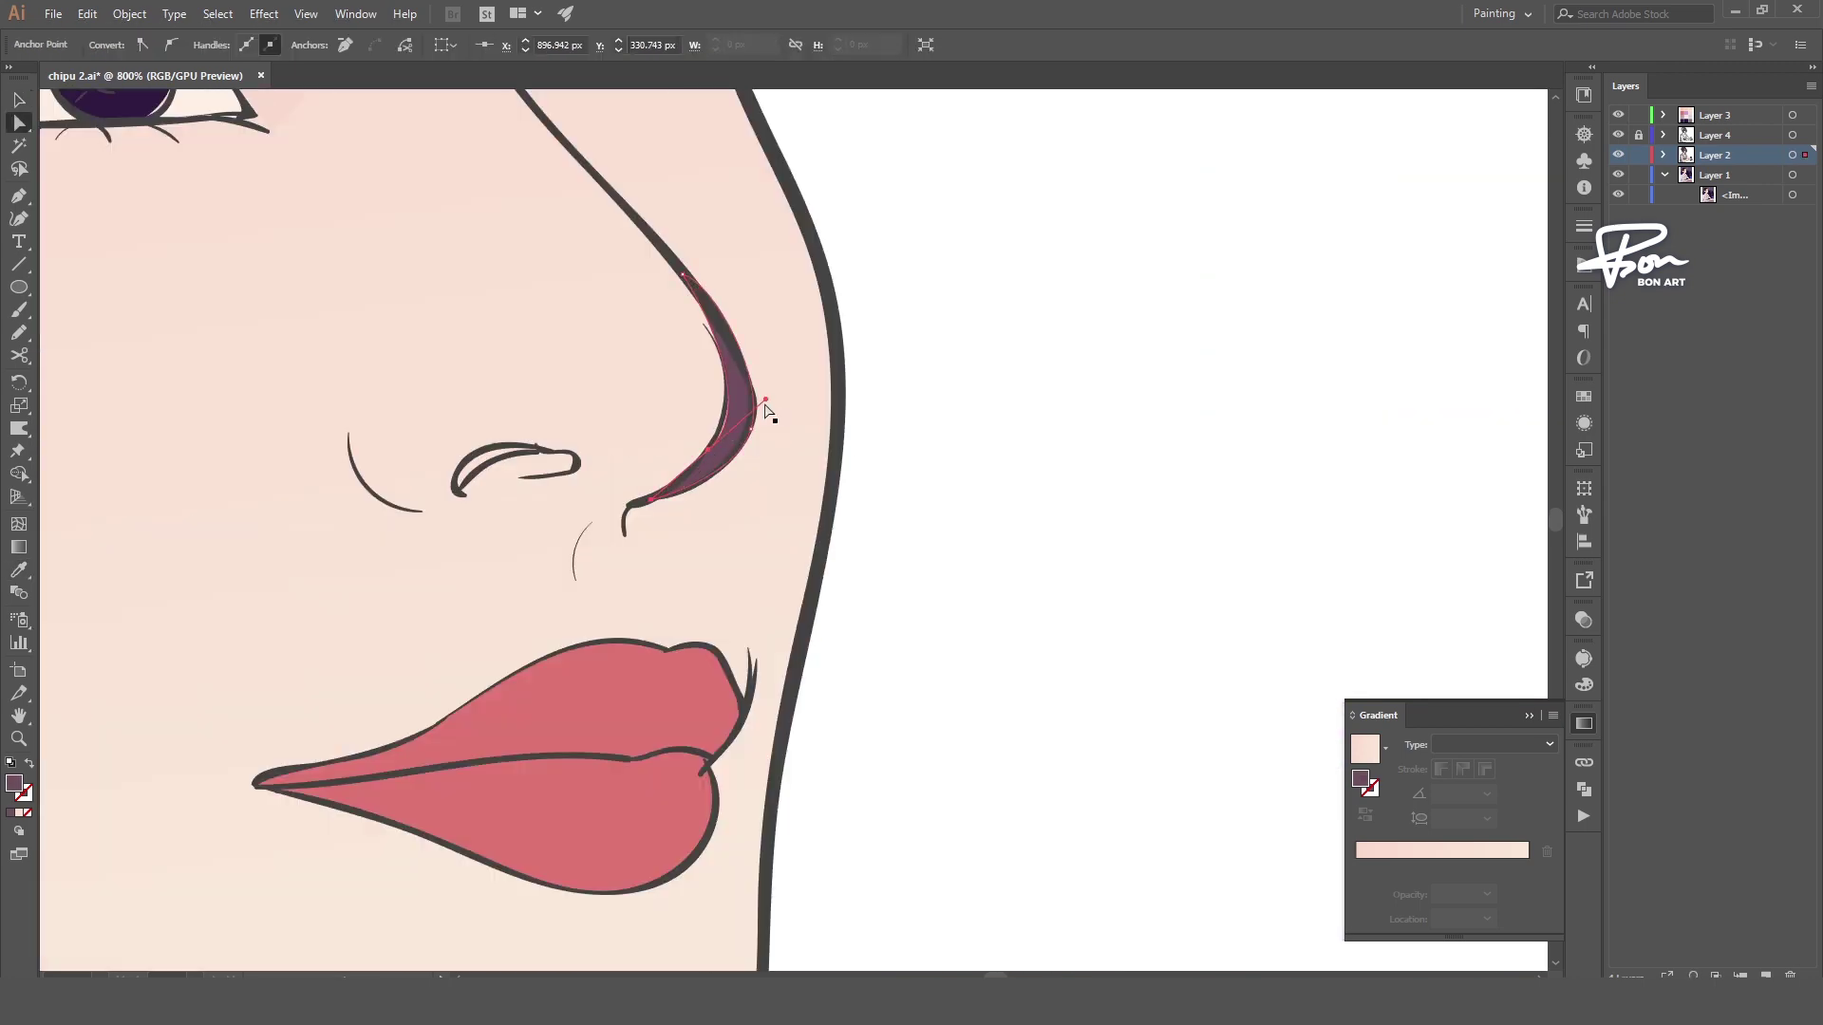
{"action": "left_click_drag", "start_coordinate": [765, 400], "coordinate": [759, 375]}
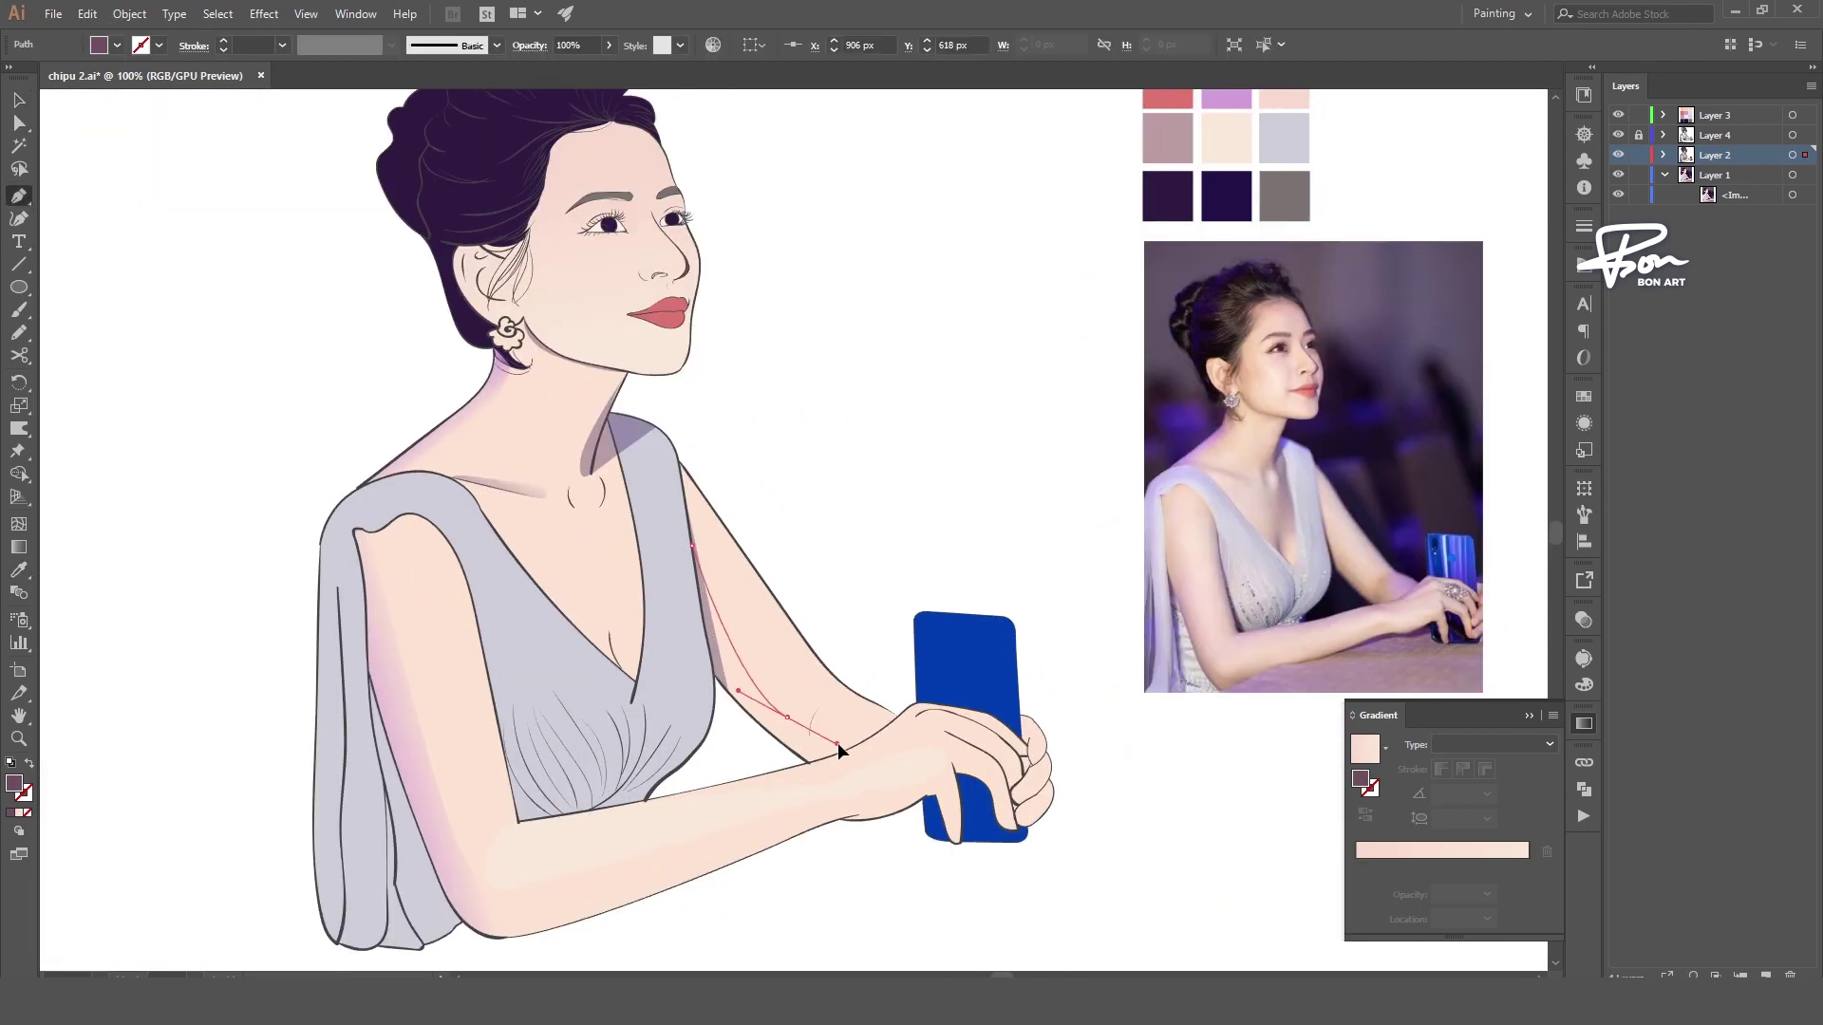
- Close the arm shadow and give it a linear gradient with midpoint at 78.28%
{"action": "left_click", "coordinate": [698, 556]}
{"action": "key", "text": "v"}
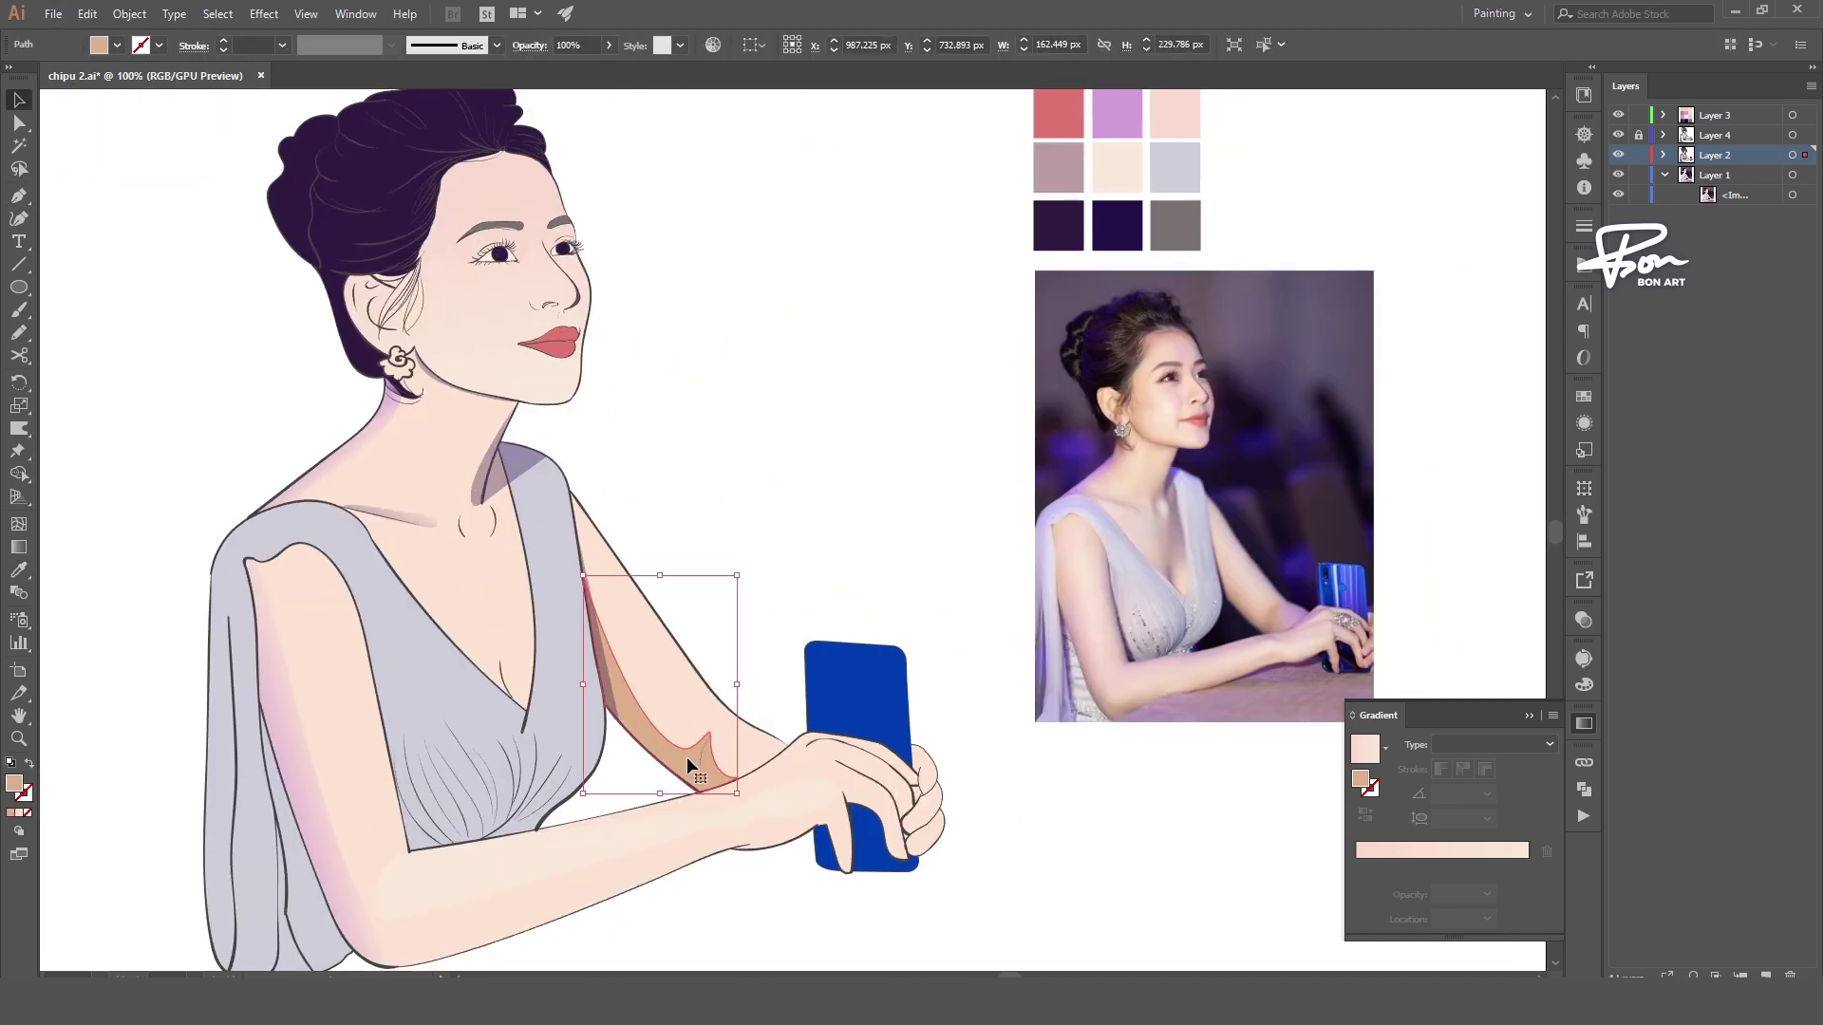
{"action": "left_click", "coordinate": [1404, 867]}
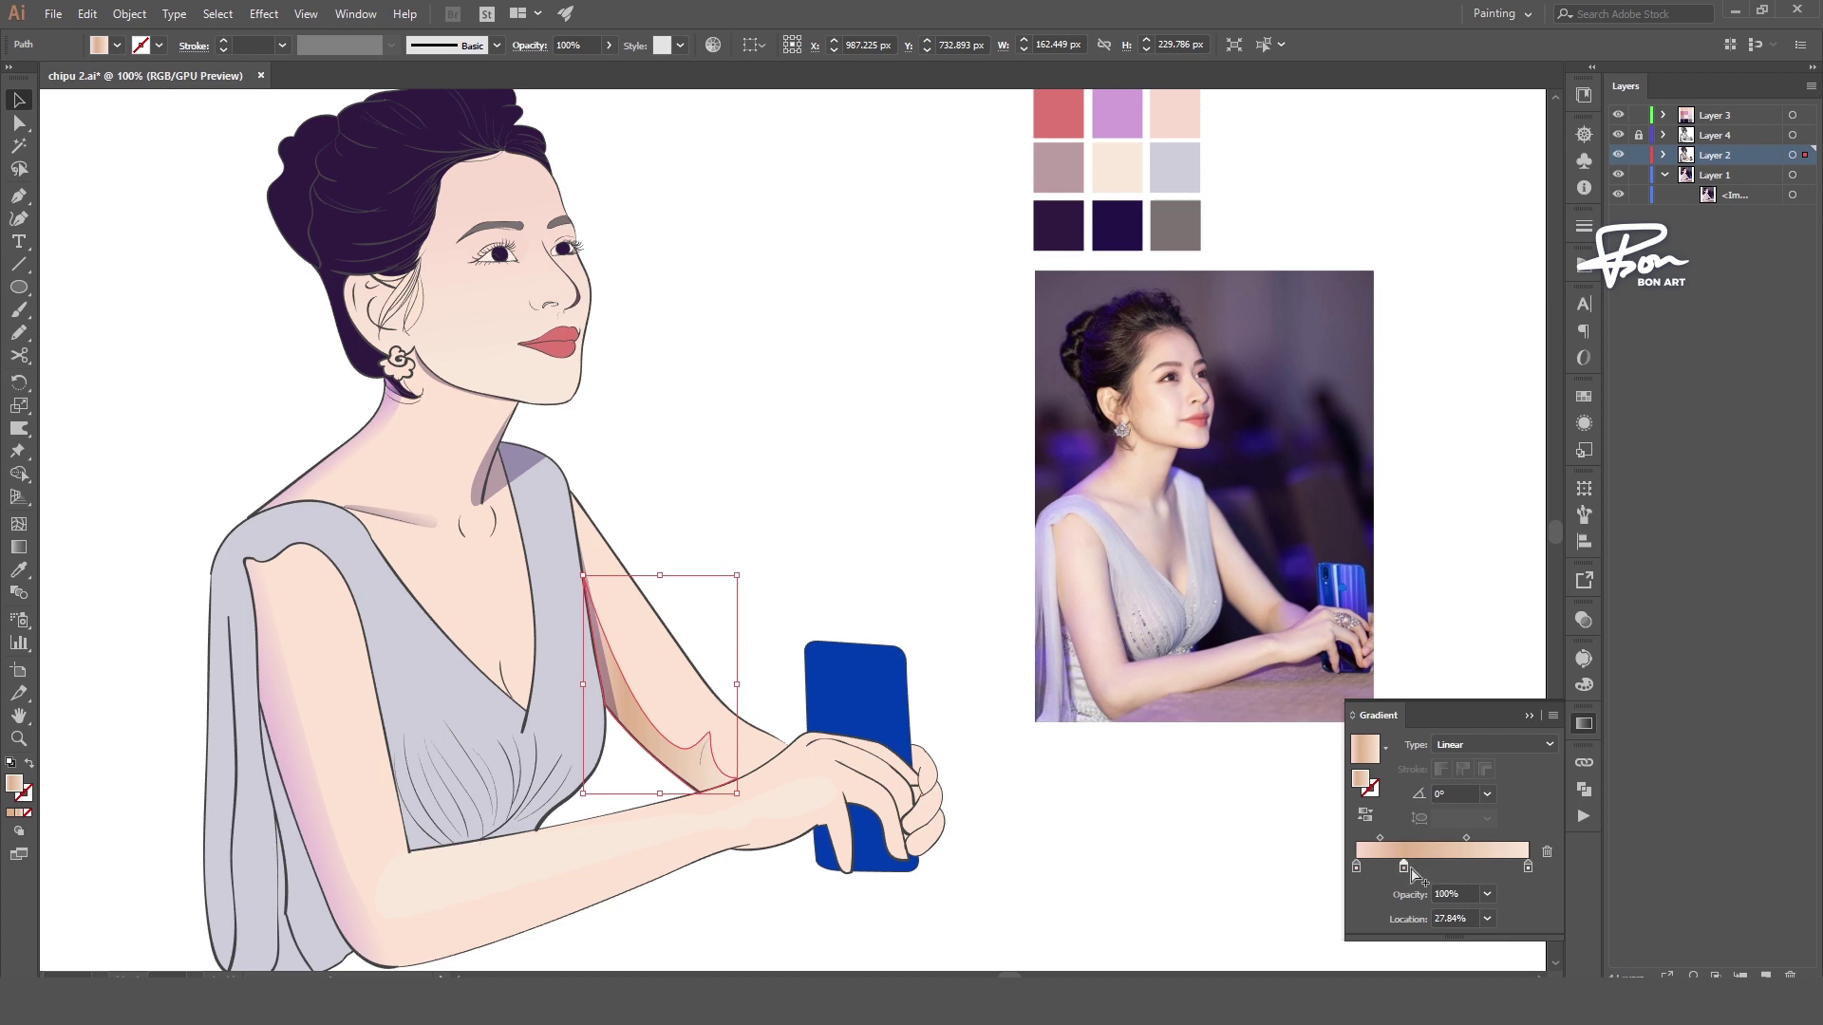
{"action": "left_click_drag", "start_coordinate": [1504, 838], "coordinate": [1517, 839]}
{"action": "key", "text": "ctrl+minus"}
{"action": "left_click", "coordinate": [871, 509]}
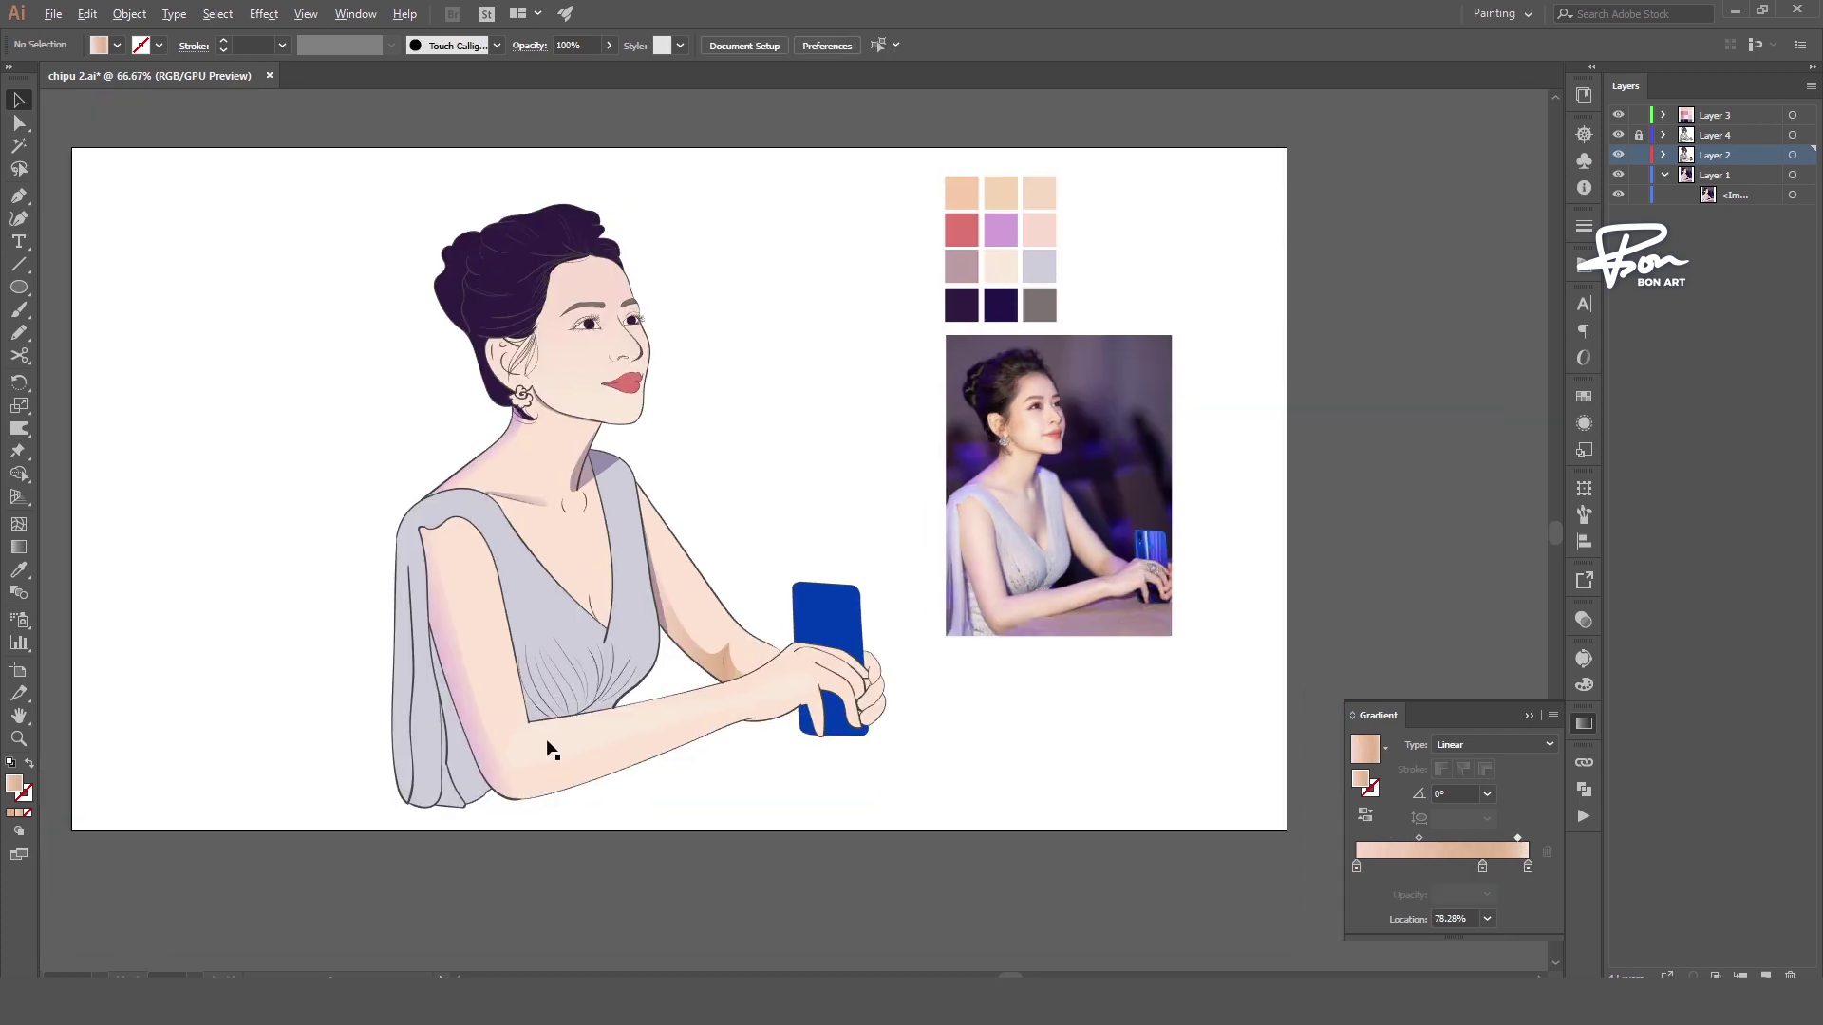
{"action": "key", "text": "ctrl+plus"}
- Pen-draw a closed forearm shadow shape from elbow to wrist
{"action": "left_click_drag", "start_coordinate": [727, 814], "coordinate": [725, 800]}
{"action": "key", "text": "p"}
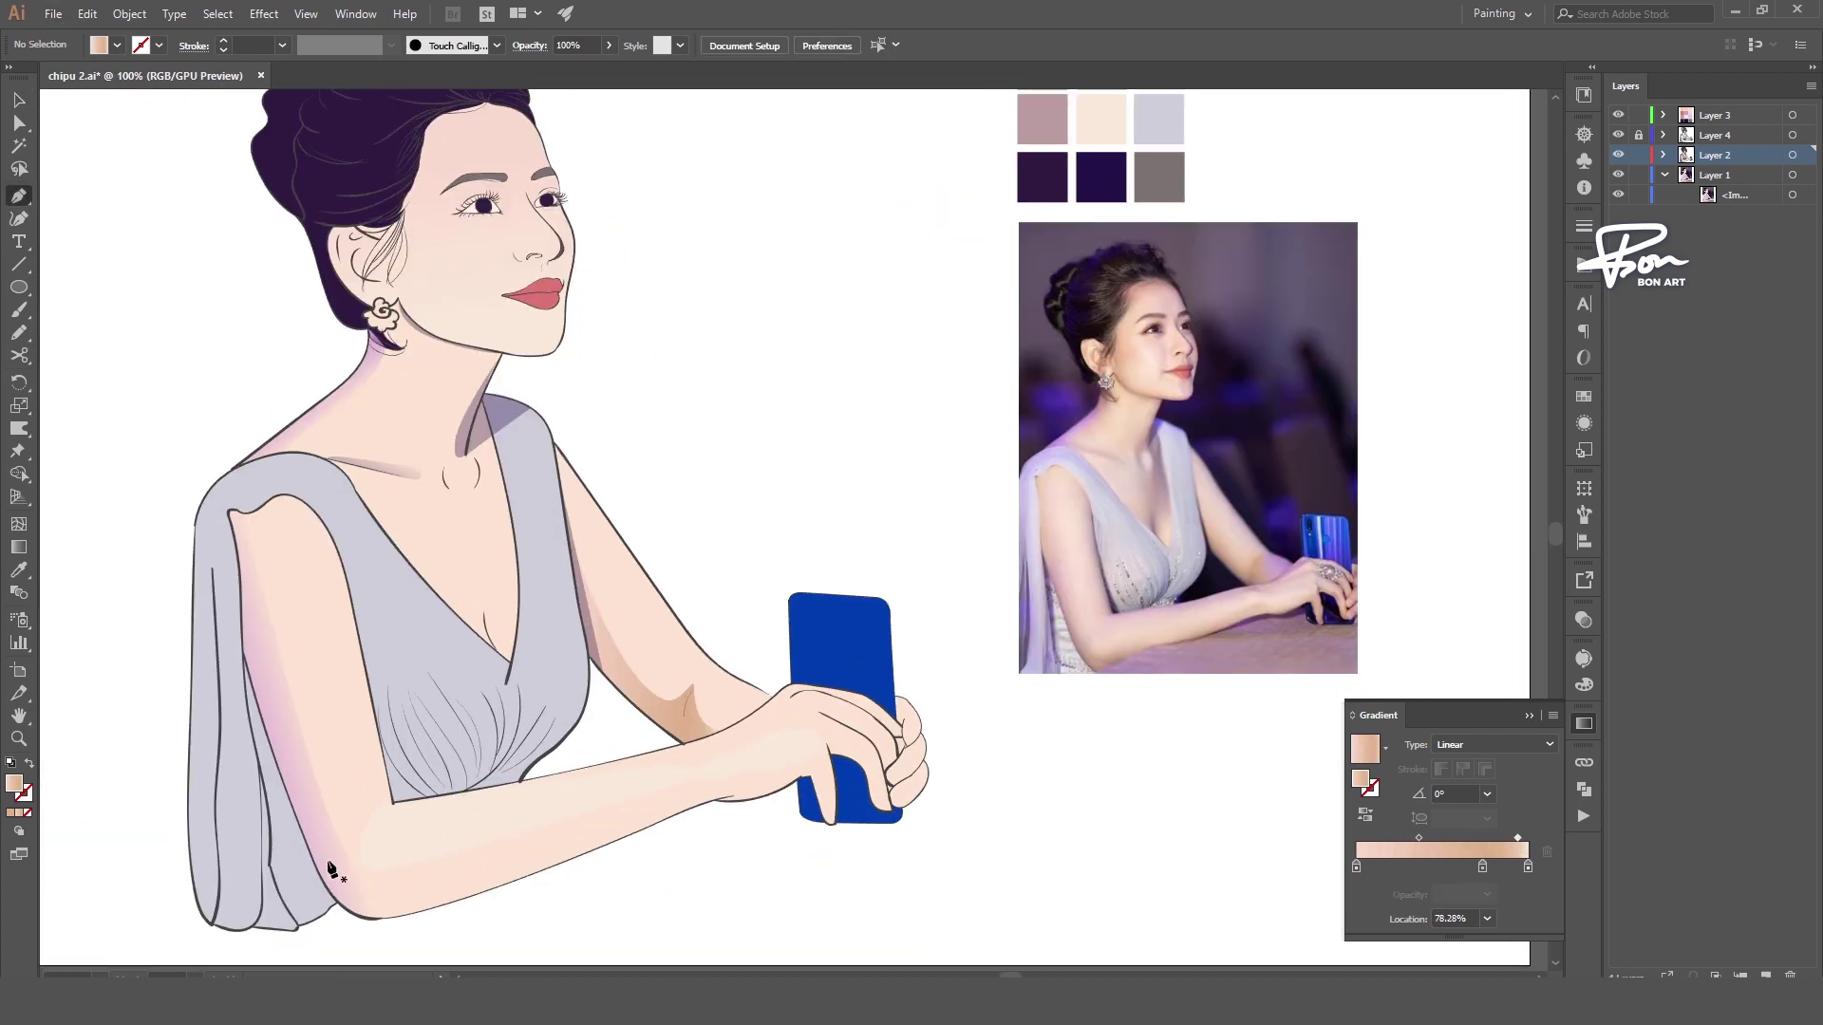
{"action": "left_click", "coordinate": [263, 719]}
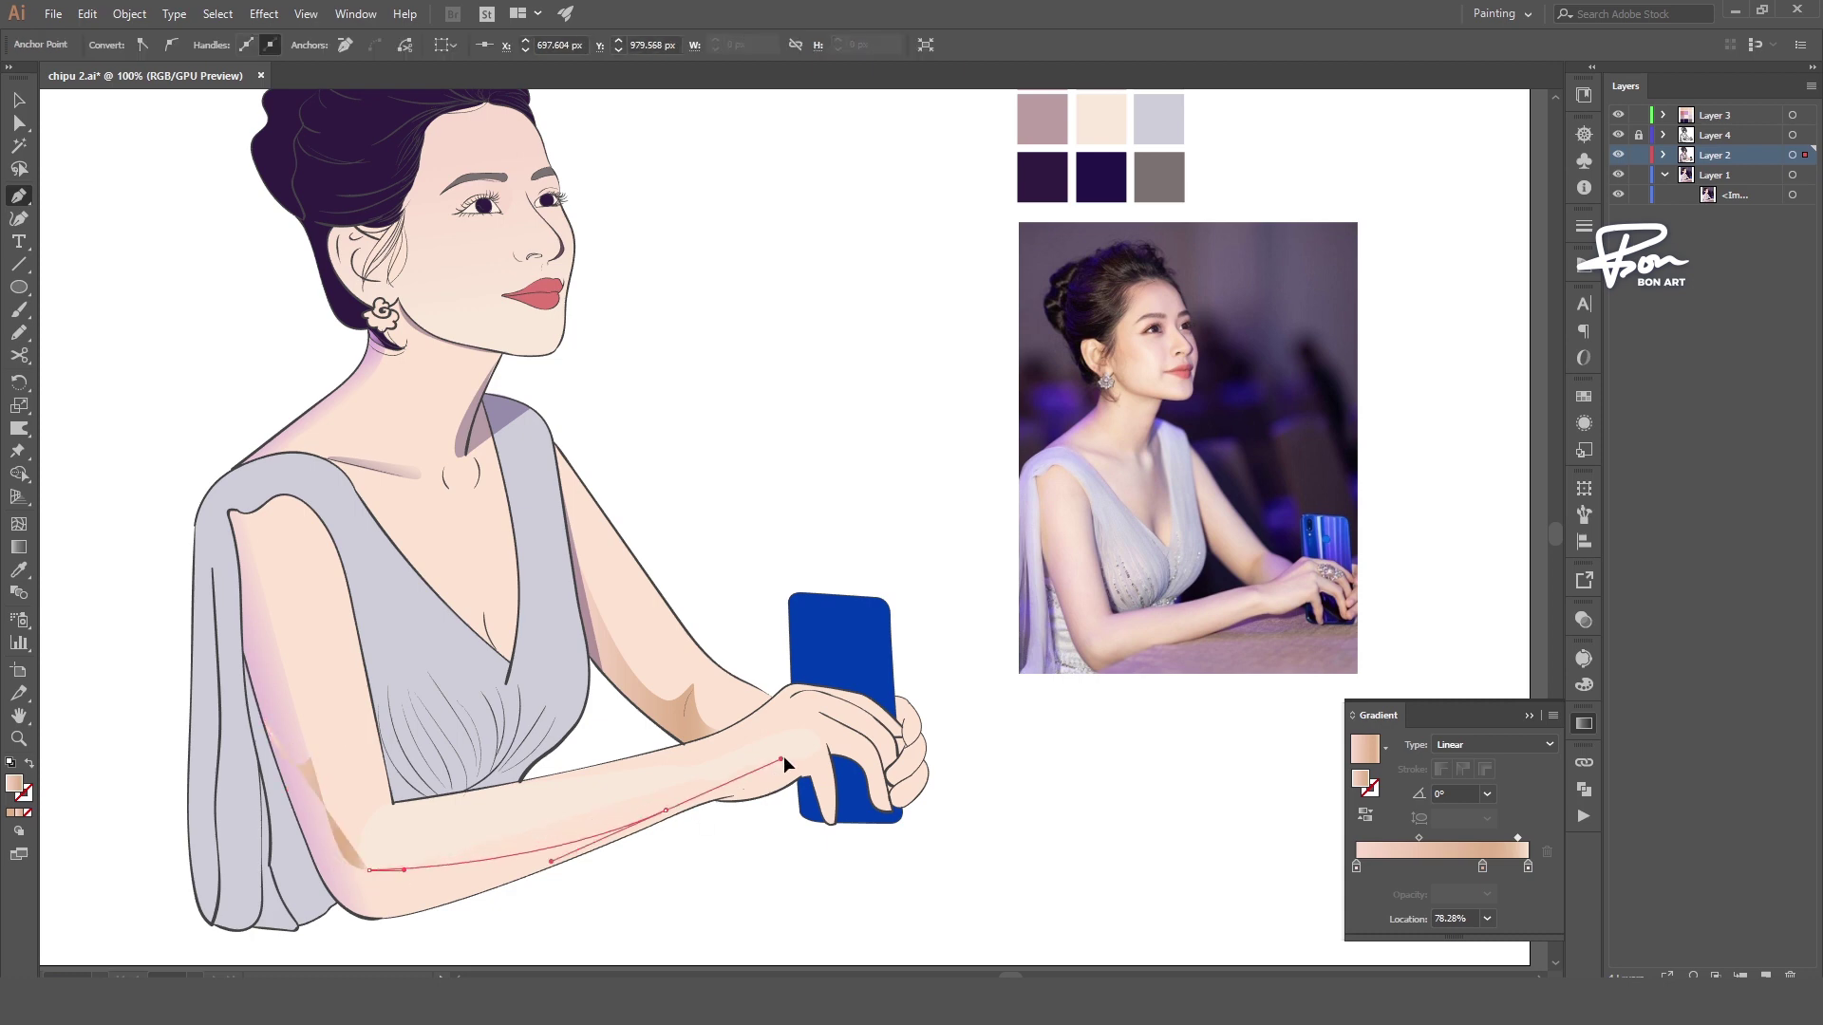
{"action": "left_click", "coordinate": [708, 800]}
{"action": "left_click", "coordinate": [380, 919]}
{"action": "left_click", "coordinate": [263, 719]}
{"action": "key", "text": "ctrl+minus"}
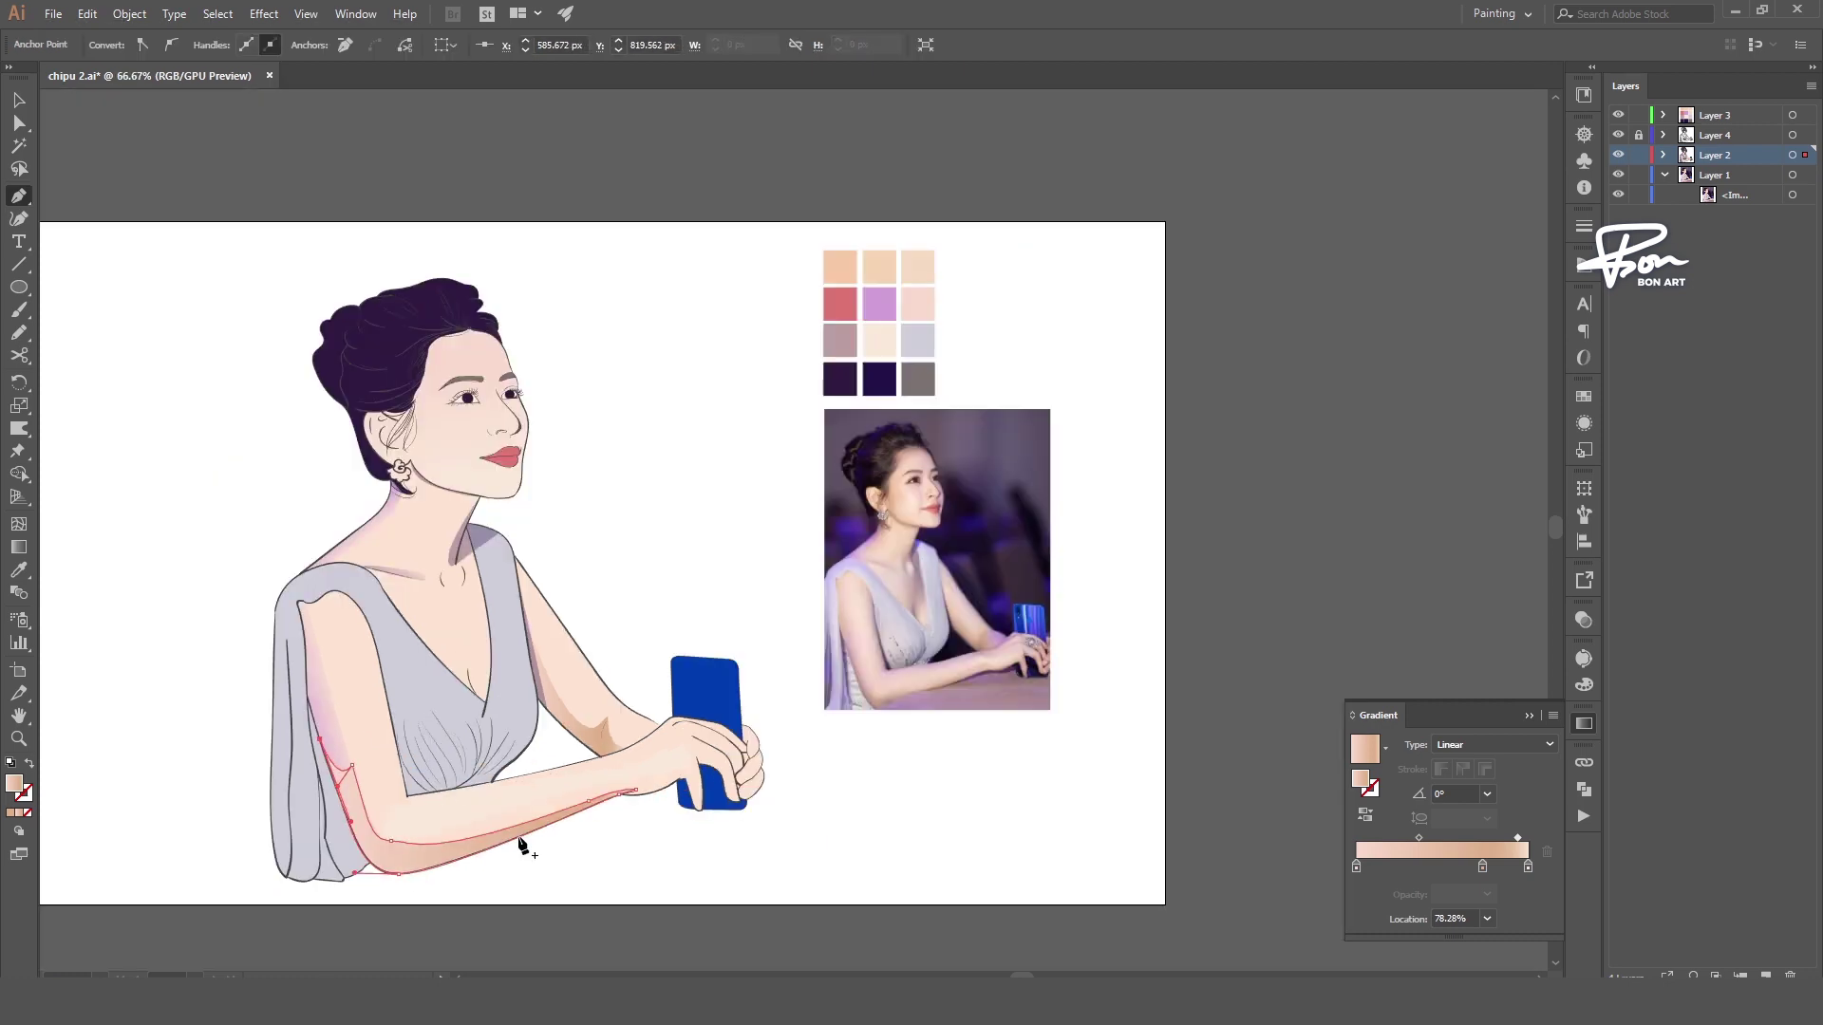
{"action": "key", "text": "ctrl+equal"}
{"action": "key", "text": "v"}
- Set one forearm gradient stop to 50% opacity
{"action": "left_click", "coordinate": [1486, 894]}
{"action": "left_click", "coordinate": [1514, 693]}
{"action": "left_click", "coordinate": [1037, 883]}
{"action": "key", "text": "ctrl+minus"}
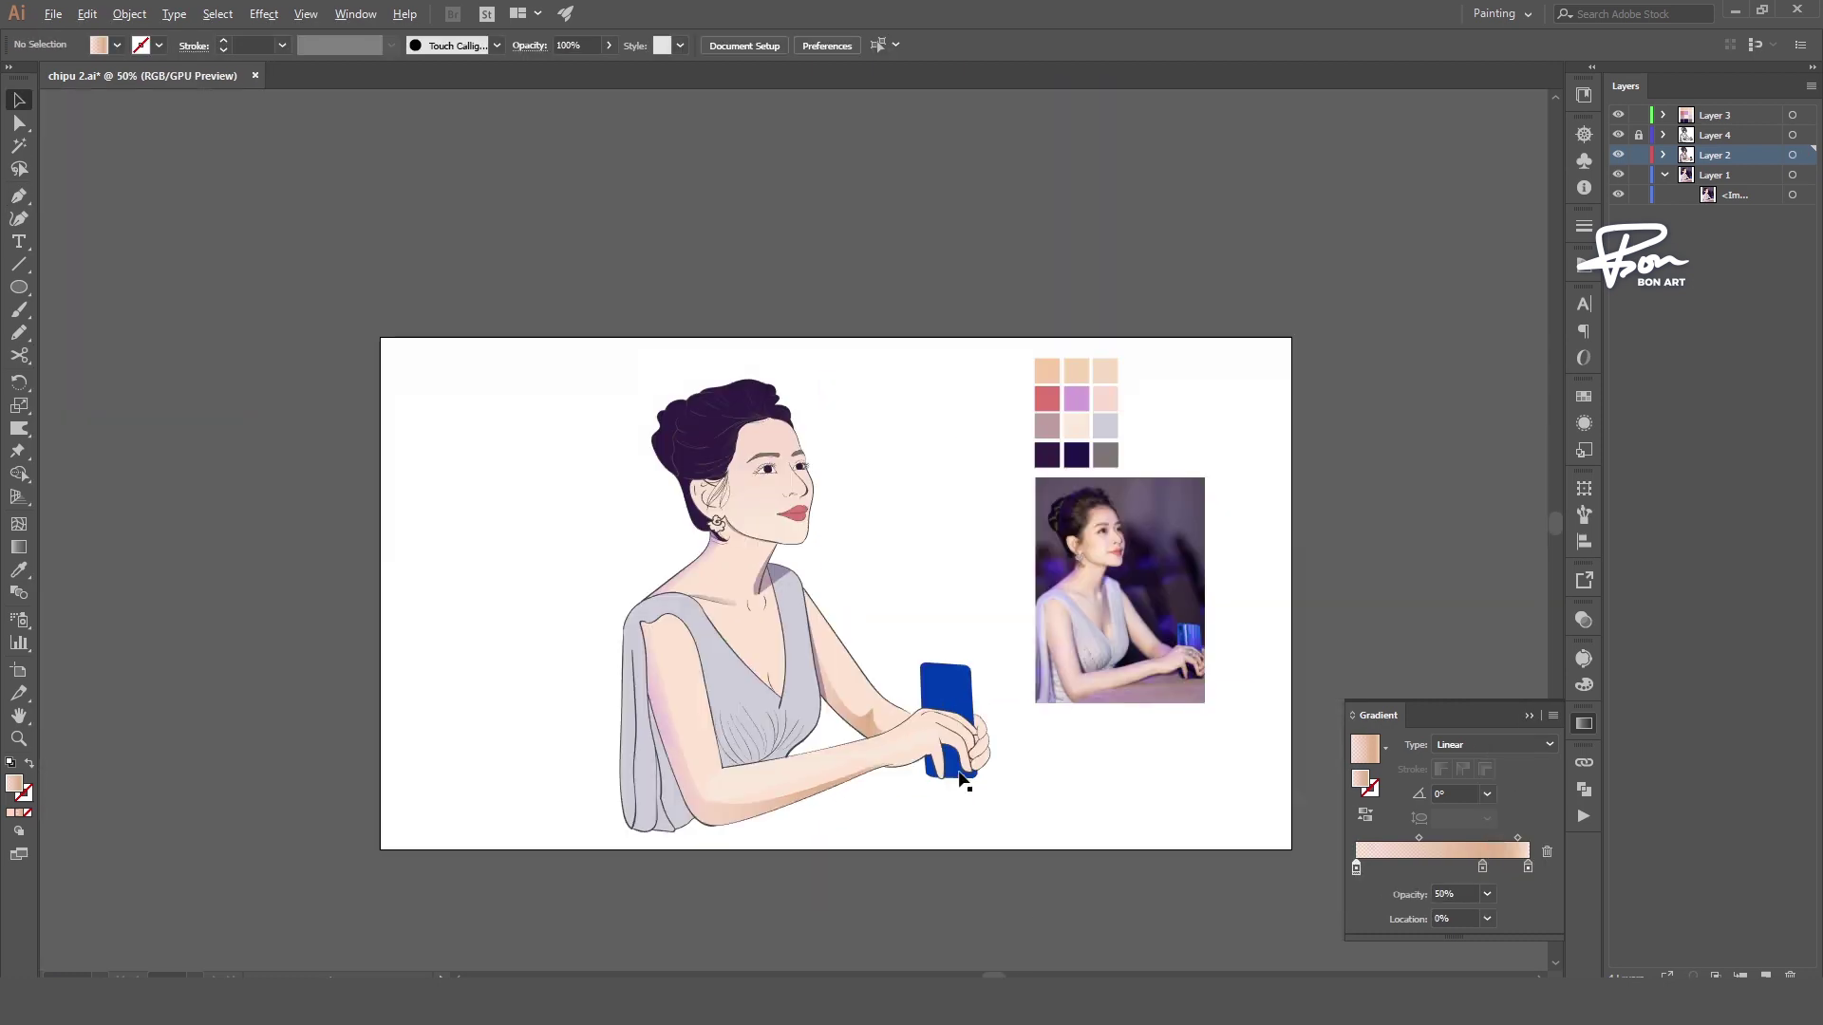
{"action": "key", "text": "ctrl+equal"}
{"action": "scroll", "coordinate": [525, 672], "scroll_direction": "up", "scroll_amount": 1}
- Pen-draw a closed zigzag shape over the gathered dress folds
{"action": "left_click", "coordinate": [506, 668]}
{"action": "left_click", "coordinate": [546, 762]}
{"action": "left_click", "coordinate": [527, 710]}
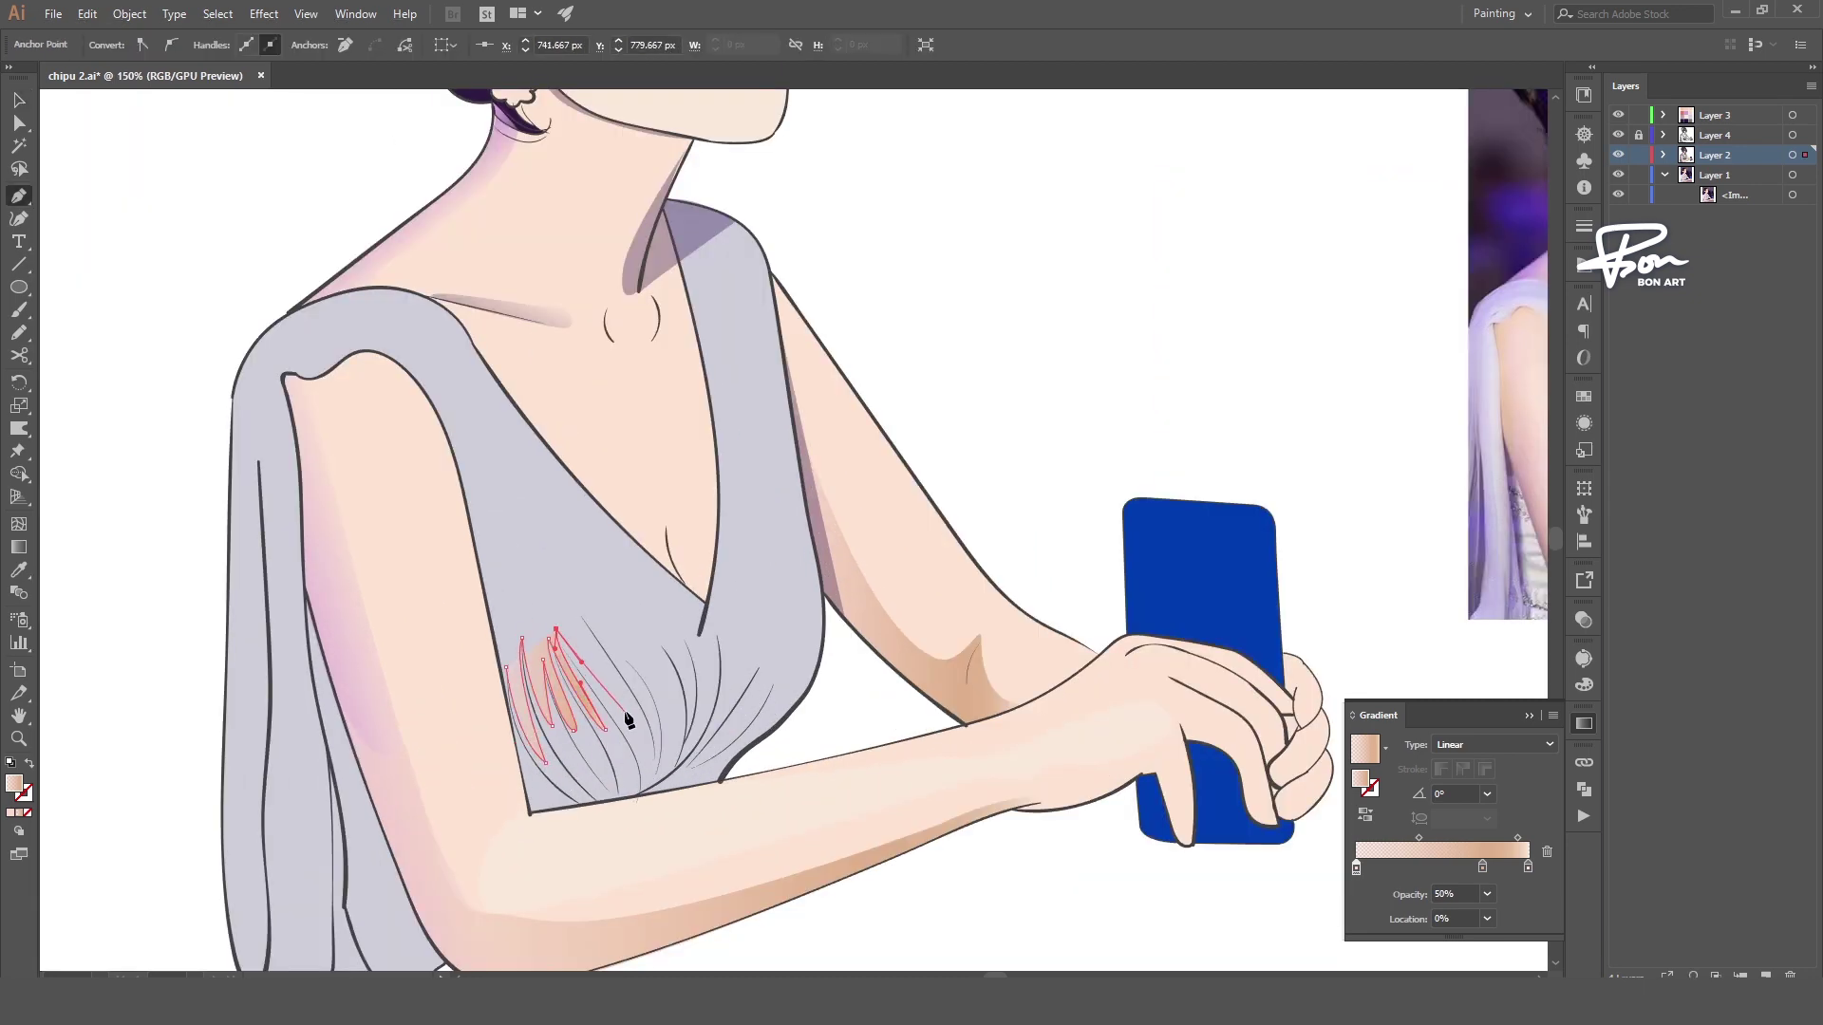
{"action": "left_click", "coordinate": [583, 618]}
{"action": "left_click", "coordinate": [625, 712]}
{"action": "left_click", "coordinate": [616, 605]}
{"action": "left_click", "coordinate": [670, 716]}
{"action": "left_click", "coordinate": [655, 618]}
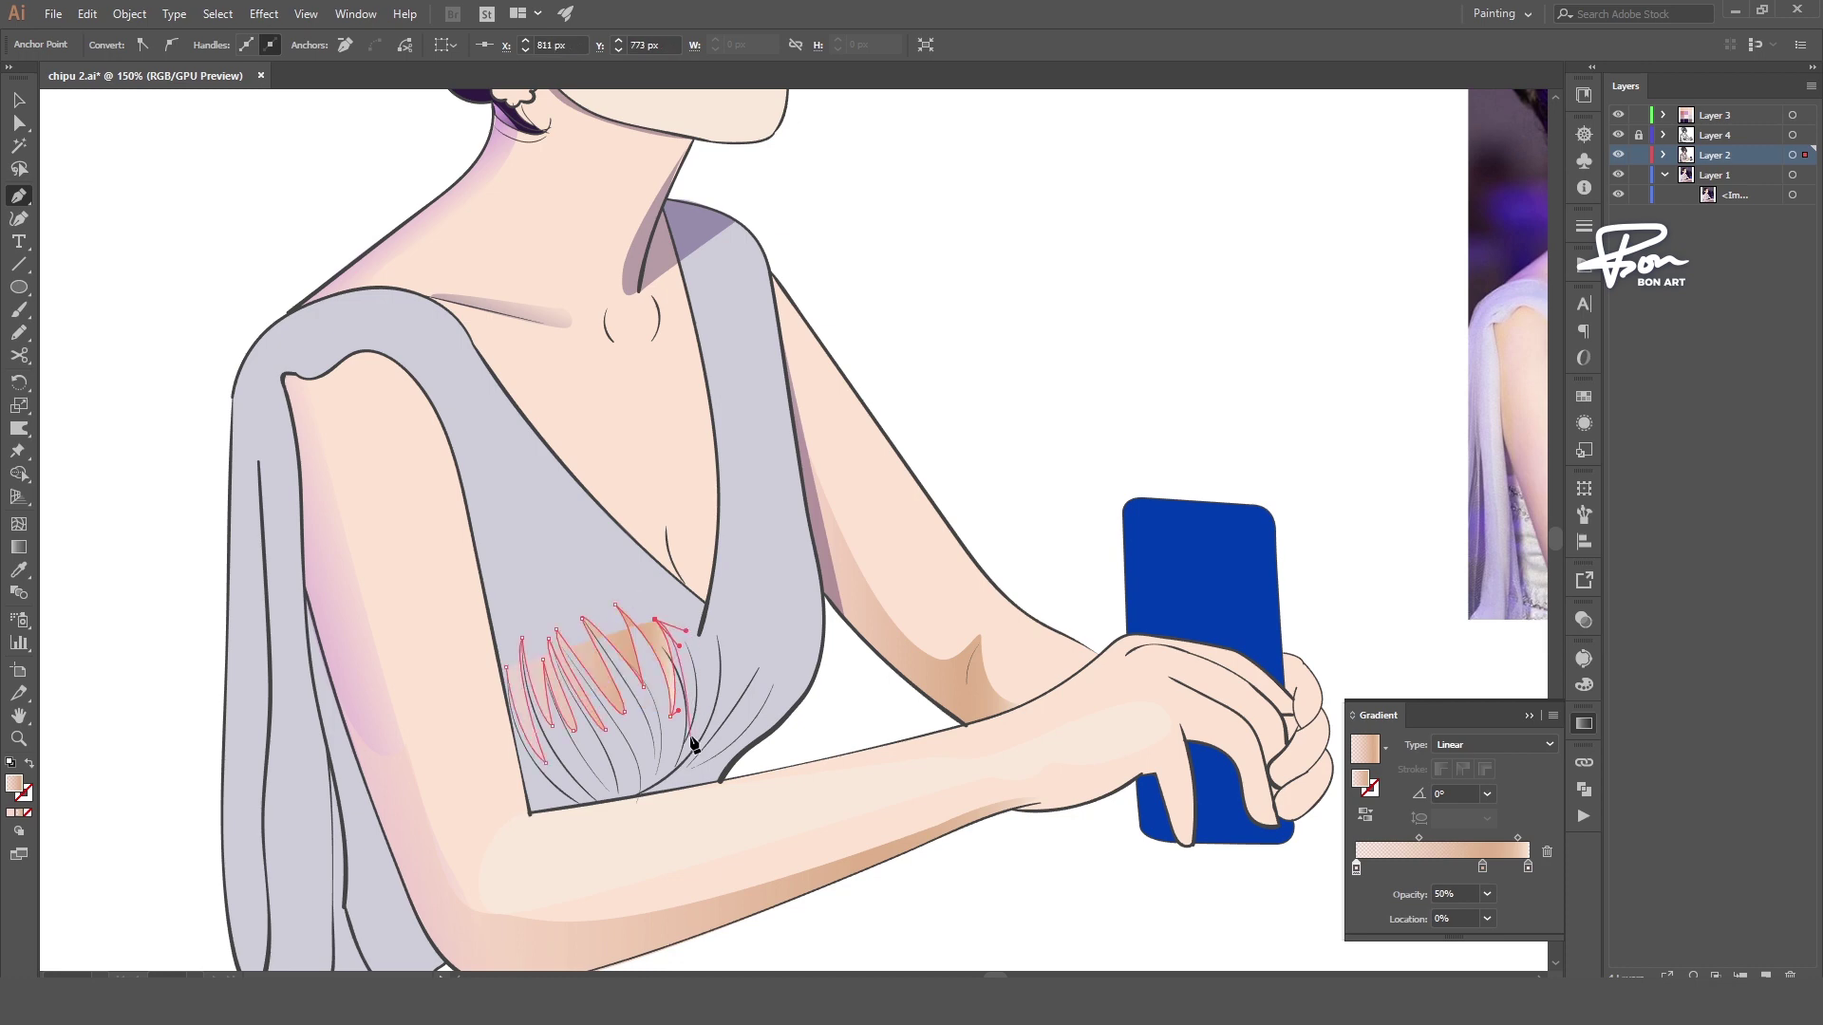
{"action": "left_click", "coordinate": [506, 667]}
- Fill the fold shape by sampling colour with the Eyedropper
{"action": "key", "text": "ctrl+minus"}
{"action": "key", "text": "i"}
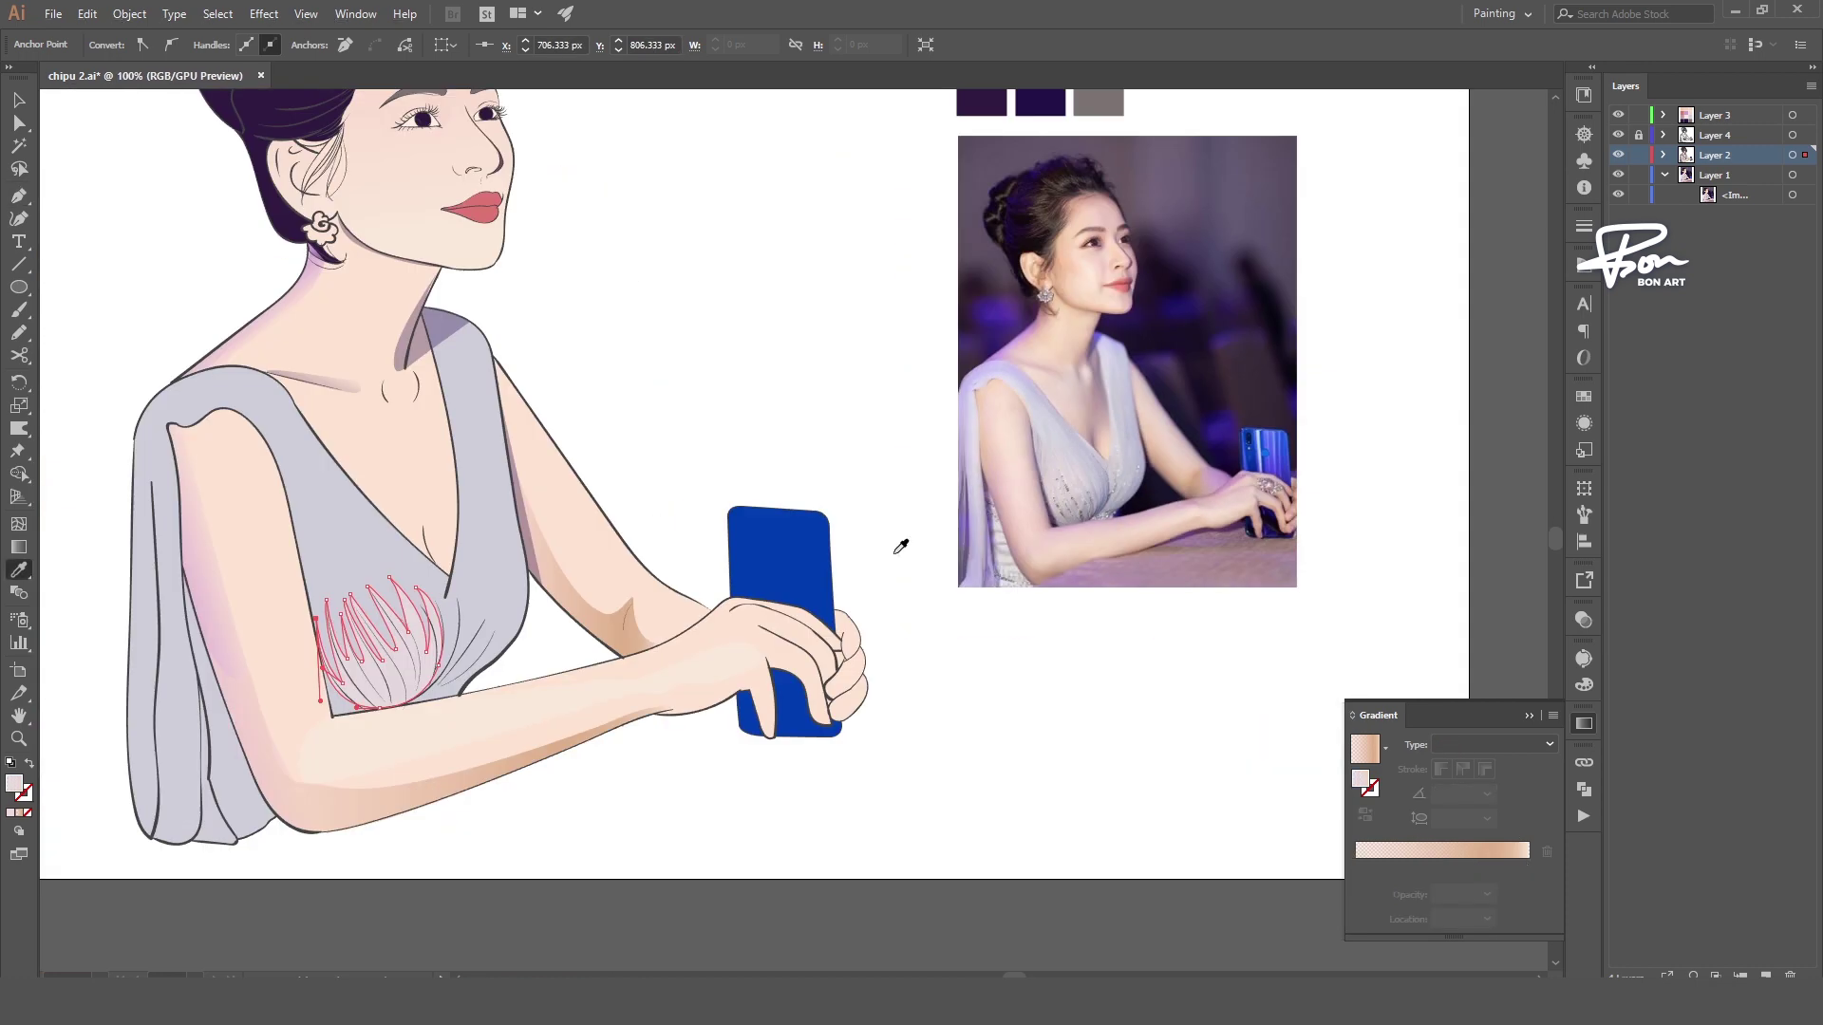
{"action": "key", "text": "ctrl+0"}
{"action": "key", "text": "ctrl+1"}
{"action": "key", "text": "p"}
- Pen-draw a shading path down the dress front from the neckline
{"action": "left_click", "coordinate": [634, 684]}
{"action": "left_click", "coordinate": [638, 745]}
{"action": "left_click", "coordinate": [594, 802]}
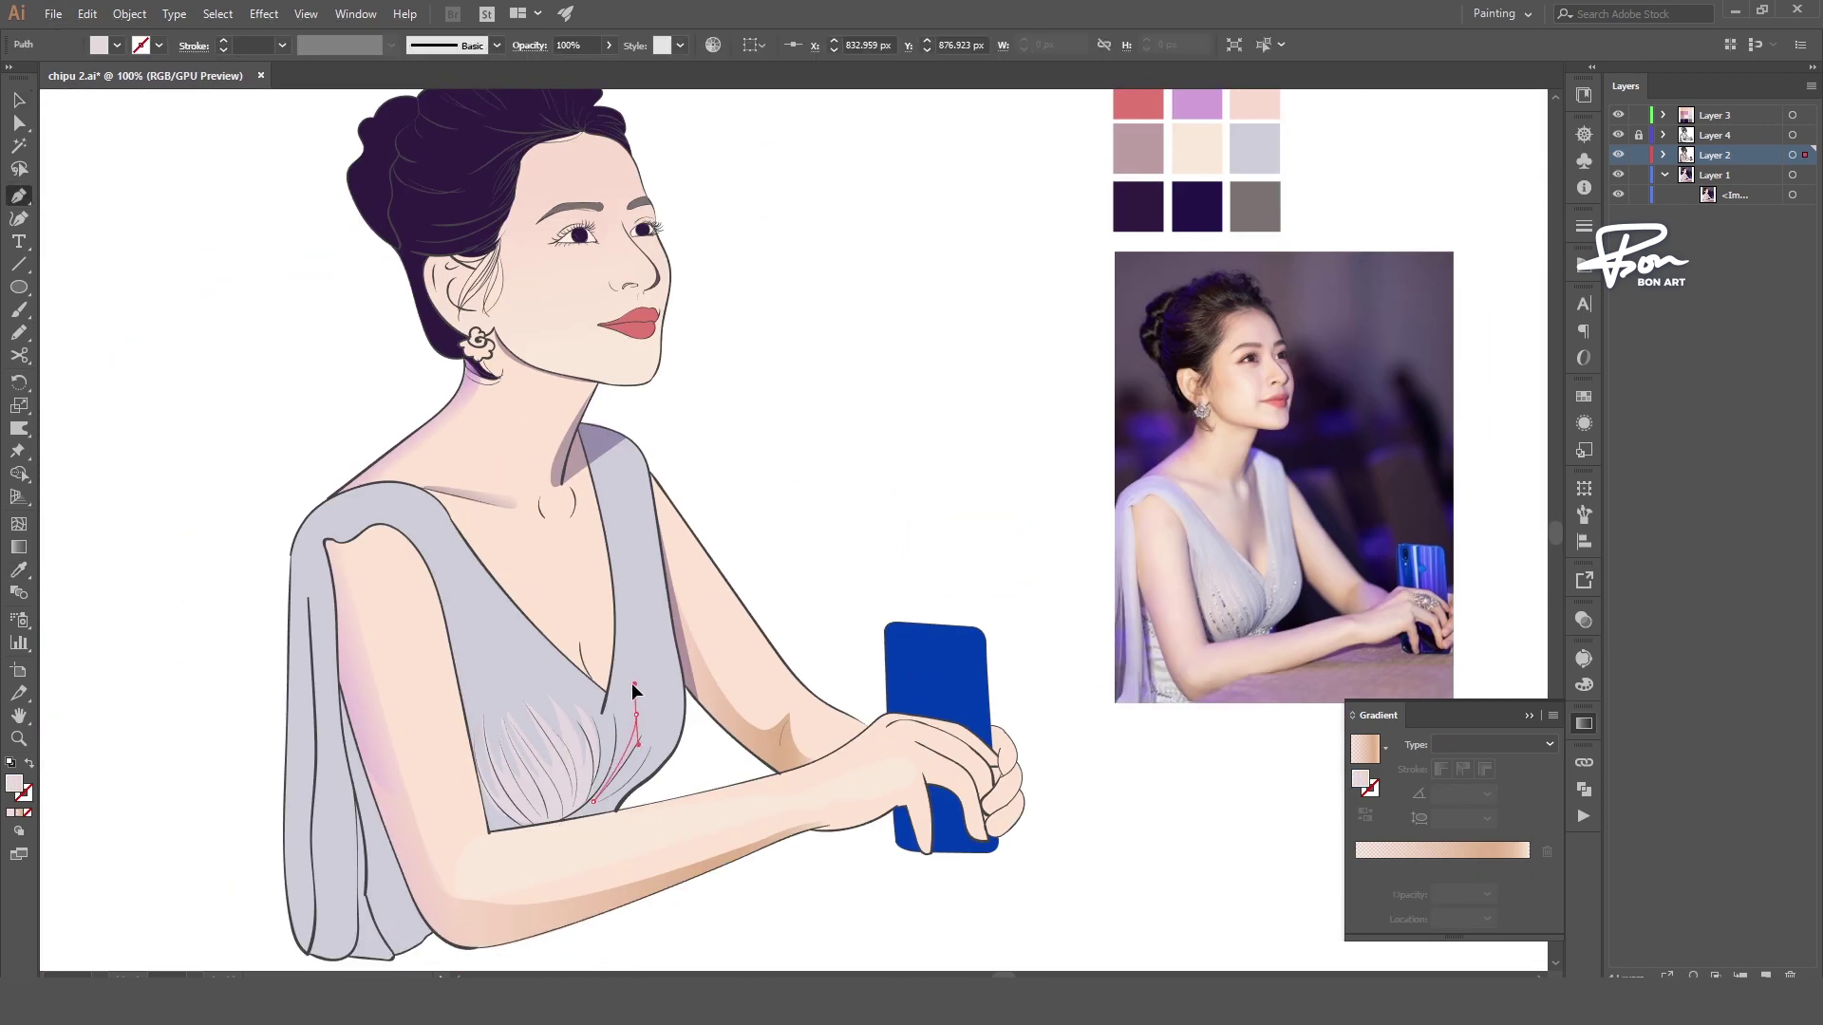
{"action": "left_click", "coordinate": [593, 467]}
{"action": "left_click_drag", "start_coordinate": [640, 713], "coordinate": [659, 727]}
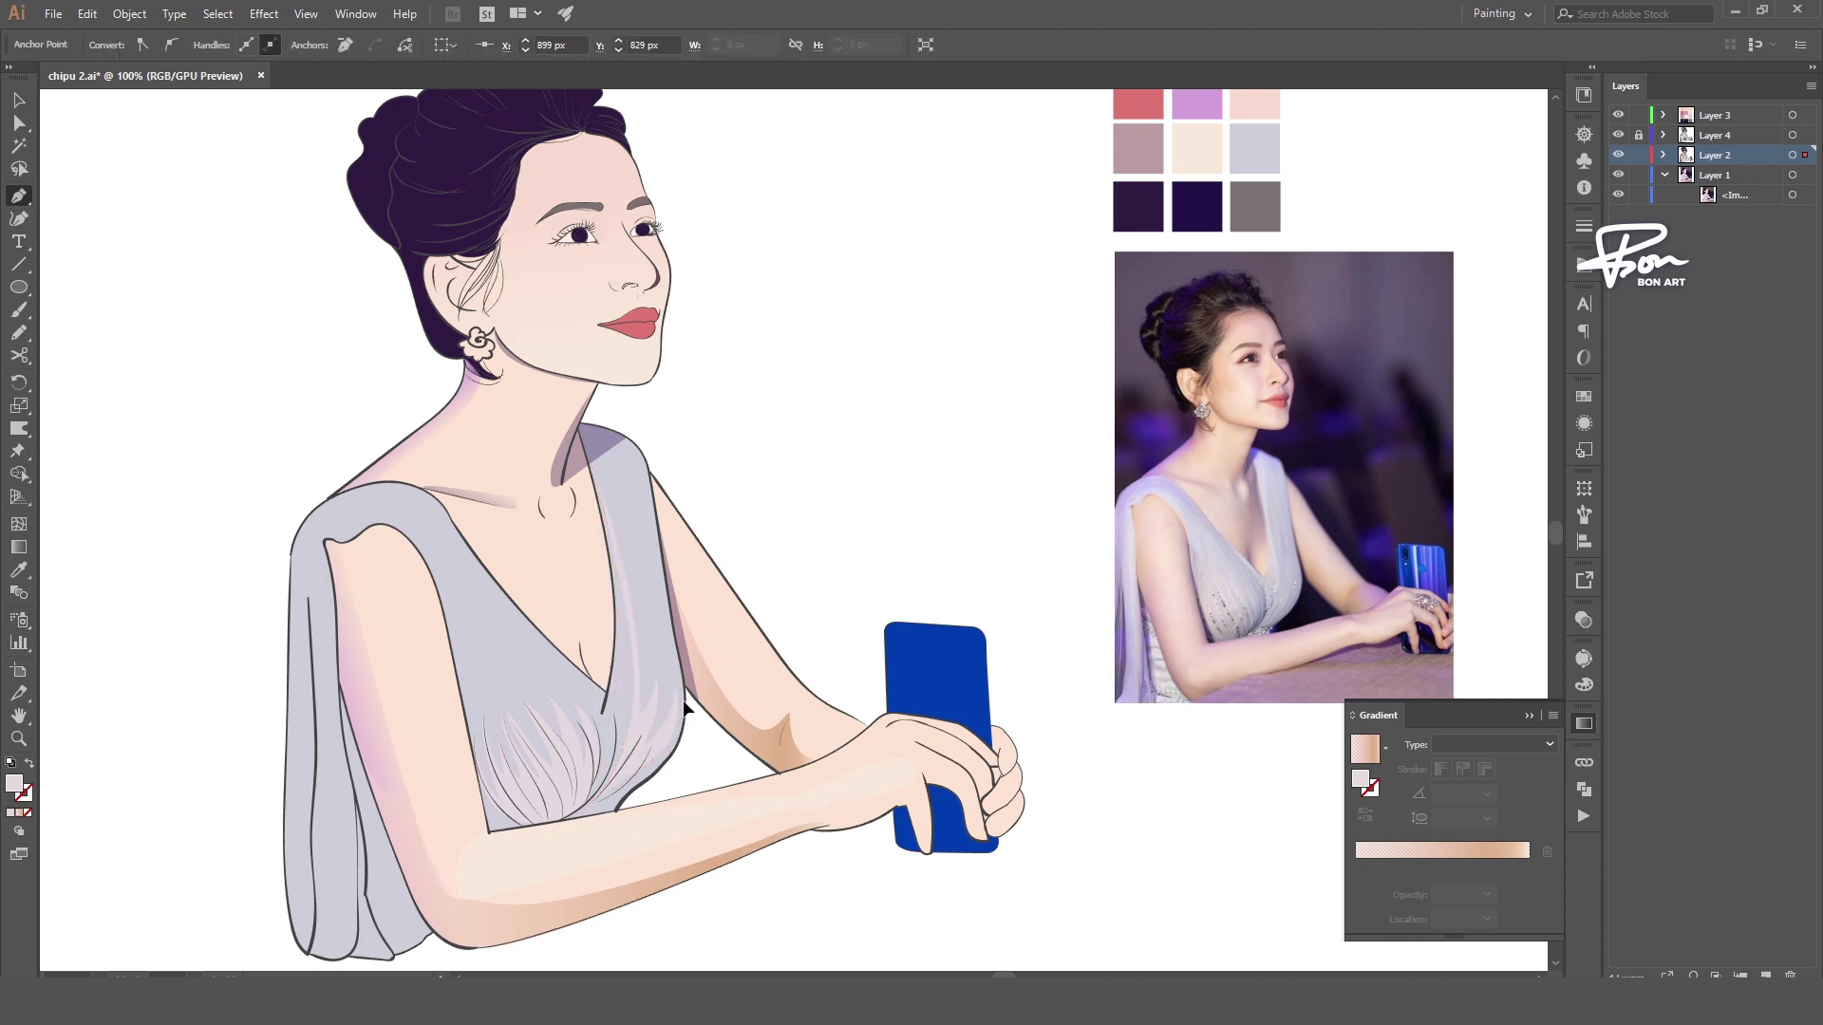
{"action": "key", "text": "ctrl+0"}
{"action": "key", "text": "ctrl+1"}
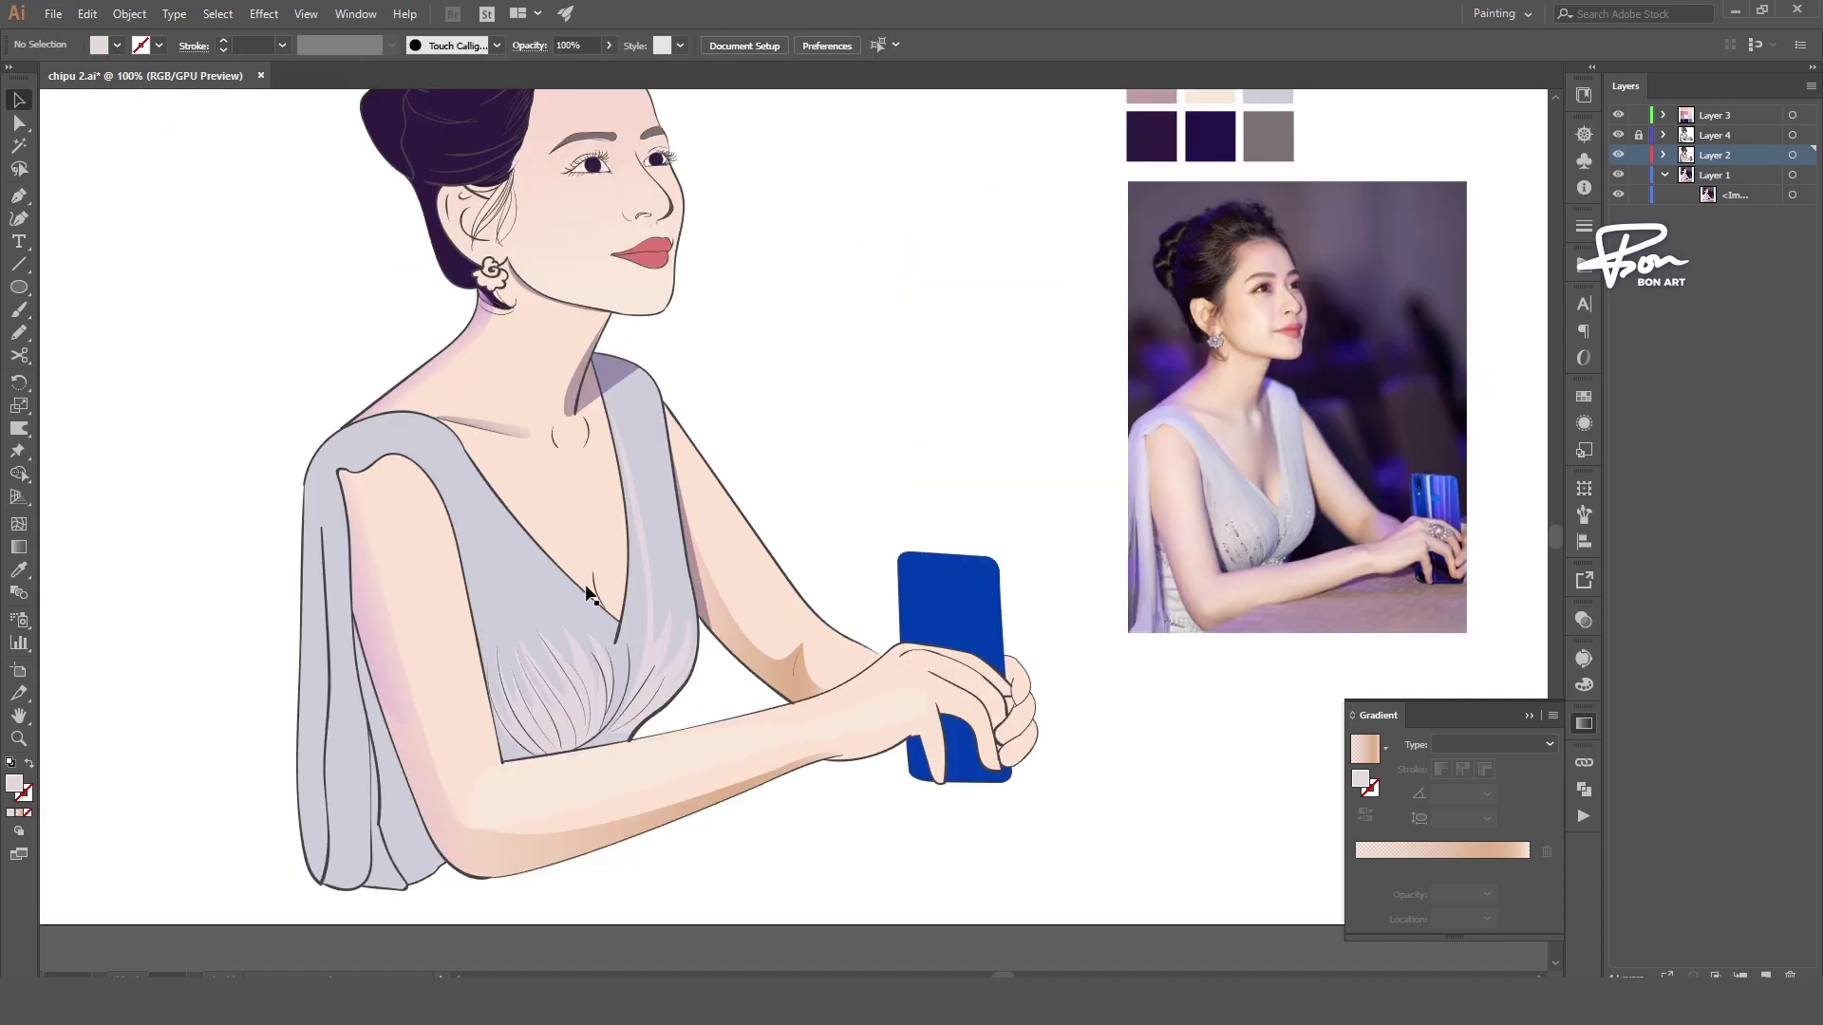
- Pen-draw a closed shading shape along the dress strap
{"action": "left_click_drag", "start_coordinate": [430, 449], "coordinate": [441, 457]}
{"action": "left_click", "coordinate": [546, 615]}
{"action": "left_click", "coordinate": [499, 722]}
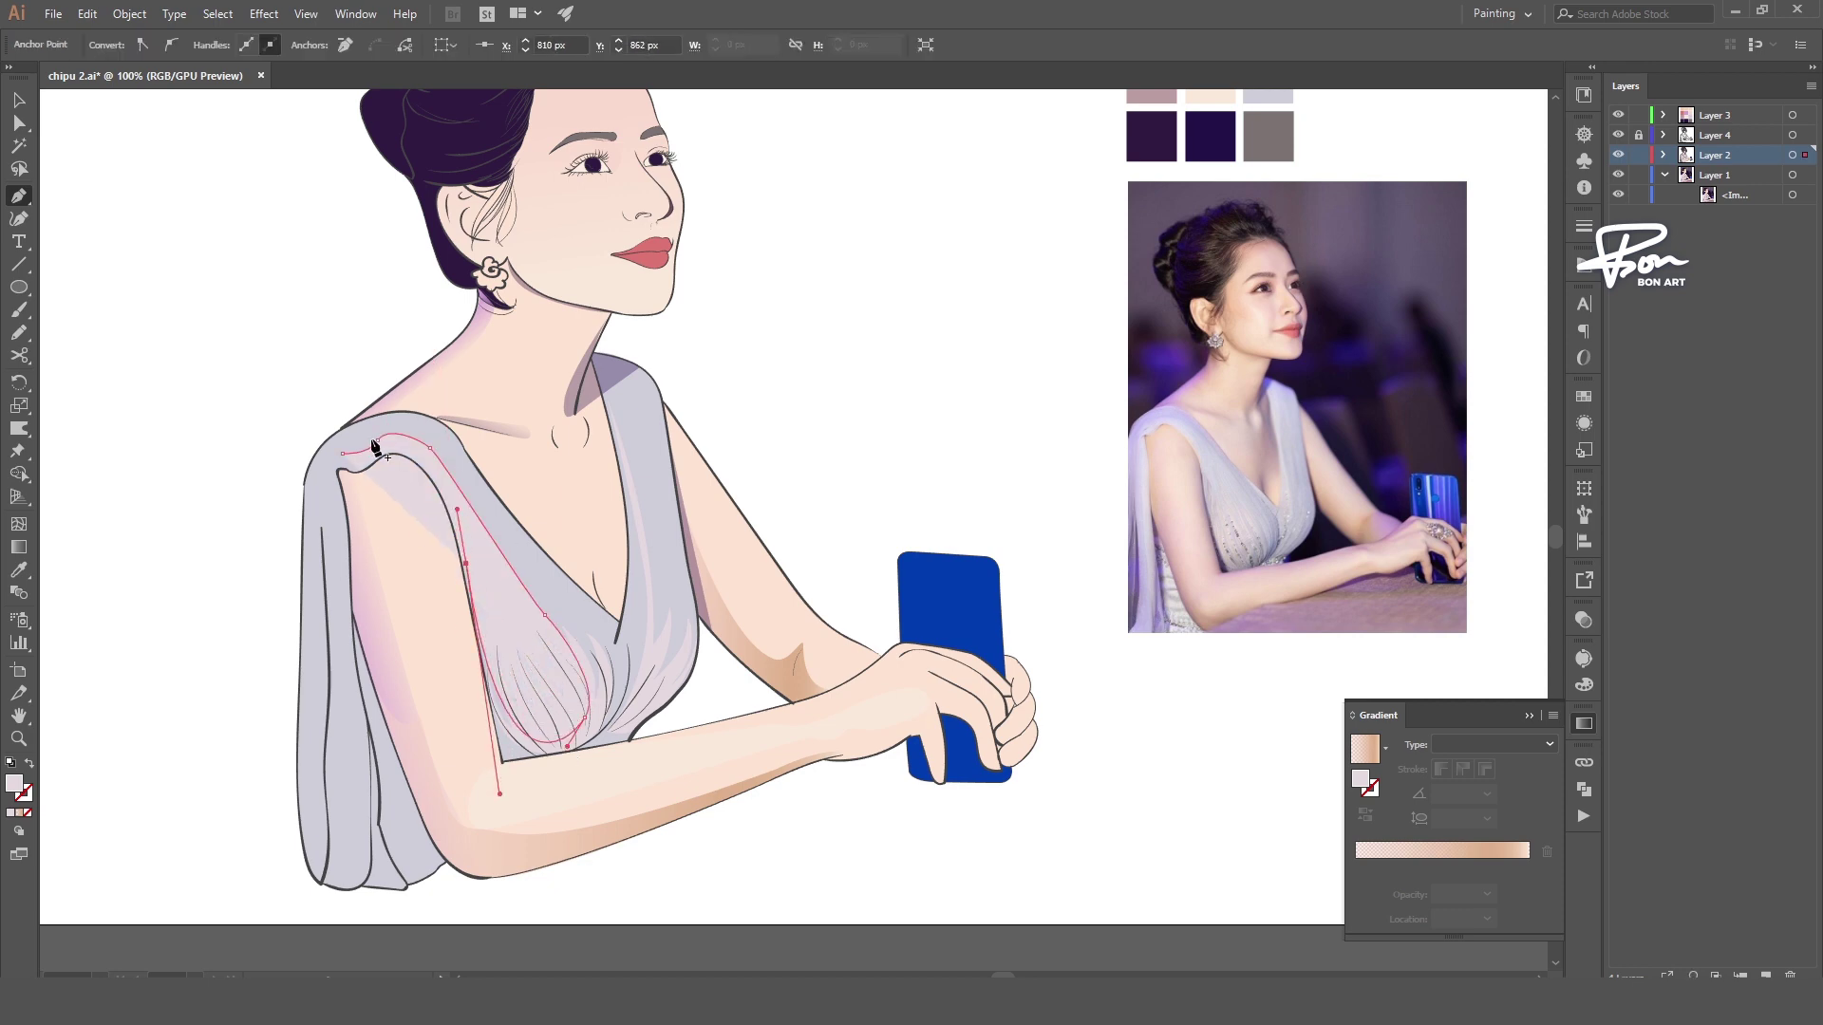
{"action": "left_click", "coordinate": [346, 465]}
{"action": "left_click", "coordinate": [430, 448]}
- Deselect the strap shape and toggle Overprint Preview
{"action": "key", "text": "ctrl+minus"}
{"action": "key", "text": "ctrl+shift+a"}
{"action": "key", "text": "ctrl+alt+shift+y"}
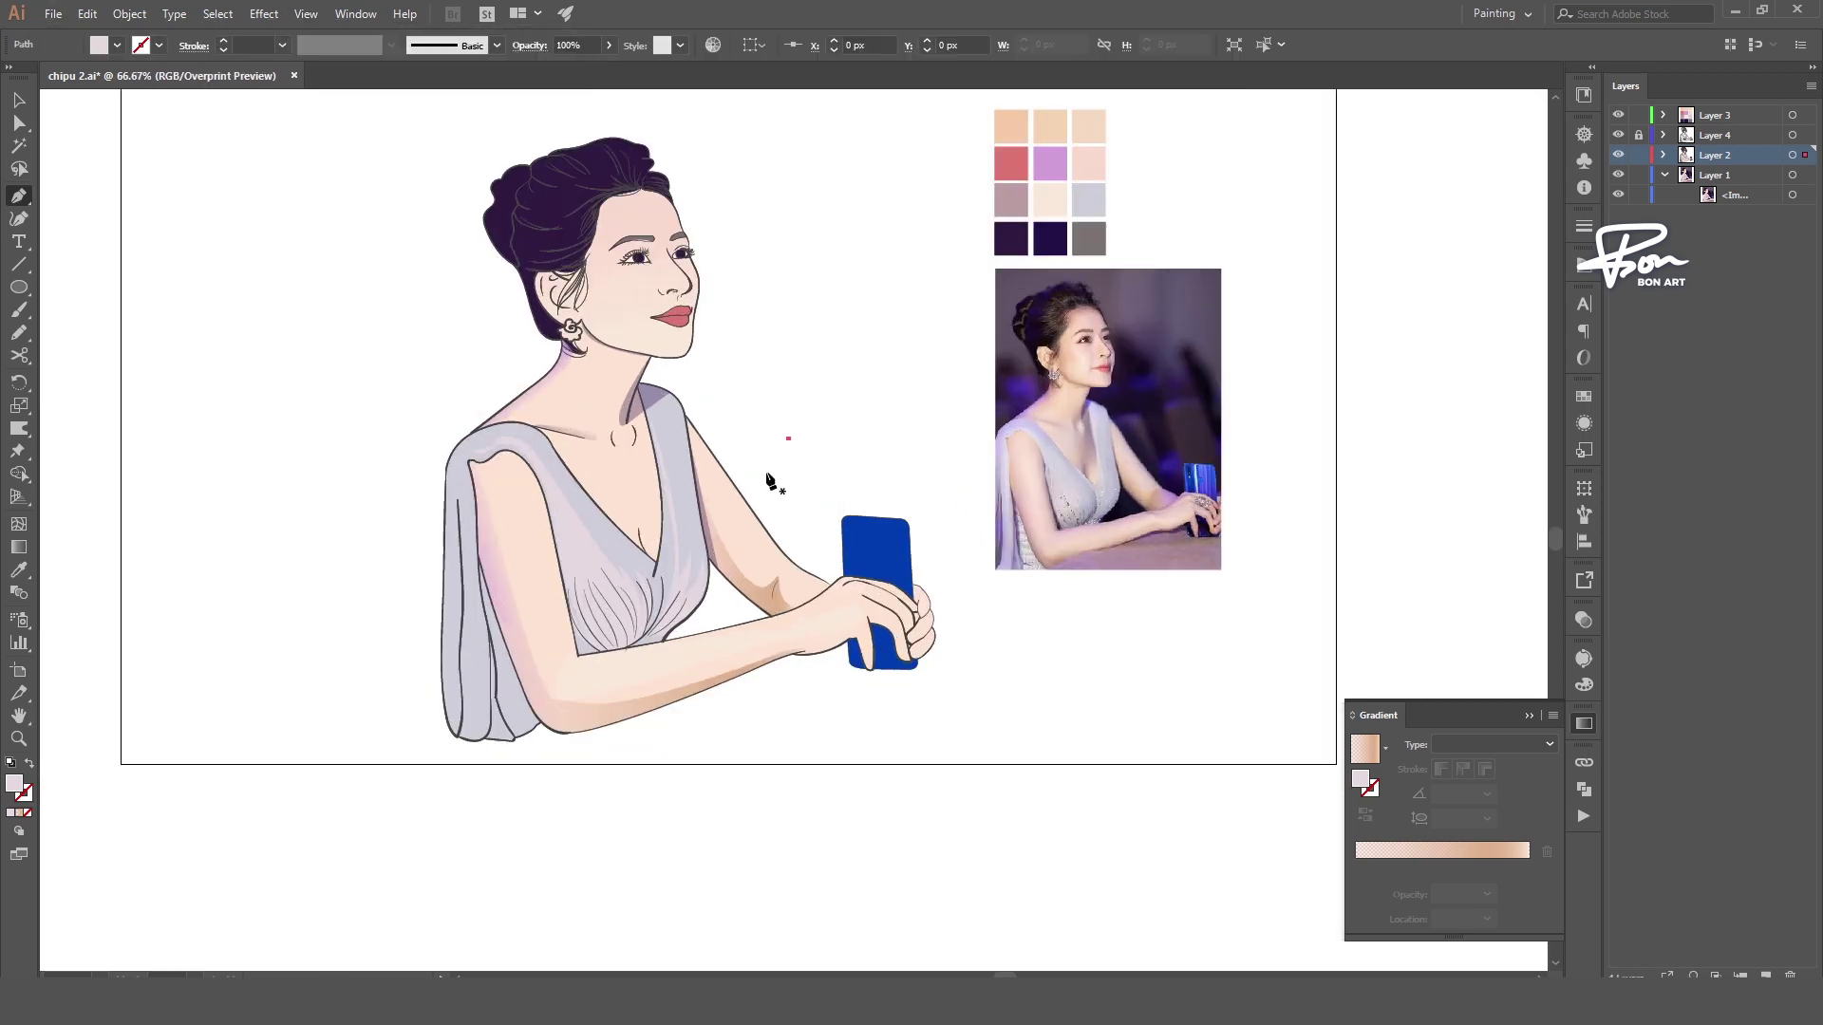
{"action": "key", "text": "v"}
{"action": "key", "text": "ctrl+minus"}
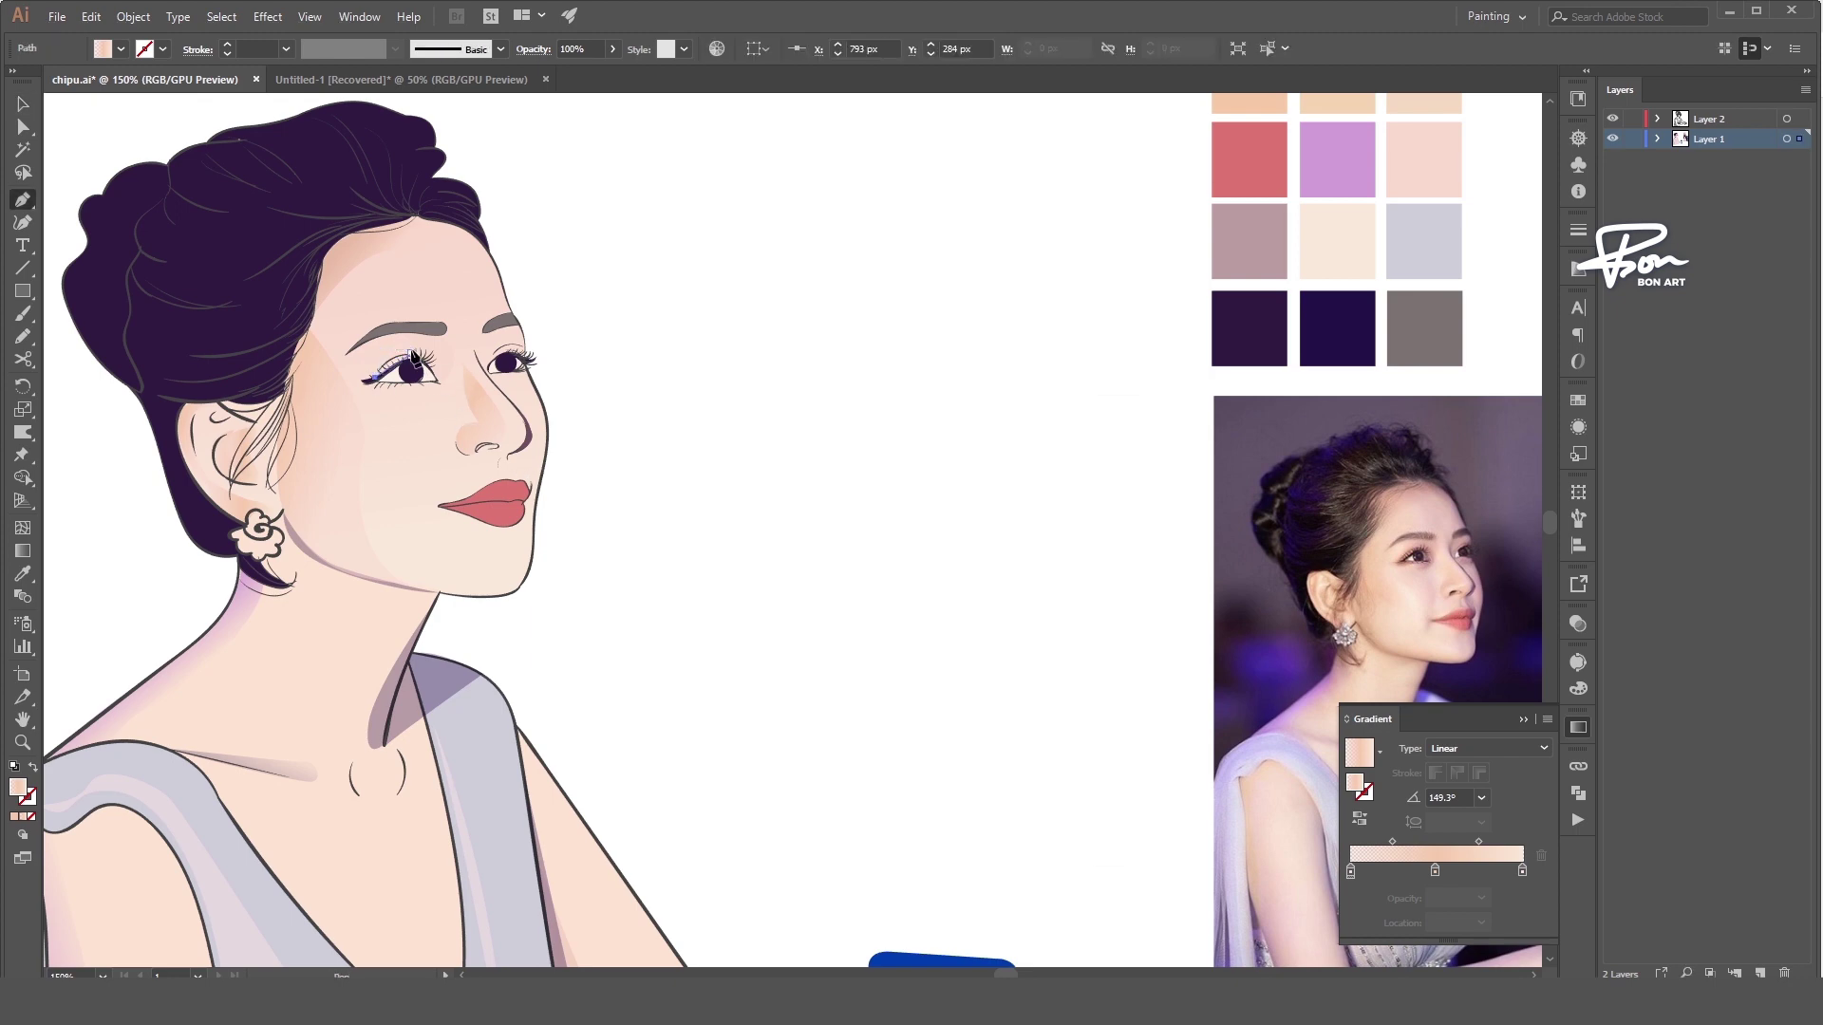
- Recolour the eyebrow gradient stops to dark brown and reposition them along the gradient
{"action": "left_click_drag", "start_coordinate": [427, 335], "coordinate": [441, 338]}
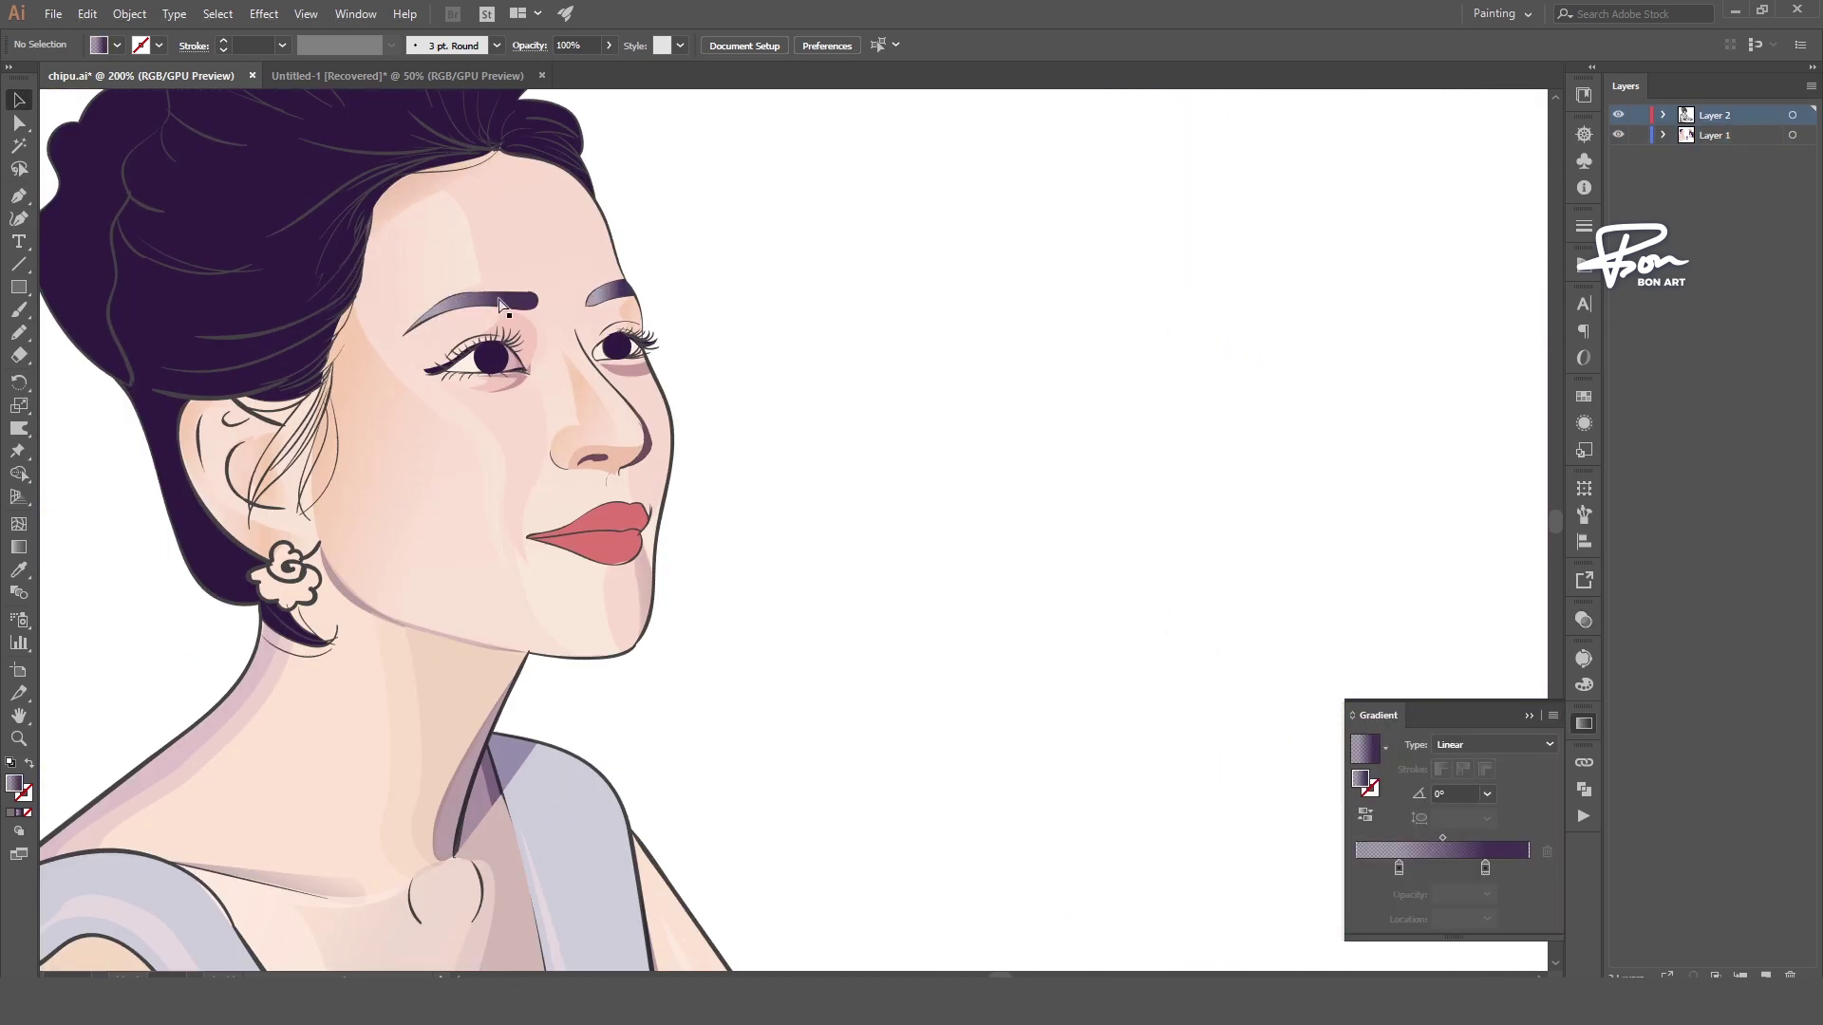
{"action": "double_click", "coordinate": [1486, 867]}
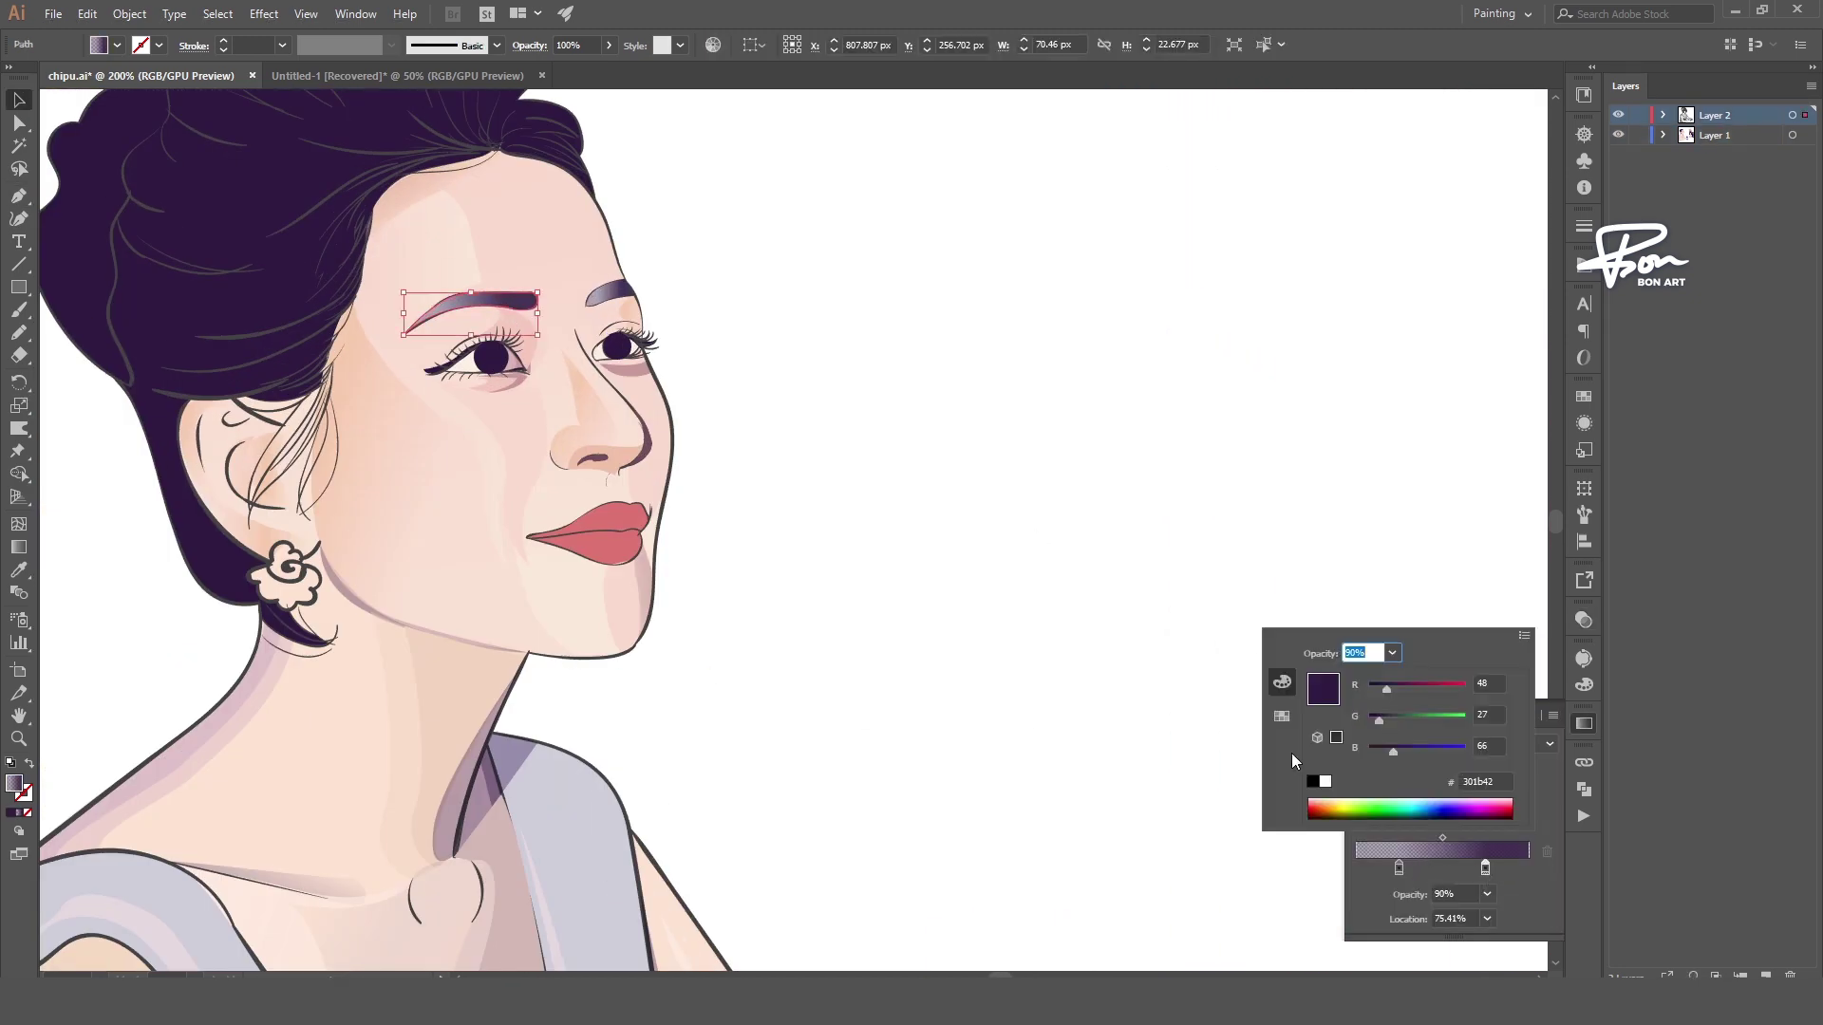
{"action": "left_click_drag", "start_coordinate": [1330, 802], "coordinate": [1325, 808]}
{"action": "left_click_drag", "start_coordinate": [1398, 867], "coordinate": [1336, 870]}
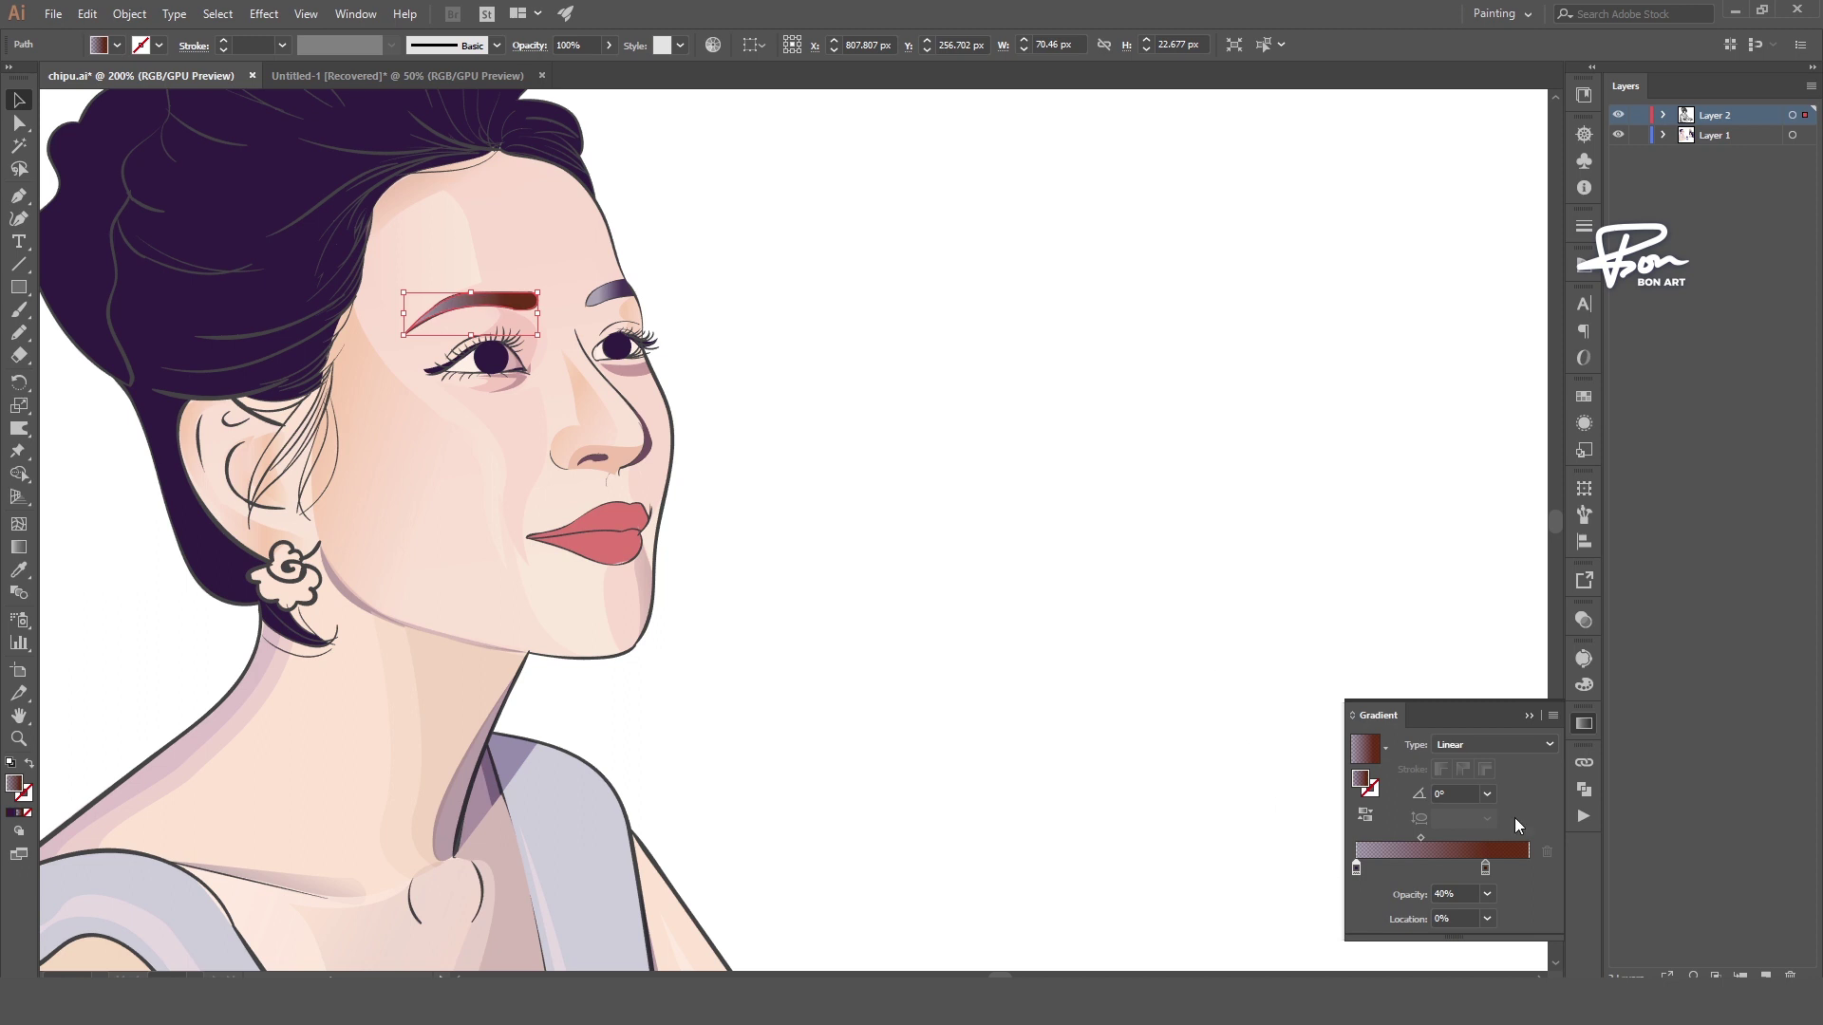
{"action": "left_click_drag", "start_coordinate": [1486, 867], "coordinate": [1527, 867]}
{"action": "left_click", "coordinate": [1451, 867]}
{"action": "left_click_drag", "start_coordinate": [1356, 866], "coordinate": [1367, 928]}
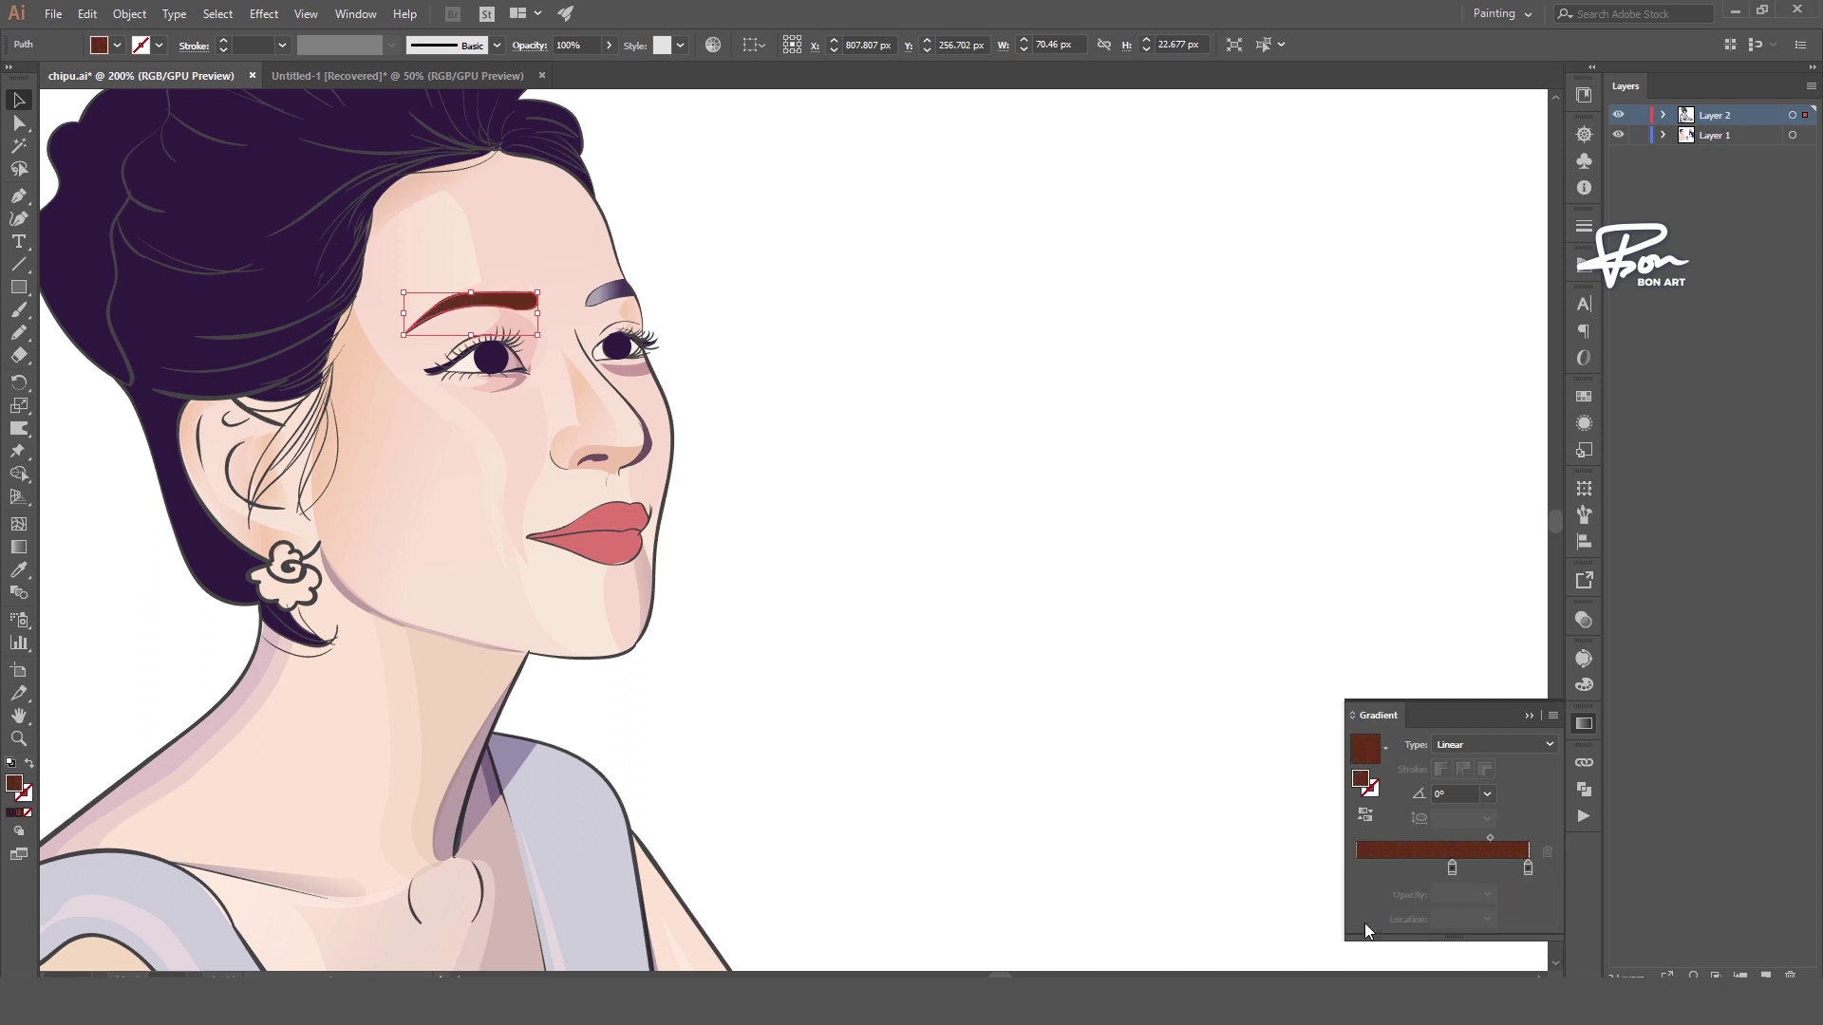
{"action": "double_click", "coordinate": [1452, 866]}
{"action": "left_click", "coordinate": [960, 472]}
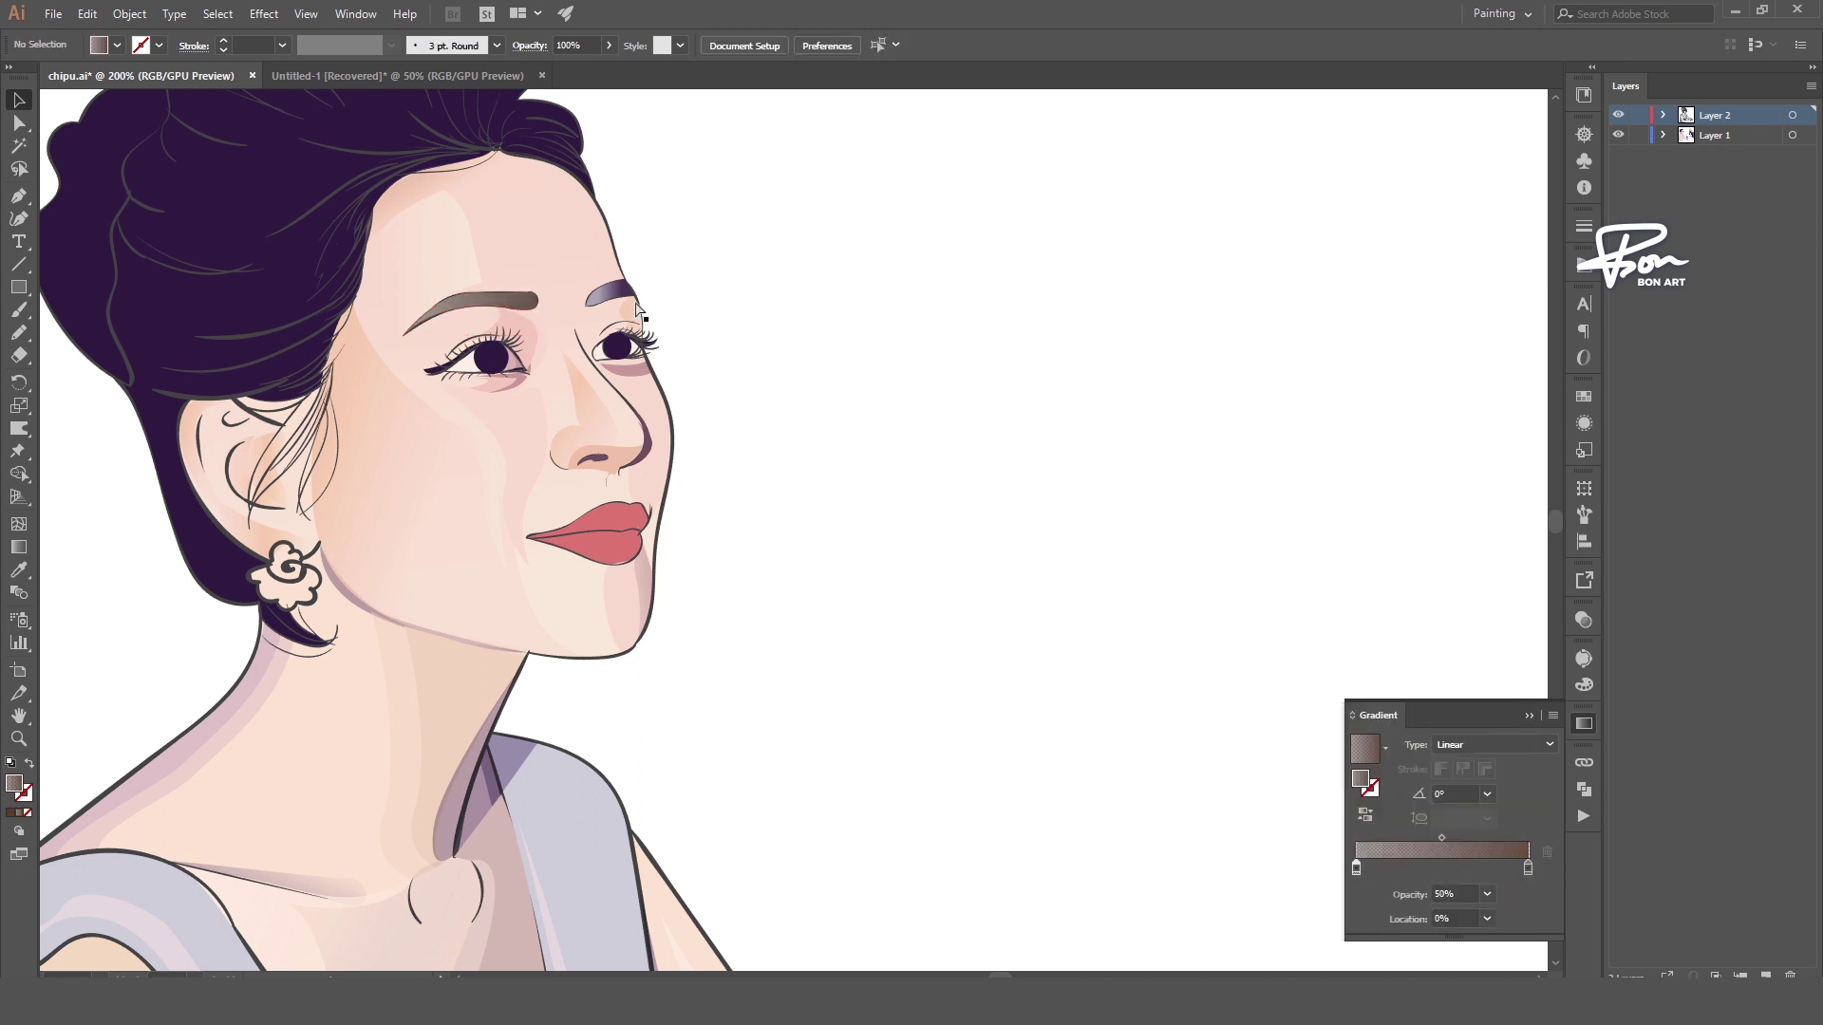
- Eyedropper the left eyebrow's brown gradient onto the right eyebrow, then deselect
{"action": "left_click", "coordinate": [609, 293]}
{"action": "left_click", "coordinate": [452, 302]}
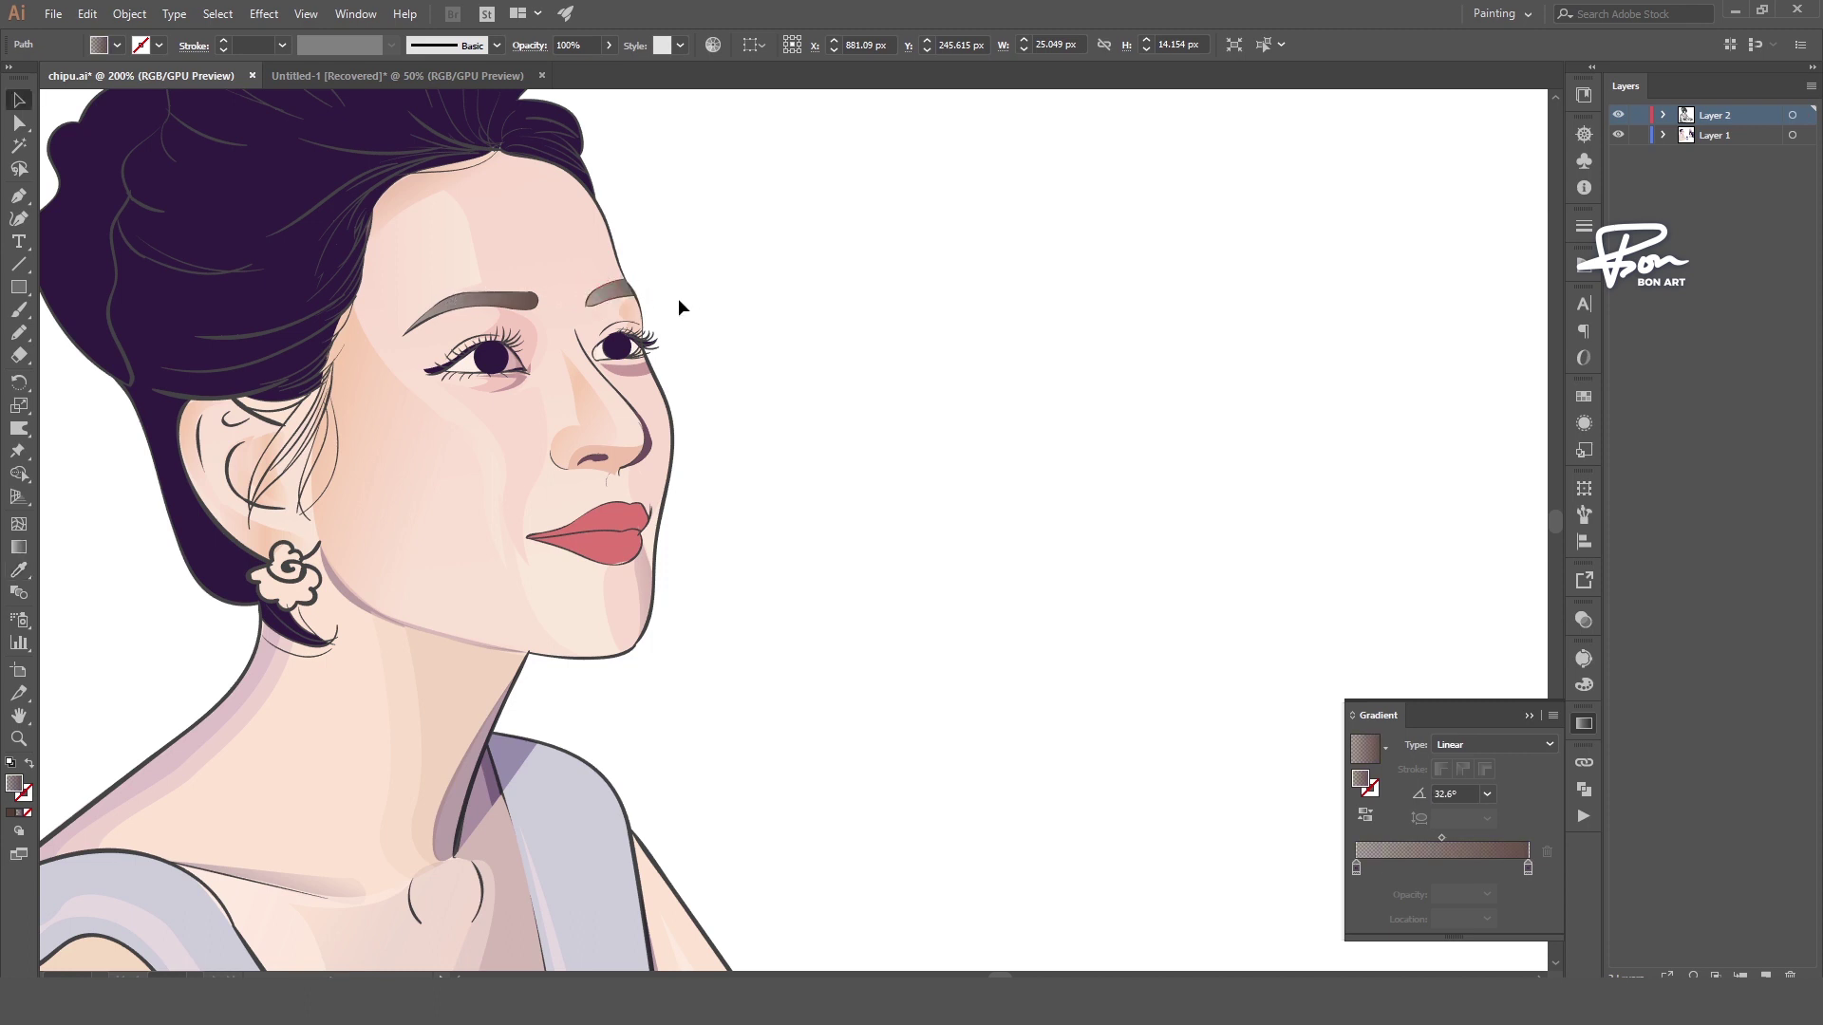
{"action": "left_click", "coordinate": [678, 298]}
{"action": "scroll", "coordinate": [695, 346], "scroll_direction": "down", "scroll_amount": 3}
{"action": "scroll", "coordinate": [796, 419], "scroll_direction": "up", "scroll_amount": 2}
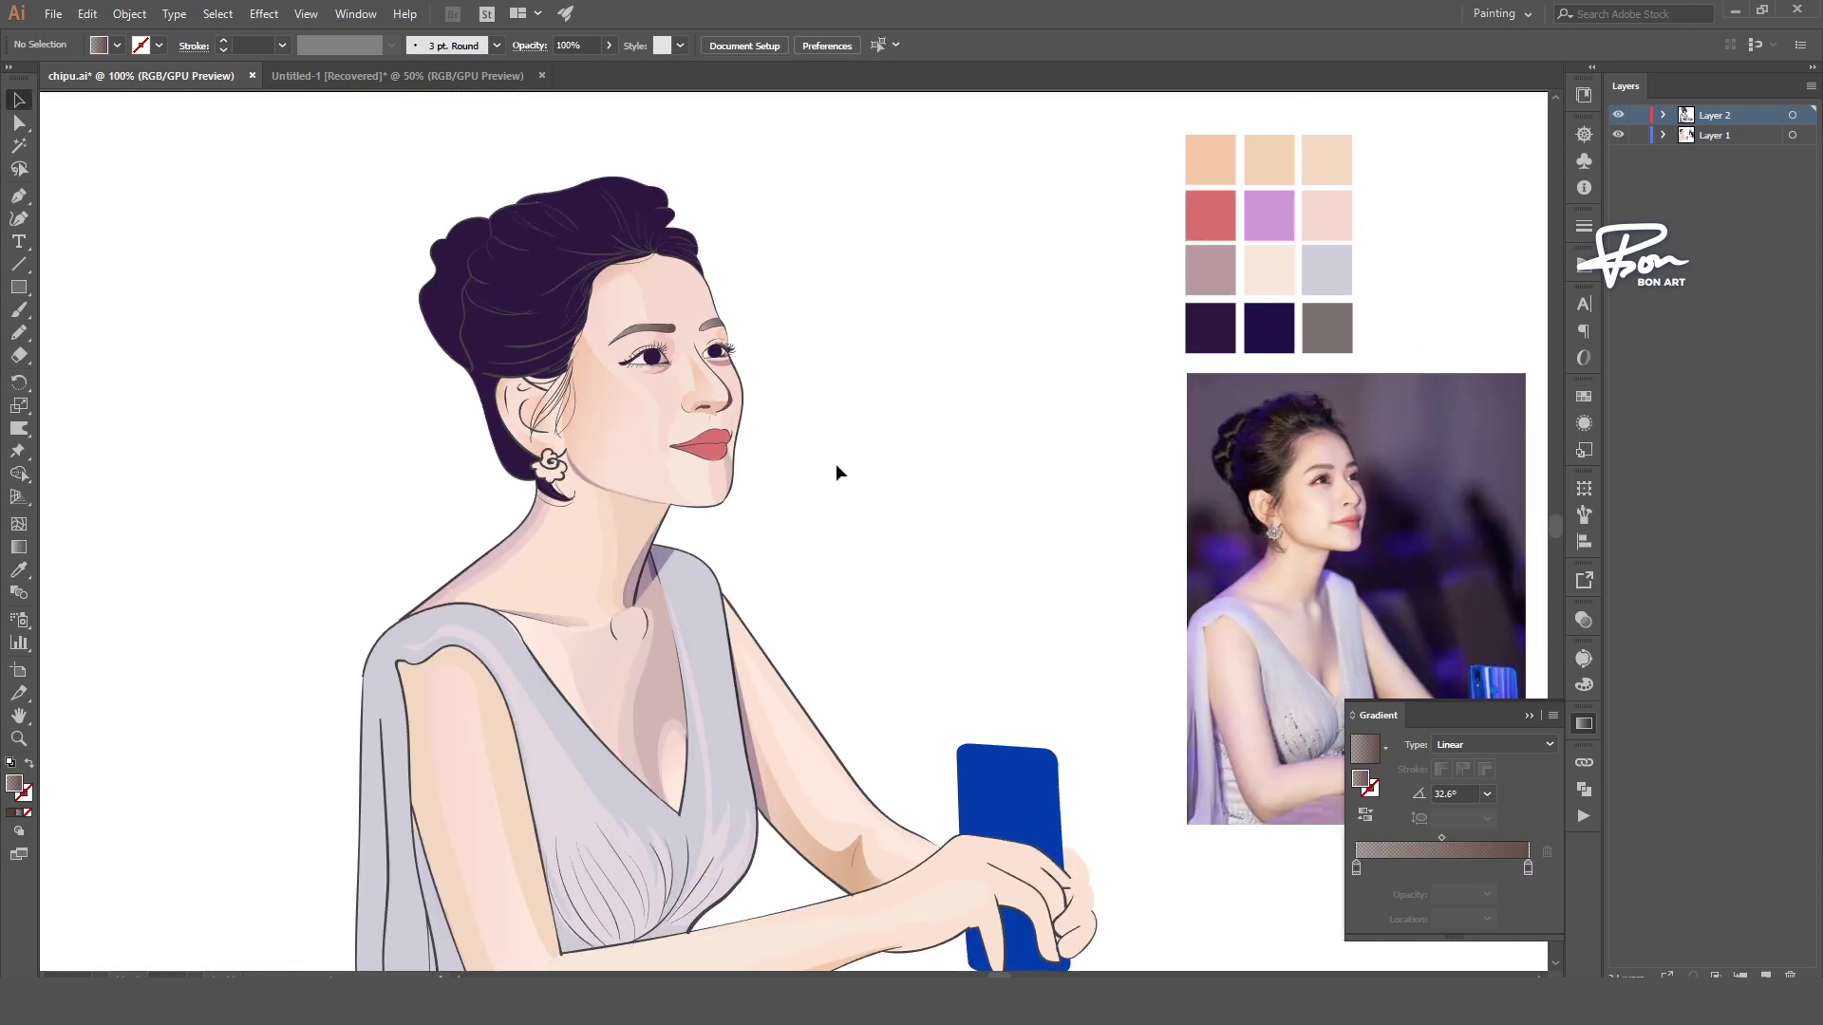
- Pen-draw a curved highlight shape along the upper lip
{"action": "scroll", "coordinate": [835, 472], "scroll_direction": "up", "scroll_amount": 5}
{"action": "scroll", "coordinate": [570, 475], "scroll_direction": "up", "scroll_amount": 3}
{"action": "left_click", "coordinate": [467, 467]}
{"action": "key", "text": "p"}
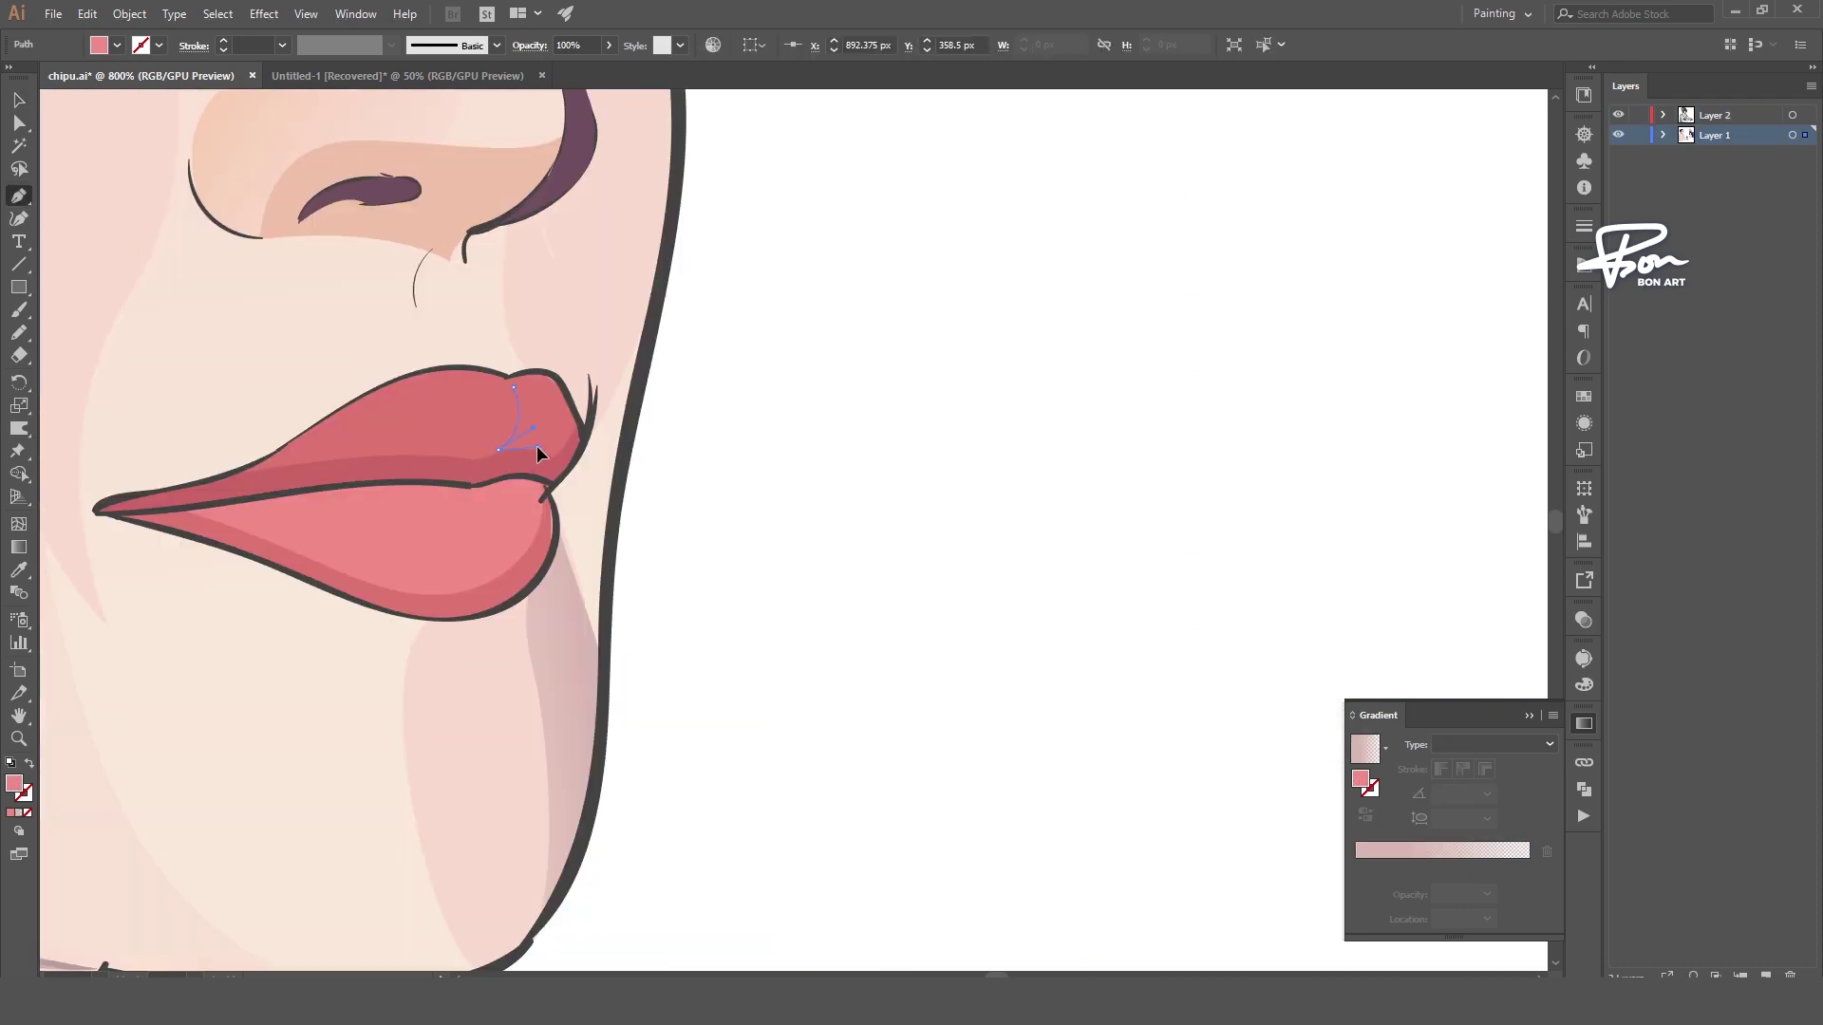
{"action": "left_click", "coordinate": [550, 460]}
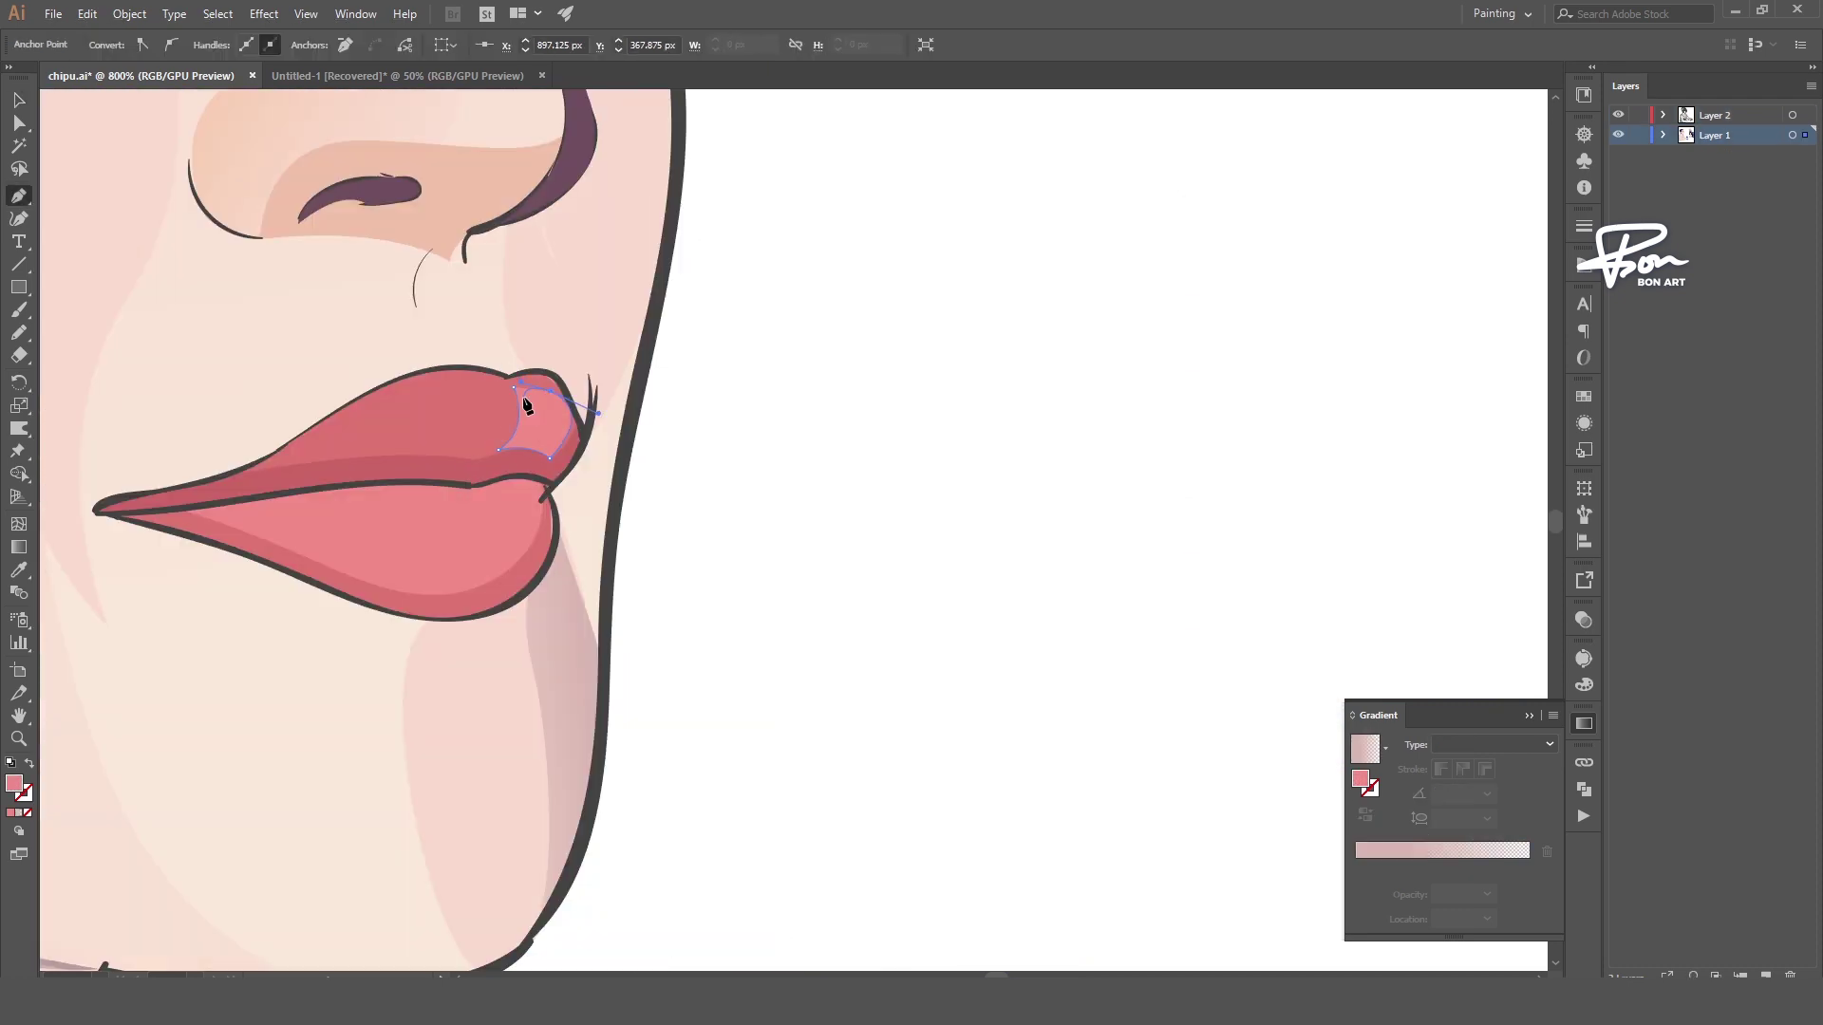
{"action": "scroll", "coordinate": [690, 398], "scroll_direction": "down", "scroll_amount": 4}
{"action": "scroll", "coordinate": [663, 423], "scroll_direction": "up", "scroll_amount": 2}
{"action": "left_click", "coordinate": [606, 408]}
{"action": "left_click", "coordinate": [599, 442]}
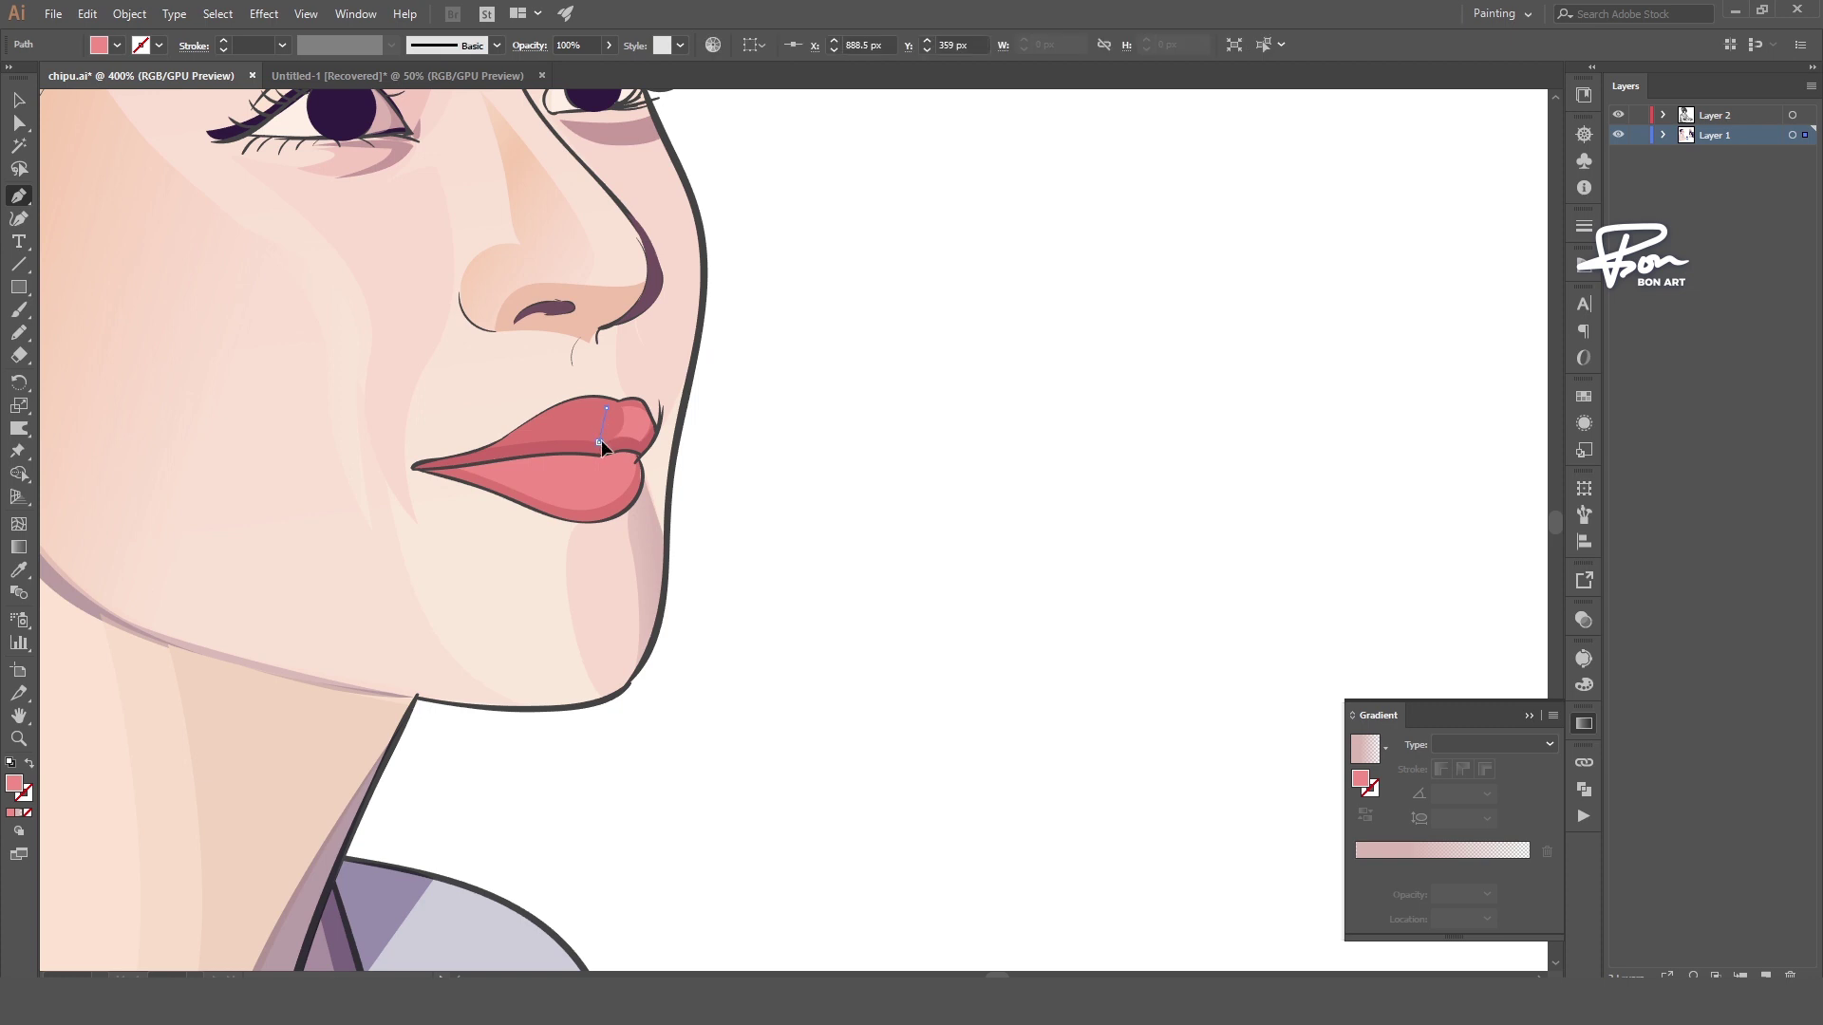
{"action": "left_click_drag", "start_coordinate": [505, 442], "coordinate": [484, 454]}
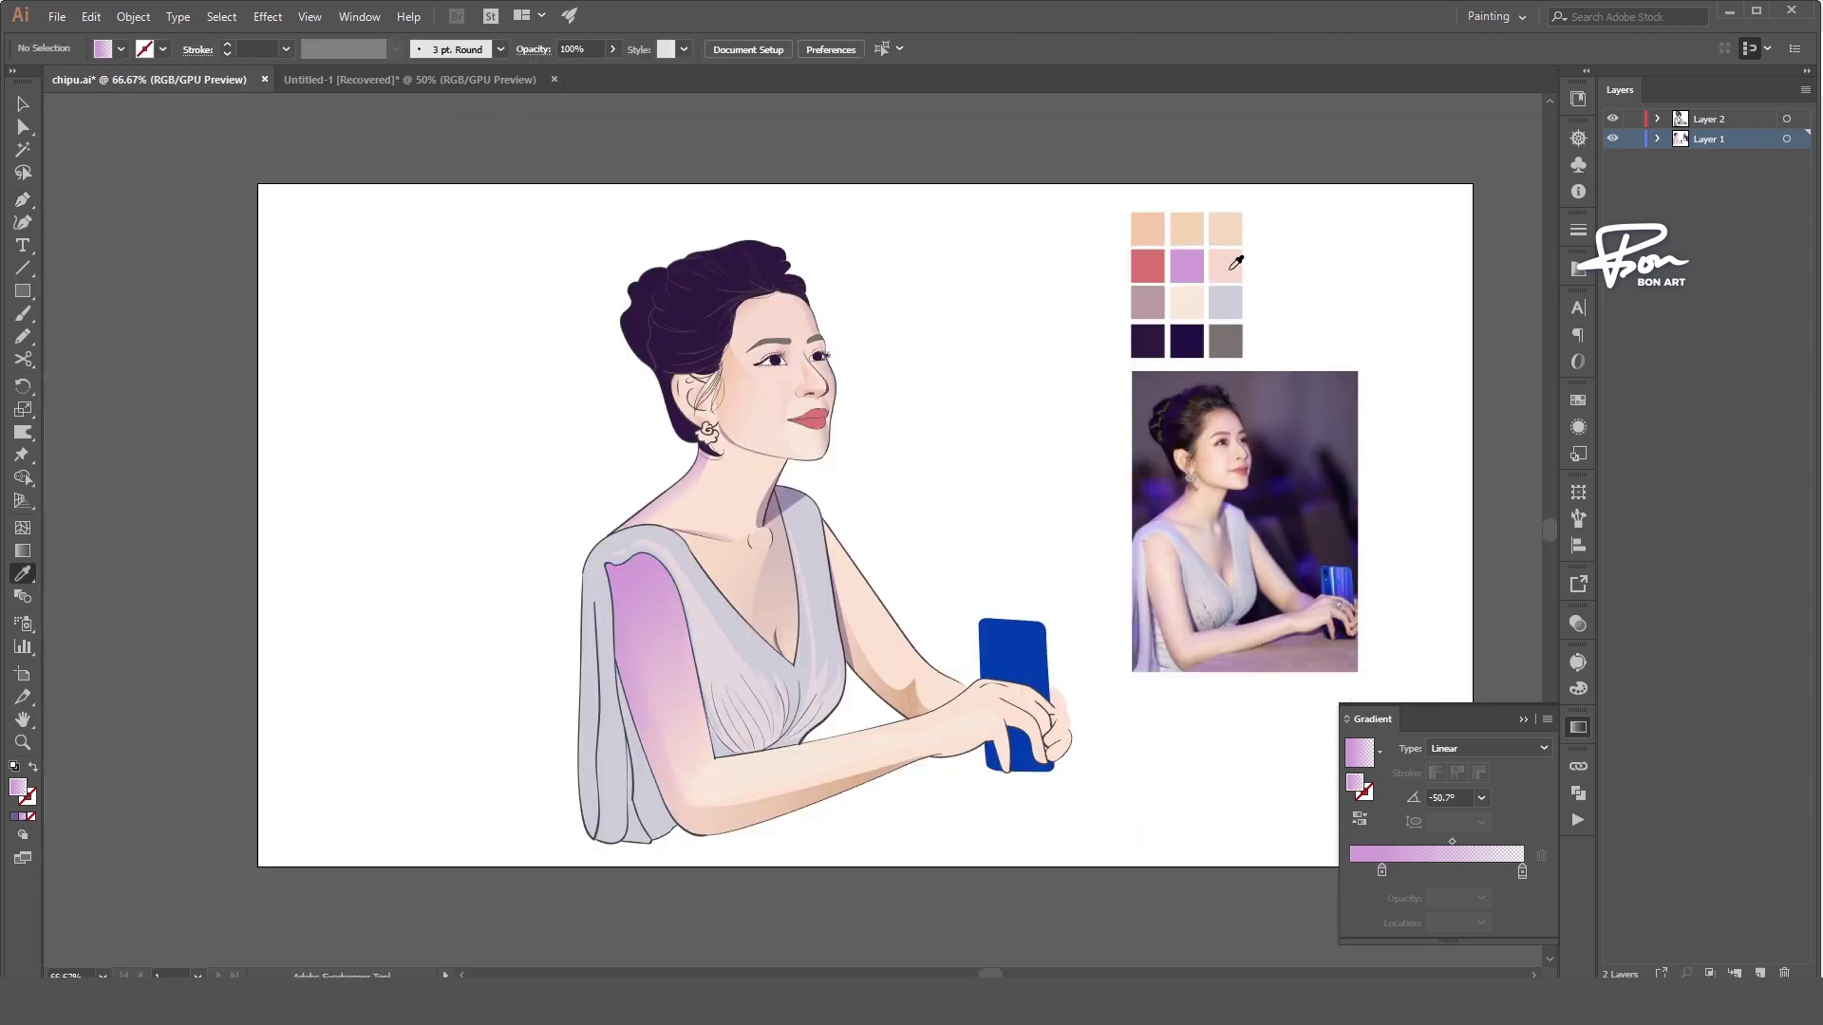
- Change the shoulder shading gradient to peach and set the shape's opacity to 24%
{"action": "left_click", "coordinate": [1236, 263]}
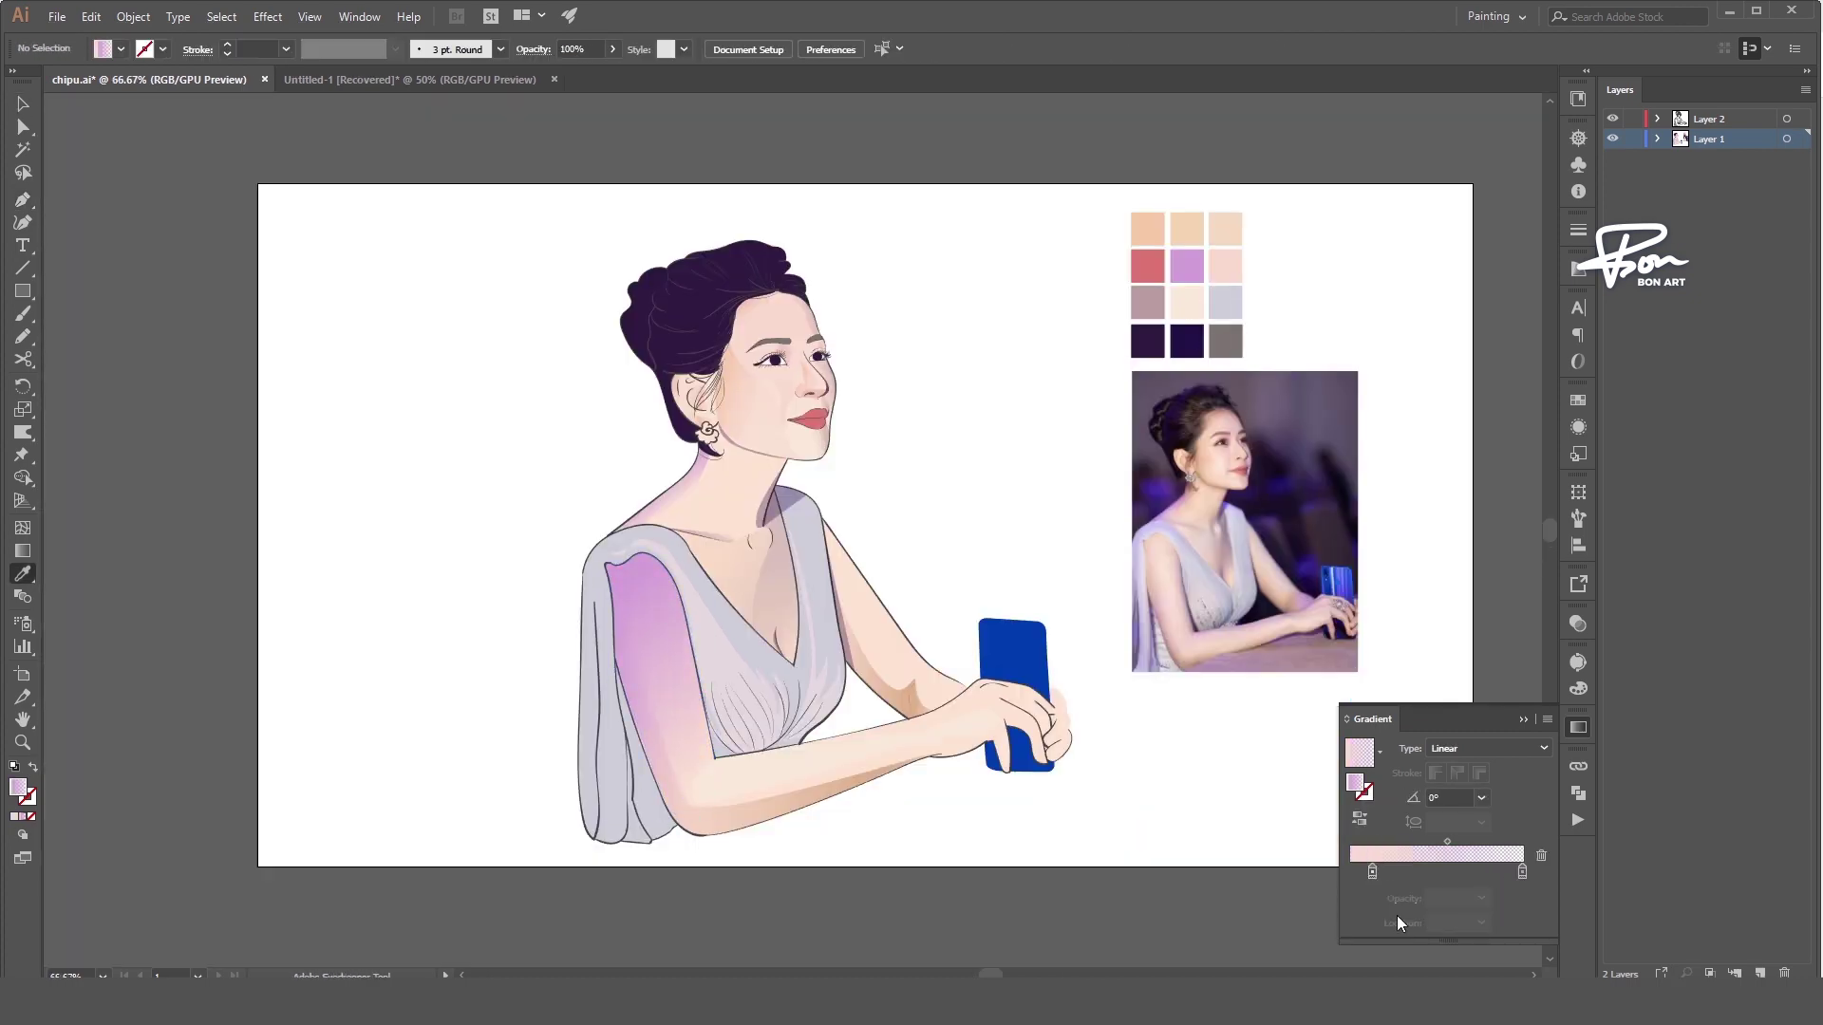
{"action": "key", "text": "g"}
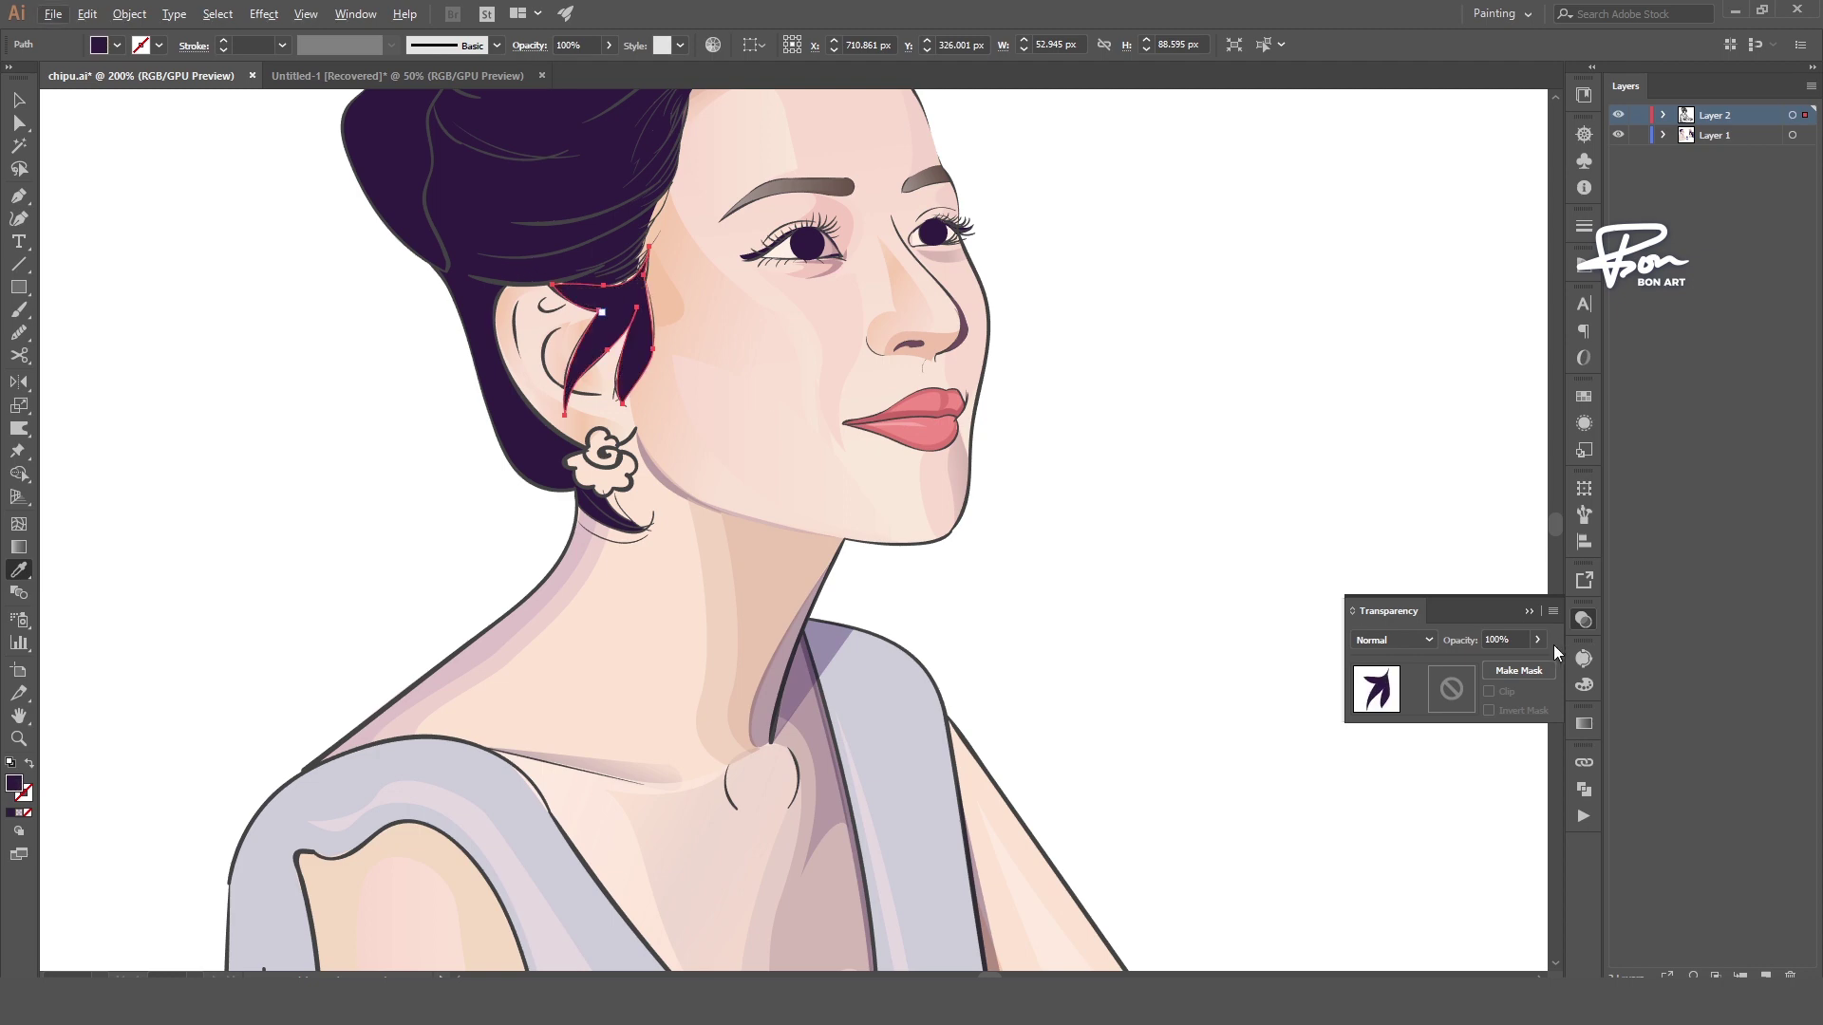
{"action": "left_click_drag", "start_coordinate": [1537, 639], "coordinate": [1479, 664]}
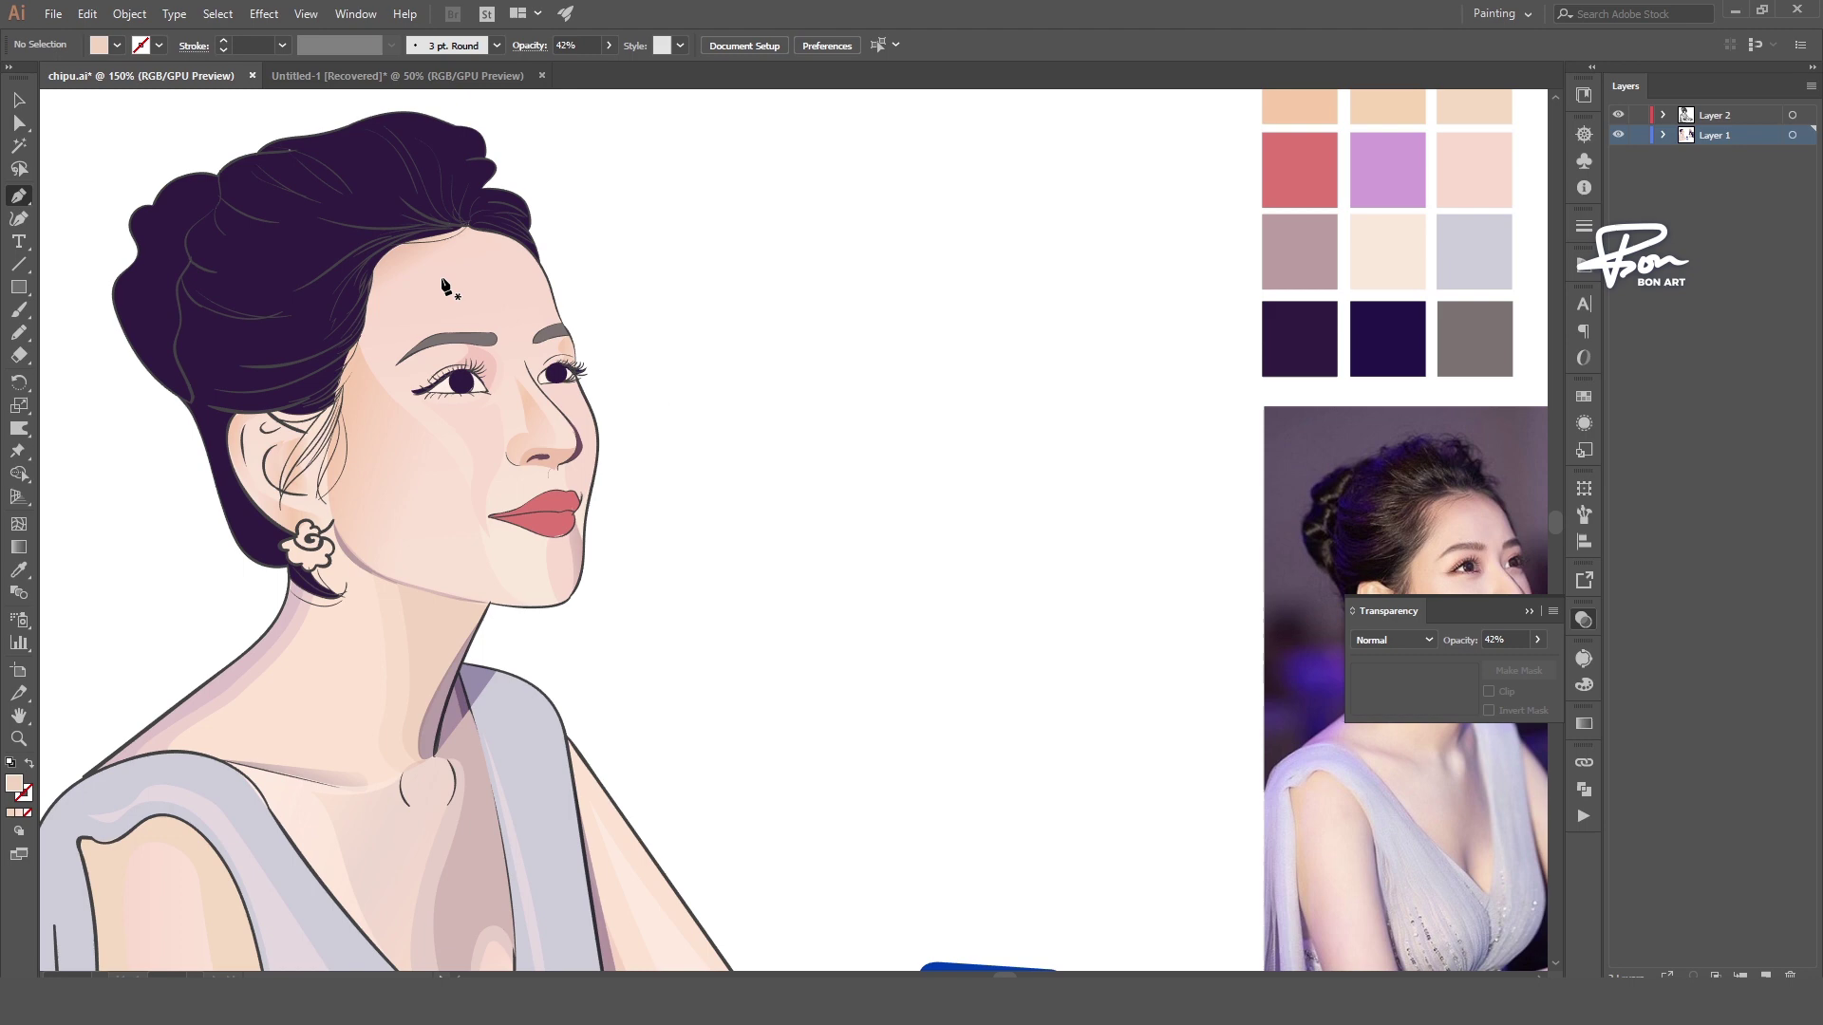
- Draw a closed shading shape down the side of the forehead
{"action": "left_click", "coordinate": [426, 256]}
{"action": "left_click", "coordinate": [443, 266]}
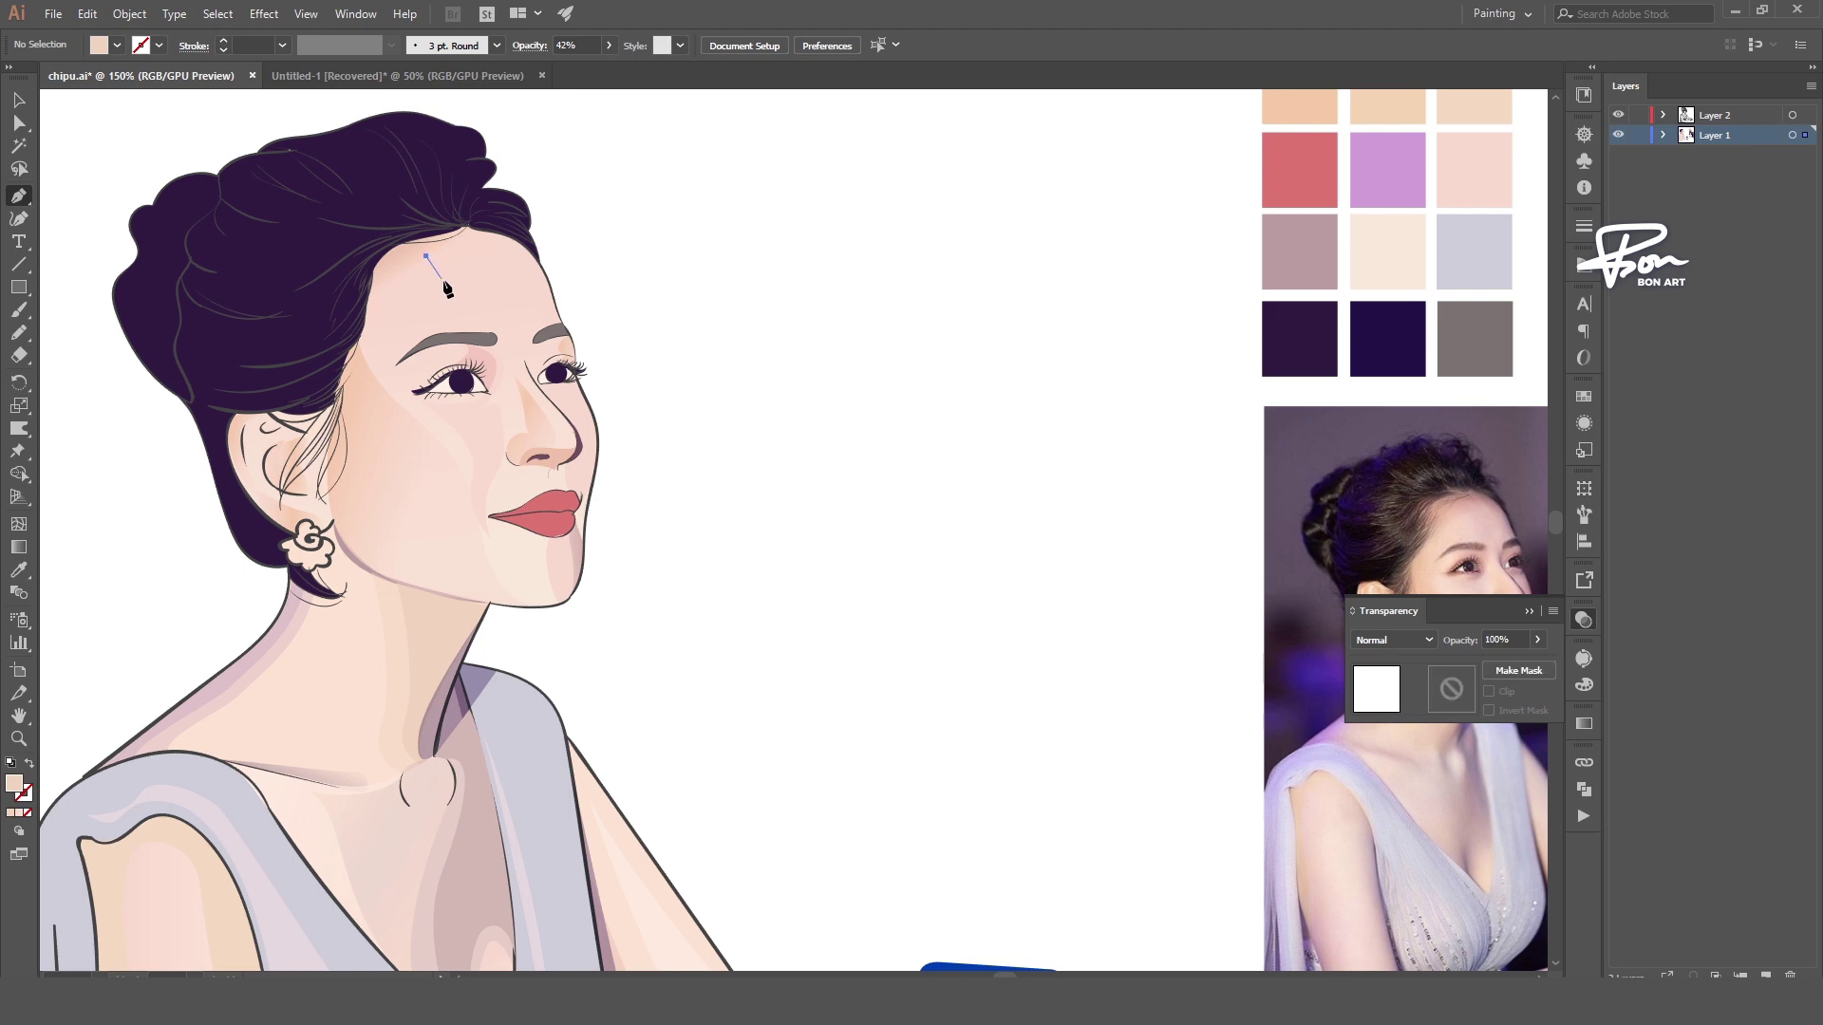
{"action": "left_click", "coordinate": [450, 300]}
{"action": "left_click", "coordinate": [457, 333]}
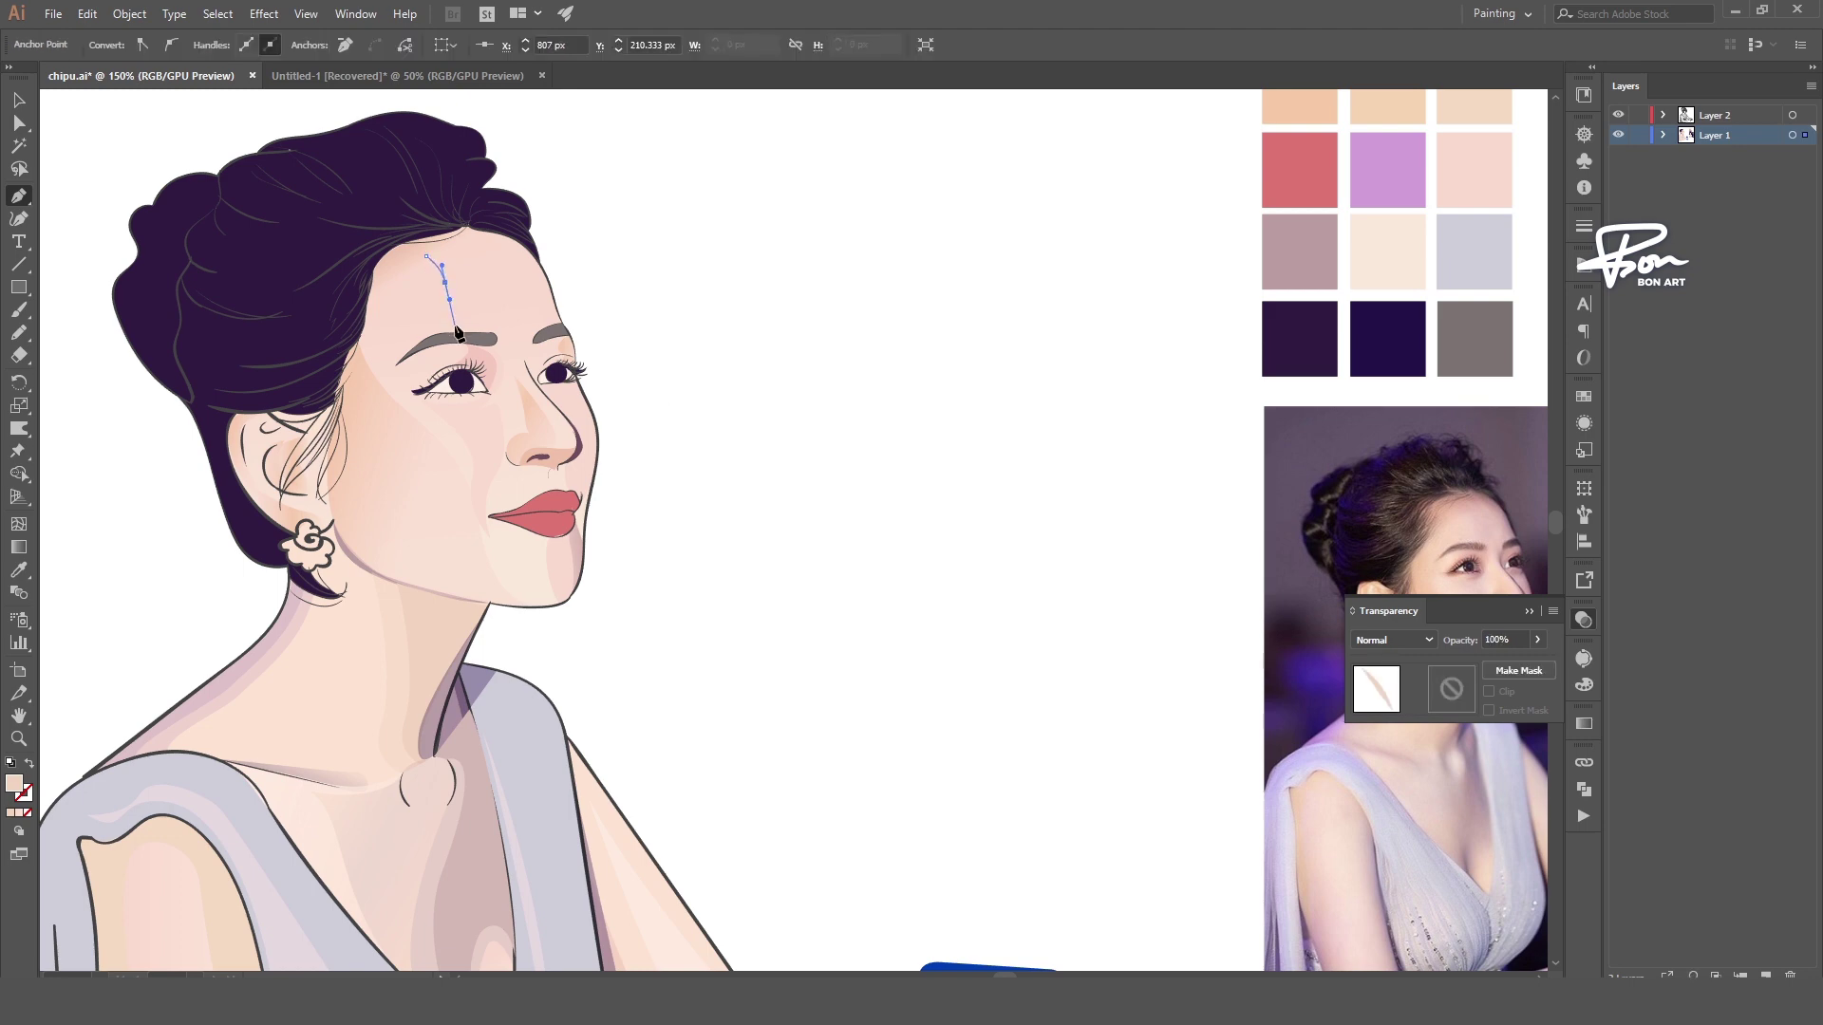
{"action": "left_click", "coordinate": [379, 345]}
{"action": "left_click", "coordinate": [369, 313]}
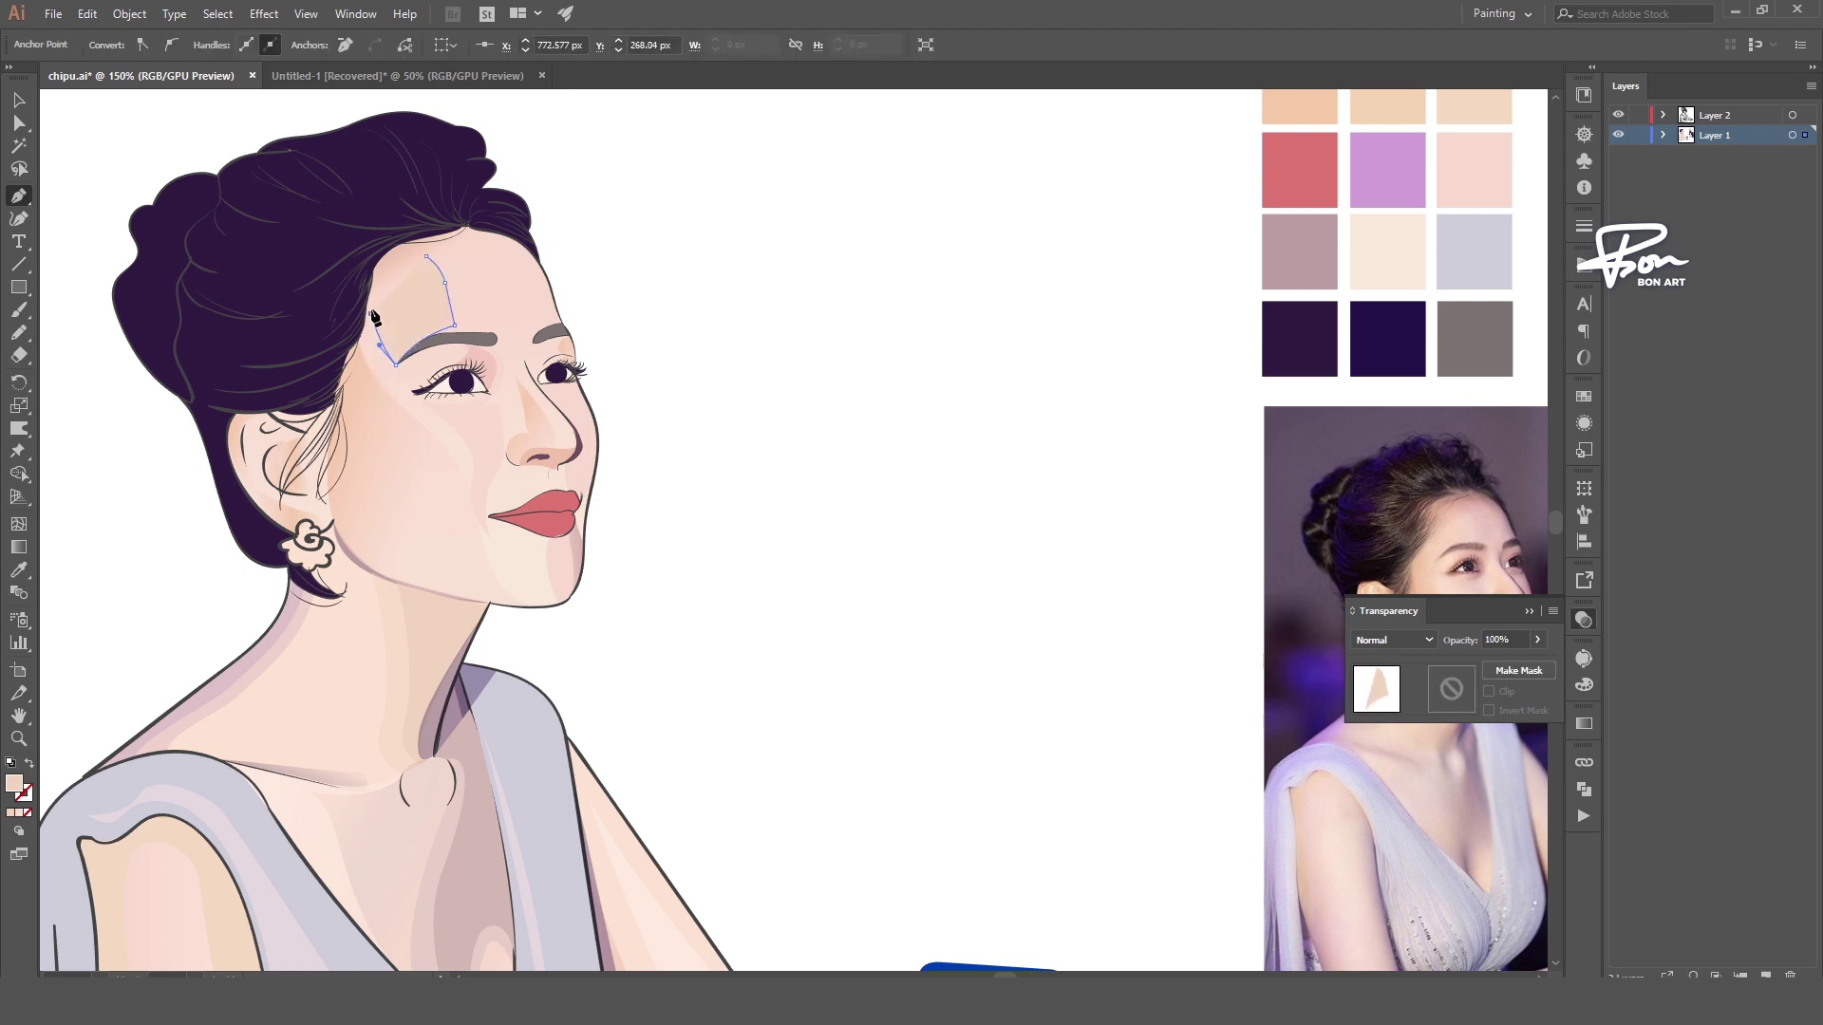
{"action": "left_click", "coordinate": [427, 257]}
{"action": "key", "text": "v"}
{"action": "left_click", "coordinate": [629, 328]}
- Reframe the view on the face and draw a curved cheek shading path
{"action": "key", "text": "ctrl+minus"}
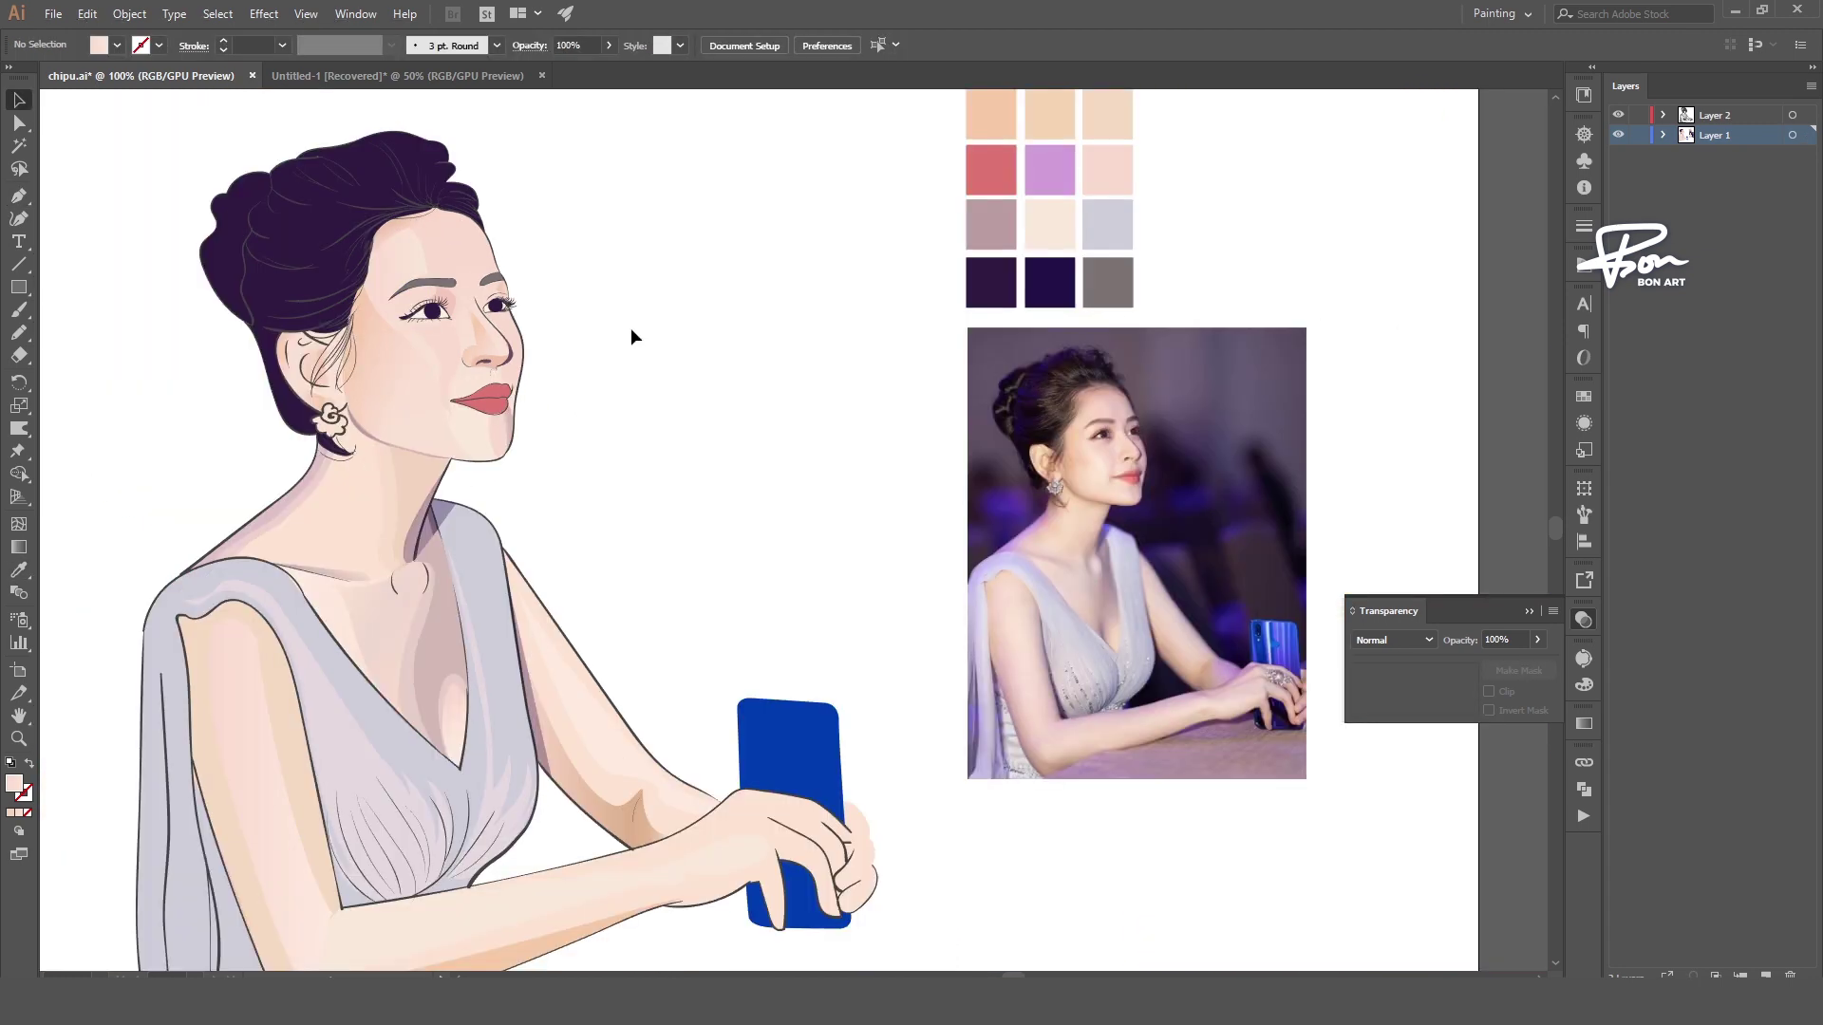
{"action": "key", "text": "ctrl+plus"}
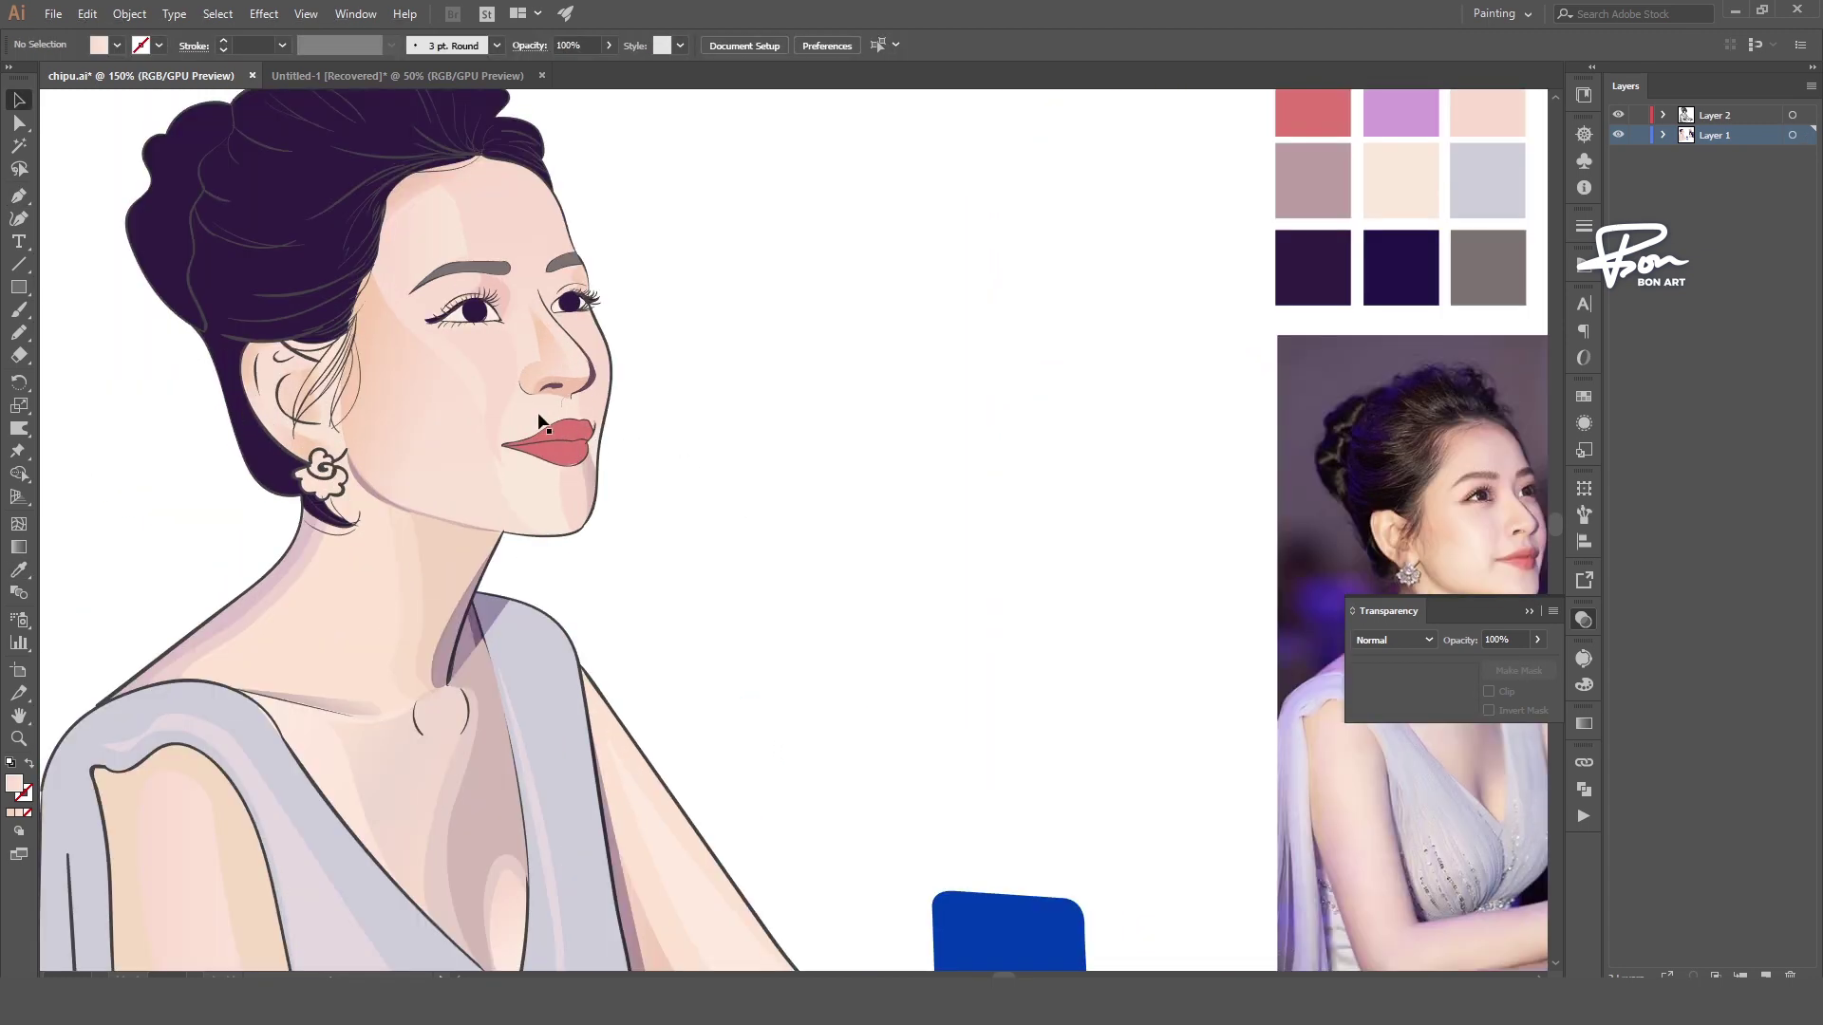
{"action": "left_click_drag", "start_coordinate": [533, 413], "coordinate": [511, 394]}
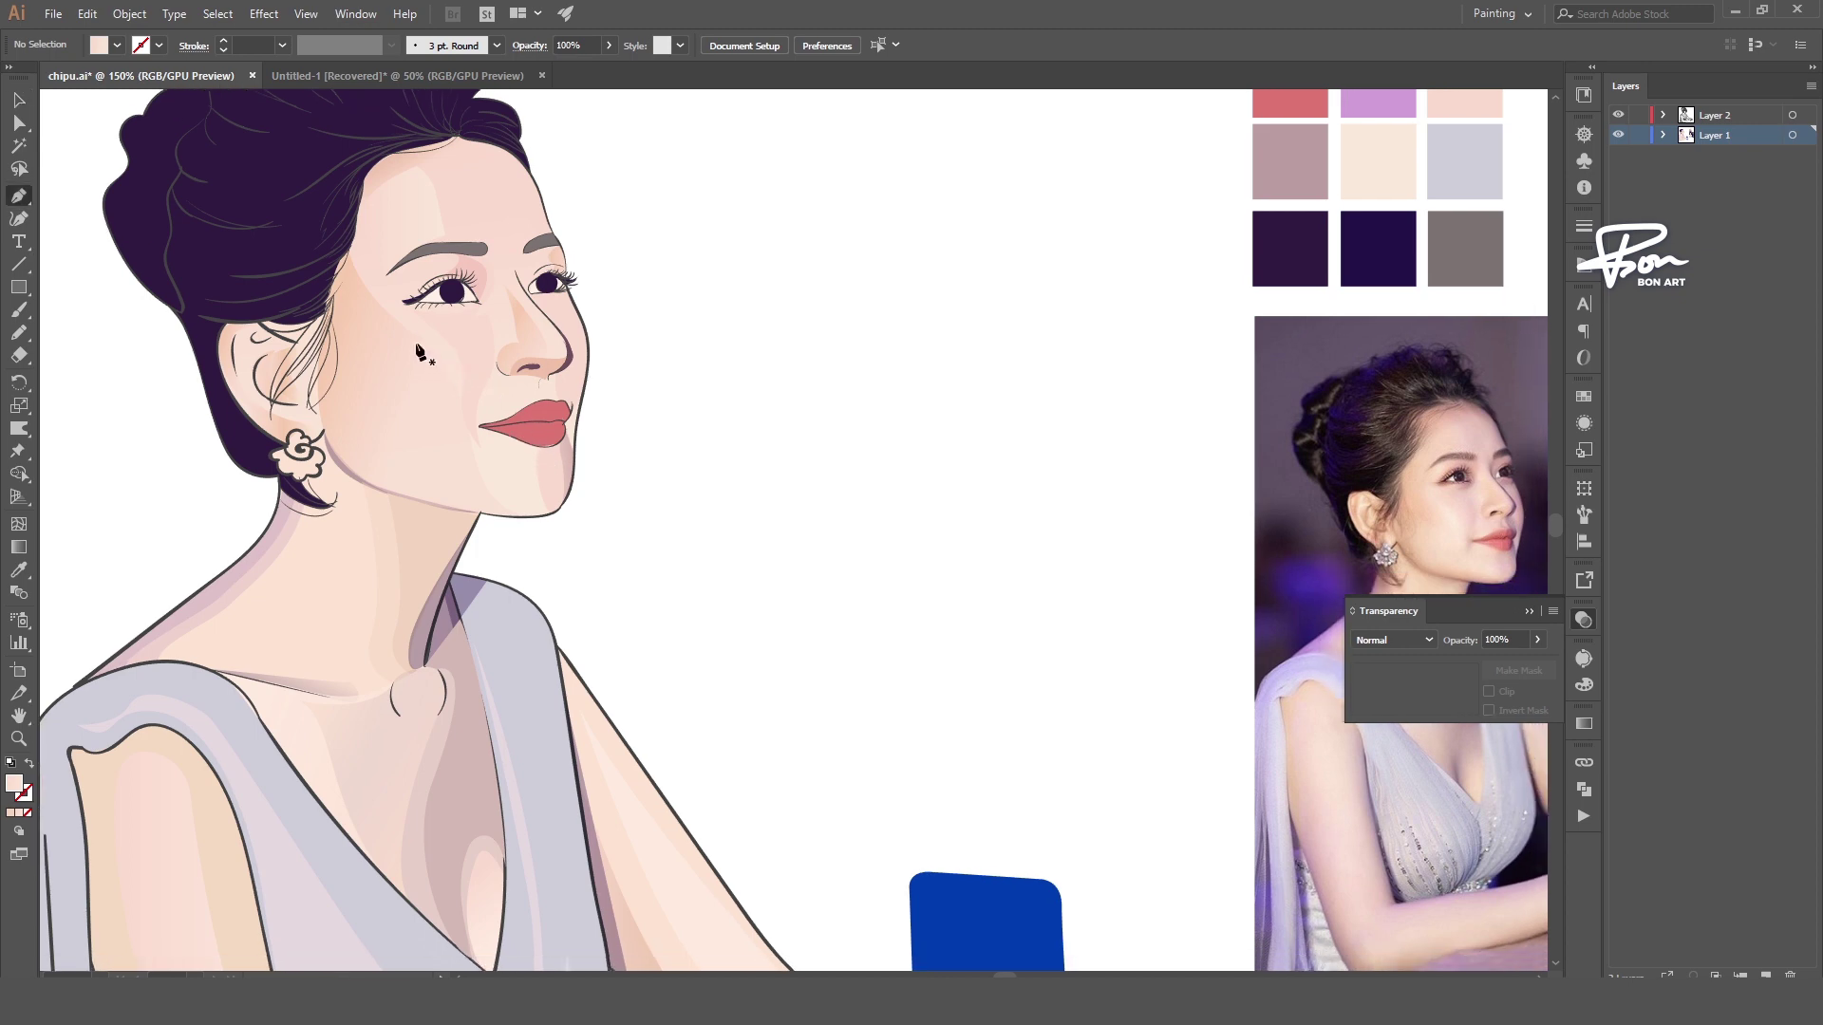
{"action": "left_click", "coordinate": [453, 405]}
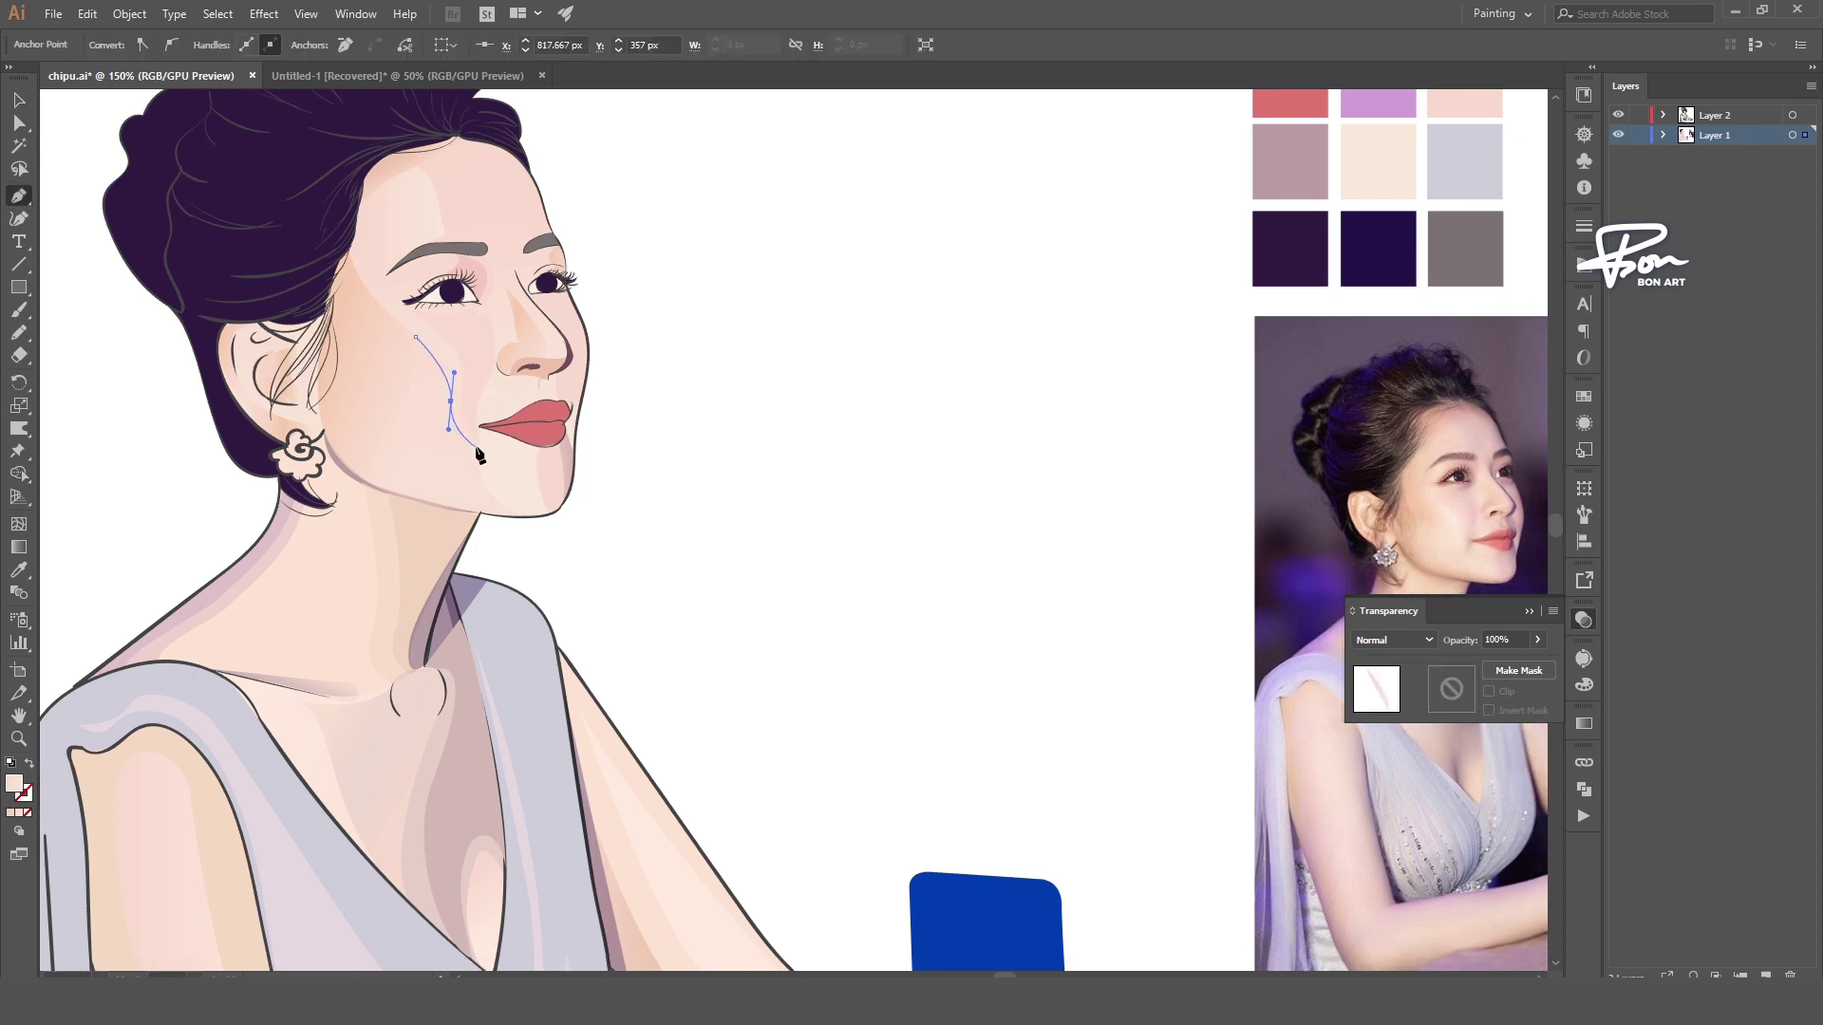
{"action": "mouse_move", "coordinate": [459, 428]}
{"action": "left_mouse_down"}
{"action": "mouse_move", "coordinate": [452, 458]}
{"action": "mouse_move", "coordinate": [462, 391]}
{"action": "left_mouse_up"}
{"action": "key", "text": "ctrl+z"}
{"action": "key", "text": "ctrl+z"}
{"action": "left_click", "coordinate": [464, 445]}
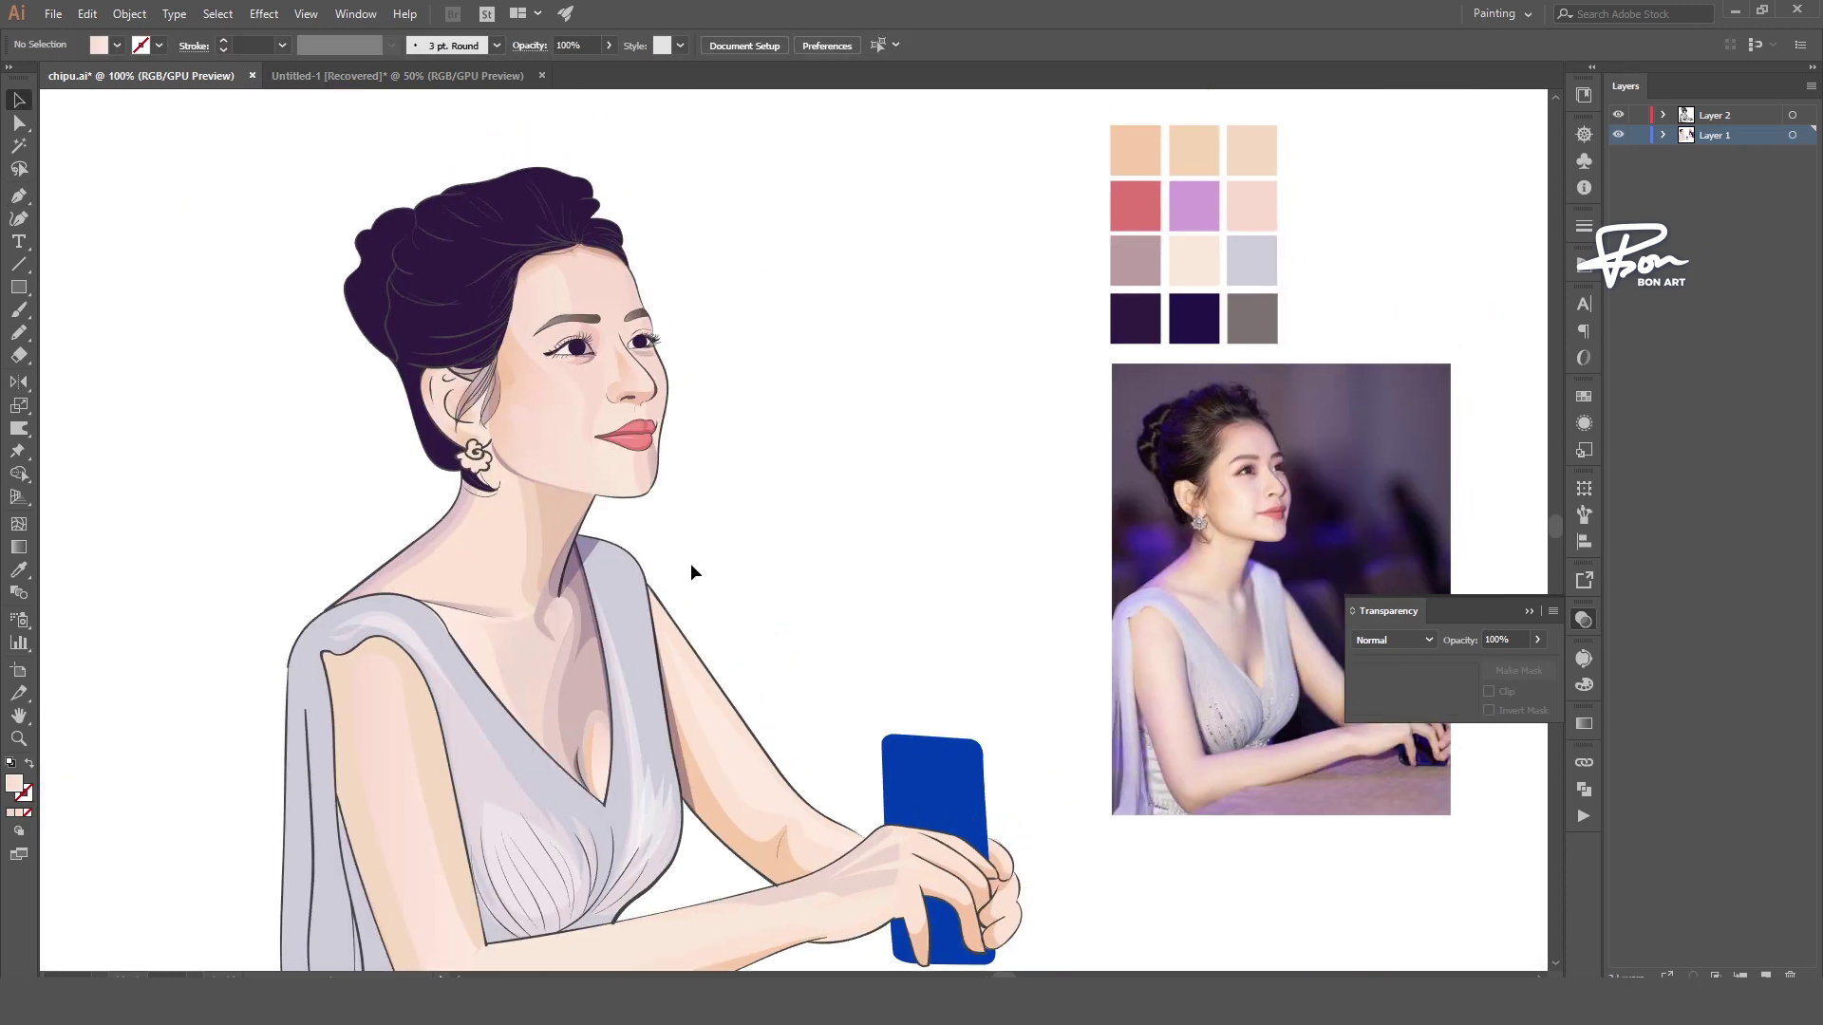
- Select and adjust the neck shadow shape and its path
{"action": "left_click", "coordinate": [567, 511]}
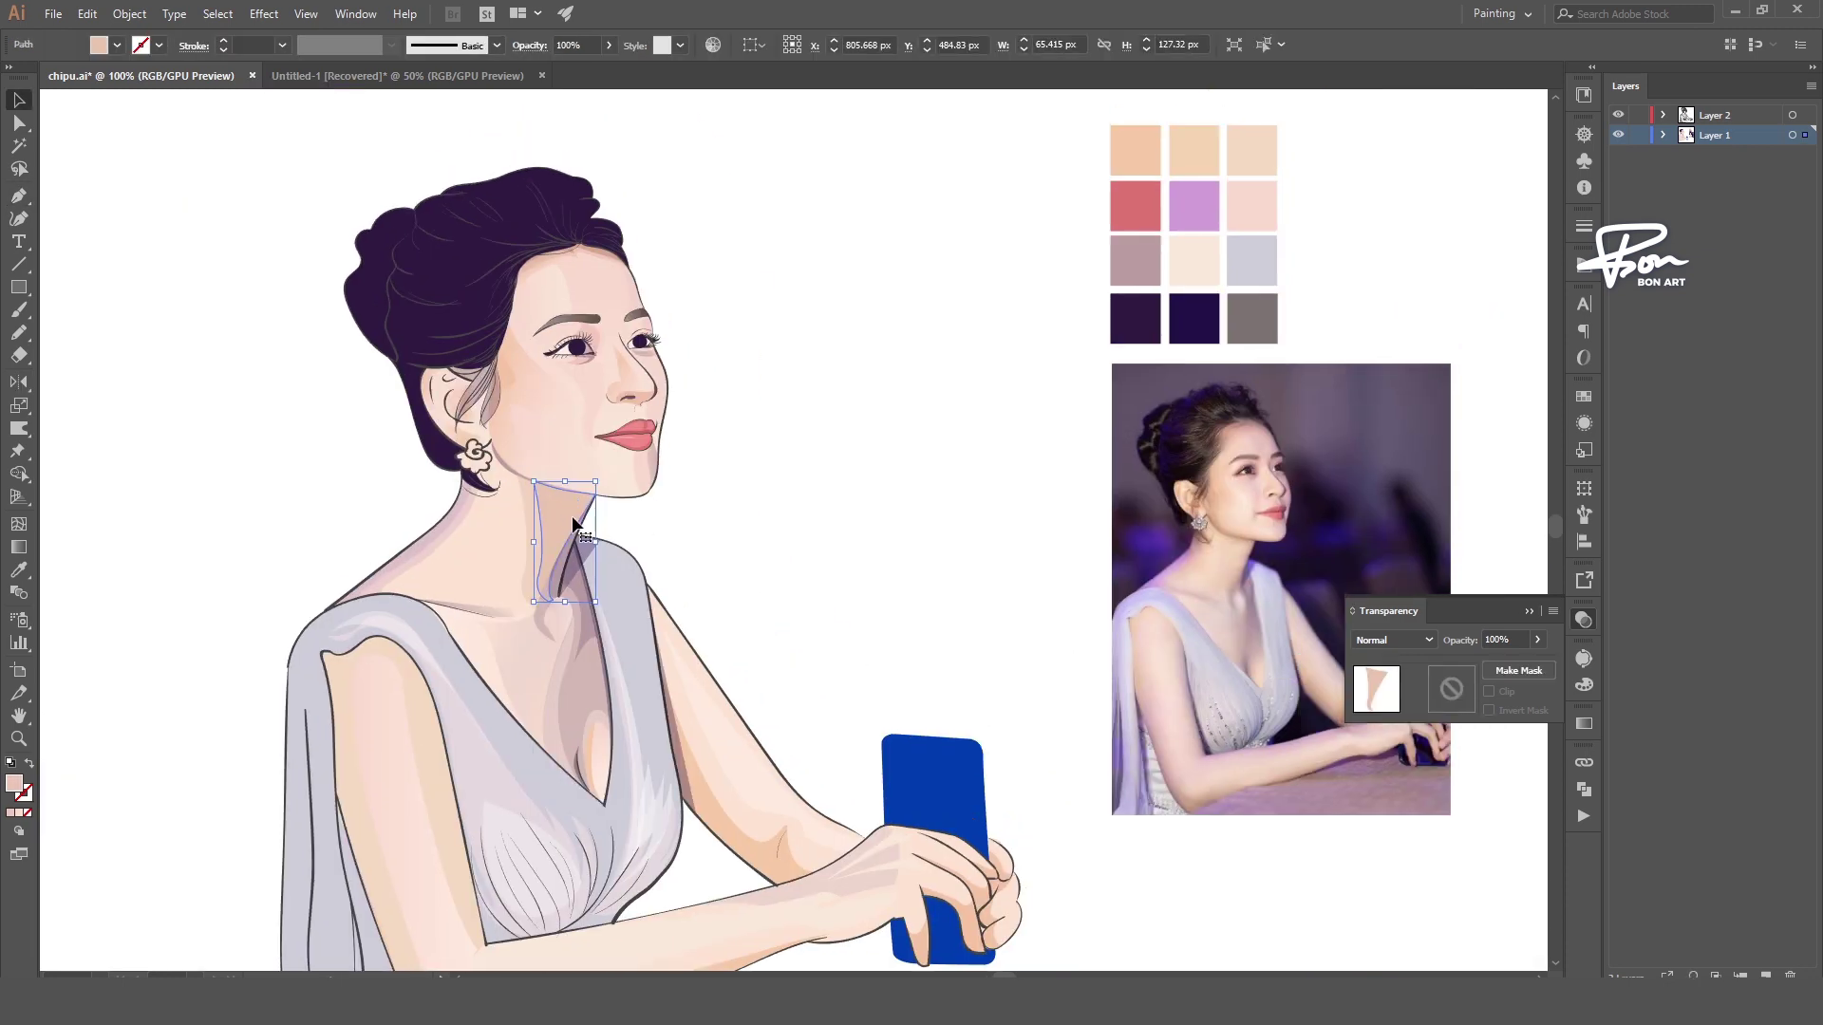
{"action": "key", "text": "shift+m"}
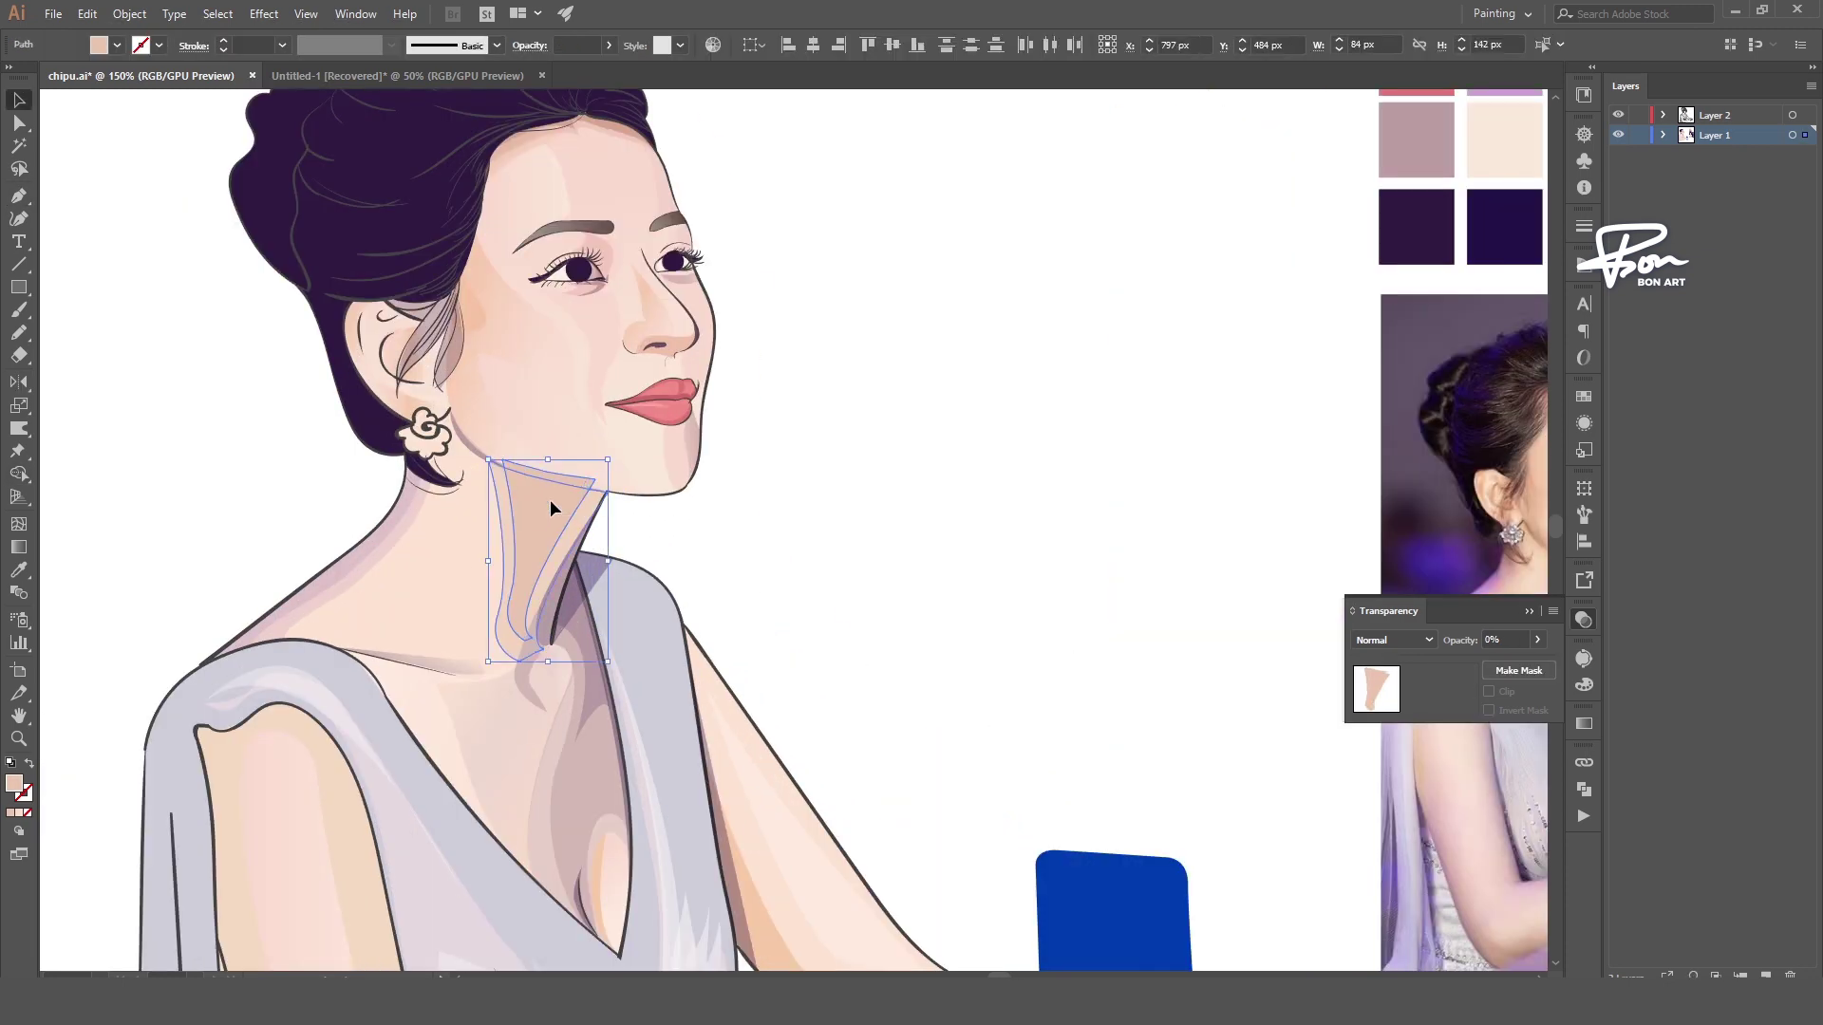
{"action": "left_click", "coordinate": [661, 550]}
{"action": "left_click", "coordinate": [826, 489]}
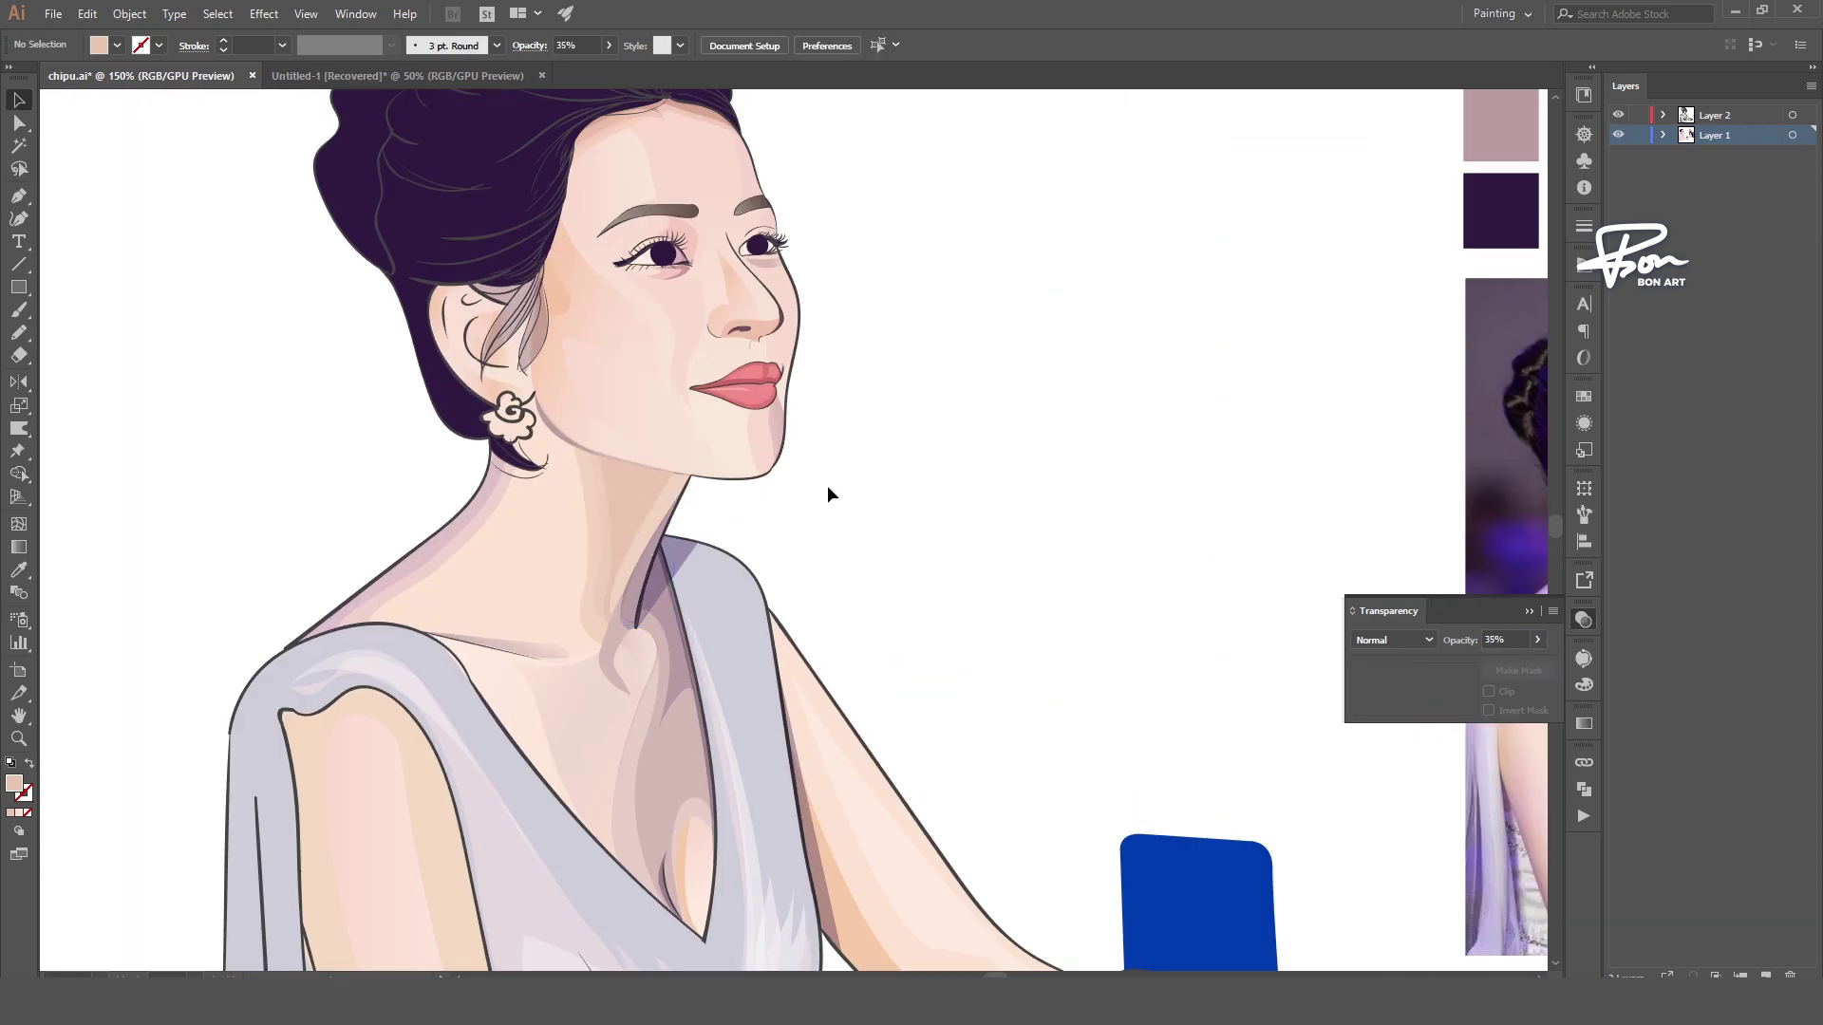
{"action": "scroll", "coordinate": [647, 474], "scroll_direction": "up", "scroll_amount": 3}
{"action": "key", "text": "a"}
{"action": "left_click", "coordinate": [587, 738]}
{"action": "key", "text": "ctrl+shift+a"}
{"action": "scroll", "coordinate": [748, 335], "scroll_direction": "down", "scroll_amount": 5}
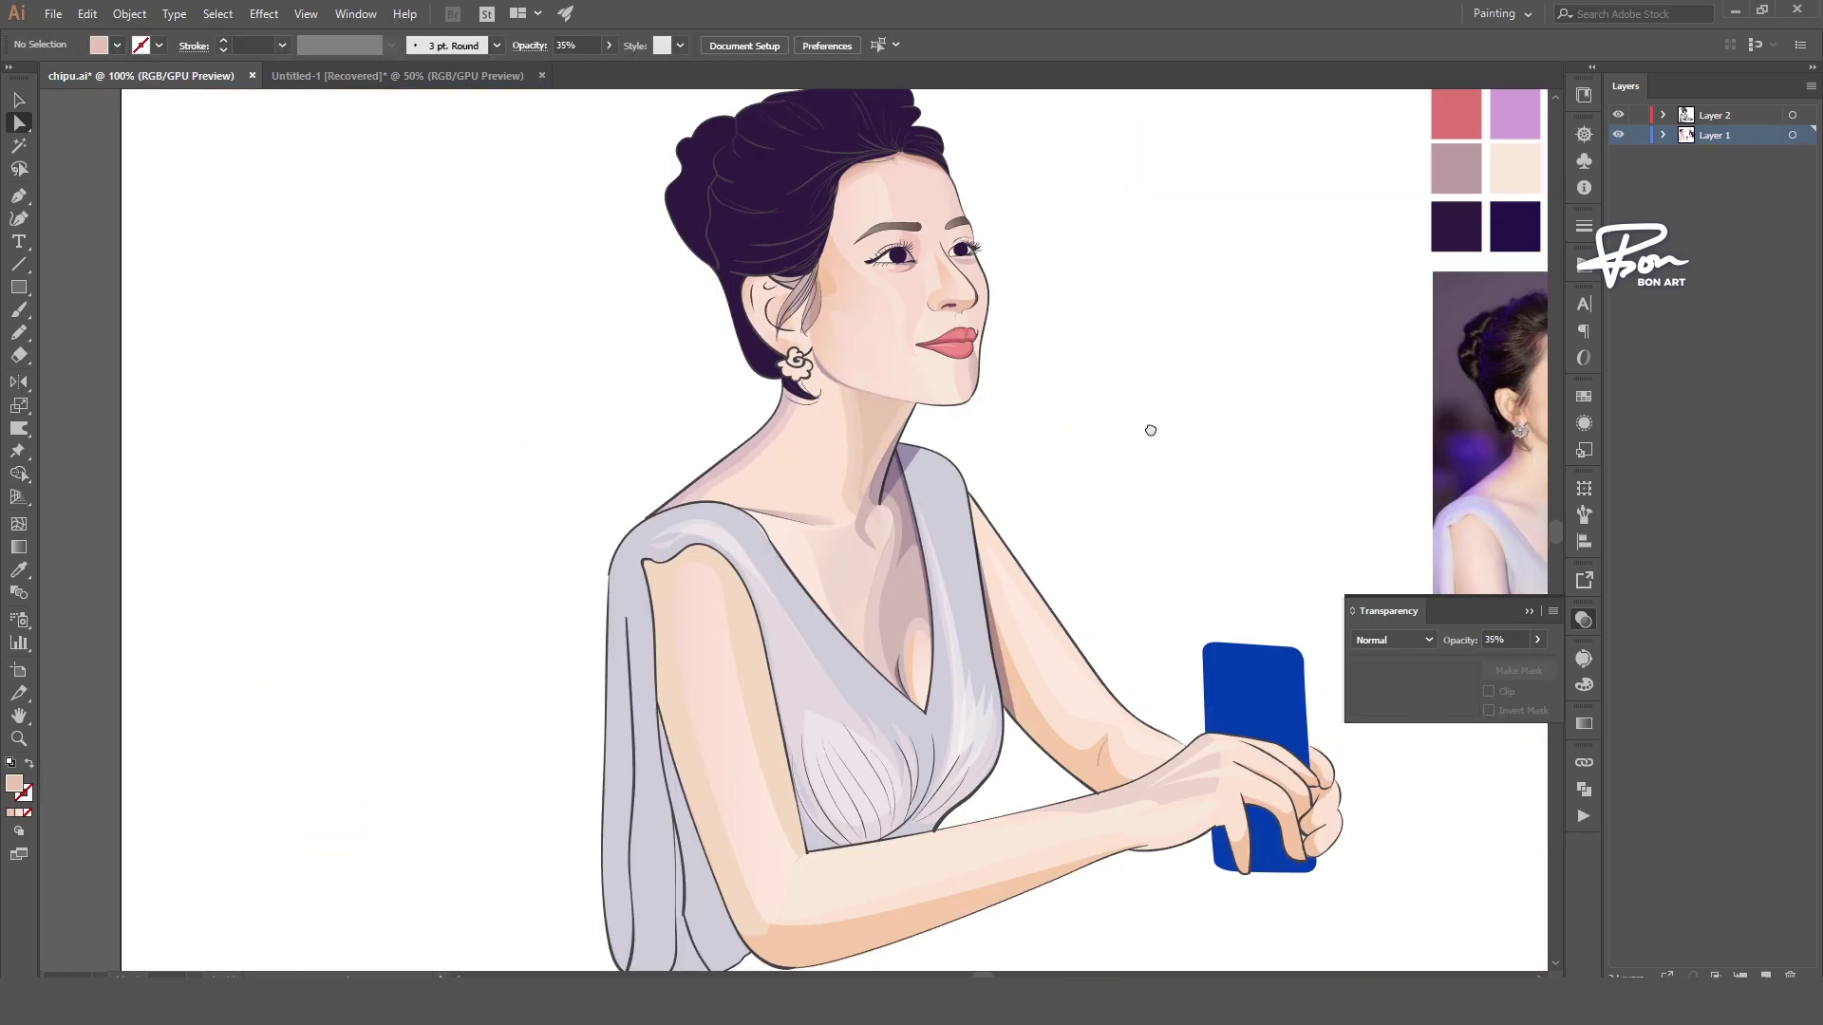
{"action": "scroll", "coordinate": [863, 391], "scroll_direction": "up", "scroll_amount": 4}
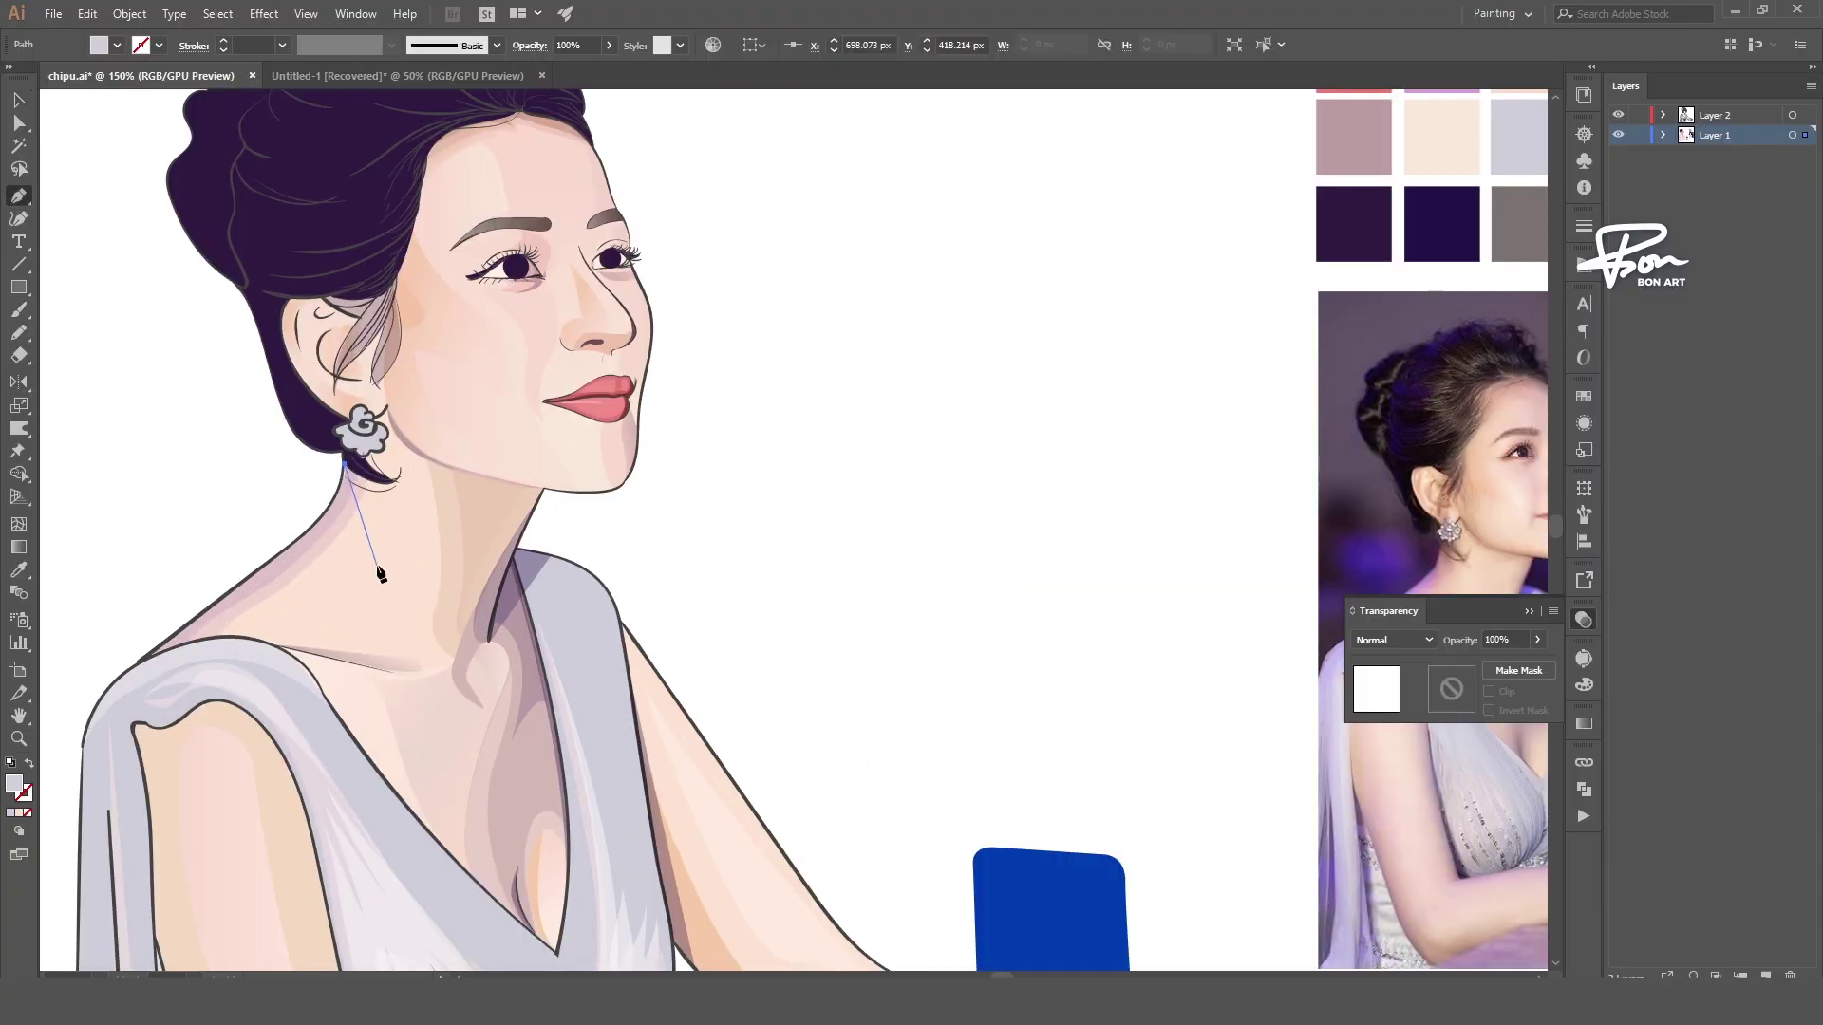
- Close the neck shading shape below the earring and zoom in to select it
{"action": "left_click_drag", "start_coordinate": [379, 572], "coordinate": [385, 632]}
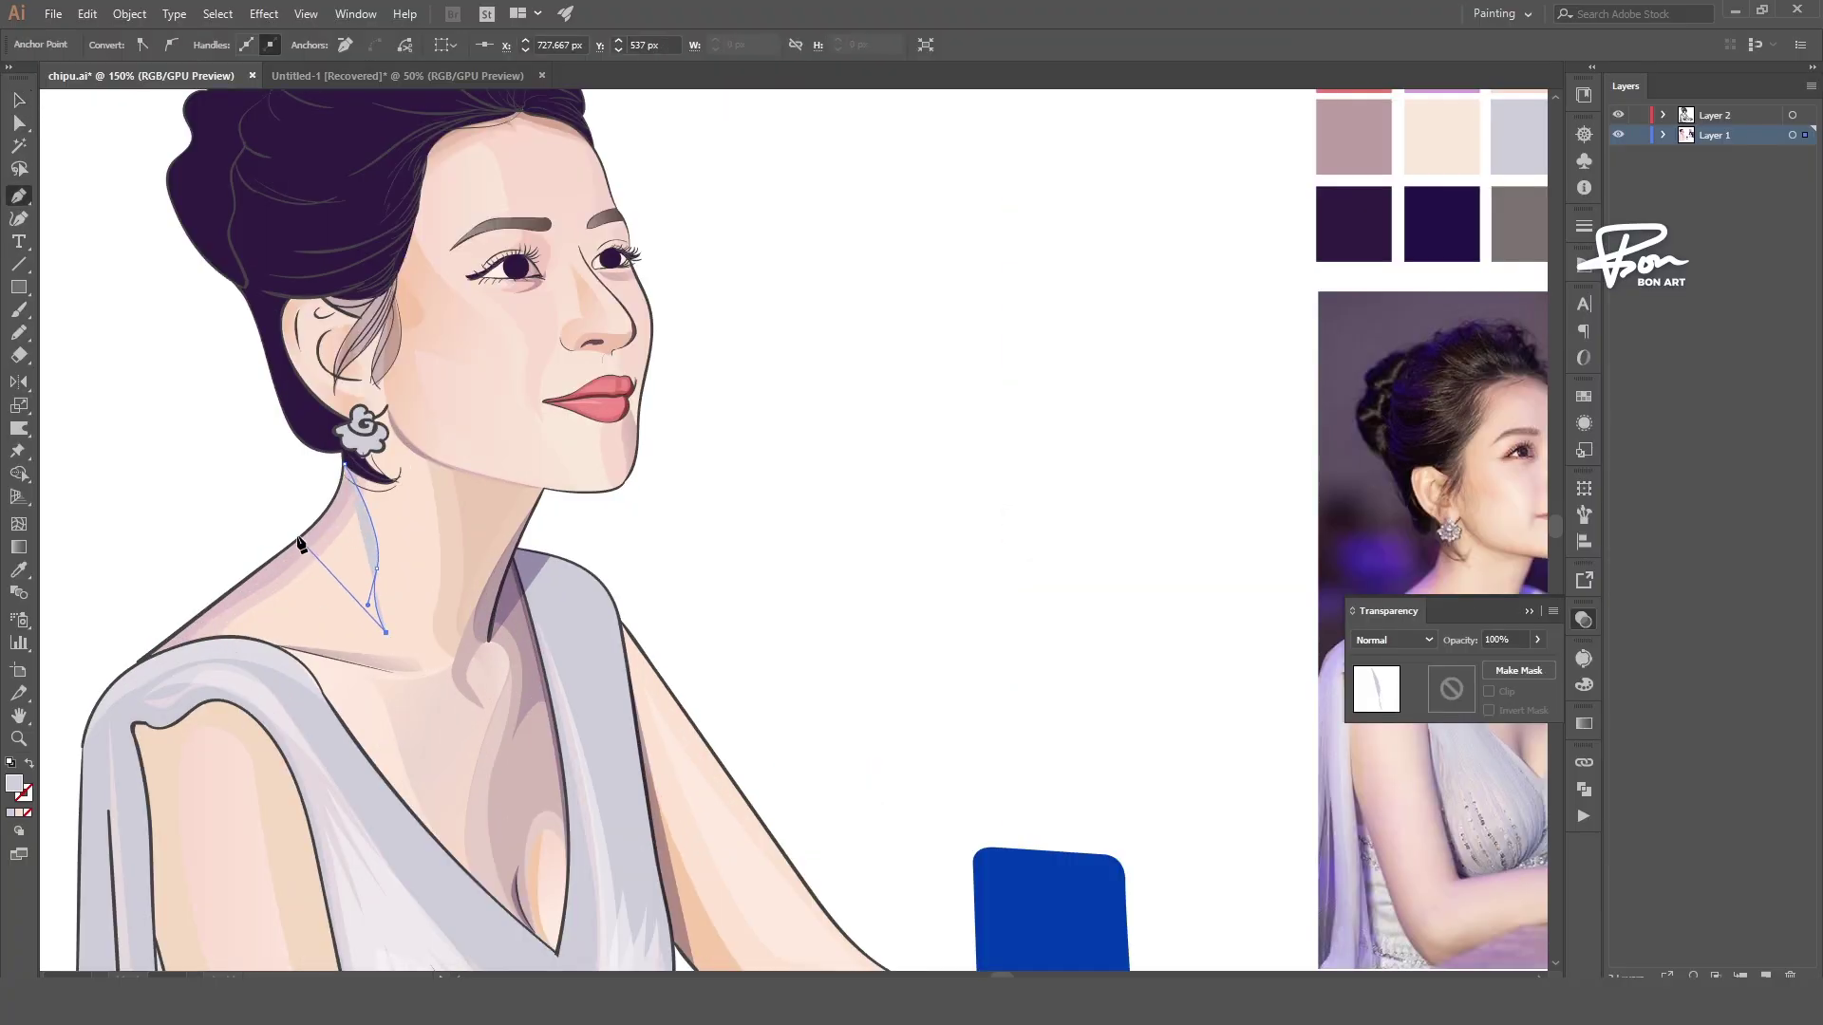
{"action": "left_click_drag", "start_coordinate": [344, 464], "coordinate": [323, 517]}
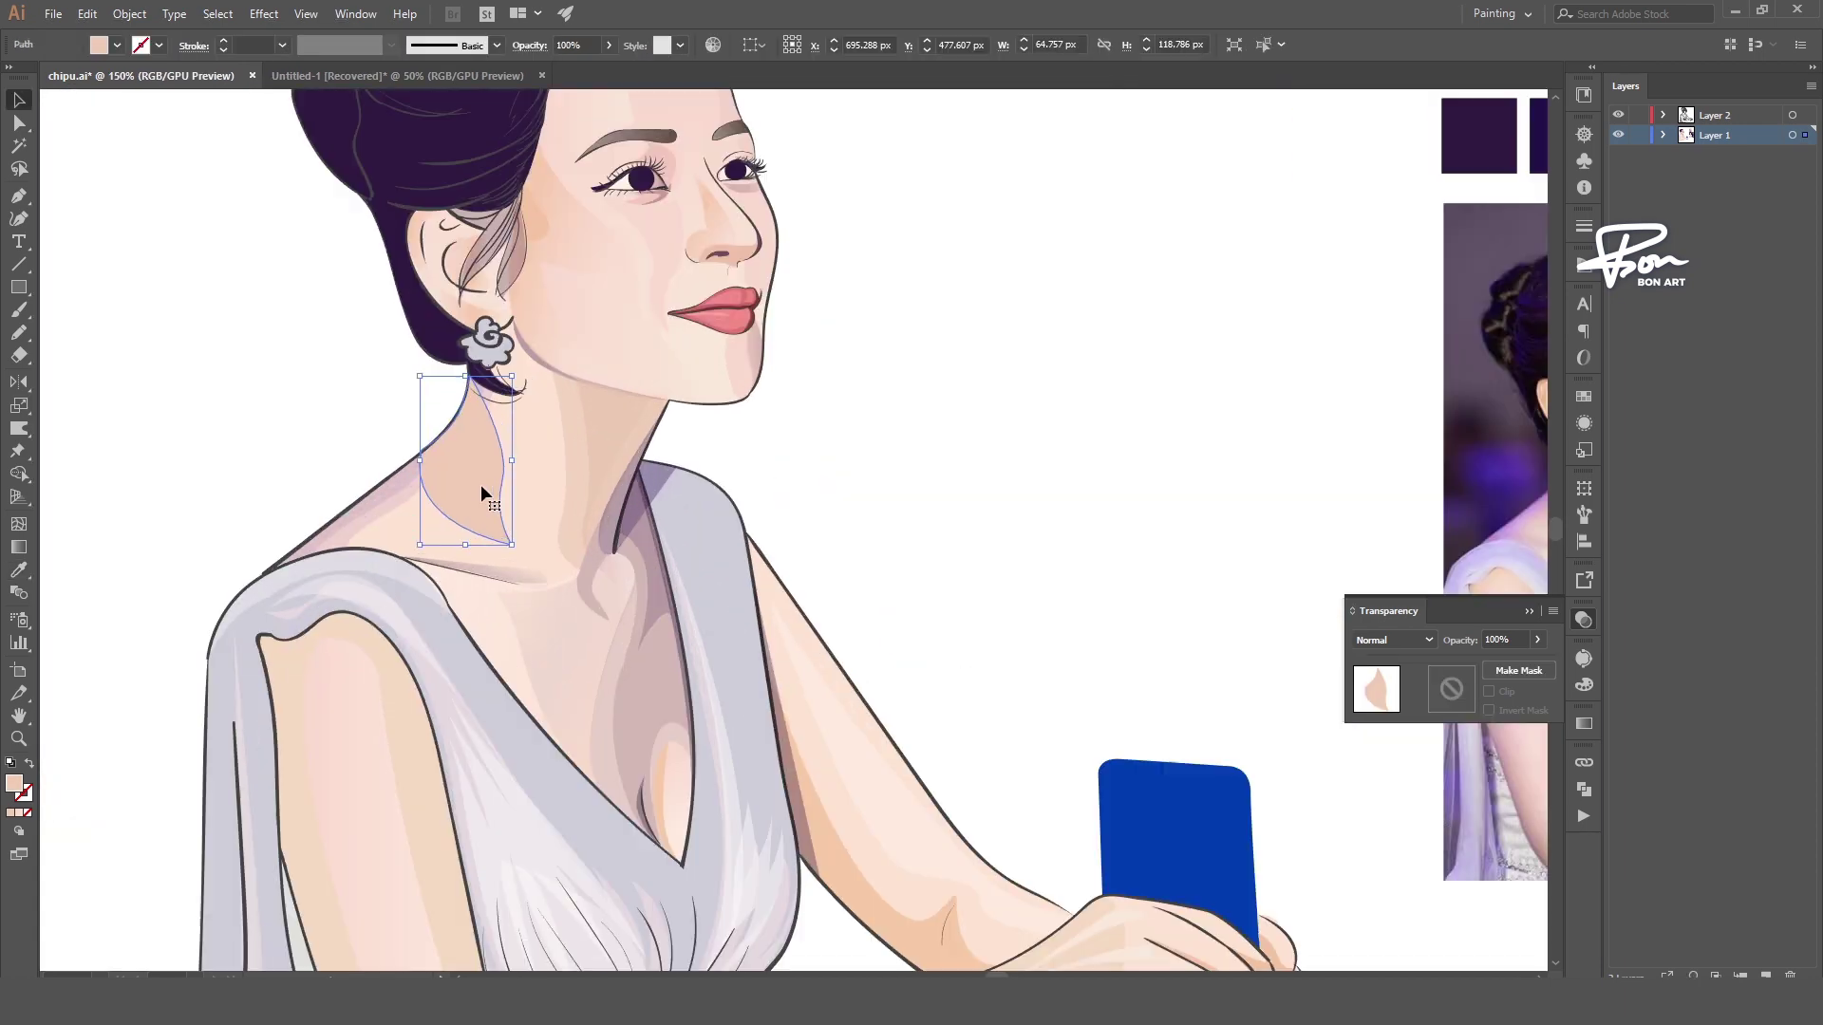
{"action": "key", "text": "v"}
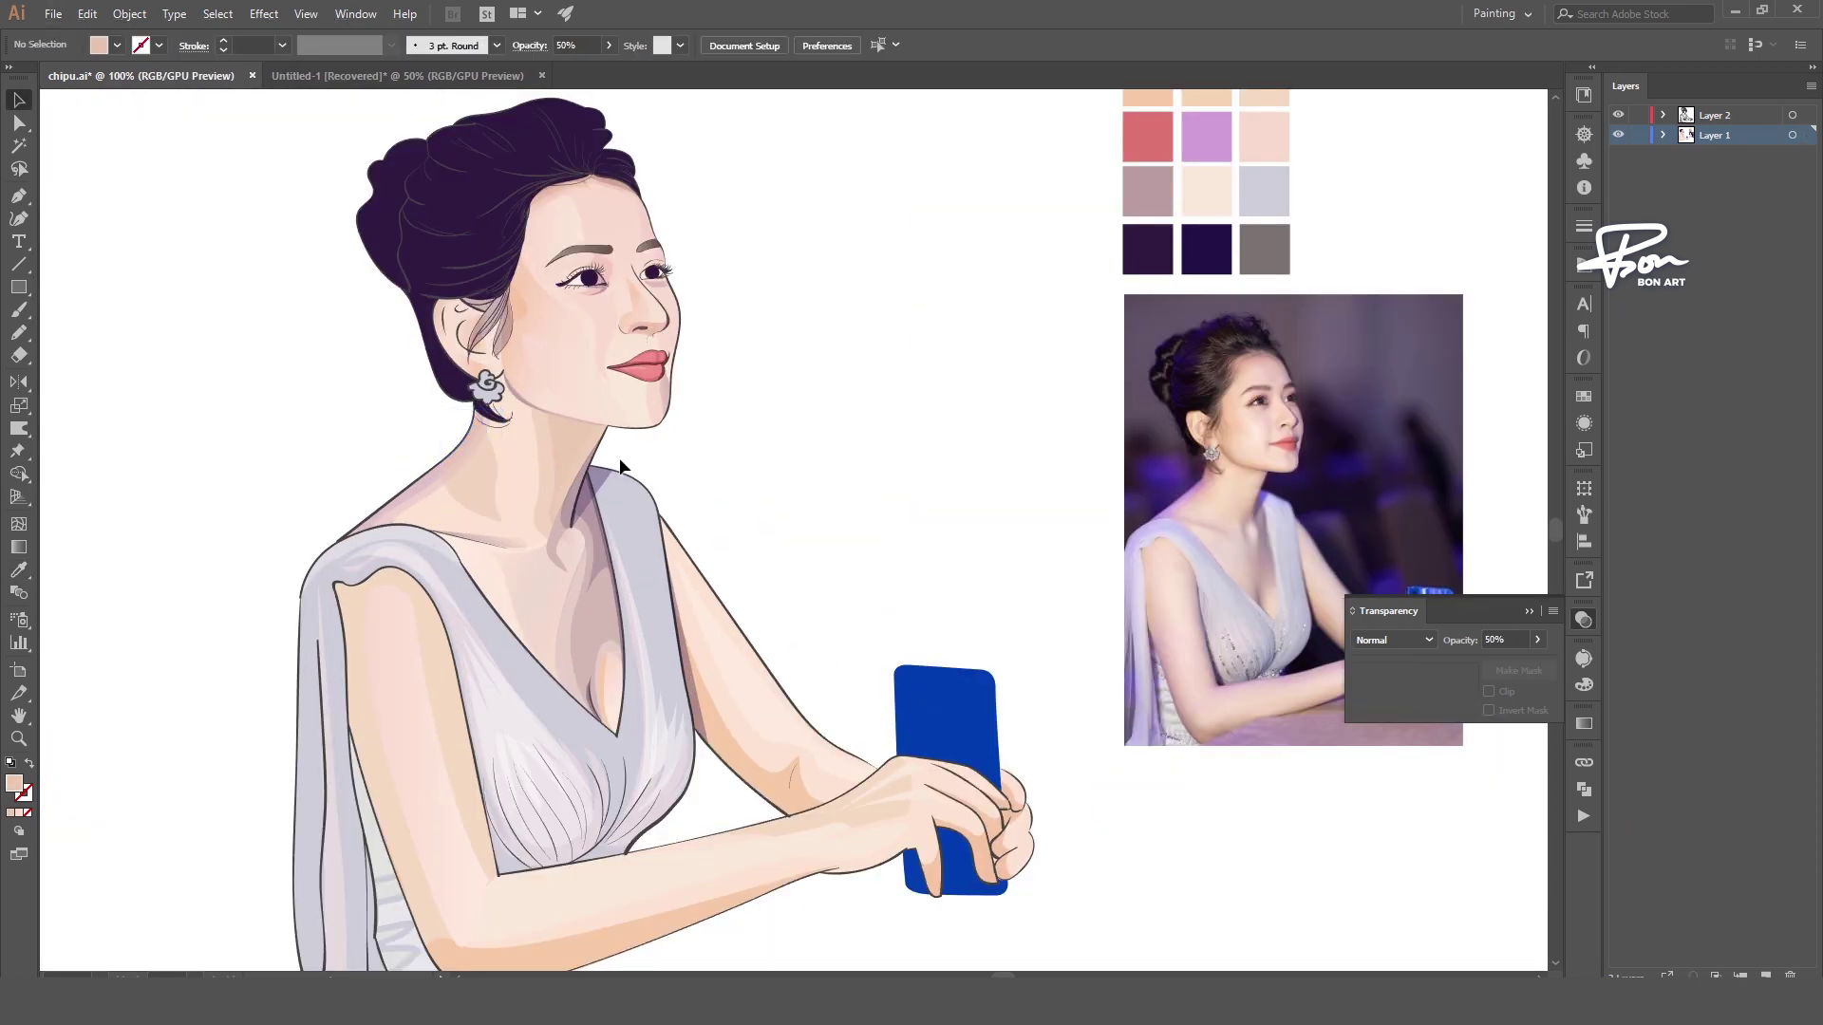
{"action": "key", "text": "ctrl+plus"}
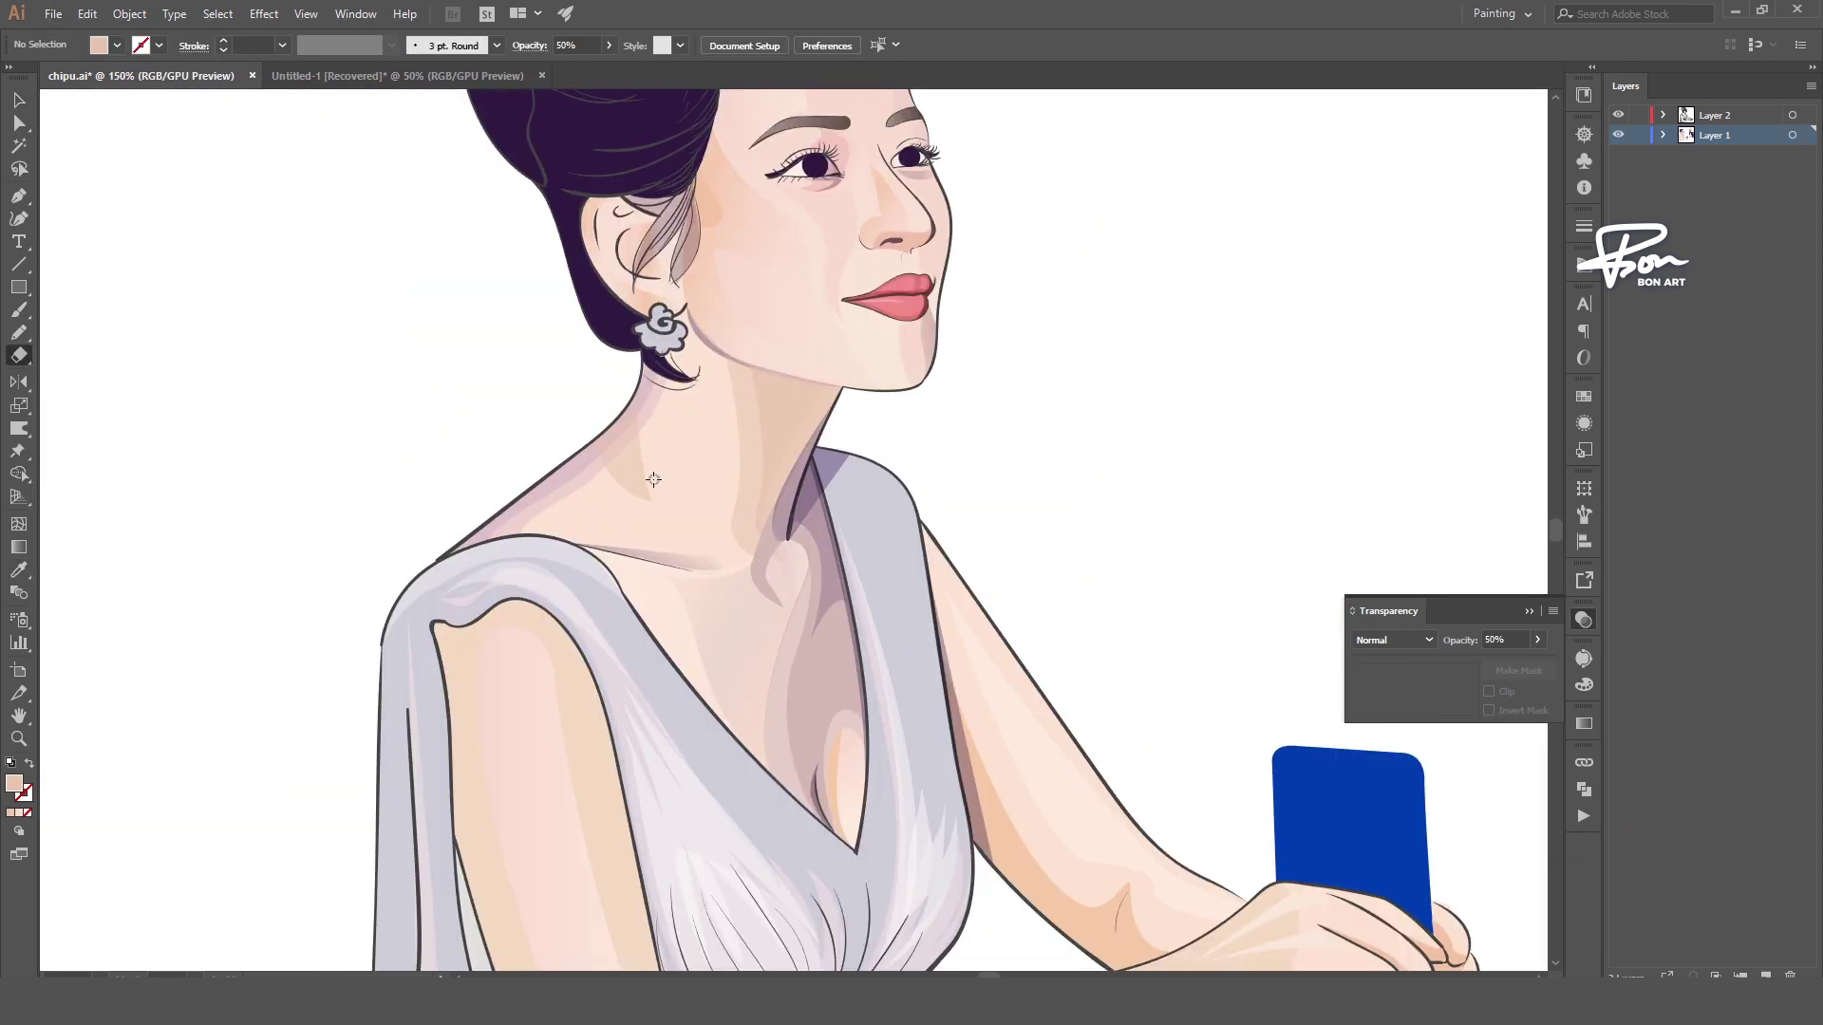
{"action": "key", "text": "ctrl+plus"}
{"action": "key", "text": "ctrl+plus"}
{"action": "key", "text": "ctrl+plus"}
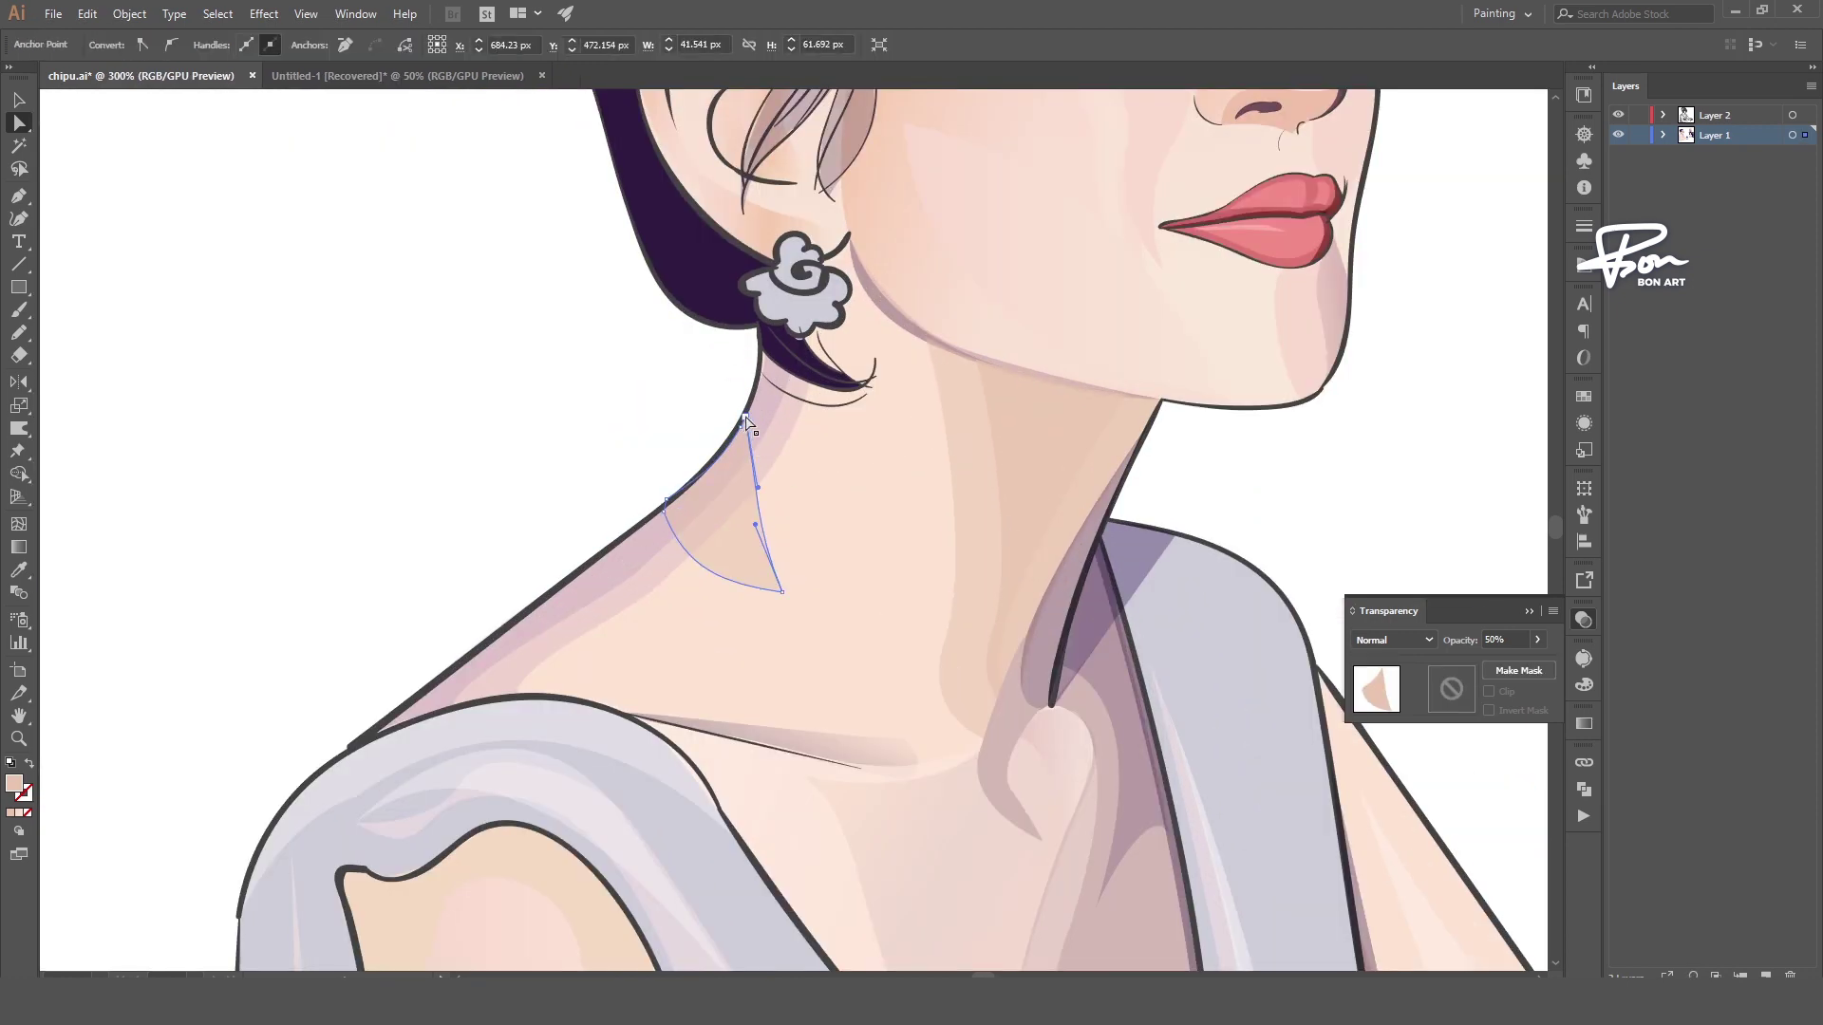
{"action": "left_click", "coordinate": [777, 422]}
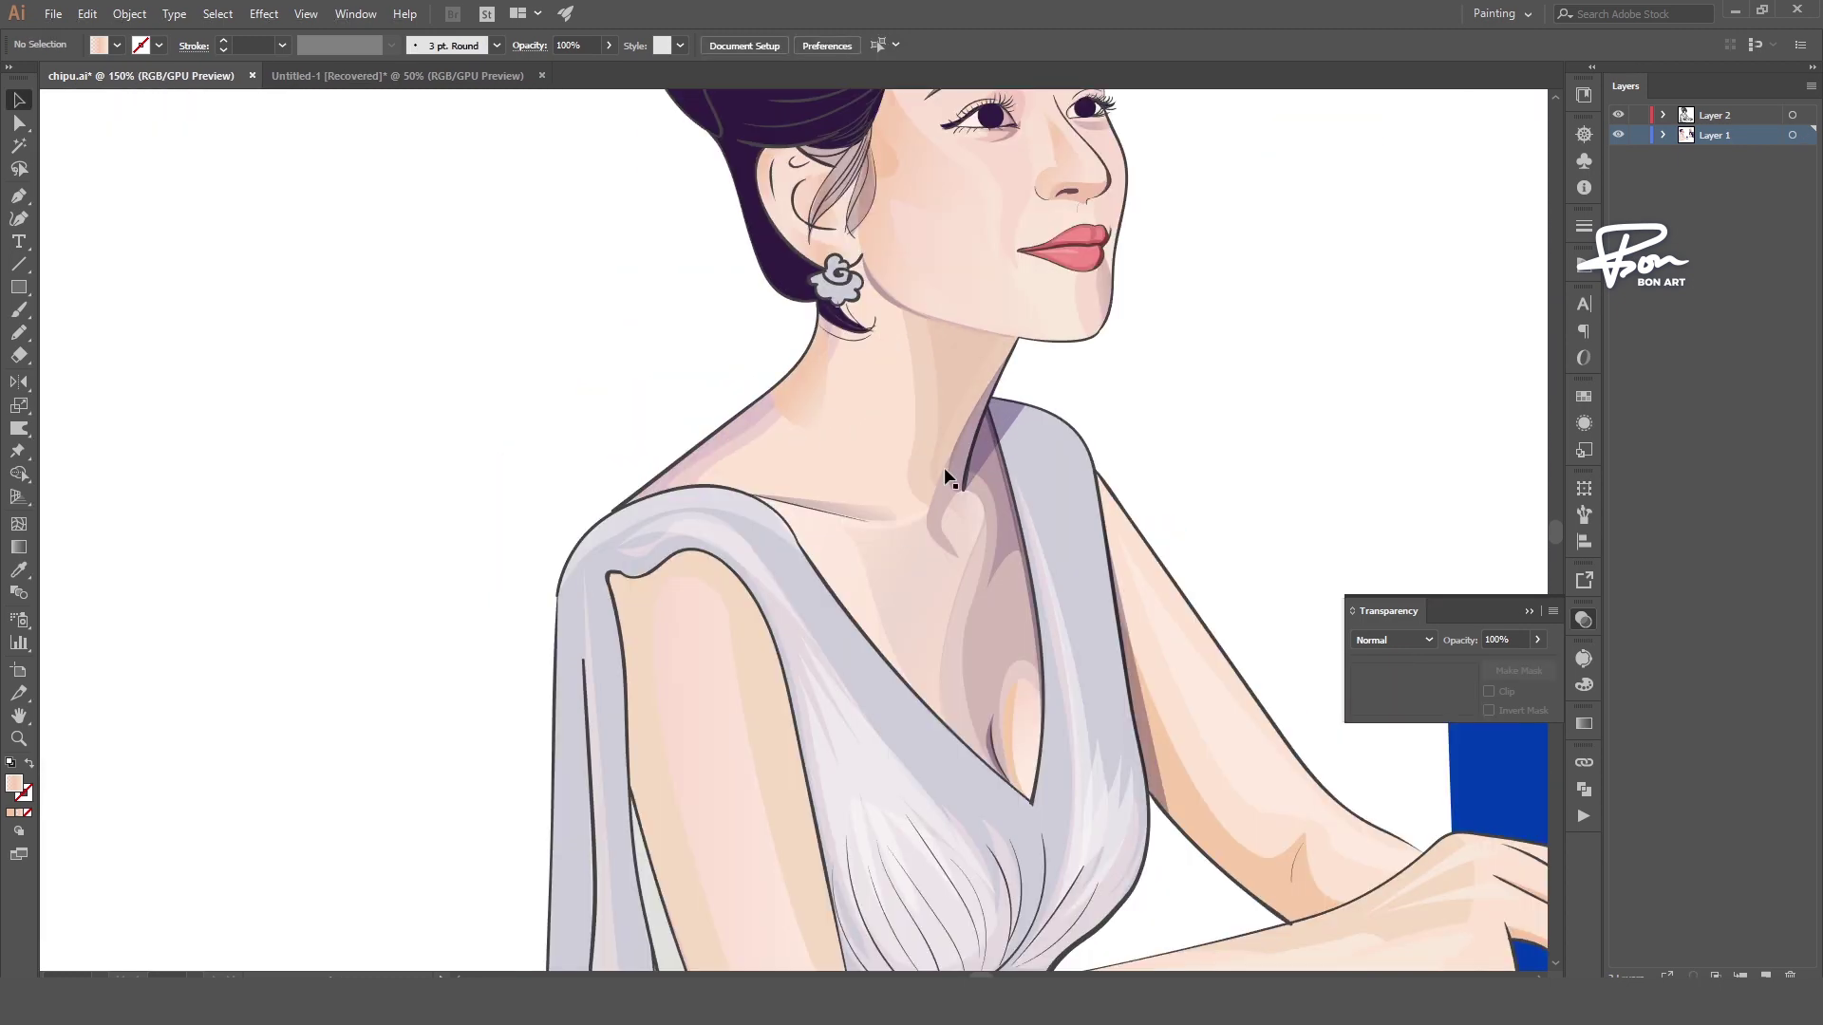
- Try blend modes on the neck shape, then give it the lavender palette colour
{"action": "left_click", "coordinate": [1392, 640]}
{"action": "left_click", "coordinate": [1401, 469]}
{"action": "scroll", "coordinate": [1395, 634], "scroll_direction": "down", "scroll_amount": 2}
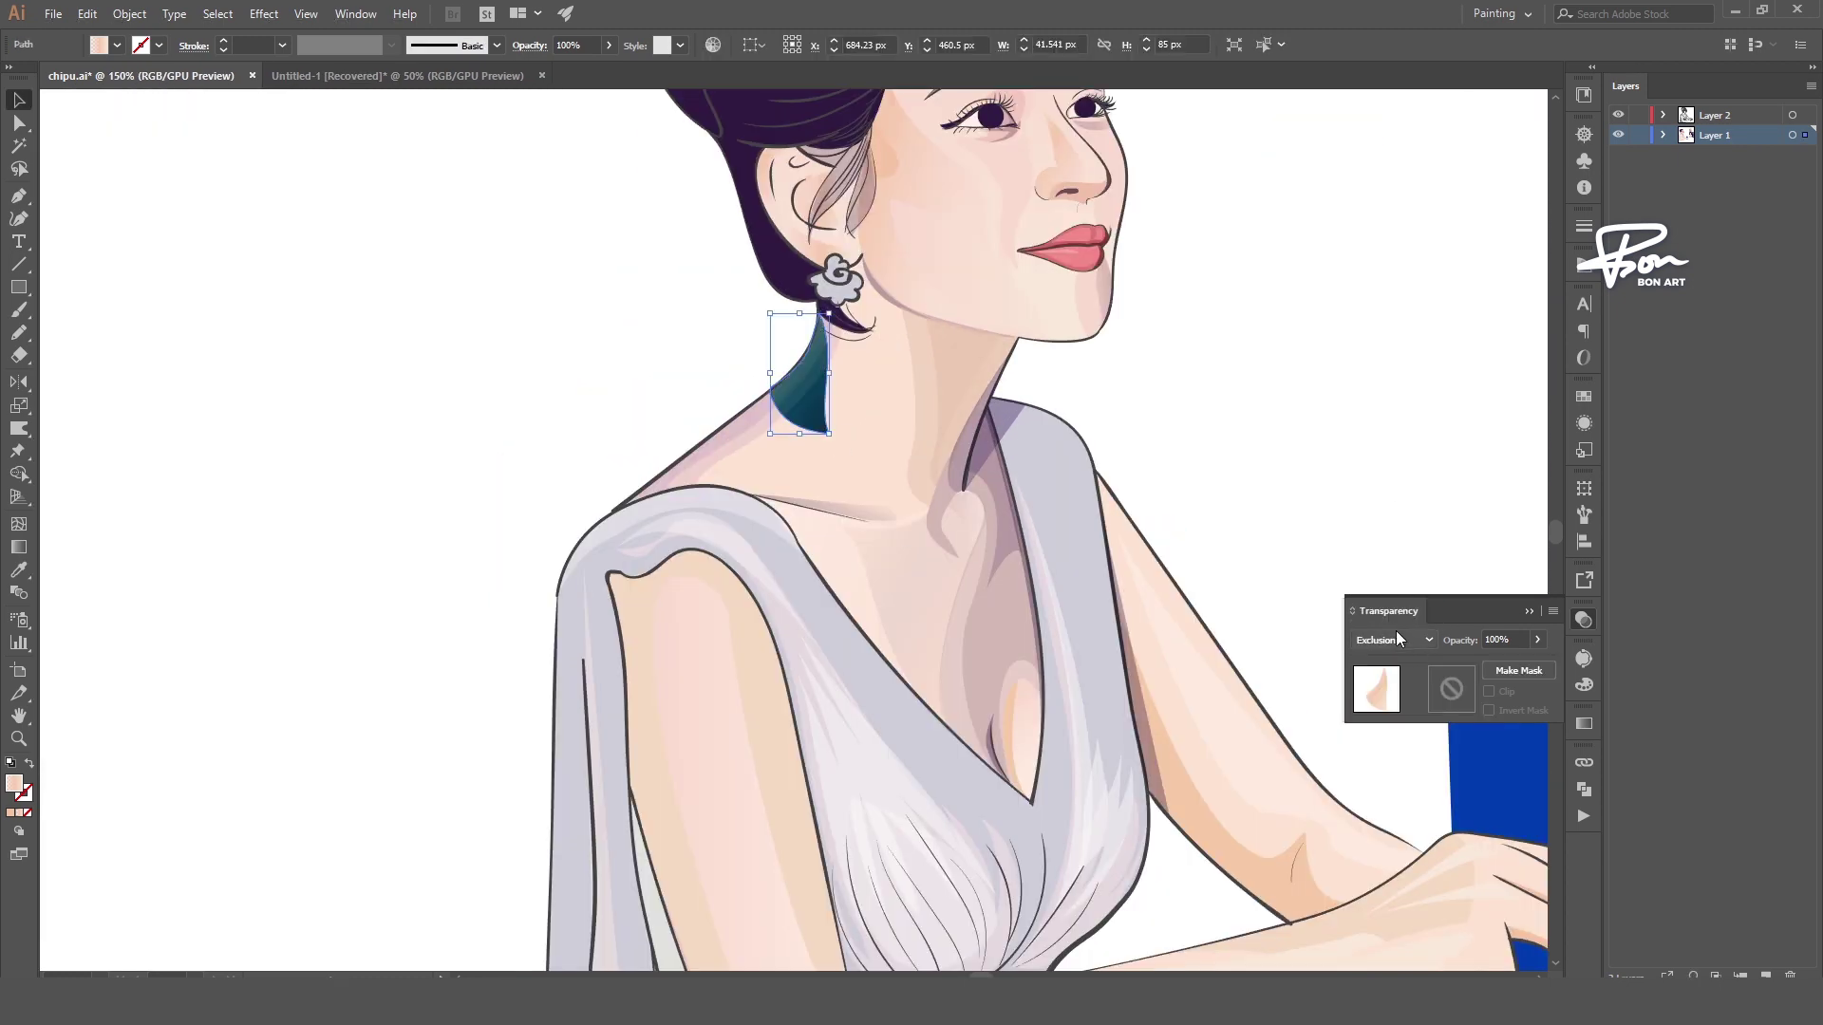
{"action": "scroll", "coordinate": [1392, 640], "scroll_direction": "up", "scroll_amount": 6}
{"action": "left_click", "coordinate": [1242, 475]}
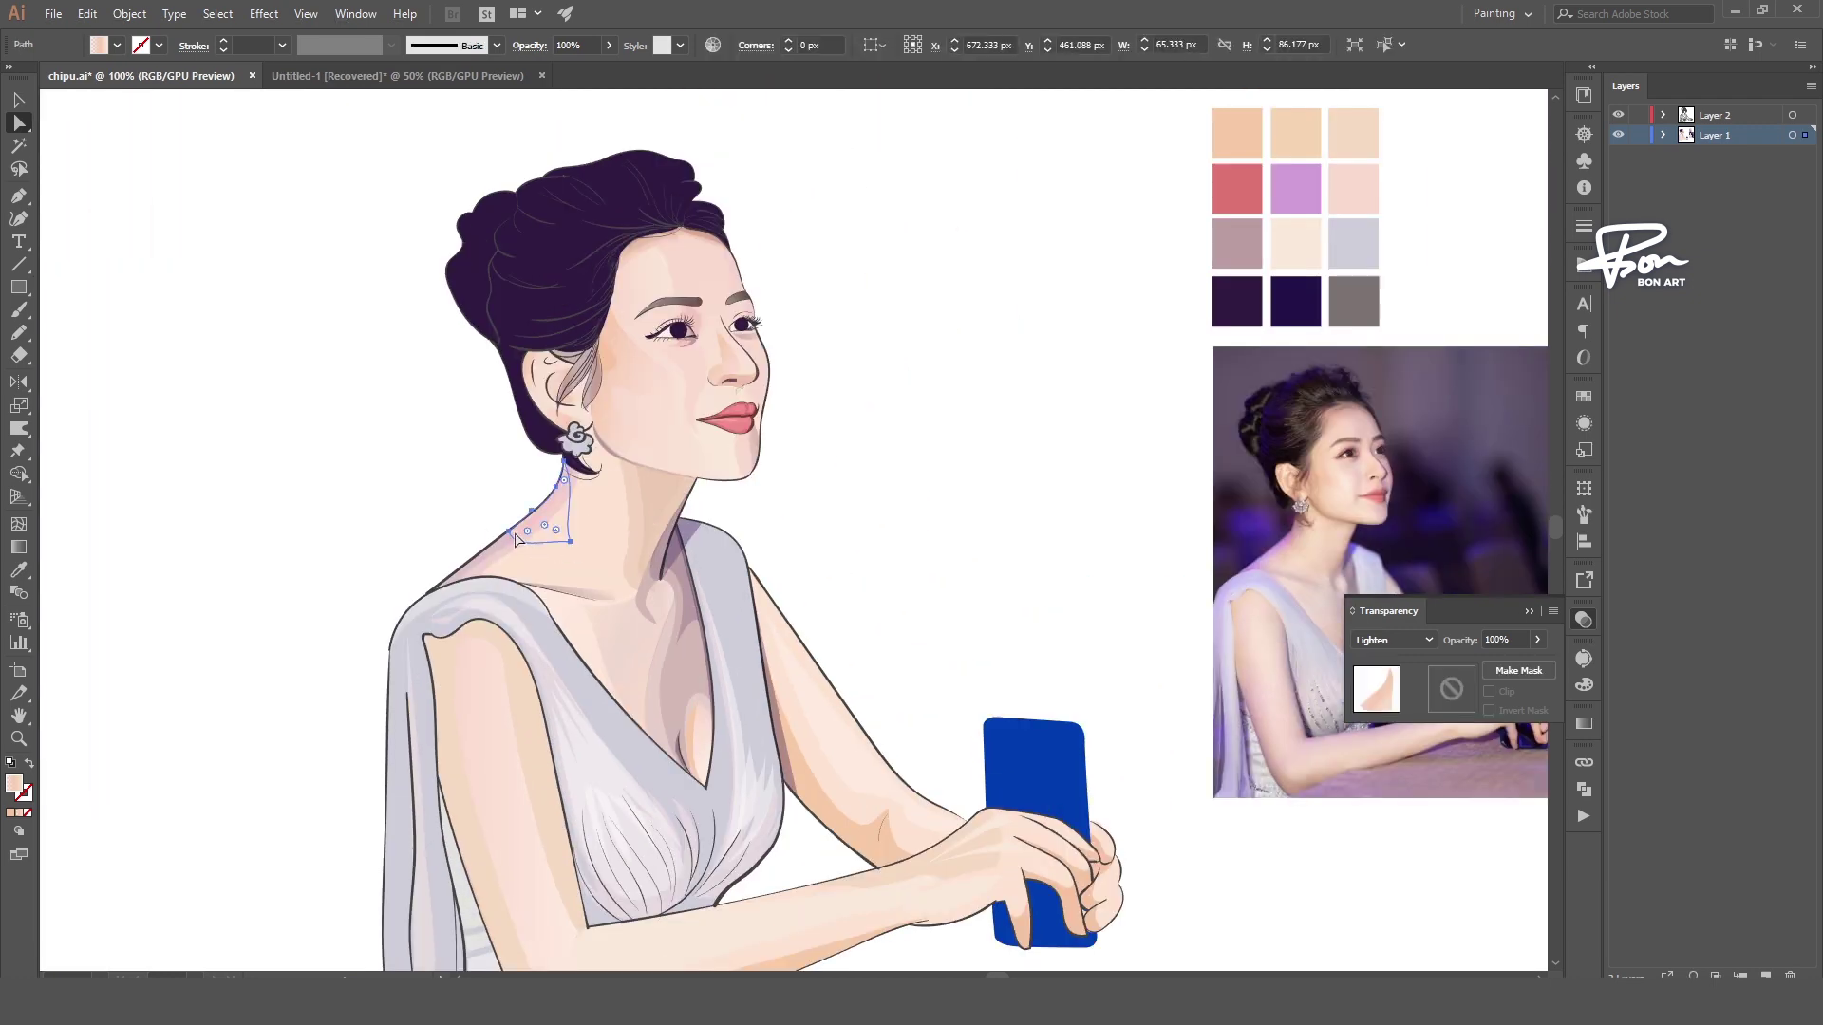
{"action": "left_click", "coordinate": [527, 537]}
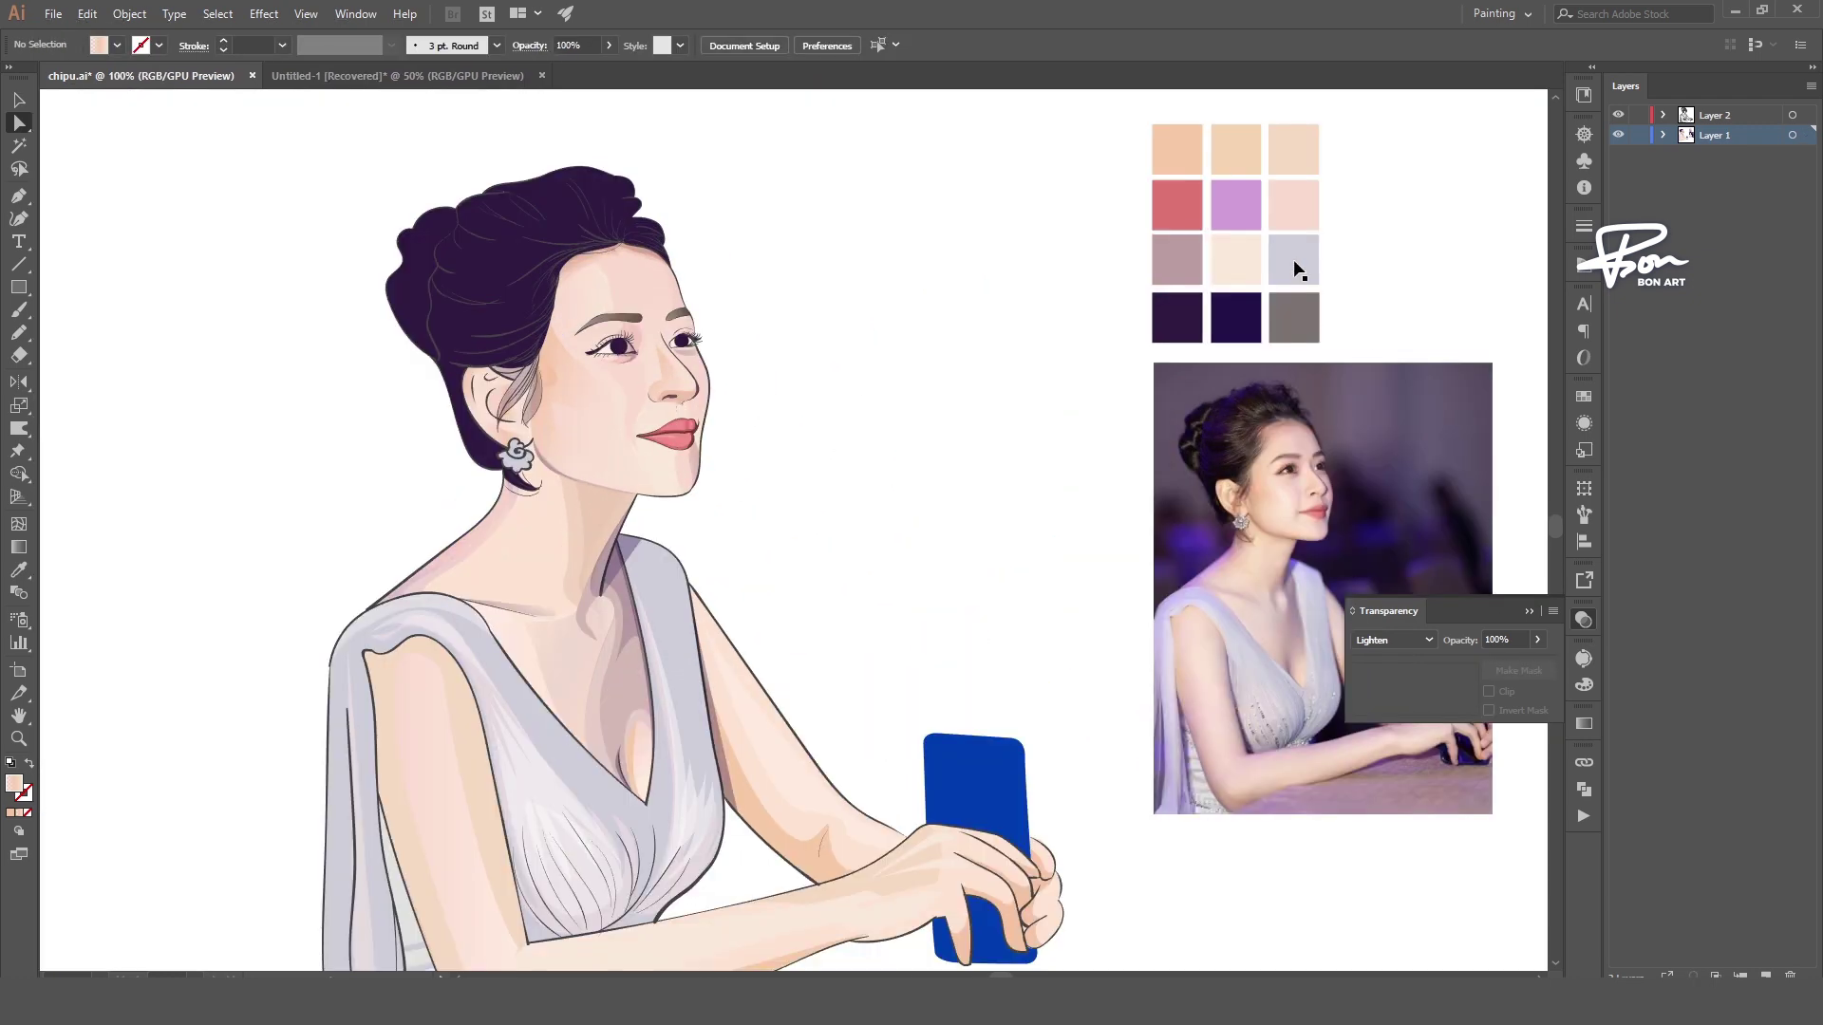
{"action": "left_click", "coordinate": [1293, 259]}
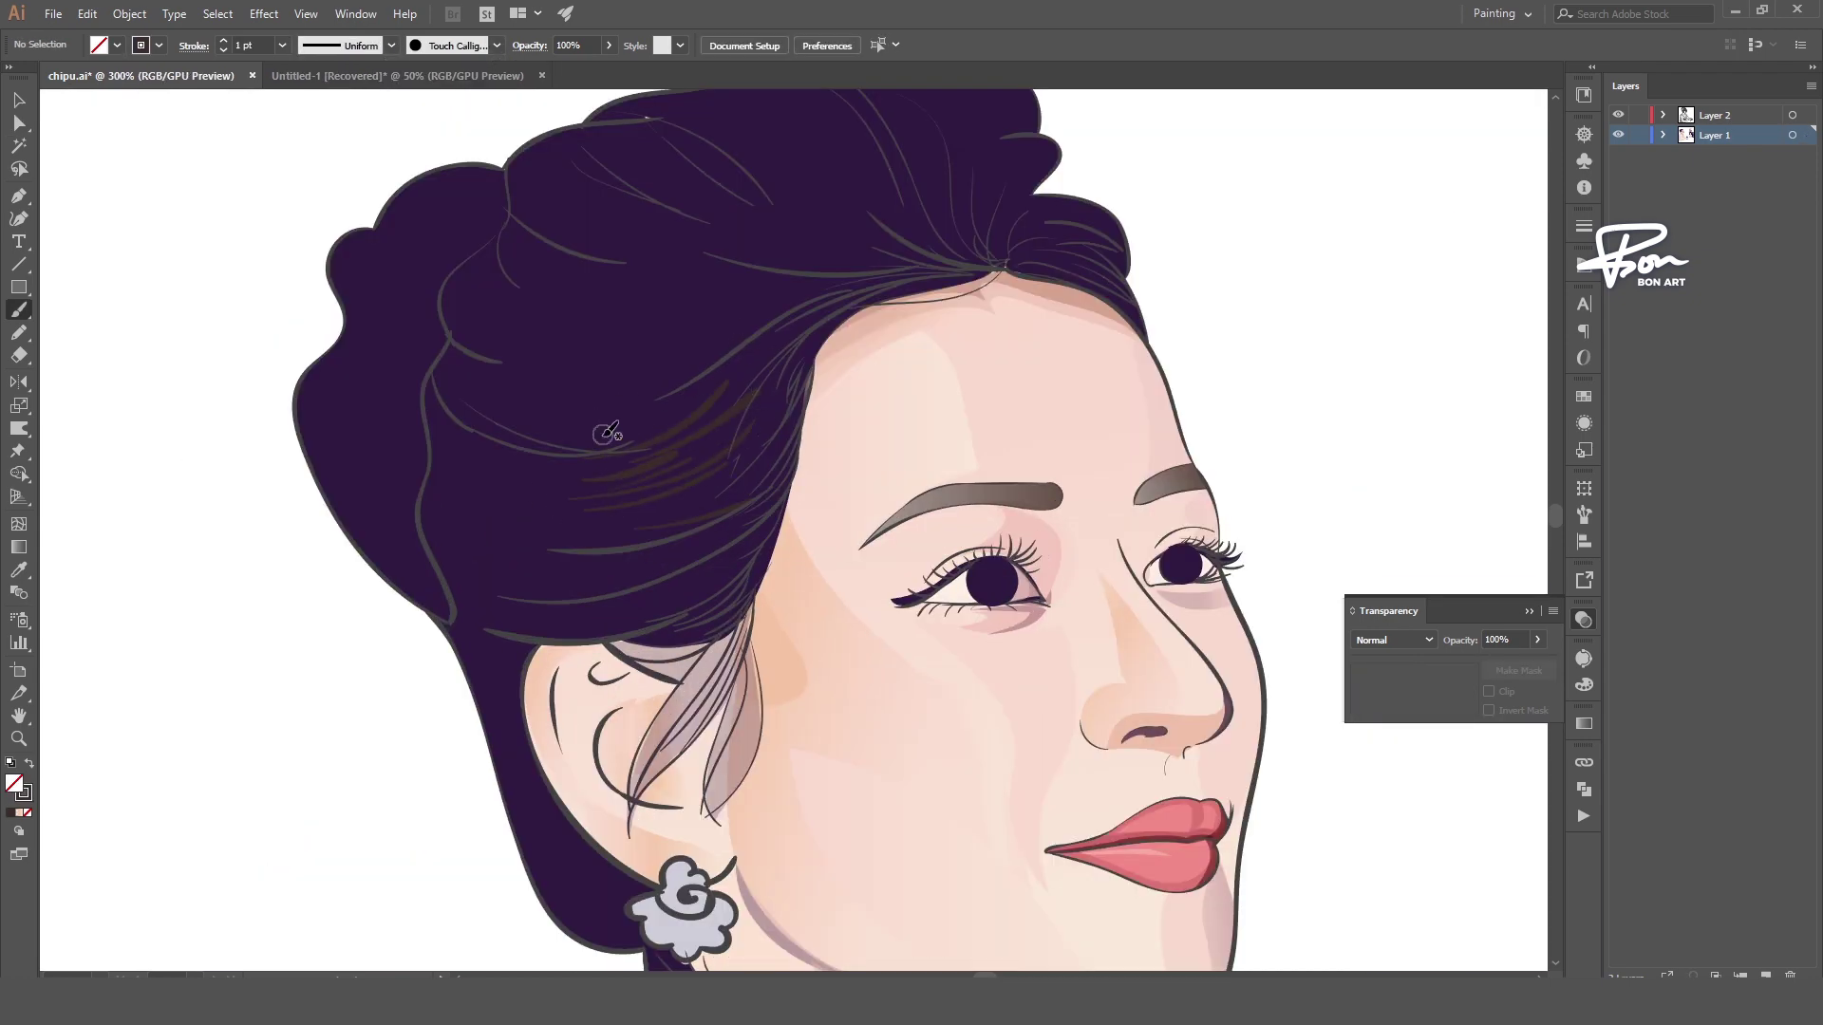
- Draw two curved hair strand shapes above the ear
{"action": "left_click", "coordinate": [485, 639]}
{"action": "left_click_drag", "start_coordinate": [529, 636], "coordinate": [560, 625]}
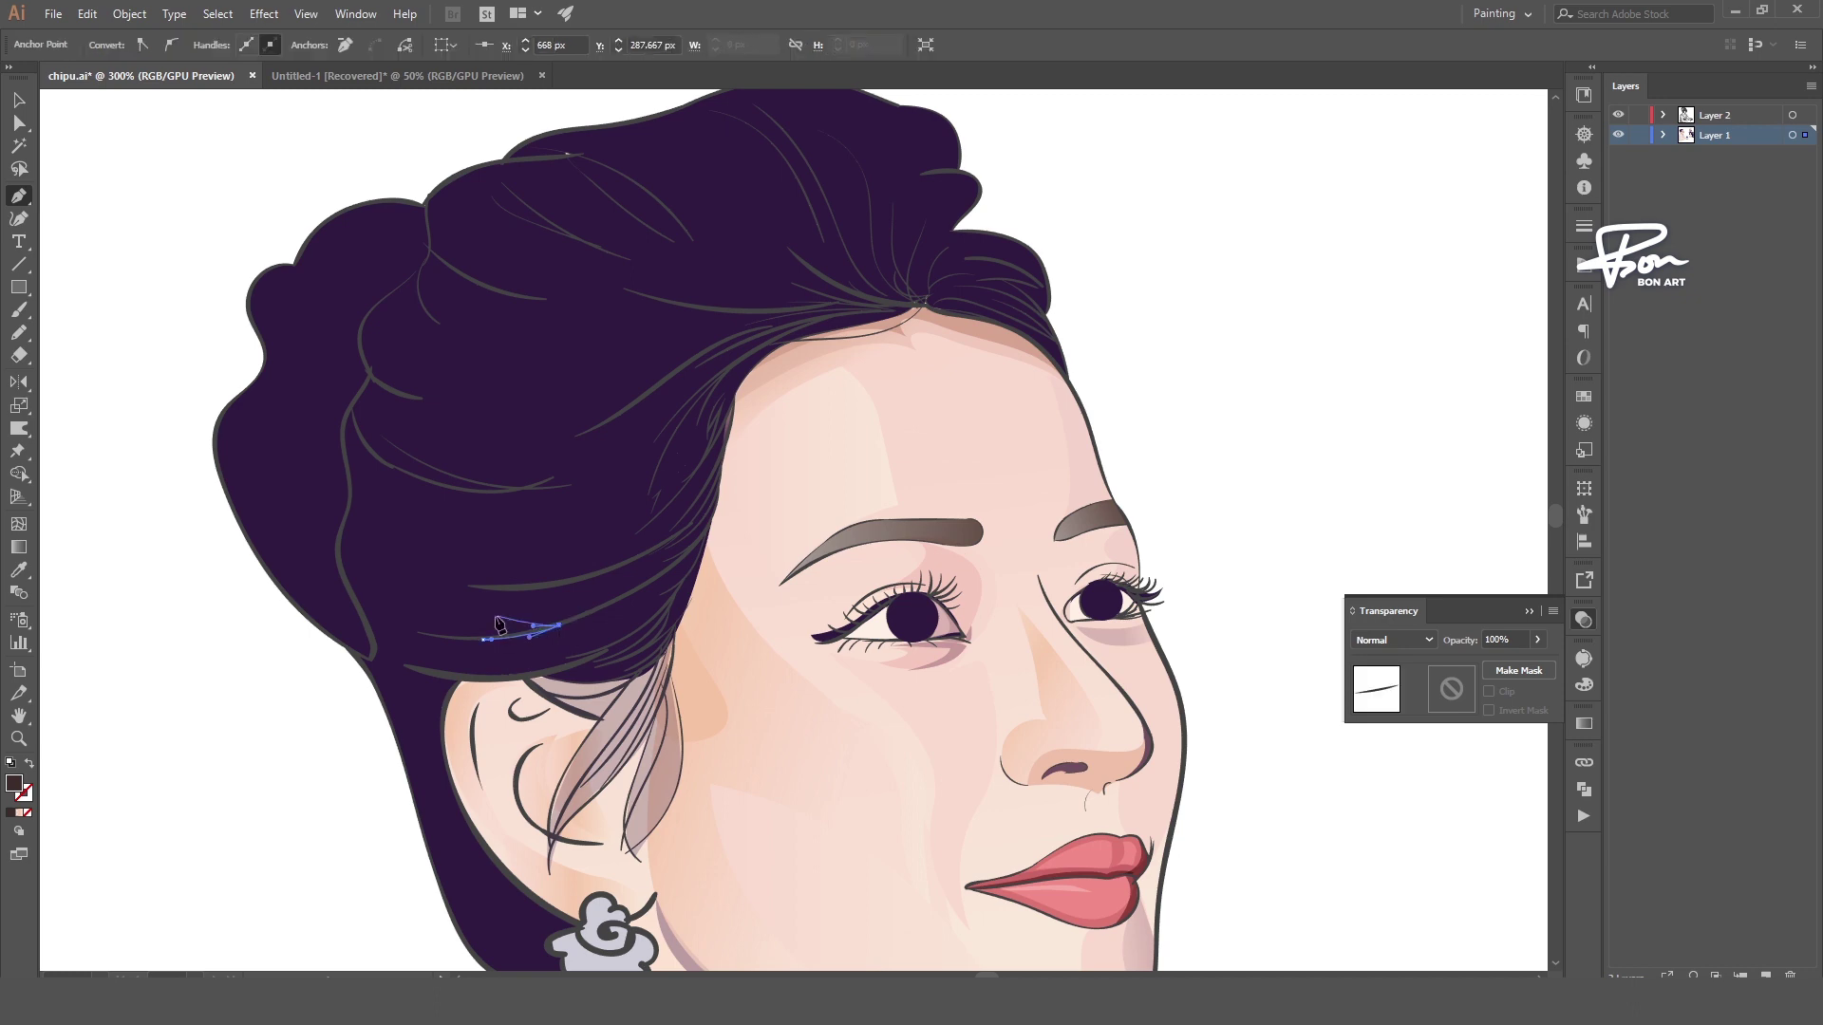
{"action": "left_click", "coordinate": [486, 640]}
{"action": "left_click", "coordinate": [560, 572]}
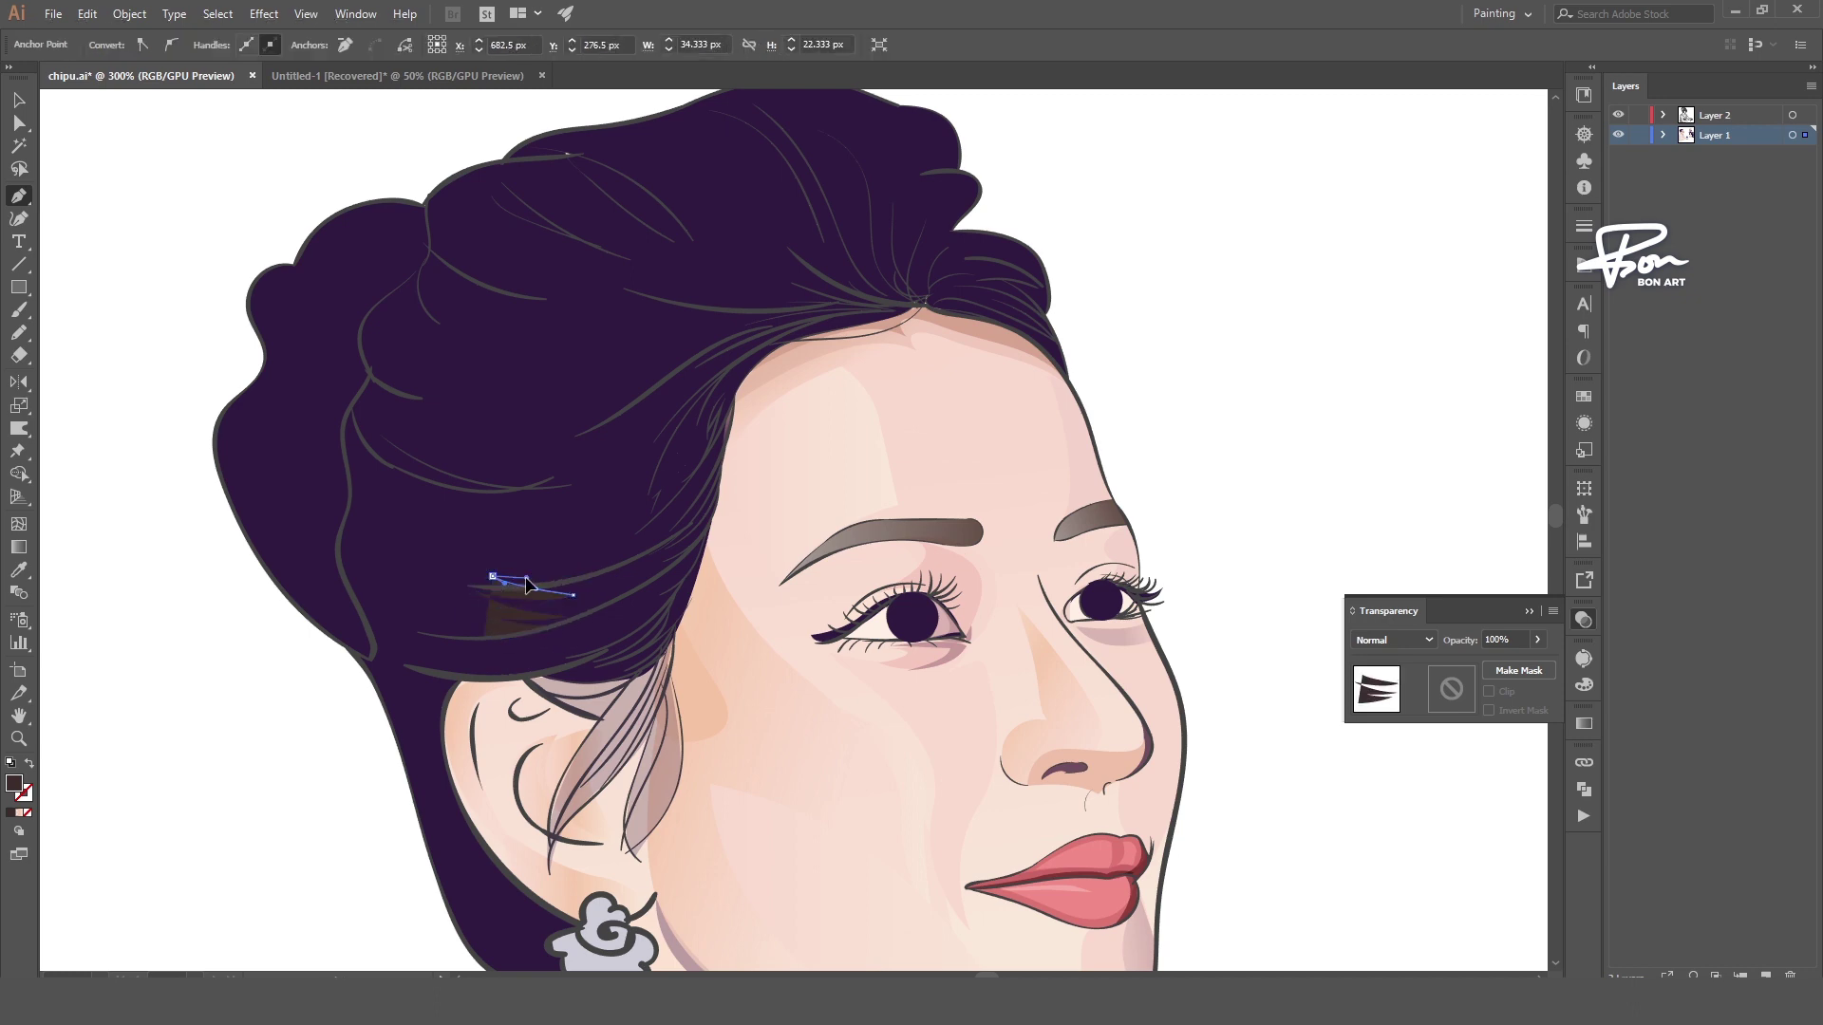
{"action": "left_click_drag", "start_coordinate": [493, 565], "coordinate": [453, 497]}
{"action": "left_click", "coordinate": [560, 573]}
- Draw a third curved strand shape higher in the hair
{"action": "left_click", "coordinate": [520, 539]}
{"action": "left_click", "coordinate": [560, 545]}
{"action": "left_click", "coordinate": [464, 513]}
{"action": "left_click", "coordinate": [515, 526]}
{"action": "left_click", "coordinate": [551, 531]}
{"action": "left_click_drag", "start_coordinate": [583, 515], "coordinate": [593, 505]}
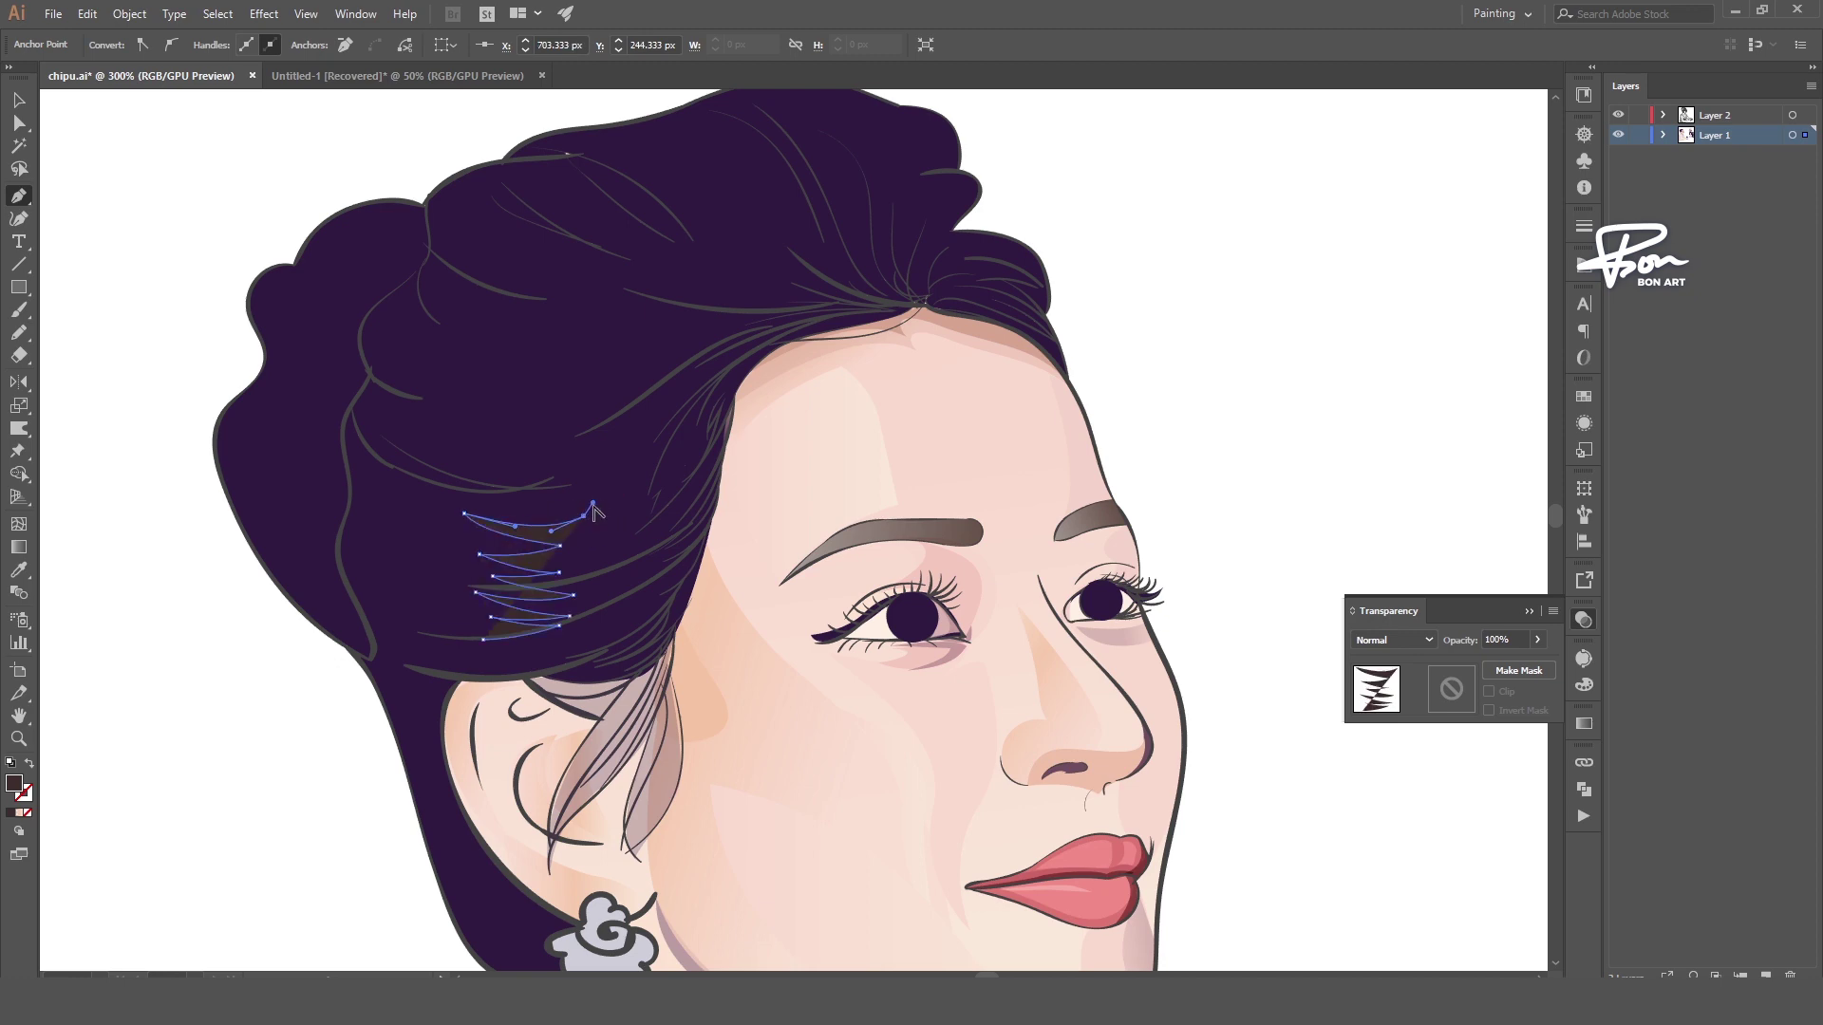
{"action": "left_click", "coordinate": [464, 514]}
- Draw a zigzag strand shape running down from the temple
{"action": "left_click", "coordinate": [594, 484]}
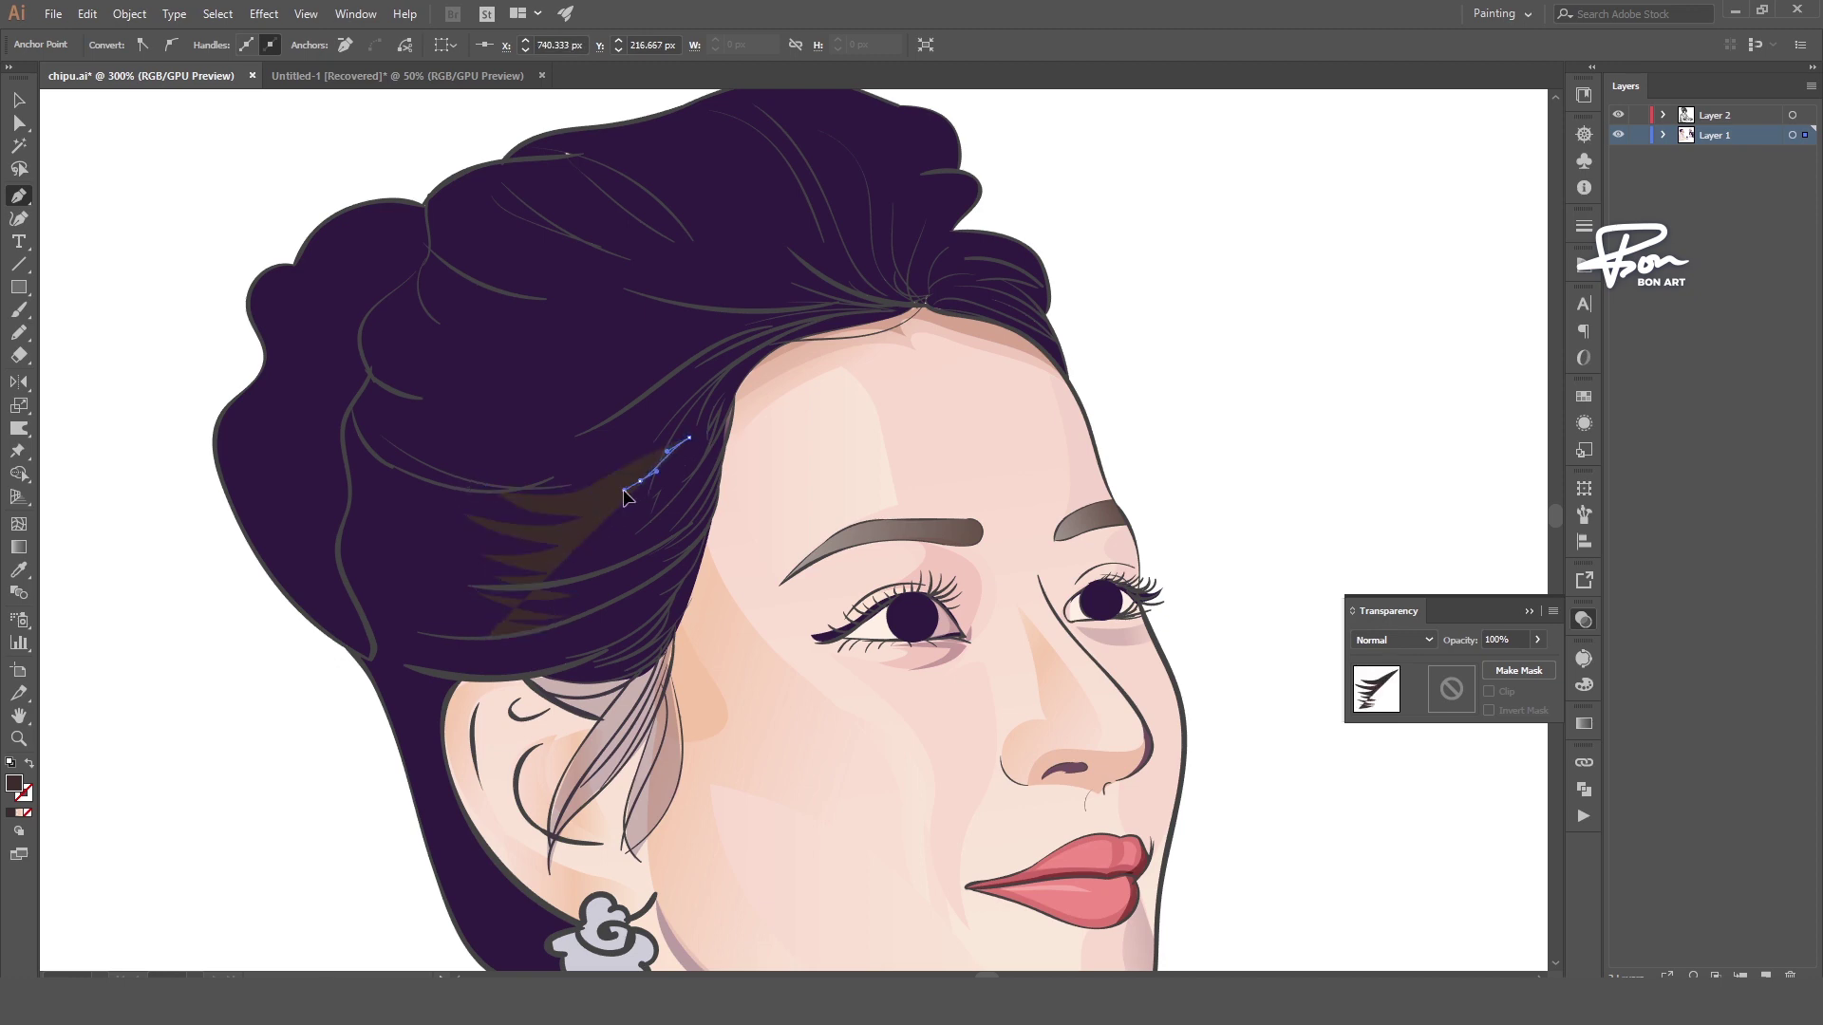
{"action": "left_click", "coordinate": [690, 437]}
{"action": "left_click", "coordinate": [685, 467]}
{"action": "left_click", "coordinate": [640, 481]}
{"action": "left_click", "coordinate": [625, 522]}
{"action": "left_click", "coordinate": [689, 504]}
{"action": "left_click", "coordinate": [606, 558]}
{"action": "left_click", "coordinate": [687, 546]}
{"action": "left_click", "coordinate": [628, 584]}
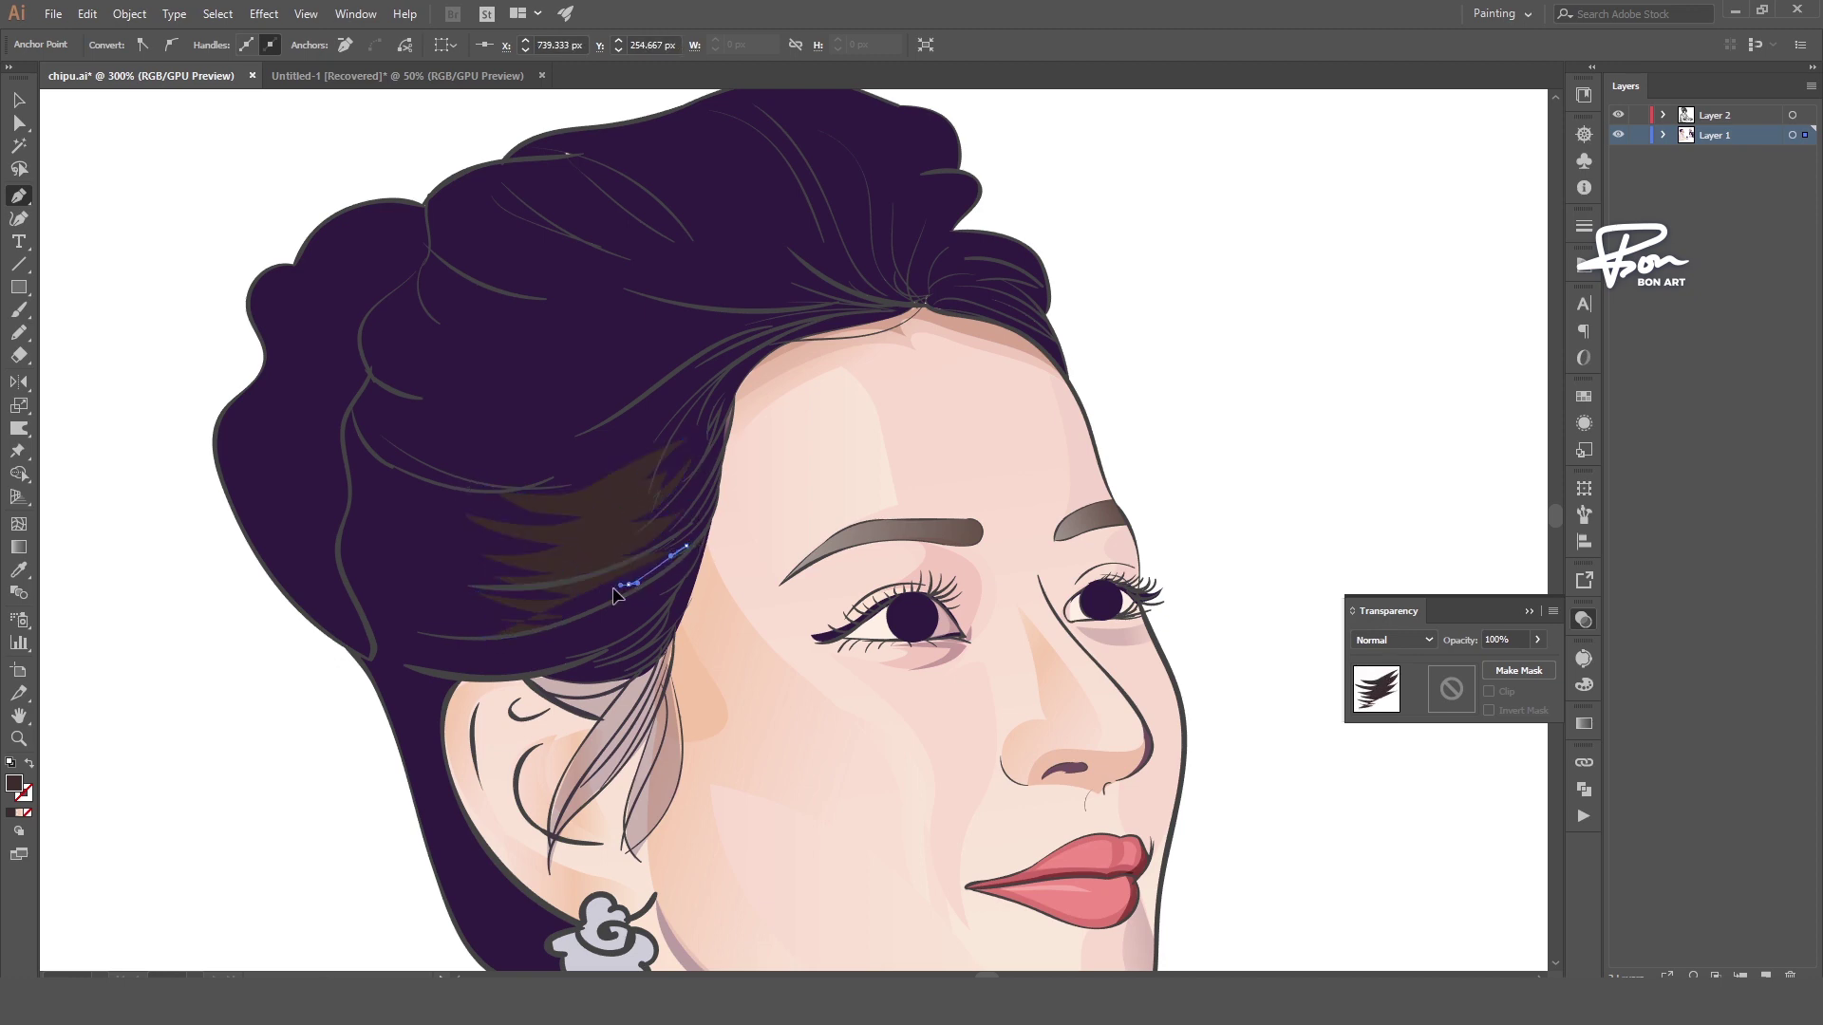
{"action": "key", "text": "v"}
- Sample dark purple from the reference photo and confirm it as the strands' fill
{"action": "key", "text": "ctrl+minus"}
{"action": "key", "text": "ctrl+minus"}
{"action": "key", "text": "i"}
{"action": "left_click", "coordinate": [1368, 516]}
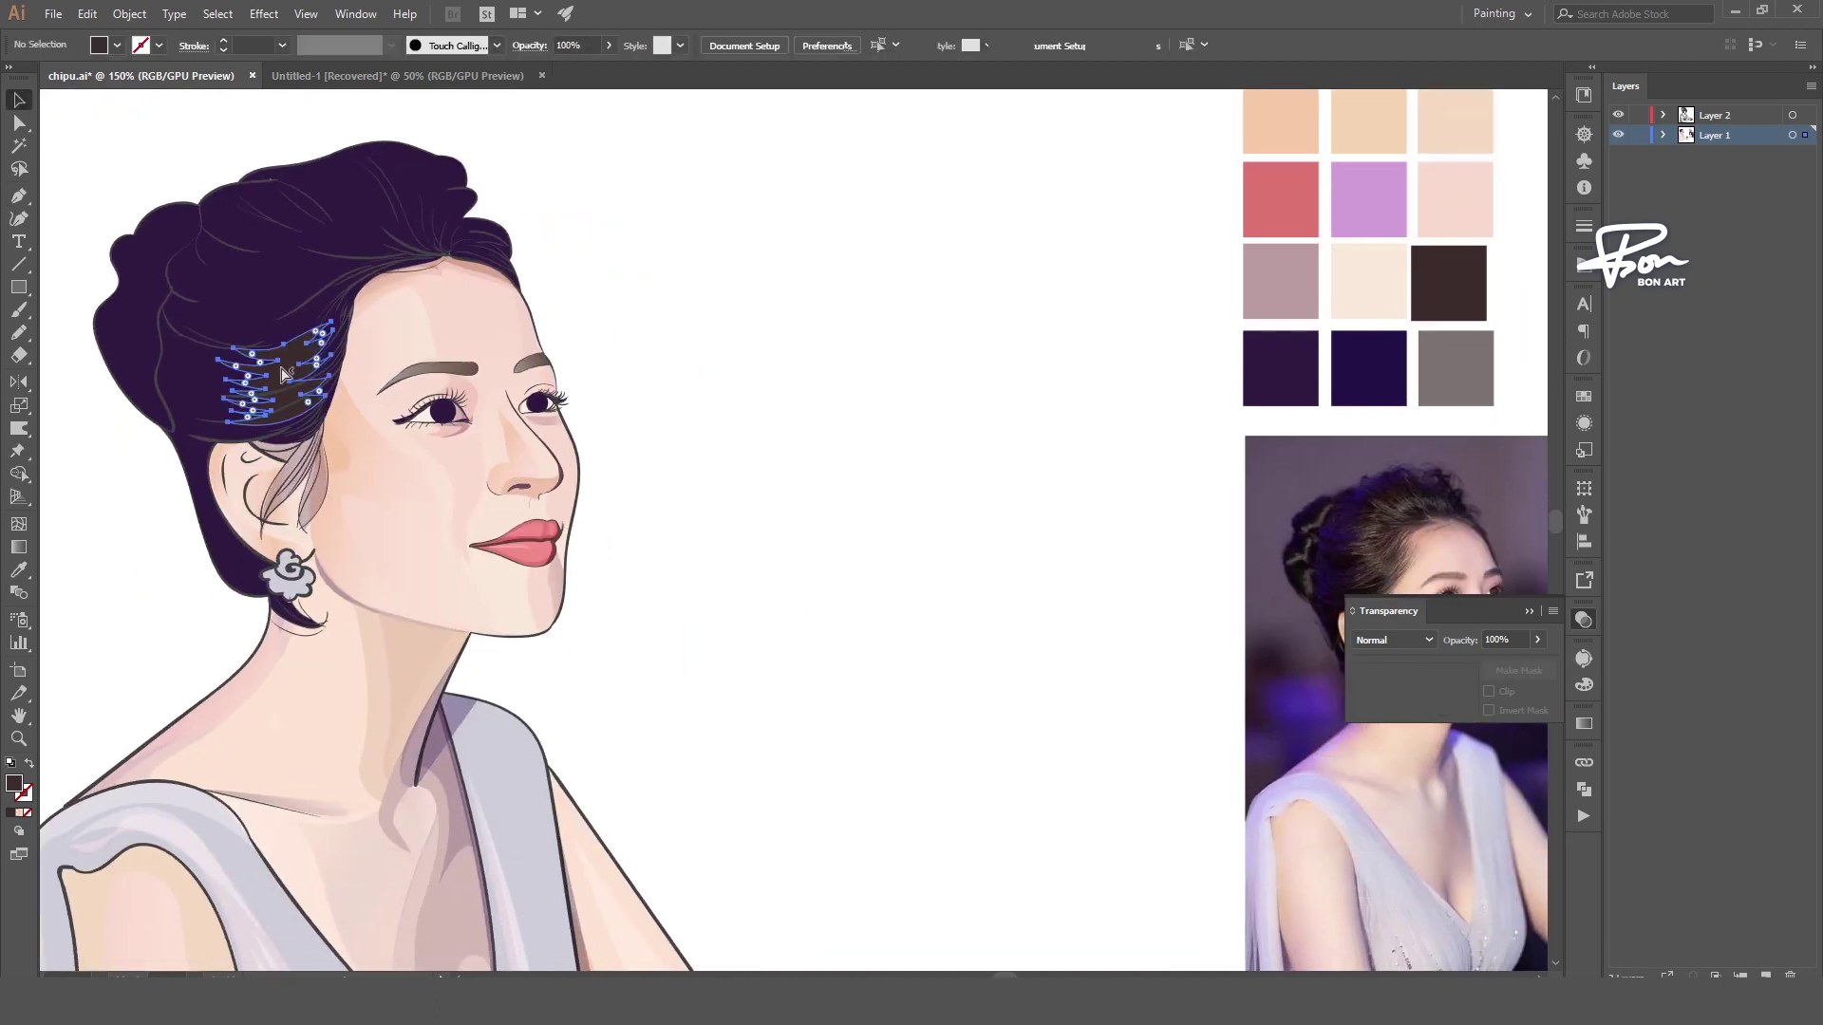
{"action": "left_click", "coordinate": [1370, 517]}
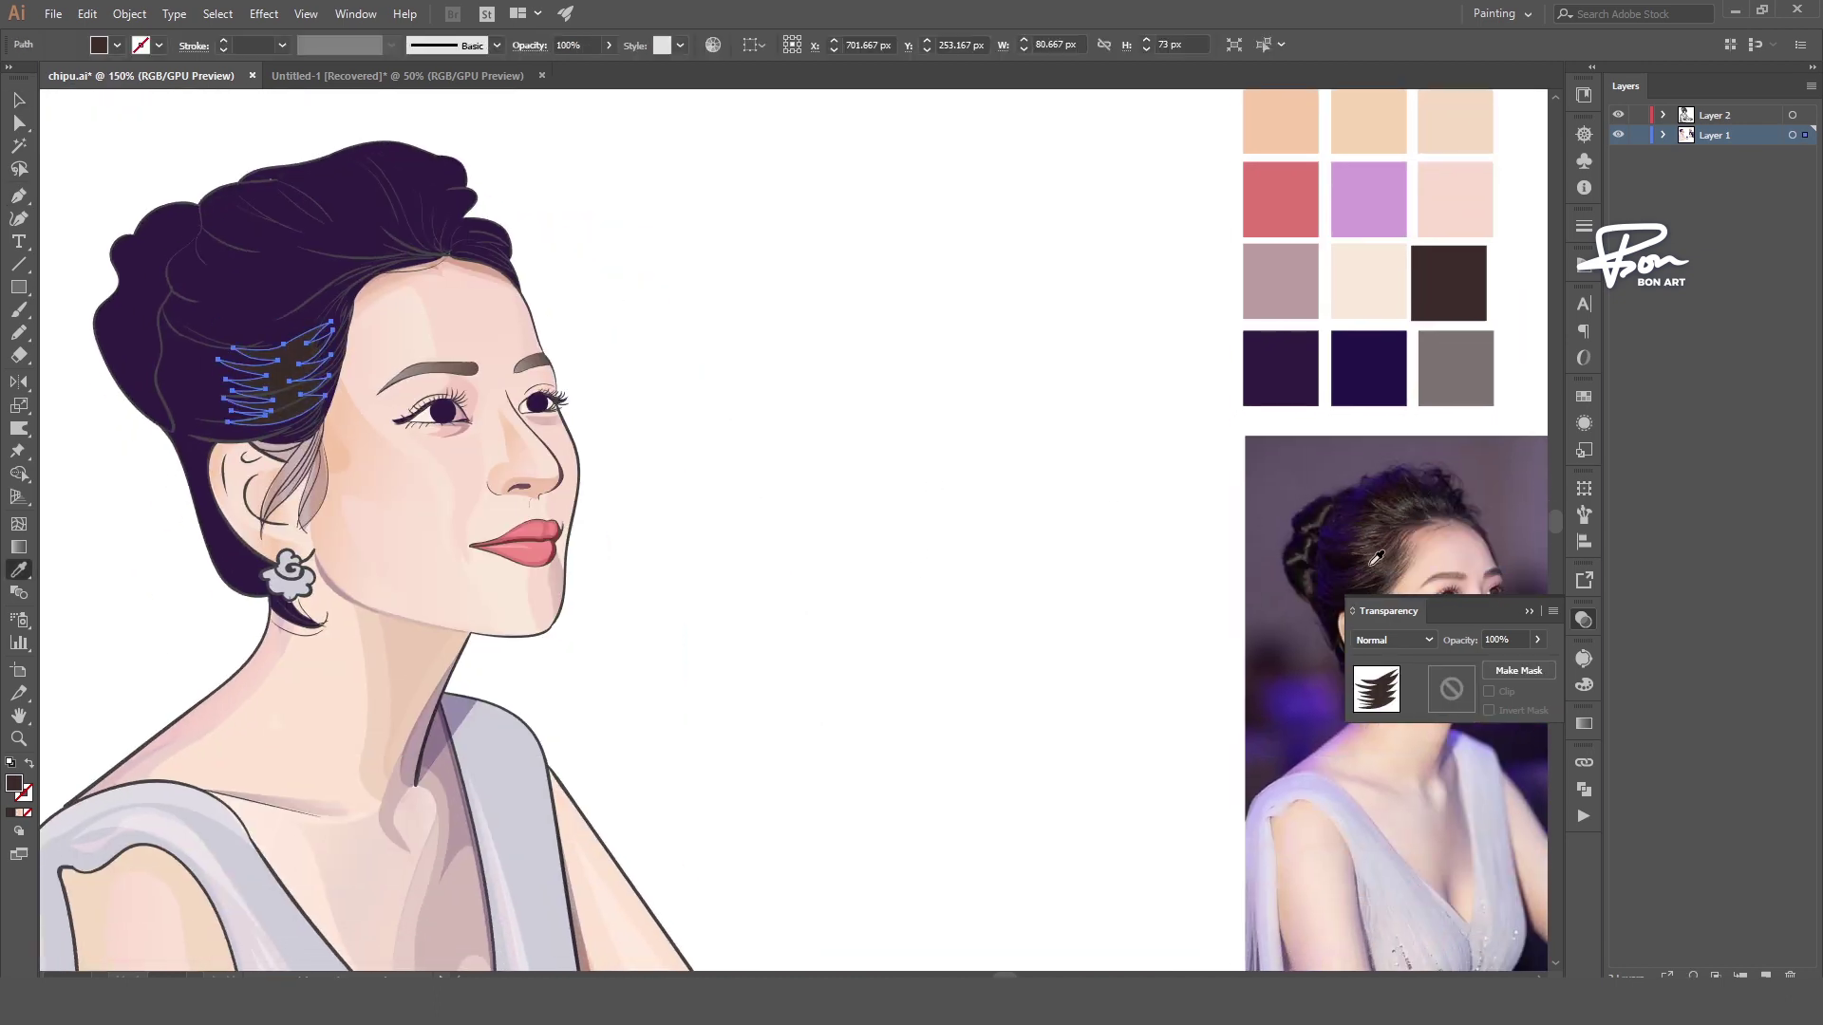
{"action": "double_click", "coordinate": [14, 783]}
{"action": "left_click", "coordinate": [1160, 253]}
- Zoom in on the hair, check a strand, and add freehand Pencil strands
{"action": "key", "text": "v"}
{"action": "left_click", "coordinate": [659, 317]}
{"action": "left_click_drag", "start_coordinate": [700, 411], "coordinate": [633, 367]}
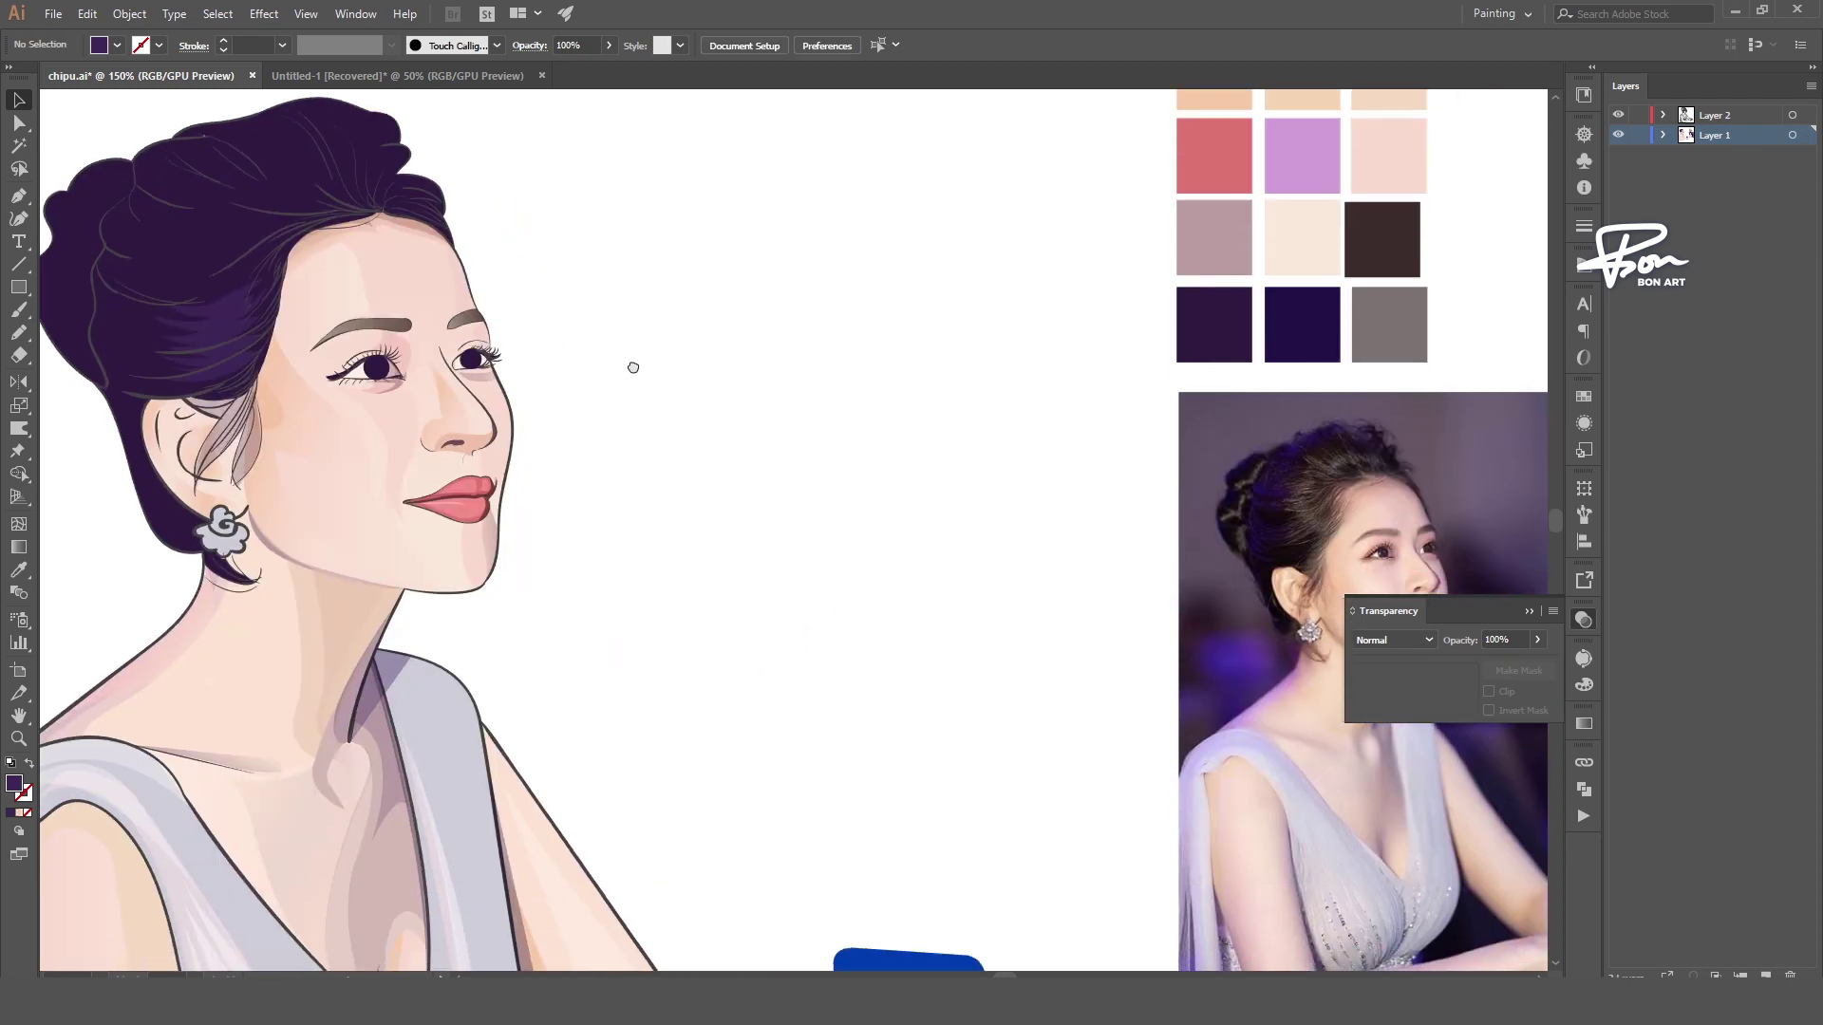
{"action": "key", "text": "ctrl+plus"}
{"action": "key", "text": "ctrl+plus"}
{"action": "key", "text": "a"}
{"action": "left_click", "coordinate": [488, 524]}
{"action": "key", "text": "ctrl+shift+a"}
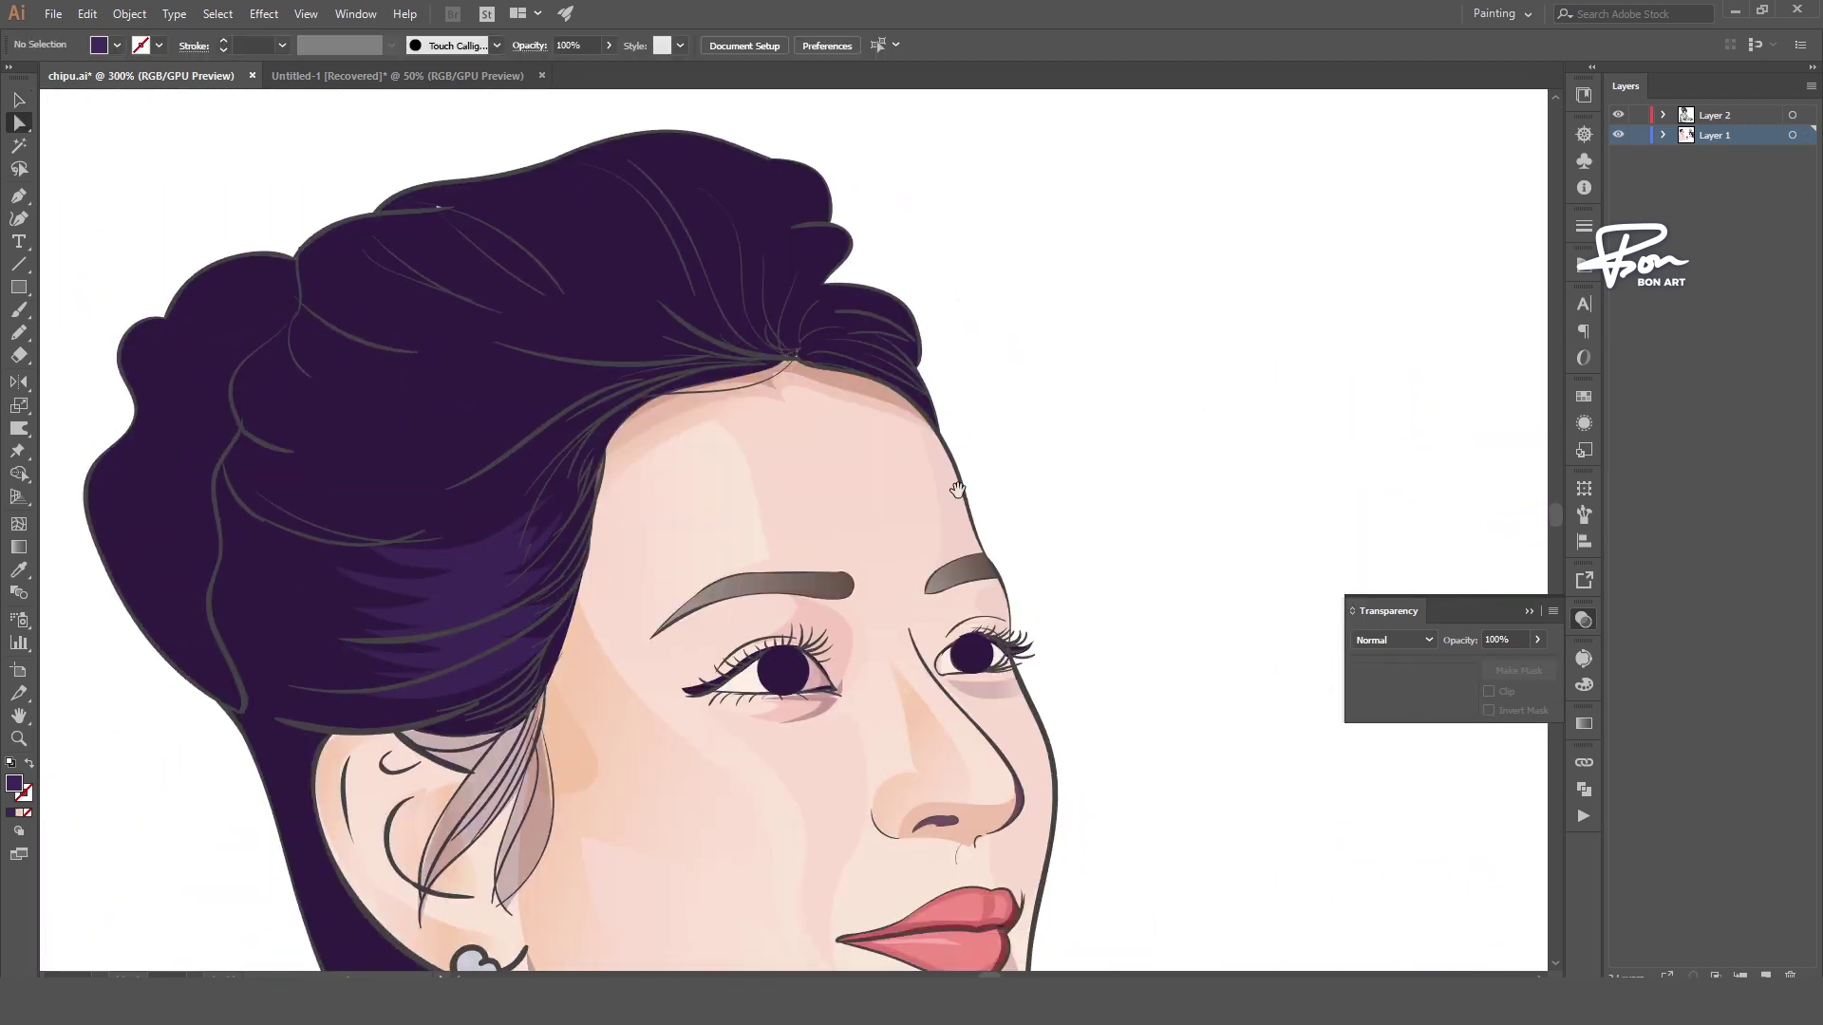
{"action": "left_click_drag", "start_coordinate": [957, 489], "coordinate": [977, 486]}
{"action": "key", "text": "n"}
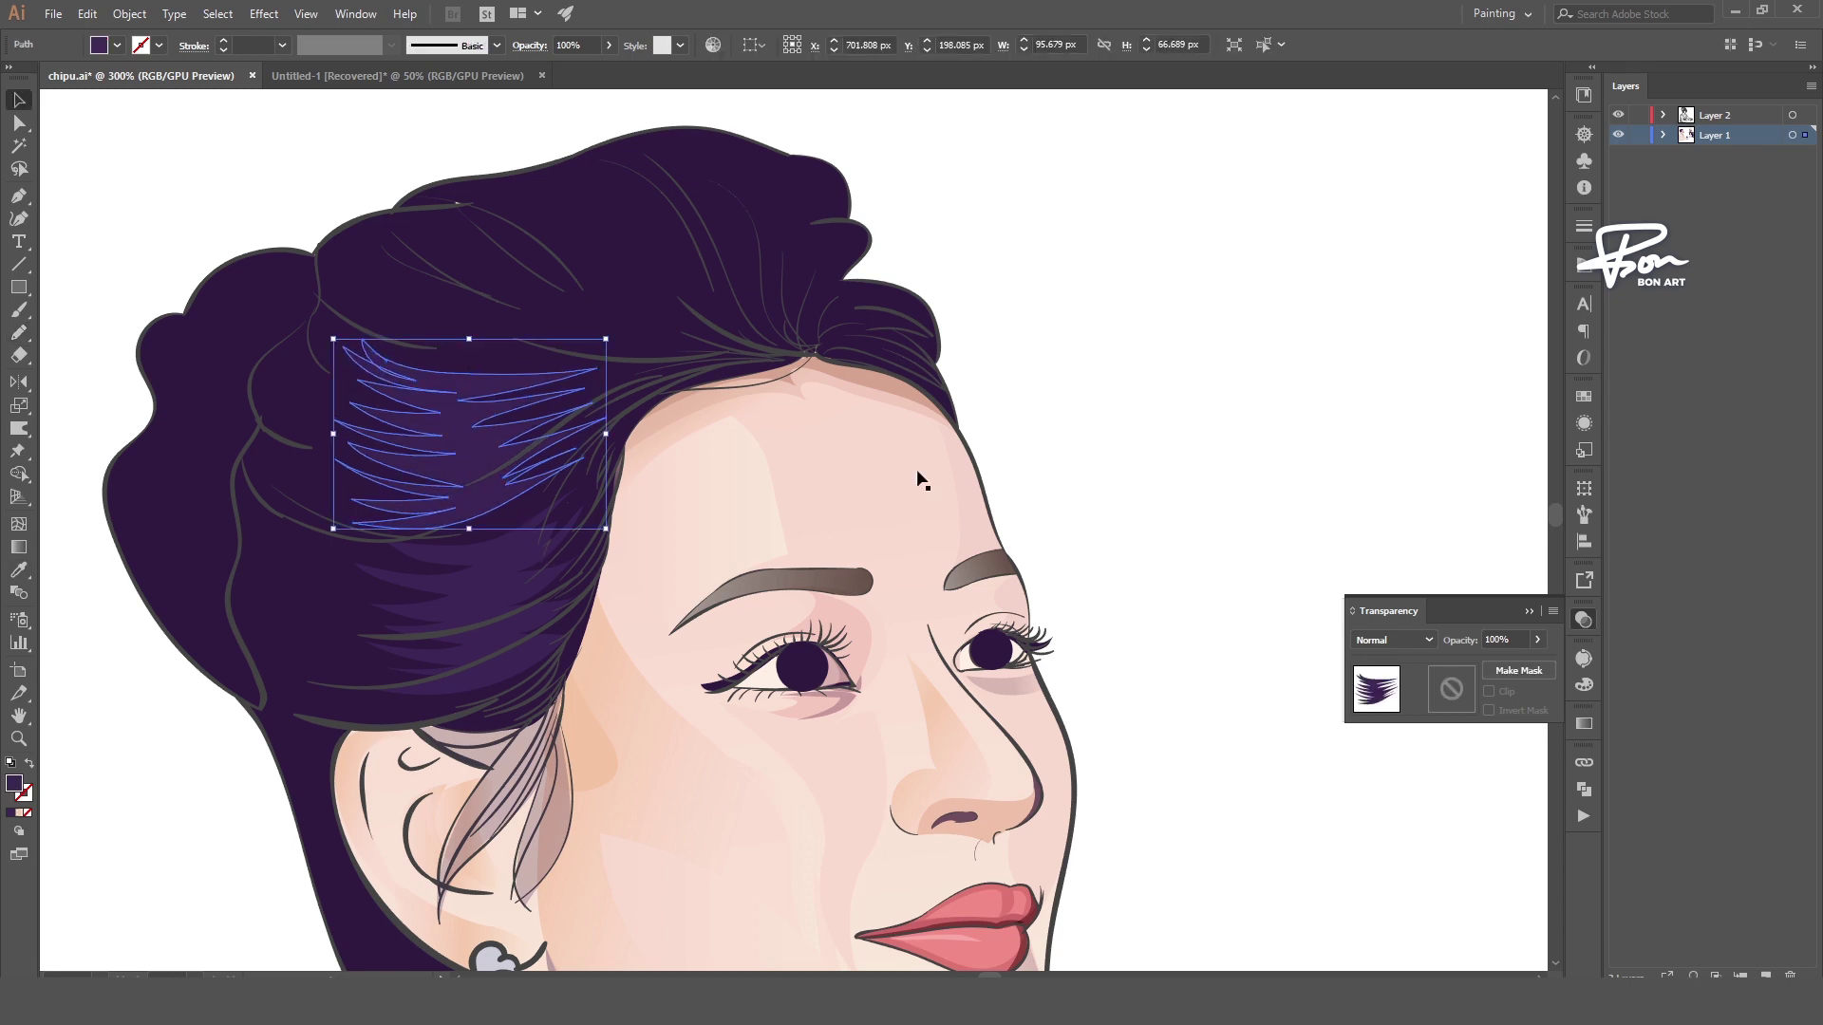
{"action": "key", "text": "ctrl+shift+a"}
{"action": "scroll", "coordinate": [599, 434], "scroll_direction": "up", "scroll_amount": 2}
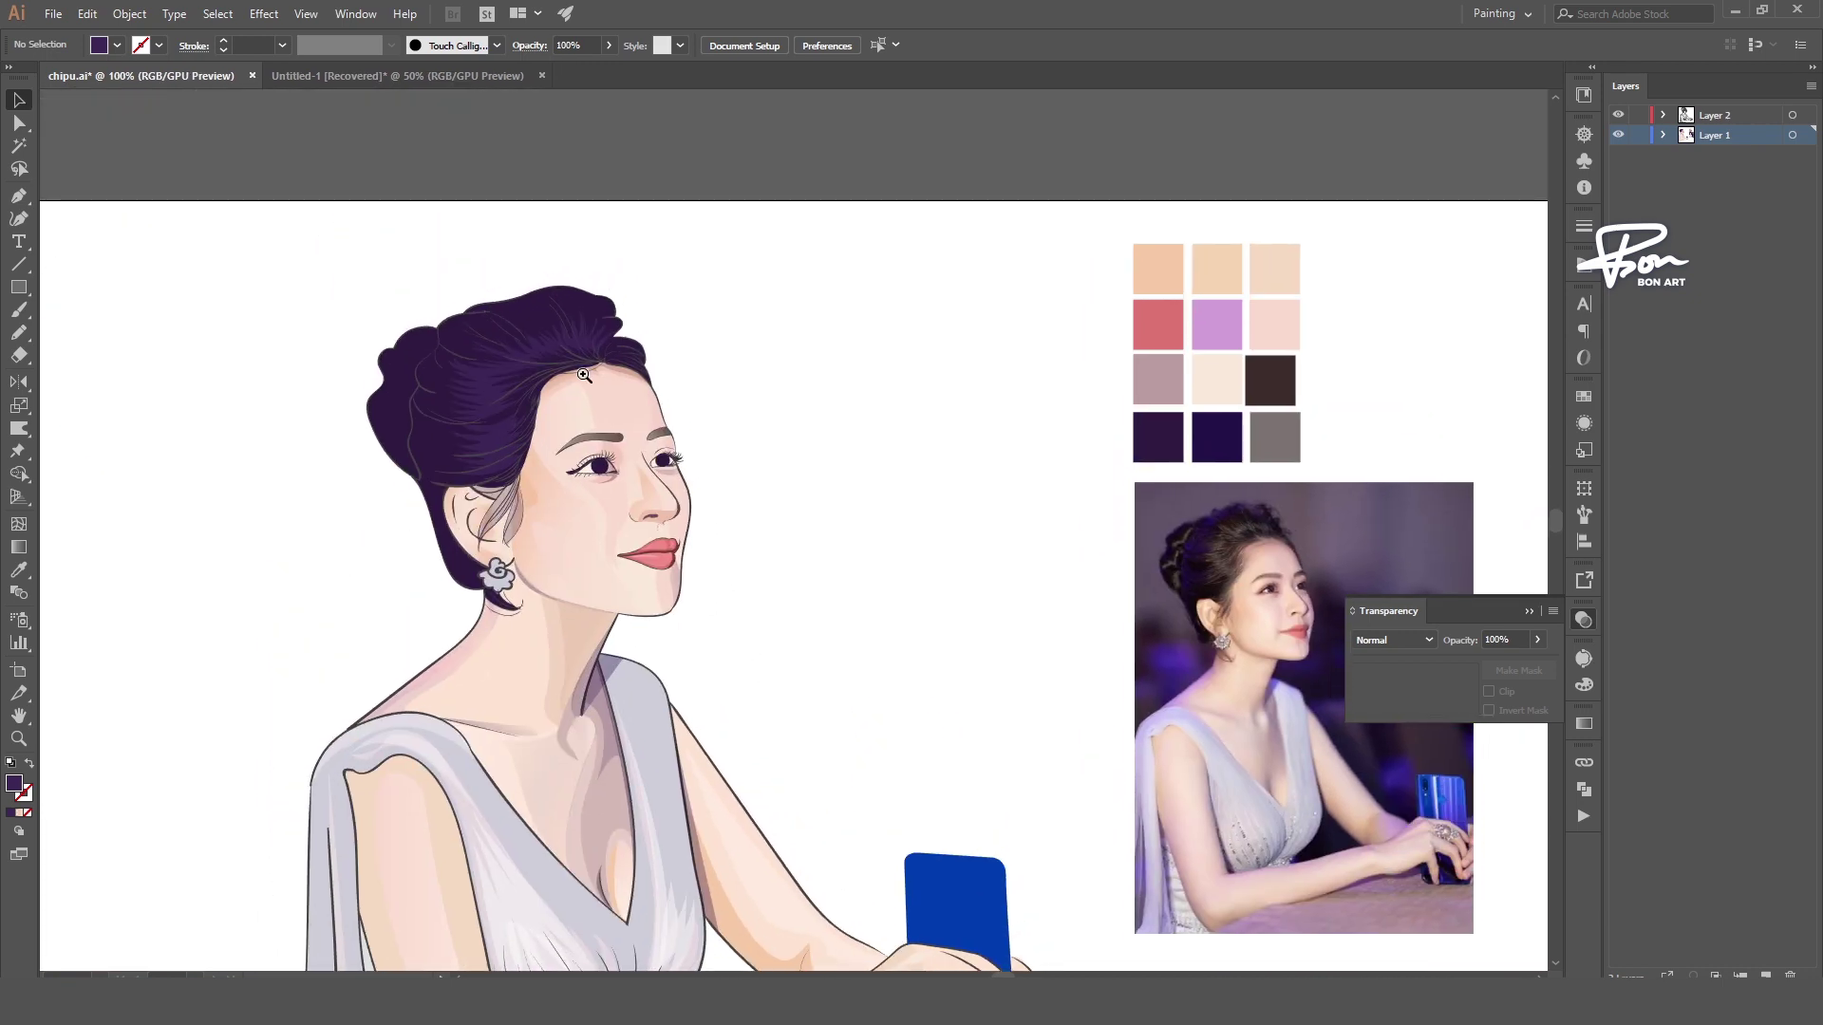
- Pencil-draw a wavy strand in the hair and give it the purple fill
{"action": "left_click_drag", "start_coordinate": [584, 376], "coordinate": [808, 584]}
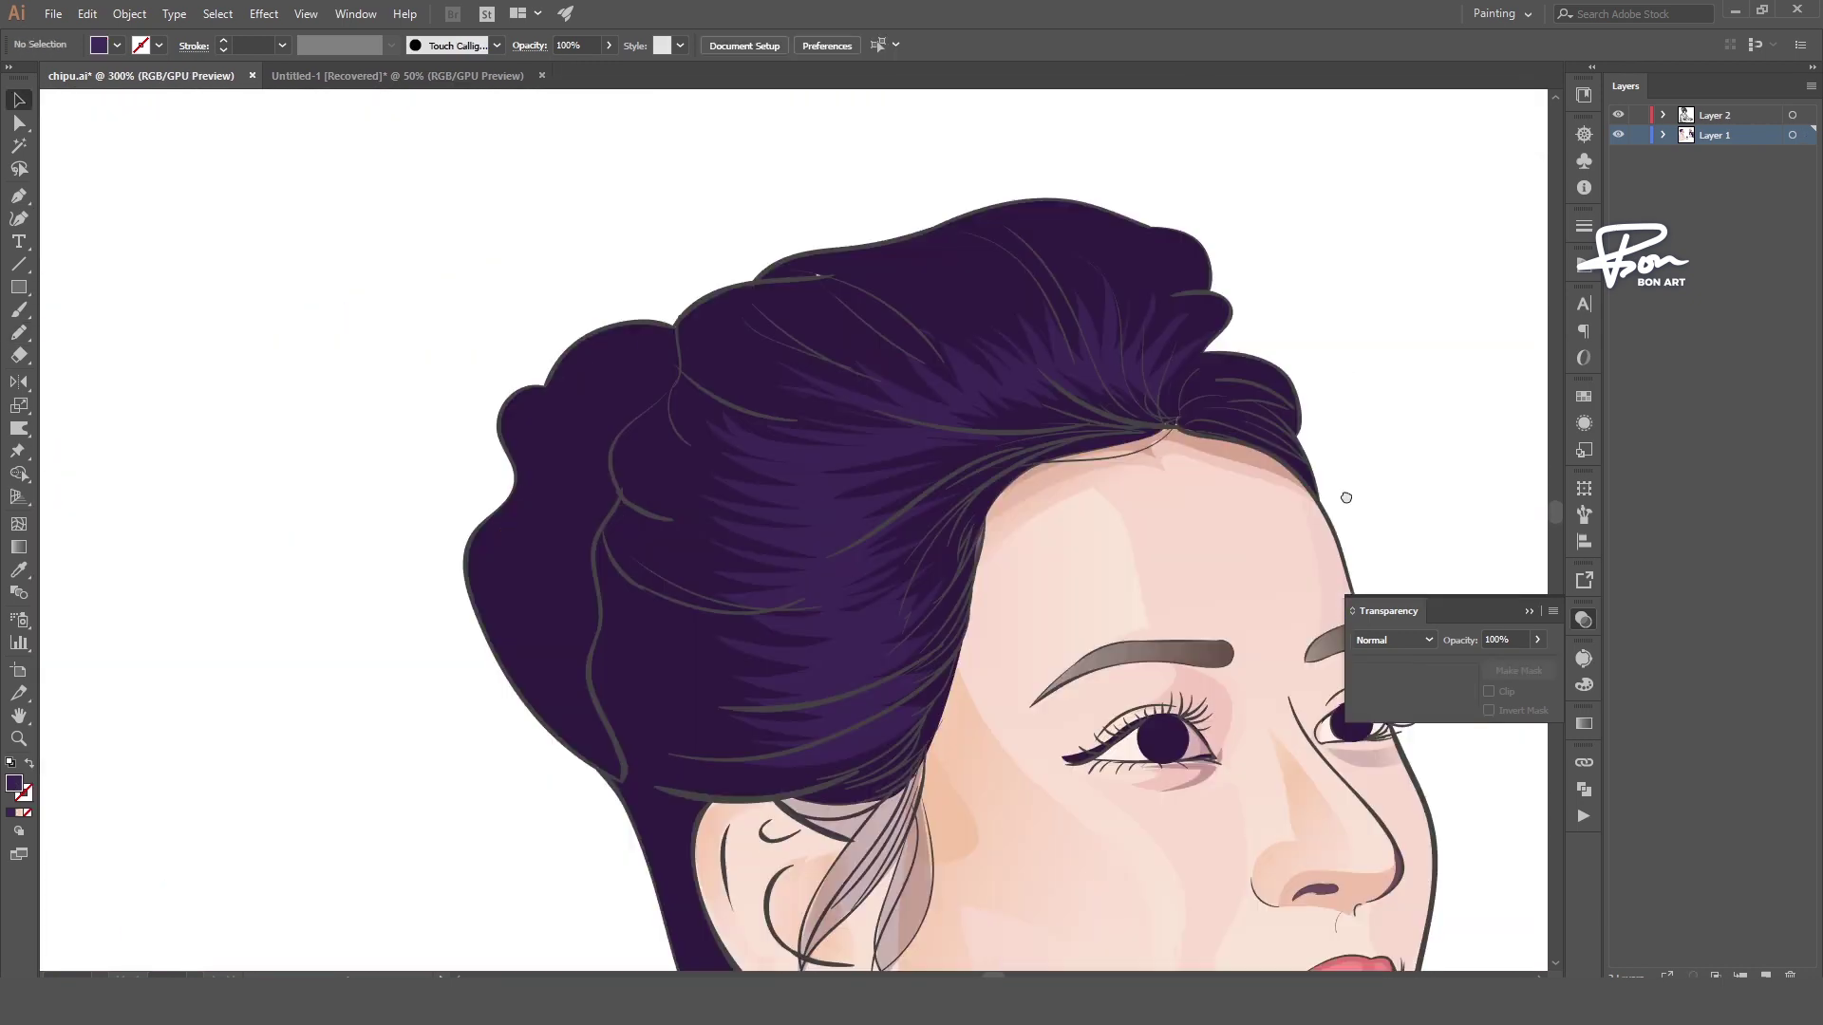
{"action": "mouse_move", "coordinate": [647, 393]}
{"action": "left_mouse_down"}
{"action": "mouse_move", "coordinate": [600, 430]}
{"action": "mouse_move", "coordinate": [644, 397]}
{"action": "left_mouse_up"}
{"action": "key", "text": "v"}
{"action": "double_click", "coordinate": [15, 785]}
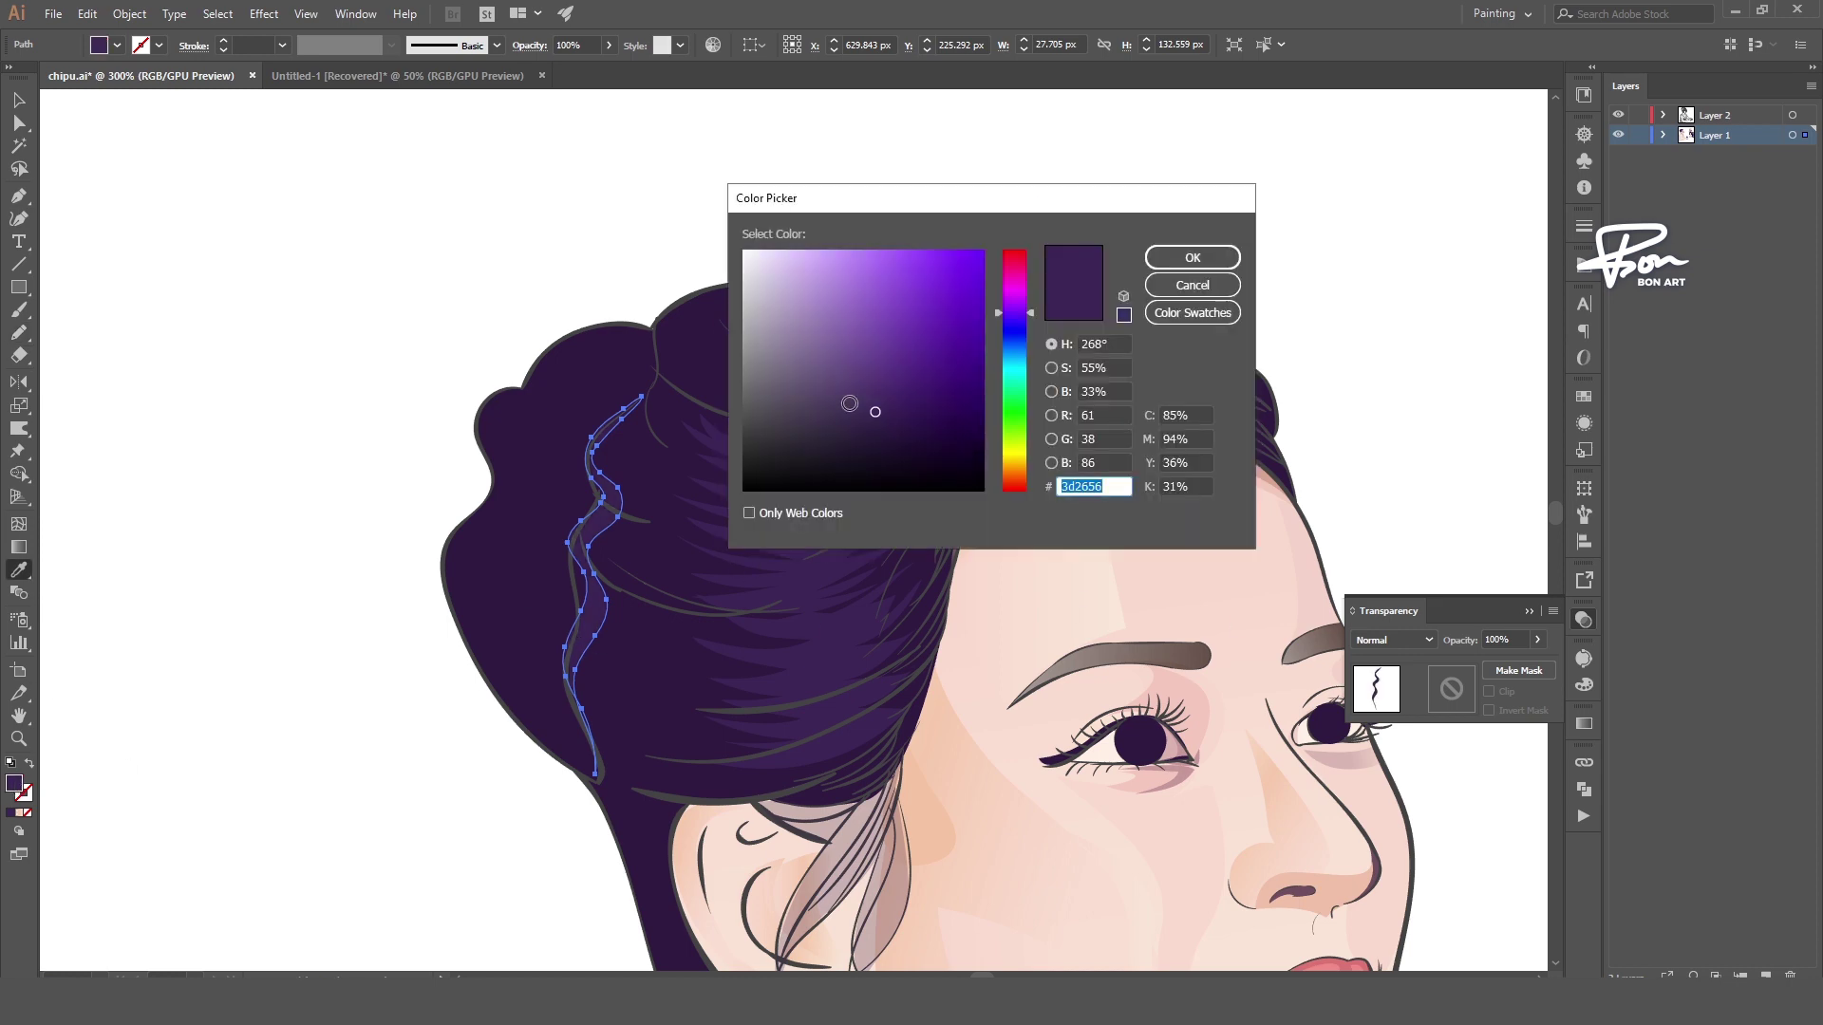
{"action": "left_click", "coordinate": [1225, 253]}
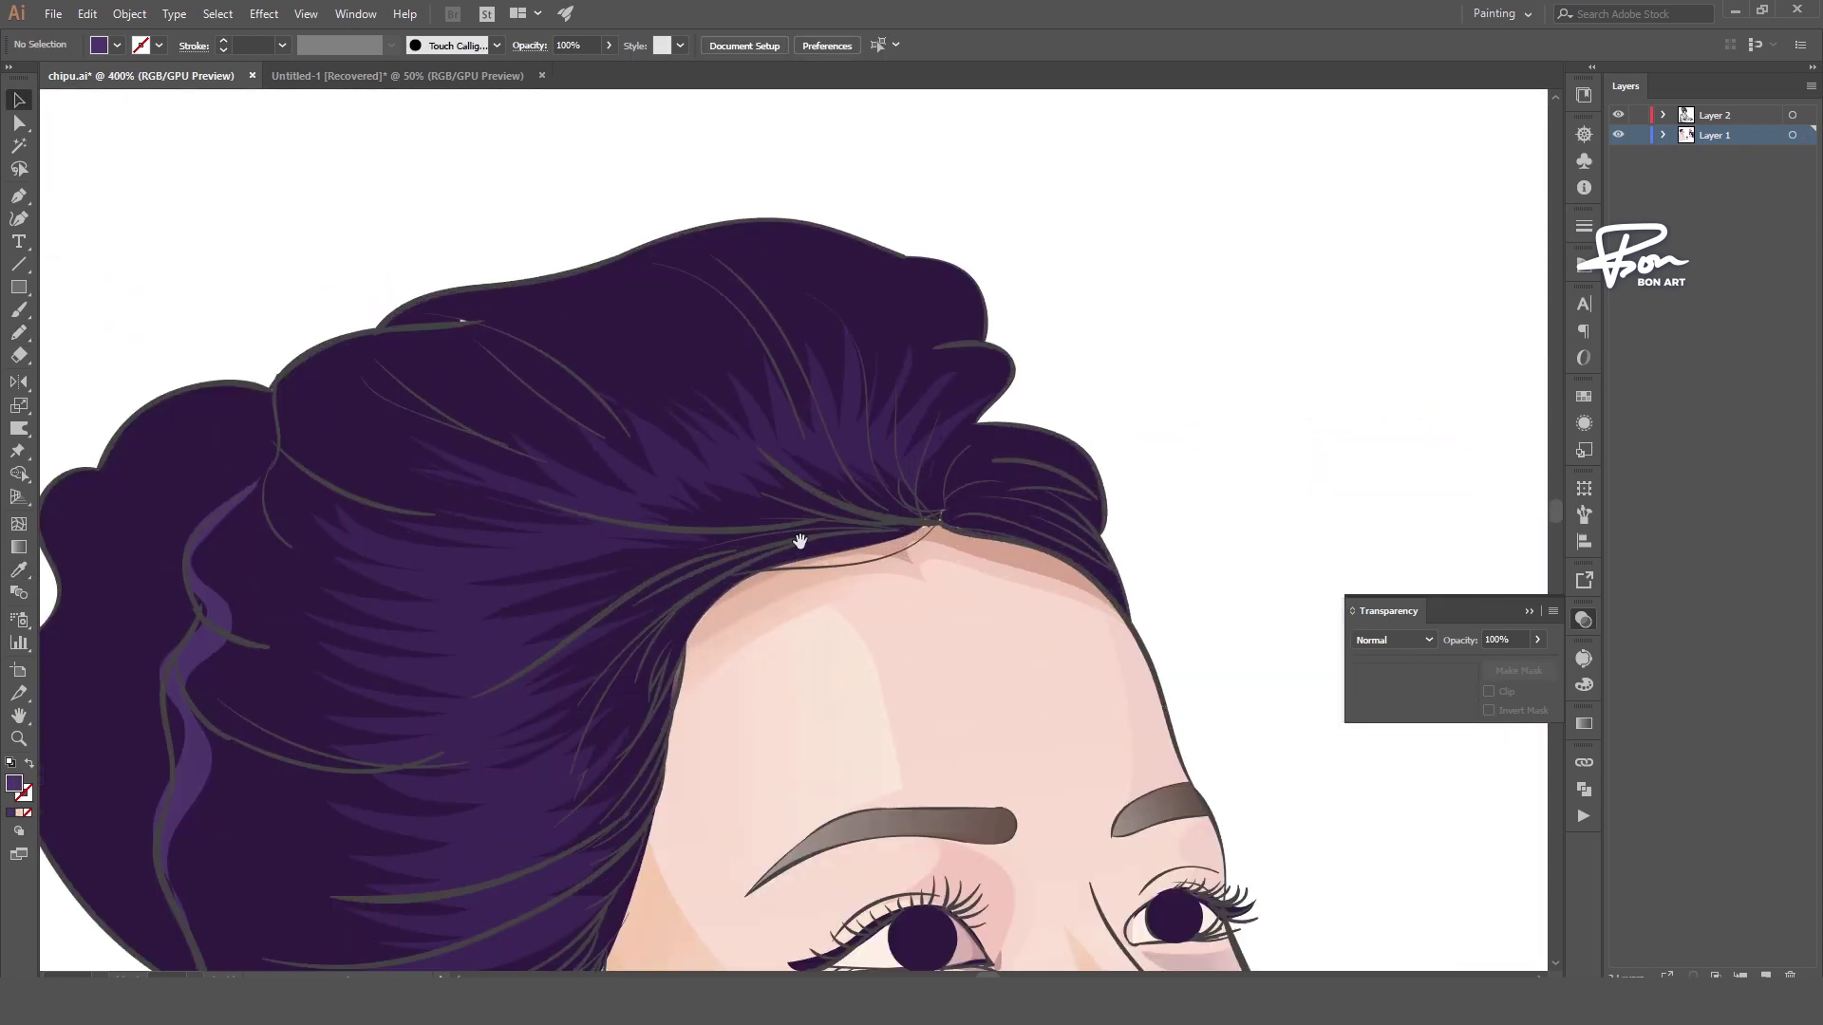
- Draw spiky highlight strands across the crown of the hair
{"action": "left_click_drag", "start_coordinate": [799, 542], "coordinate": [652, 537]}
{"action": "key", "text": "n"}
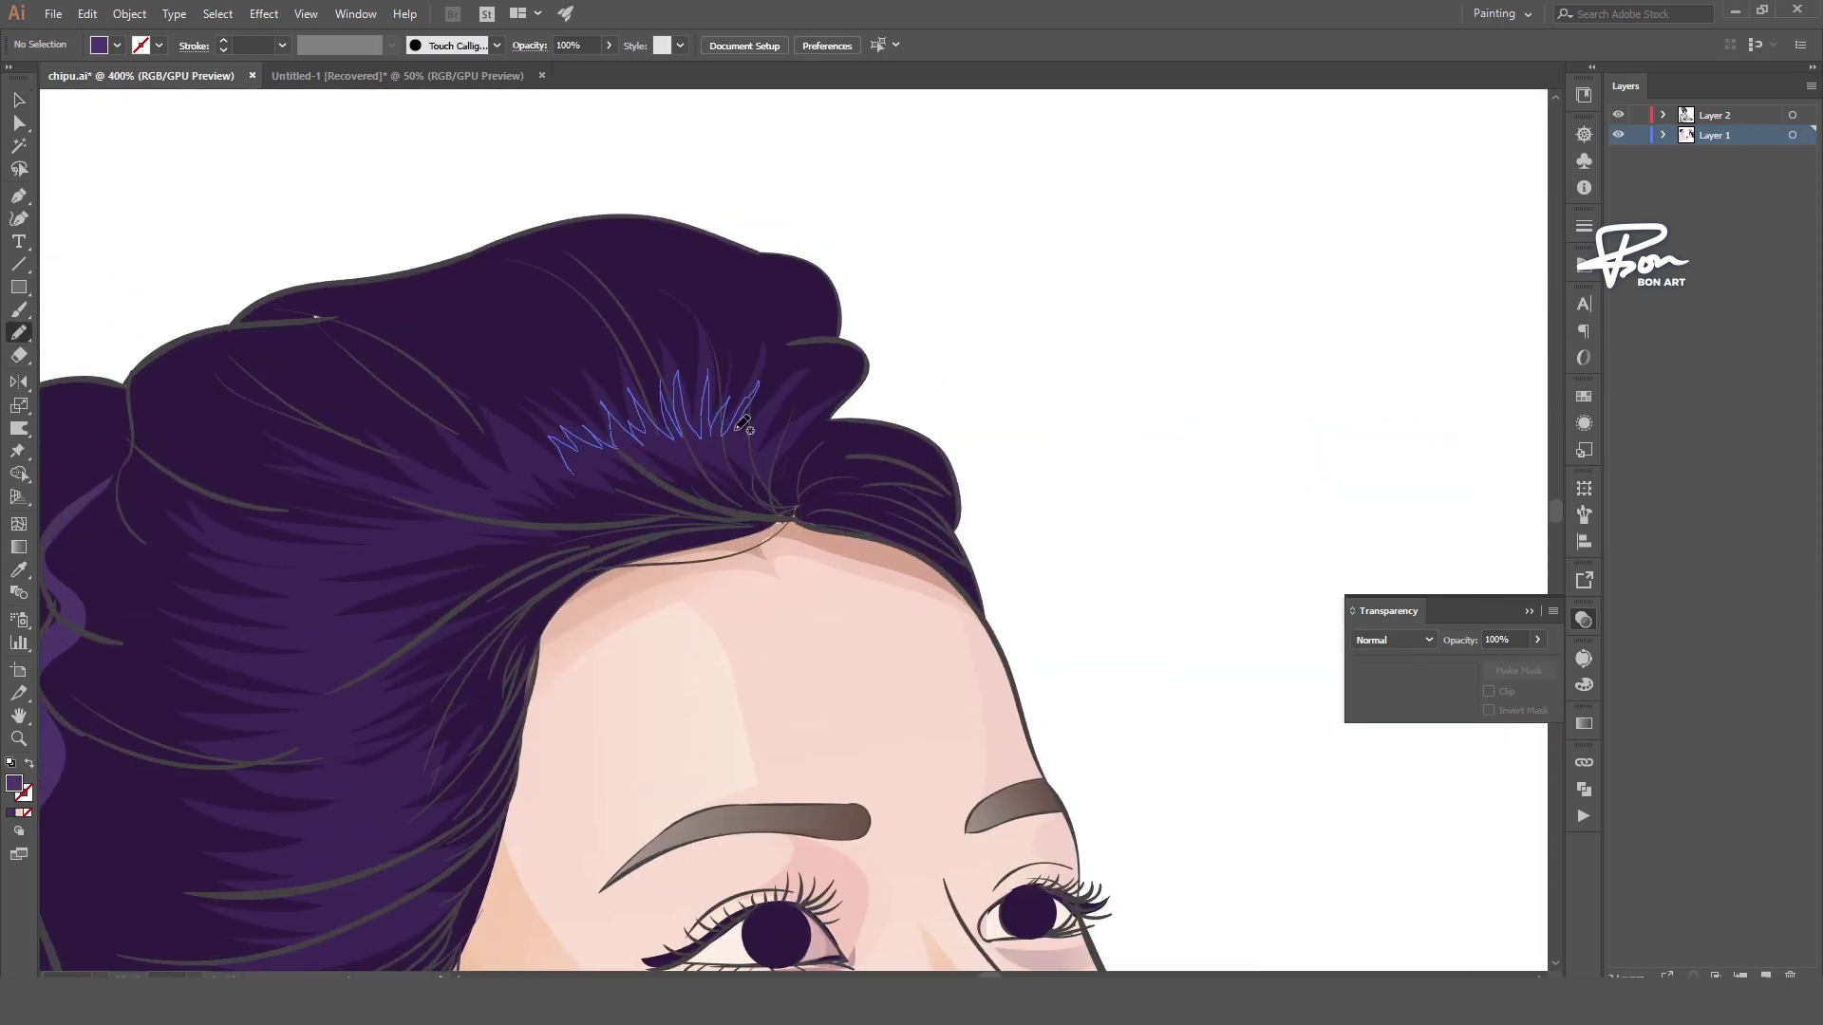
{"action": "left_click_drag", "start_coordinate": [586, 474], "coordinate": [488, 435]}
{"action": "key", "text": "i"}
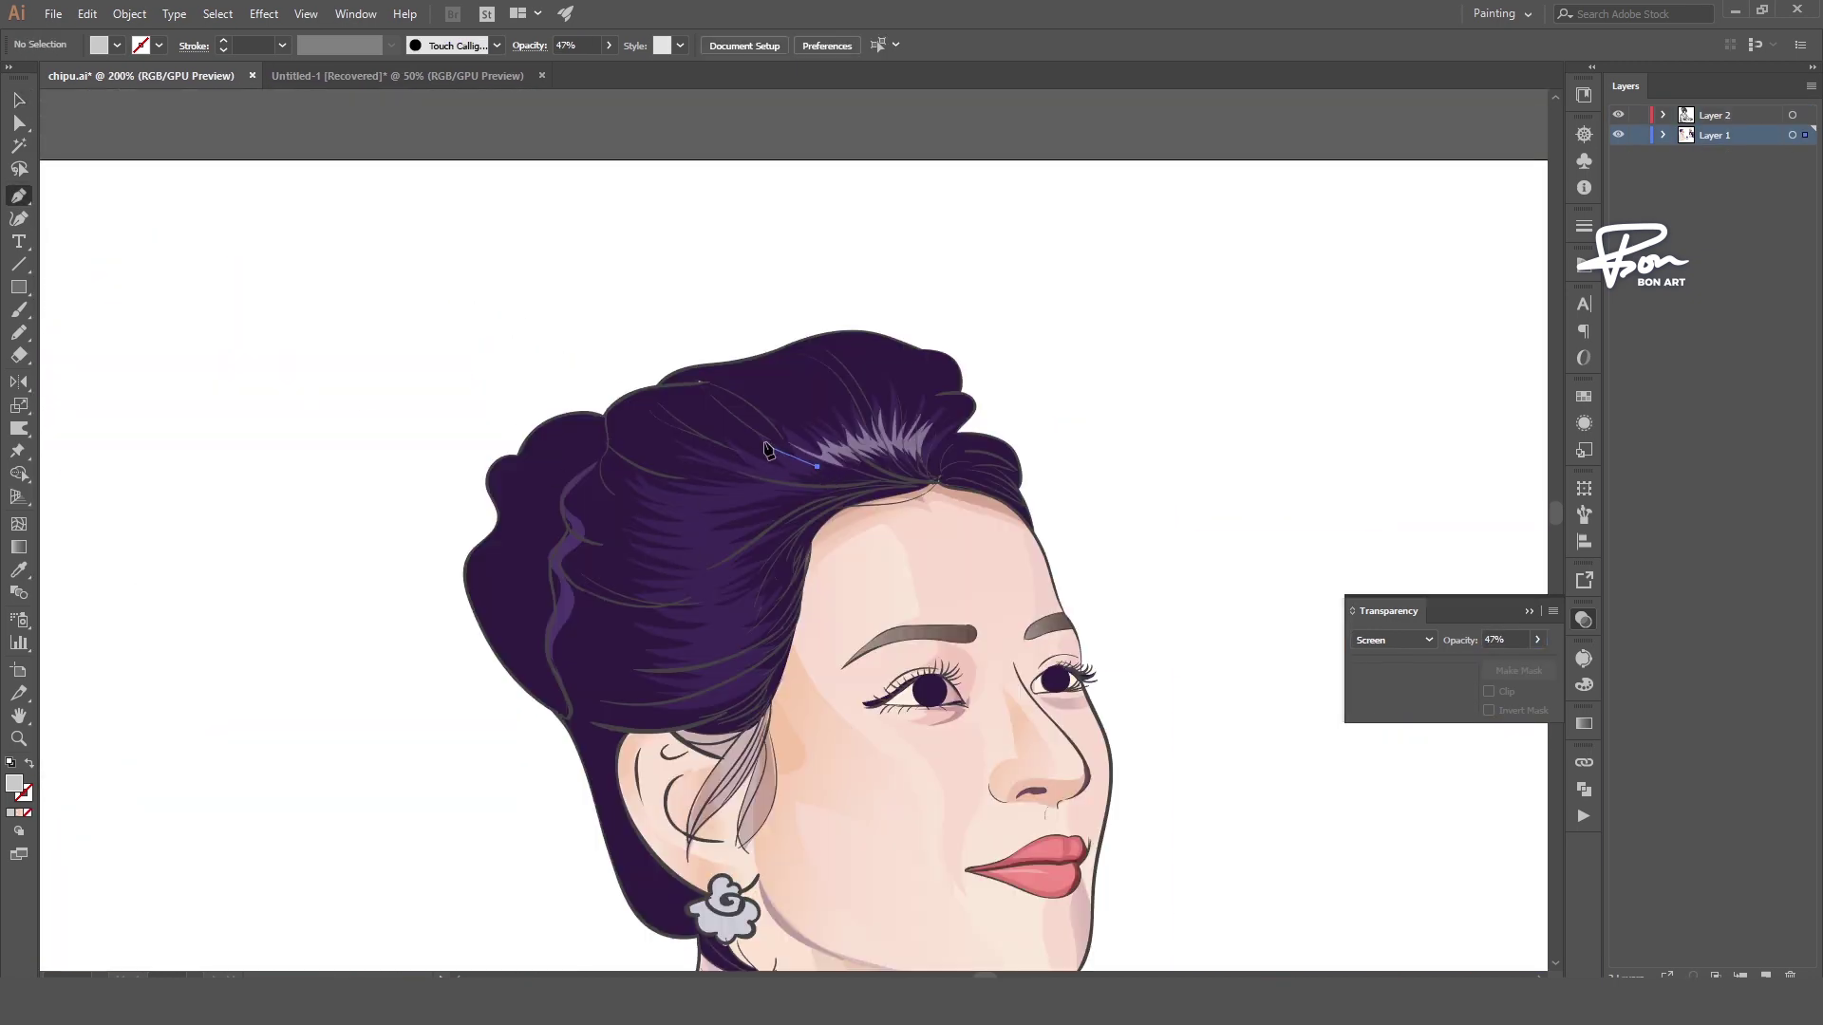
- Add several thin pale highlight strands across the top of the hair
{"action": "left_click", "coordinate": [764, 440]}
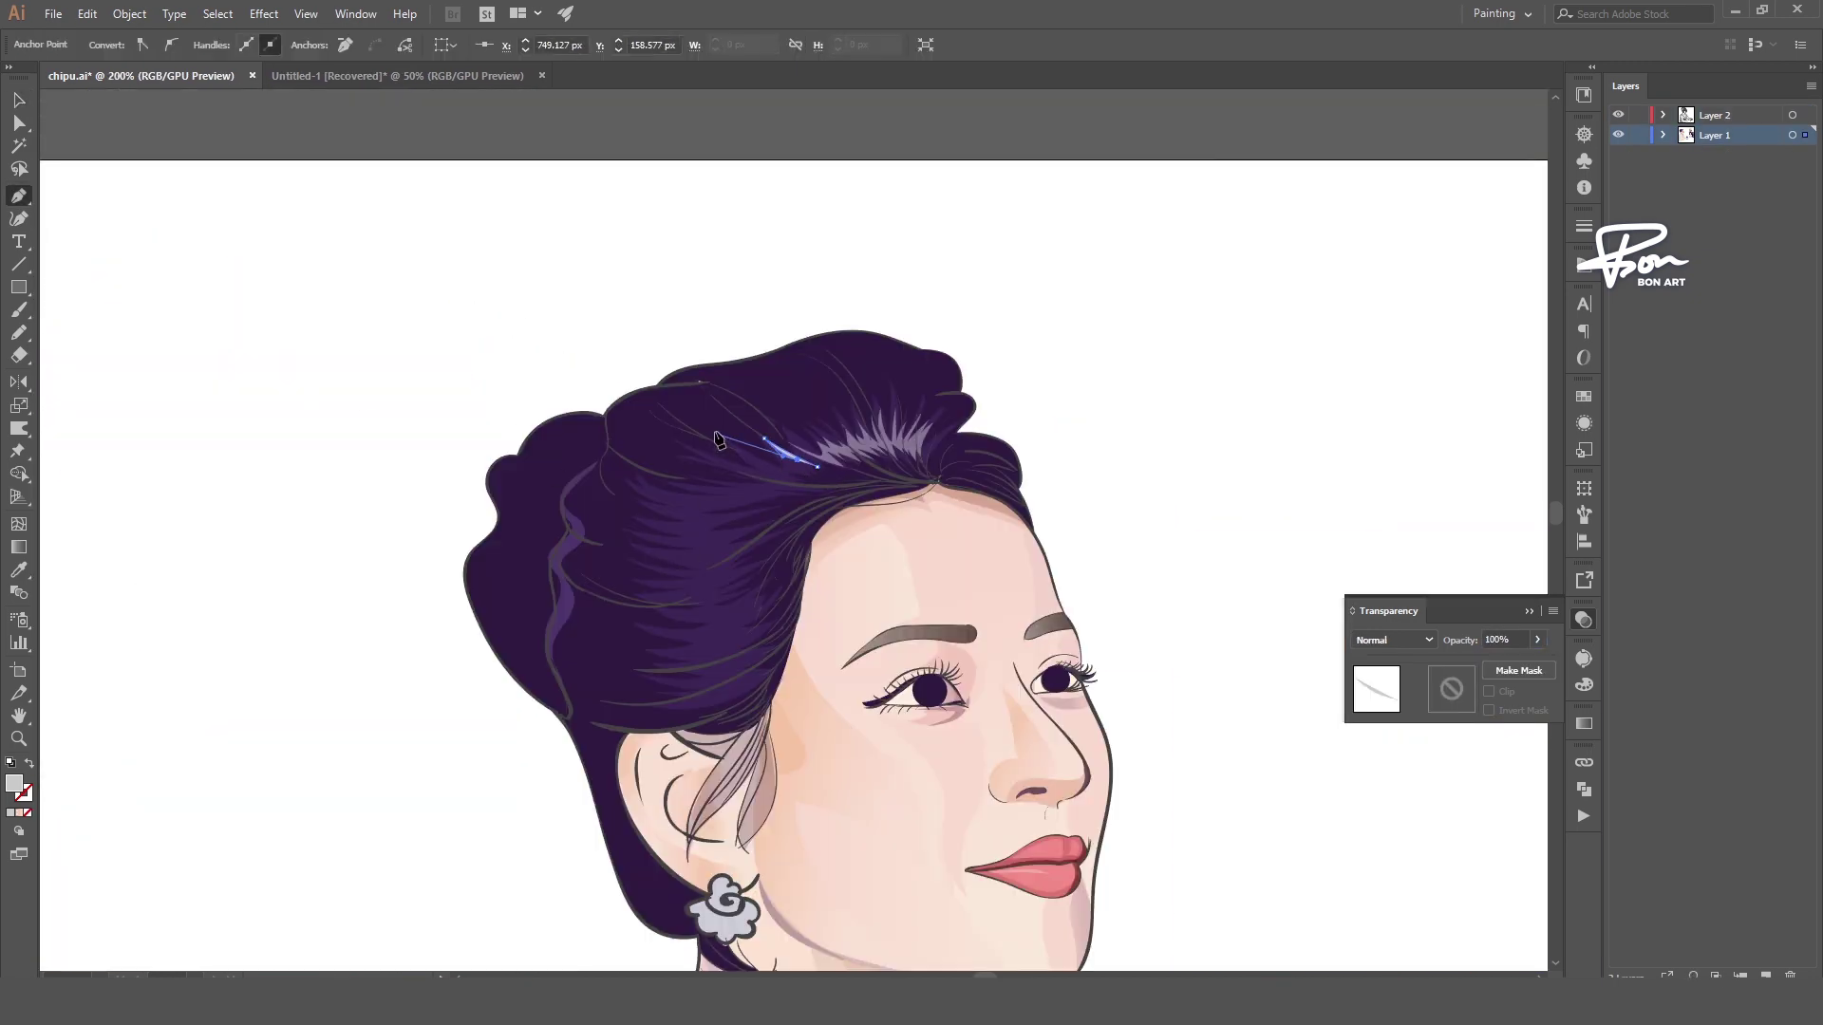
{"action": "left_click", "coordinate": [684, 457]}
{"action": "left_click", "coordinate": [816, 466]}
{"action": "left_click", "coordinate": [671, 442]}
{"action": "left_click", "coordinate": [809, 487]}
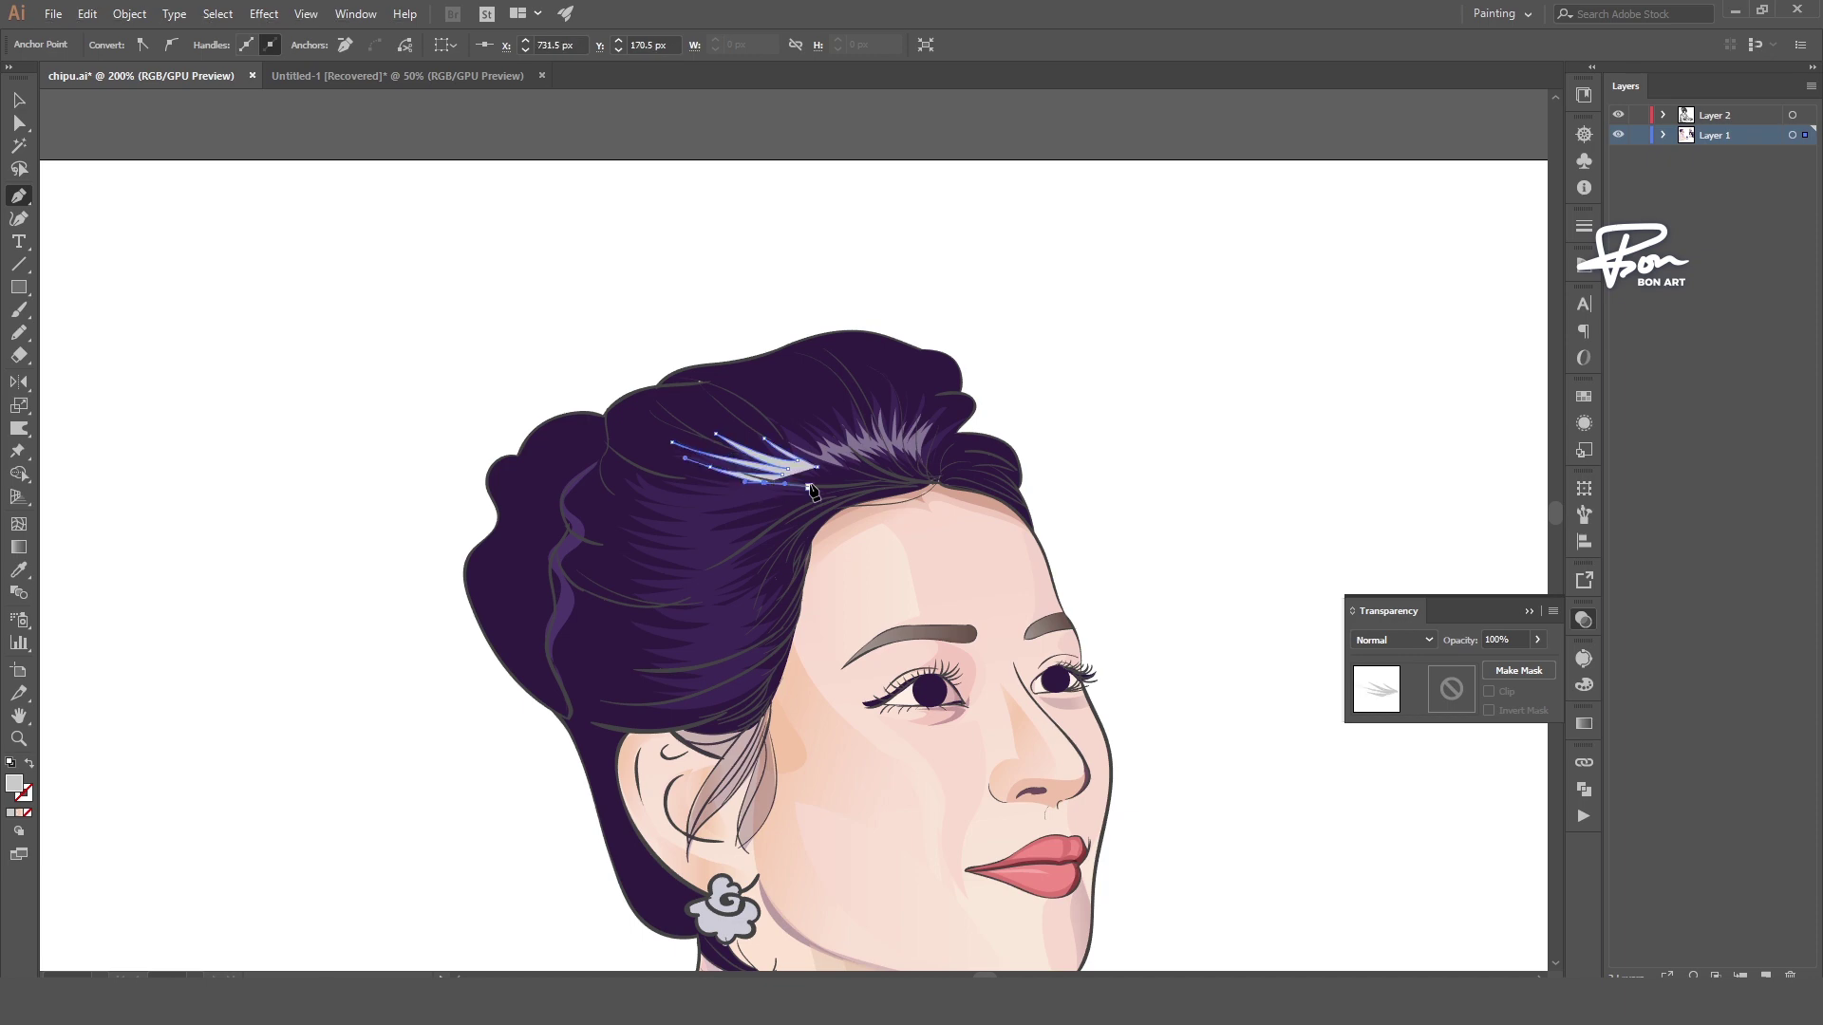
{"action": "scroll", "coordinate": [823, 473], "scroll_direction": "up", "scroll_amount": 1, "text": "alt"}
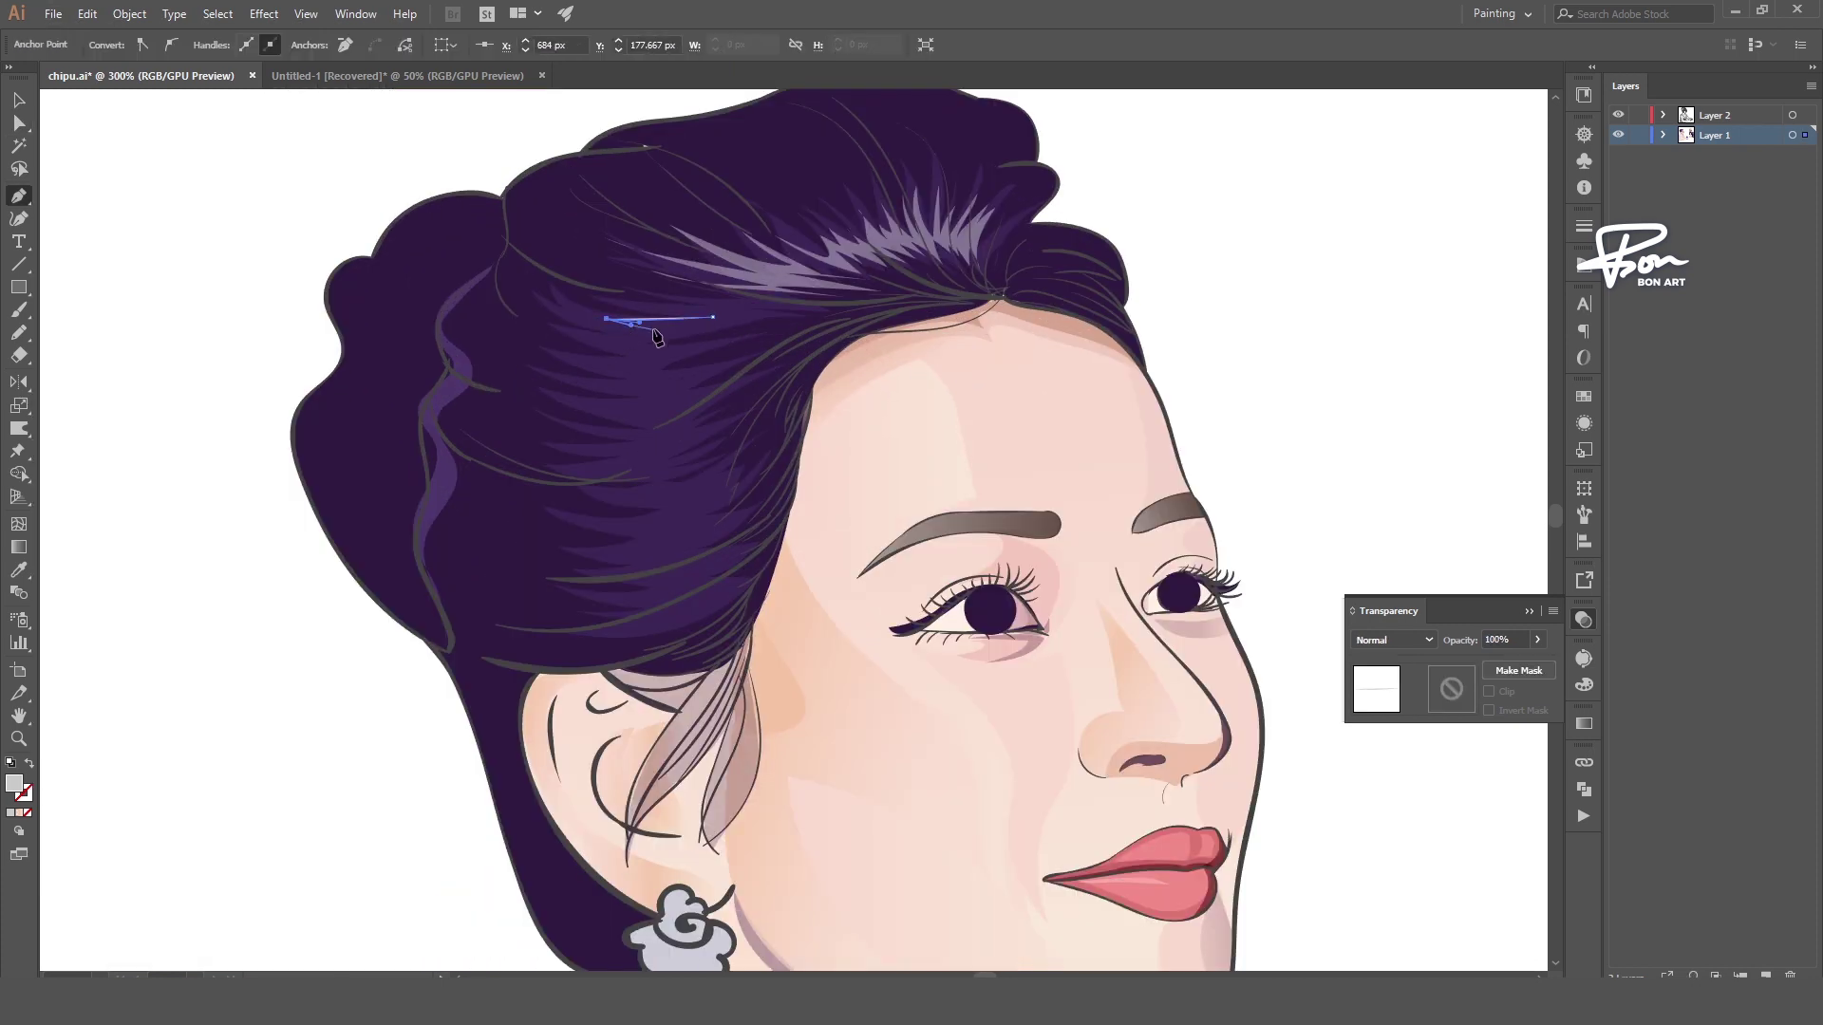
{"action": "left_click", "coordinate": [588, 333]}
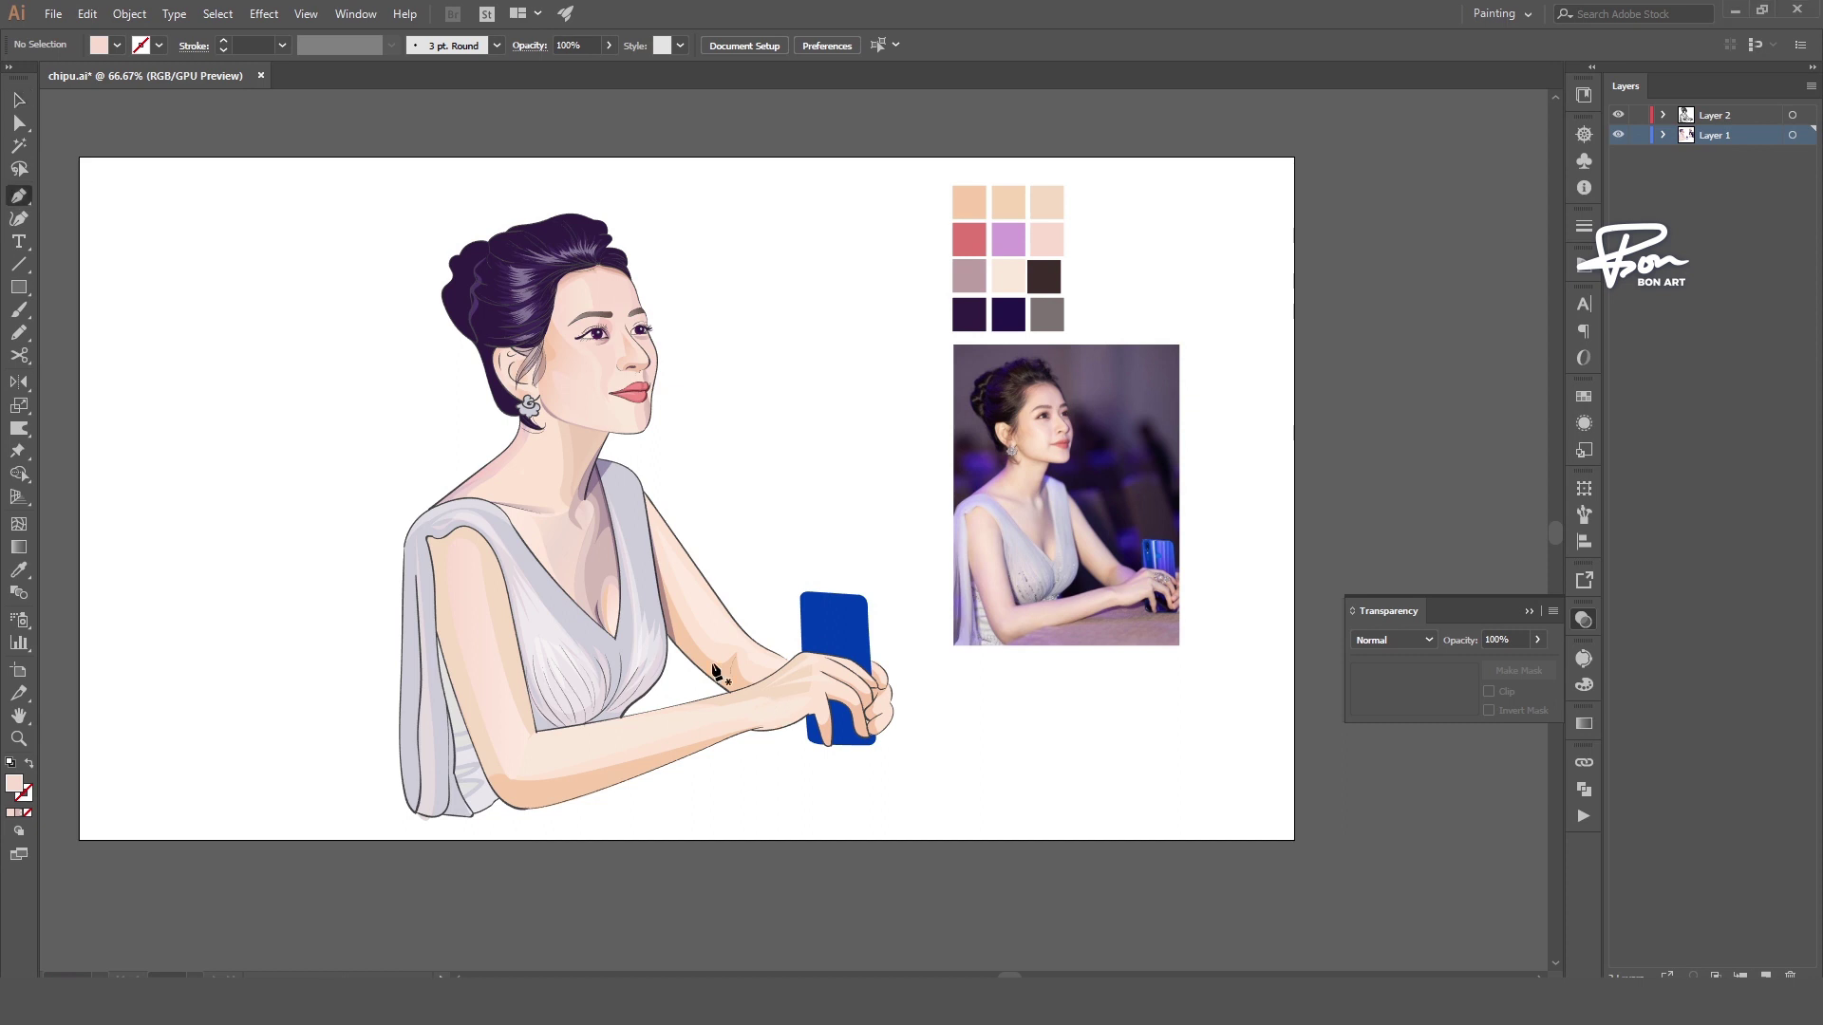
- Draw a shadow shape along the inner upper arm with a translucent purple style
{"action": "left_click", "coordinate": [495, 554]}
{"action": "left_click", "coordinate": [549, 731]}
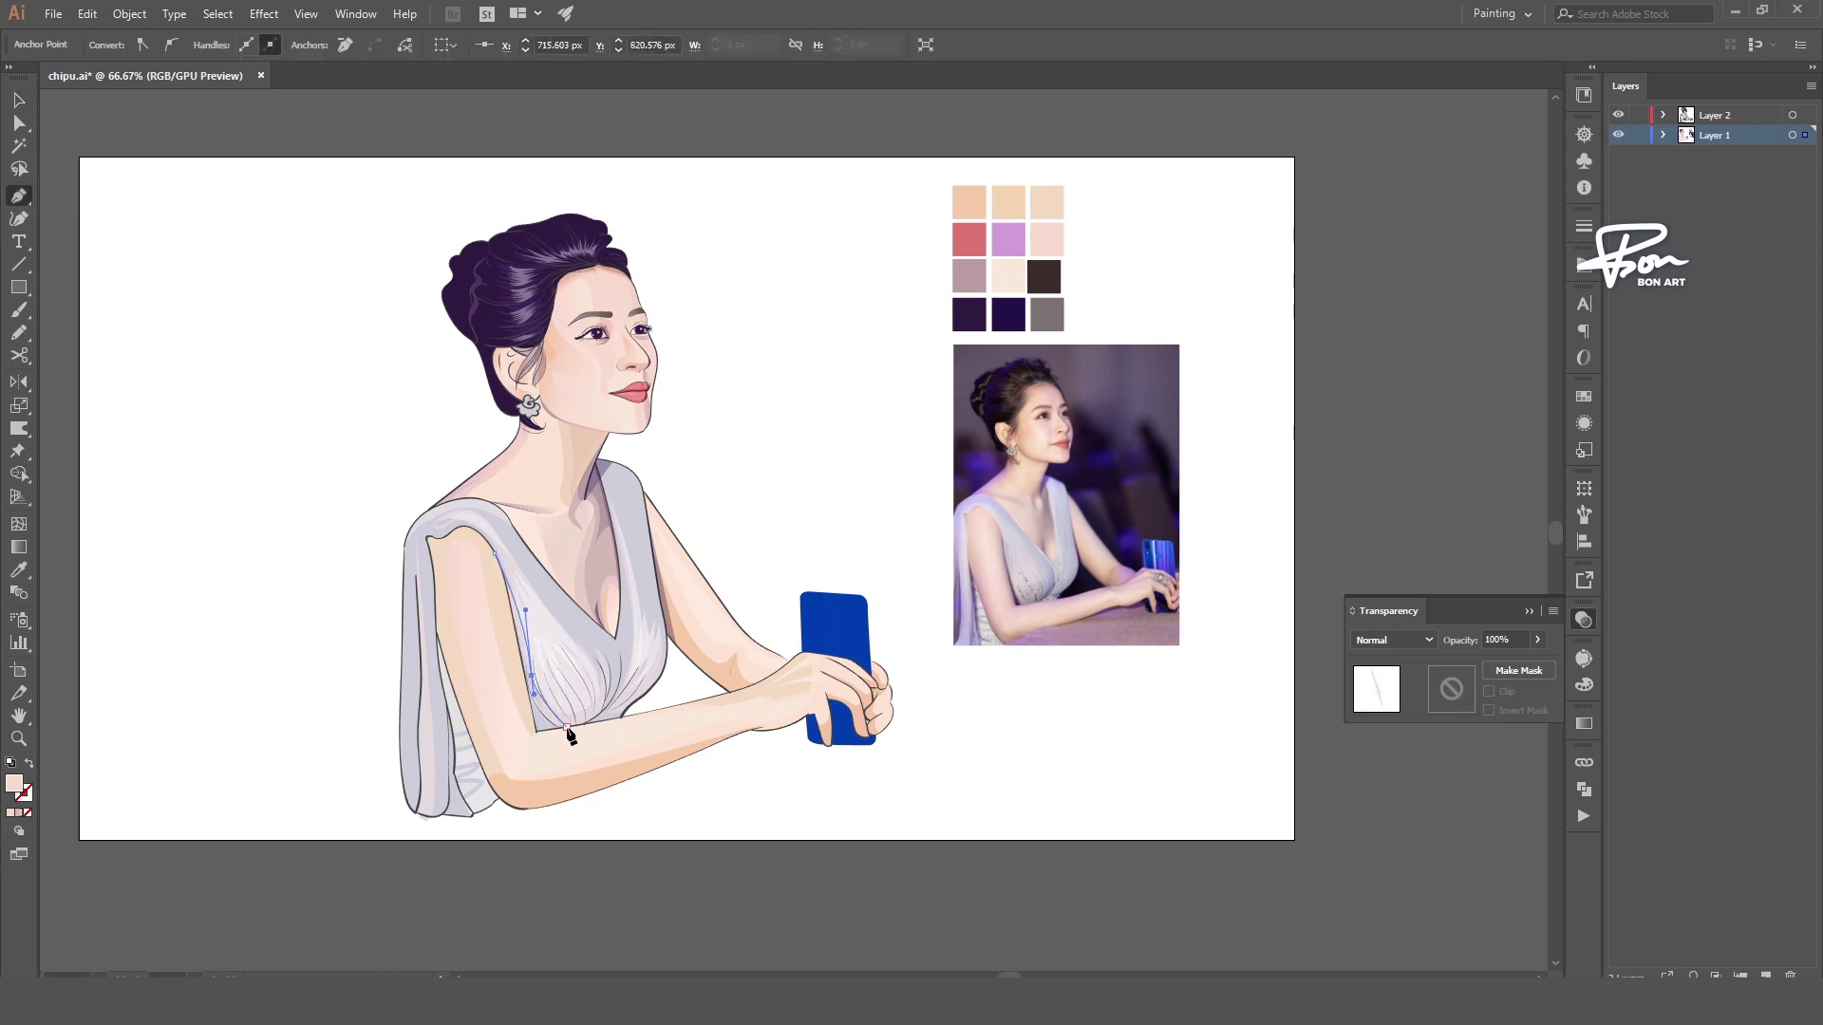
{"action": "left_click", "coordinate": [495, 553]}
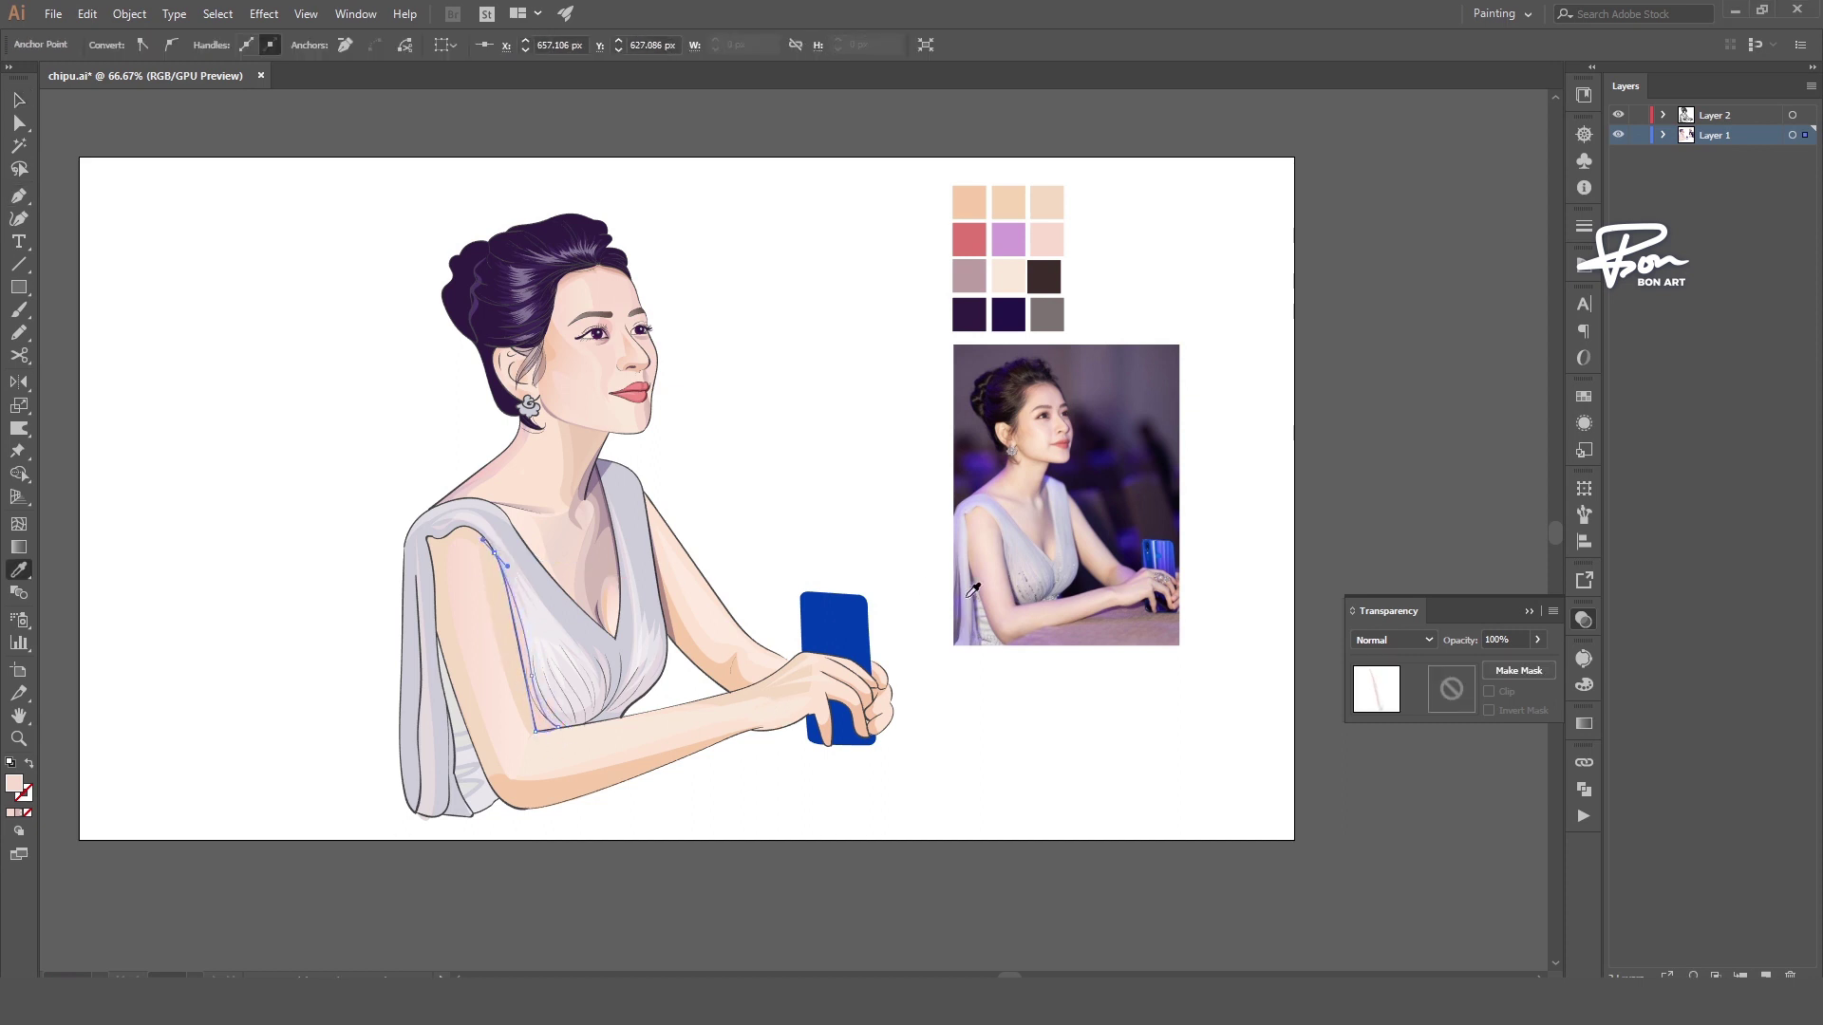
{"action": "left_click", "coordinate": [612, 511]}
{"action": "key", "text": "v"}
{"action": "key", "text": "ctrl+1"}
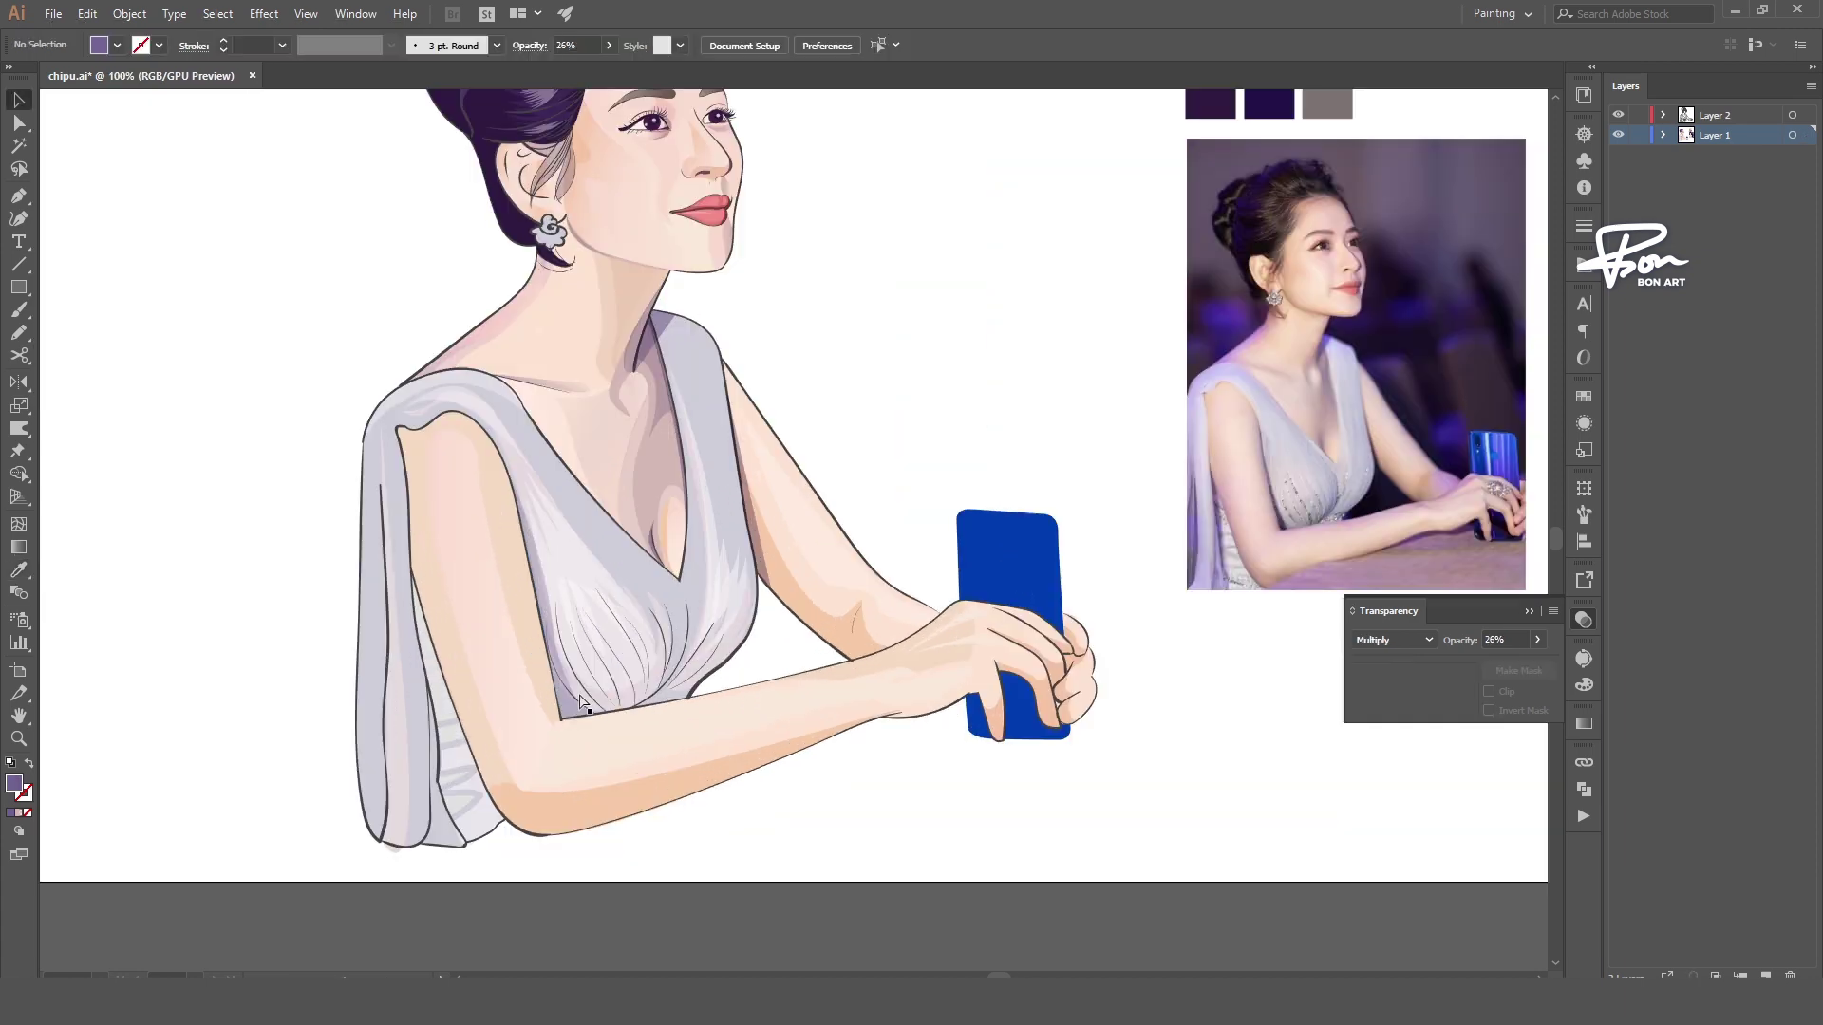
{"action": "left_click", "coordinate": [907, 410]}
{"action": "key", "text": "ctrl+minus"}
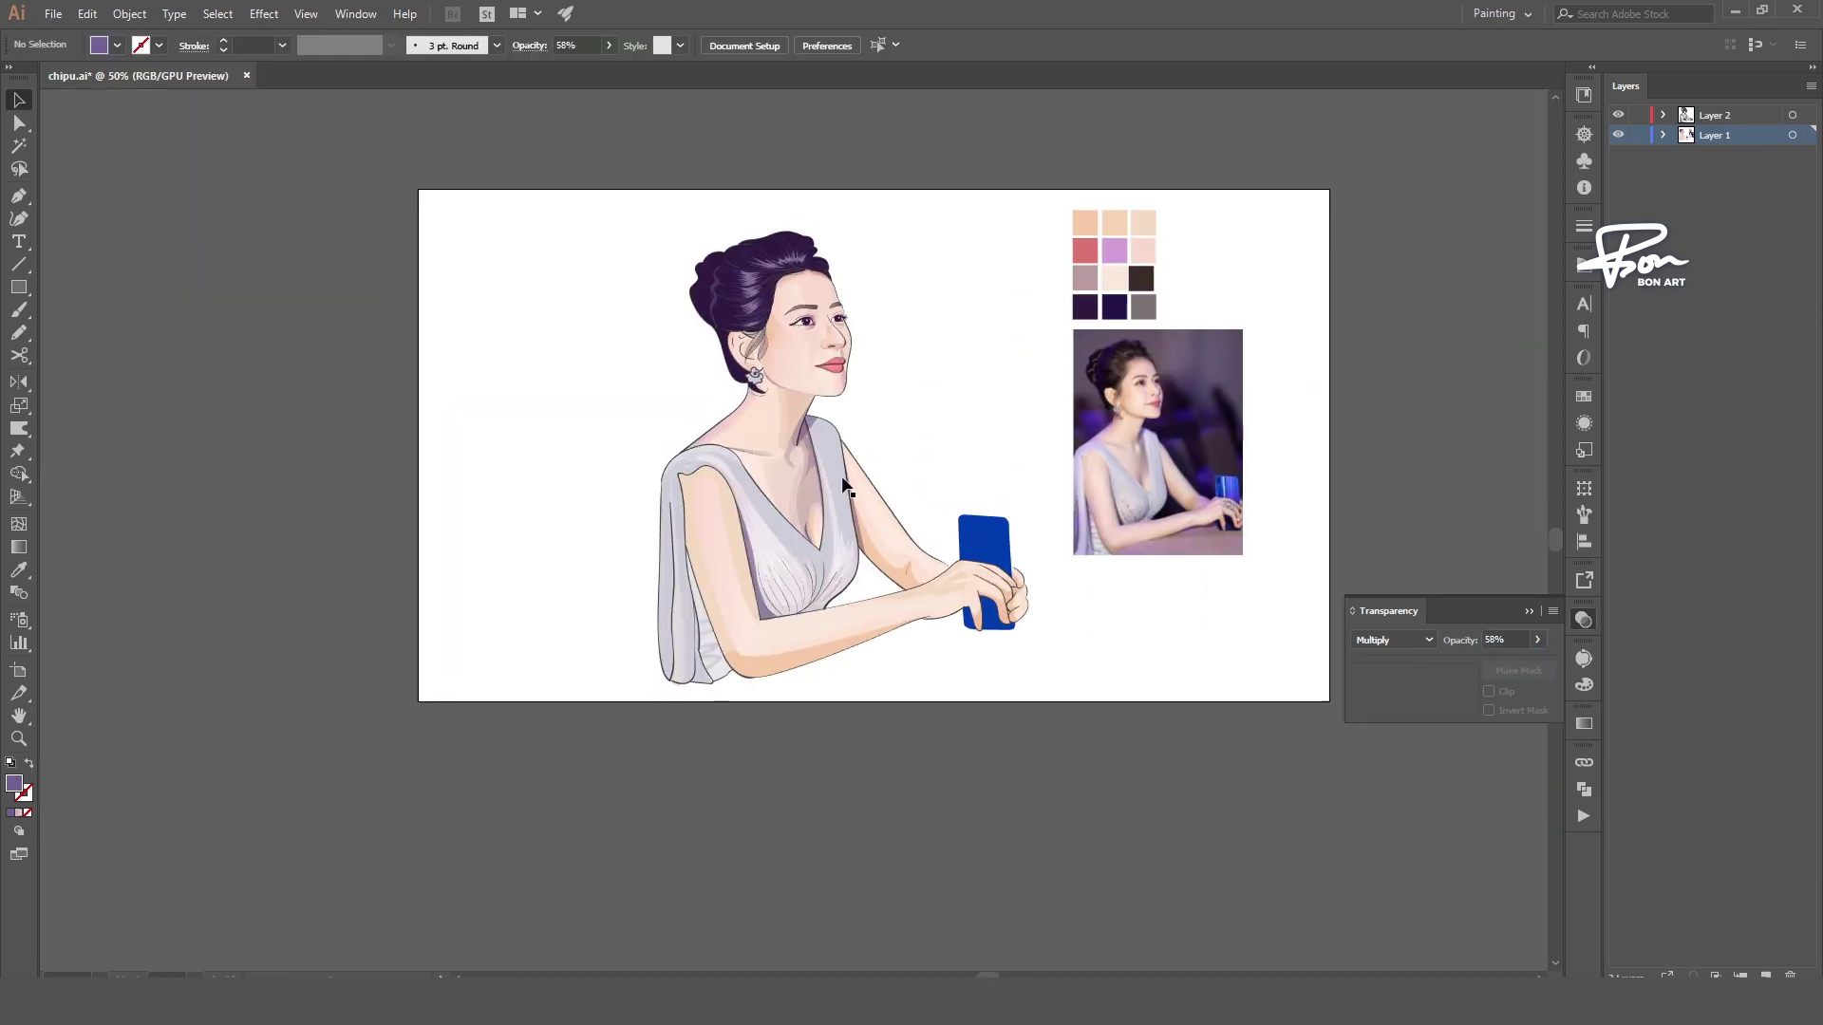
- Draw a matching shadow shape along the bottom edge of the sleeve
{"action": "left_click", "coordinate": [633, 568]}
{"action": "key", "text": "ctrl+plus"}
{"action": "key", "text": "ctrl+plus"}
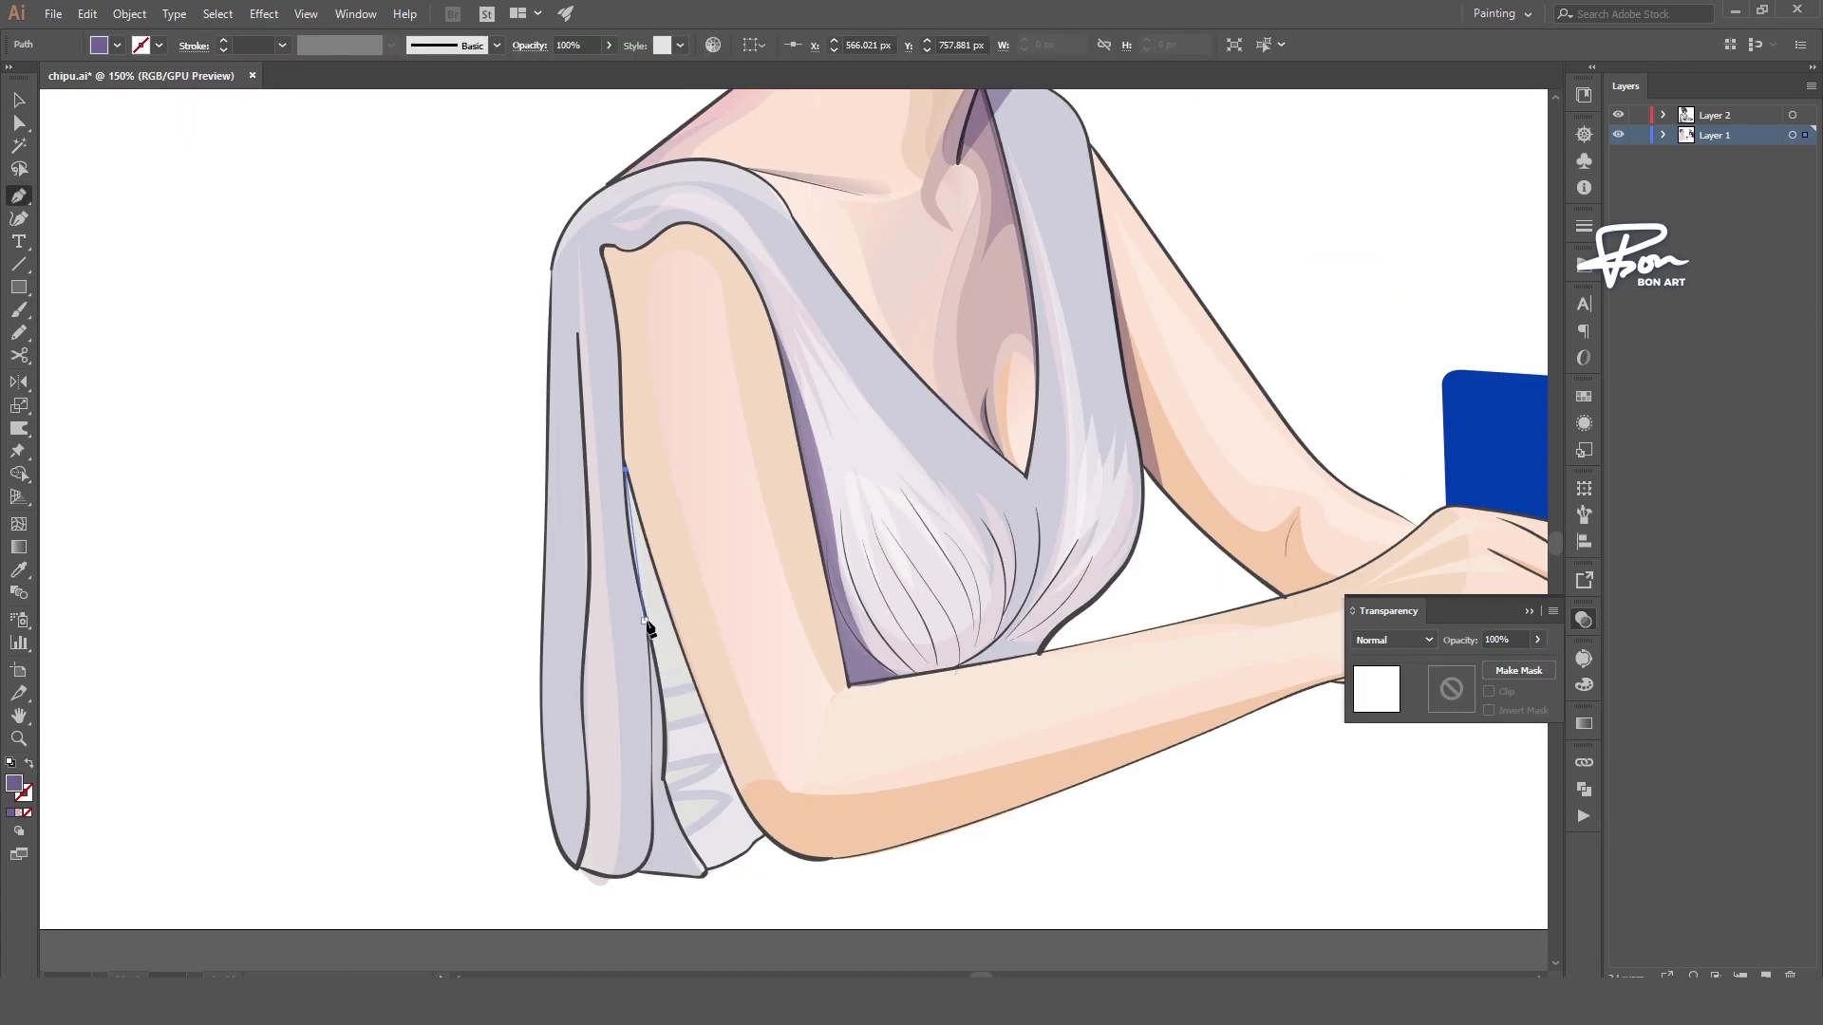
{"action": "left_click", "coordinate": [663, 781]}
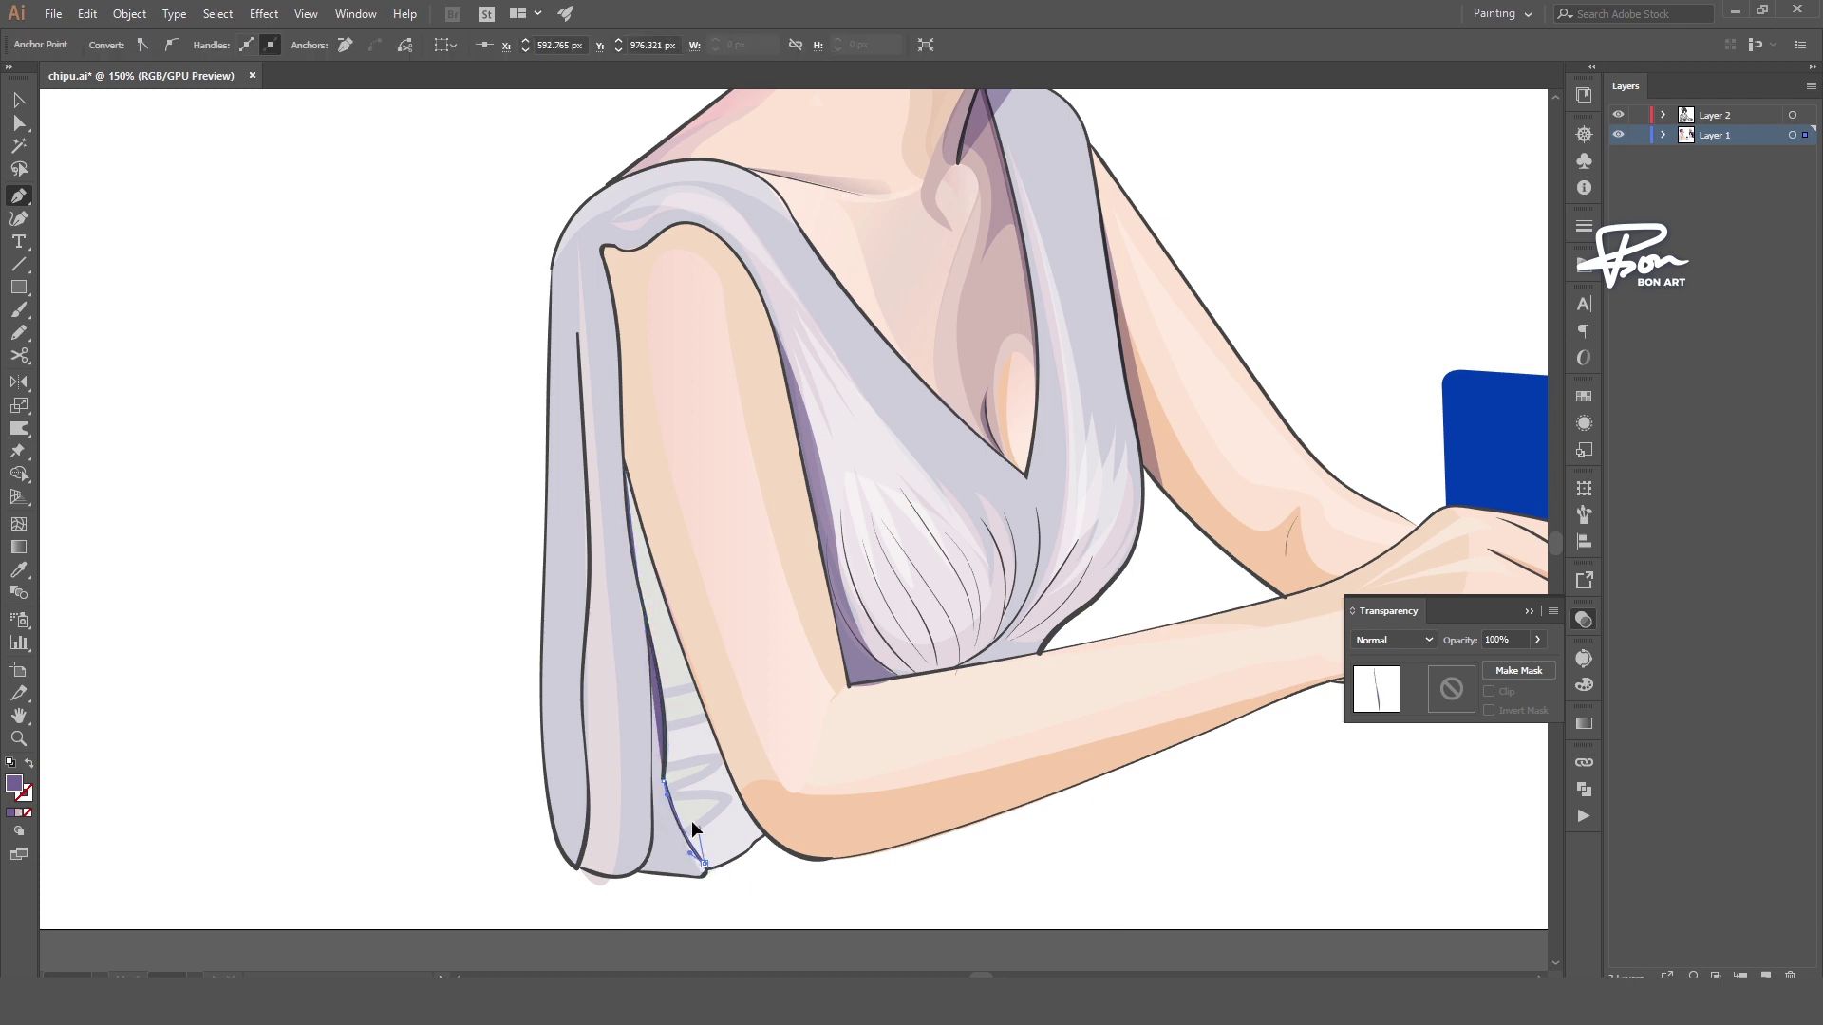
{"action": "left_click", "coordinate": [626, 552]}
{"action": "key", "text": "v"}
{"action": "scroll", "coordinate": [562, 693], "scroll_direction": "down", "scroll_amount": 3}
{"action": "left_click", "coordinate": [561, 692]}
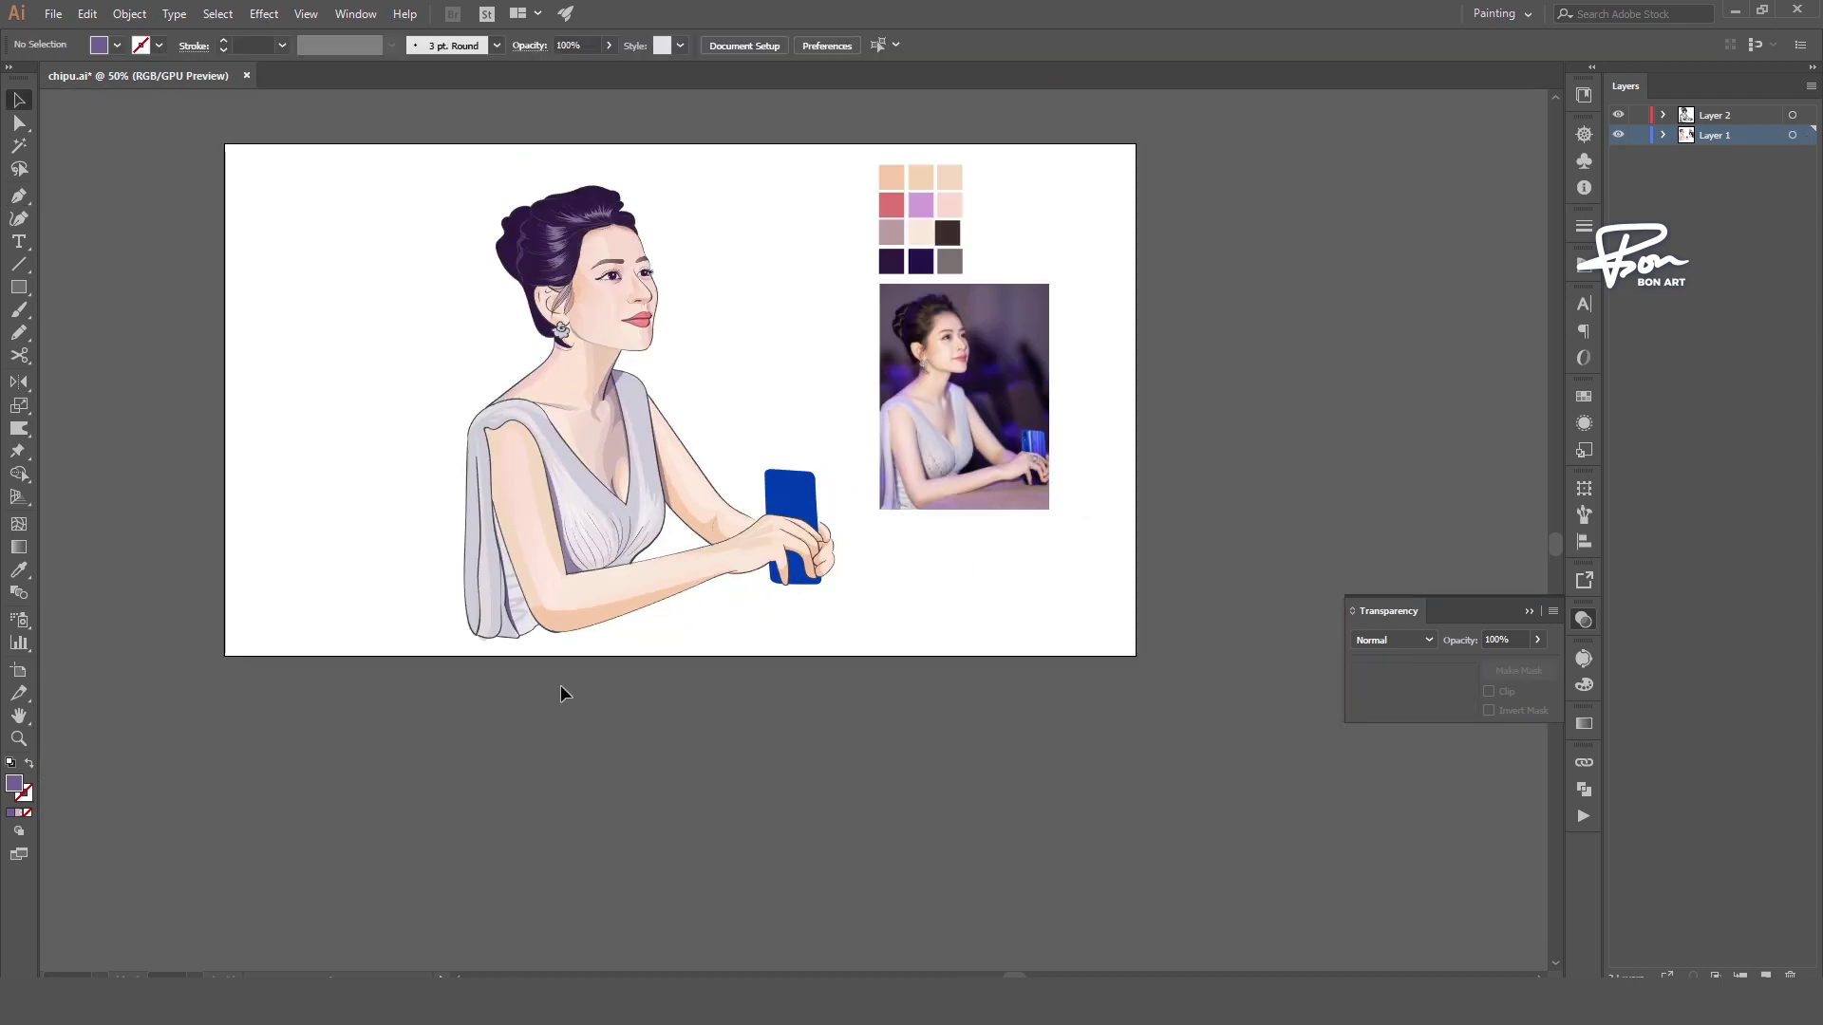
{"action": "scroll", "coordinate": [645, 609], "scroll_direction": "up", "scroll_amount": 1}
- Pen-draw a thin curved shading path along the forearm's top edge, just below the dress
{"action": "left_click_drag", "start_coordinate": [662, 762], "coordinate": [617, 693]}
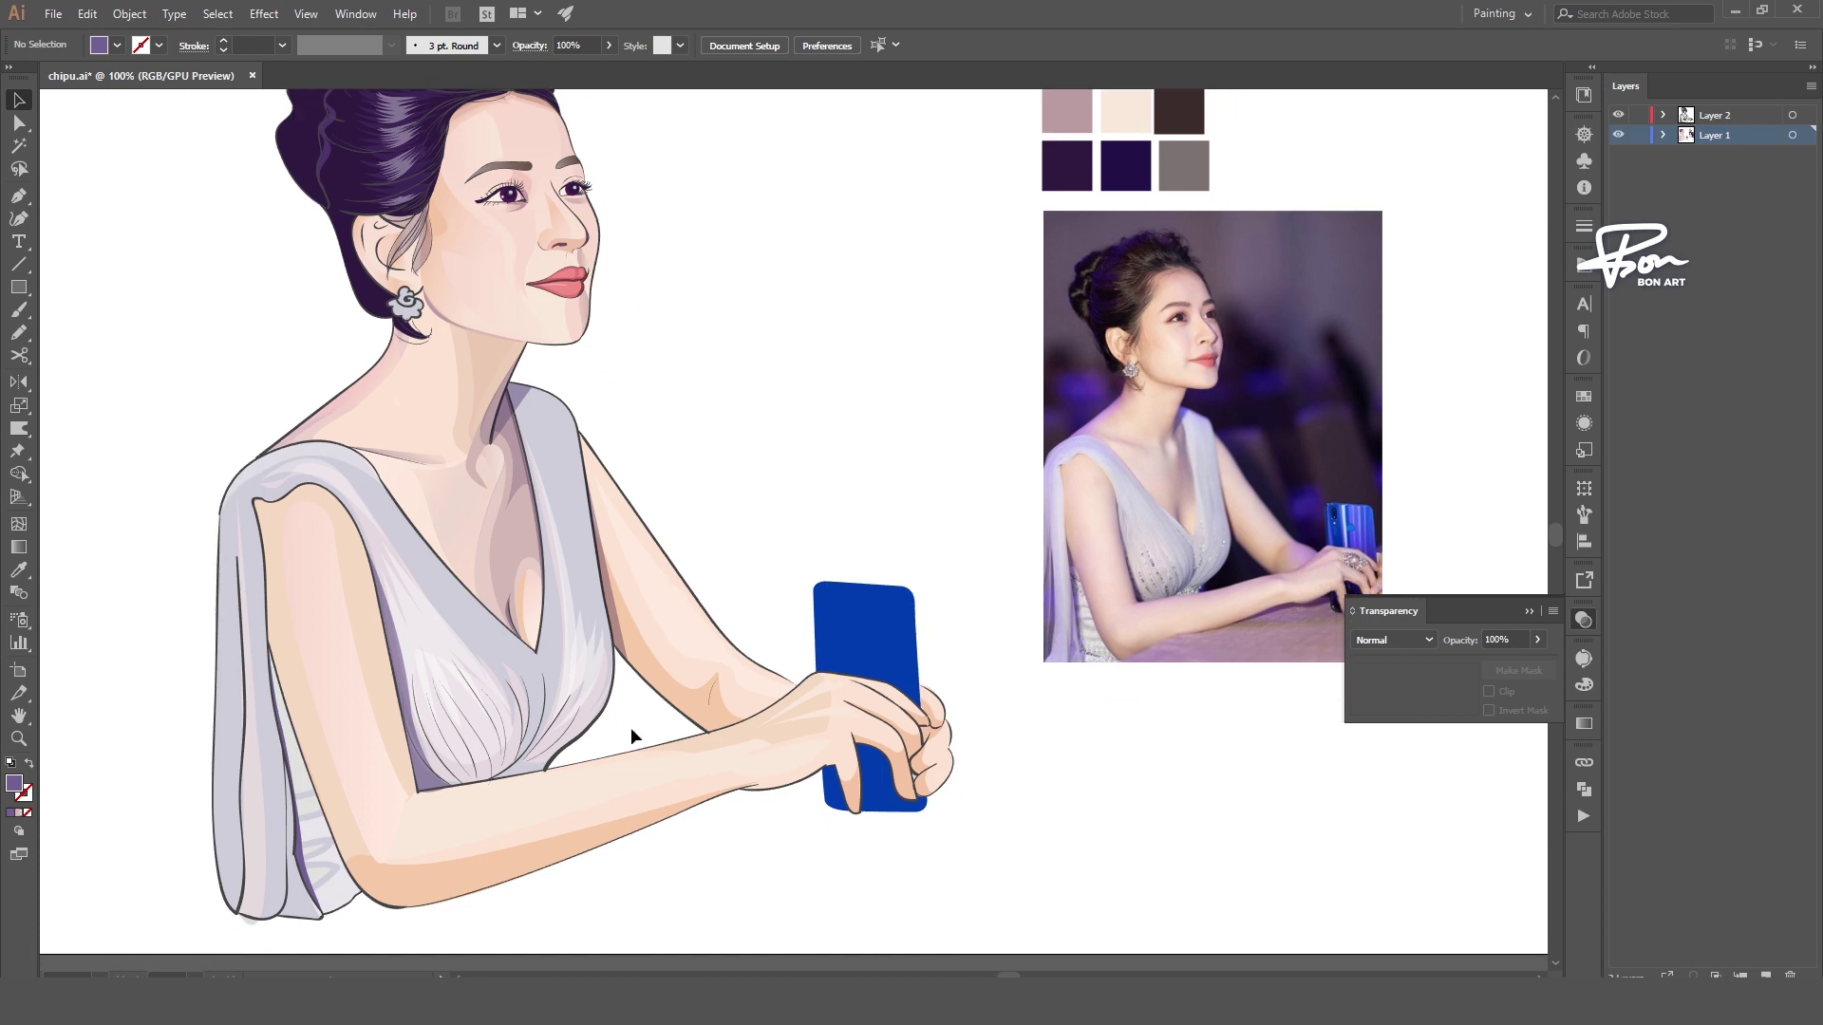
{"action": "left_click", "coordinate": [409, 763]}
{"action": "left_click_drag", "start_coordinate": [551, 742], "coordinate": [696, 724]}
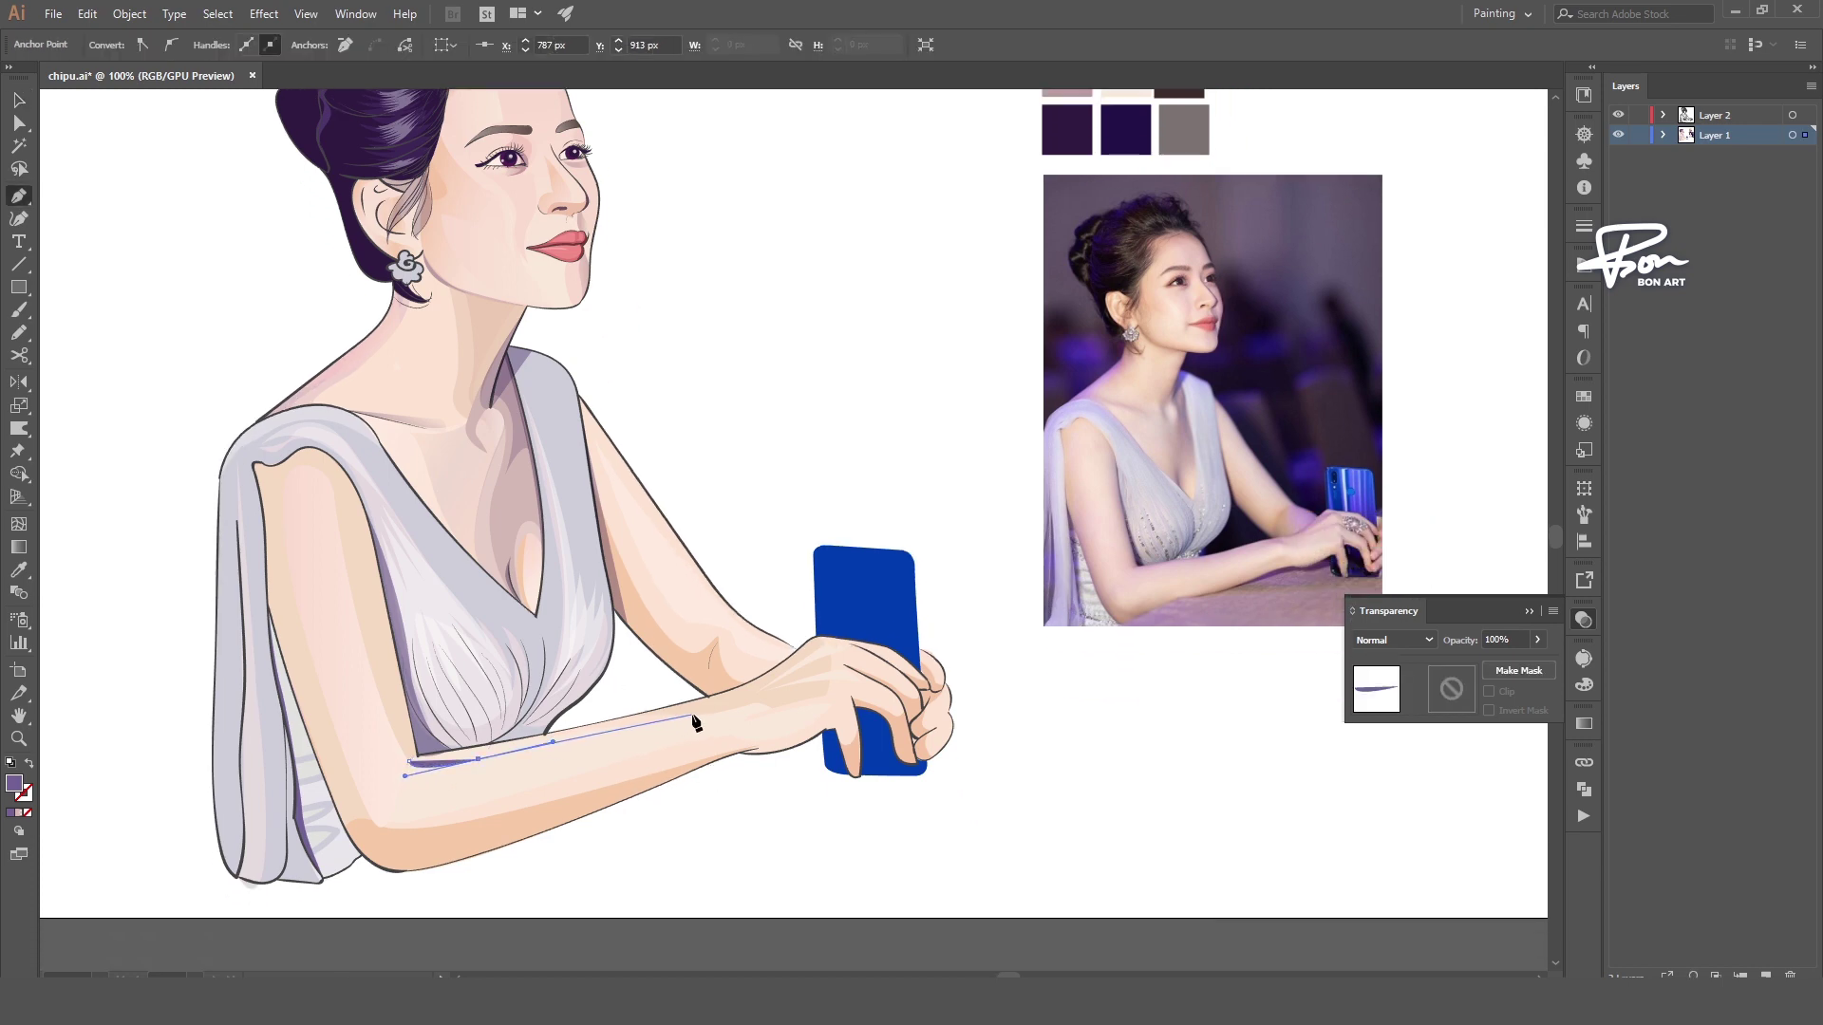
{"action": "scroll", "coordinate": [420, 769], "scroll_direction": "up", "scroll_amount": 2}
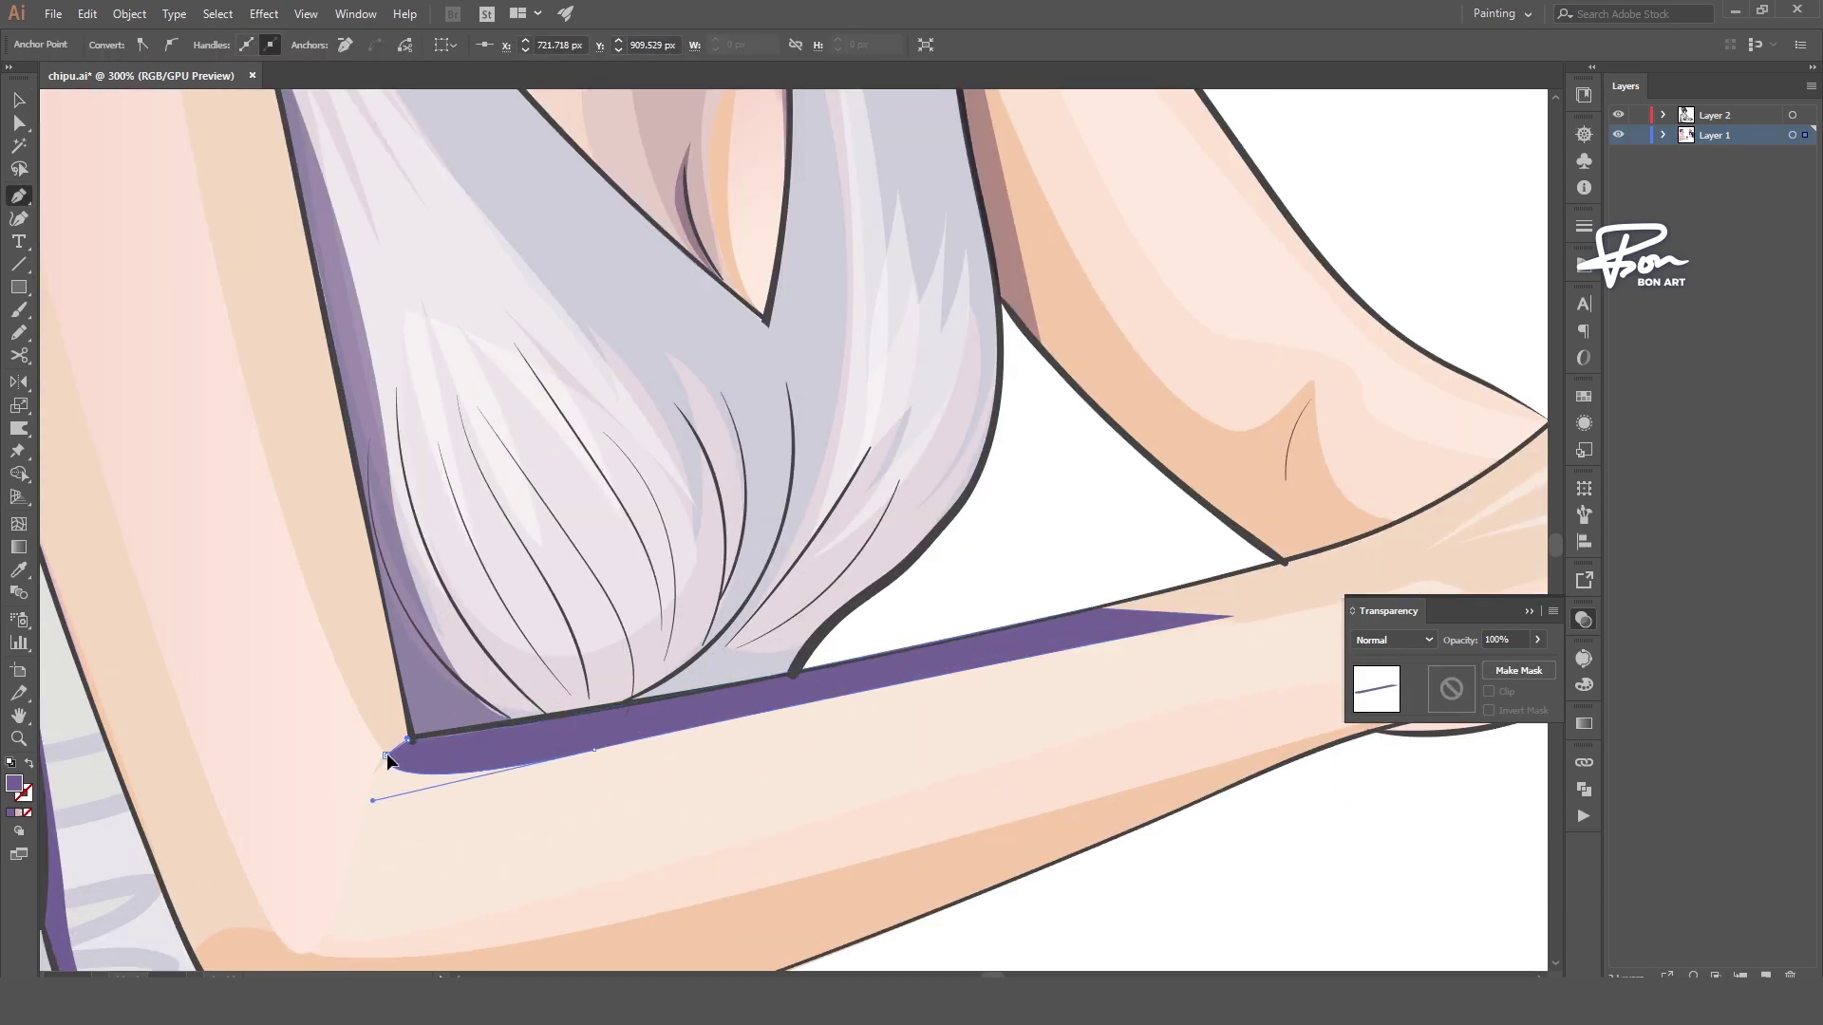
{"action": "scroll", "coordinate": [421, 769], "scroll_direction": "down", "scroll_amount": 3}
{"action": "key", "text": "i"}
{"action": "scroll", "coordinate": [584, 742], "scroll_direction": "up", "scroll_amount": 1}
- Adjust the strip's end anchors, nudging the left end slightly to the right
{"action": "key", "text": "a"}
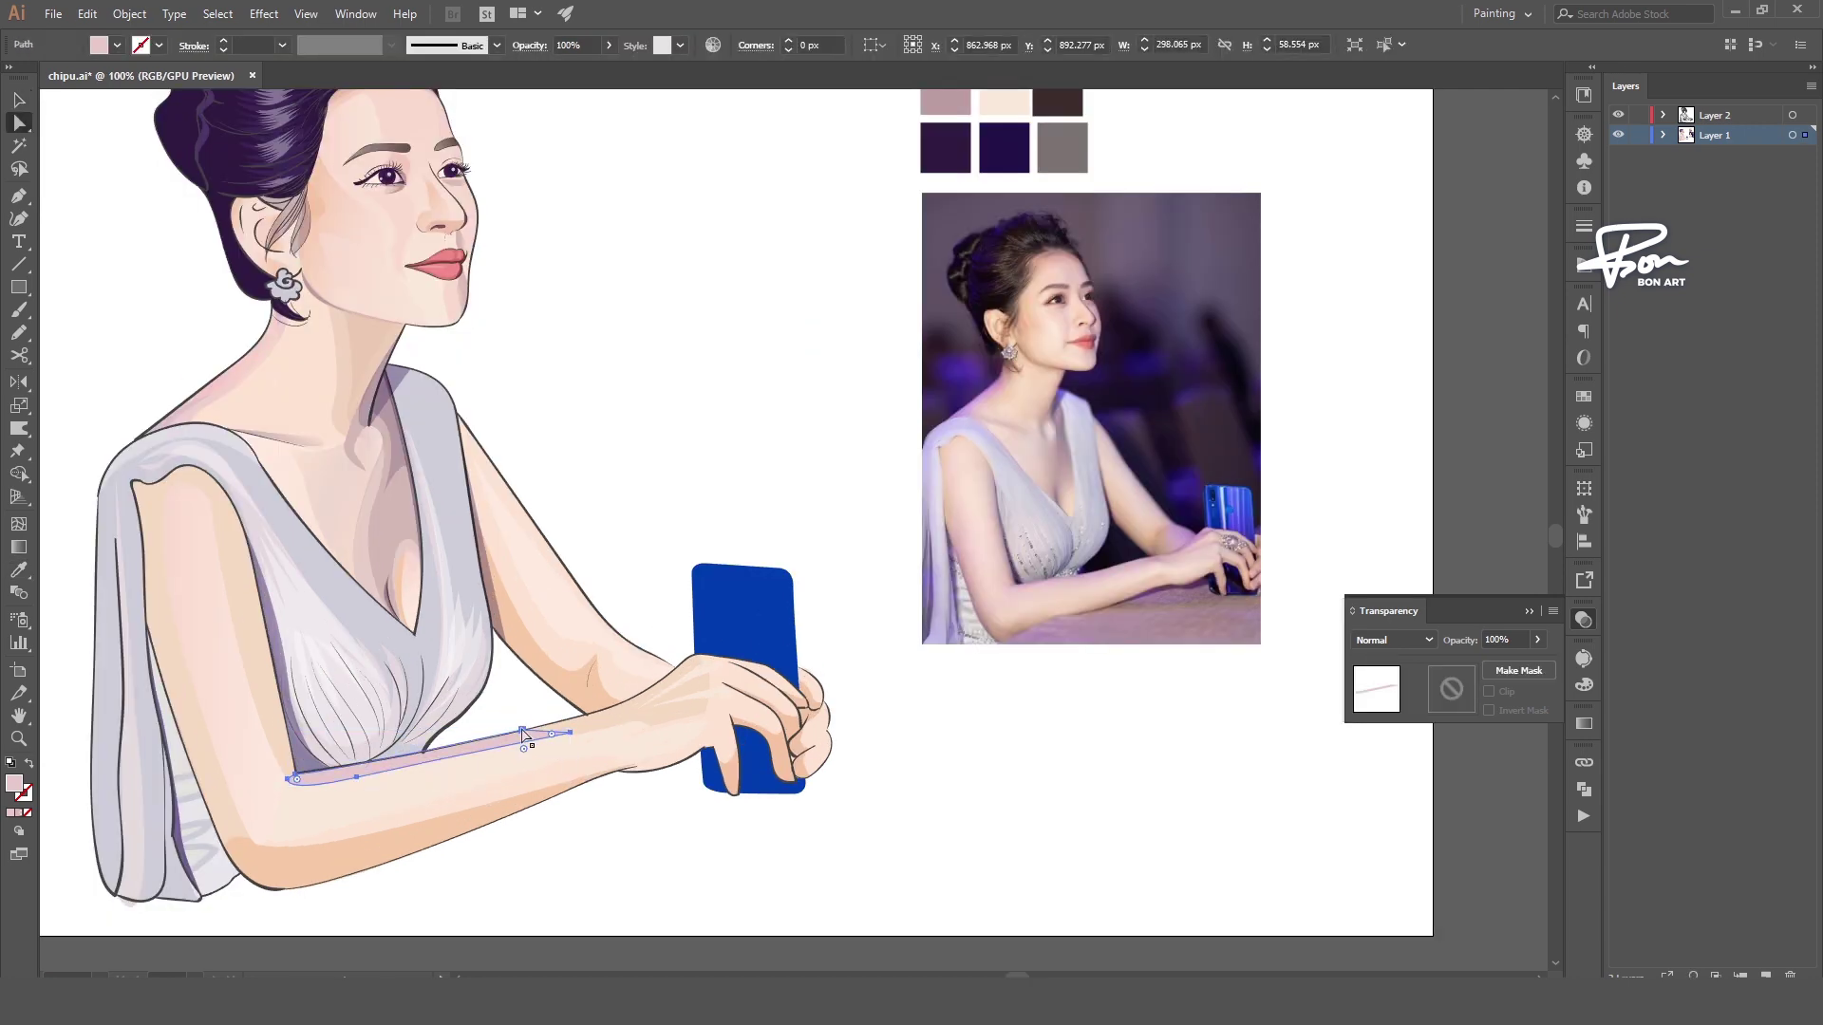
{"action": "left_click", "coordinate": [585, 712]}
{"action": "left_click_drag", "start_coordinate": [327, 781], "coordinate": [344, 779]}
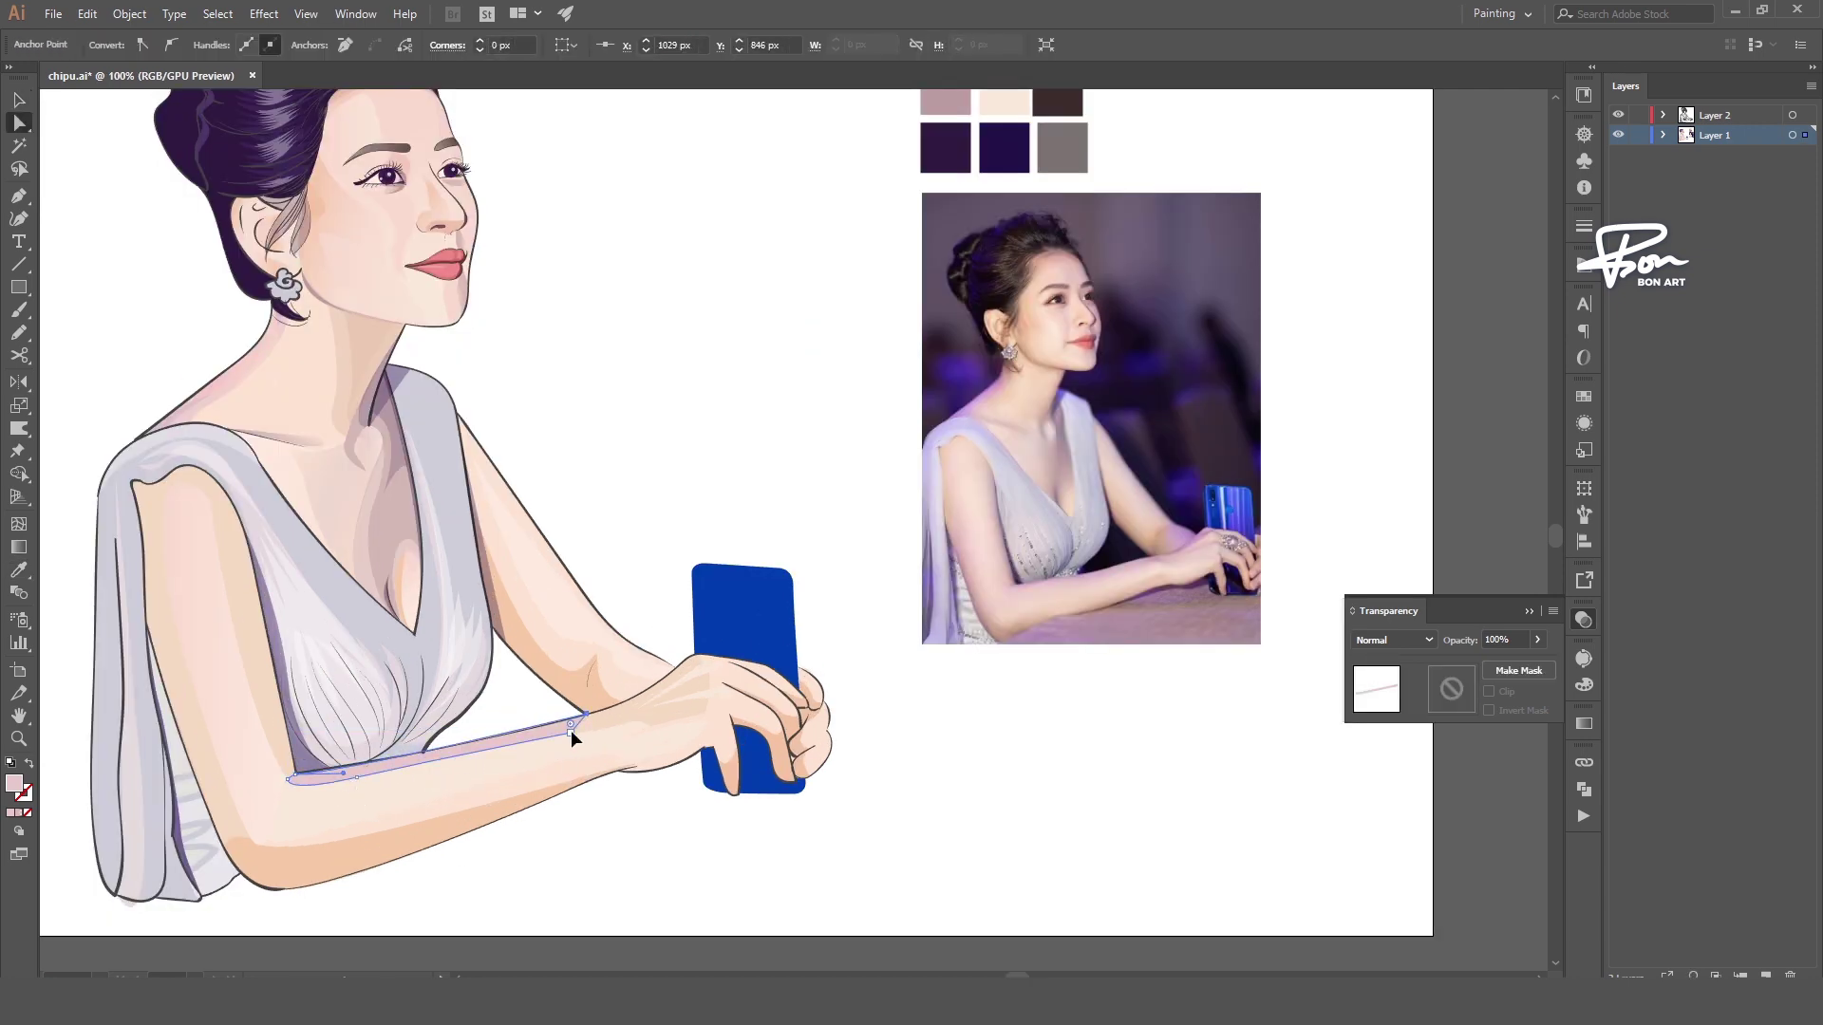
{"action": "left_click", "coordinate": [626, 724]}
{"action": "scroll", "coordinate": [627, 723], "scroll_direction": "down", "scroll_amount": 1}
{"action": "scroll", "coordinate": [627, 723], "scroll_direction": "up", "scroll_amount": 2}
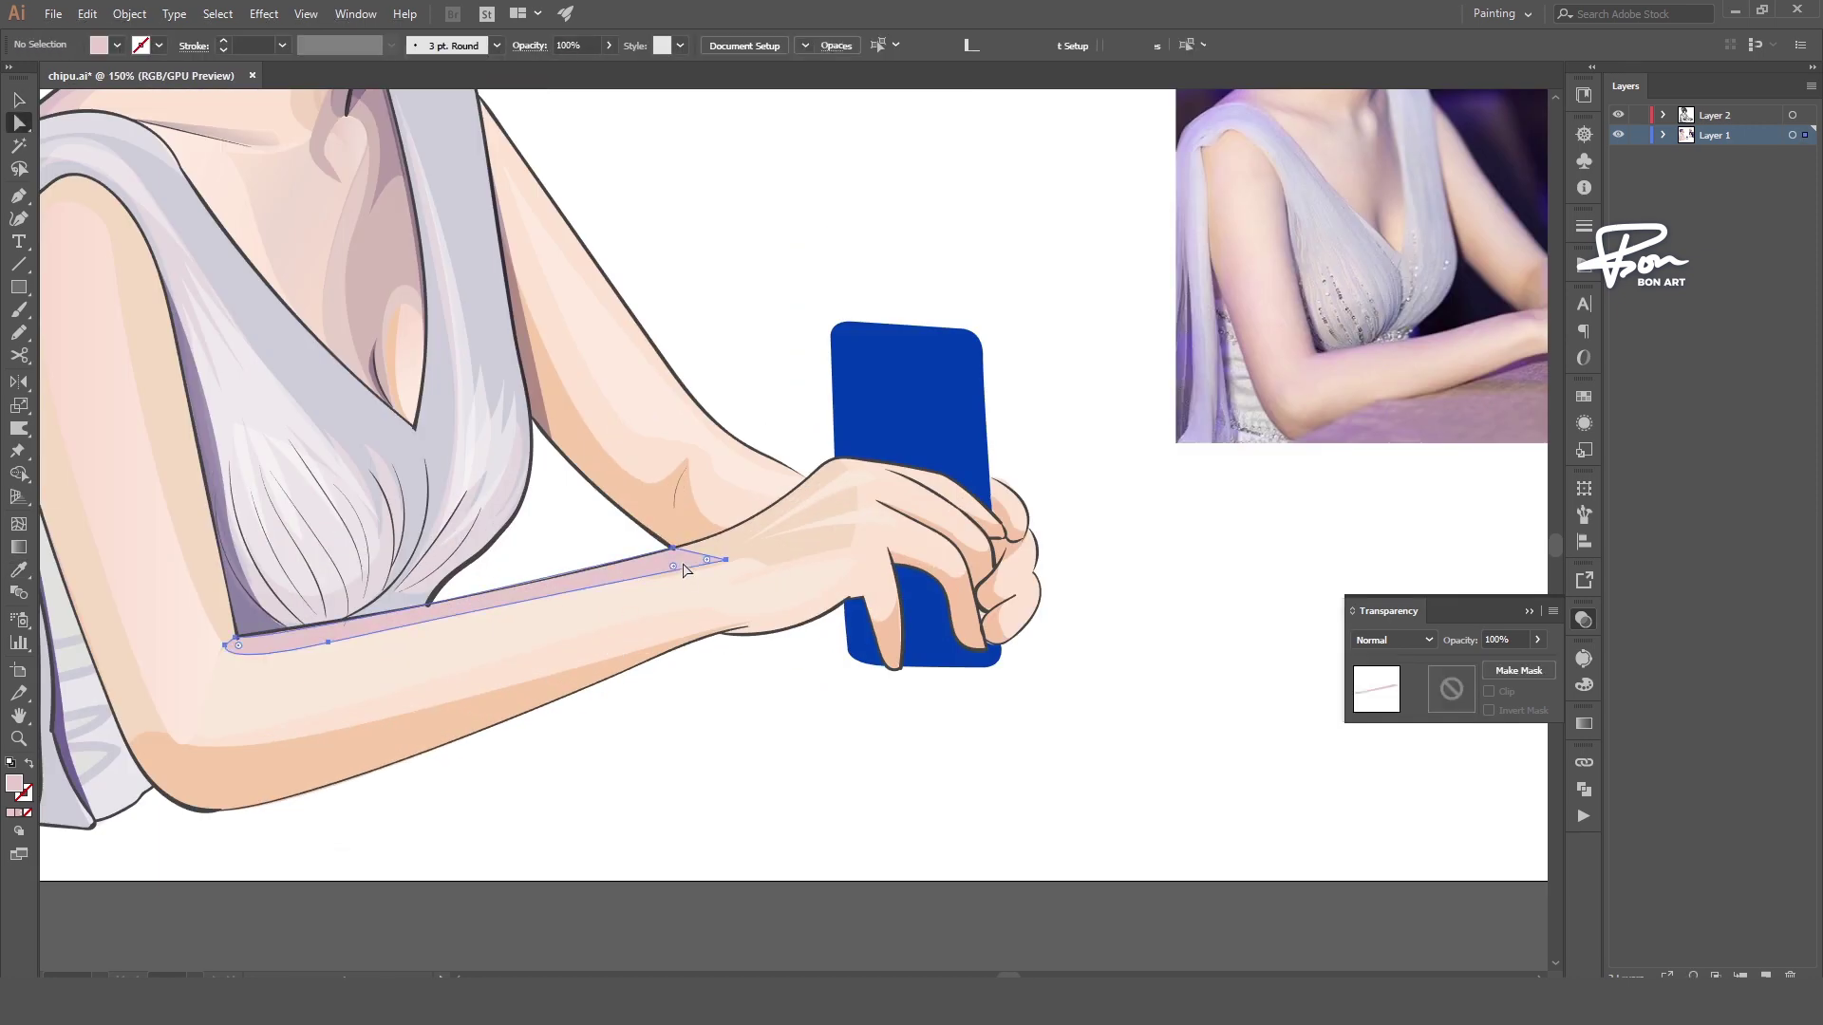
{"action": "scroll", "coordinate": [846, 586], "scroll_direction": "down", "scroll_amount": 3}
{"action": "scroll", "coordinate": [956, 810], "scroll_direction": "up", "scroll_amount": 1}
{"action": "scroll", "coordinate": [956, 810], "scroll_direction": "up", "scroll_amount": 1}
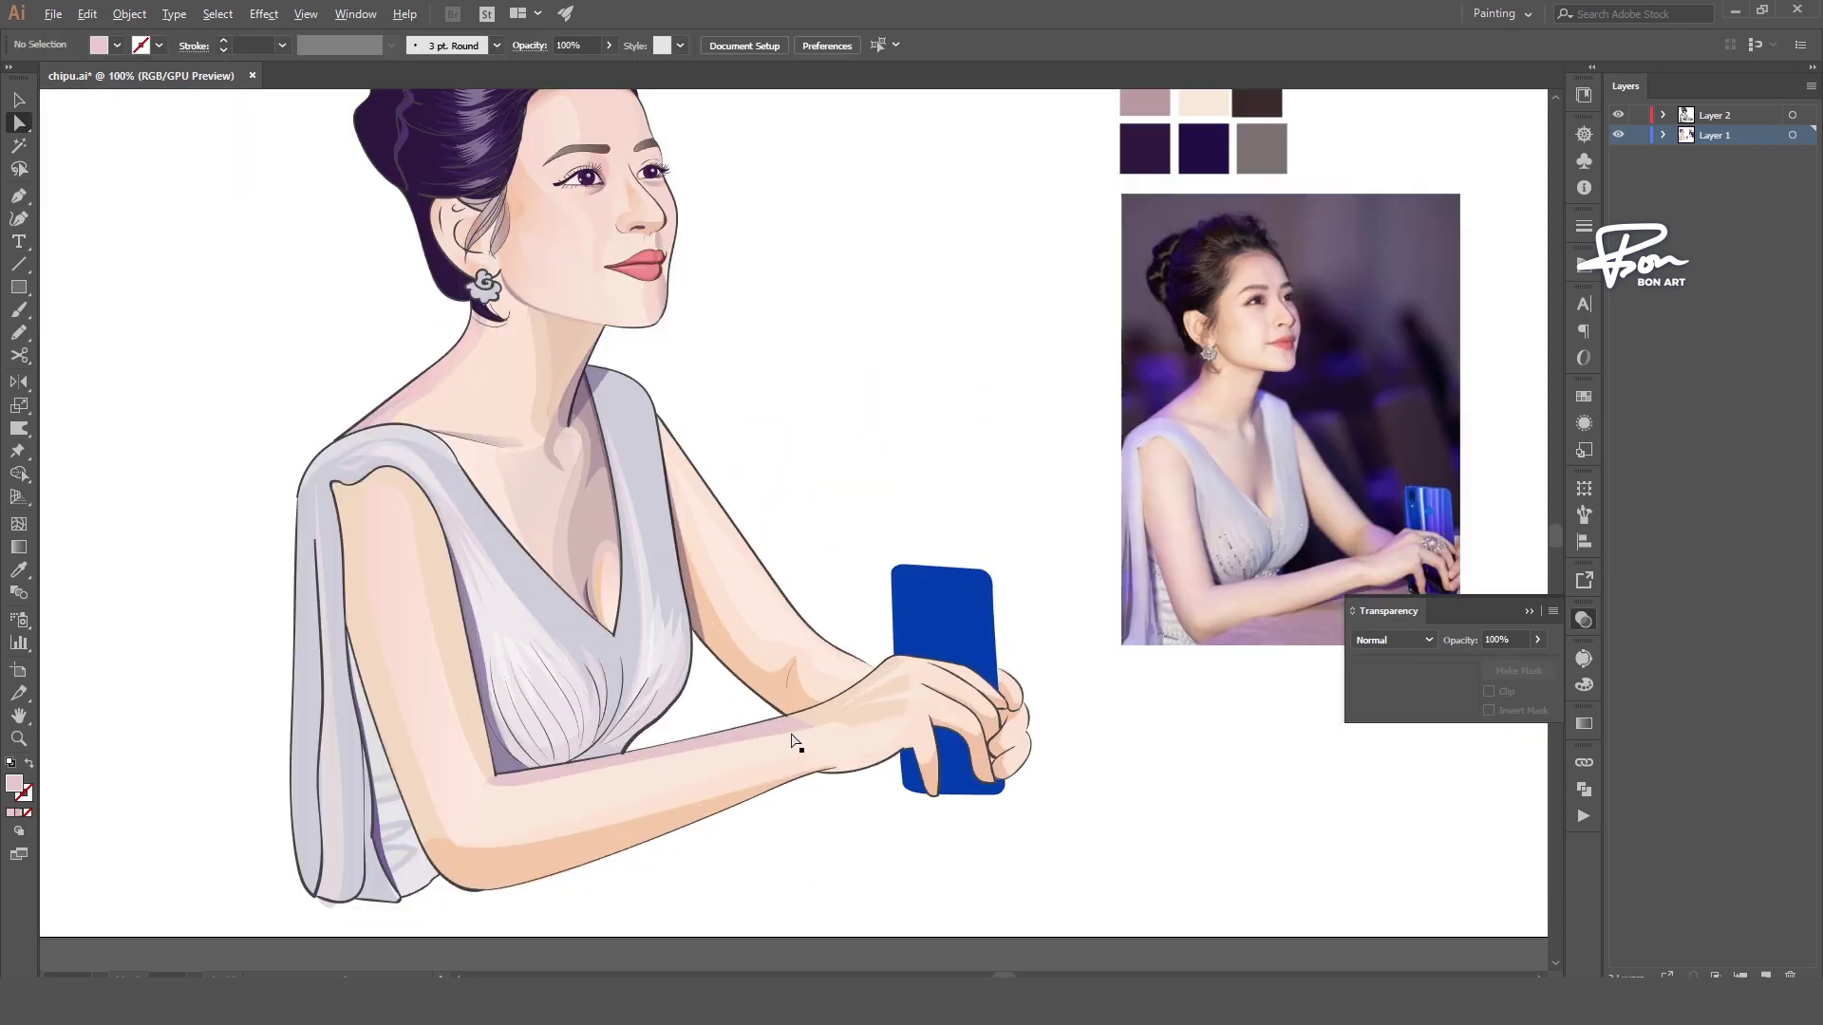
- Fill the forearm strip with a sampled pale pink and deselect it
{"action": "key", "text": "i"}
{"action": "key", "text": "v"}
{"action": "left_click", "coordinate": [834, 513]}
{"action": "scroll", "coordinate": [833, 513], "scroll_direction": "down", "scroll_amount": 2}
{"action": "scroll", "coordinate": [902, 760], "scroll_direction": "up", "scroll_amount": 1}
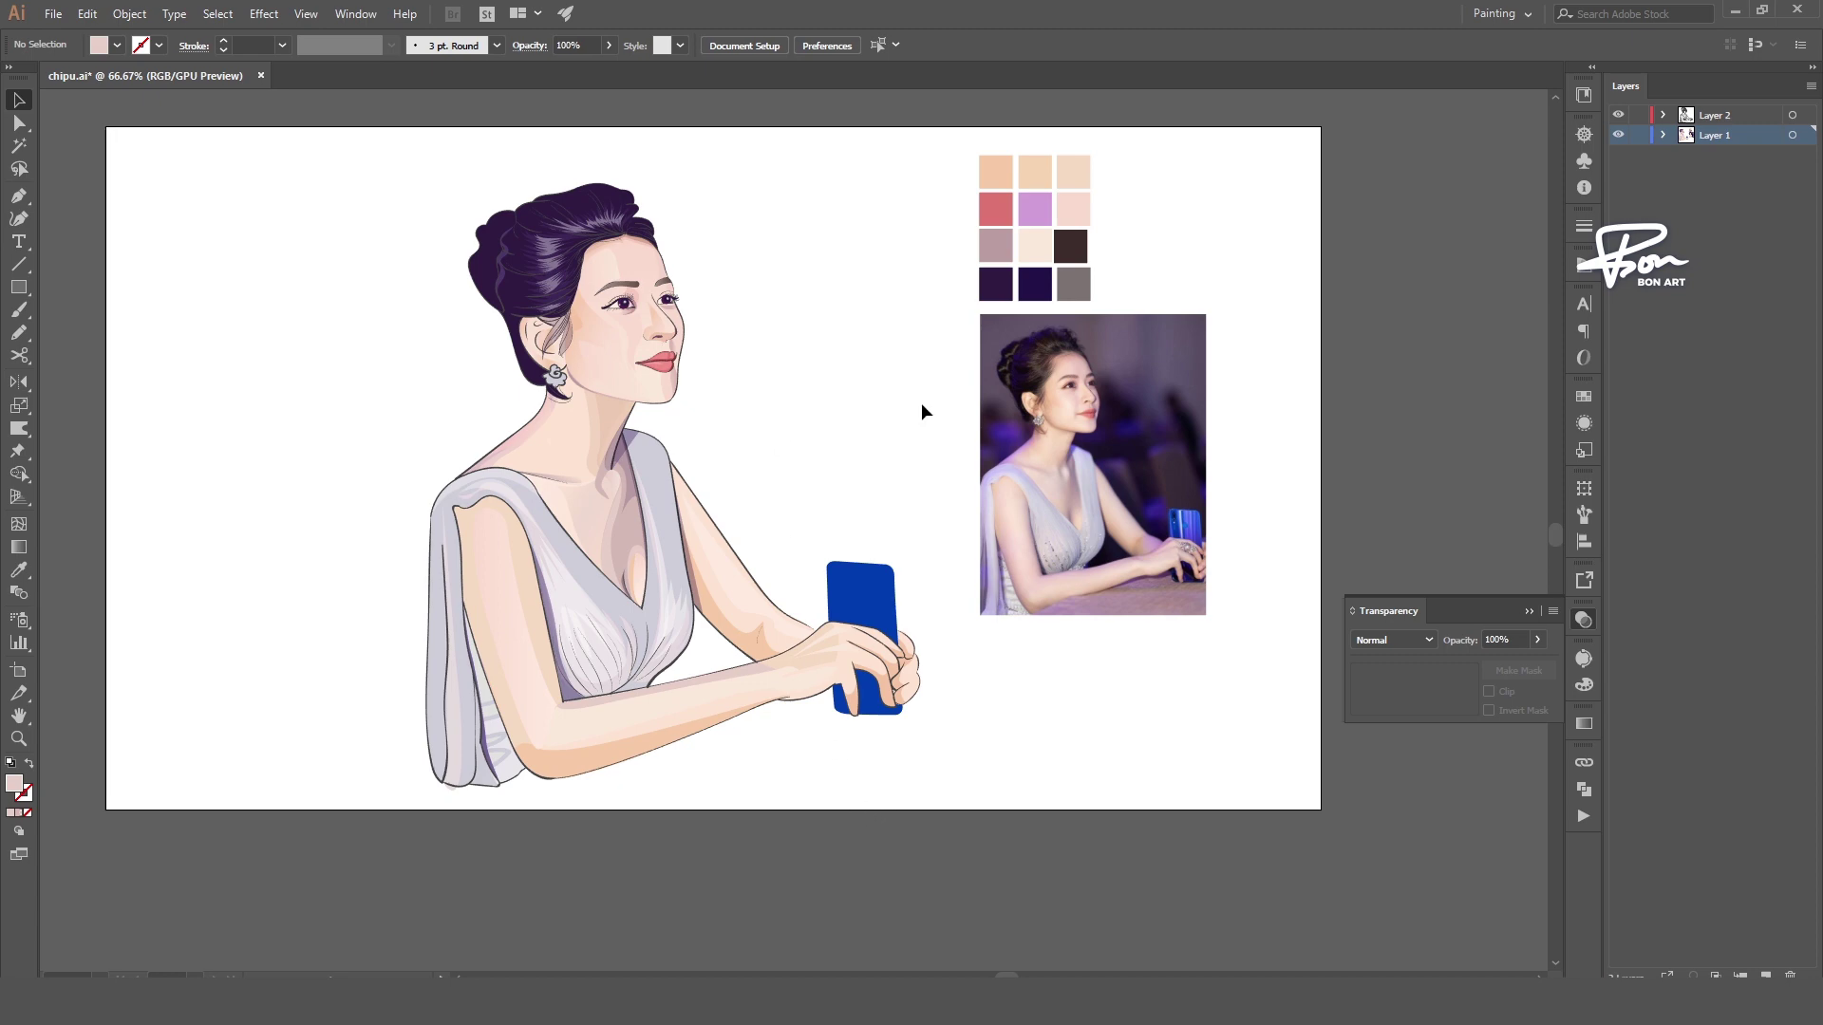
- Pen-draw a small shadow path from the nostril curving down to the top of the upper lip
{"action": "scroll", "coordinate": [921, 402], "scroll_direction": "up", "scroll_amount": 1}
{"action": "scroll", "coordinate": [529, 332], "scroll_direction": "up", "scroll_amount": 1}
{"action": "key", "text": "p"}
{"action": "scroll", "coordinate": [528, 332], "scroll_direction": "up", "scroll_amount": 1}
{"action": "left_click", "coordinate": [536, 304]}
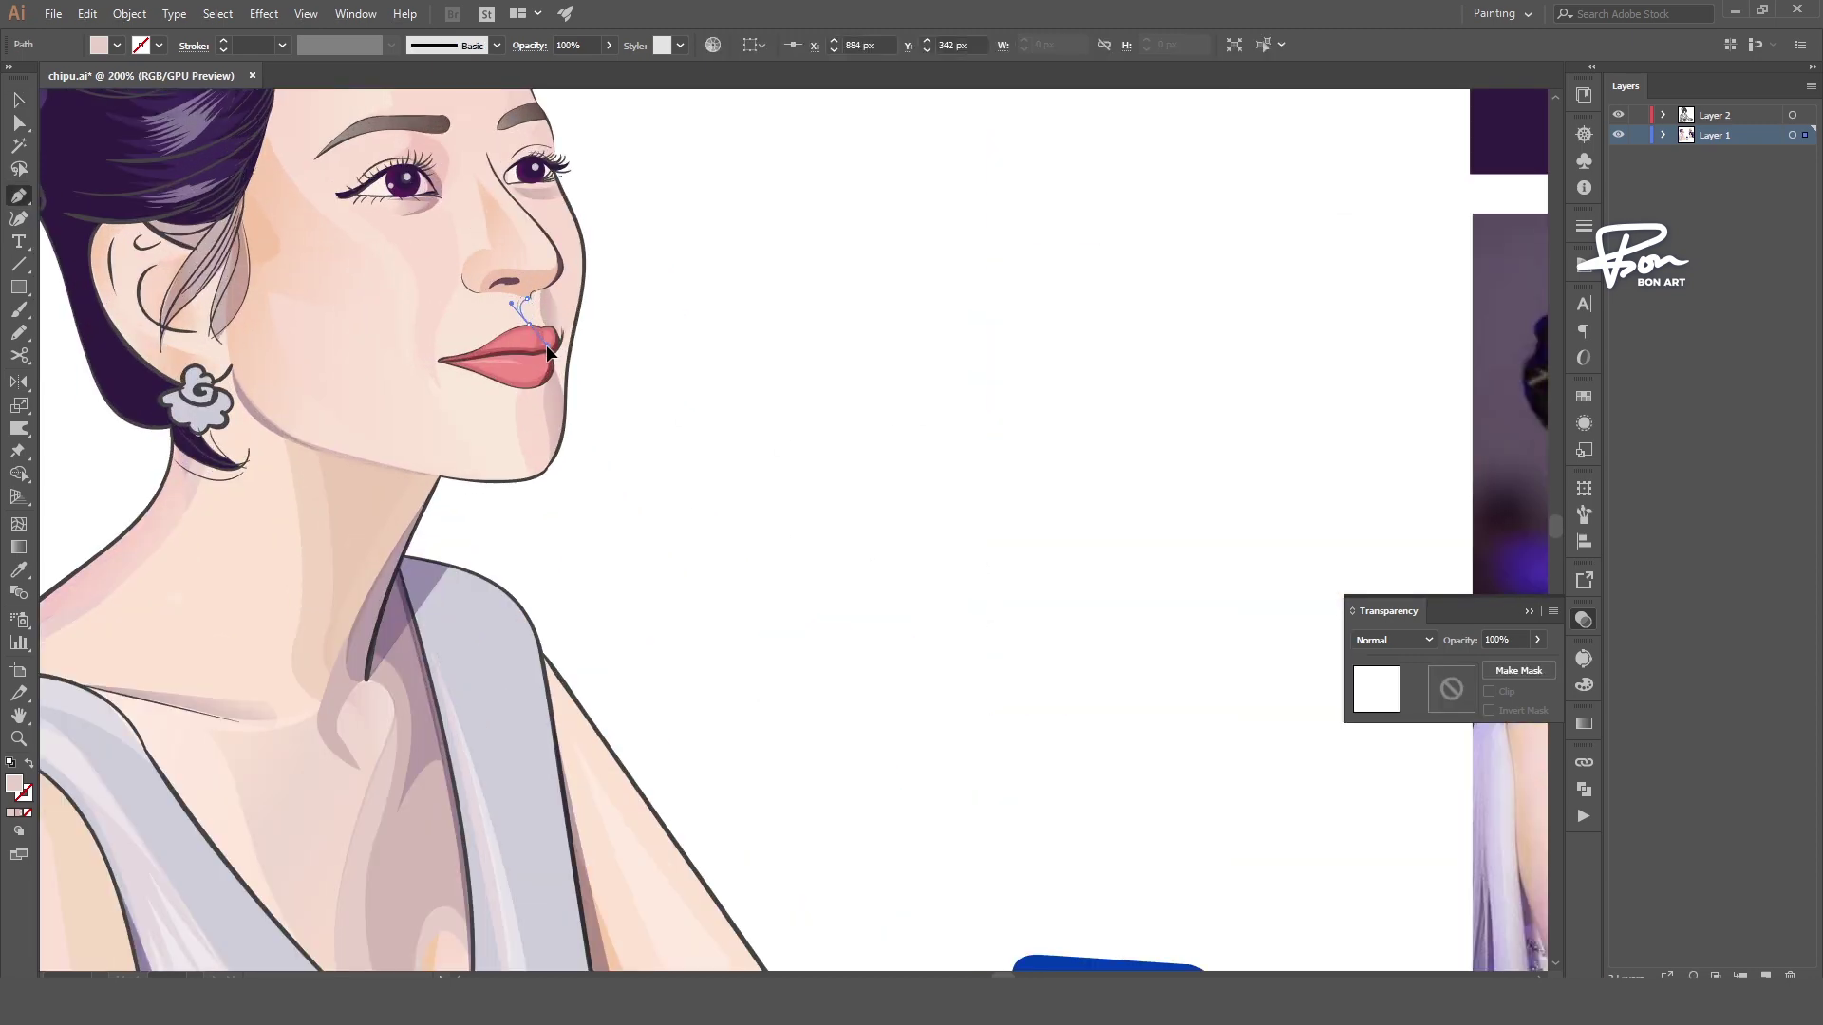
{"action": "scroll", "coordinate": [545, 344], "scroll_direction": "up", "scroll_amount": 2}
{"action": "left_click", "coordinate": [503, 277]}
{"action": "left_click_drag", "start_coordinate": [503, 277], "coordinate": [502, 289]}
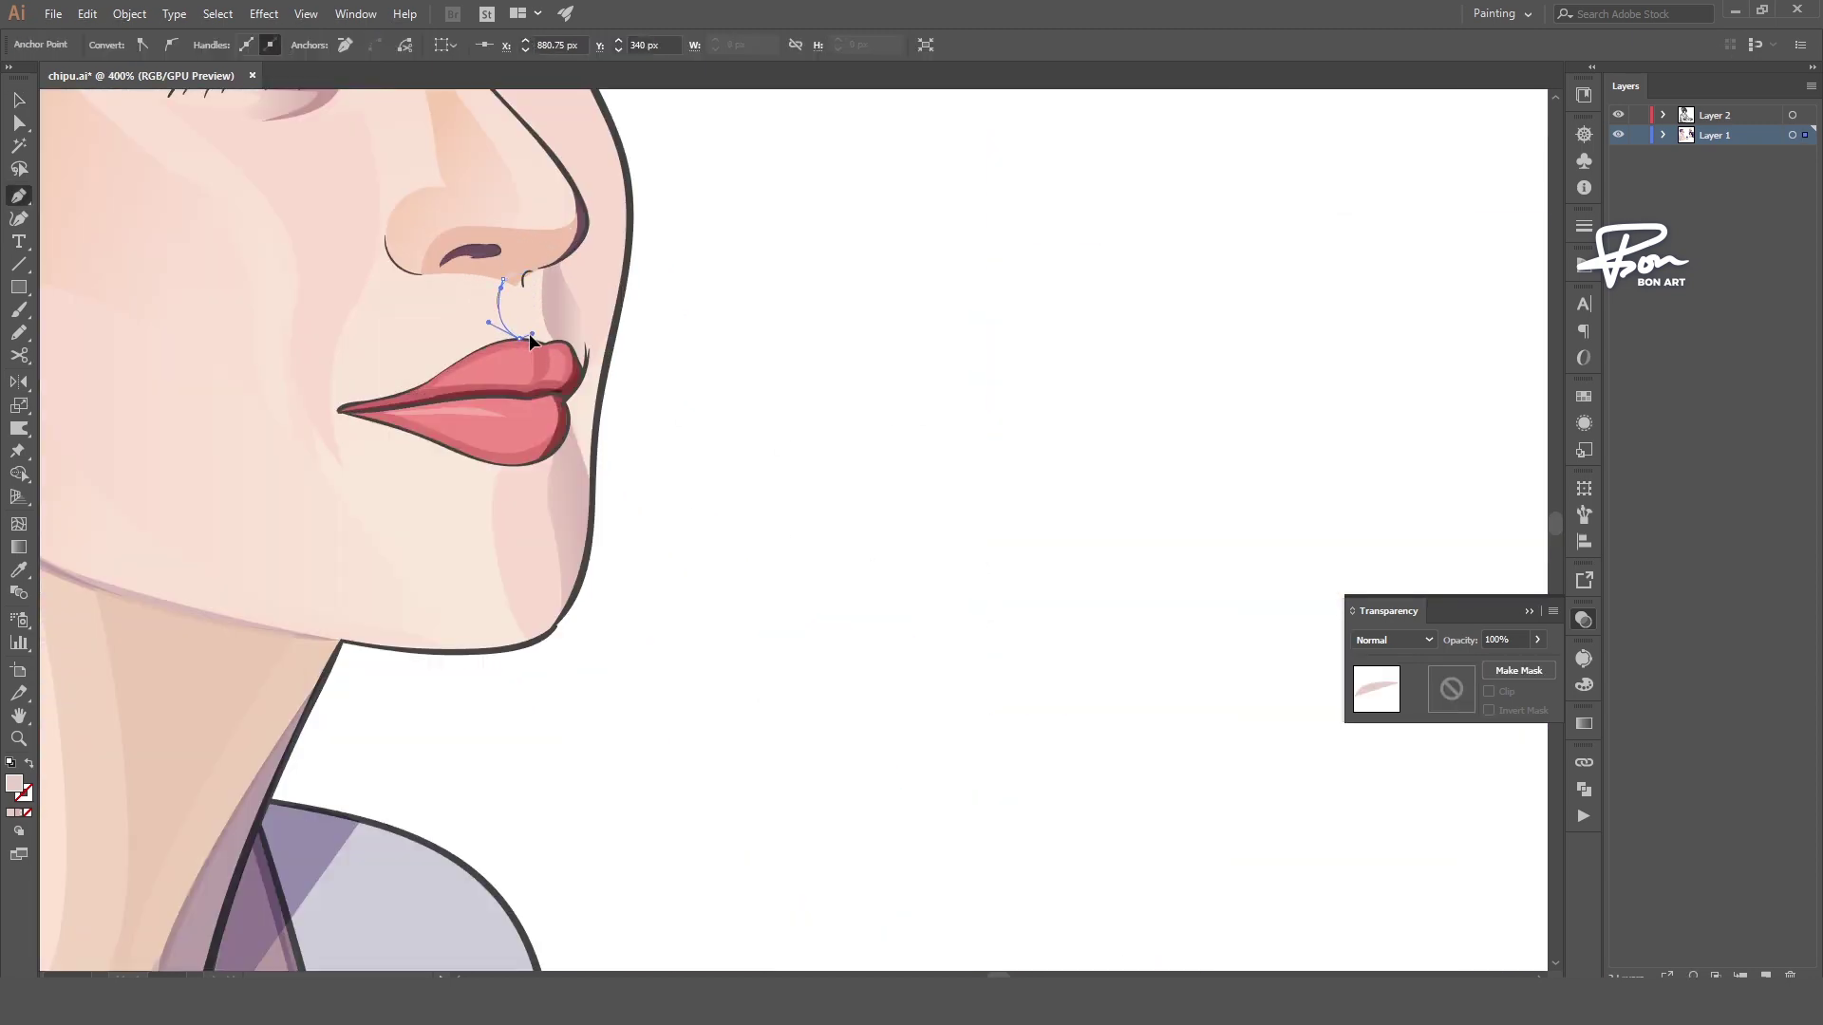
{"action": "left_click", "coordinate": [537, 342]}
{"action": "scroll", "coordinate": [707, 285], "scroll_direction": "down", "scroll_amount": 3}
{"action": "scroll", "coordinate": [703, 279], "scroll_direction": "down", "scroll_amount": 2}
{"action": "scroll", "coordinate": [697, 283], "scroll_direction": "up", "scroll_amount": 6}
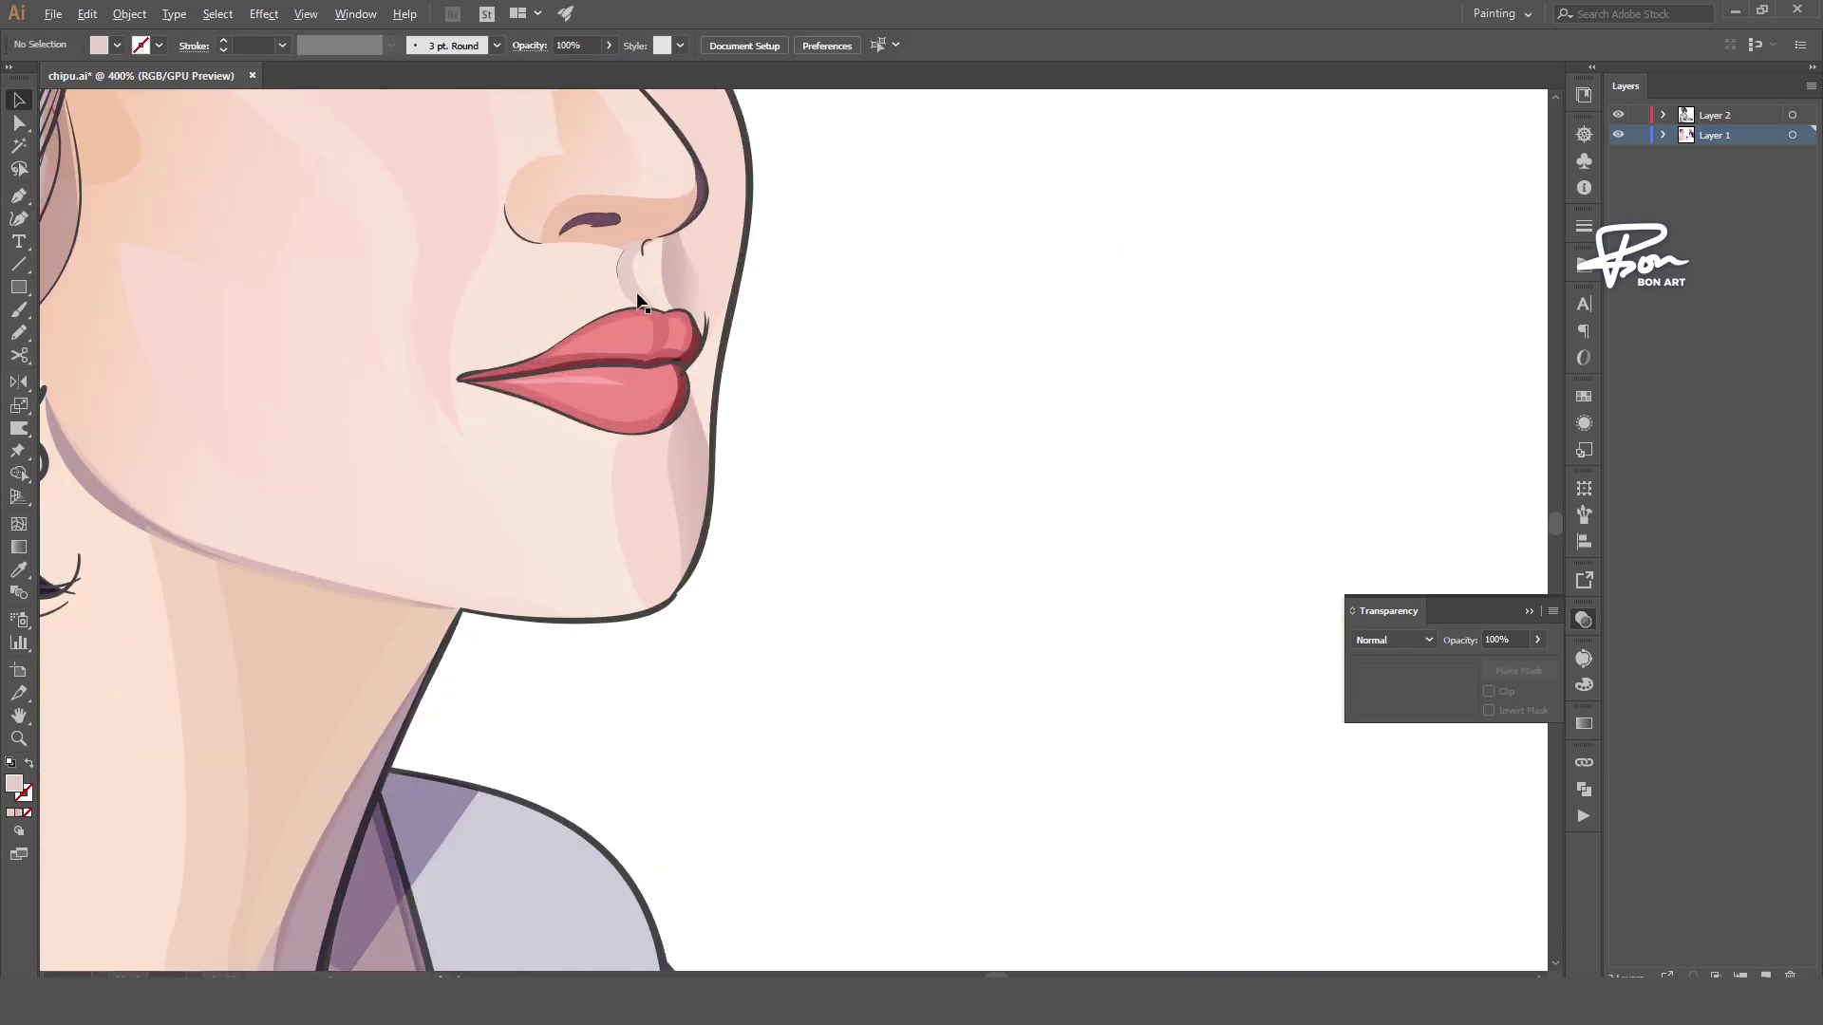
- Inspect the anchors around the lips near the new nose shadow
{"action": "left_click", "coordinate": [625, 308], "text": "ctrl"}
{"action": "scroll", "coordinate": [599, 288], "scroll_direction": "up", "scroll_amount": 2}
{"action": "key", "text": "shift+e"}
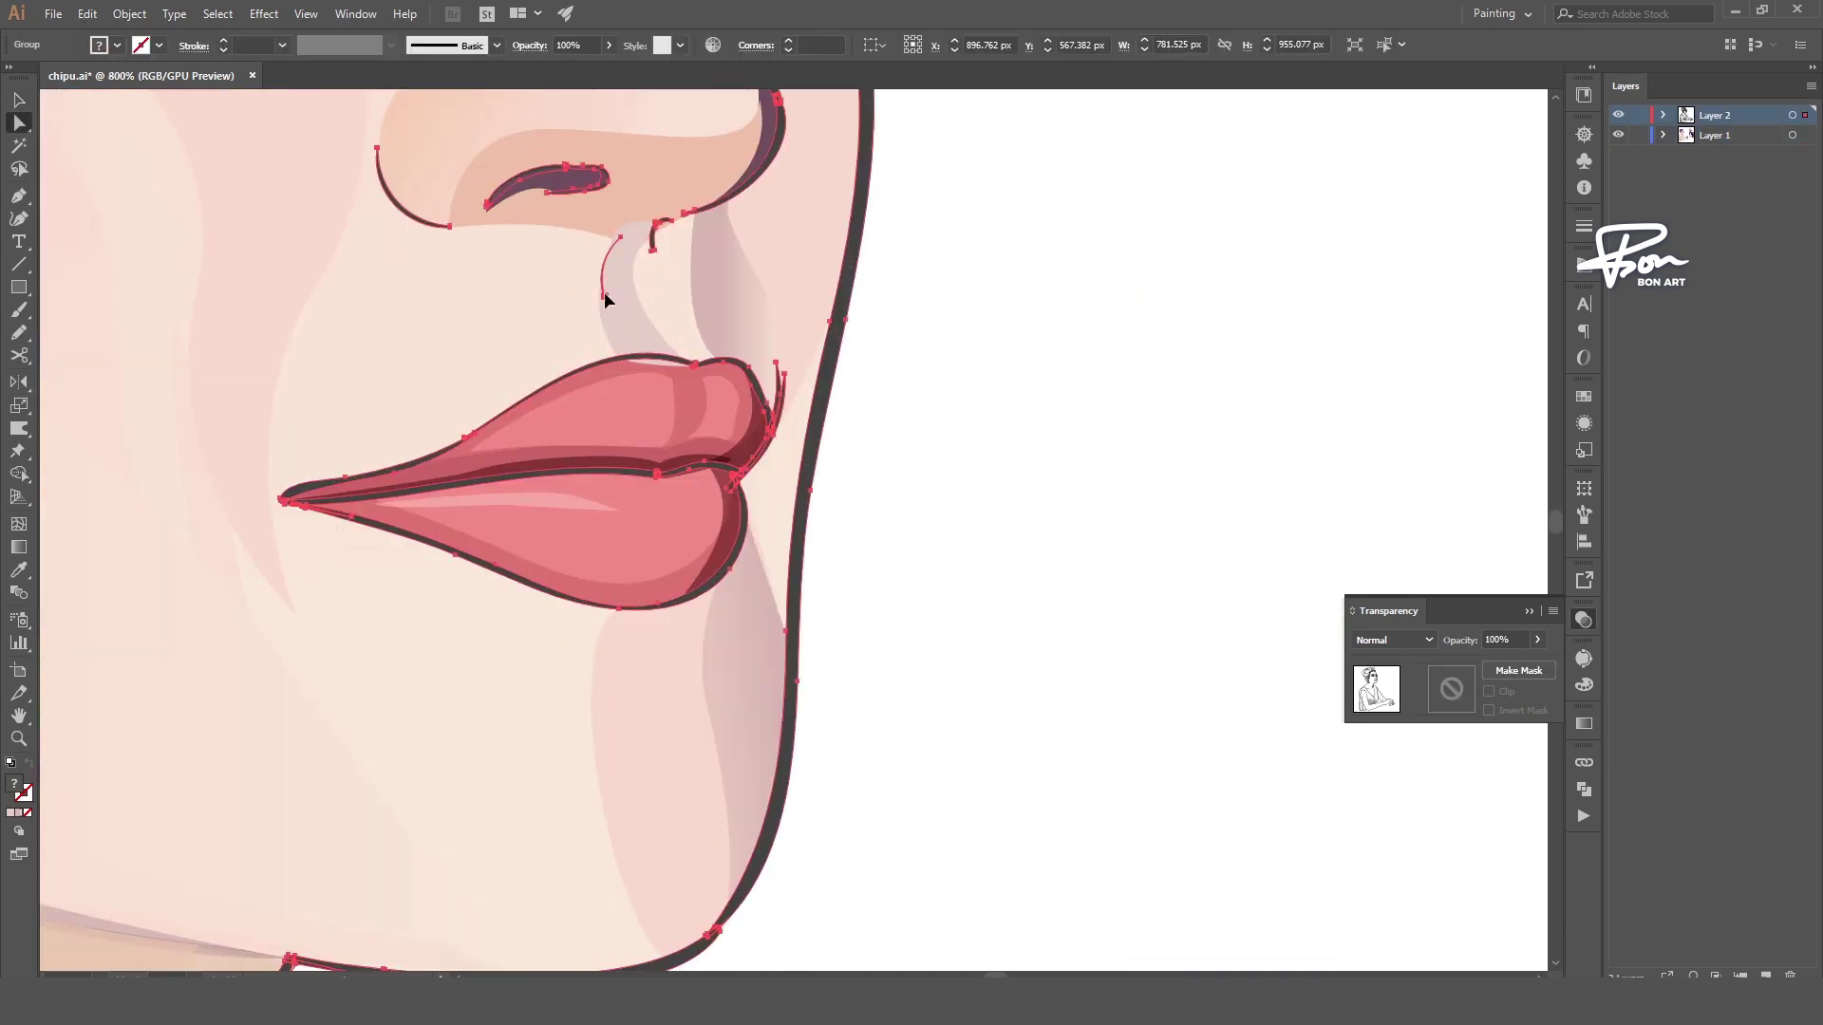
{"action": "key", "text": "v"}
{"action": "scroll", "coordinate": [912, 285], "scroll_direction": "down", "scroll_amount": 4}
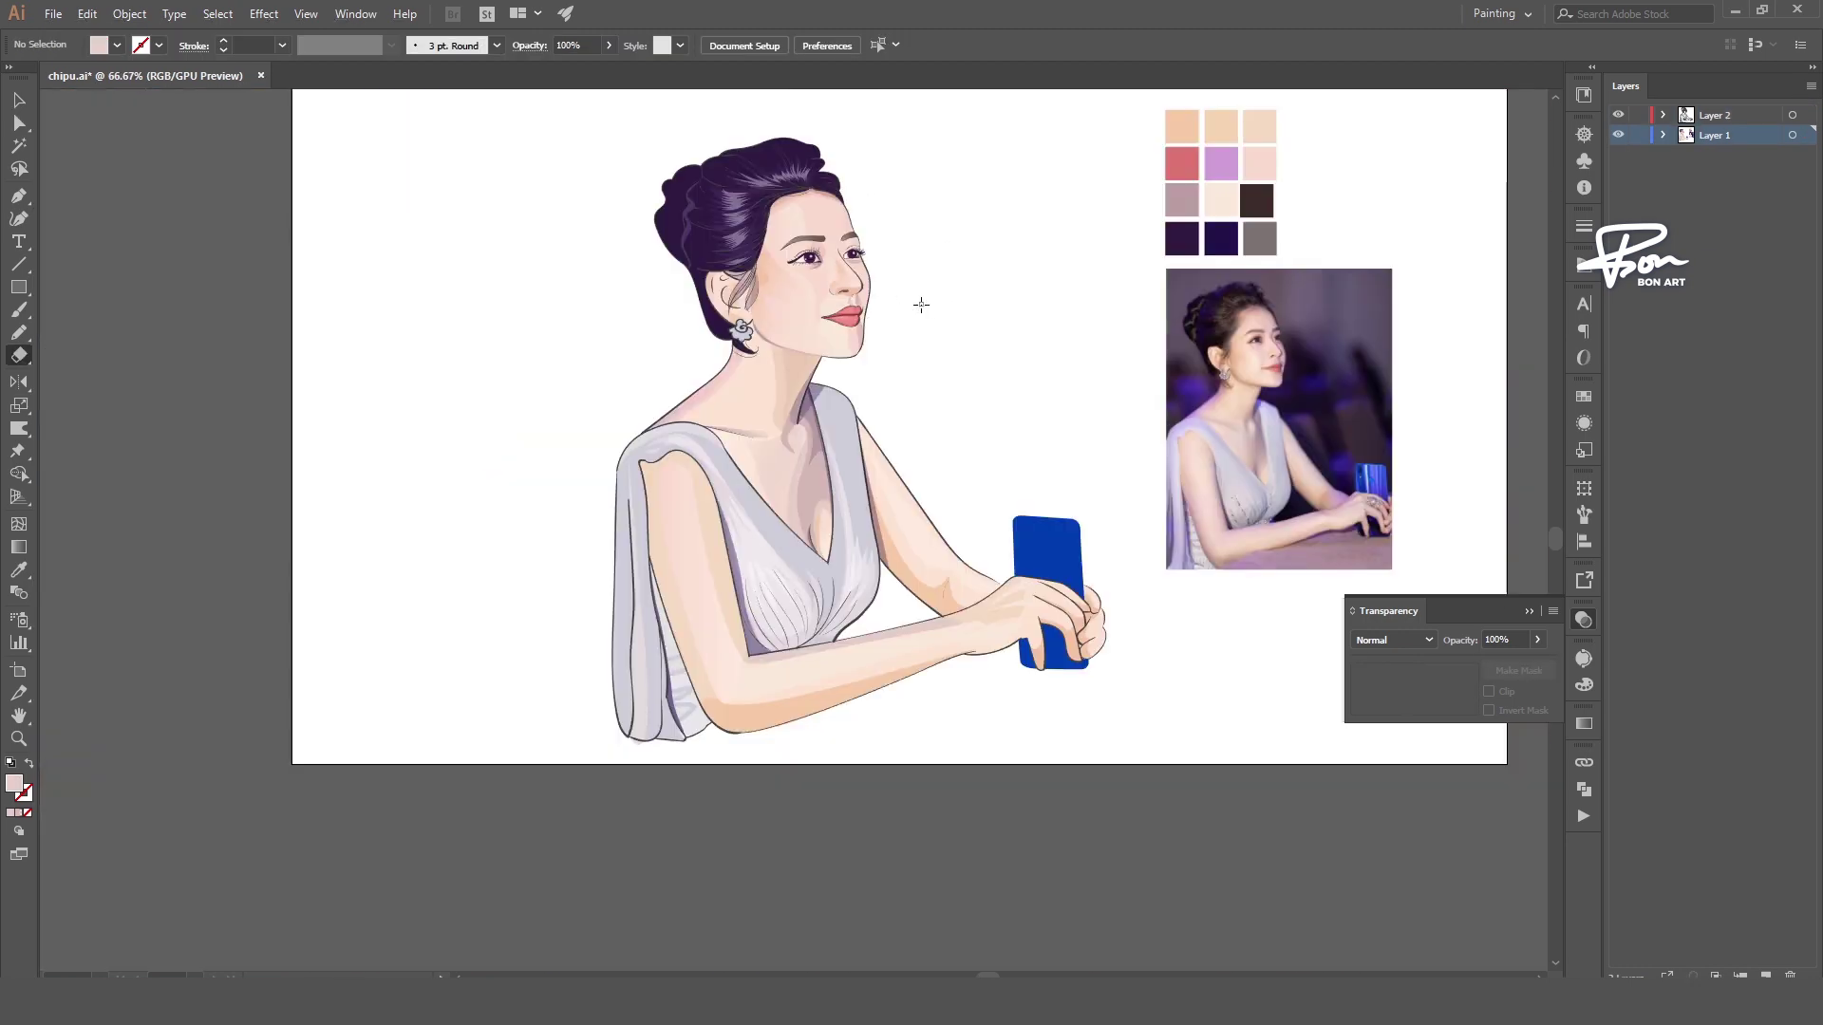
{"action": "scroll", "coordinate": [854, 313], "scroll_direction": "up", "scroll_amount": 4}
{"action": "scroll", "coordinate": [760, 358], "scroll_direction": "down", "scroll_amount": 1}
{"action": "scroll", "coordinate": [437, 321], "scroll_direction": "up", "scroll_amount": 1}
- Check the nose shadow's anchors and the mouth line art with Direct Selection
{"action": "key", "text": "a"}
{"action": "left_click", "coordinate": [444, 288]}
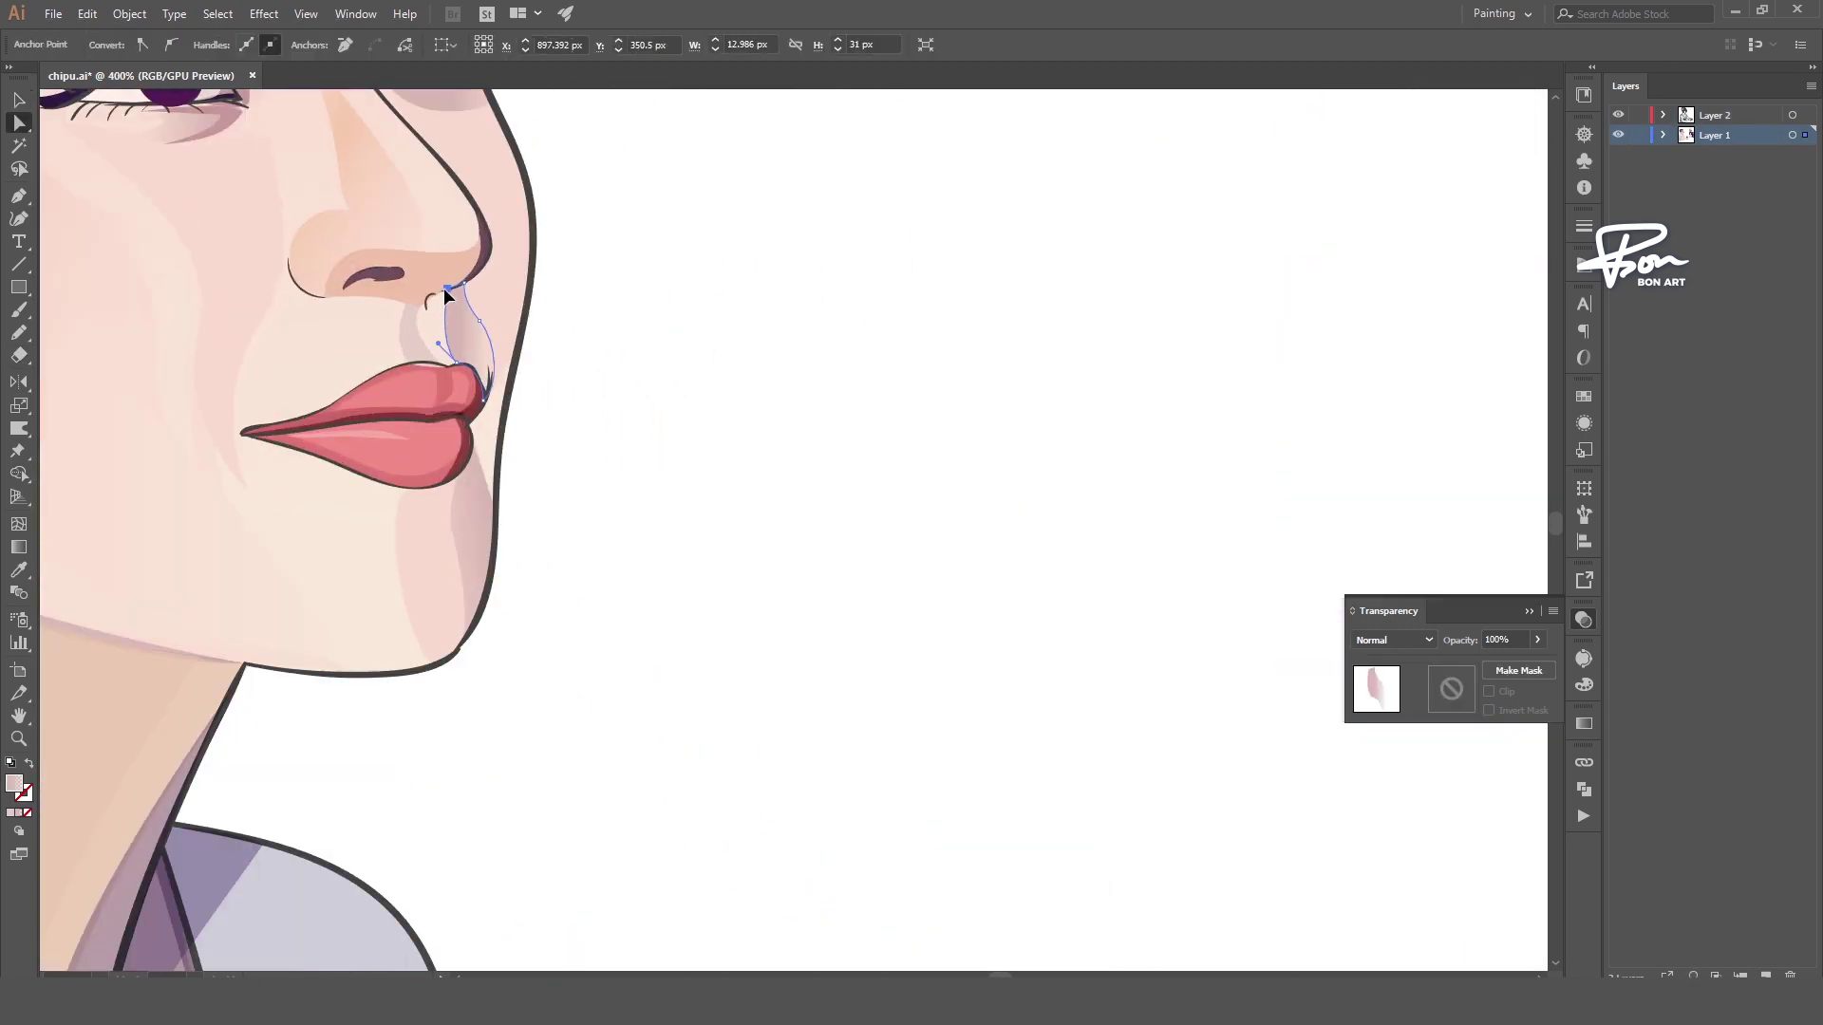
{"action": "left_click", "coordinate": [633, 288]}
{"action": "scroll", "coordinate": [608, 285], "scroll_direction": "down", "scroll_amount": 5}
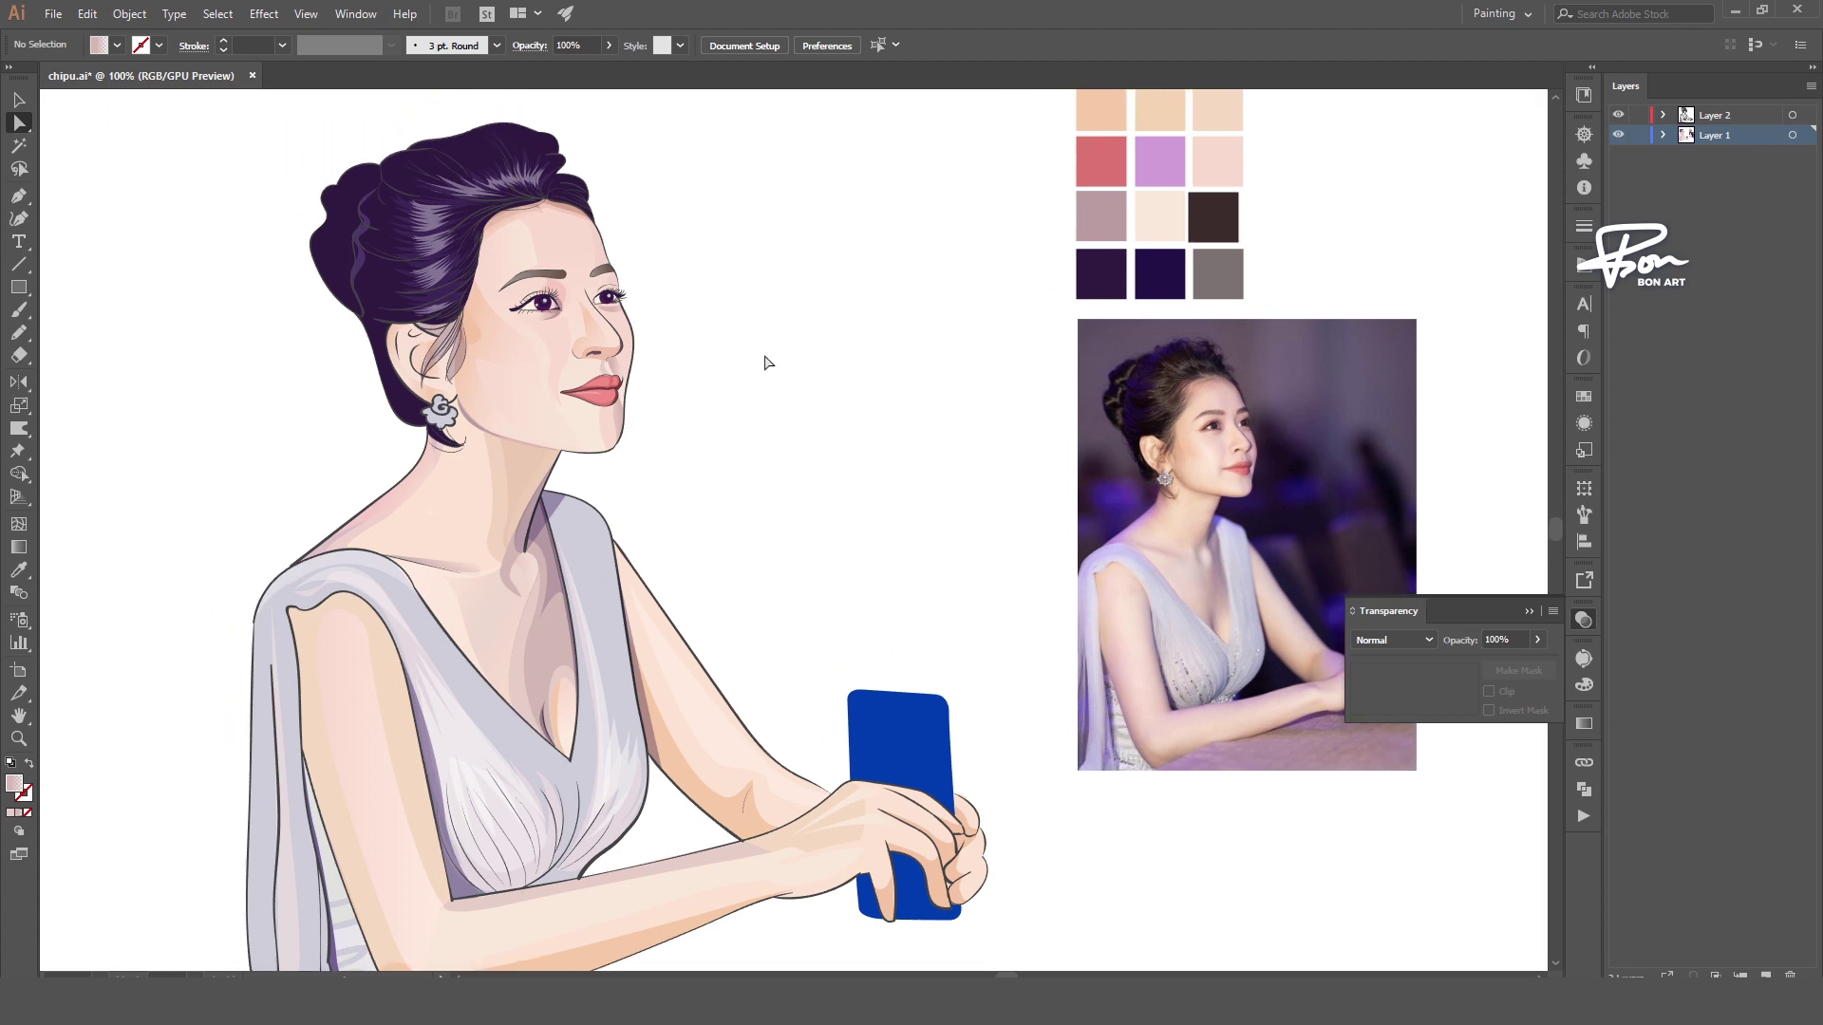
{"action": "scroll", "coordinate": [712, 398], "scroll_direction": "down", "scroll_amount": 1}
{"action": "scroll", "coordinate": [646, 459], "scroll_direction": "up", "scroll_amount": 5}
{"action": "left_click", "coordinate": [676, 273]}
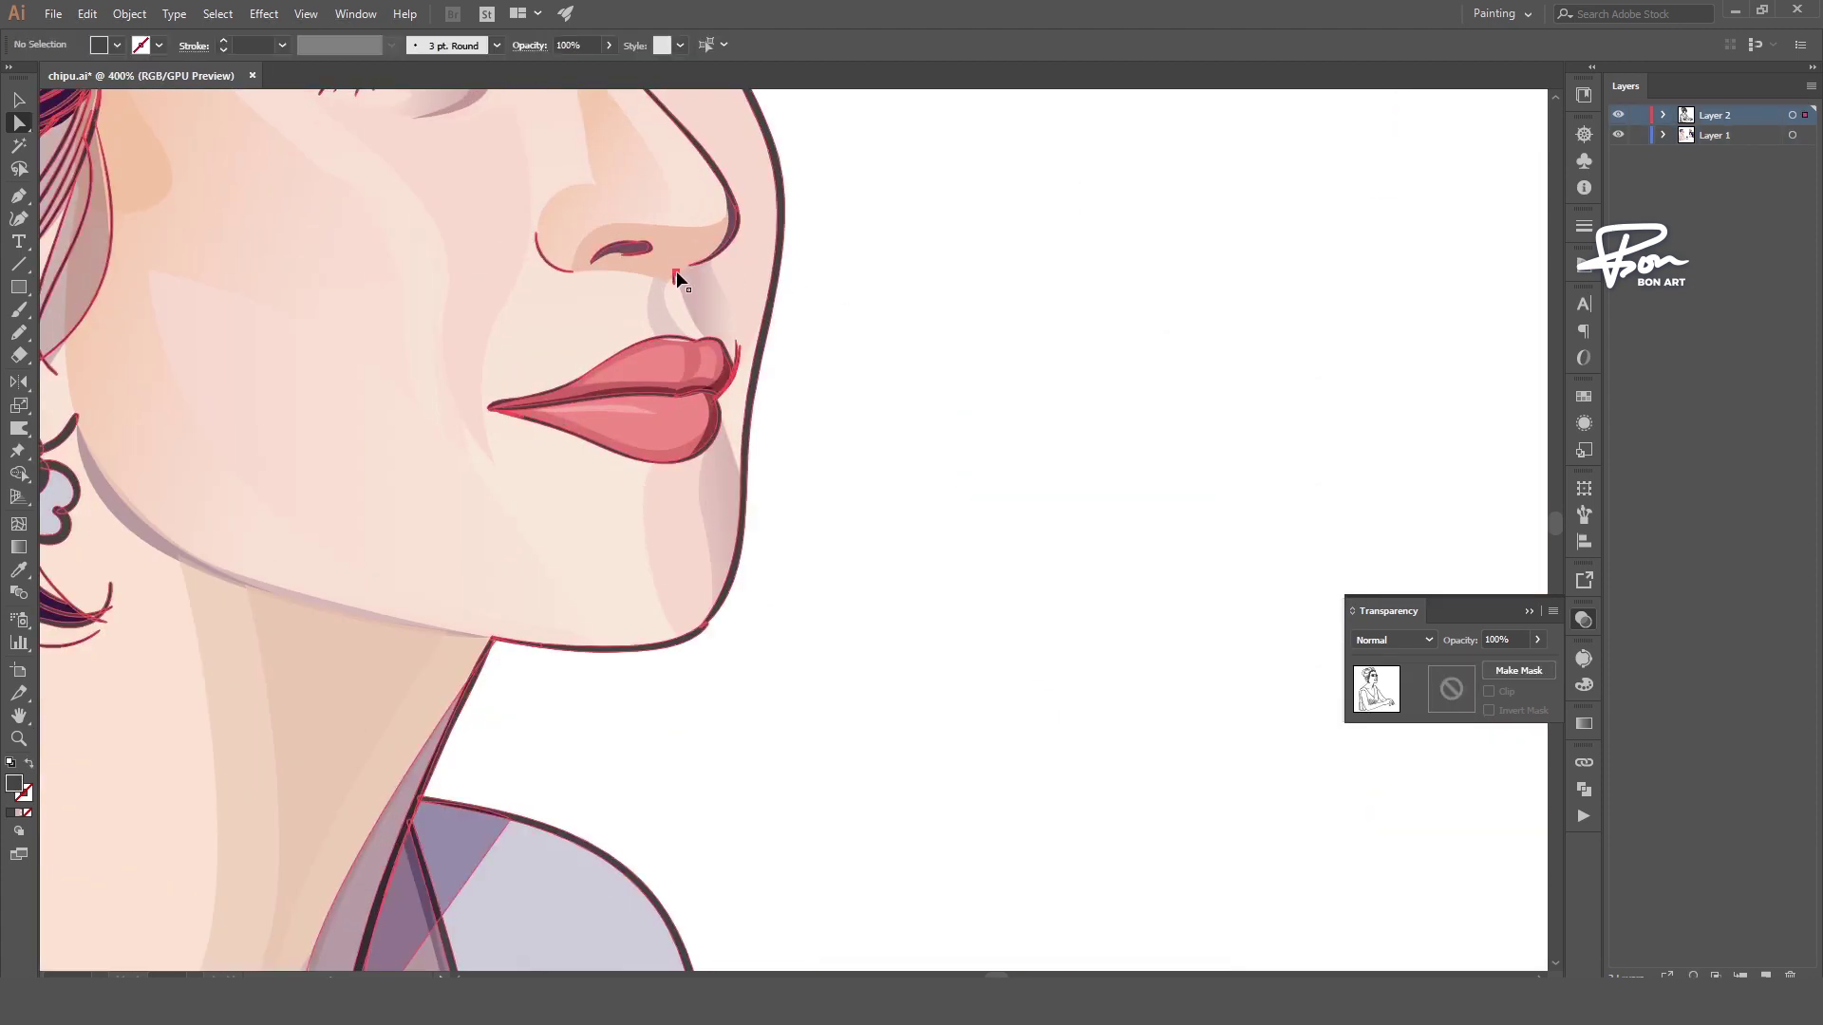
{"action": "left_click", "coordinate": [911, 300]}
{"action": "scroll", "coordinate": [845, 292], "scroll_direction": "down", "scroll_amount": 5}
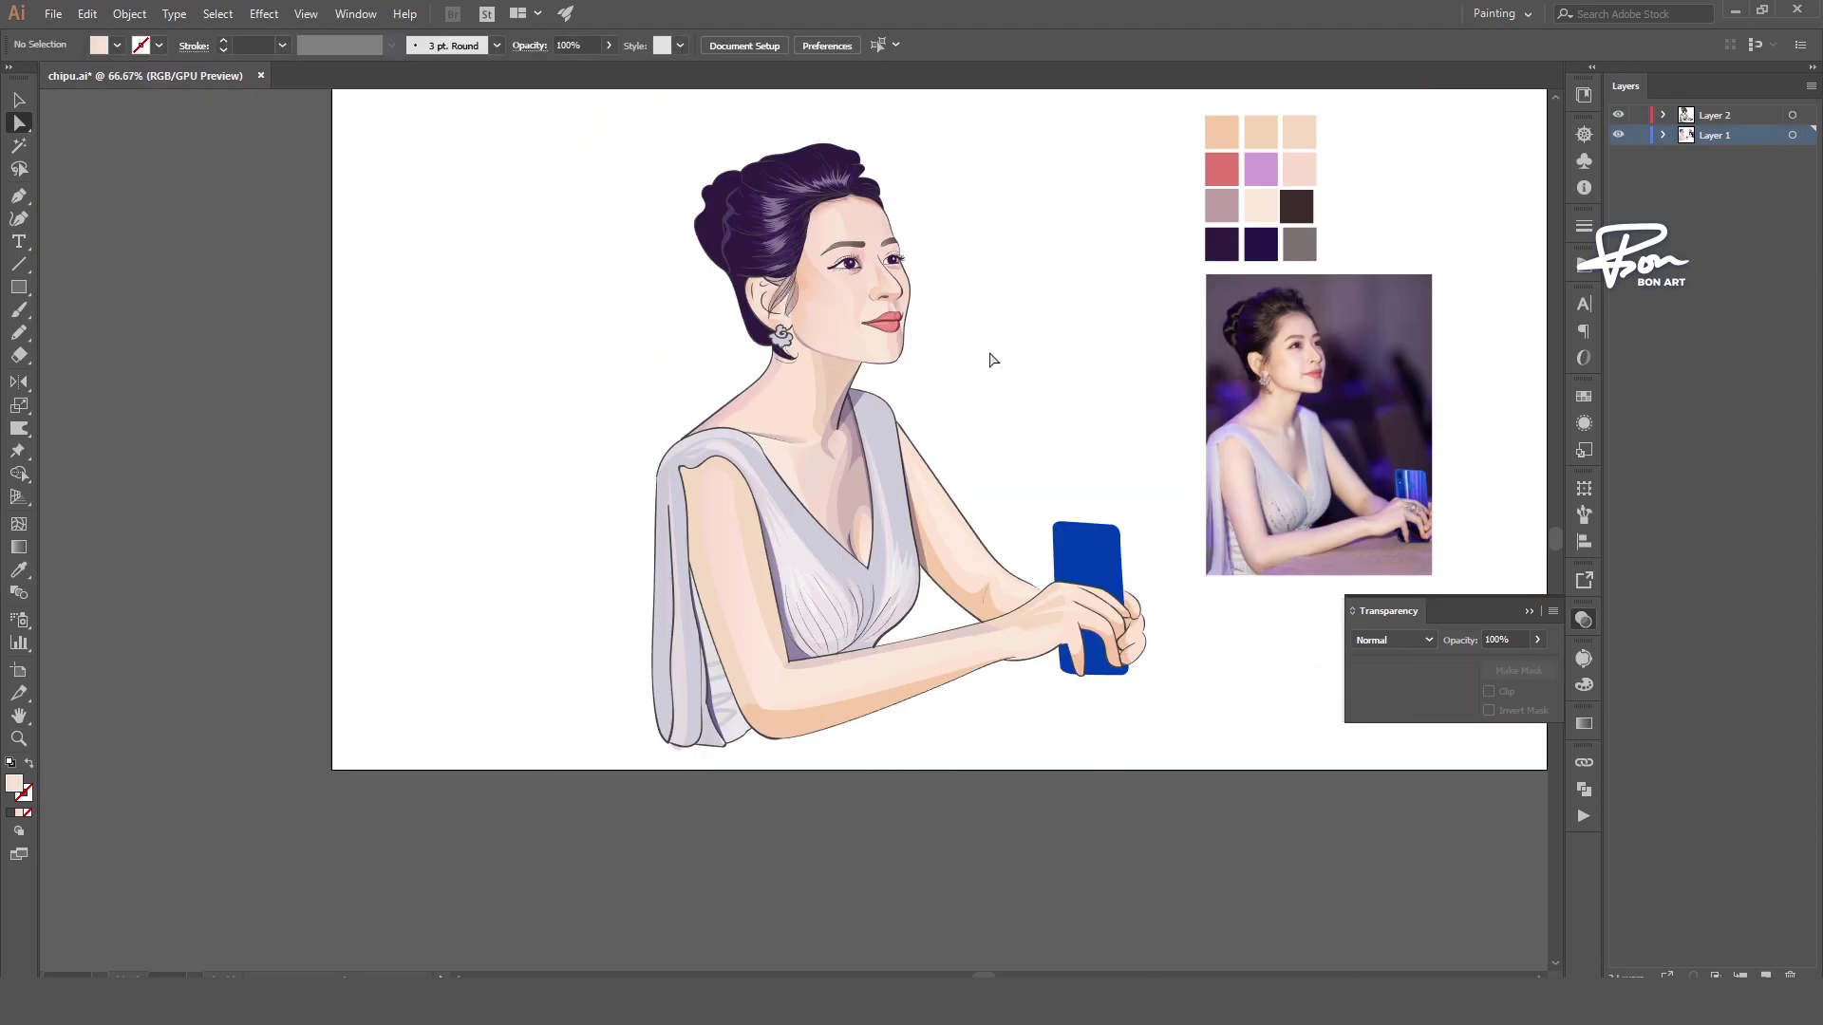
{"action": "scroll", "coordinate": [862, 394], "scroll_direction": "up", "scroll_amount": 2}
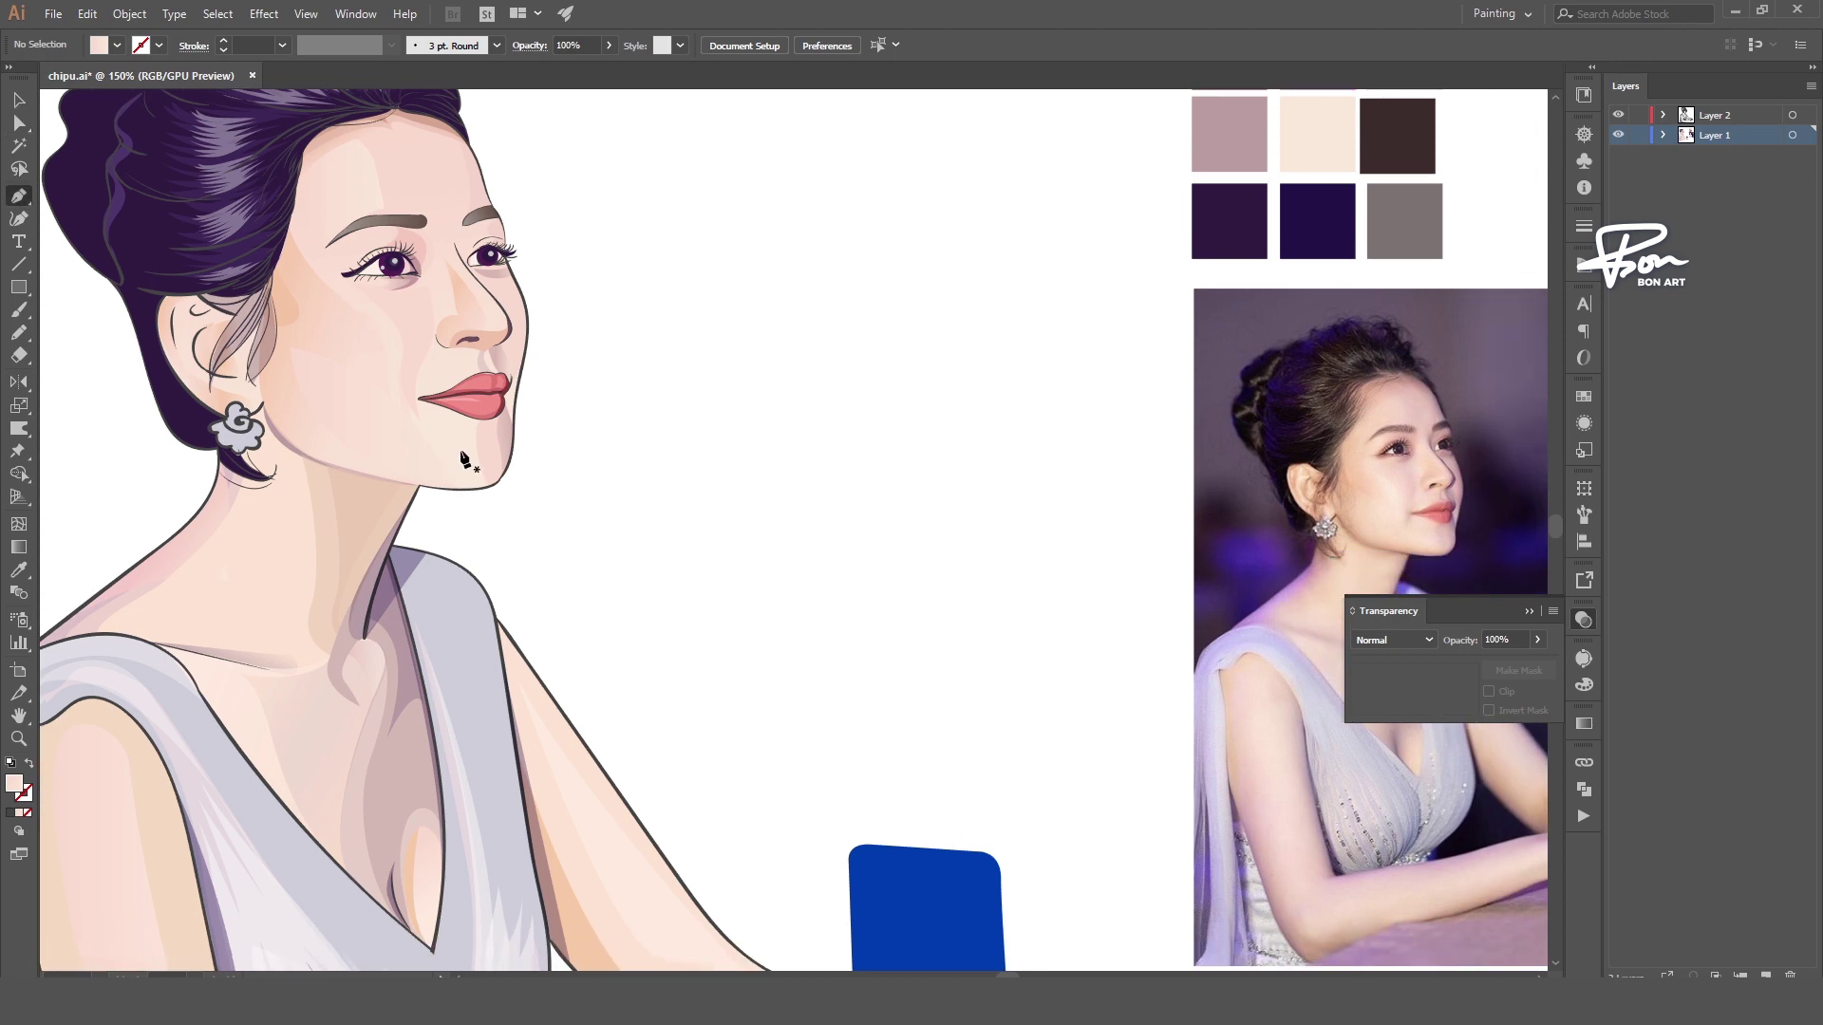
- Draw a chin highlight shape and set its blend mode to Screen
{"action": "left_click", "coordinate": [461, 459]}
{"action": "left_click", "coordinate": [476, 426]}
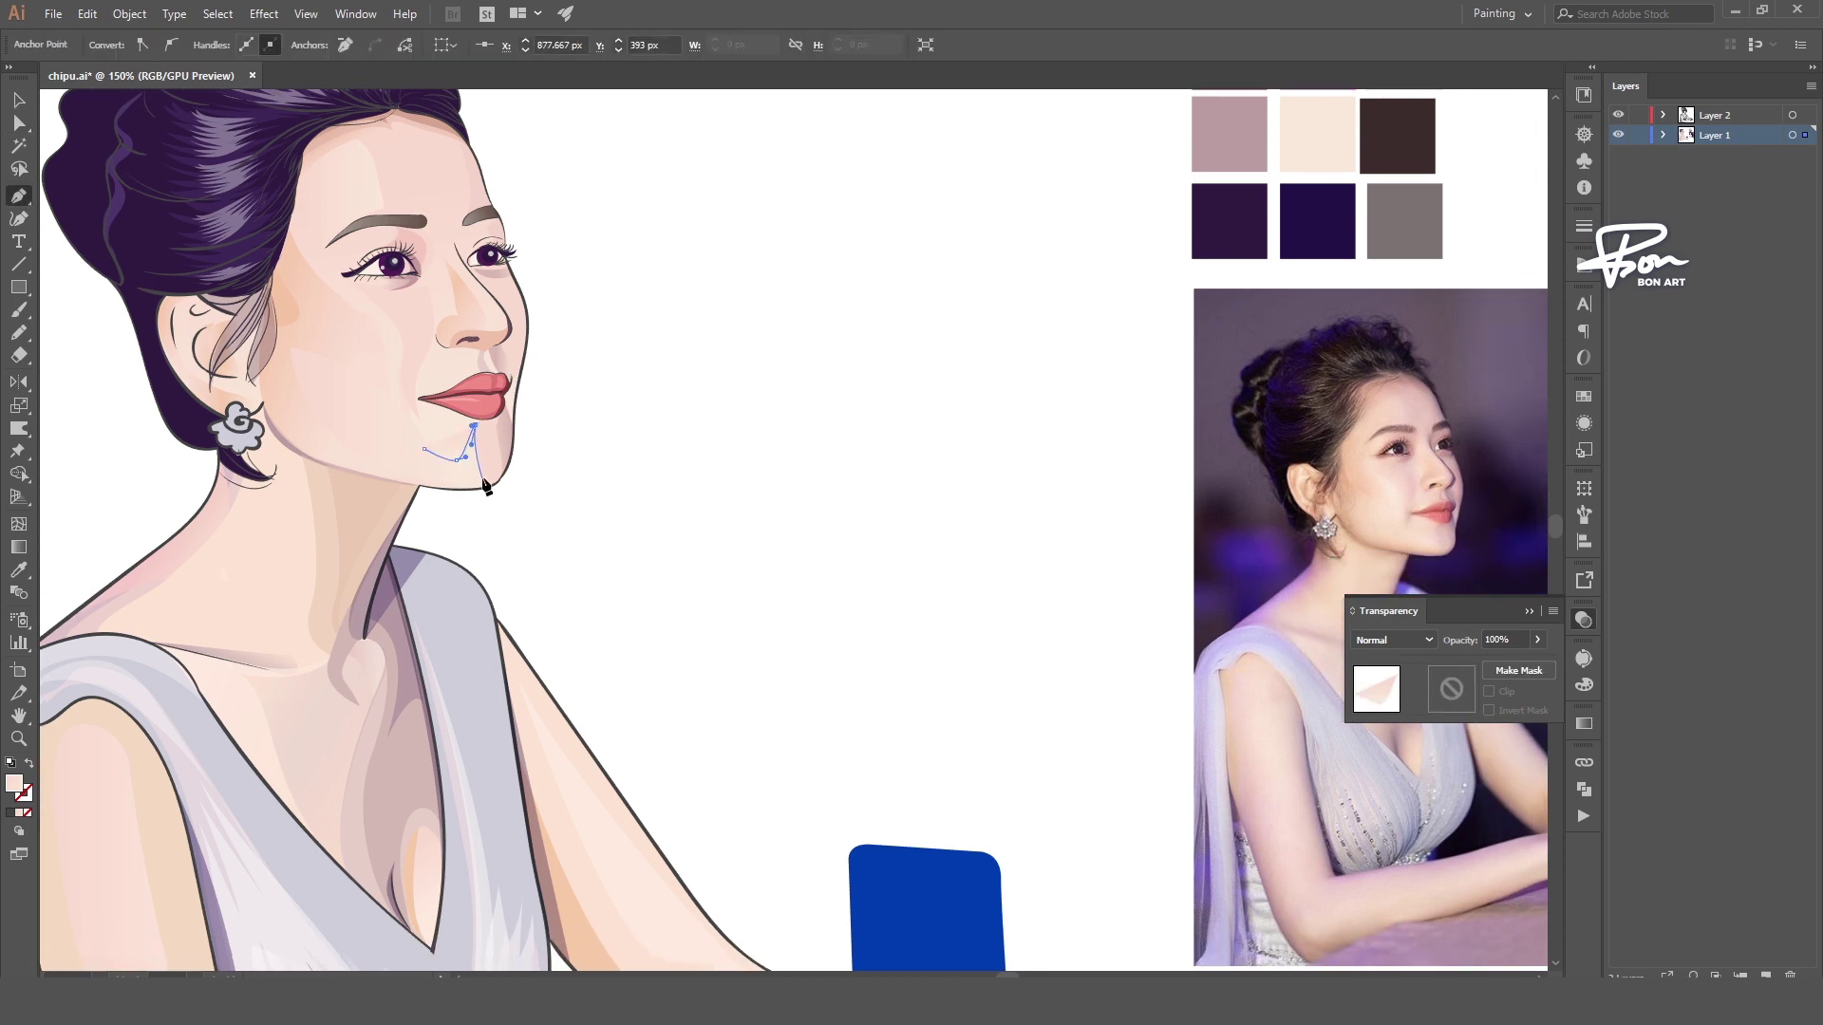
{"action": "scroll", "coordinate": [453, 476], "scroll_direction": "up", "scroll_amount": 1}
{"action": "left_click", "coordinate": [1393, 640]}
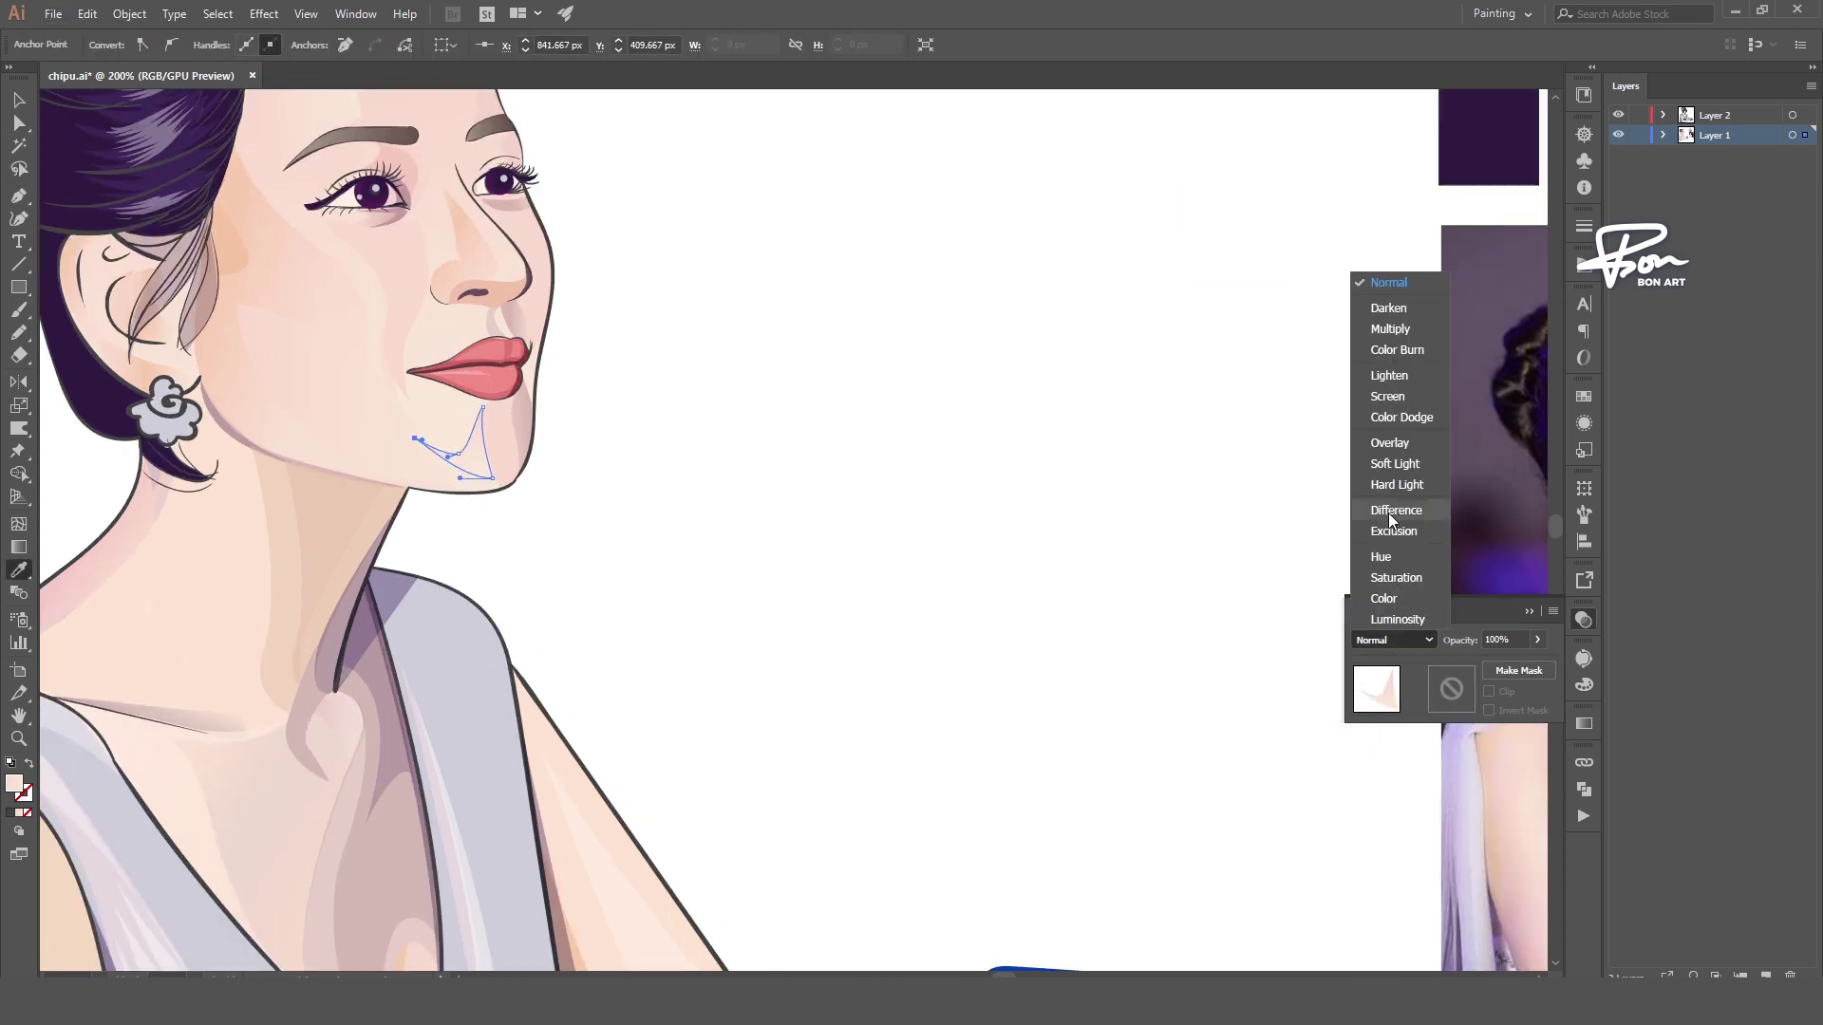
{"action": "left_click", "coordinate": [1386, 397]}
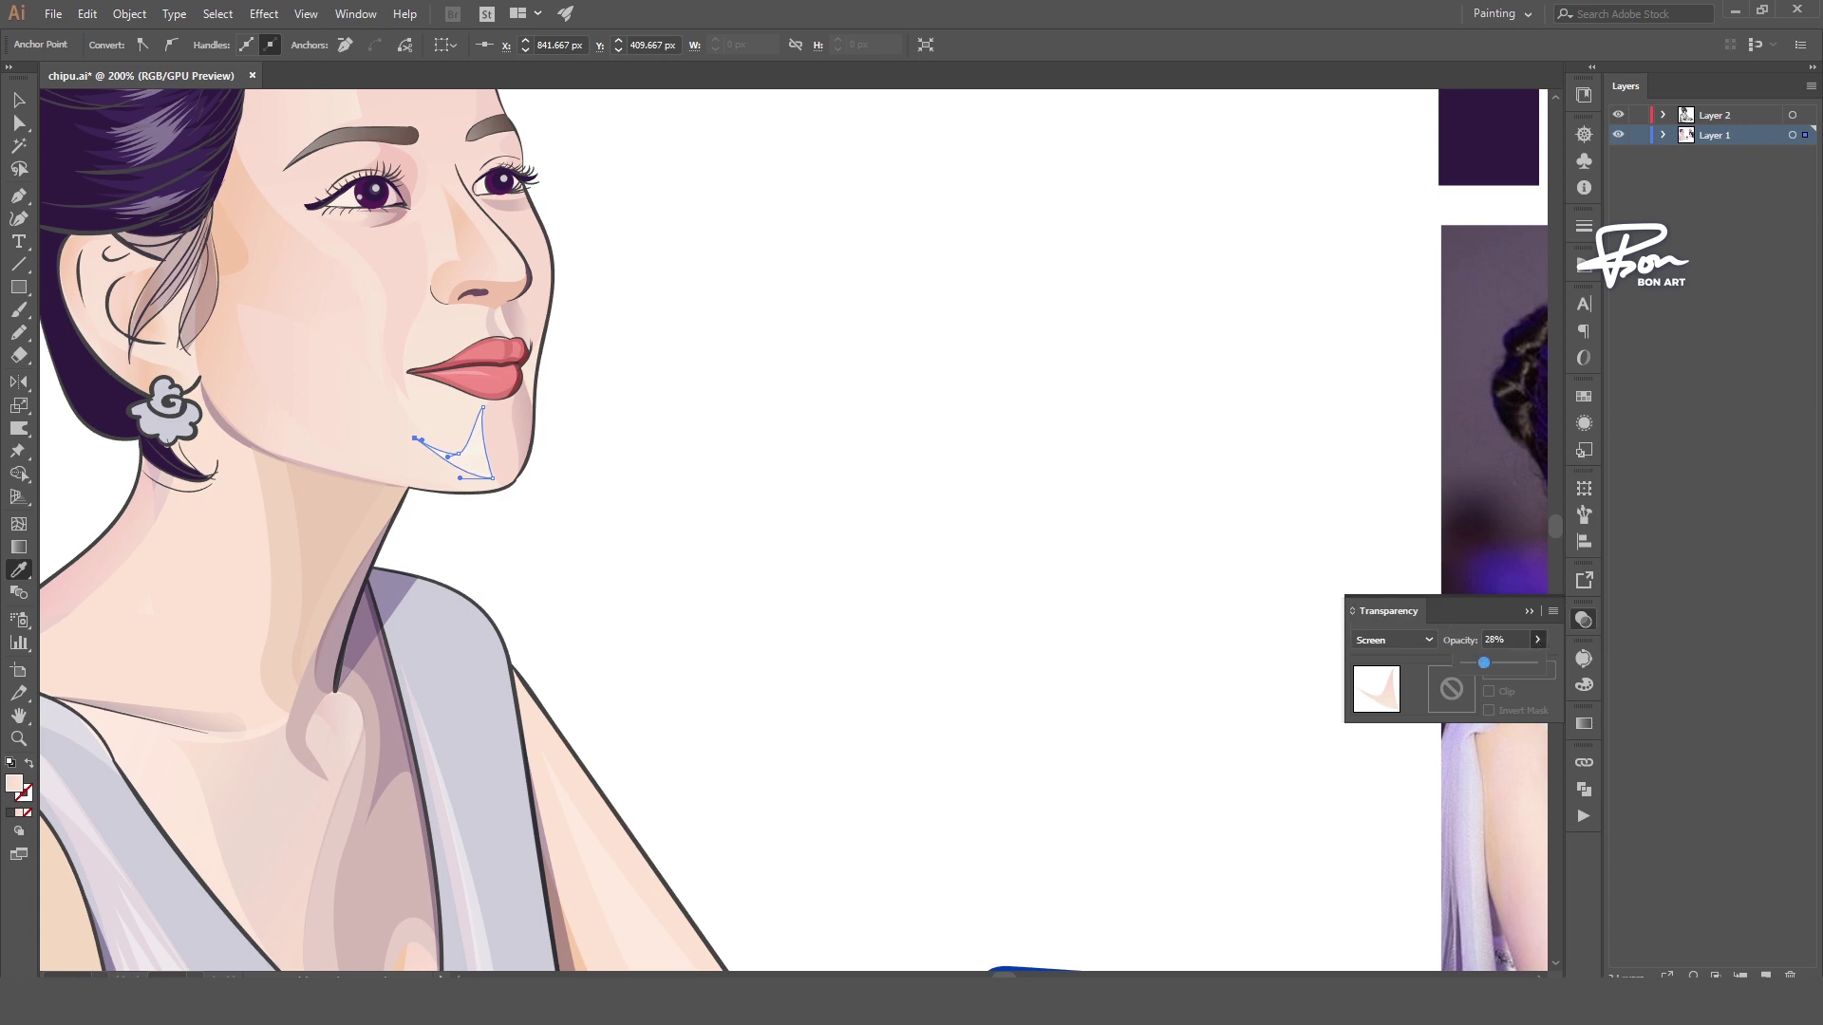
{"action": "scroll", "coordinate": [762, 436], "scroll_direction": "down", "scroll_amount": 2}
{"action": "scroll", "coordinate": [705, 587], "scroll_direction": "up", "scroll_amount": 1}
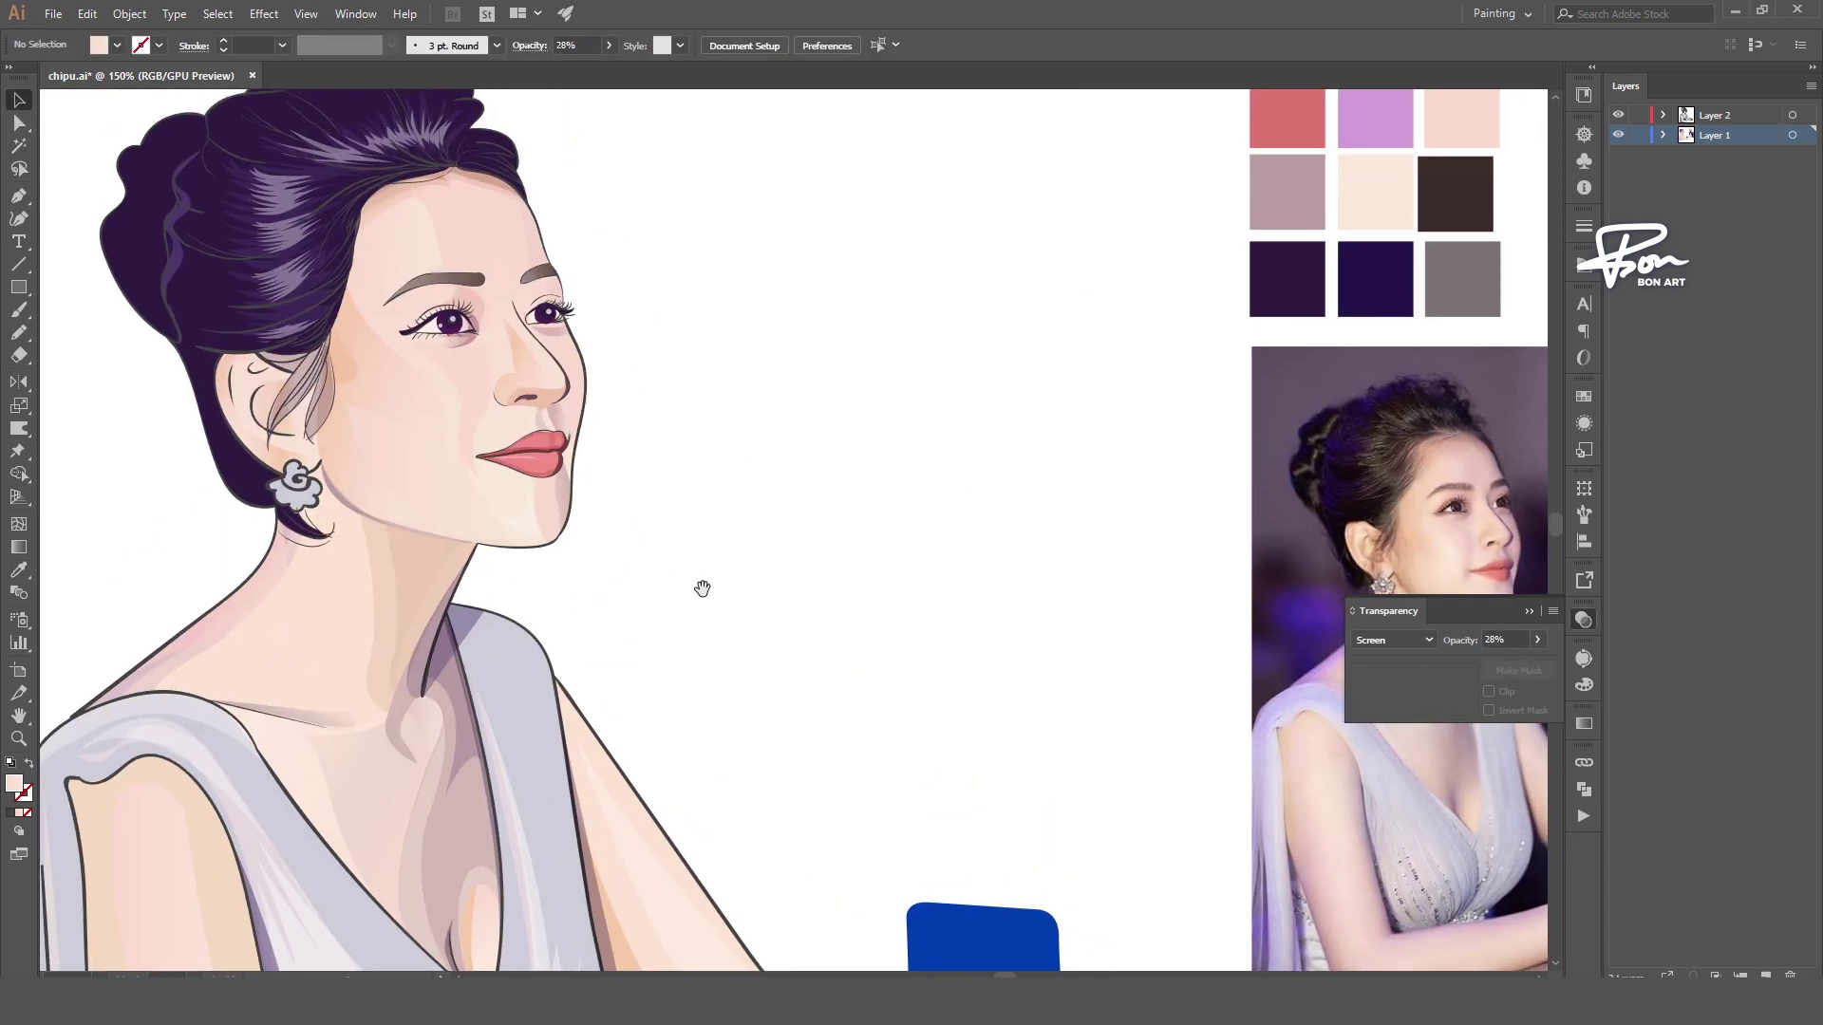
{"action": "key", "text": "a"}
{"action": "left_click", "coordinate": [459, 502]}
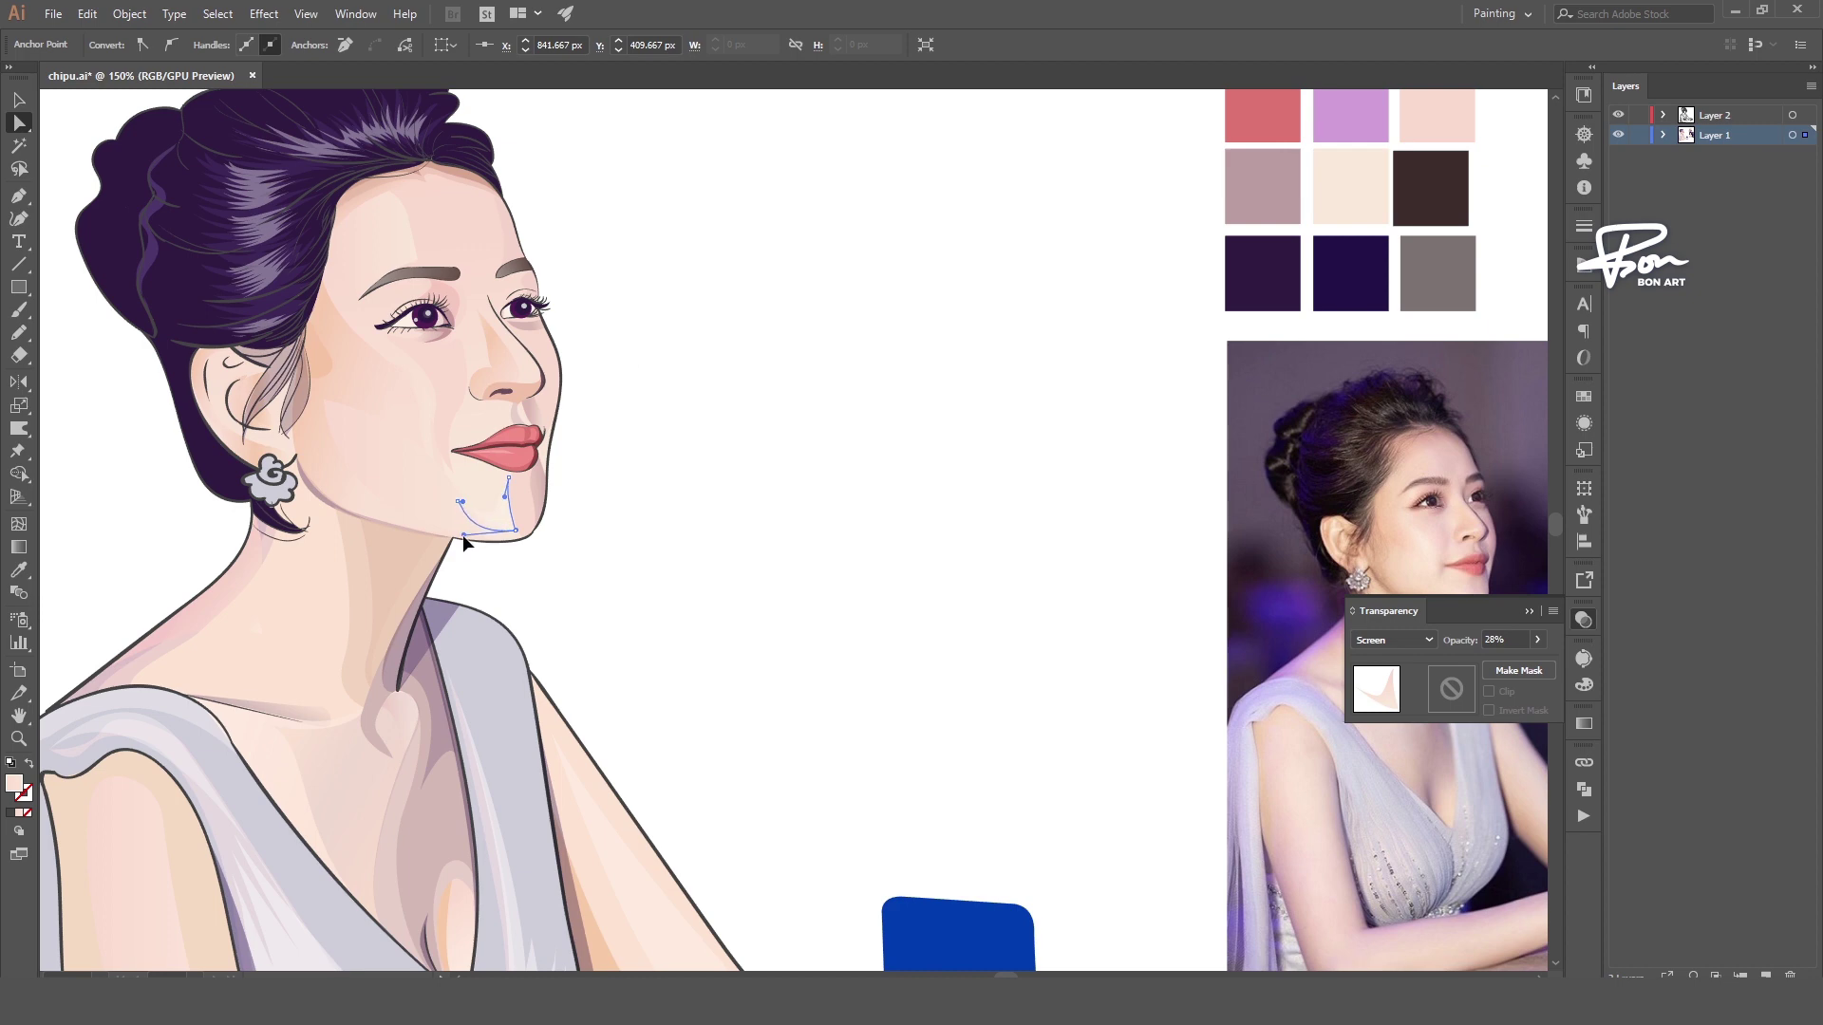
- Draw a jawline shape from the earring toward the chin, filled with a sampled skin colour
{"action": "key", "text": "ctrl+shift+a"}
{"action": "left_click_drag", "start_coordinate": [642, 439], "coordinate": [600, 390]}
{"action": "key", "text": "p"}
{"action": "left_click", "coordinate": [253, 406]}
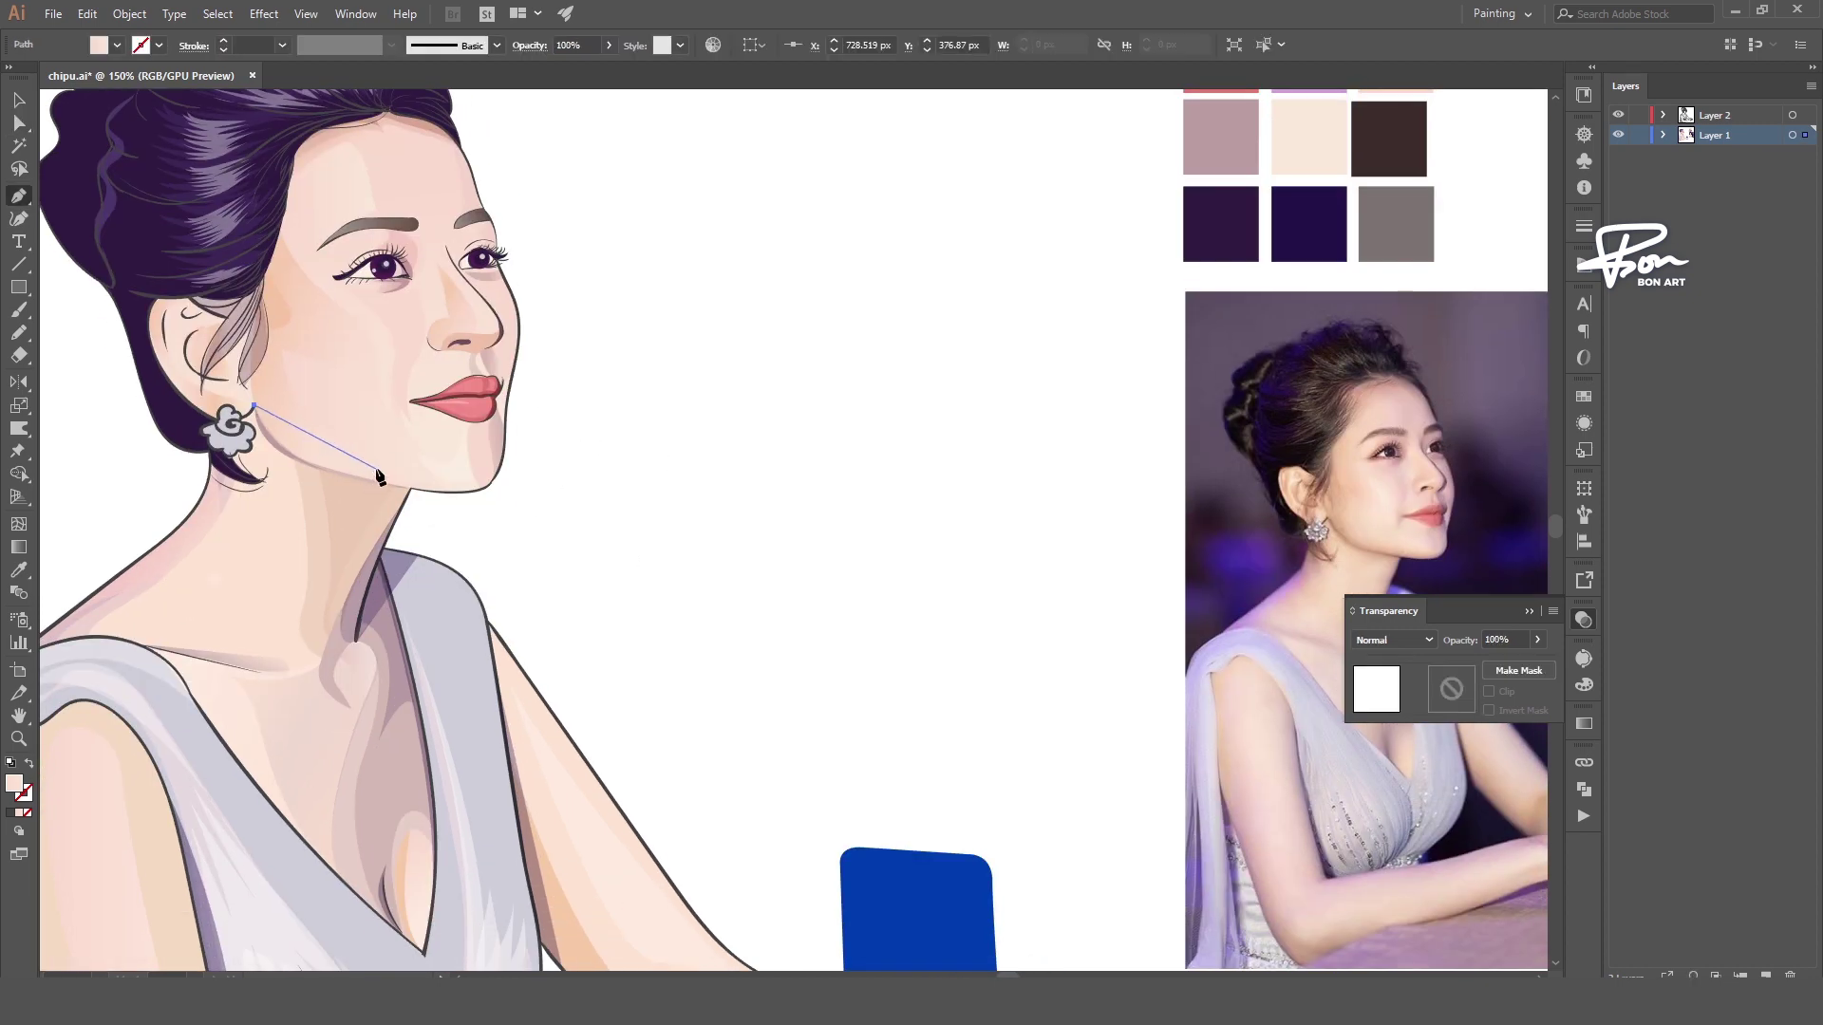
{"action": "left_click_drag", "start_coordinate": [494, 478], "coordinate": [522, 456]}
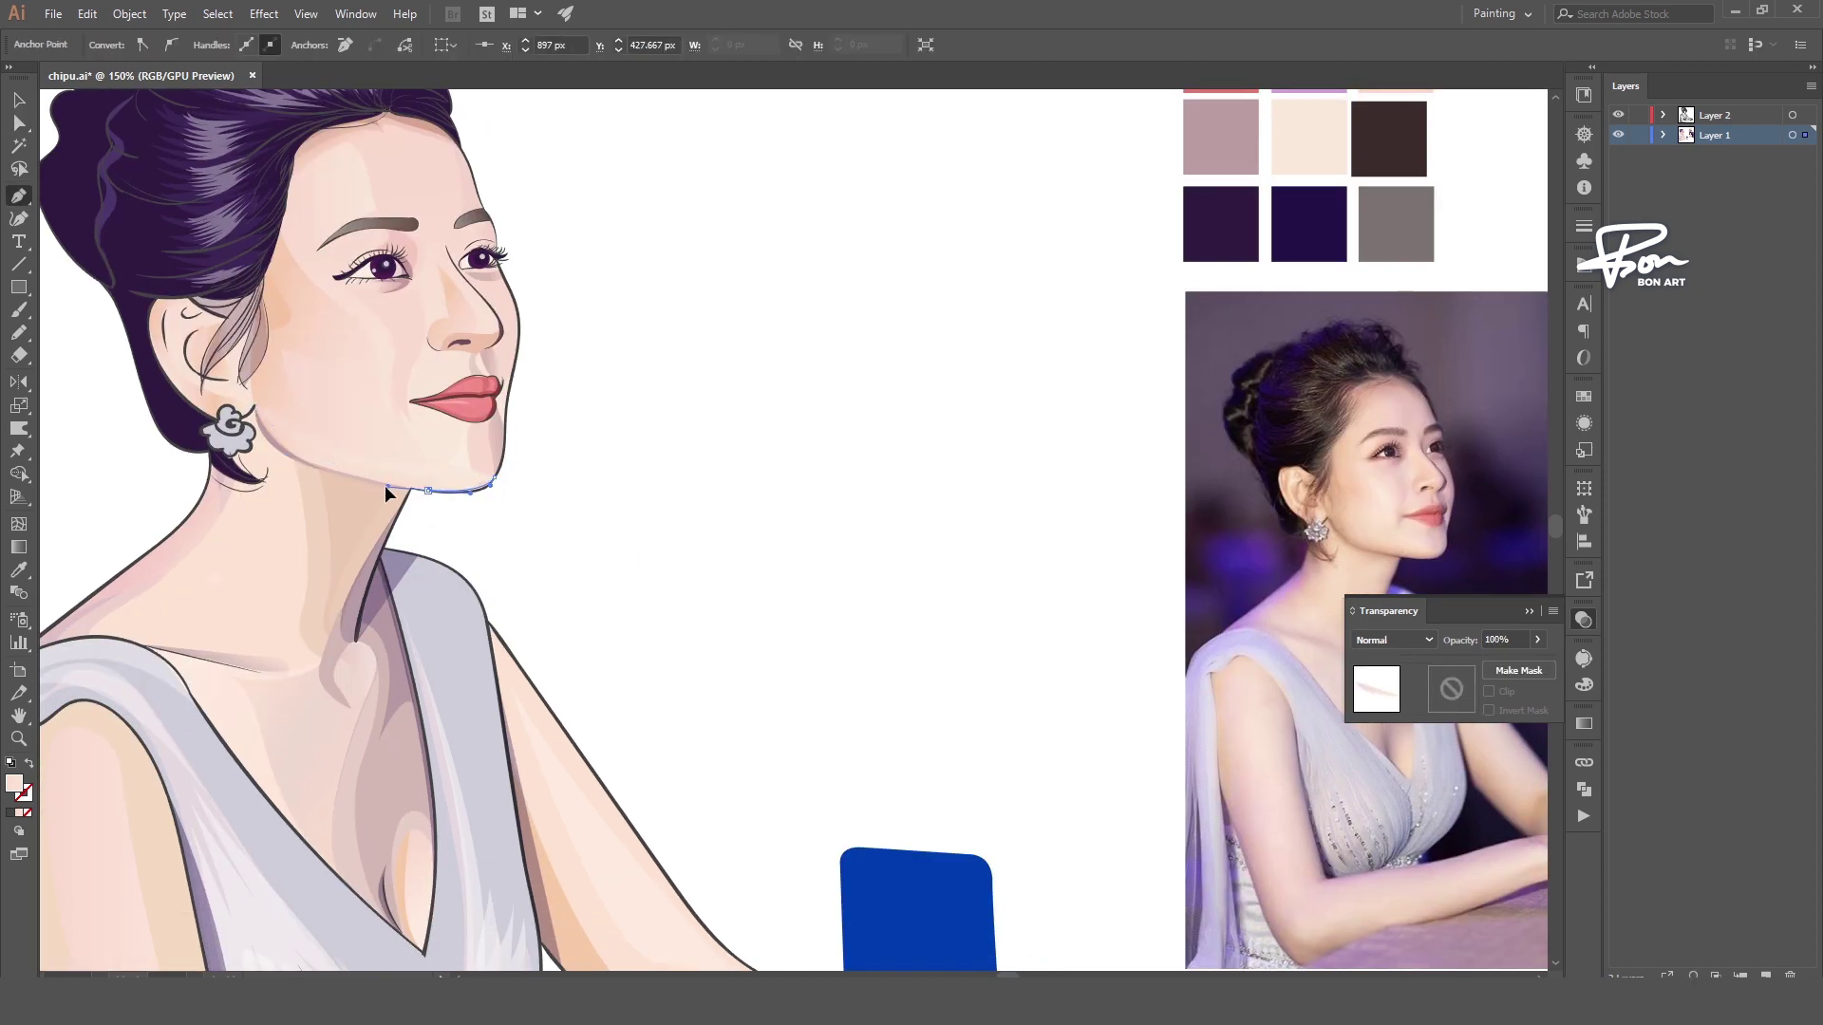
{"action": "left_click", "coordinate": [481, 452]}
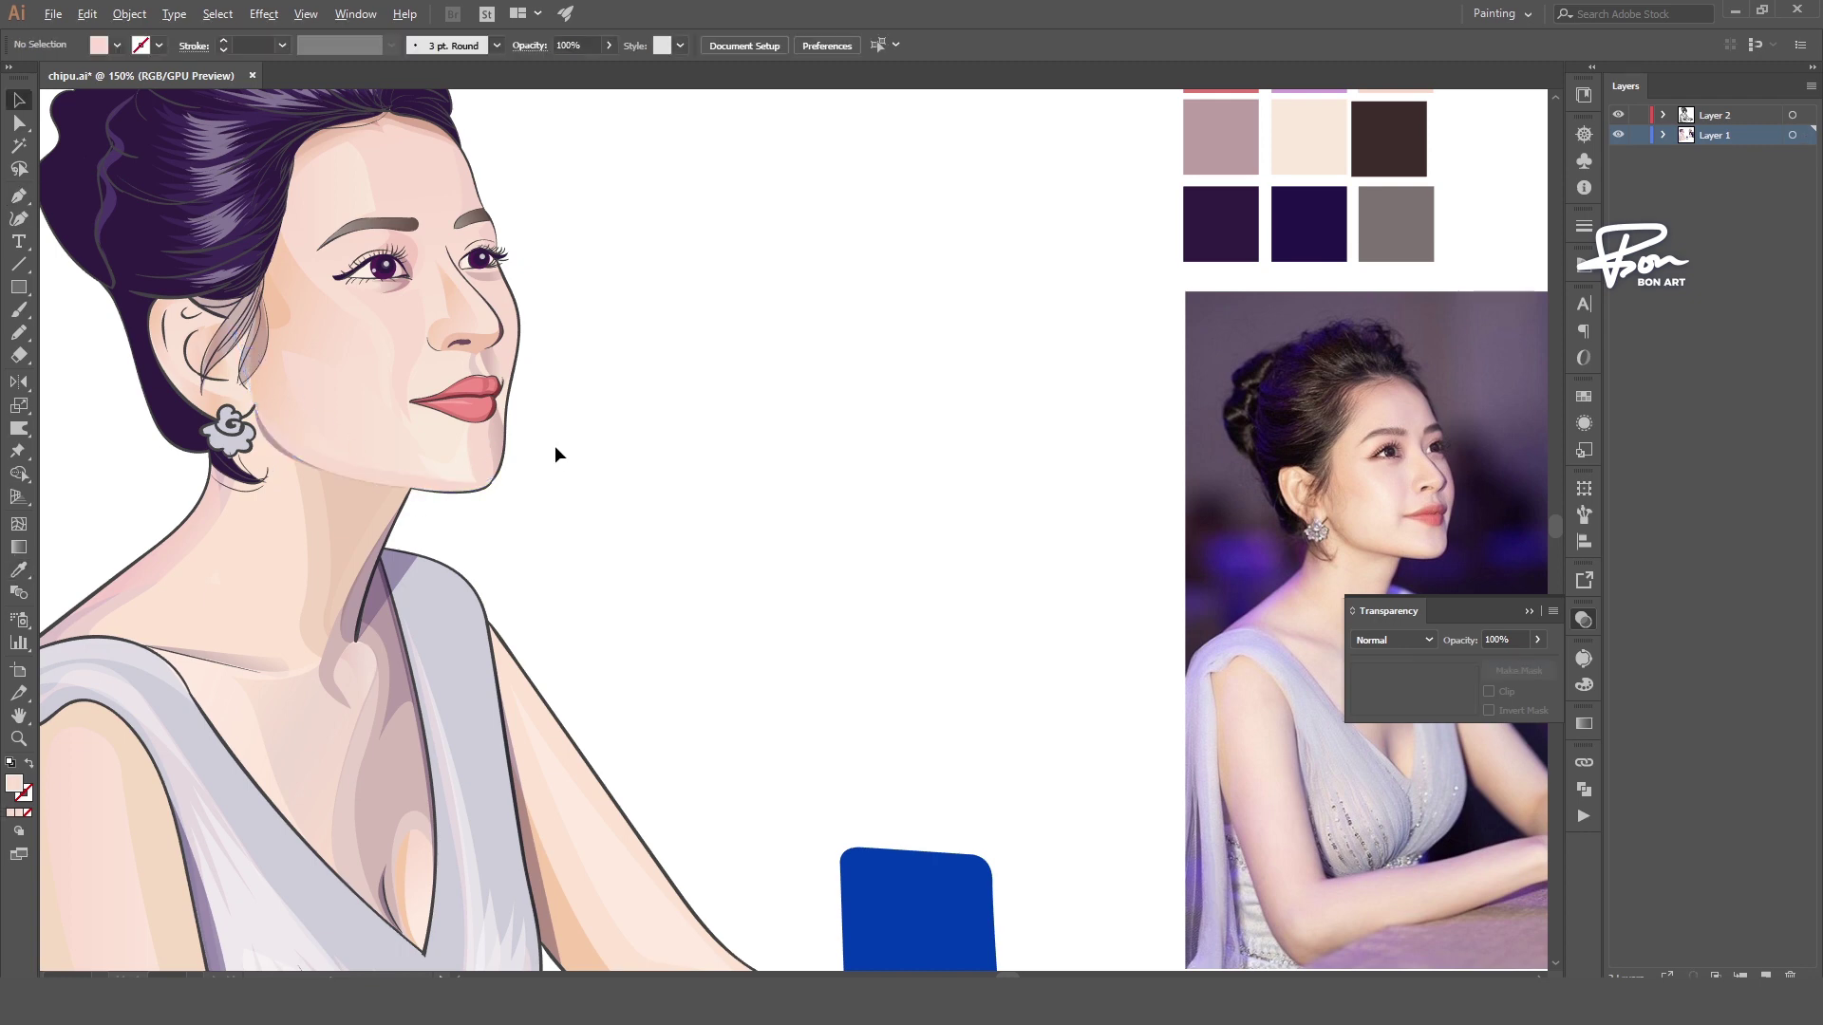
{"action": "scroll", "coordinate": [469, 493], "scroll_direction": "down", "scroll_amount": 2}
{"action": "scroll", "coordinate": [469, 494], "scroll_direction": "up", "scroll_amount": 3}
- Select and check the jawline shape's path, then deselect it
{"action": "key", "text": "v"}
{"action": "key", "text": "ctrl+shift+a"}
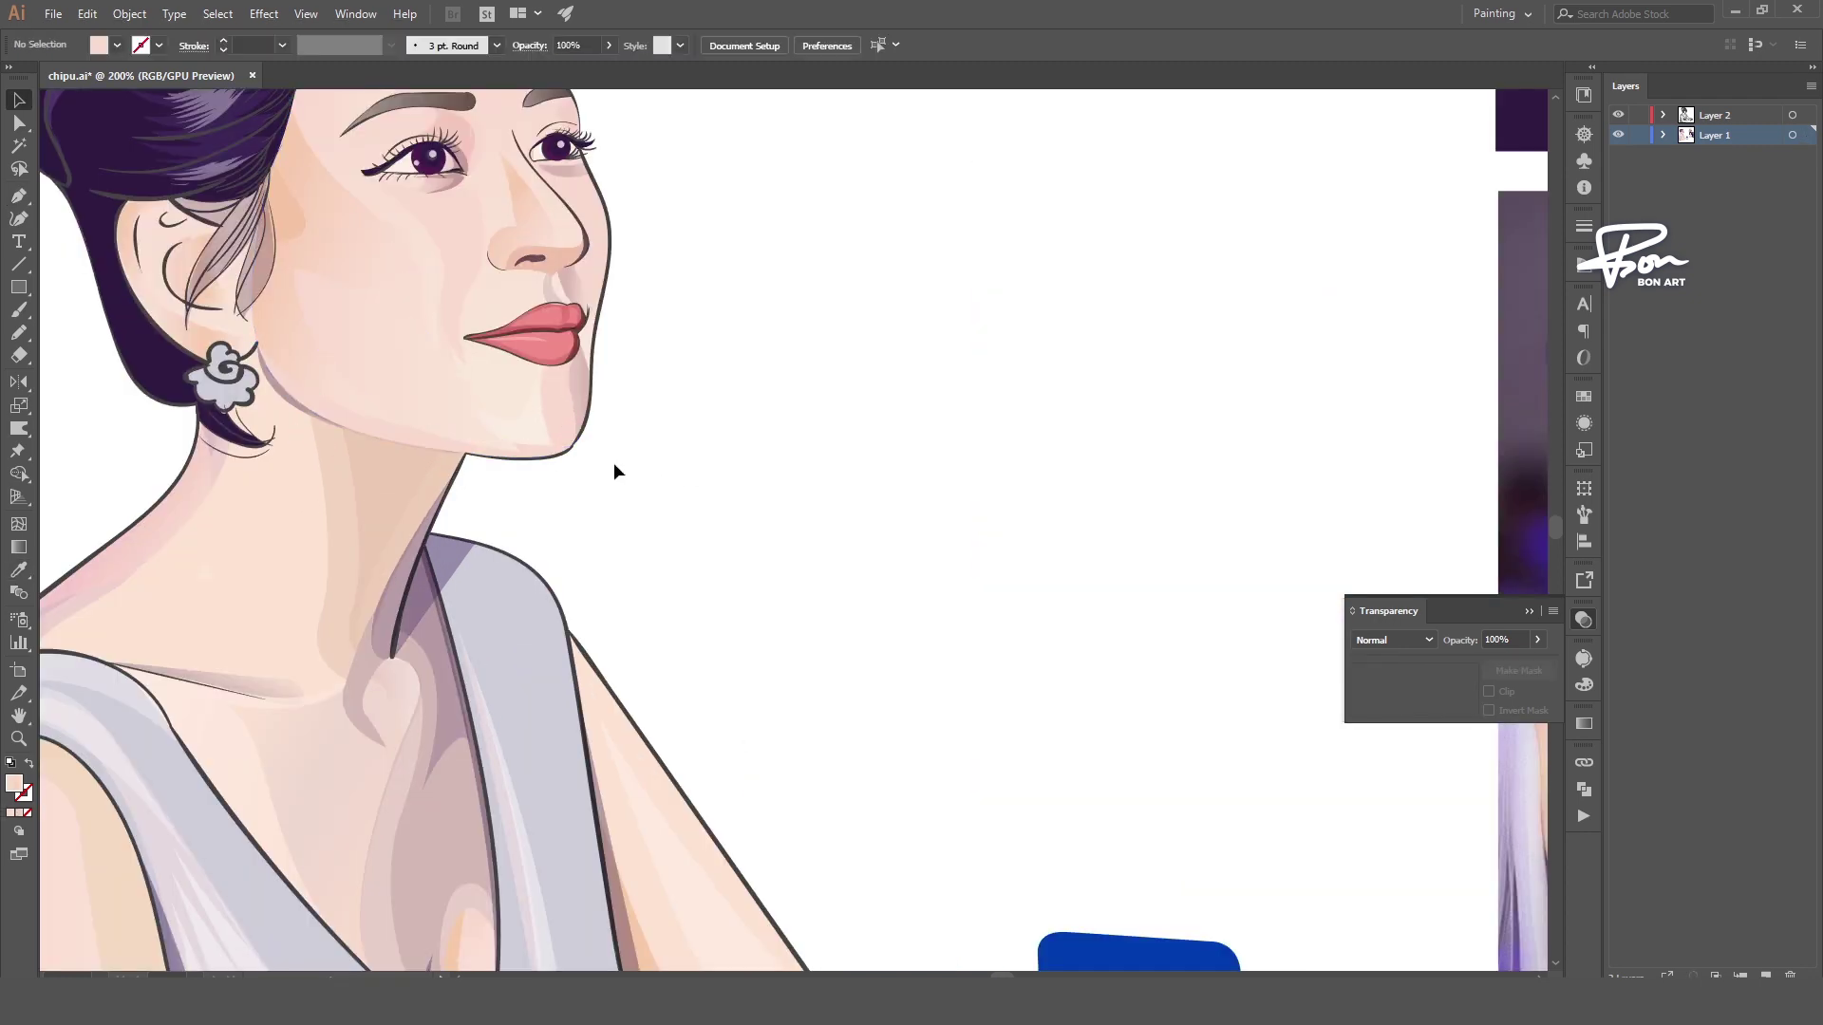
{"action": "scroll", "coordinate": [613, 463], "scroll_direction": "up", "scroll_amount": 1}
{"action": "key", "text": "a"}
{"action": "left_click", "coordinate": [471, 441]}
{"action": "left_click", "coordinate": [875, 488]}
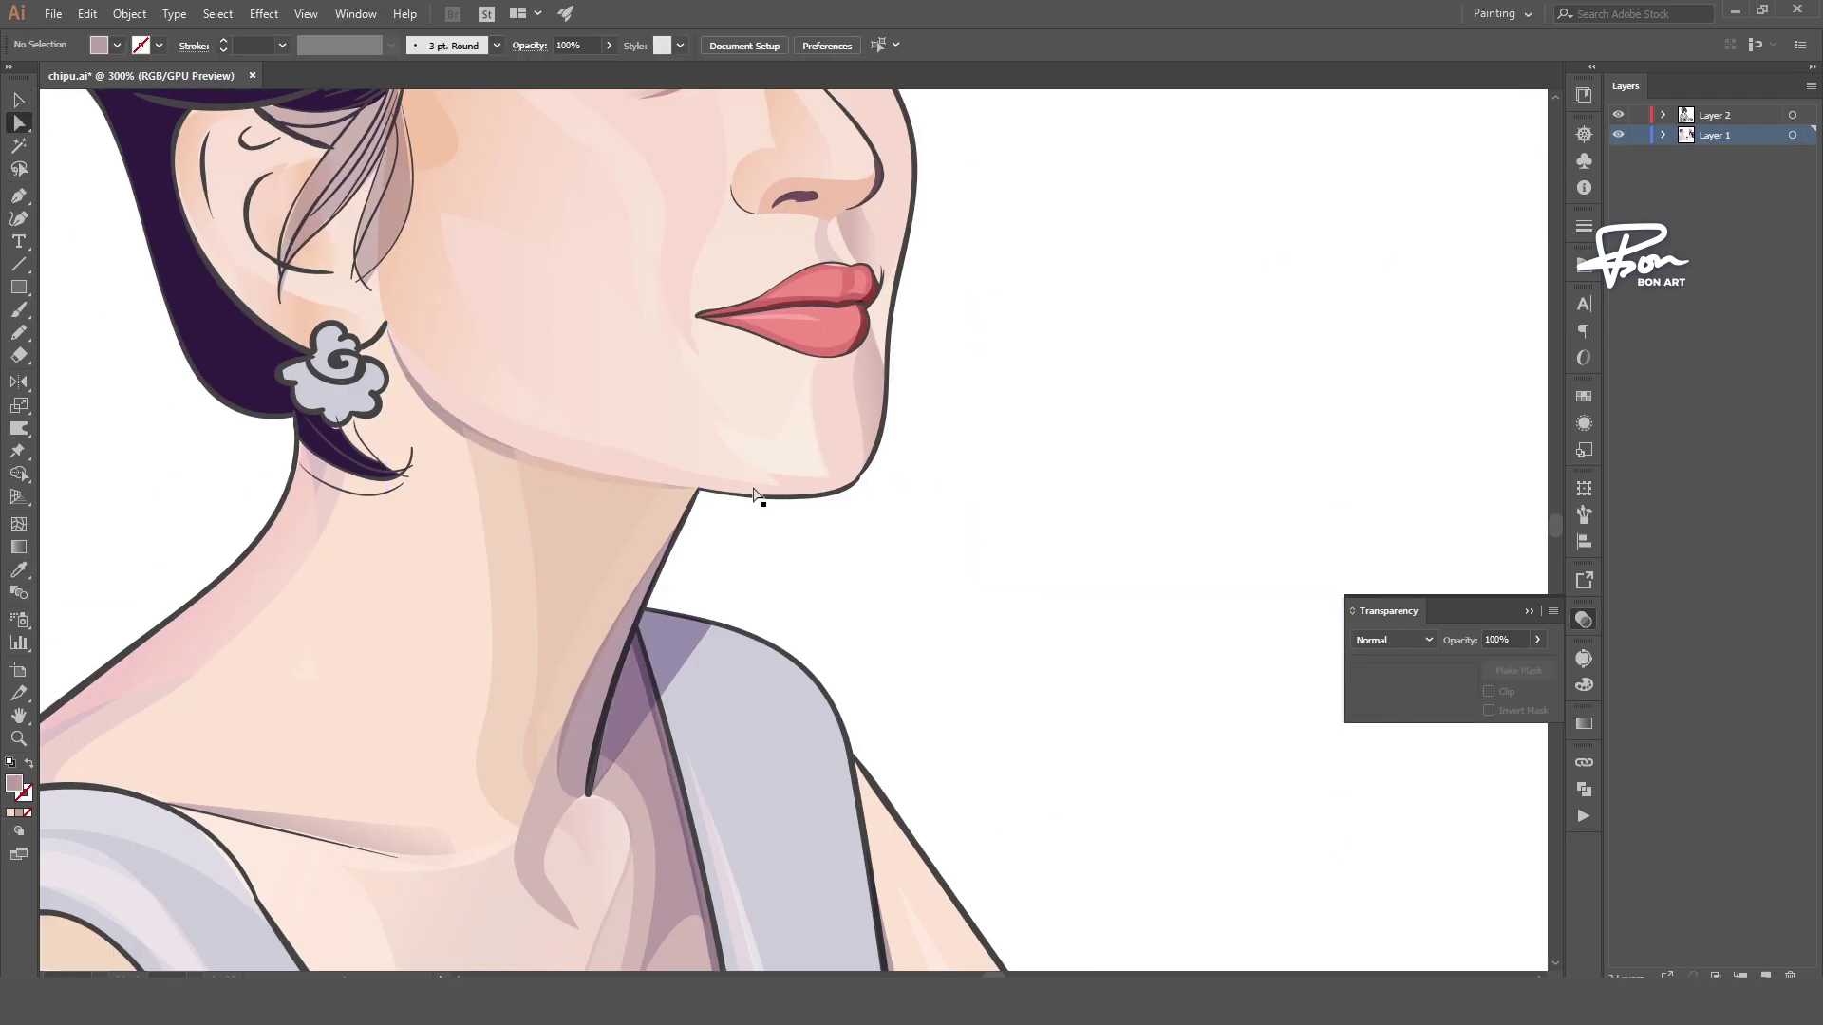
{"action": "left_click", "coordinate": [529, 773]}
{"action": "left_click", "coordinate": [521, 447]}
{"action": "key", "text": "v"}
{"action": "key", "text": "ctrl+shift+a"}
{"action": "scroll", "coordinate": [869, 531], "scroll_direction": "down", "scroll_amount": 3}
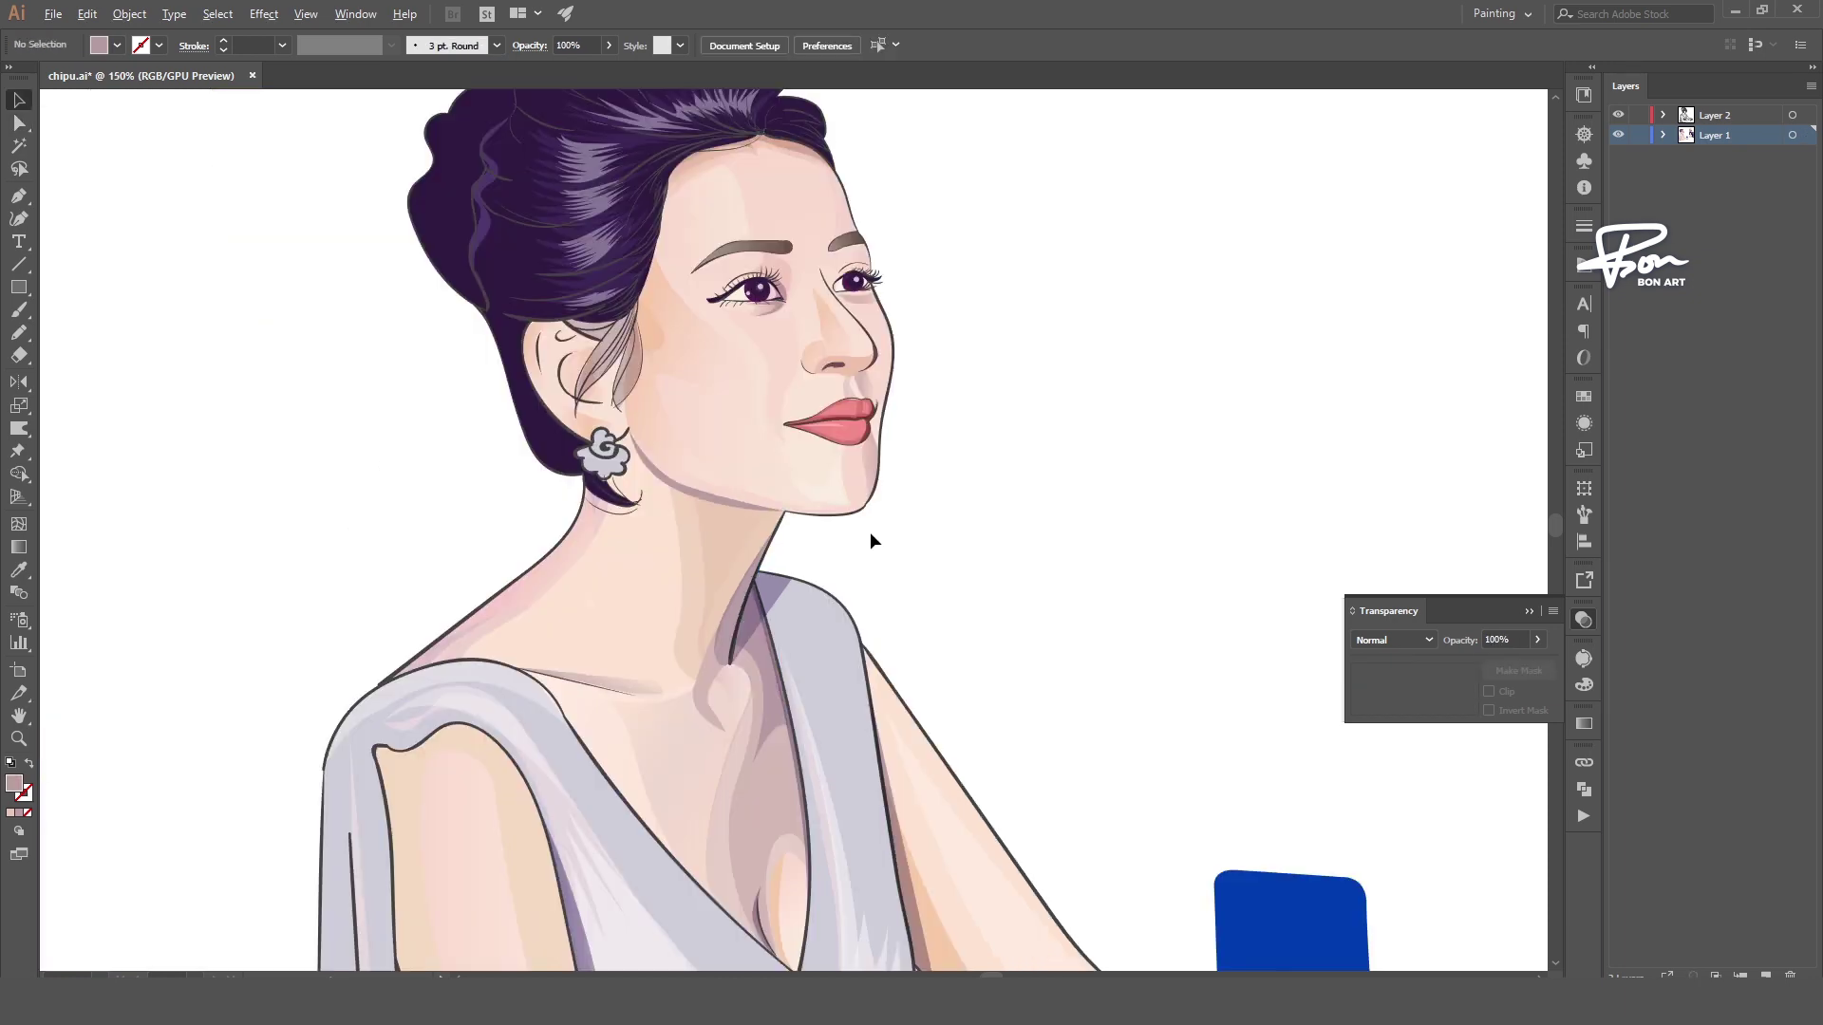
{"action": "scroll", "coordinate": [754, 533], "scroll_direction": "down", "scroll_amount": 1}
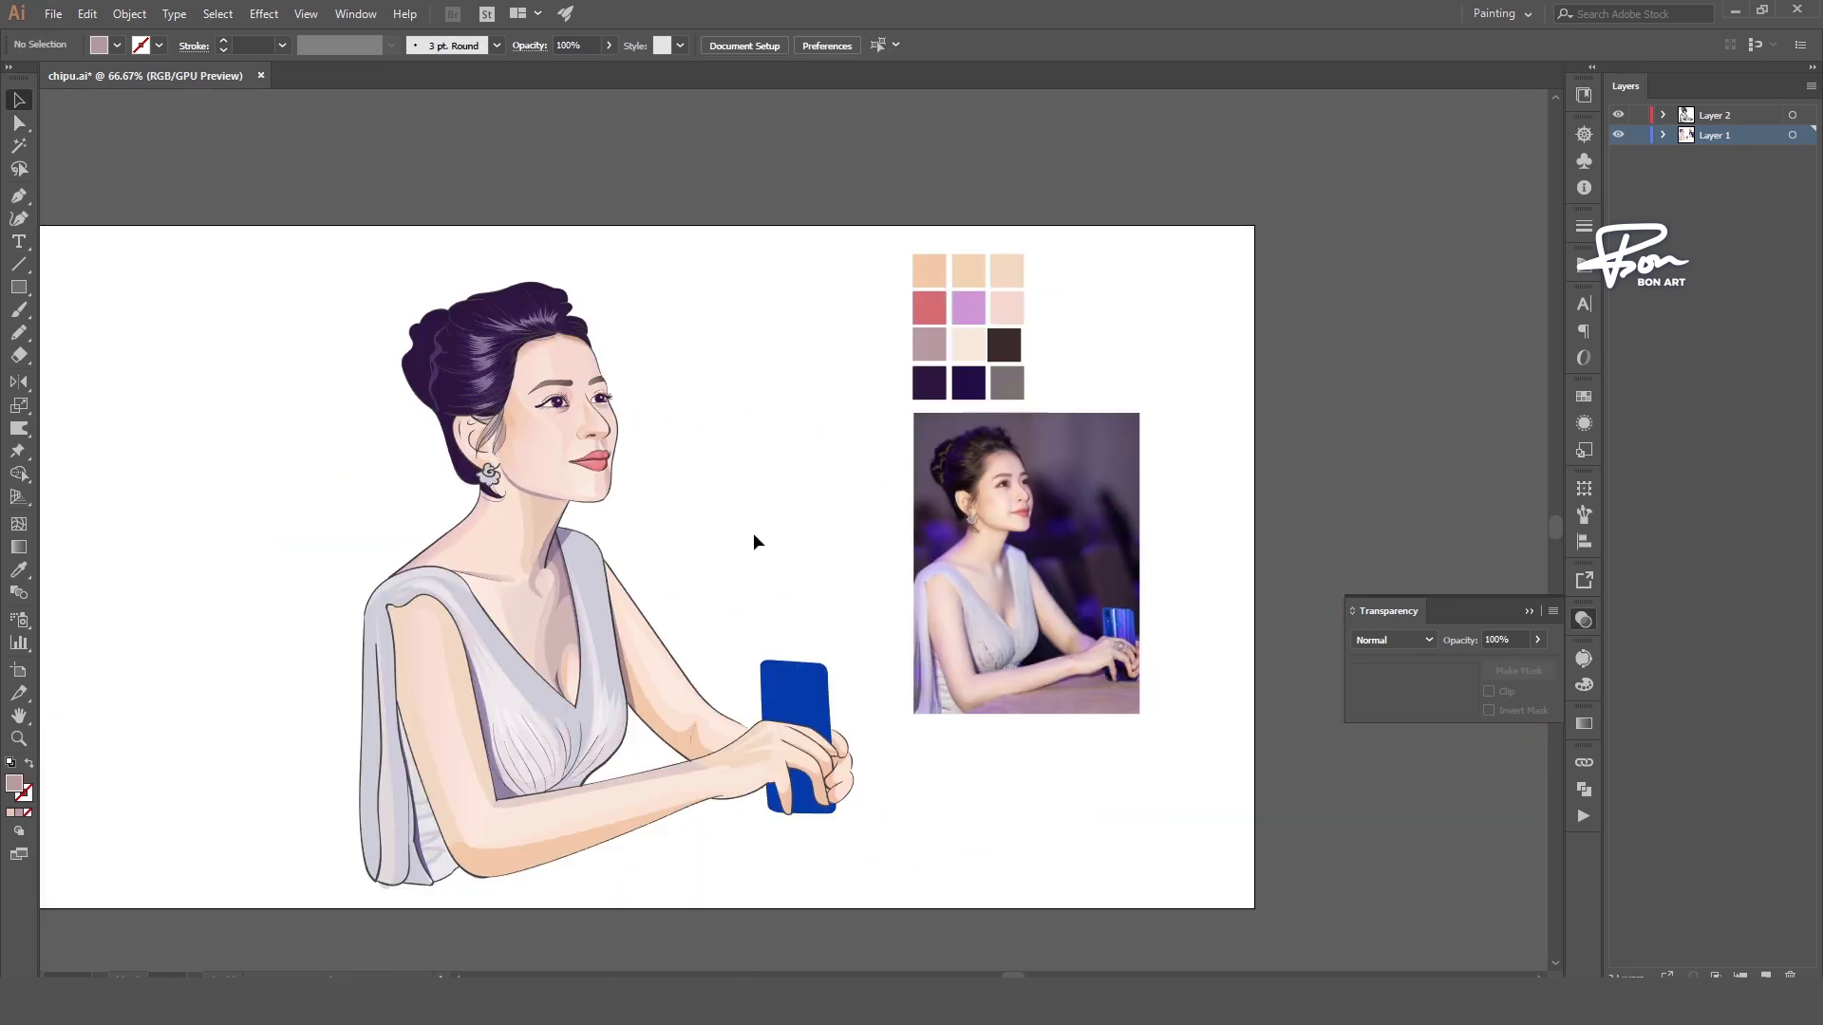
- Select the arm's upper edge outline paths
{"action": "scroll", "coordinate": [671, 661], "scroll_direction": "up", "scroll_amount": 1}
{"action": "left_click", "coordinate": [664, 617]}
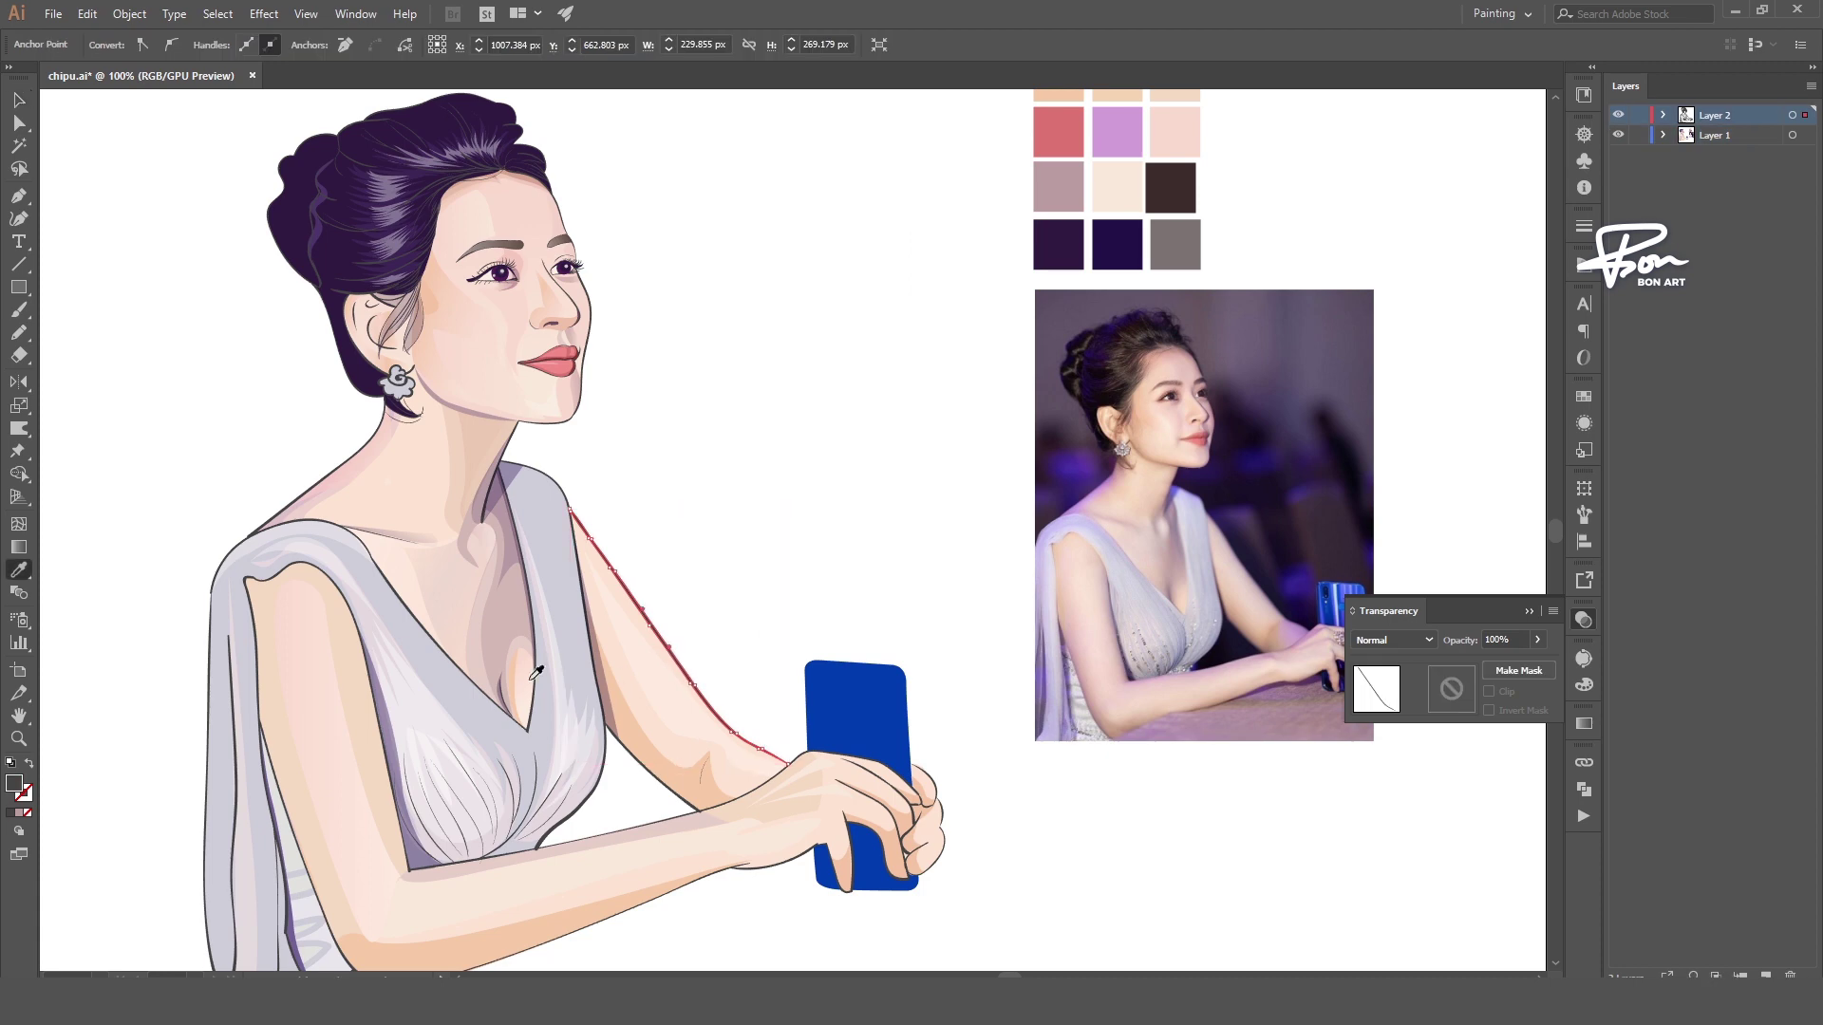
{"action": "key", "text": "ctrl+shift+a"}
{"action": "scroll", "coordinate": [774, 774], "scroll_direction": "down", "scroll_amount": 1}
{"action": "scroll", "coordinate": [774, 774], "scroll_direction": "up", "scroll_amount": 1}
{"action": "left_click", "coordinate": [418, 799]}
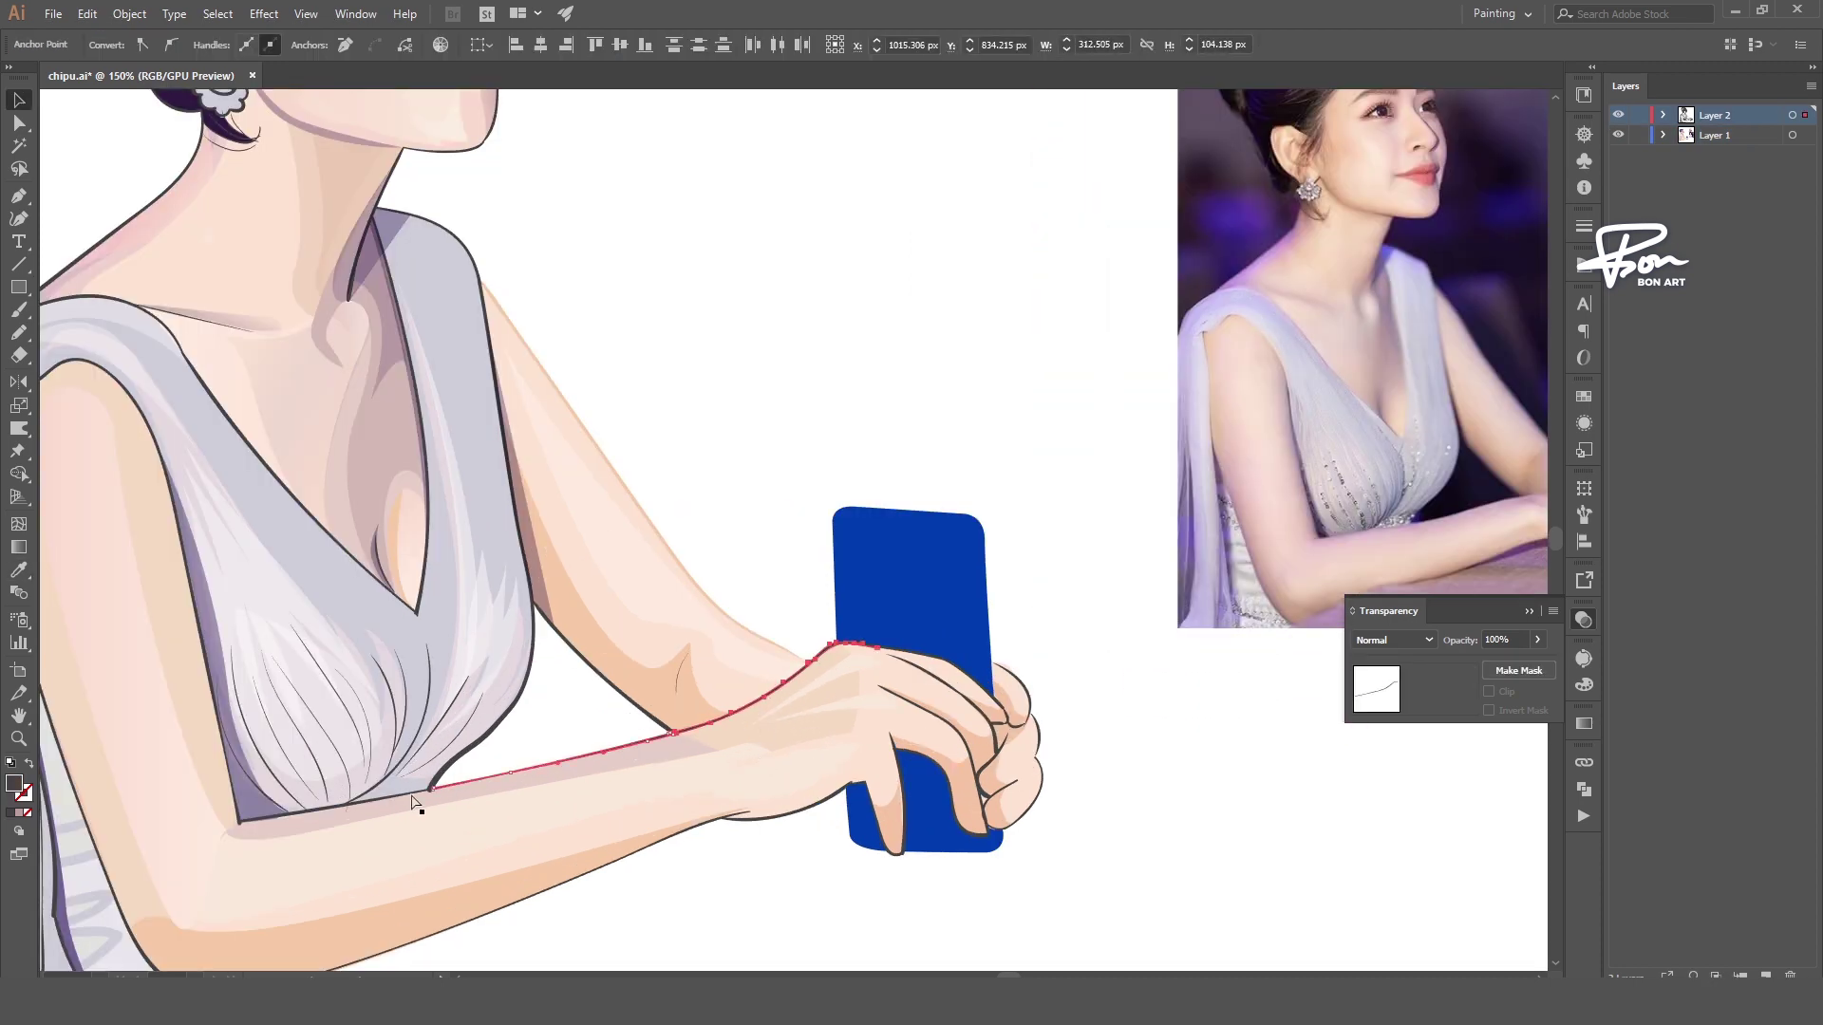
{"action": "left_click", "coordinate": [340, 810], "text": "shift"}
- Give the inner upper-arm shape a faint Multiply 26% shading style via Eyedropper
{"action": "key", "text": "i"}
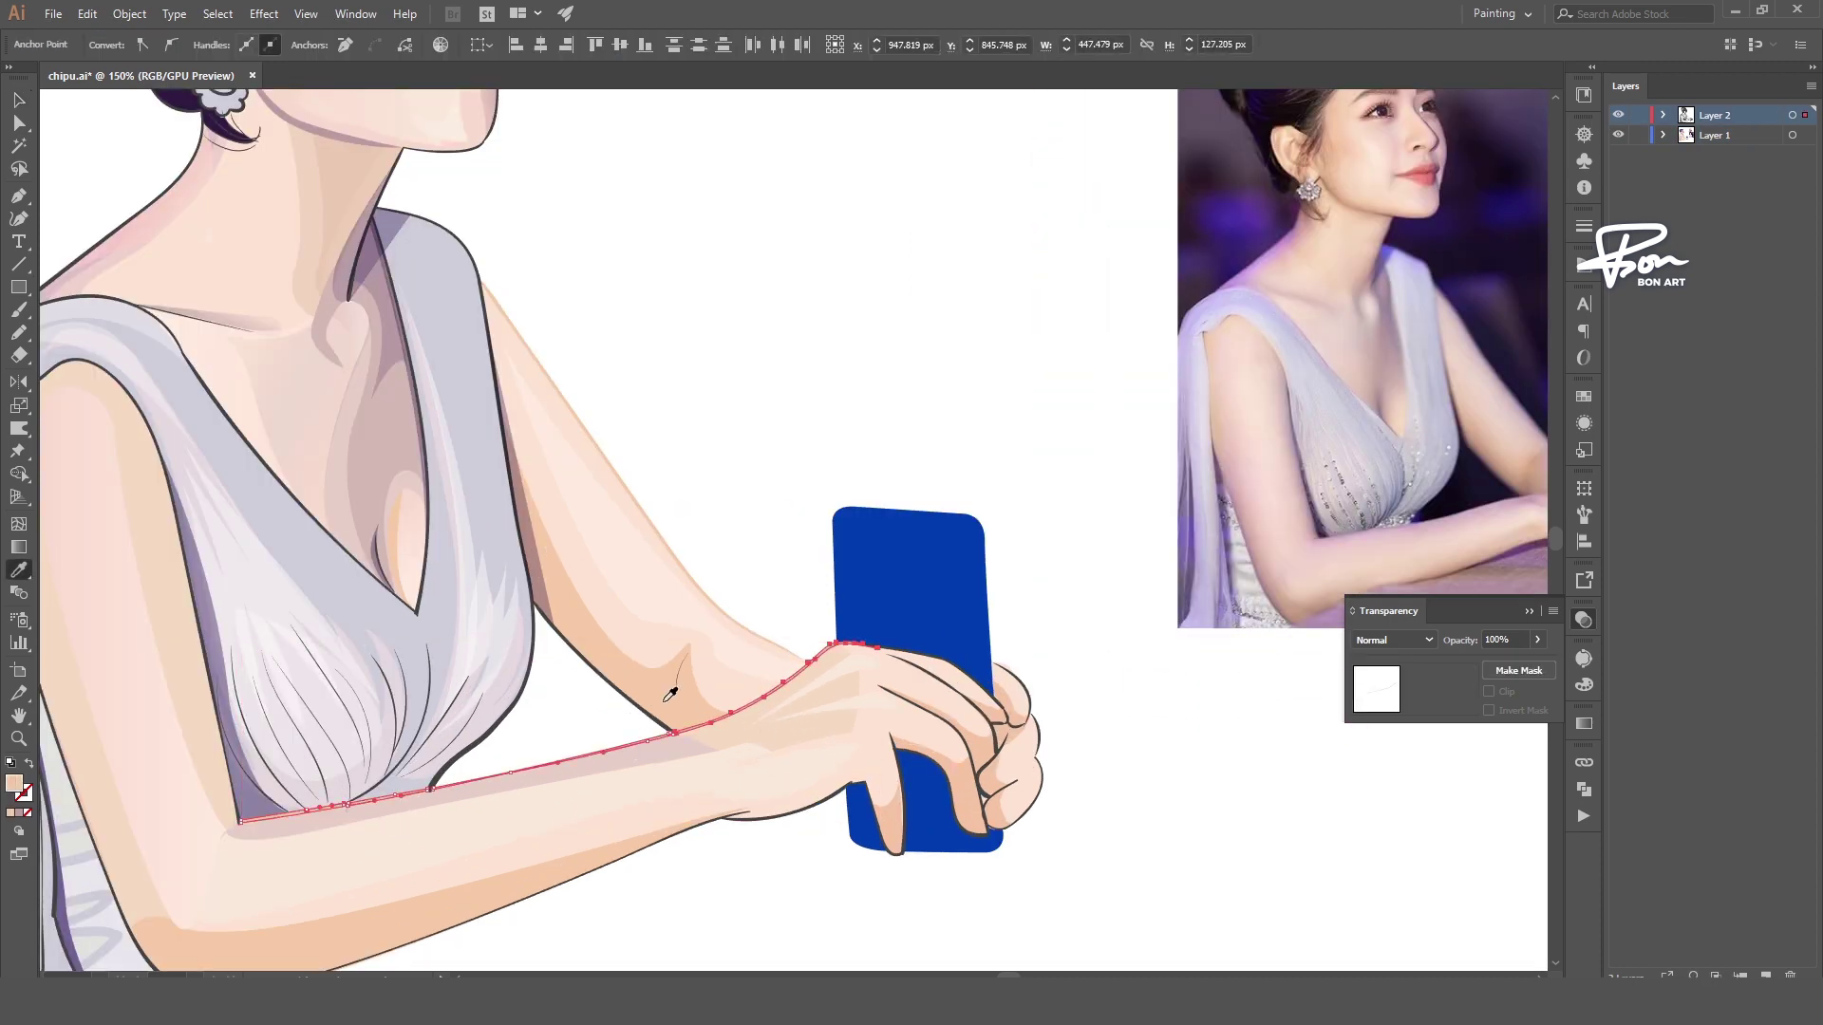
{"action": "left_click", "coordinate": [445, 503]}
{"action": "left_click_drag", "start_coordinate": [726, 452], "coordinate": [892, 376]}
{"action": "key", "text": "v"}
{"action": "left_click", "coordinate": [385, 608]}
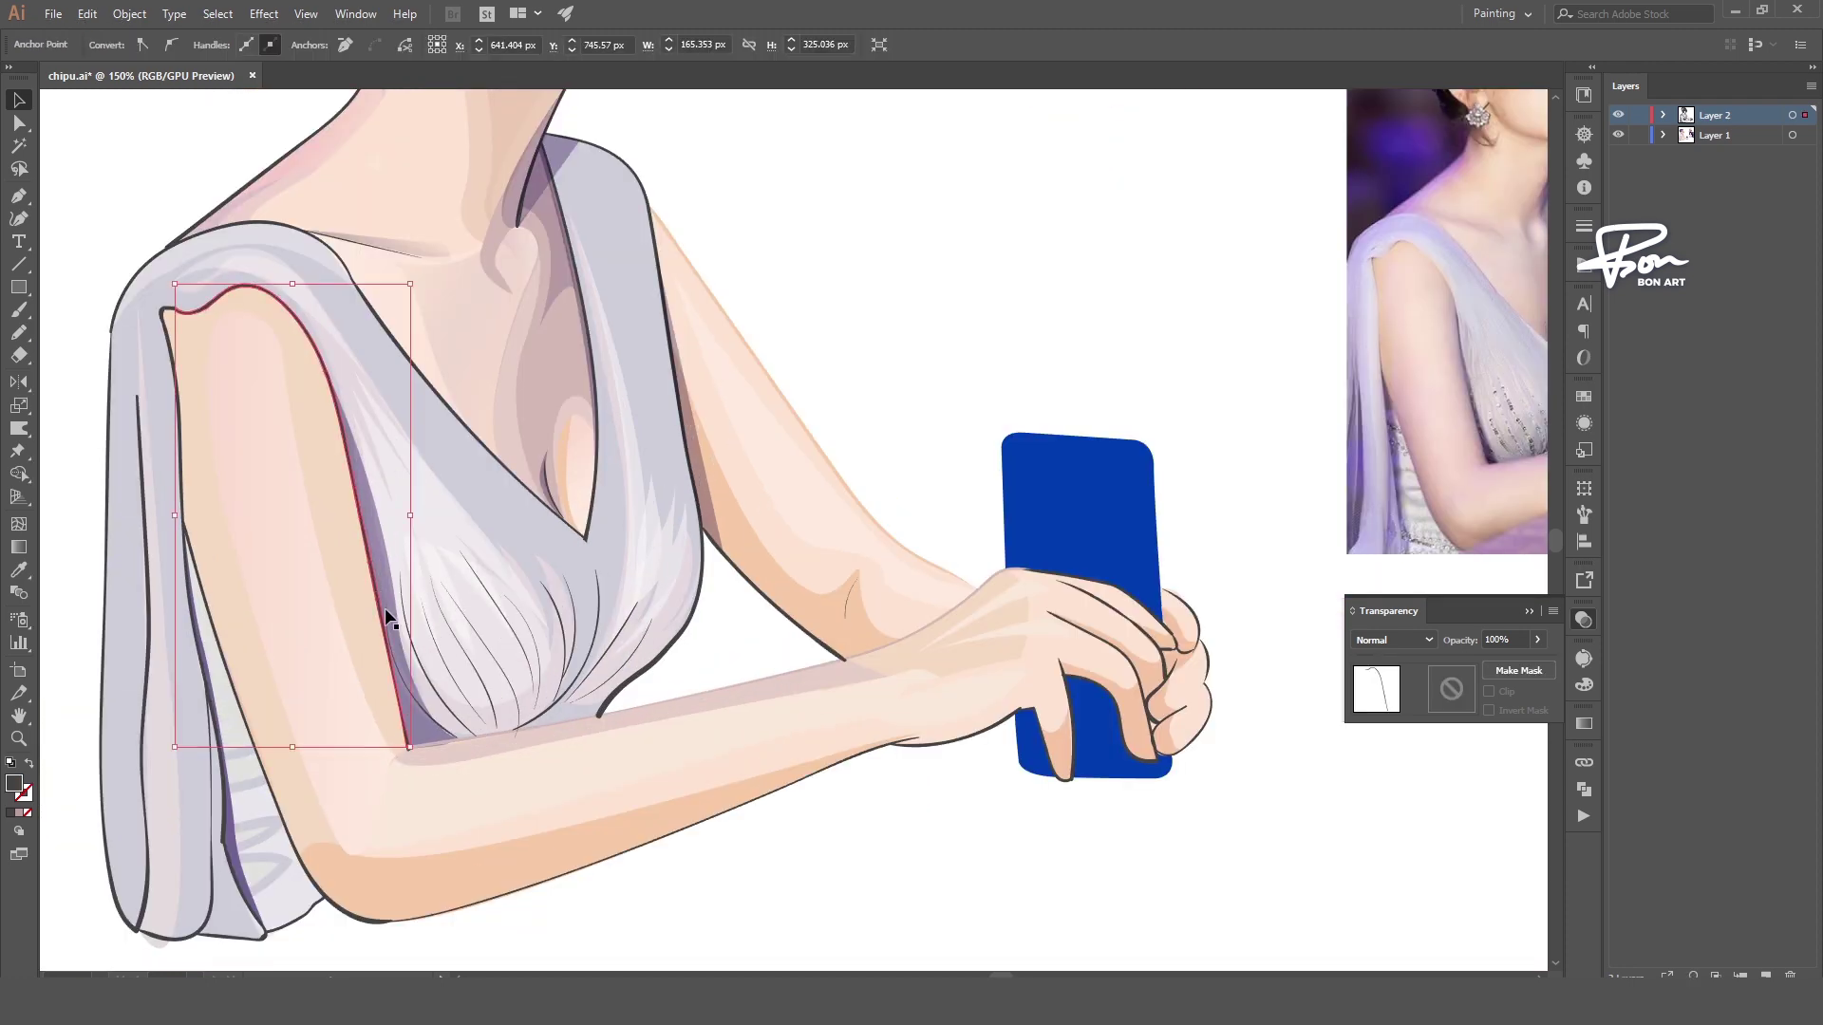
{"action": "left_click", "coordinate": [613, 458]}
{"action": "key", "text": "v"}
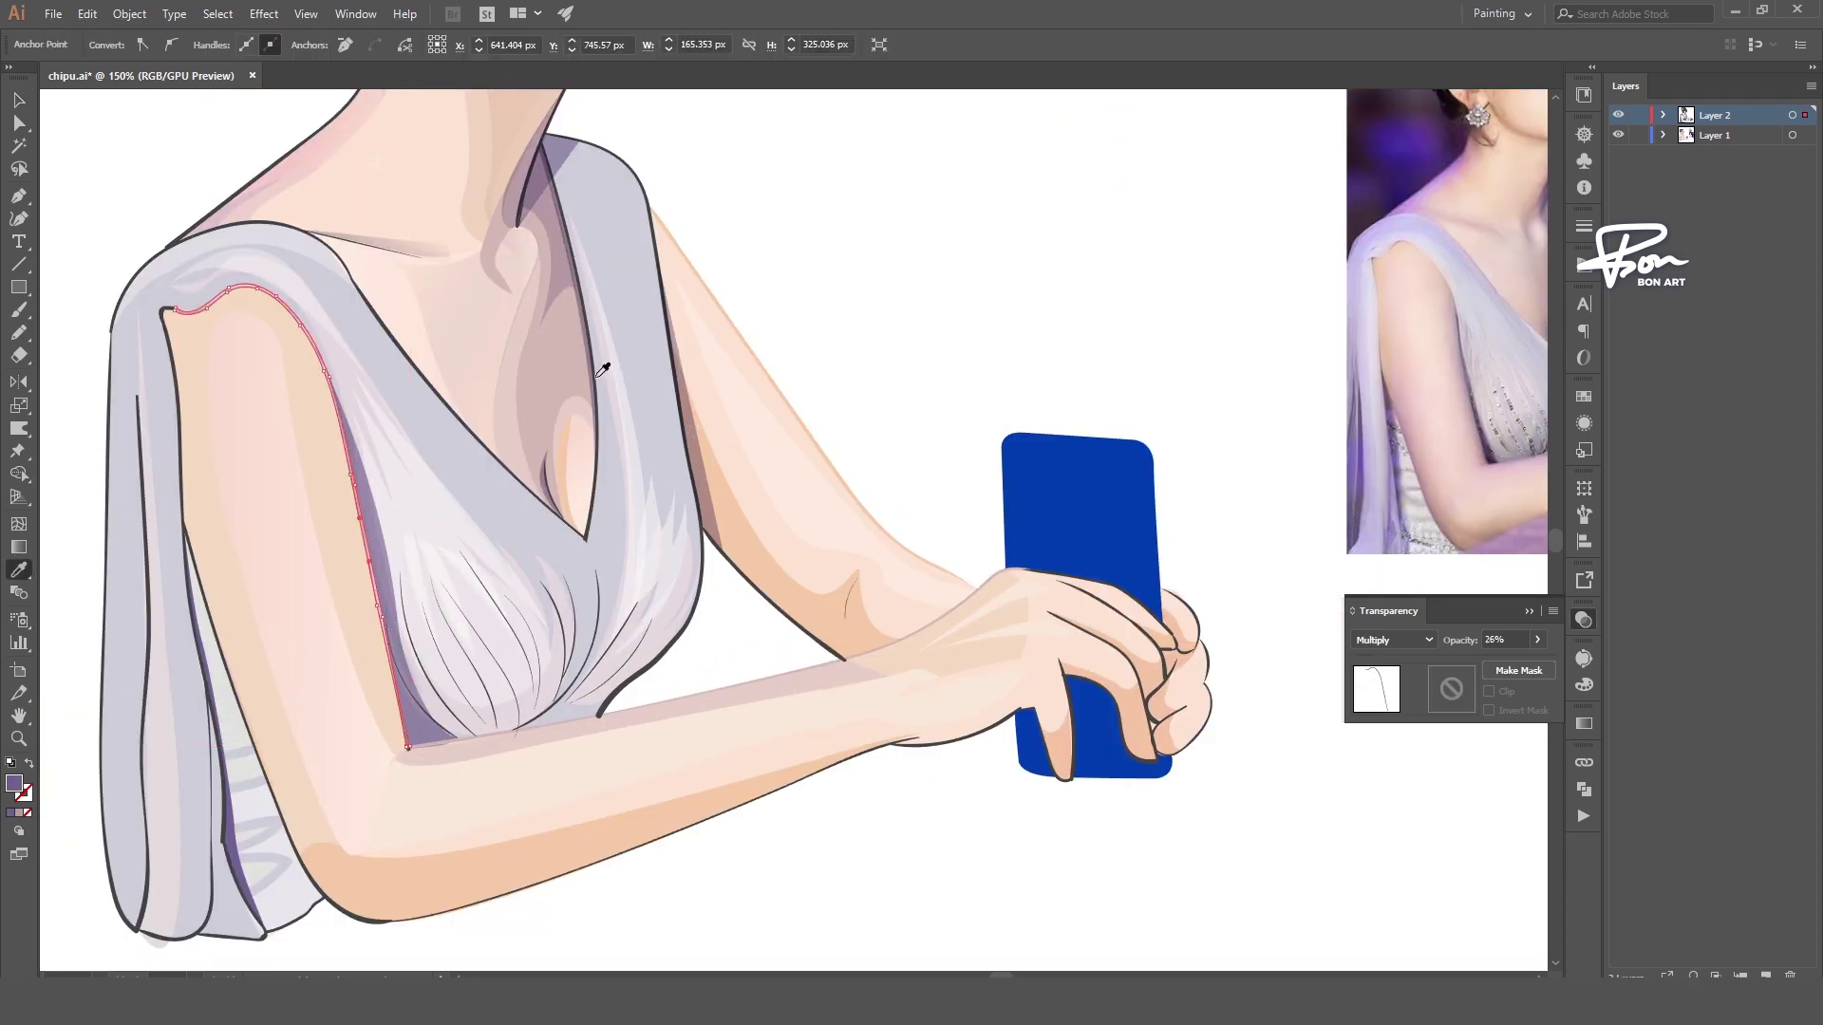
- Select the small dark stroke end at the arm corner and view the figure at actual size
{"action": "scroll", "coordinate": [408, 750], "scroll_direction": "up", "scroll_amount": 5}
{"action": "left_click", "coordinate": [399, 746], "text": "ctrl"}
{"action": "scroll", "coordinate": [383, 737], "scroll_direction": "up", "scroll_amount": 5}
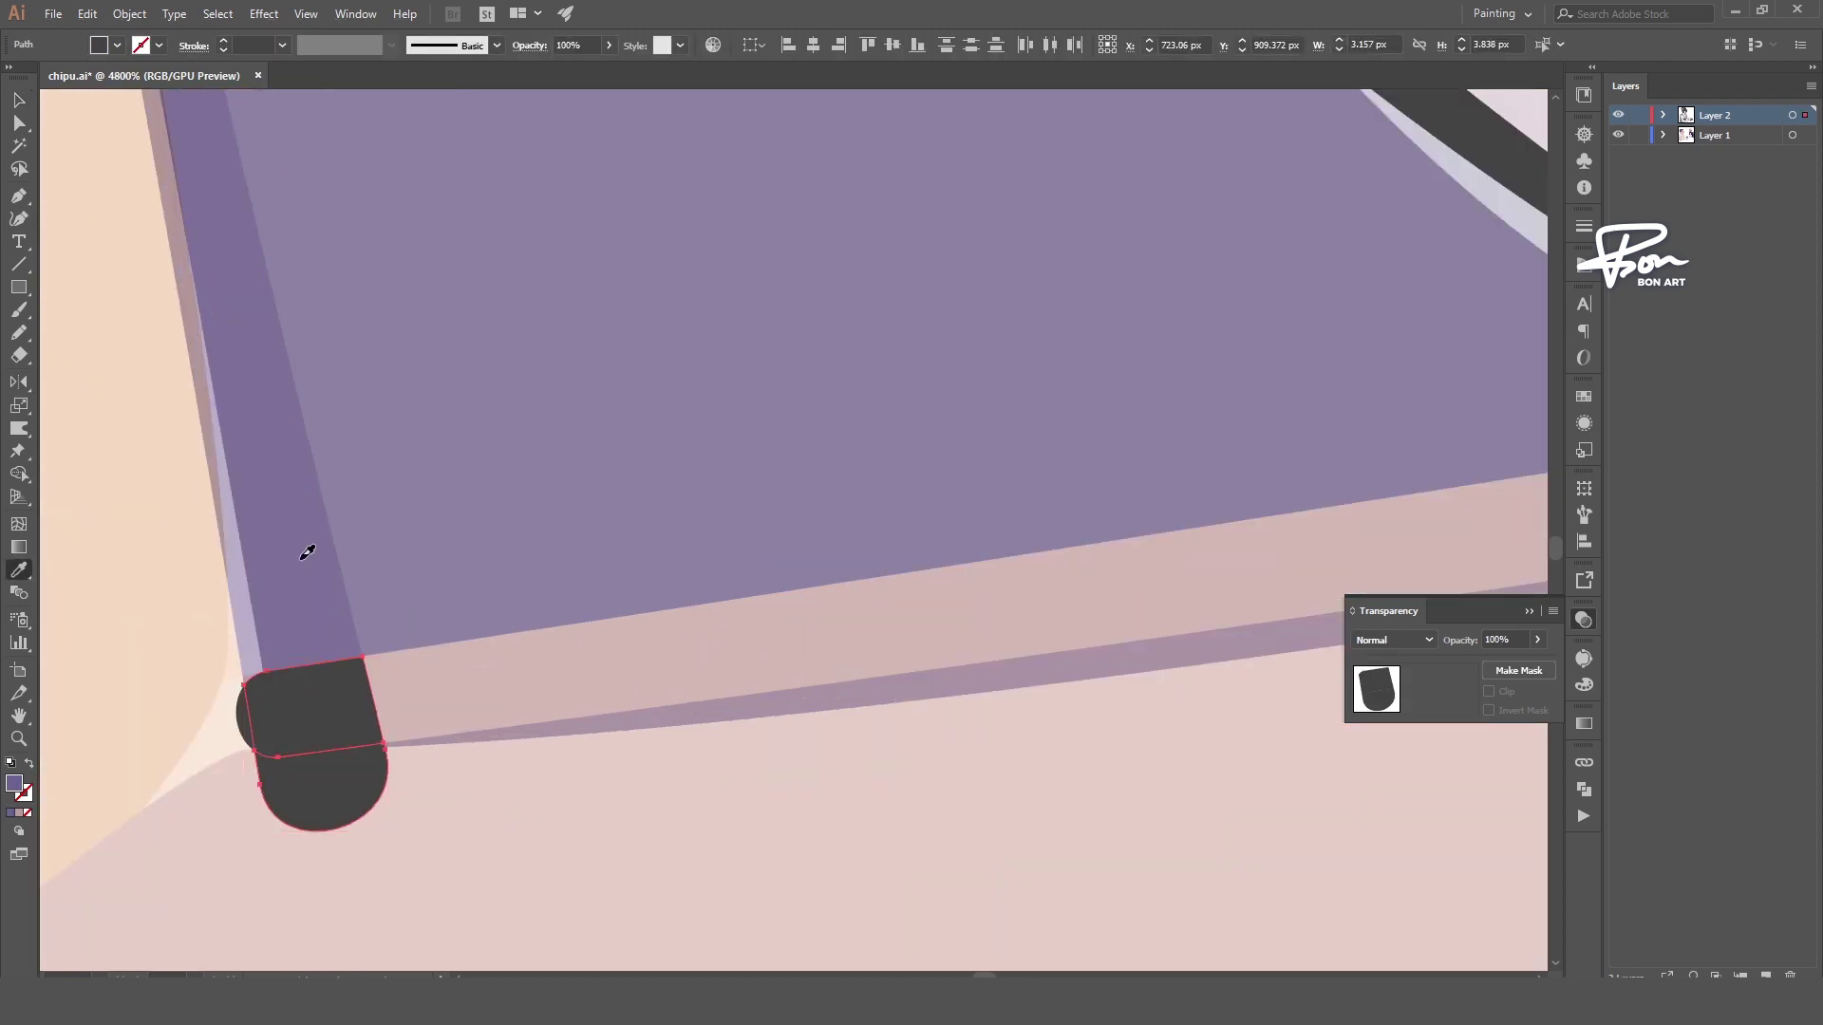
{"action": "key", "text": "ctrl+0"}
{"action": "key", "text": "ctrl+1"}
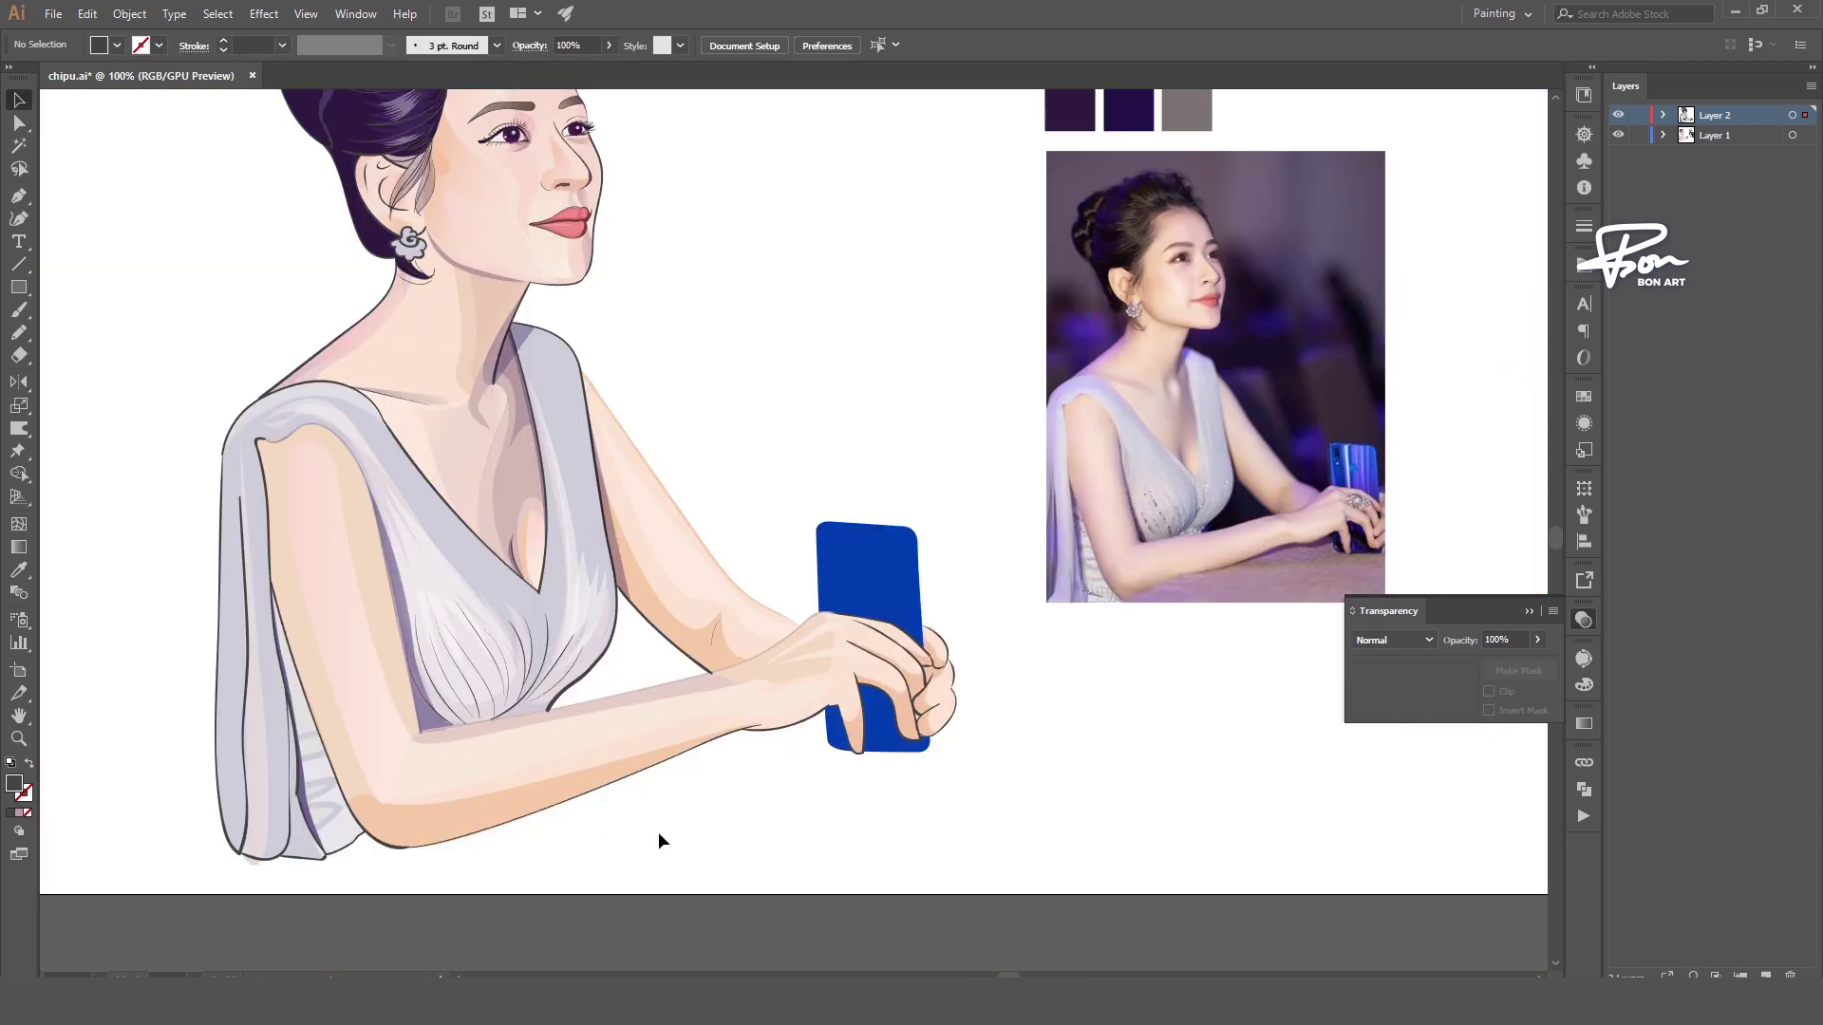
{"action": "scroll", "coordinate": [679, 813], "scroll_direction": "down", "scroll_amount": 2}
{"action": "scroll", "coordinate": [419, 846], "scroll_direction": "up", "scroll_amount": 2}
- Copy the matching outline style onto the arm edge path and verify the result
{"action": "left_click", "coordinate": [437, 845], "text": "ctrl"}
{"action": "key", "text": "i"}
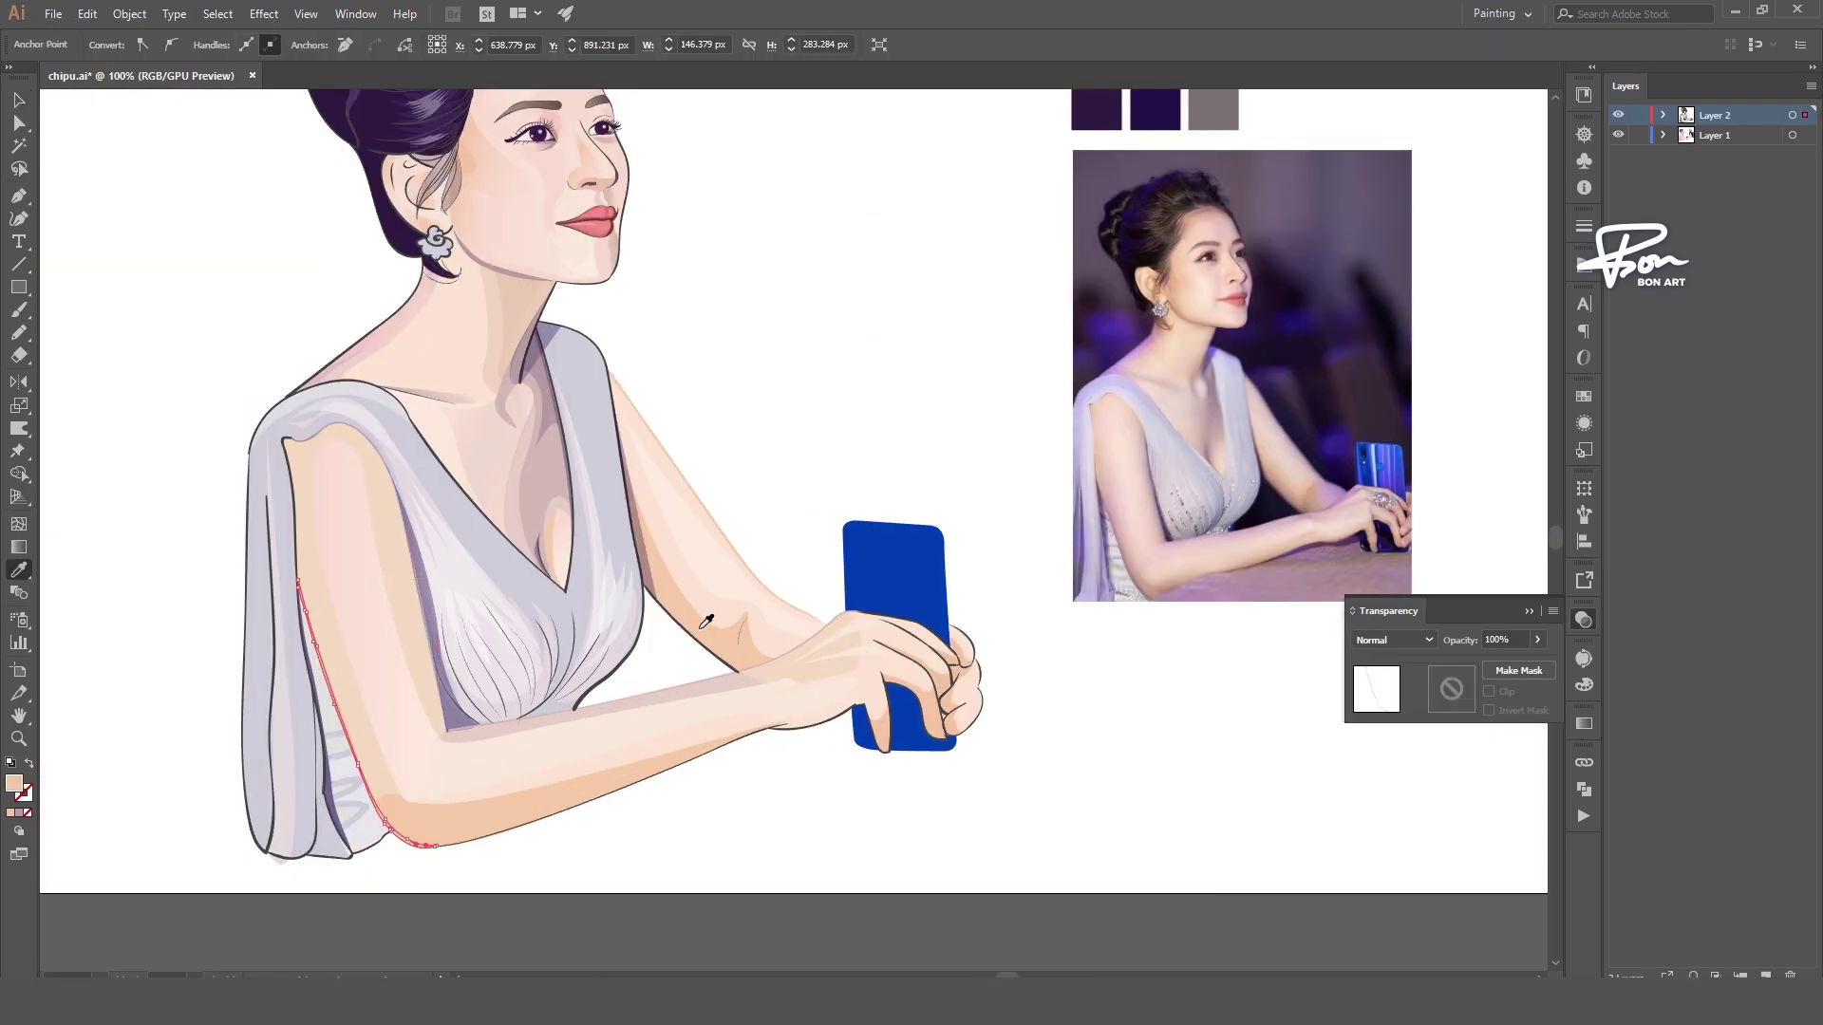
{"action": "left_click", "coordinate": [703, 627]}
{"action": "left_click", "coordinate": [800, 573], "text": "ctrl"}
{"action": "left_click", "coordinate": [785, 732]}
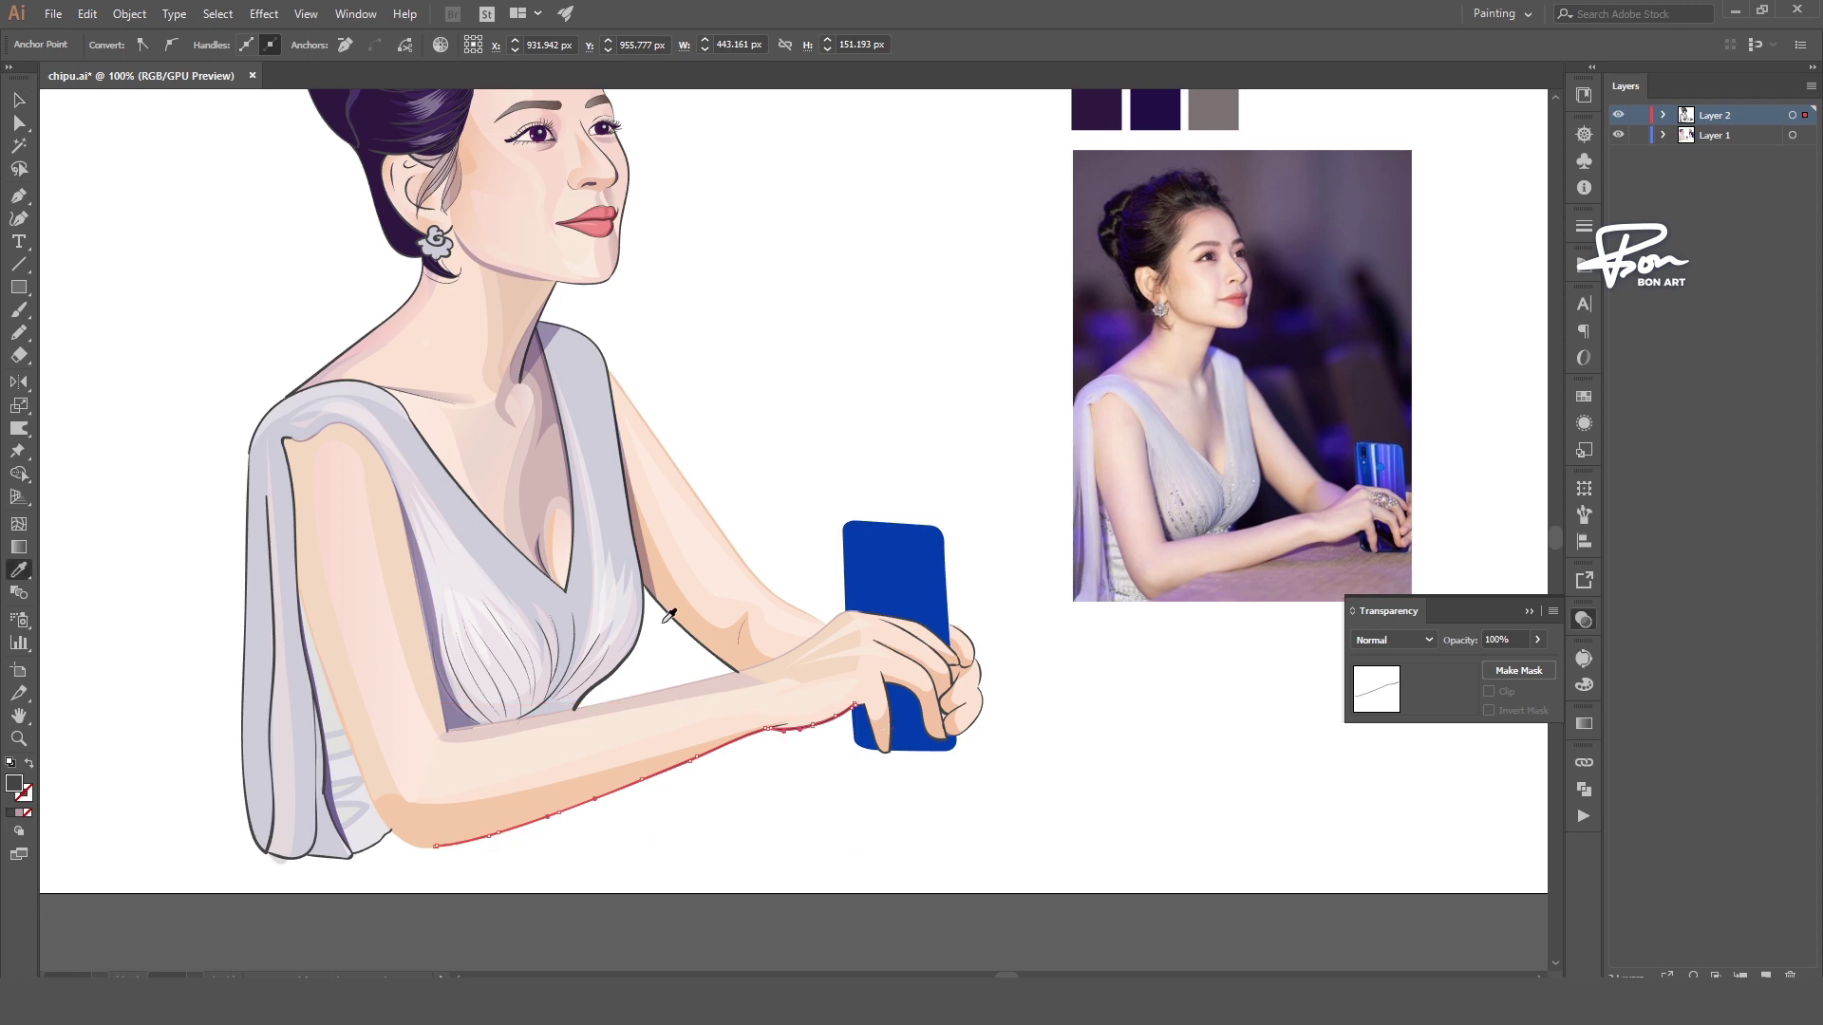
{"action": "key", "text": "ctrl+shift+a"}
{"action": "scroll", "coordinate": [774, 733], "scroll_direction": "up", "scroll_amount": 2}
{"action": "left_click", "coordinate": [773, 731]}
{"action": "left_click", "coordinate": [864, 378]}
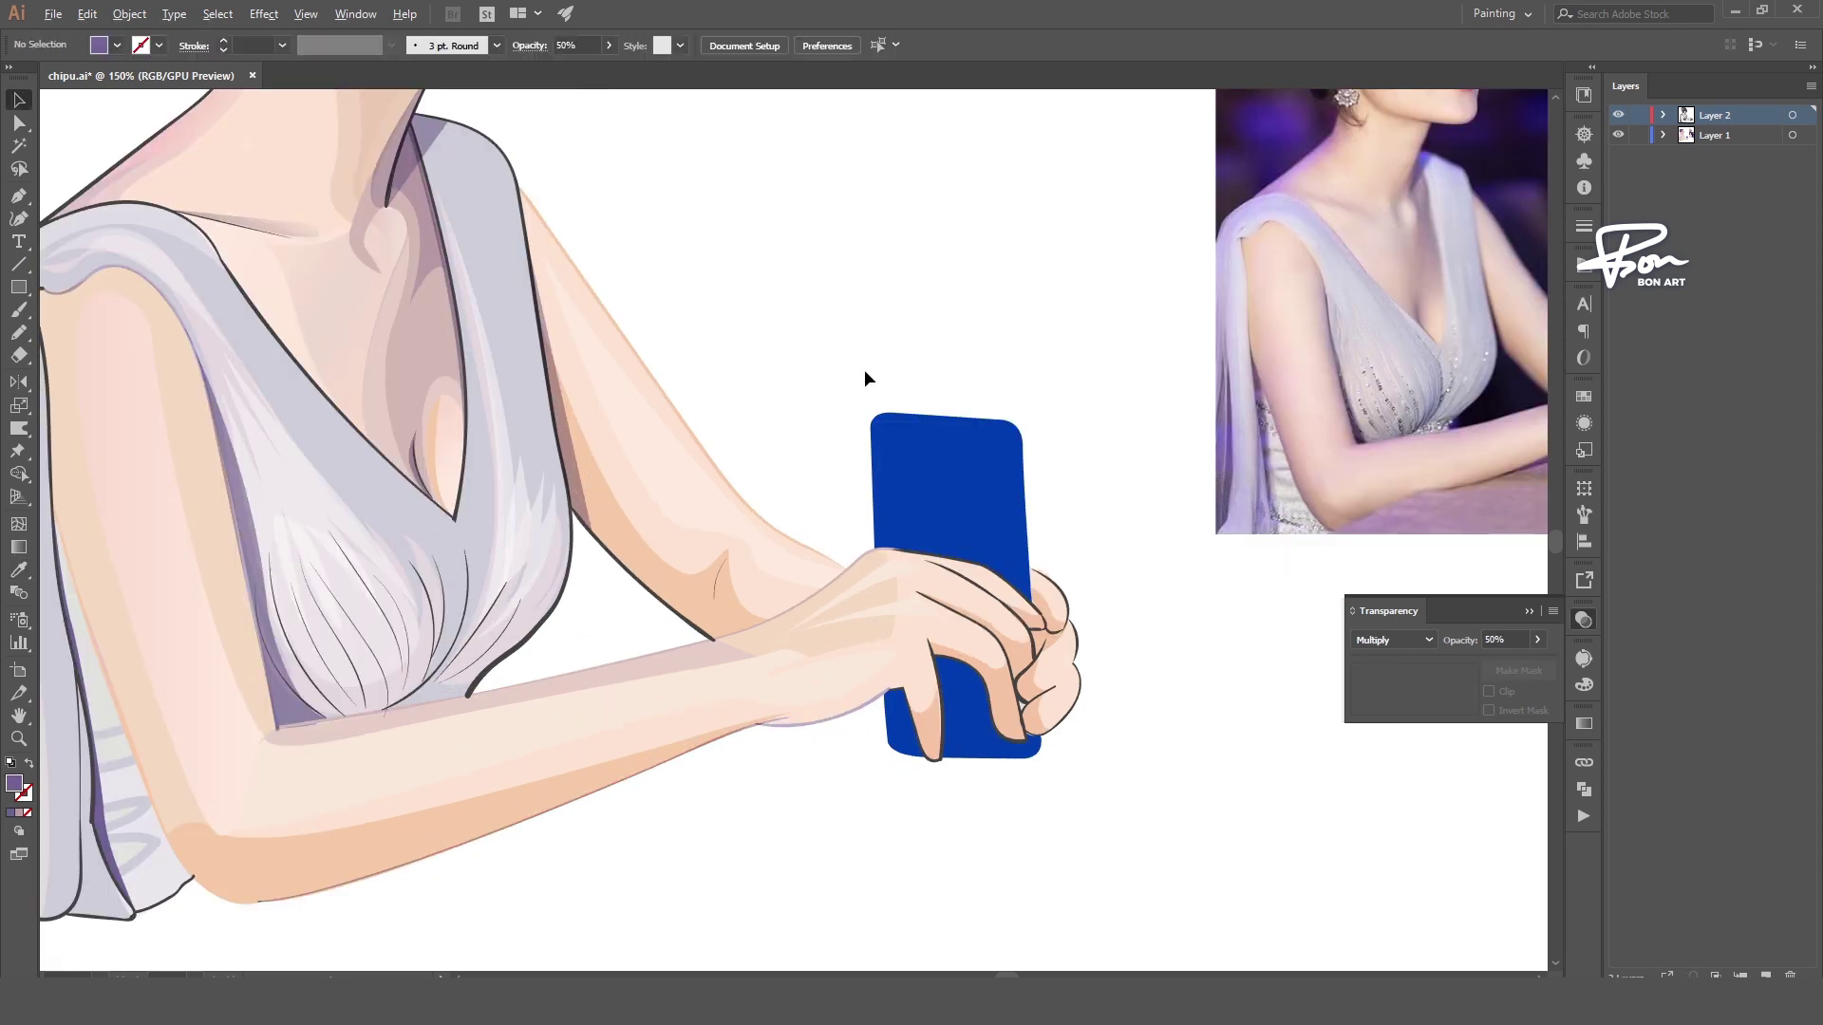
- Inspect the arm paths, the forearm shading strip and the neck shadow
{"action": "scroll", "coordinate": [1014, 516], "scroll_direction": "down", "scroll_amount": 2}
{"action": "scroll", "coordinate": [1014, 516], "scroll_direction": "down", "scroll_amount": 2}
{"action": "scroll", "coordinate": [807, 579], "scroll_direction": "up", "scroll_amount": 1}
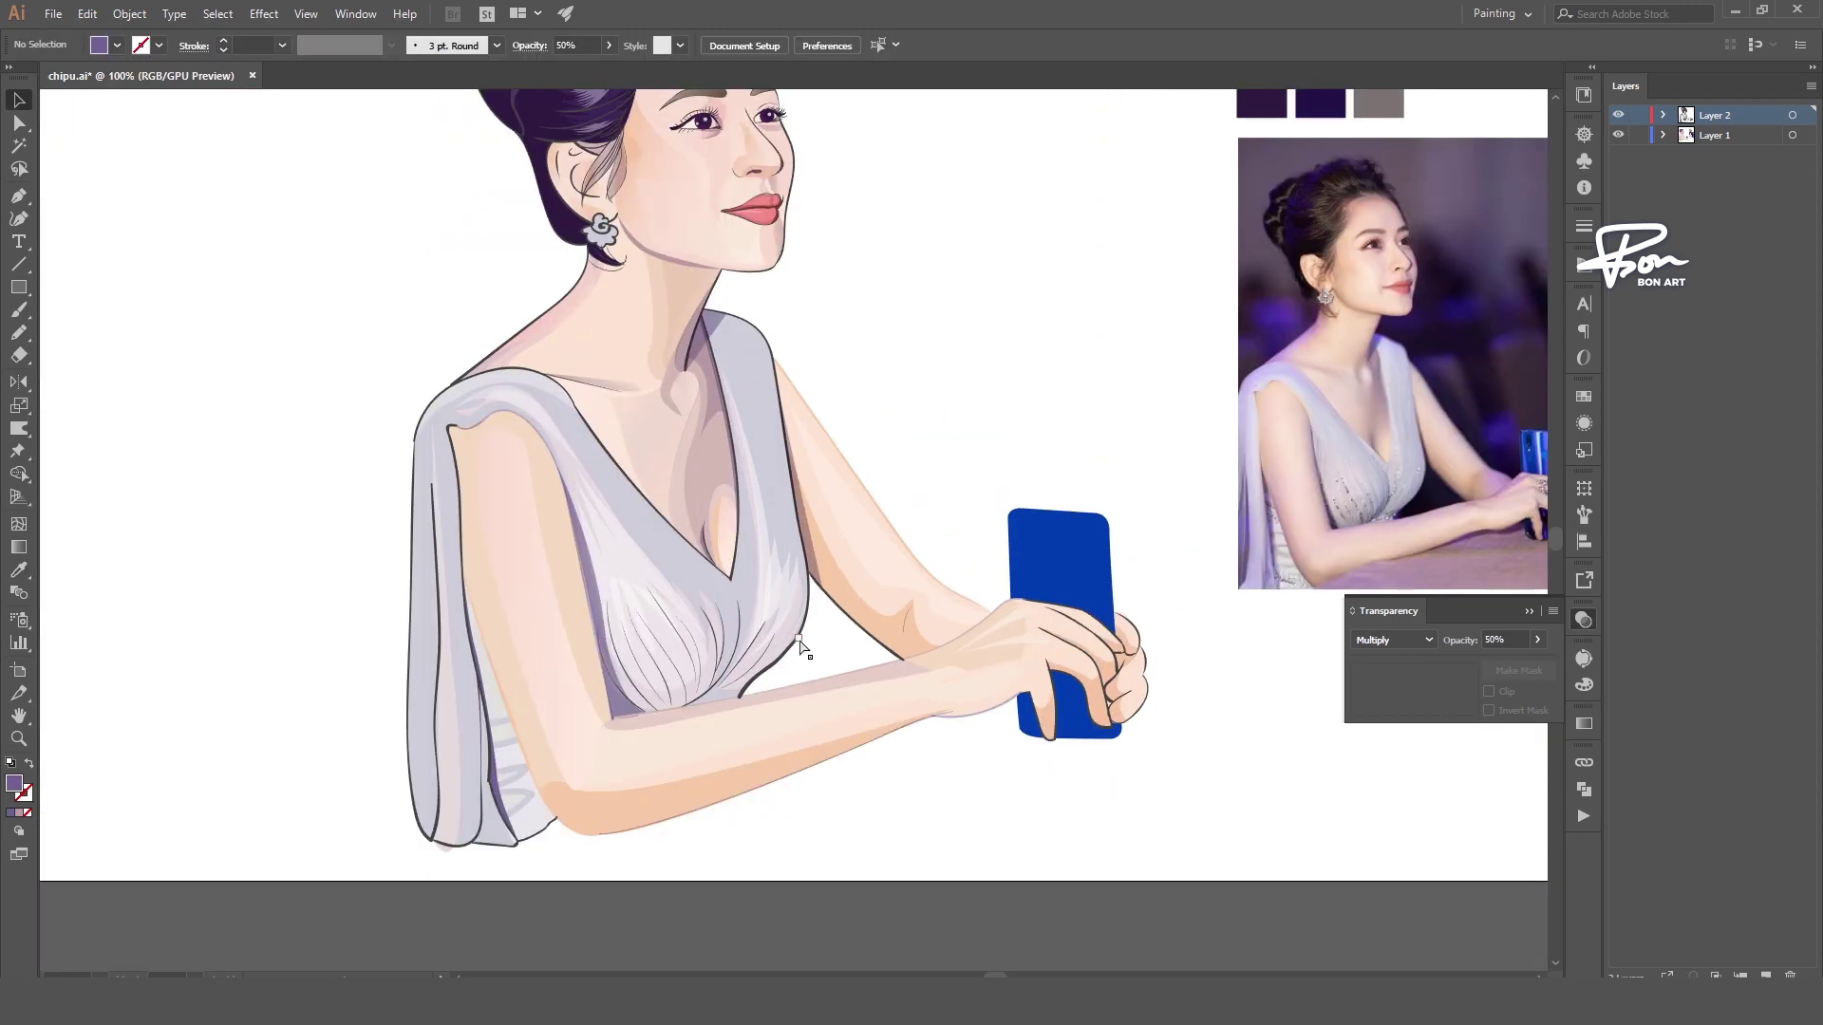
{"action": "left_click", "coordinate": [807, 646]}
{"action": "left_click", "coordinate": [1022, 464]}
{"action": "scroll", "coordinate": [797, 669], "scroll_direction": "up", "scroll_amount": 1}
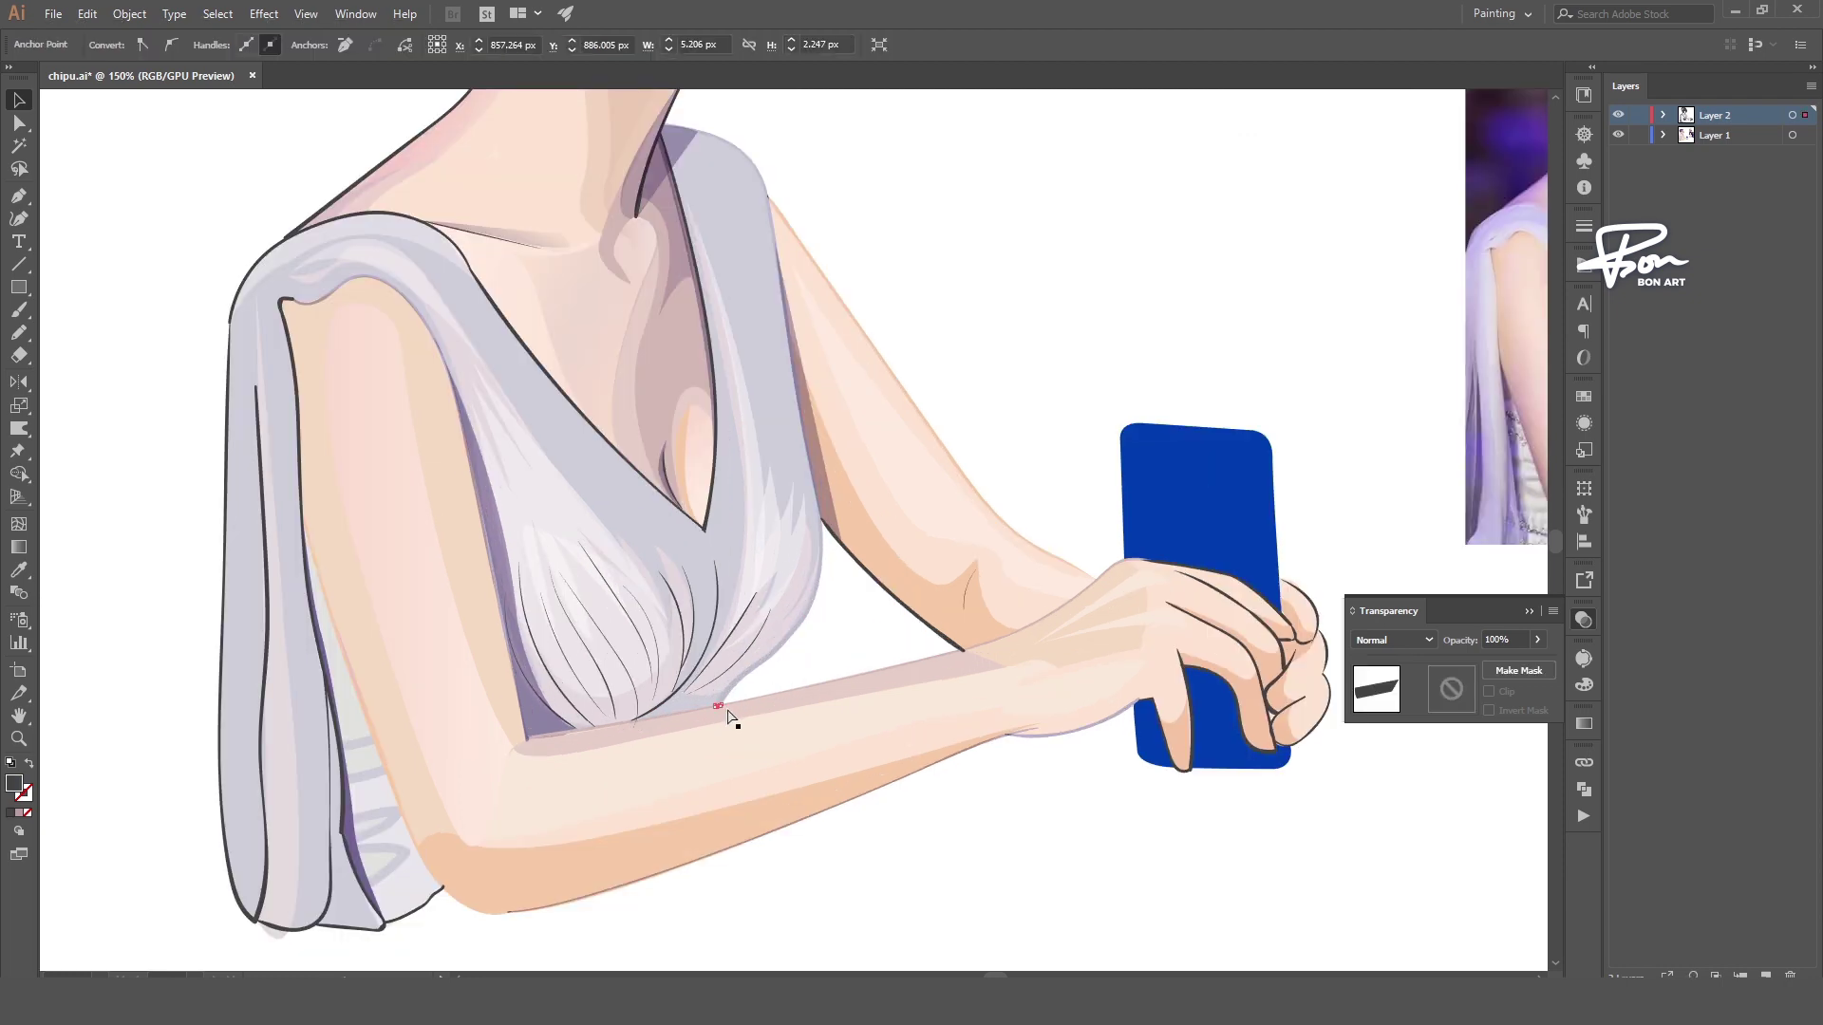
{"action": "scroll", "coordinate": [724, 725], "scroll_direction": "up", "scroll_amount": 2}
{"action": "scroll", "coordinate": [713, 699], "scroll_direction": "up", "scroll_amount": 3}
{"action": "left_click", "coordinate": [731, 651]}
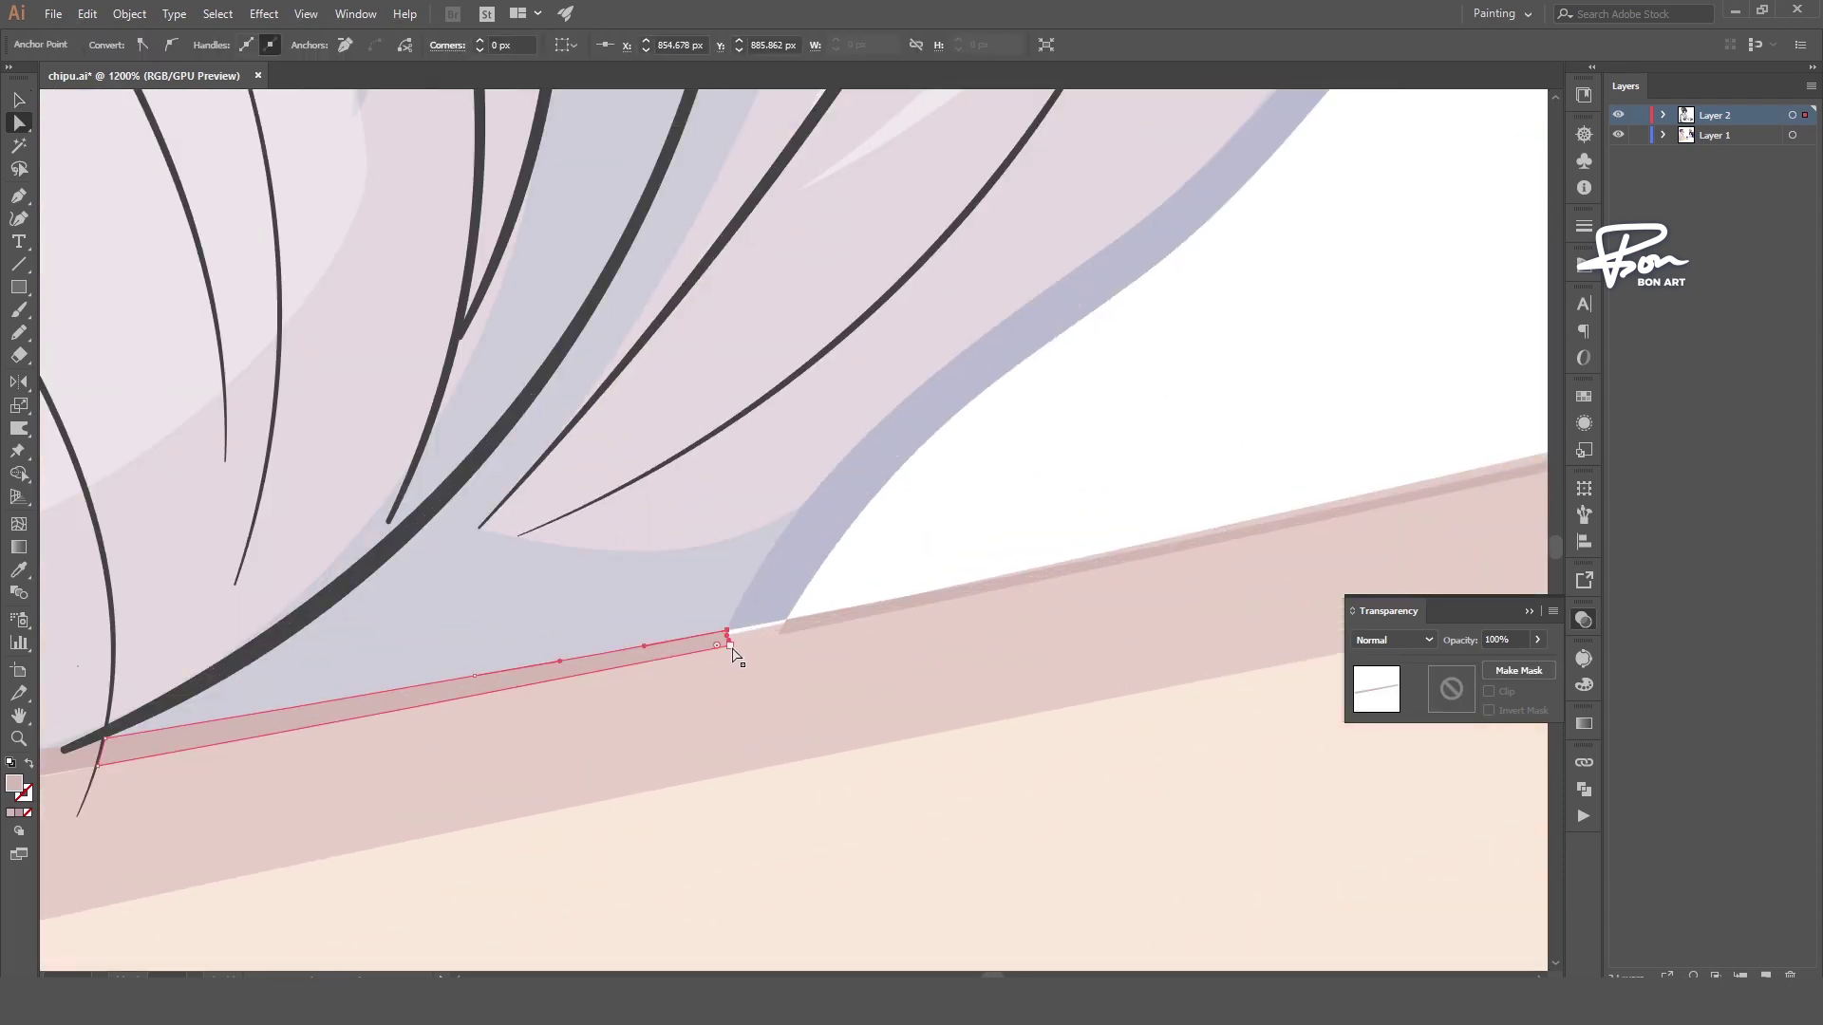
{"action": "scroll", "coordinate": [794, 634], "scroll_direction": "down", "scroll_amount": 6}
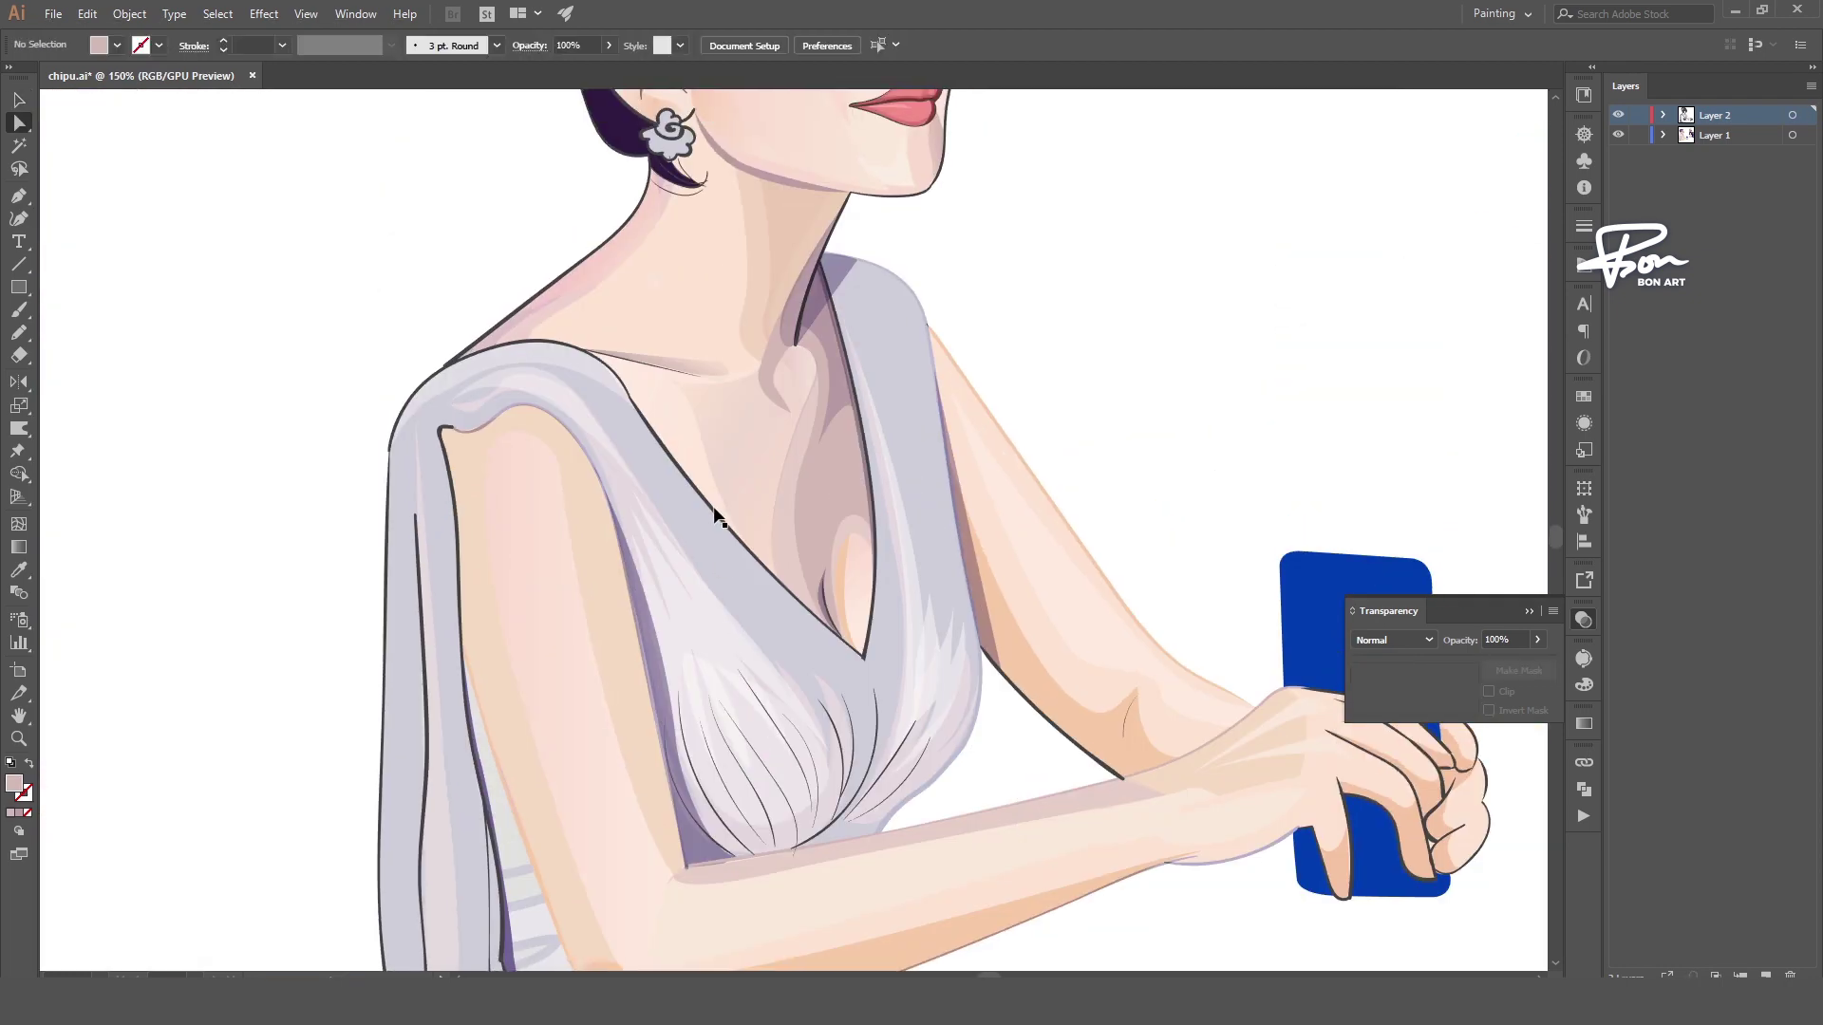
{"action": "left_click", "coordinate": [712, 520]}
- Sample a lighter style onto the dress outline over the shoulder and V-neck
{"action": "left_click", "coordinate": [614, 383]}
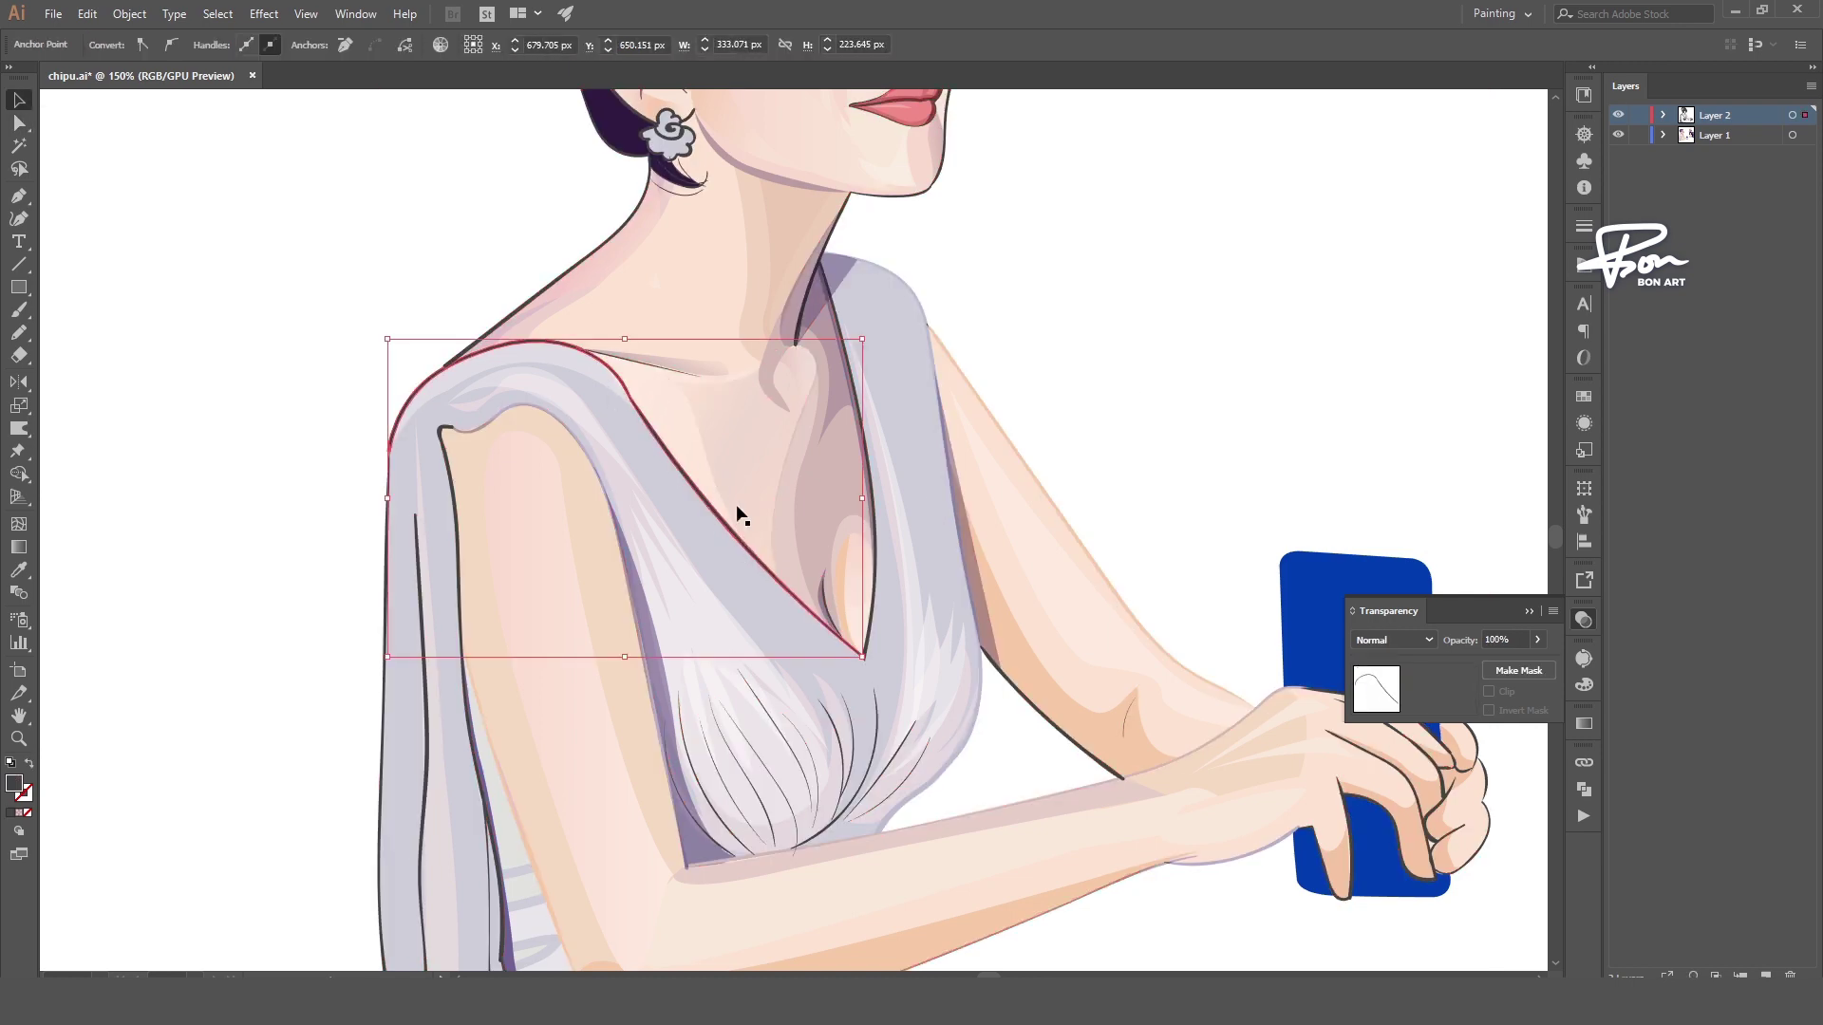
{"action": "key", "text": "i"}
{"action": "left_click", "coordinate": [928, 488]}
{"action": "scroll", "coordinate": [573, 370], "scroll_direction": "up", "scroll_amount": 5}
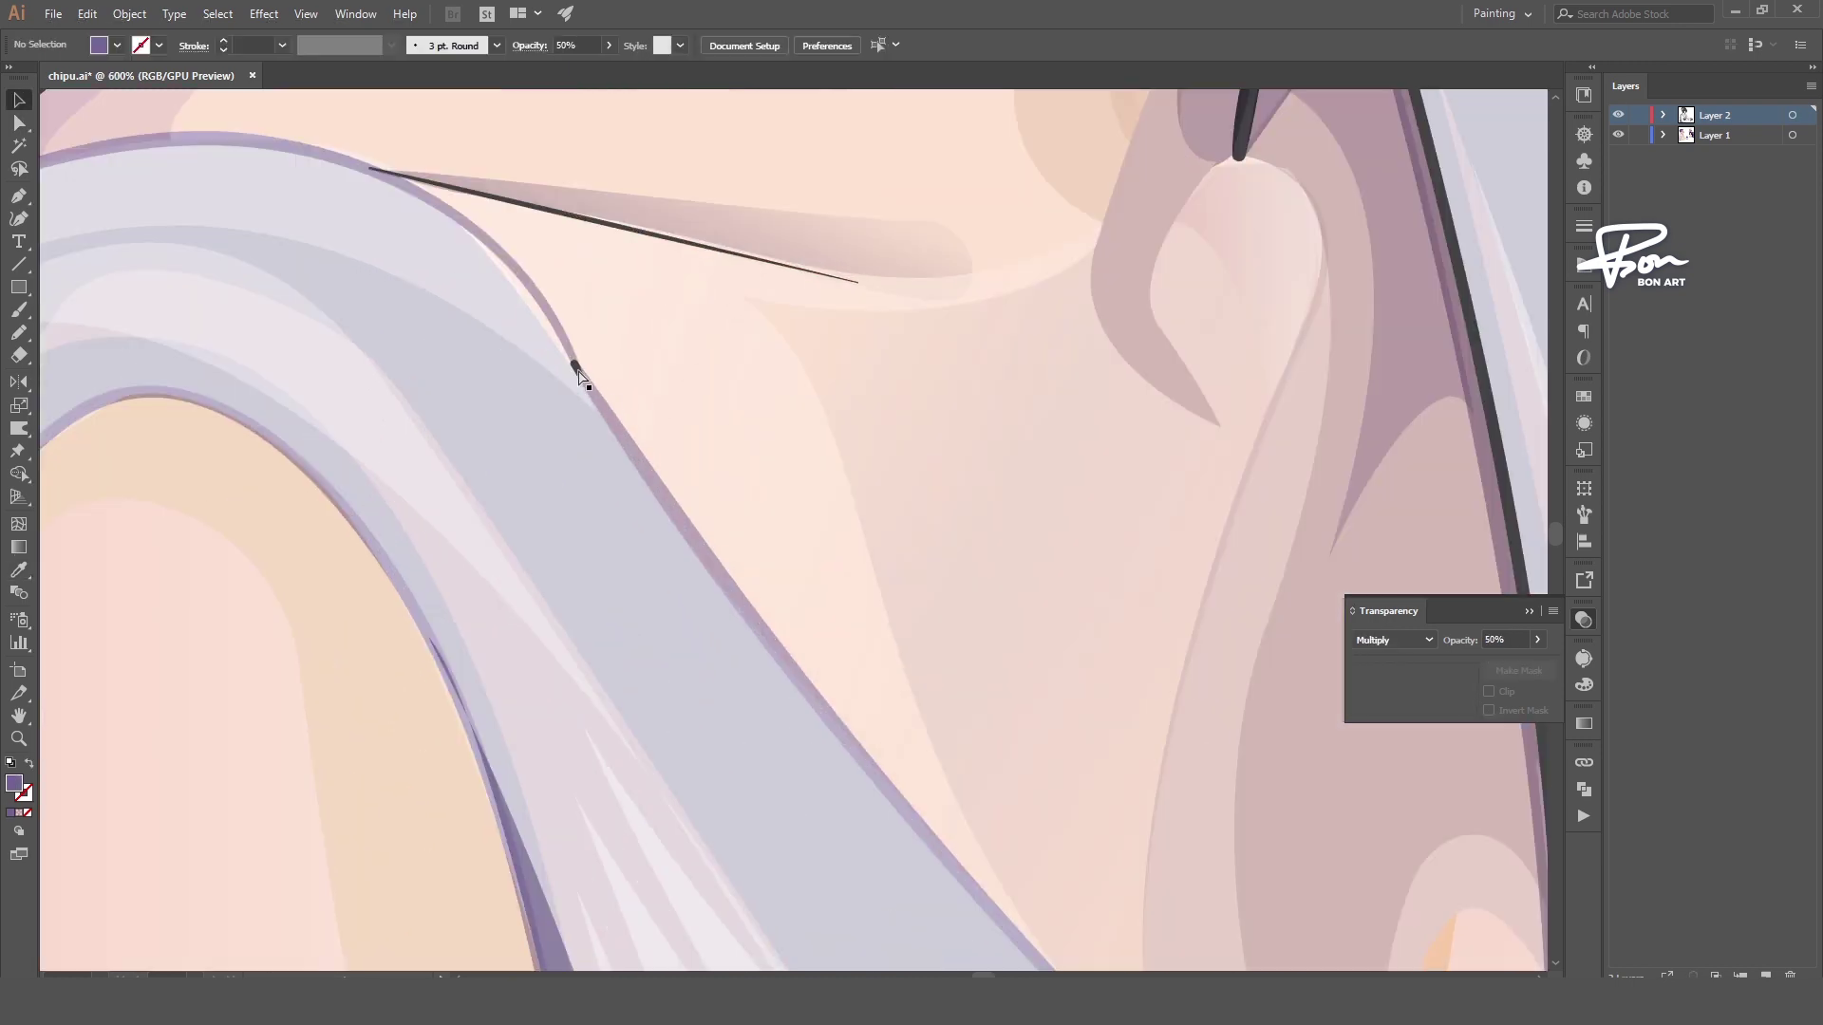
- Reshape the shoulder-drape highlight curve by dragging its anchor with Direct Selection
{"action": "key", "text": "a"}
{"action": "left_click", "coordinate": [598, 415]}
{"action": "left_click_drag", "start_coordinate": [598, 415], "coordinate": [429, 120]}
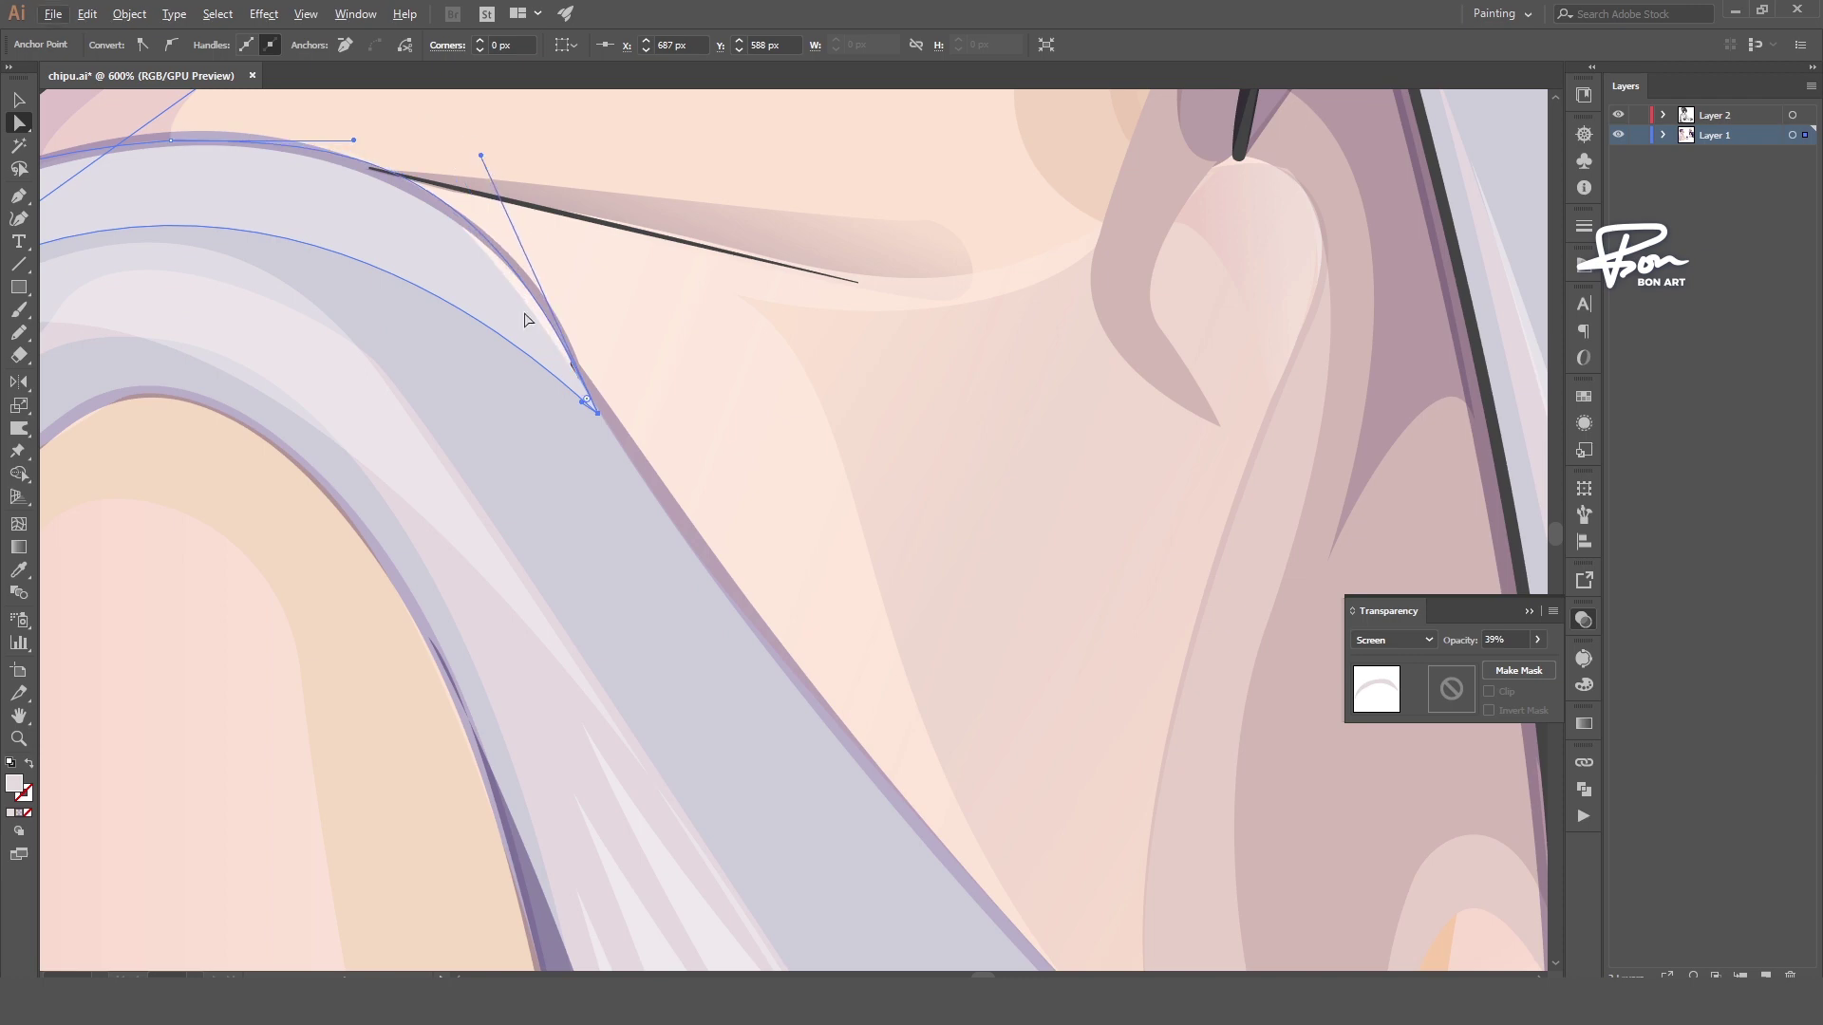
{"action": "left_click", "coordinate": [600, 362]}
{"action": "scroll", "coordinate": [529, 244], "scroll_direction": "down", "scroll_amount": 5}
- Draw a small dark navy rounded pill near the blue phone's top-left corner as its camera
{"action": "scroll", "coordinate": [826, 275], "scroll_direction": "down", "scroll_amount": 4}
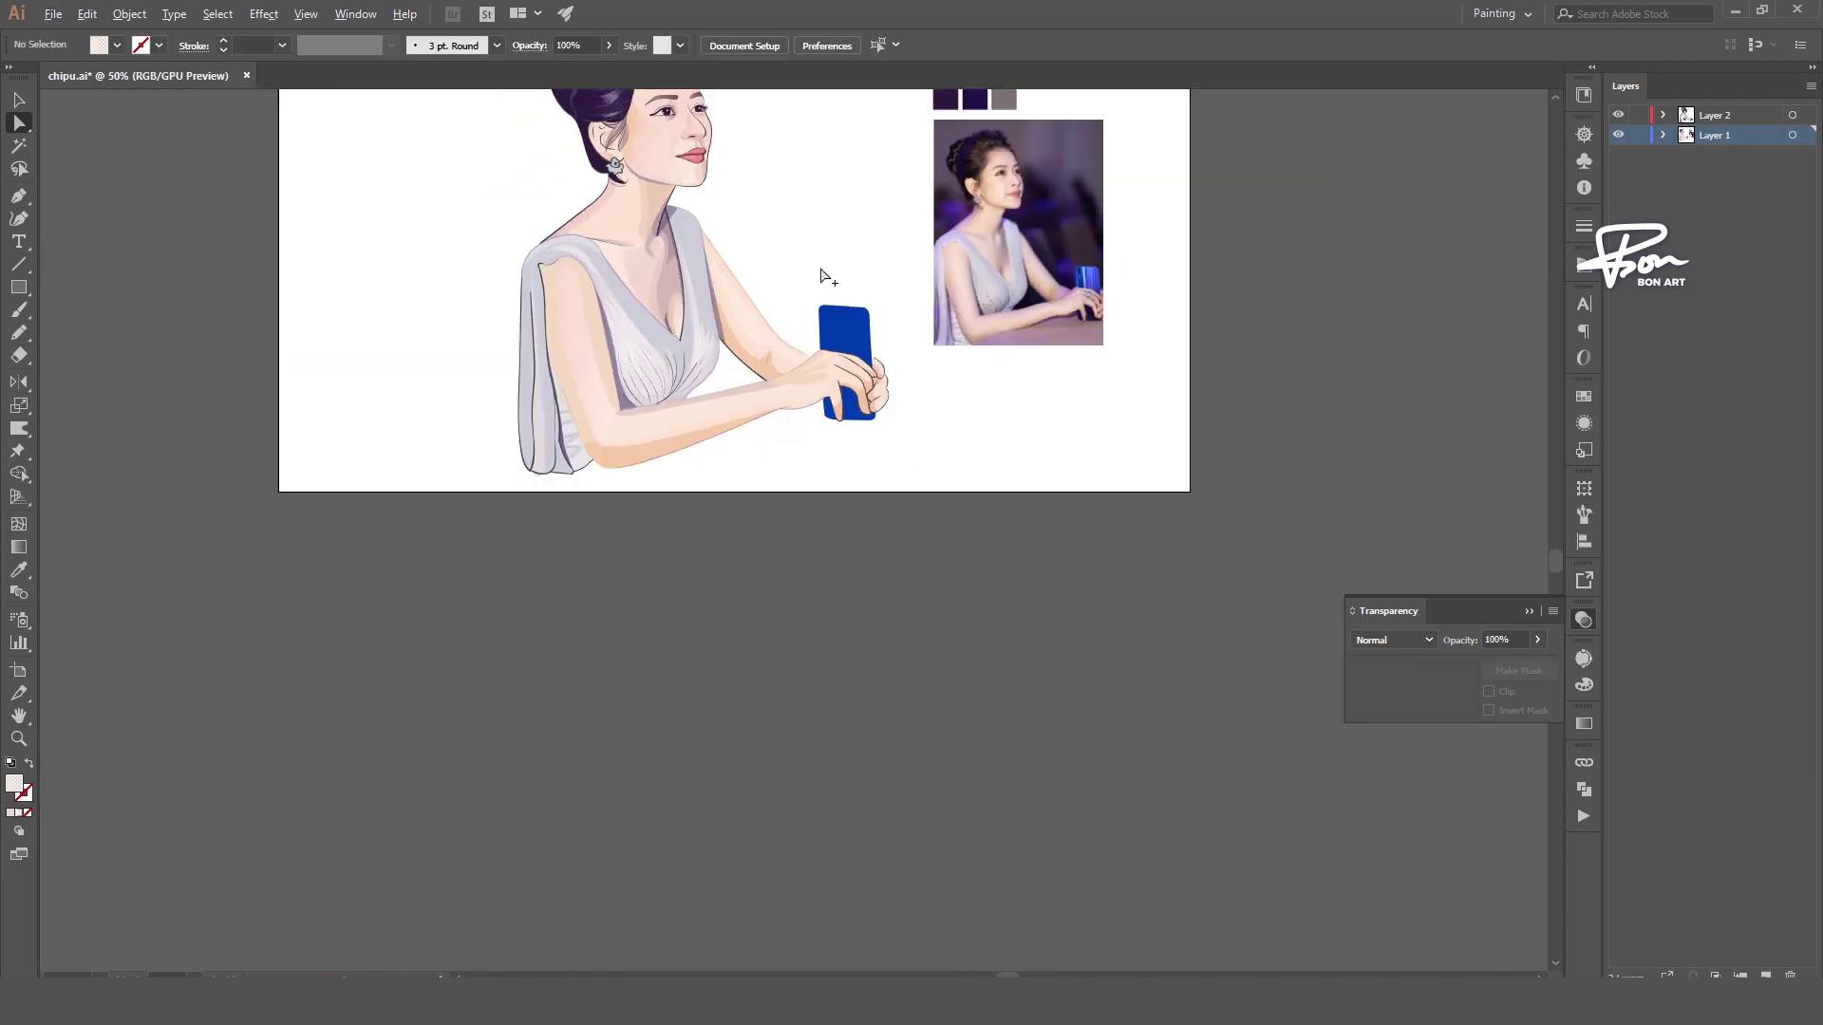
{"action": "scroll", "coordinate": [750, 553], "scroll_direction": "up", "scroll_amount": 1}
{"action": "scroll", "coordinate": [755, 555], "scroll_direction": "up", "scroll_amount": 2}
{"action": "left_click", "coordinate": [774, 562]}
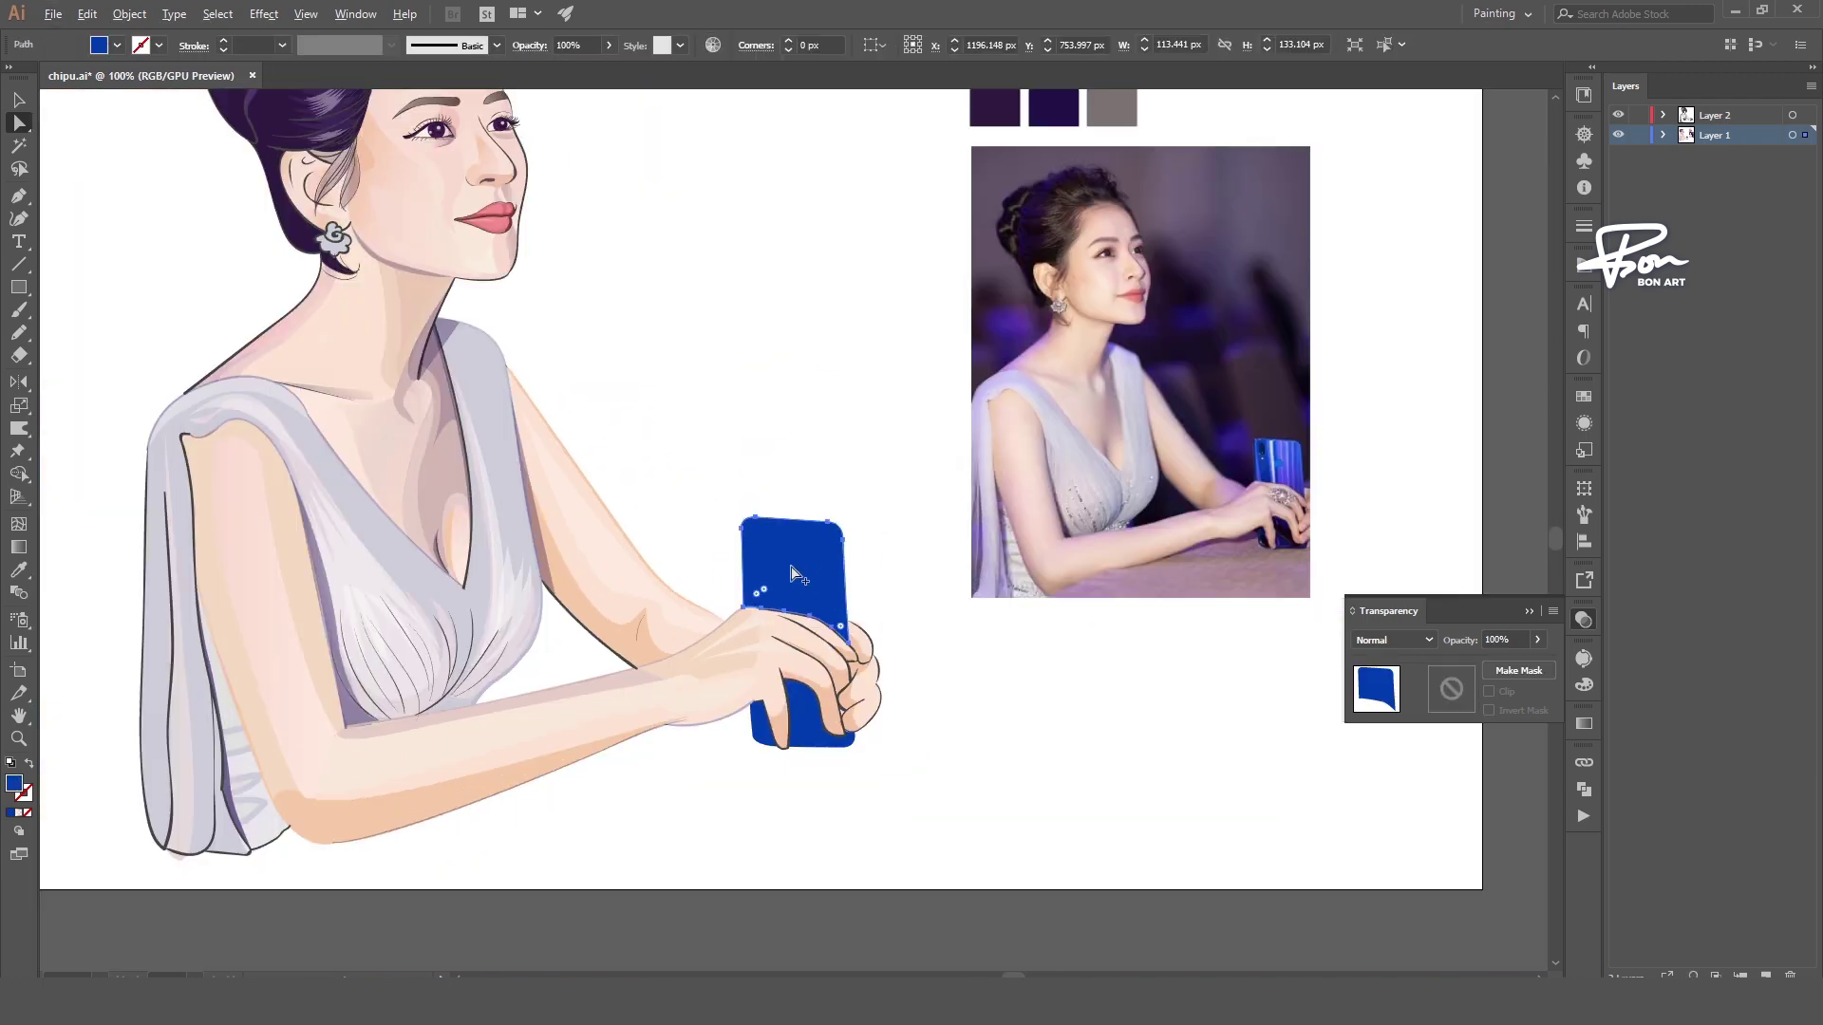
{"action": "key", "text": "ctrl+shift+a"}
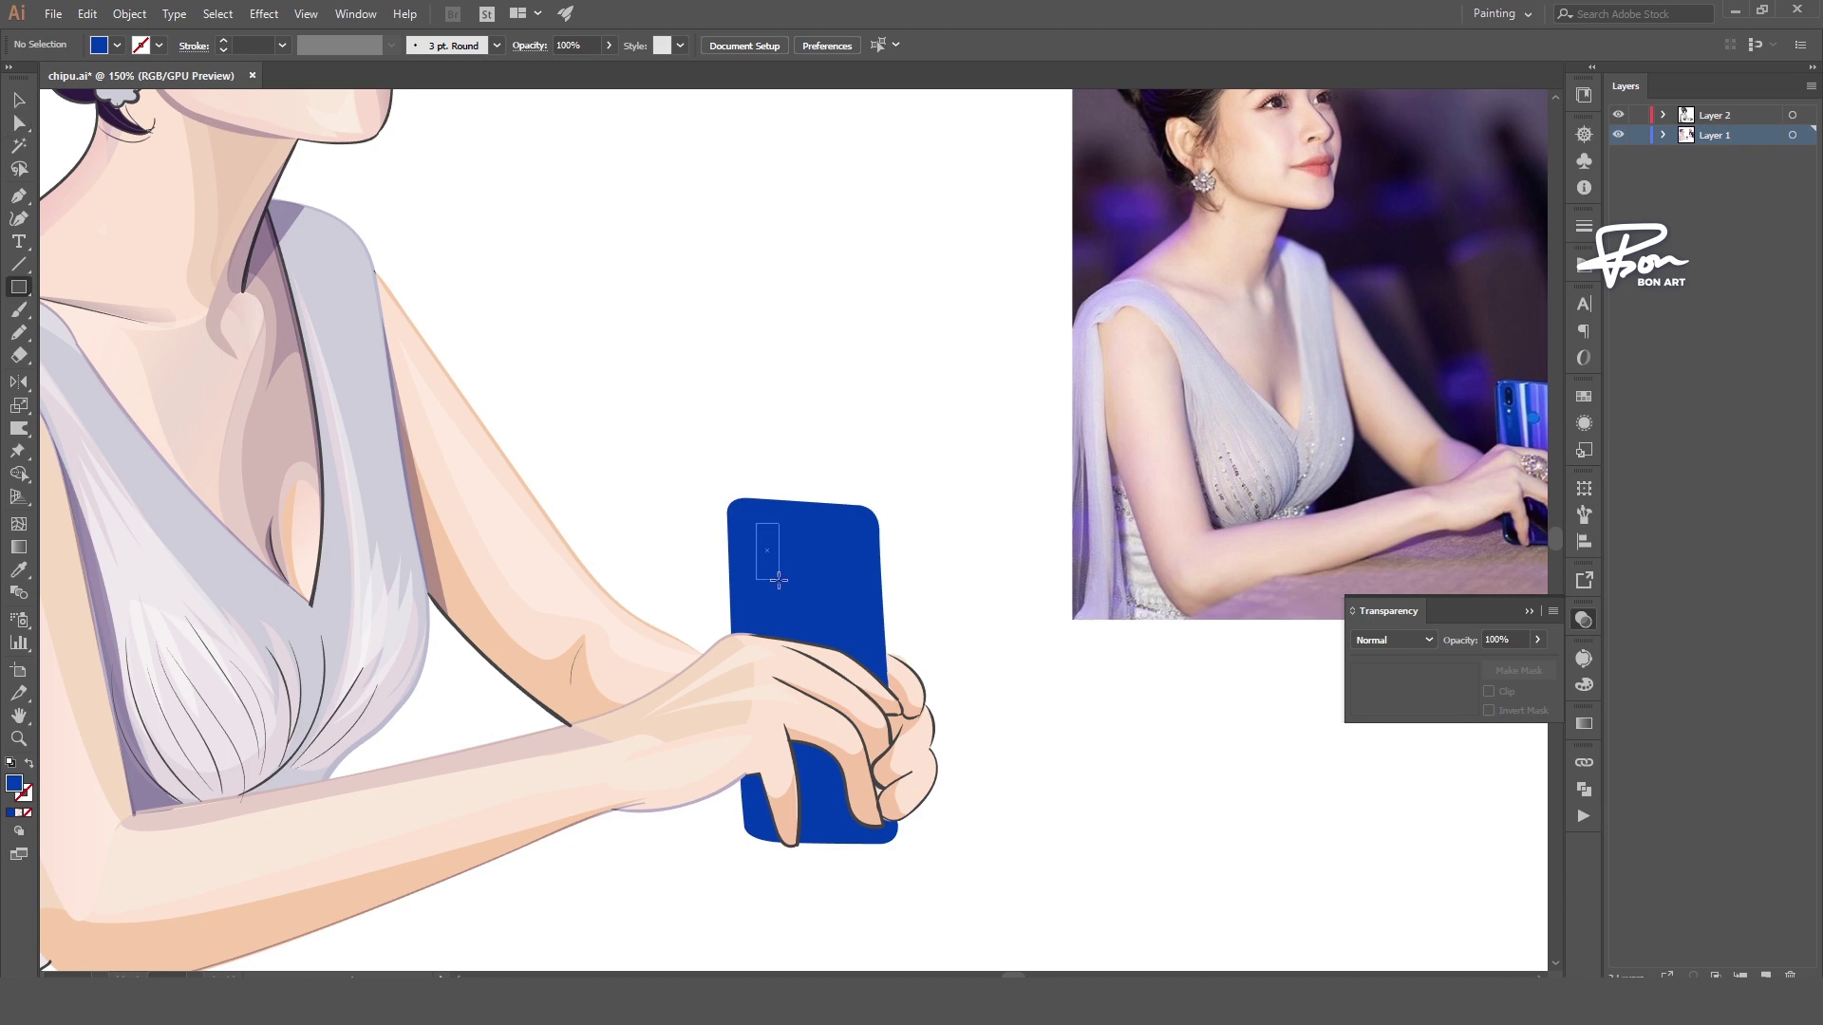
{"action": "left_click_drag", "start_coordinate": [778, 581], "coordinate": [778, 580]}
{"action": "key", "text": "v"}
{"action": "scroll", "coordinate": [759, 578], "scroll_direction": "up", "scroll_amount": 1, "text": "alt"}
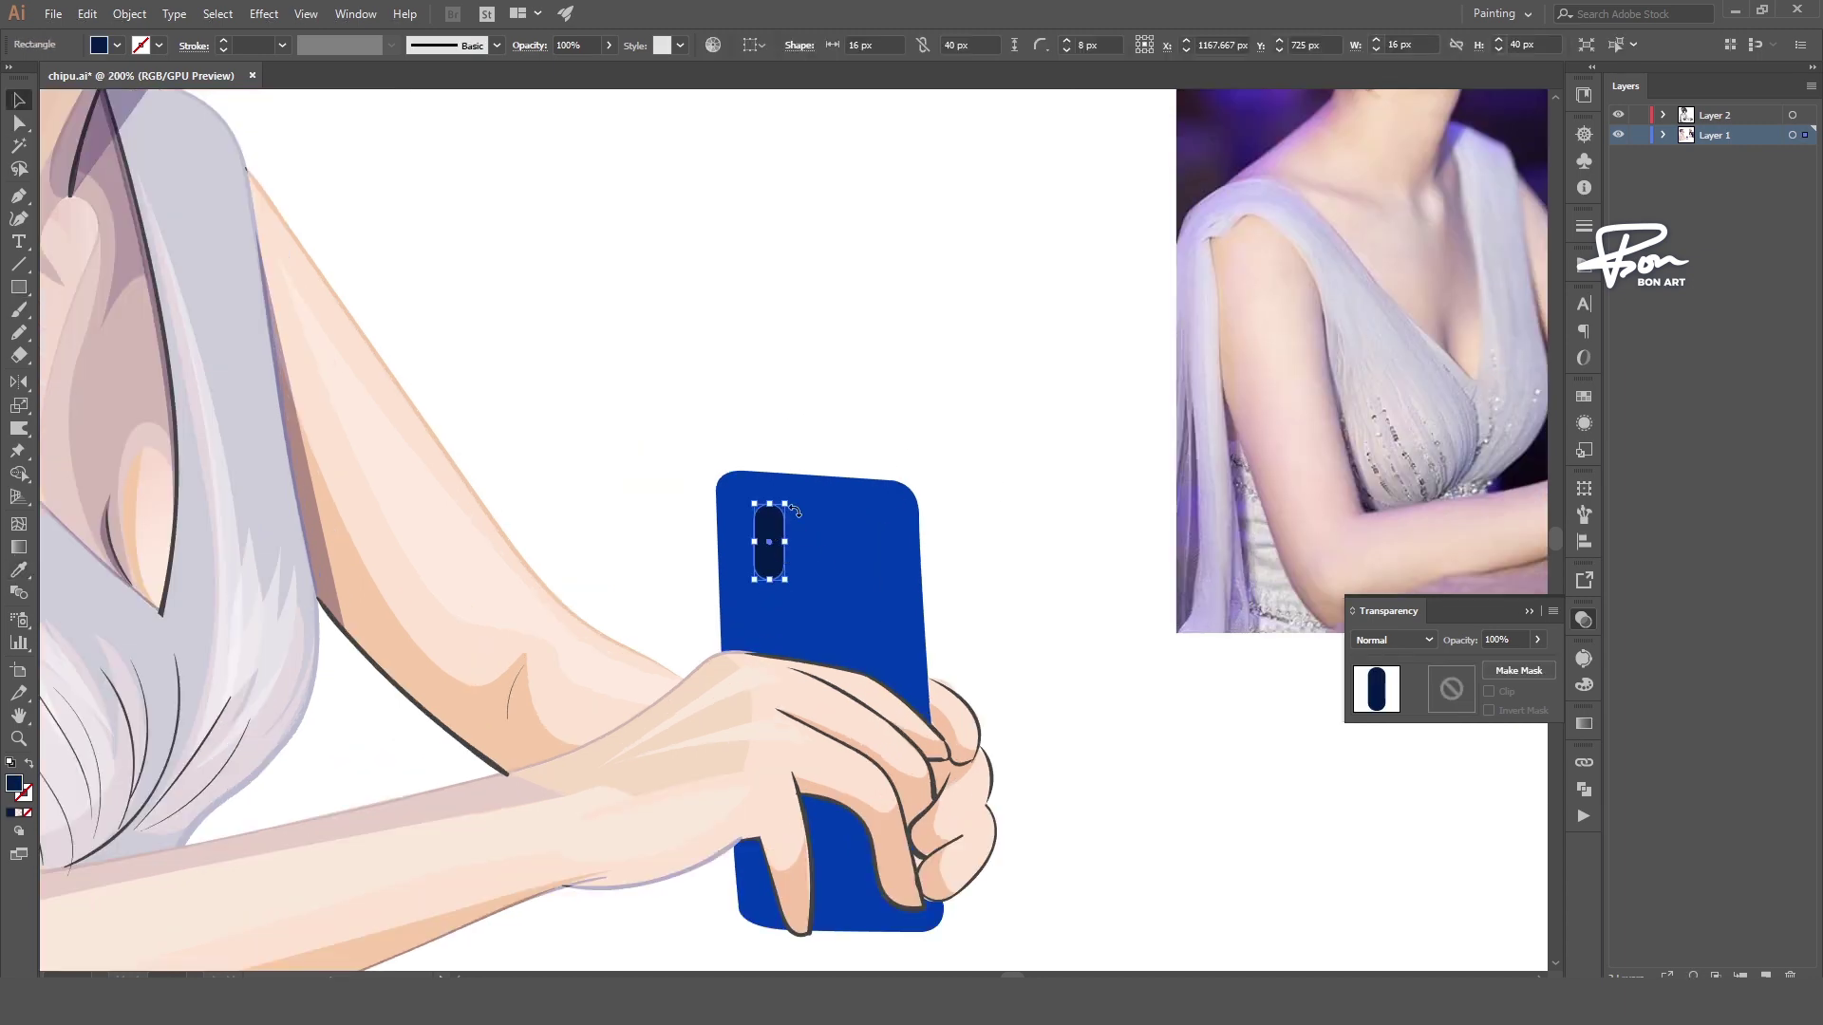
{"action": "scroll", "coordinate": [779, 491], "scroll_direction": "down", "scroll_amount": 2}
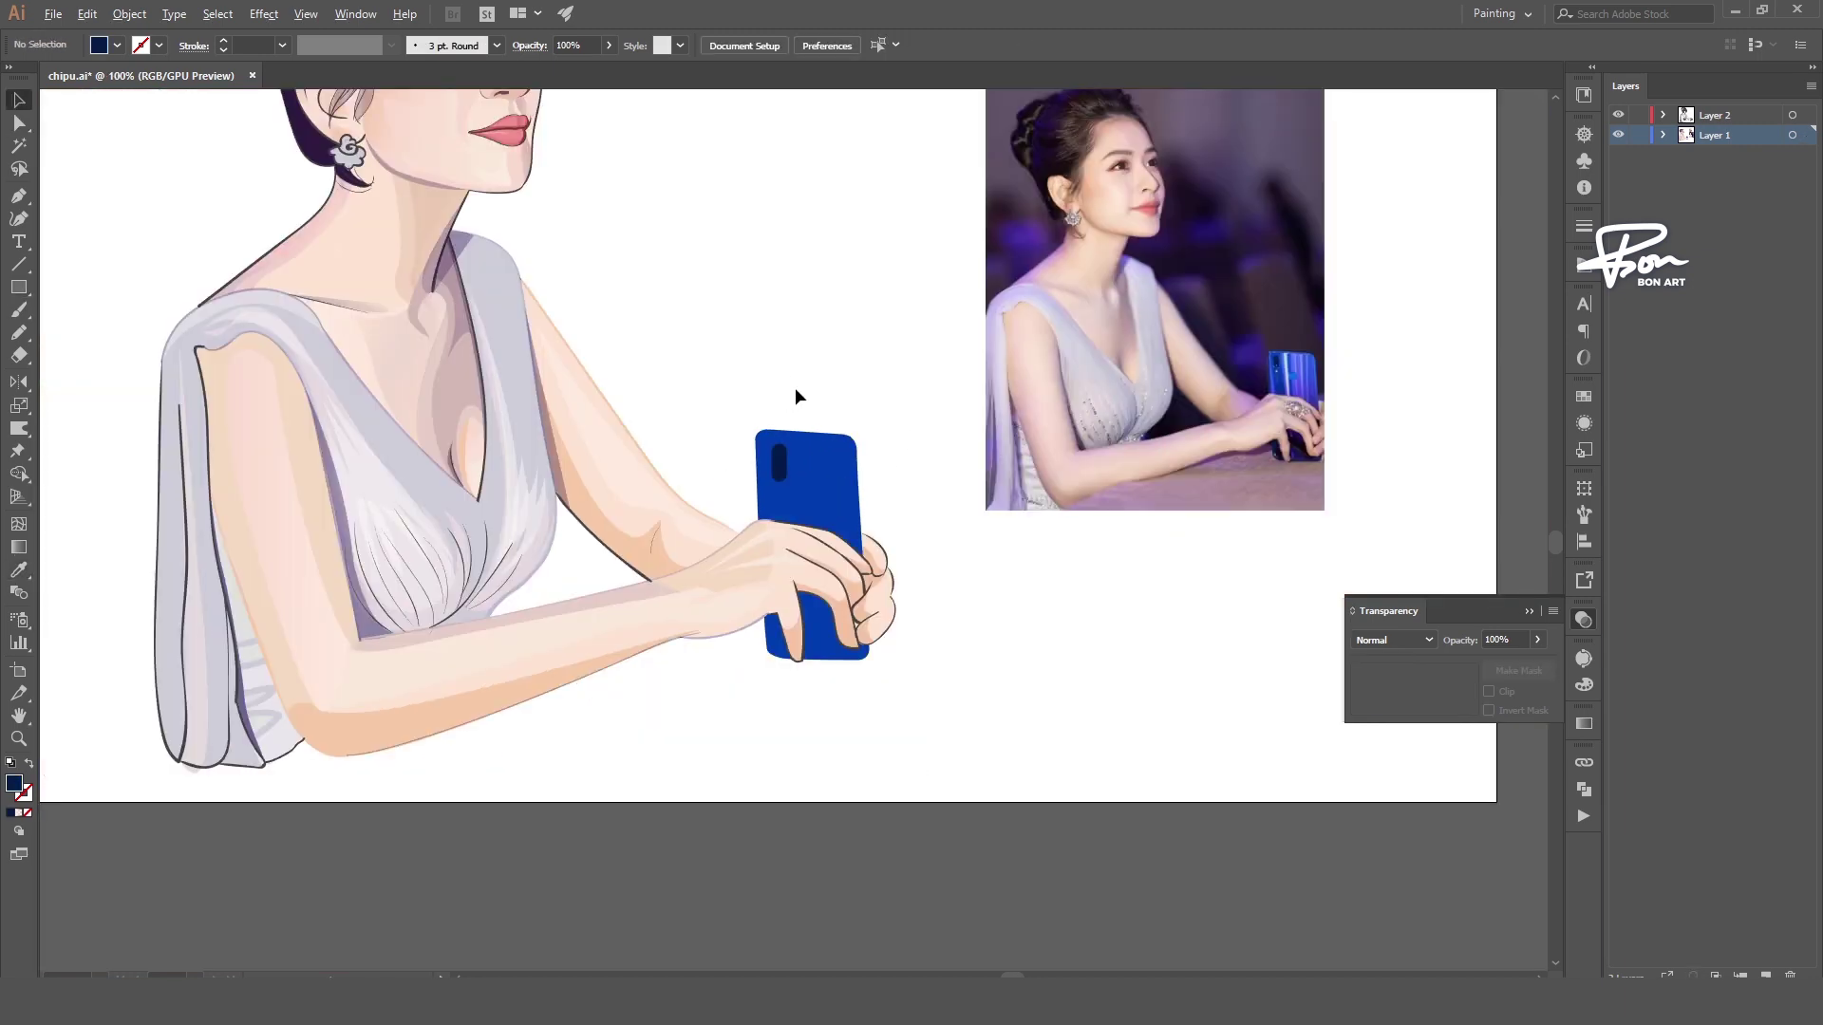
{"action": "scroll", "coordinate": [794, 388], "scroll_direction": "up", "scroll_amount": 4}
{"action": "scroll", "coordinate": [779, 270], "scroll_direction": "down", "scroll_amount": 3, "text": "alt"}
- Delete the stray dark speck where the two arms meet
{"action": "scroll", "coordinate": [846, 761], "scroll_direction": "down", "scroll_amount": 1, "text": "alt"}
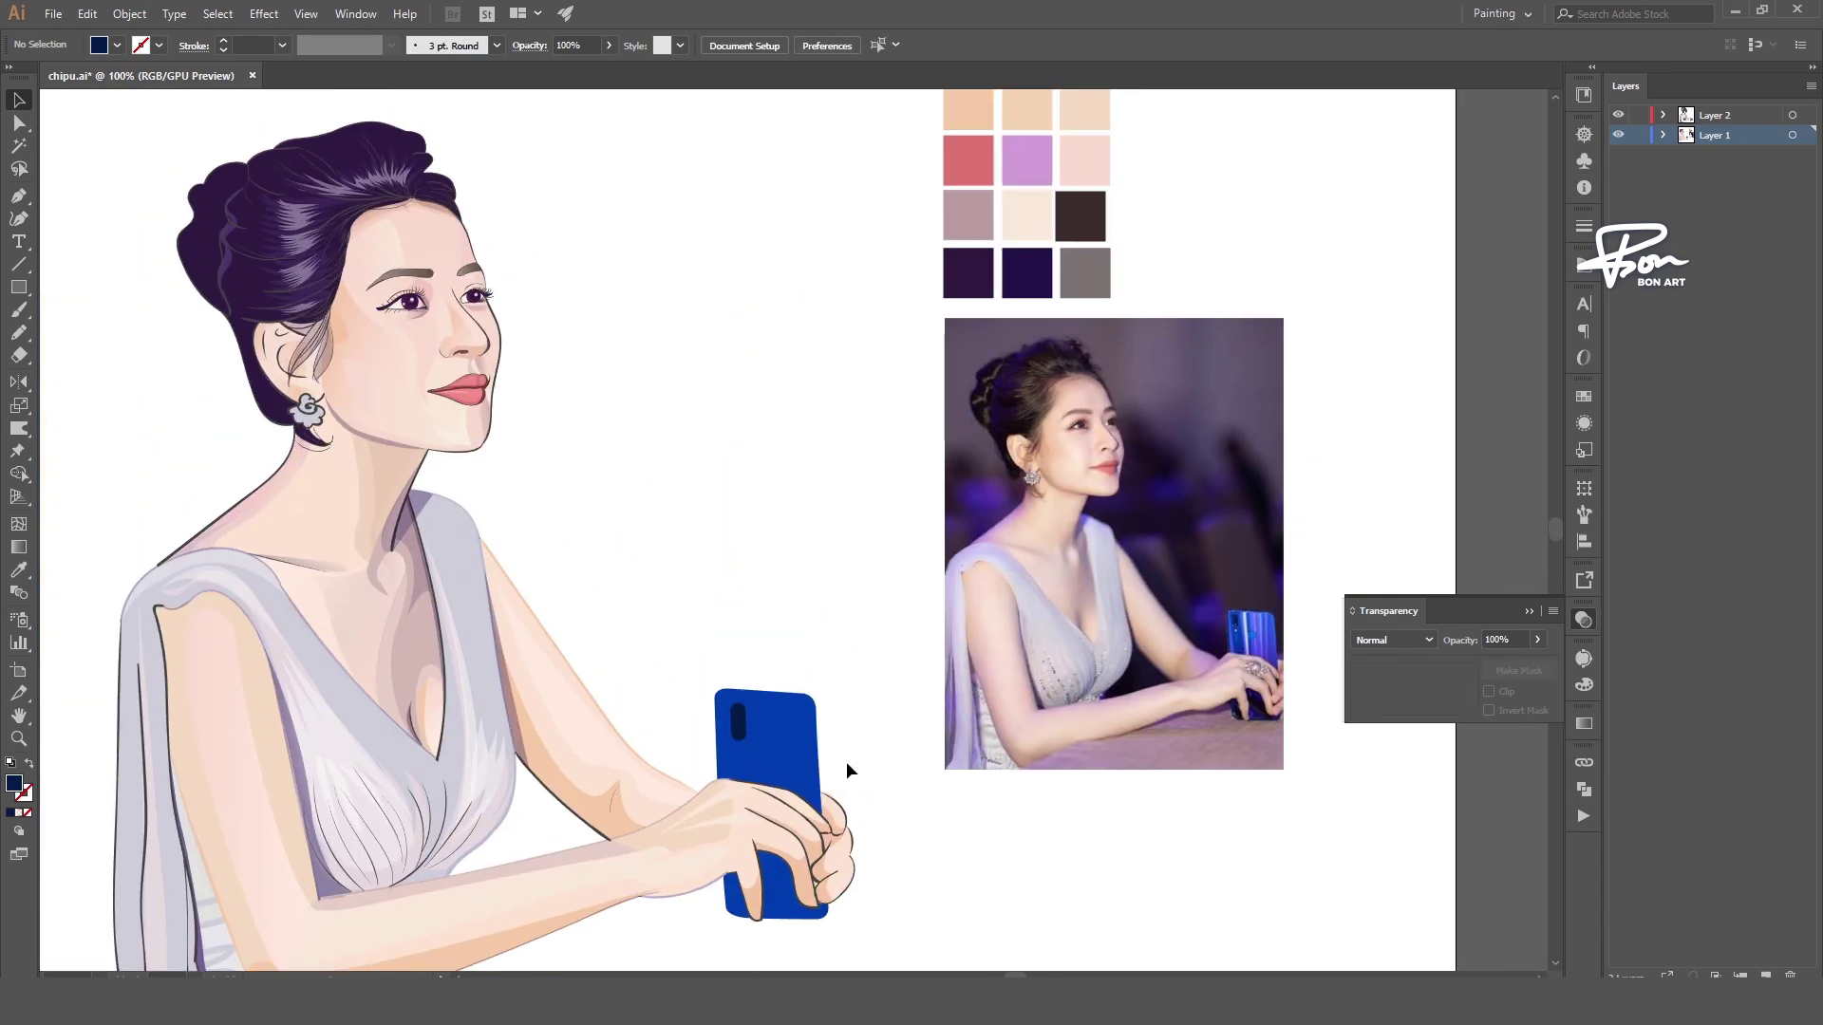
{"action": "key", "text": "ctrl+shift+a"}
{"action": "scroll", "coordinate": [814, 707], "scroll_direction": "up", "scroll_amount": 3, "text": "alt"}
{"action": "key", "text": "i"}
{"action": "left_click", "coordinate": [637, 676], "text": "ctrl"}
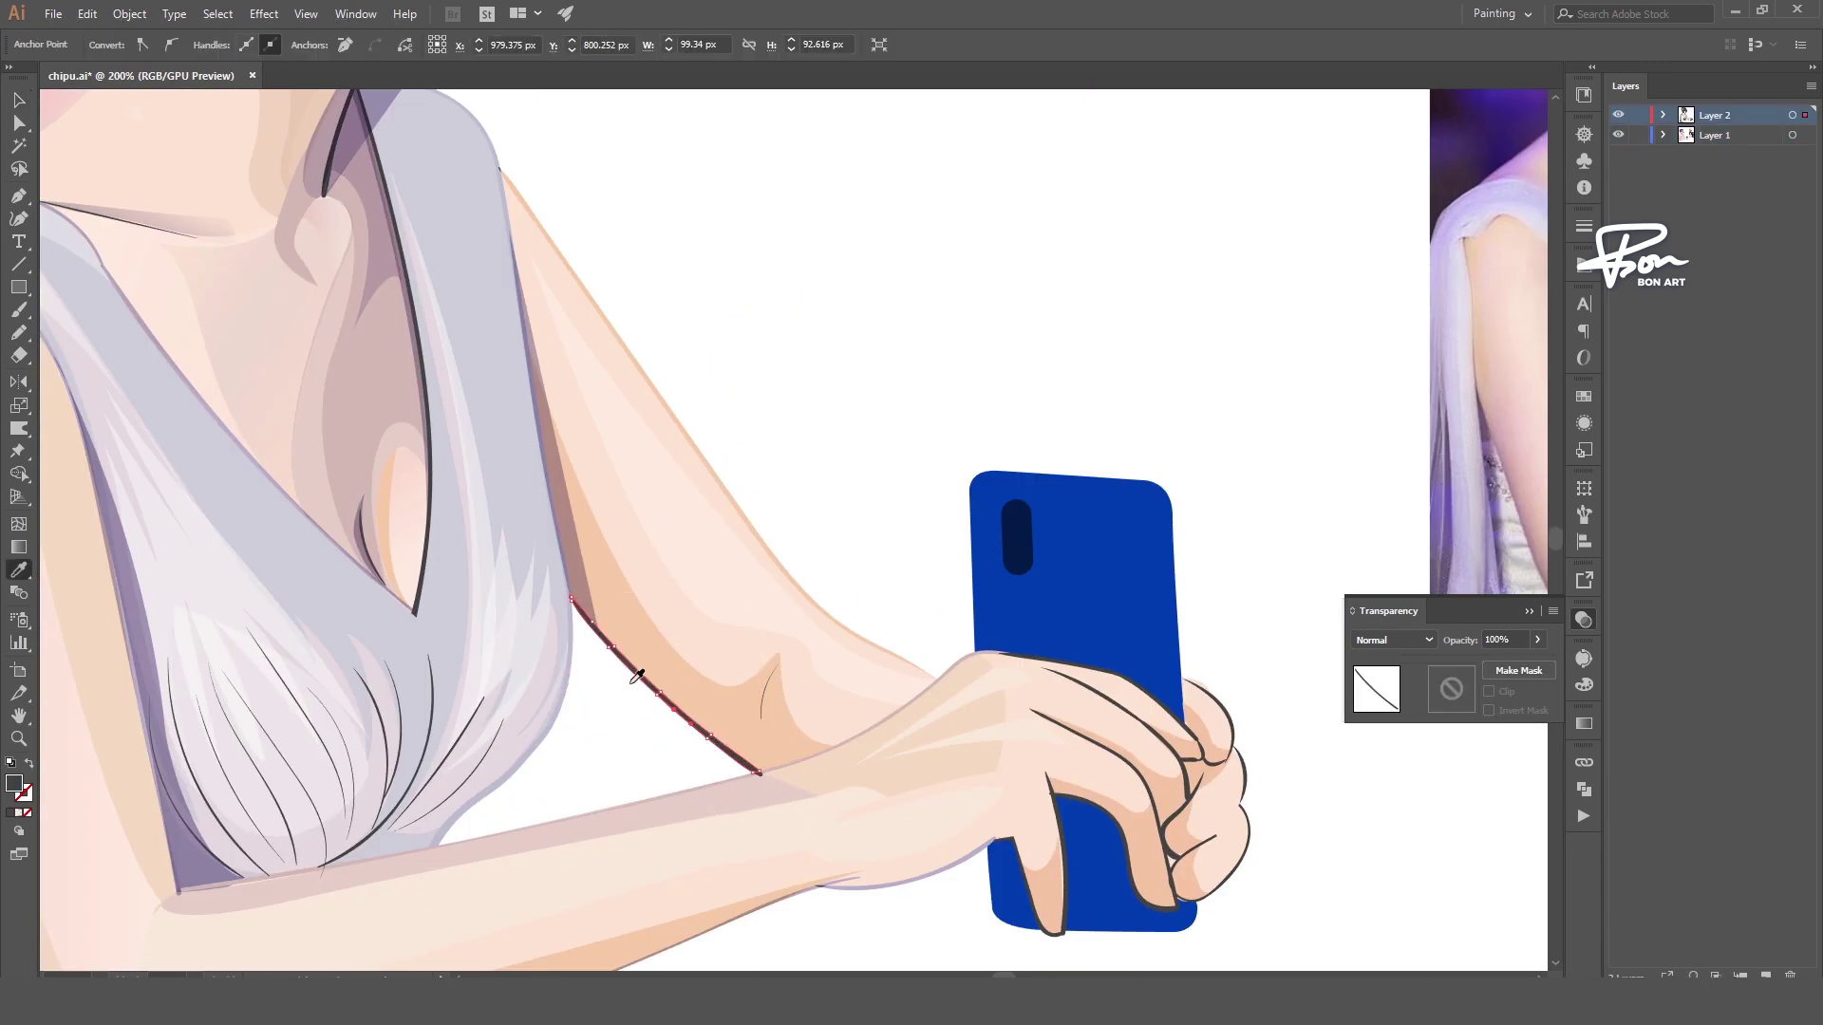
{"action": "key", "text": "ctrl+shift+a"}
{"action": "scroll", "coordinate": [751, 665], "scroll_direction": "up", "scroll_amount": 3, "text": "alt"}
{"action": "key", "text": "v"}
{"action": "left_click", "coordinate": [727, 714]}
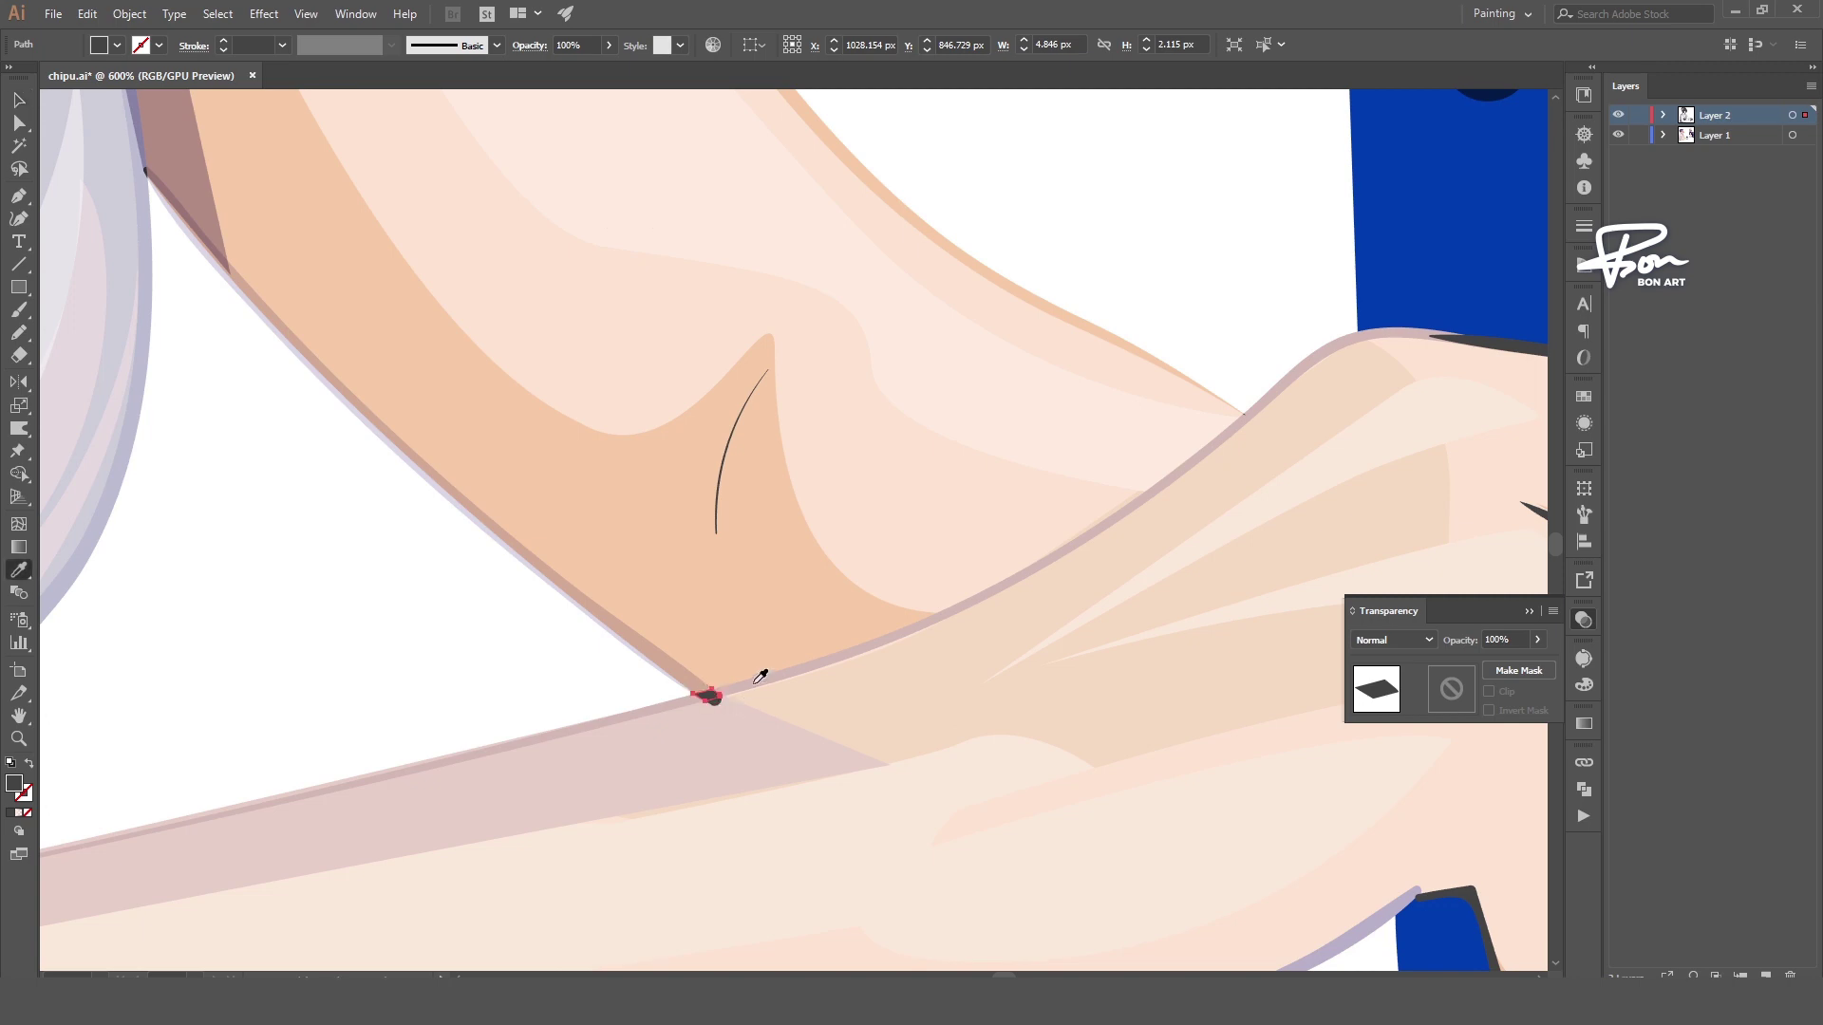
{"action": "key", "text": "a"}
{"action": "scroll", "coordinate": [713, 707], "scroll_direction": "up", "scroll_amount": 3, "text": "alt"}
{"action": "key", "text": "Delete"}
{"action": "scroll", "coordinate": [707, 666], "scroll_direction": "down", "scroll_amount": 6, "text": "alt"}
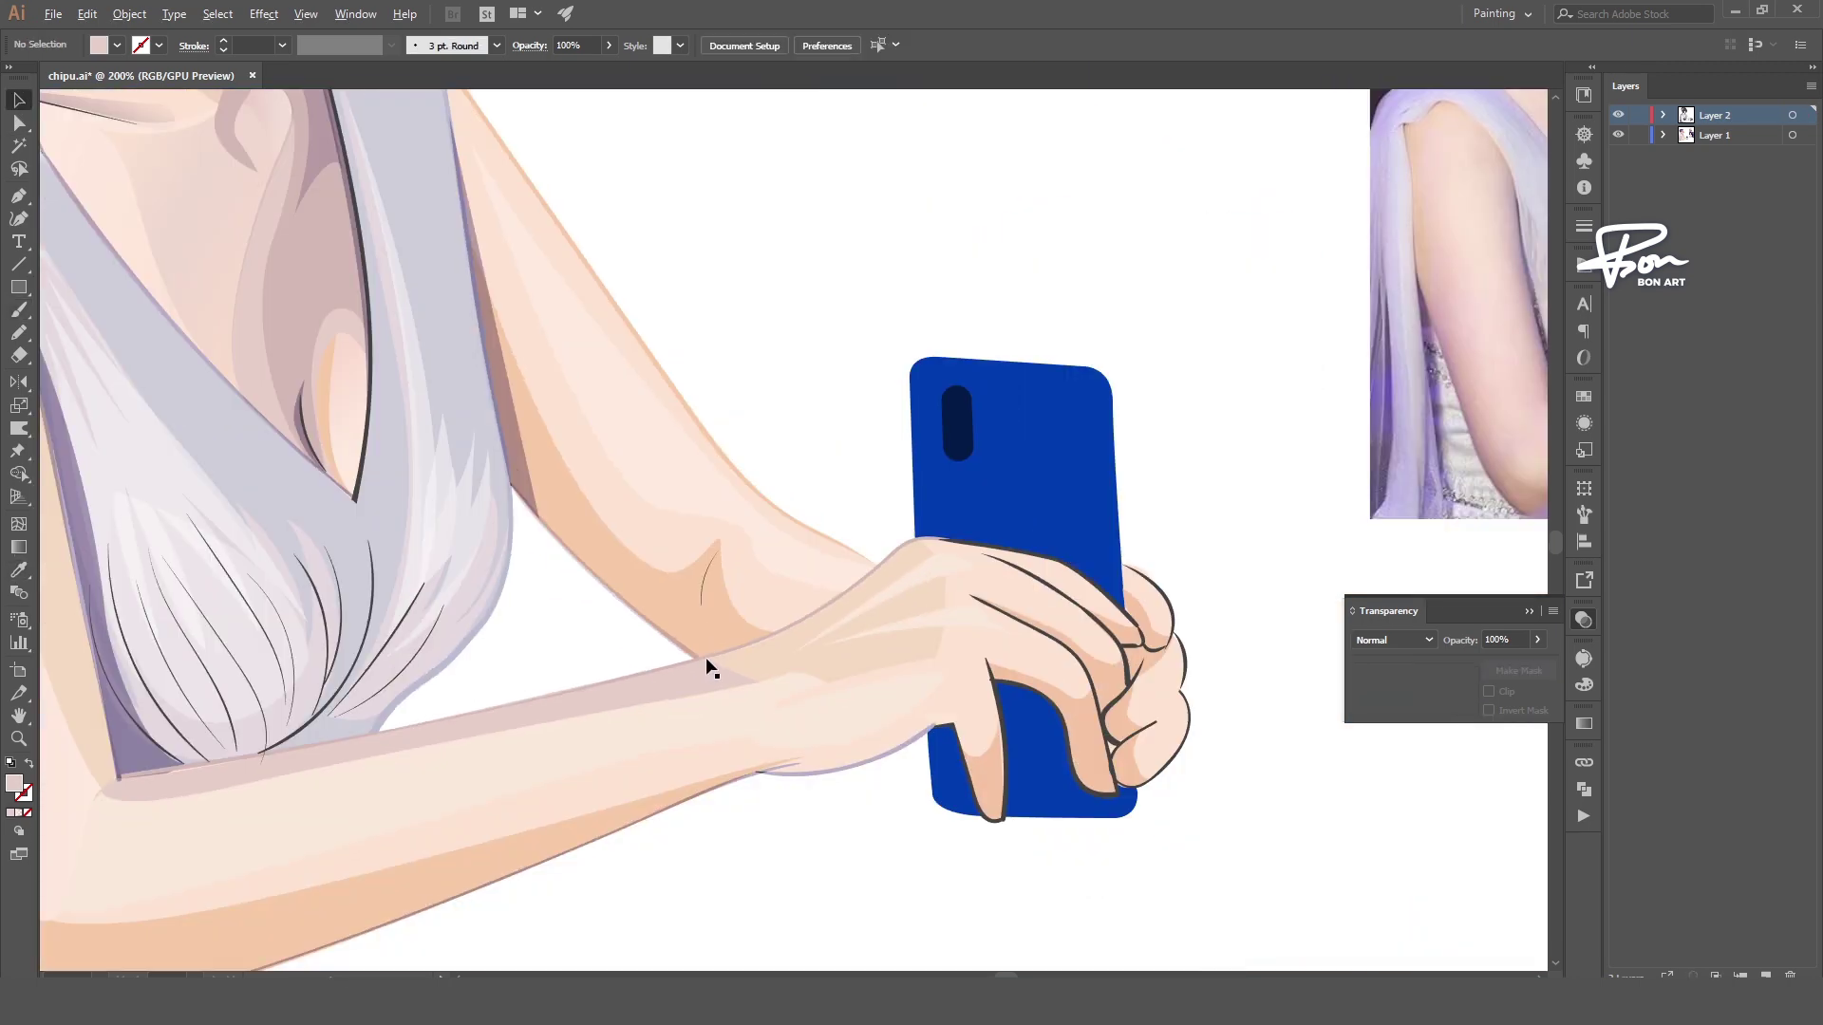
{"action": "scroll", "coordinate": [827, 607], "scroll_direction": "down", "scroll_amount": 2, "text": "alt"}
{"action": "scroll", "coordinate": [802, 651], "scroll_direction": "up", "scroll_amount": 1, "text": "alt"}
- Draw a thin curved crease stroke on the upper arm near the elbow with the Pen tool
{"action": "key", "text": "p"}
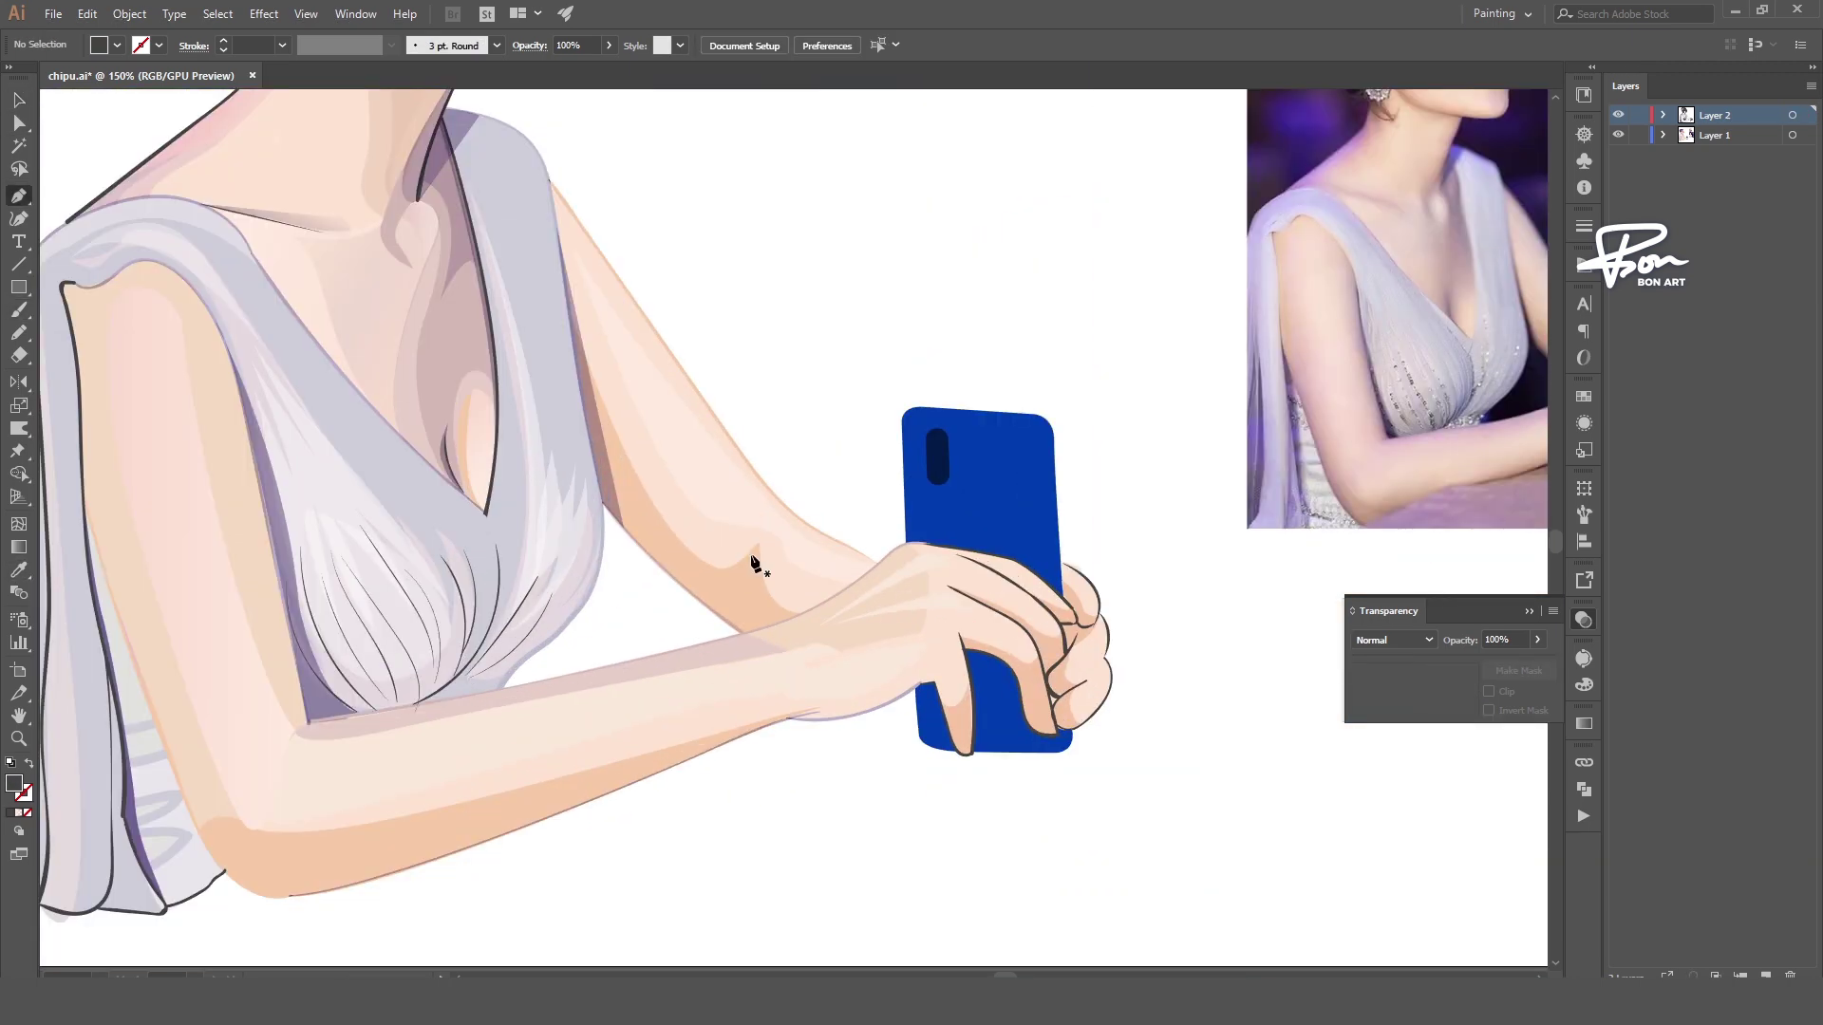
{"action": "left_click", "coordinate": [726, 608]}
{"action": "left_click", "coordinate": [751, 556]}
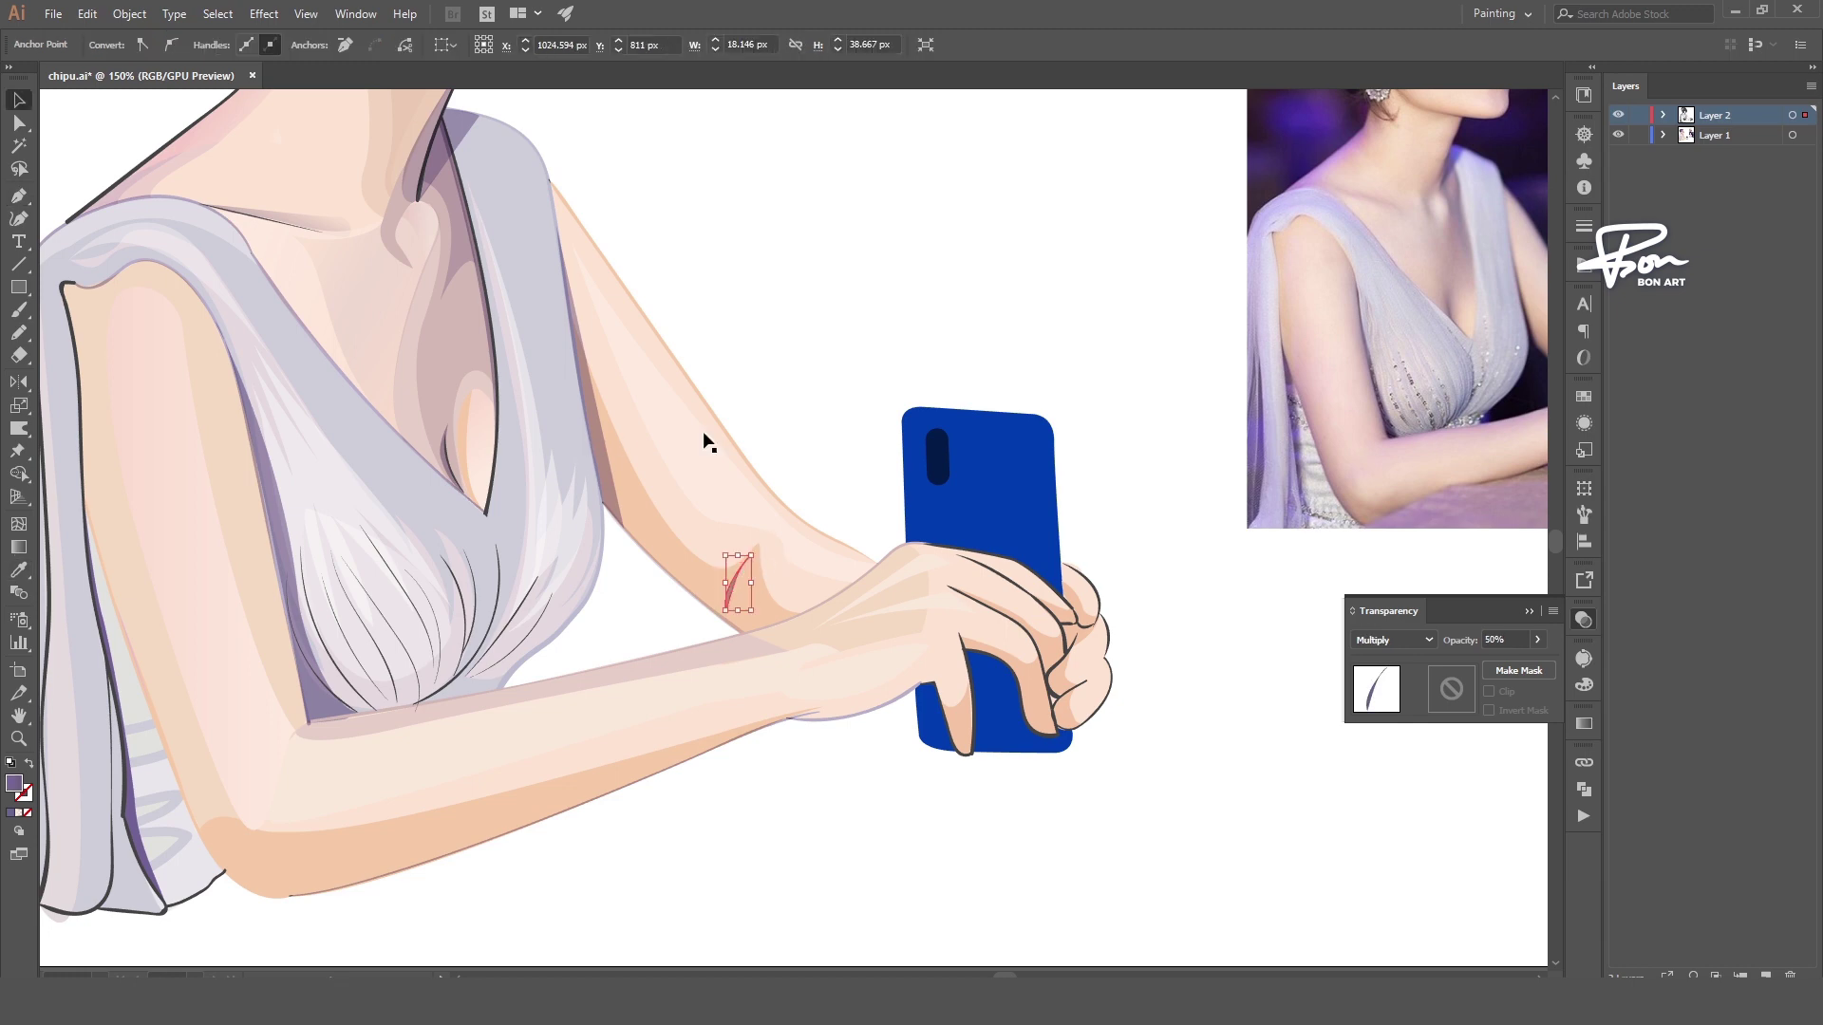
{"action": "scroll", "coordinate": [707, 443], "scroll_direction": "down", "scroll_amount": 3, "text": "alt"}
{"action": "scroll", "coordinate": [650, 553], "scroll_direction": "up", "scroll_amount": 3, "text": "alt"}
{"action": "scroll", "coordinate": [650, 552], "scroll_direction": "up", "scroll_amount": 1, "text": "alt"}
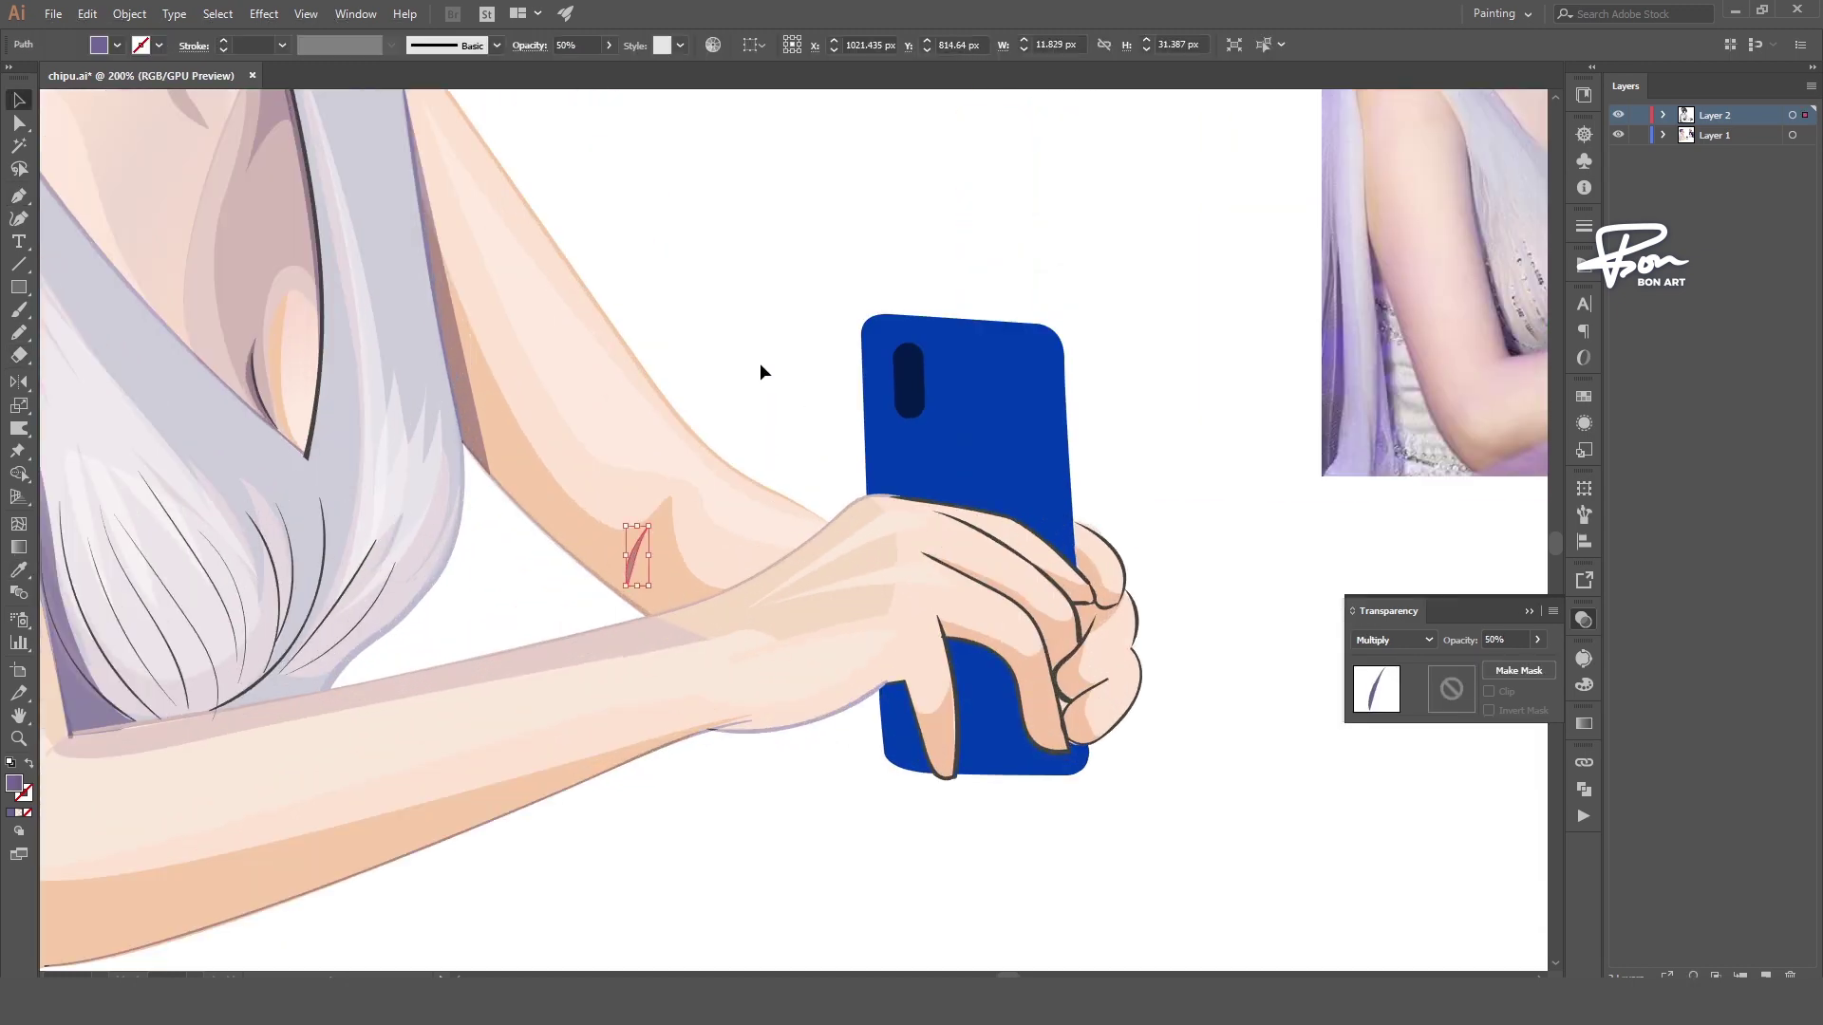
{"action": "scroll", "coordinate": [664, 555], "scroll_direction": "up", "scroll_amount": 1, "text": "alt"}
{"action": "key", "text": "i"}
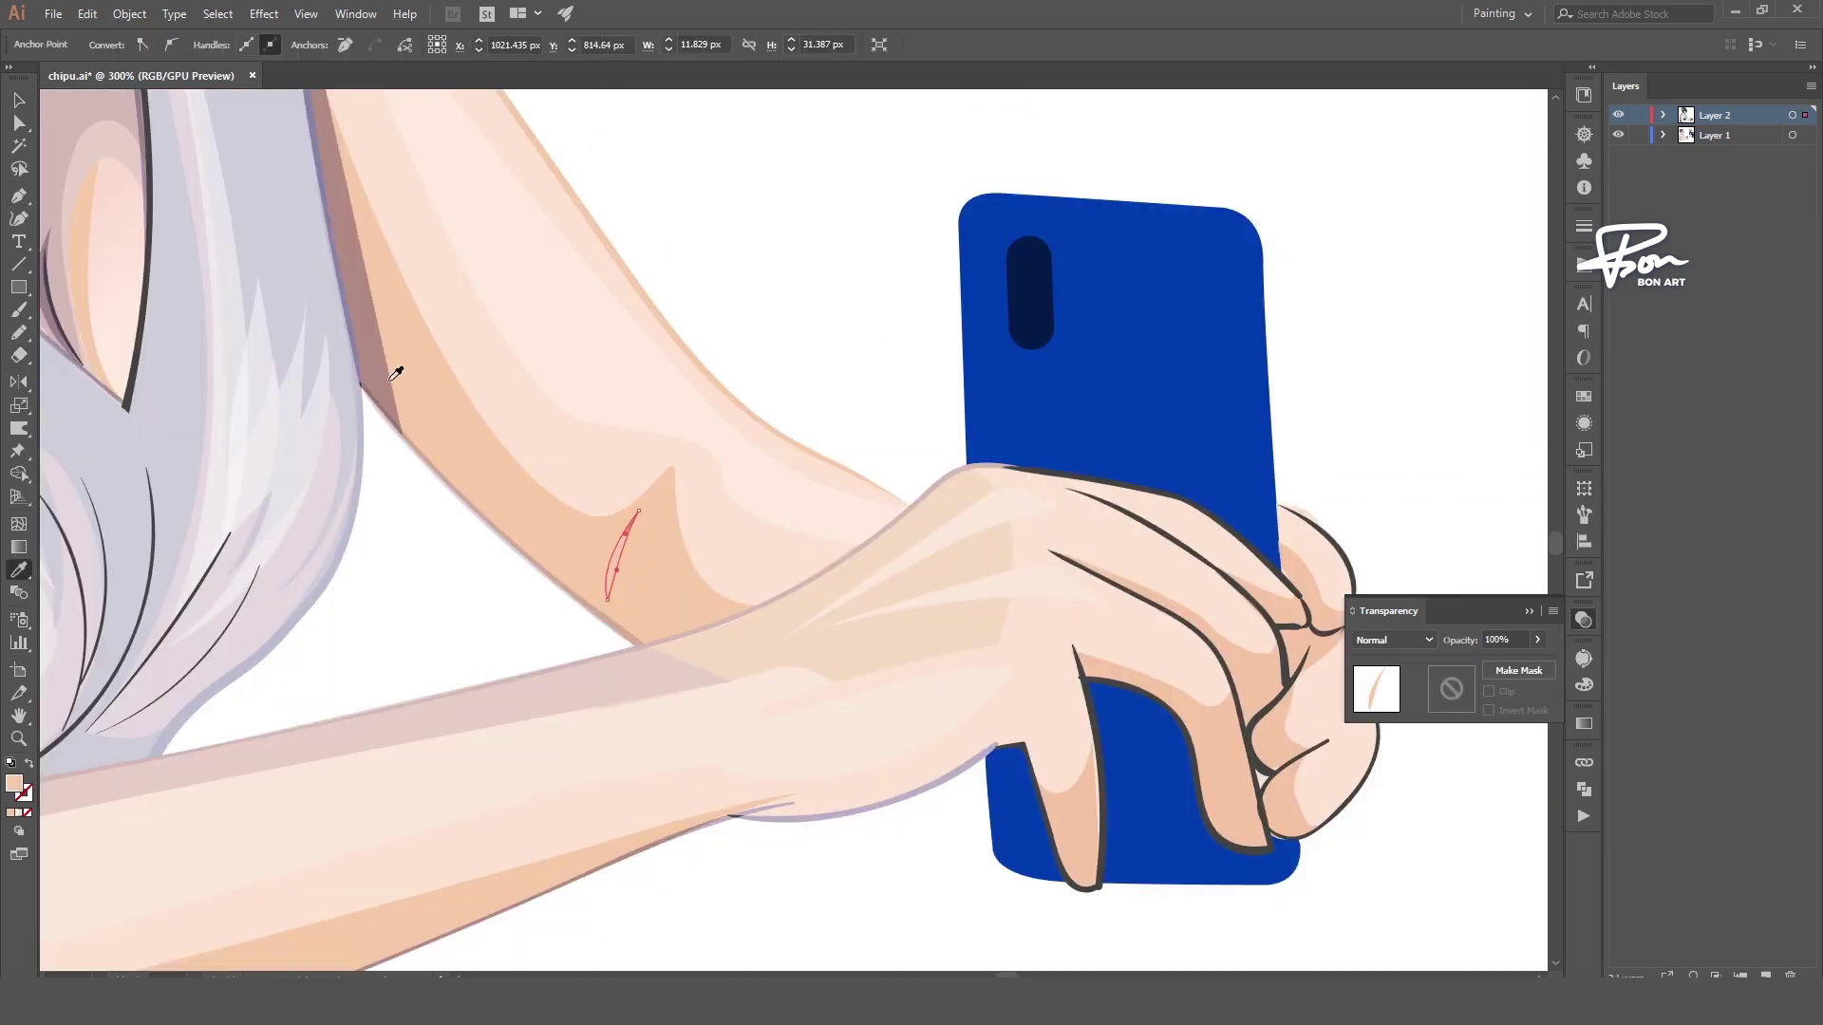
{"action": "key", "text": "v"}
{"action": "key", "text": "ctrl+shift+a"}
{"action": "scroll", "coordinate": [703, 484], "scroll_direction": "down", "scroll_amount": 3, "text": "alt"}
- Recolour the dark chin stroke with the soft mauve of the jaw line
{"action": "scroll", "coordinate": [835, 493], "scroll_direction": "down", "scroll_amount": 2, "text": "alt"}
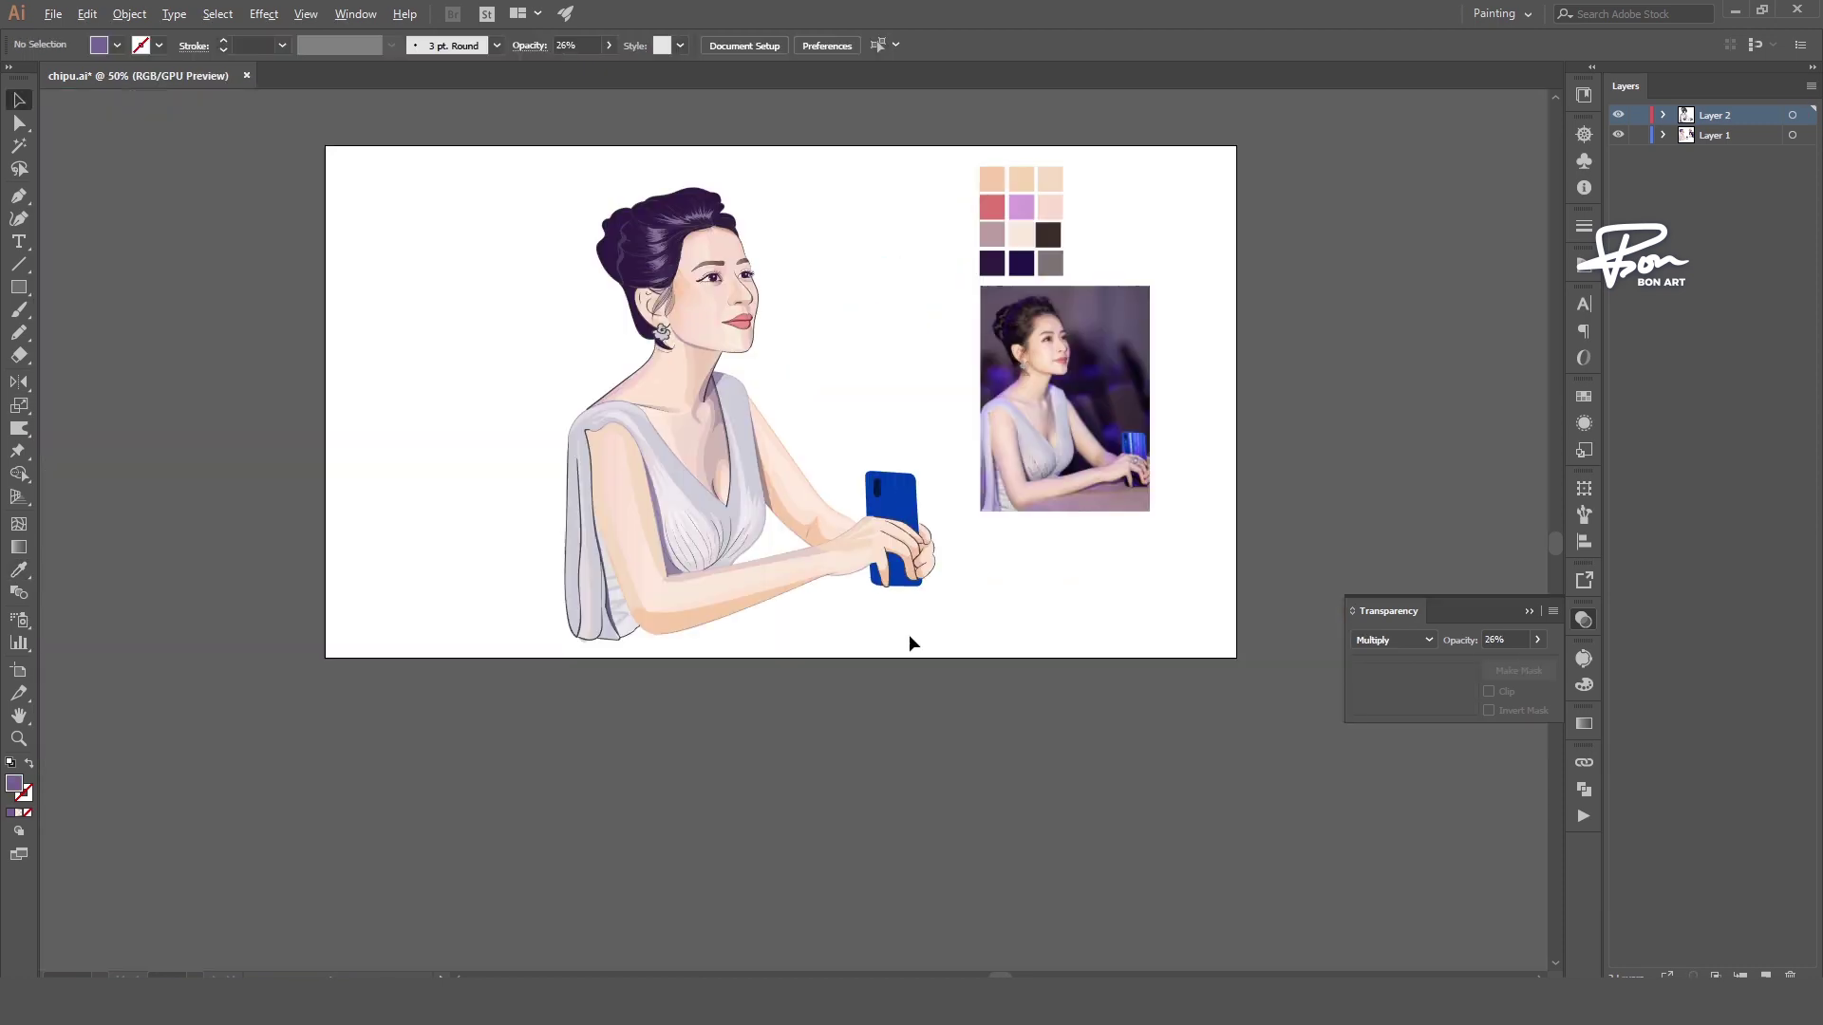
{"action": "scroll", "coordinate": [754, 316], "scroll_direction": "up", "scroll_amount": 3, "text": "alt"}
{"action": "left_click", "coordinate": [732, 285]}
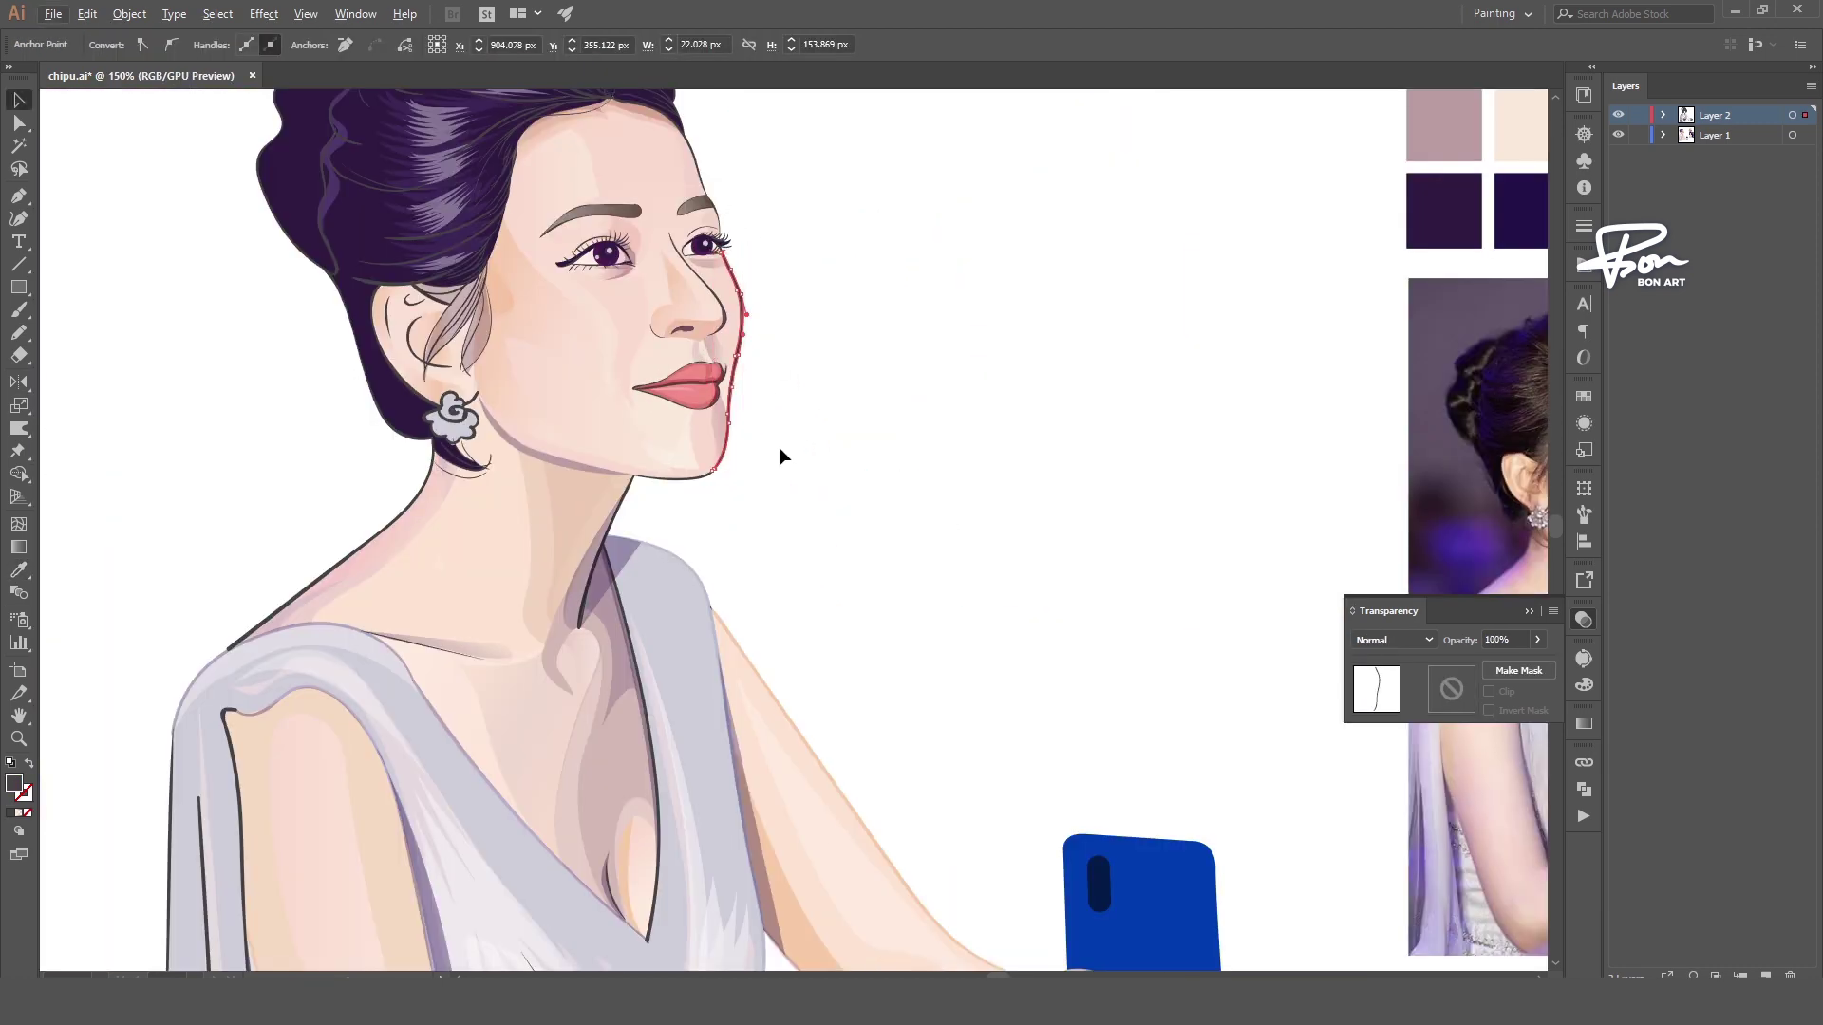
{"action": "scroll", "coordinate": [675, 613], "scroll_direction": "down", "scroll_amount": 1, "text": "alt"}
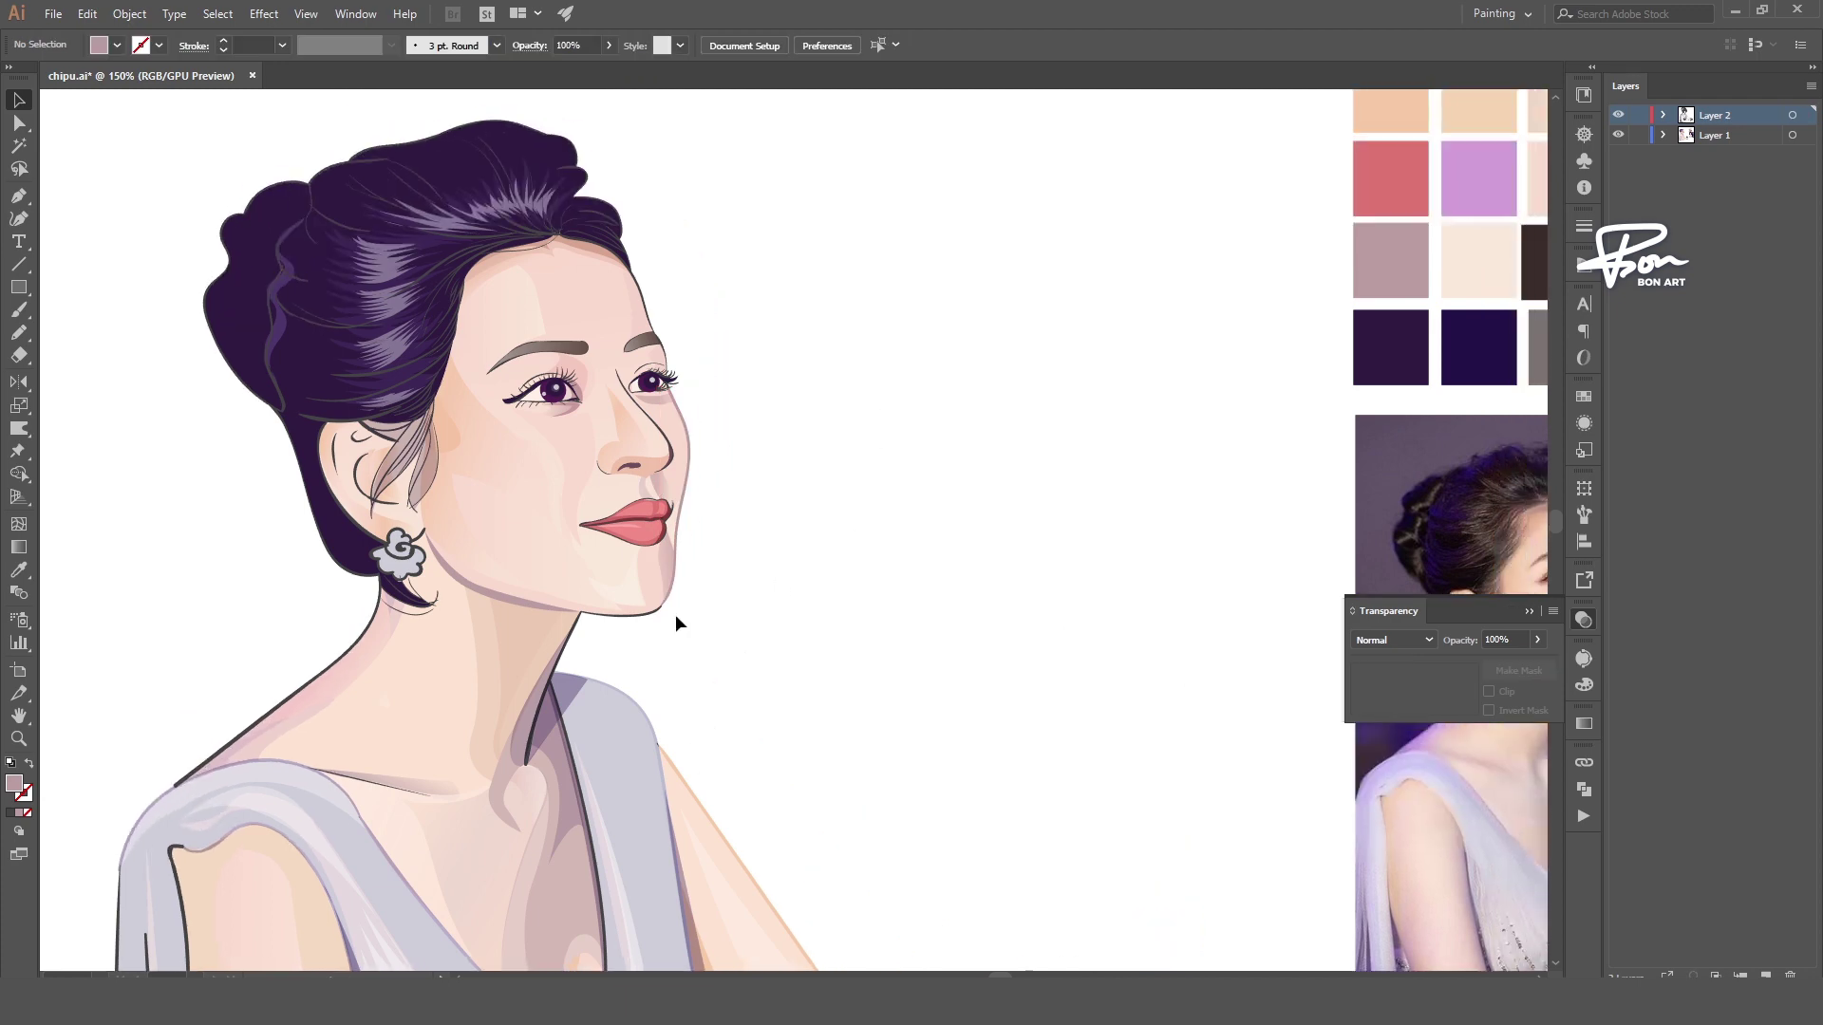
{"action": "scroll", "coordinate": [675, 613], "scroll_direction": "up", "scroll_amount": 3, "text": "alt"}
{"action": "left_click", "coordinate": [553, 604]}
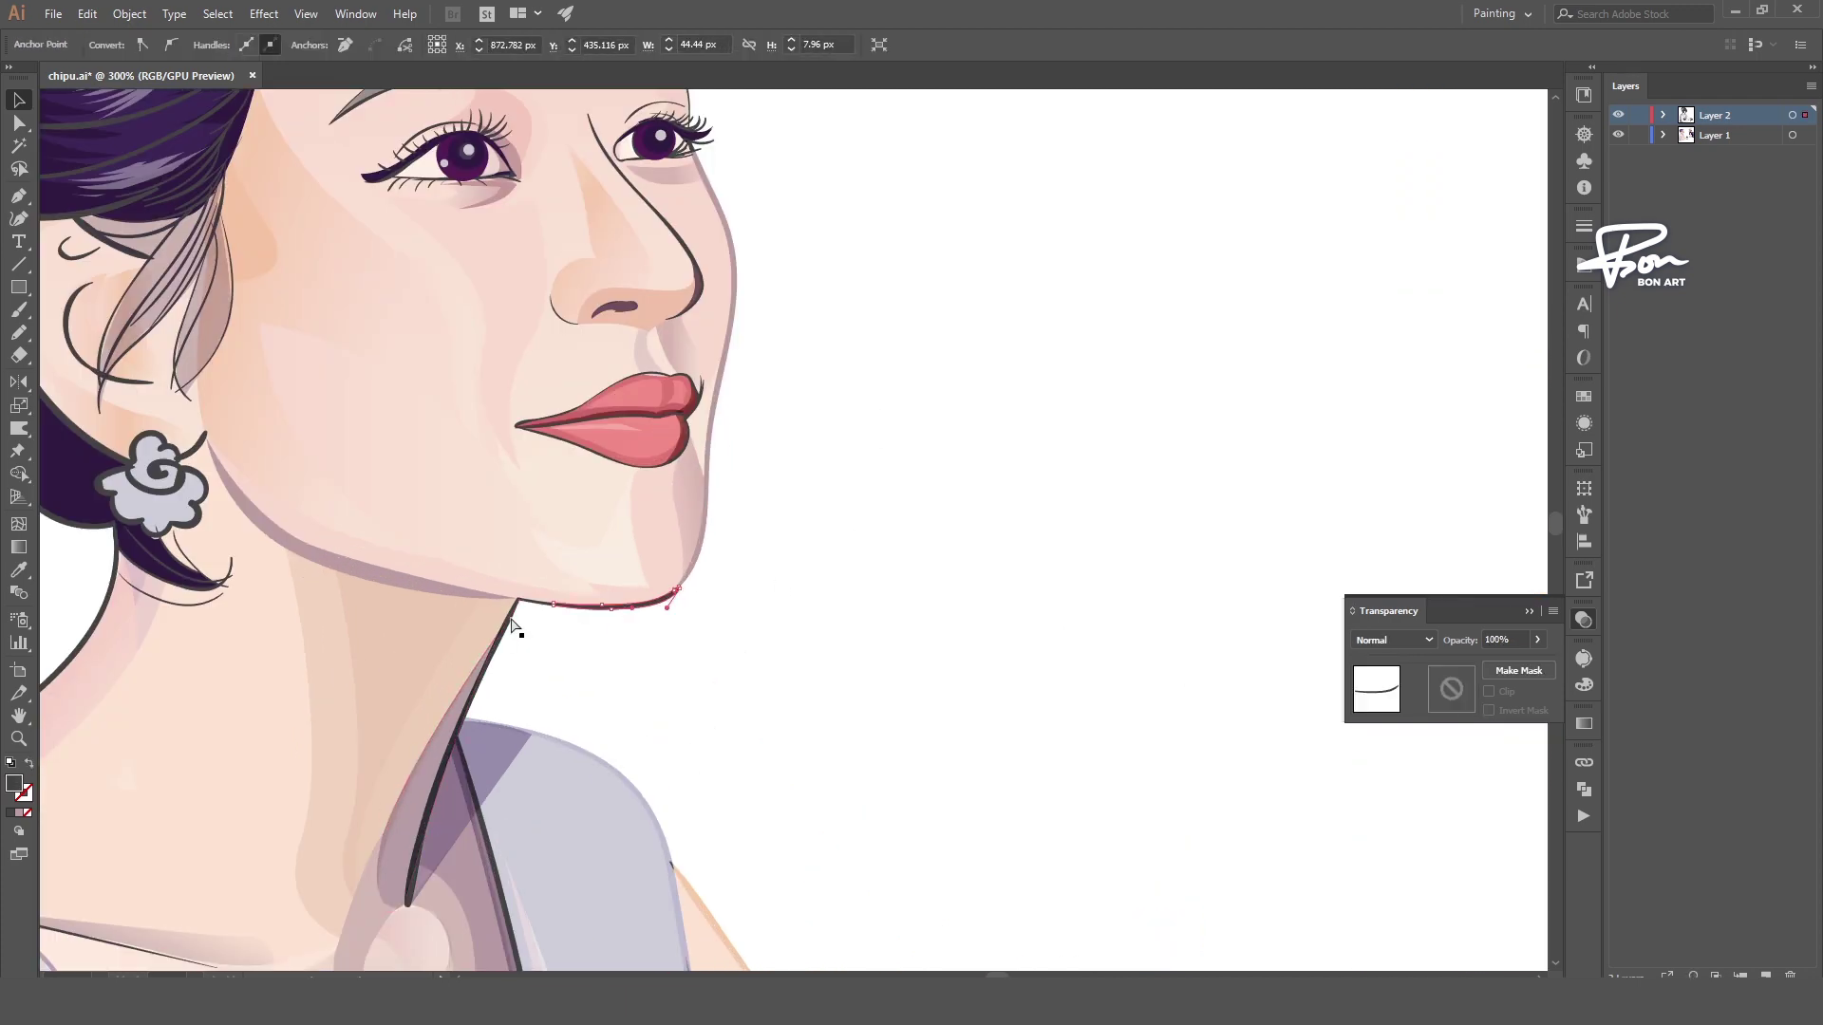
{"action": "left_click", "coordinate": [477, 712]}
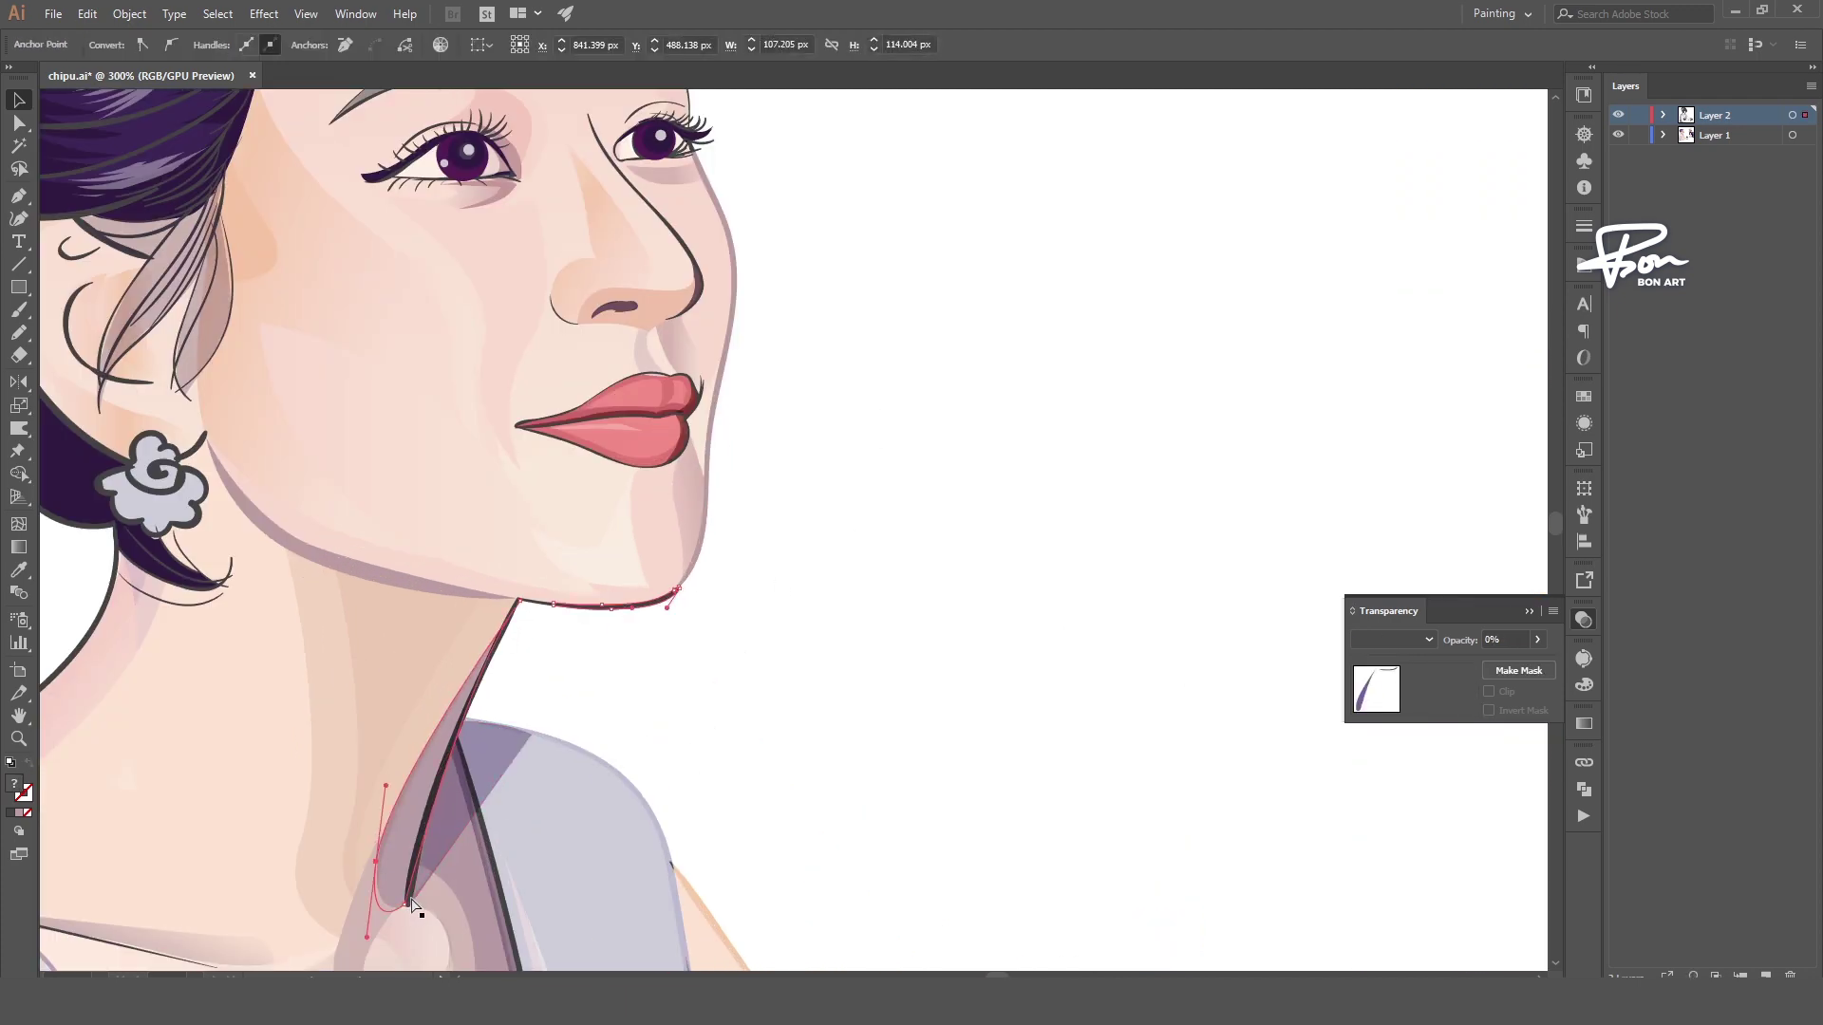
{"action": "left_click", "coordinate": [680, 665]}
{"action": "left_click", "coordinate": [677, 591]}
{"action": "key", "text": "i"}
{"action": "left_click", "coordinate": [709, 513]}
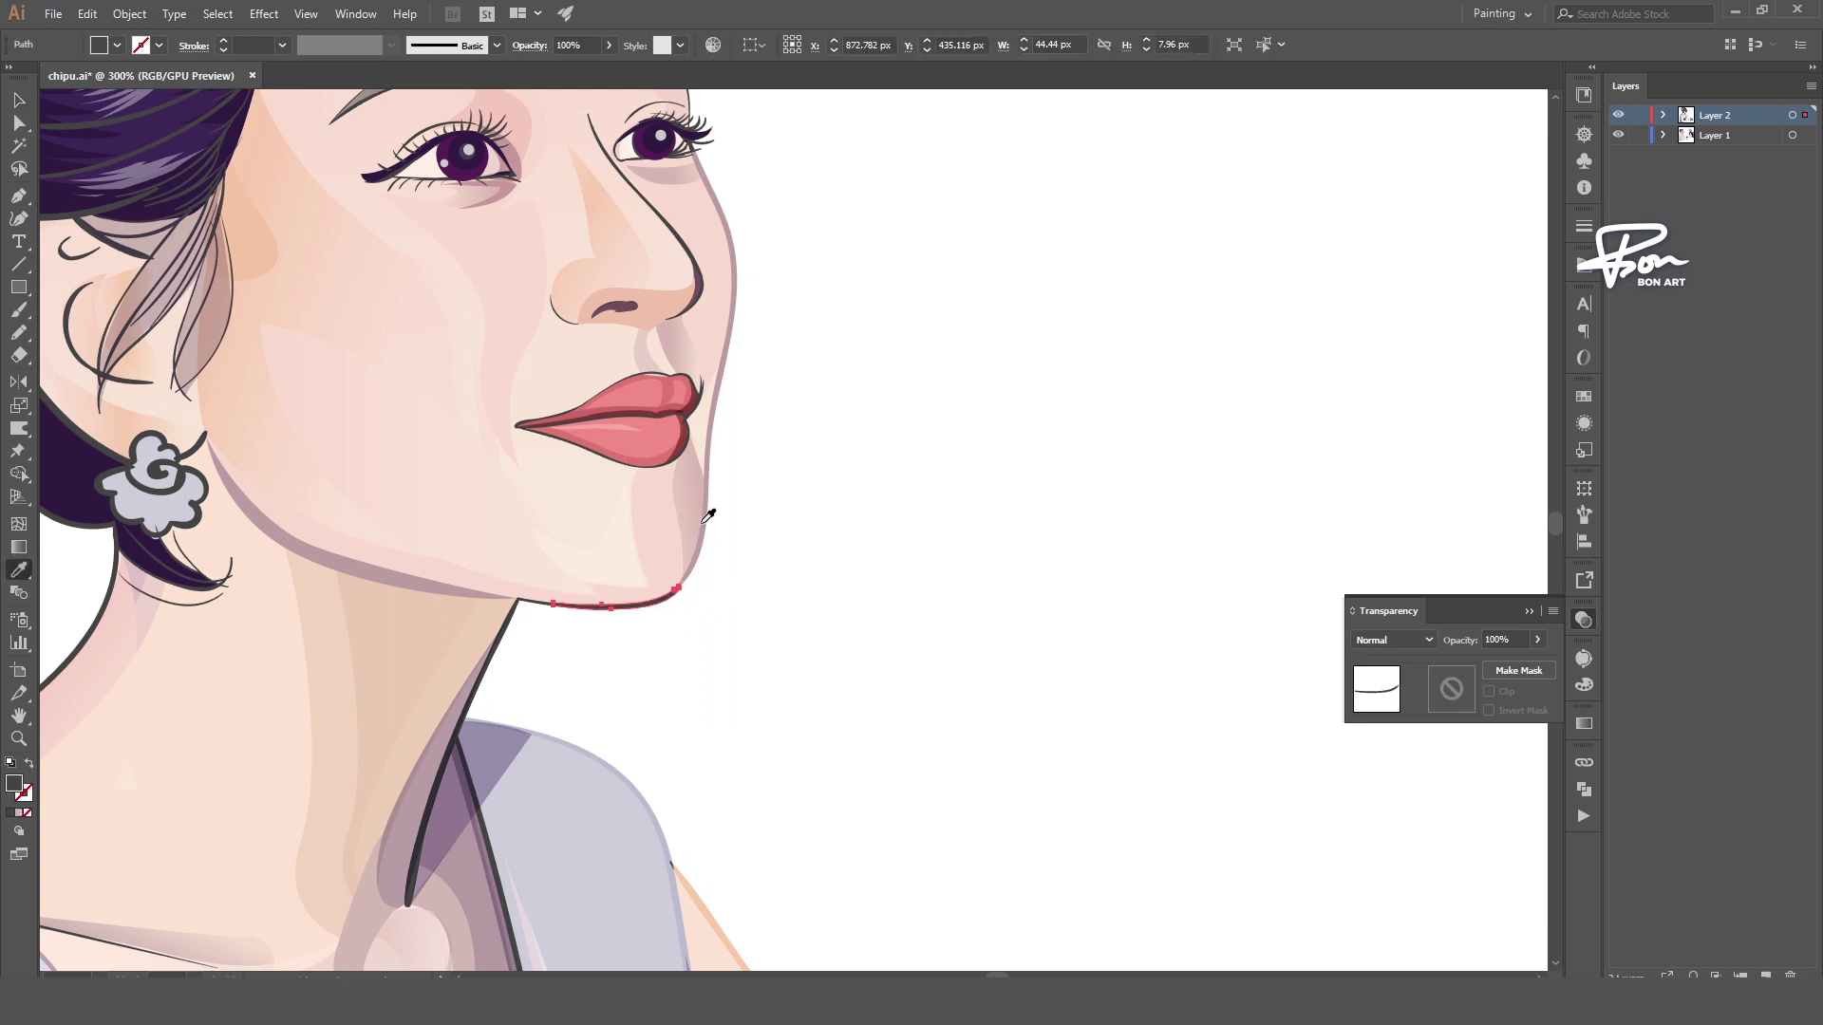
{"action": "key", "text": "v"}
{"action": "left_click", "coordinate": [522, 655]}
- Select the small paths at the chin corner and the thin dark line under the chin
{"action": "scroll", "coordinate": [522, 655], "scroll_direction": "up", "scroll_amount": 5}
{"action": "left_click", "coordinate": [826, 521]}
{"action": "scroll", "coordinate": [859, 602], "scroll_direction": "down", "scroll_amount": 3}
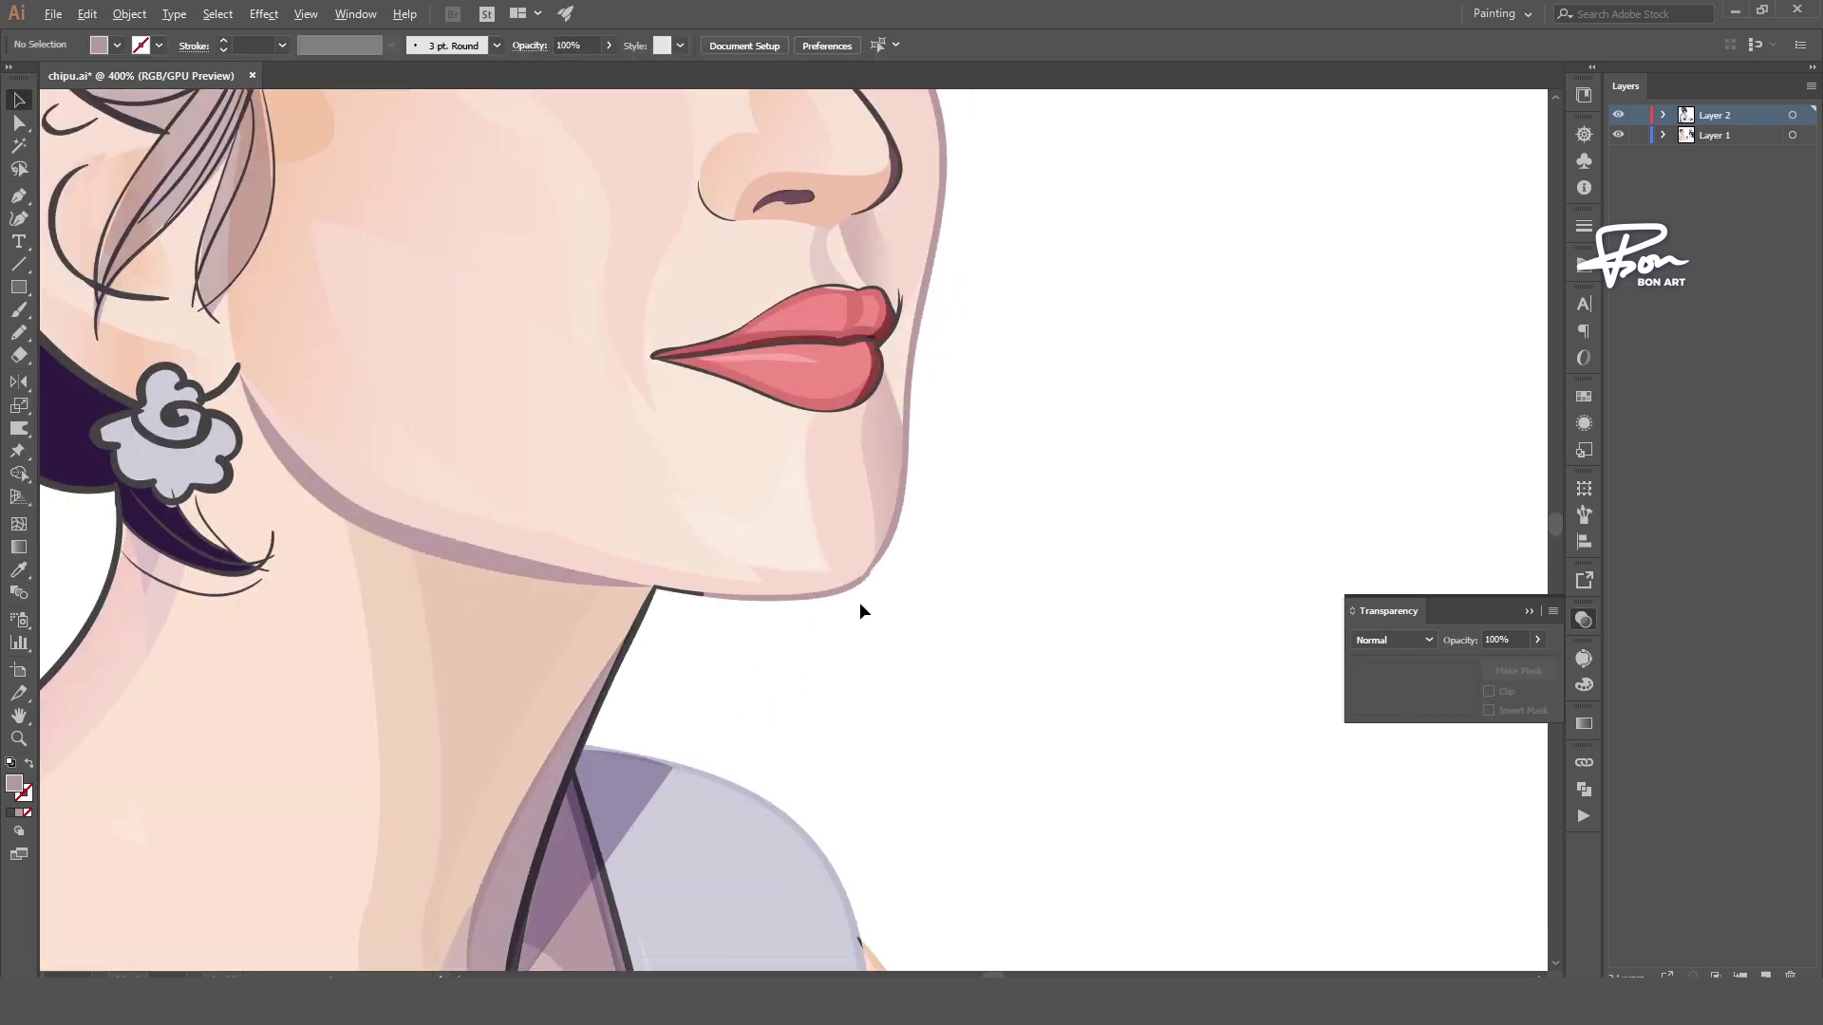
{"action": "left_click", "coordinate": [691, 595]}
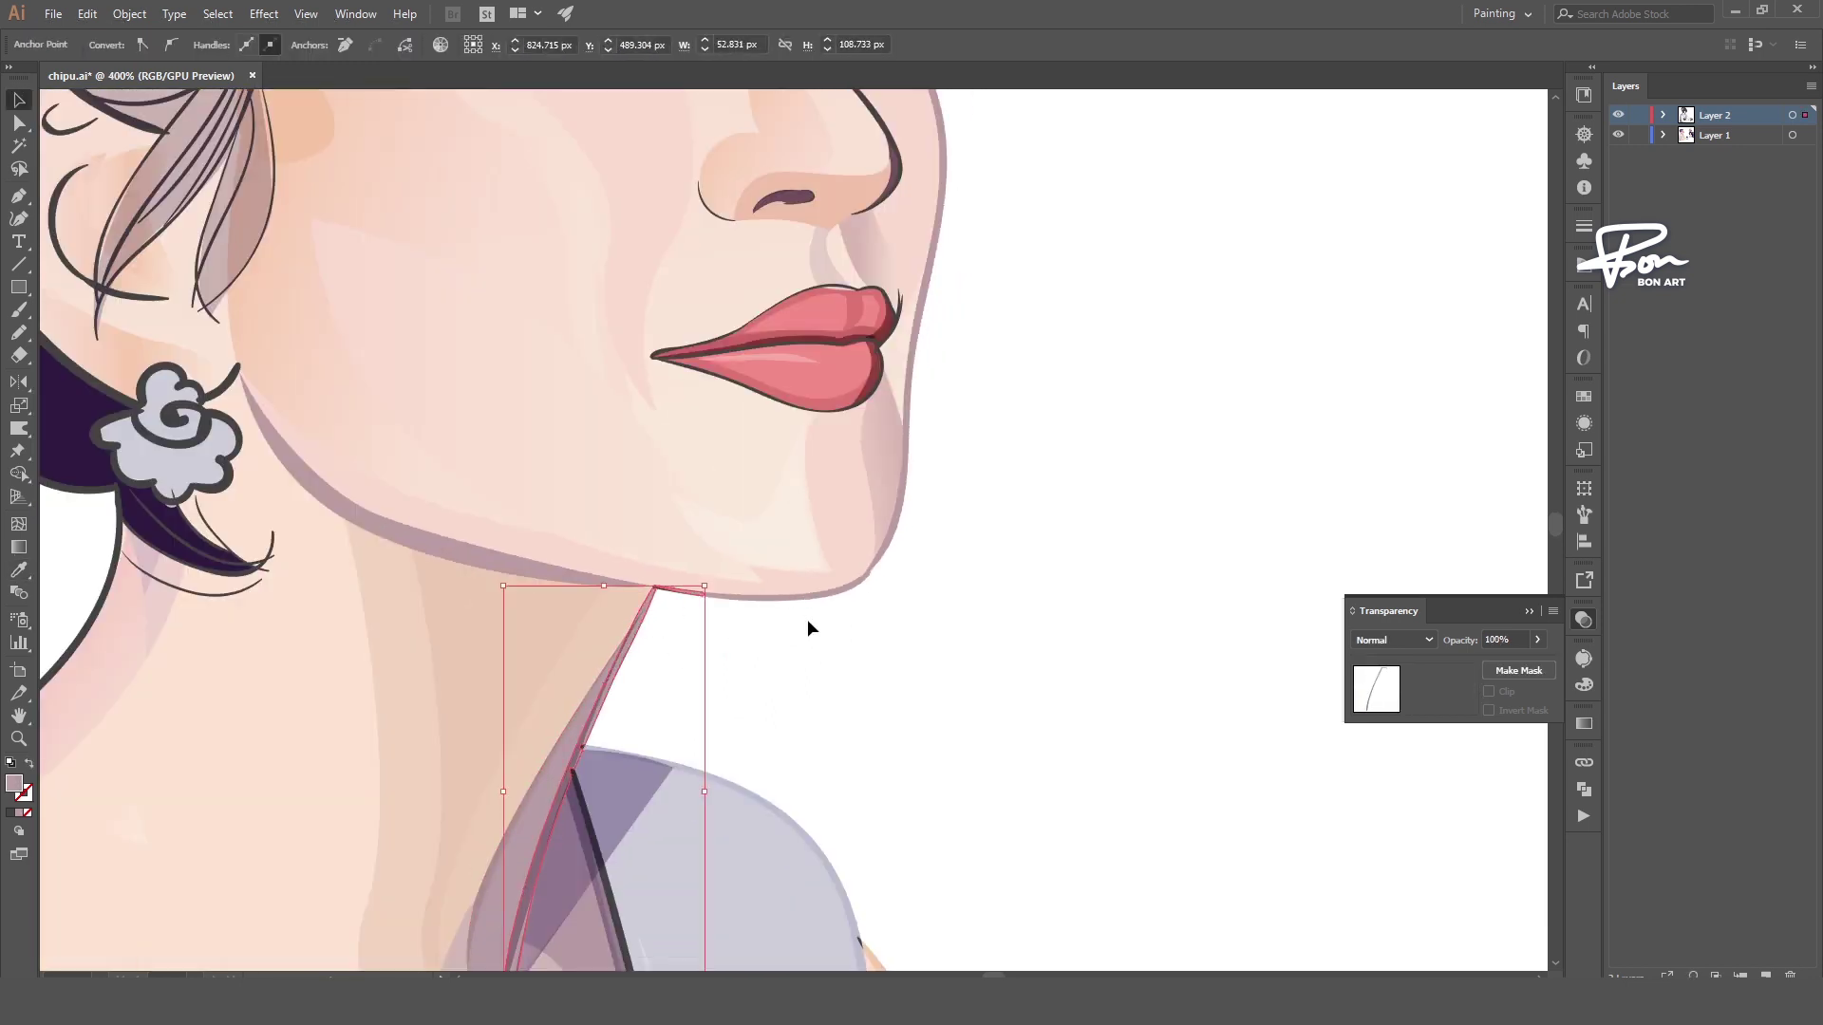
{"action": "scroll", "coordinate": [810, 623], "scroll_direction": "up", "scroll_amount": 3}
{"action": "scroll", "coordinate": [761, 521], "scroll_direction": "up", "scroll_amount": 3}
{"action": "left_click", "coordinate": [761, 539]}
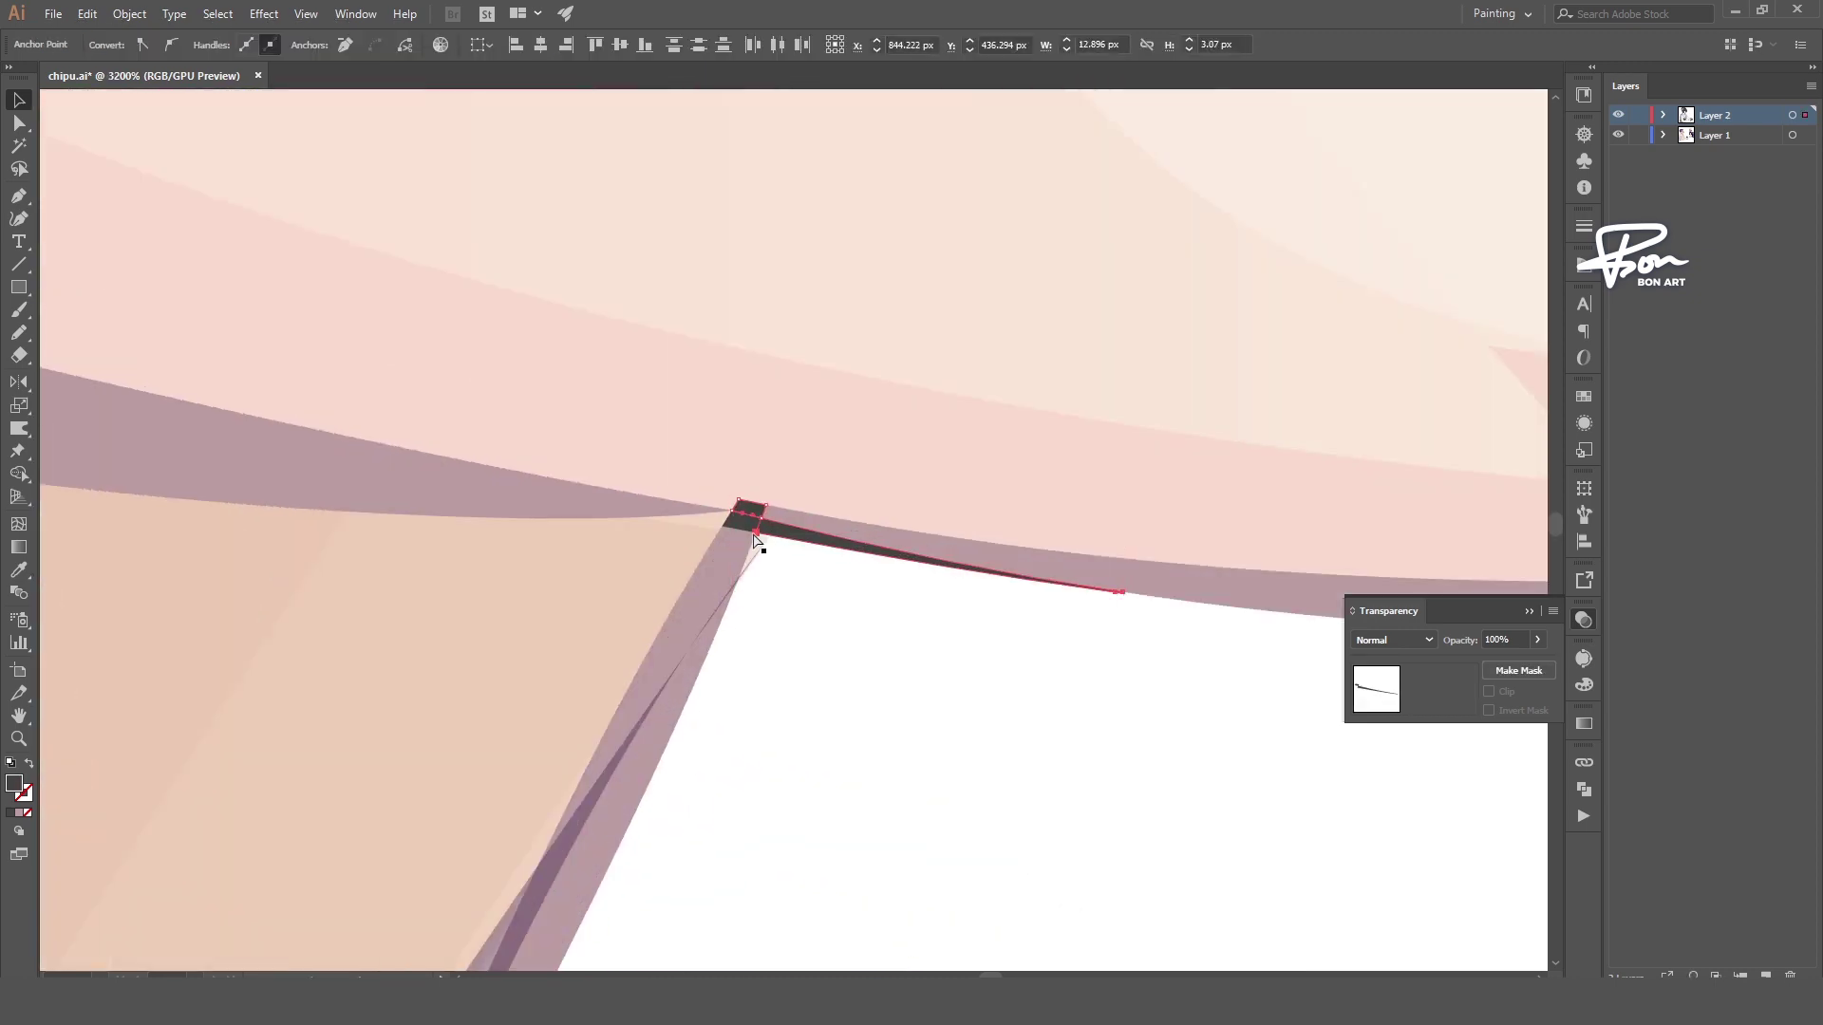
{"action": "left_click", "coordinate": [765, 550]}
{"action": "scroll", "coordinate": [841, 579], "scroll_direction": "down", "scroll_amount": 5}
{"action": "scroll", "coordinate": [776, 737], "scroll_direction": "up", "scroll_amount": 3}
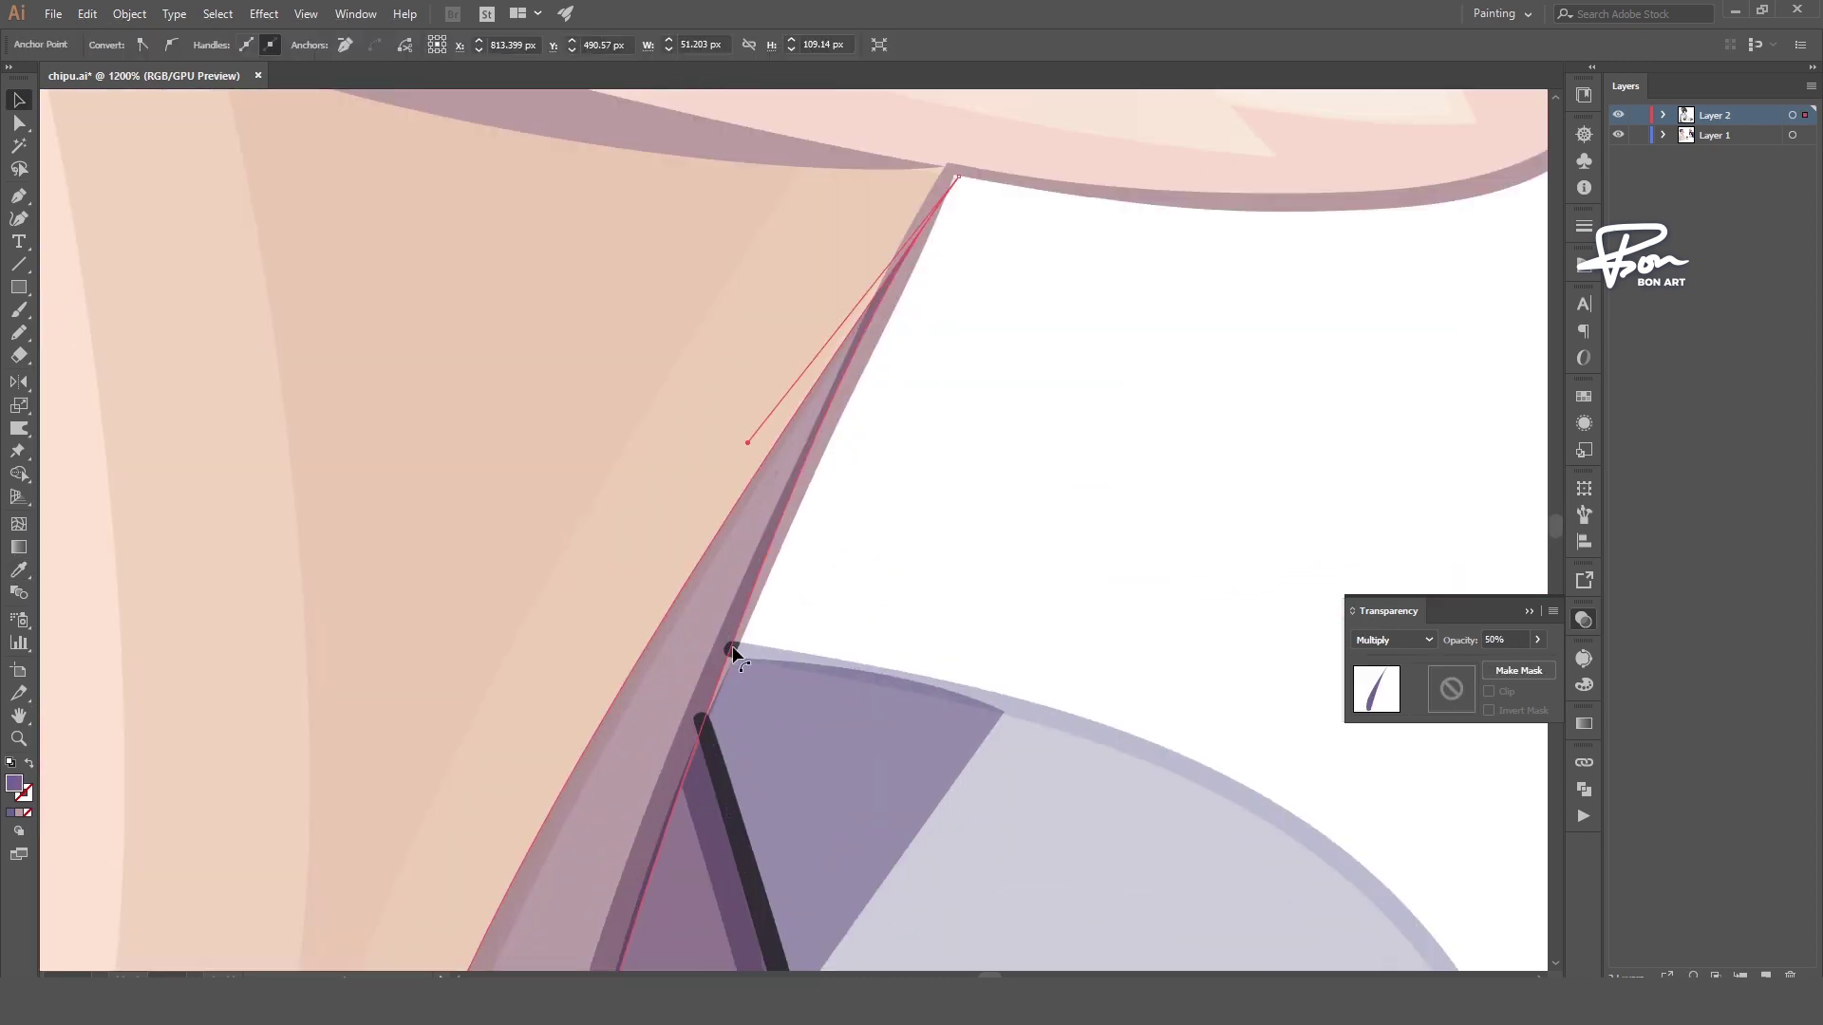
{"action": "scroll", "coordinate": [732, 645], "scroll_direction": "up", "scroll_amount": 2}
- Give the dark neck line where it meets the collar the same mauve colour
{"action": "left_click", "coordinate": [743, 631]}
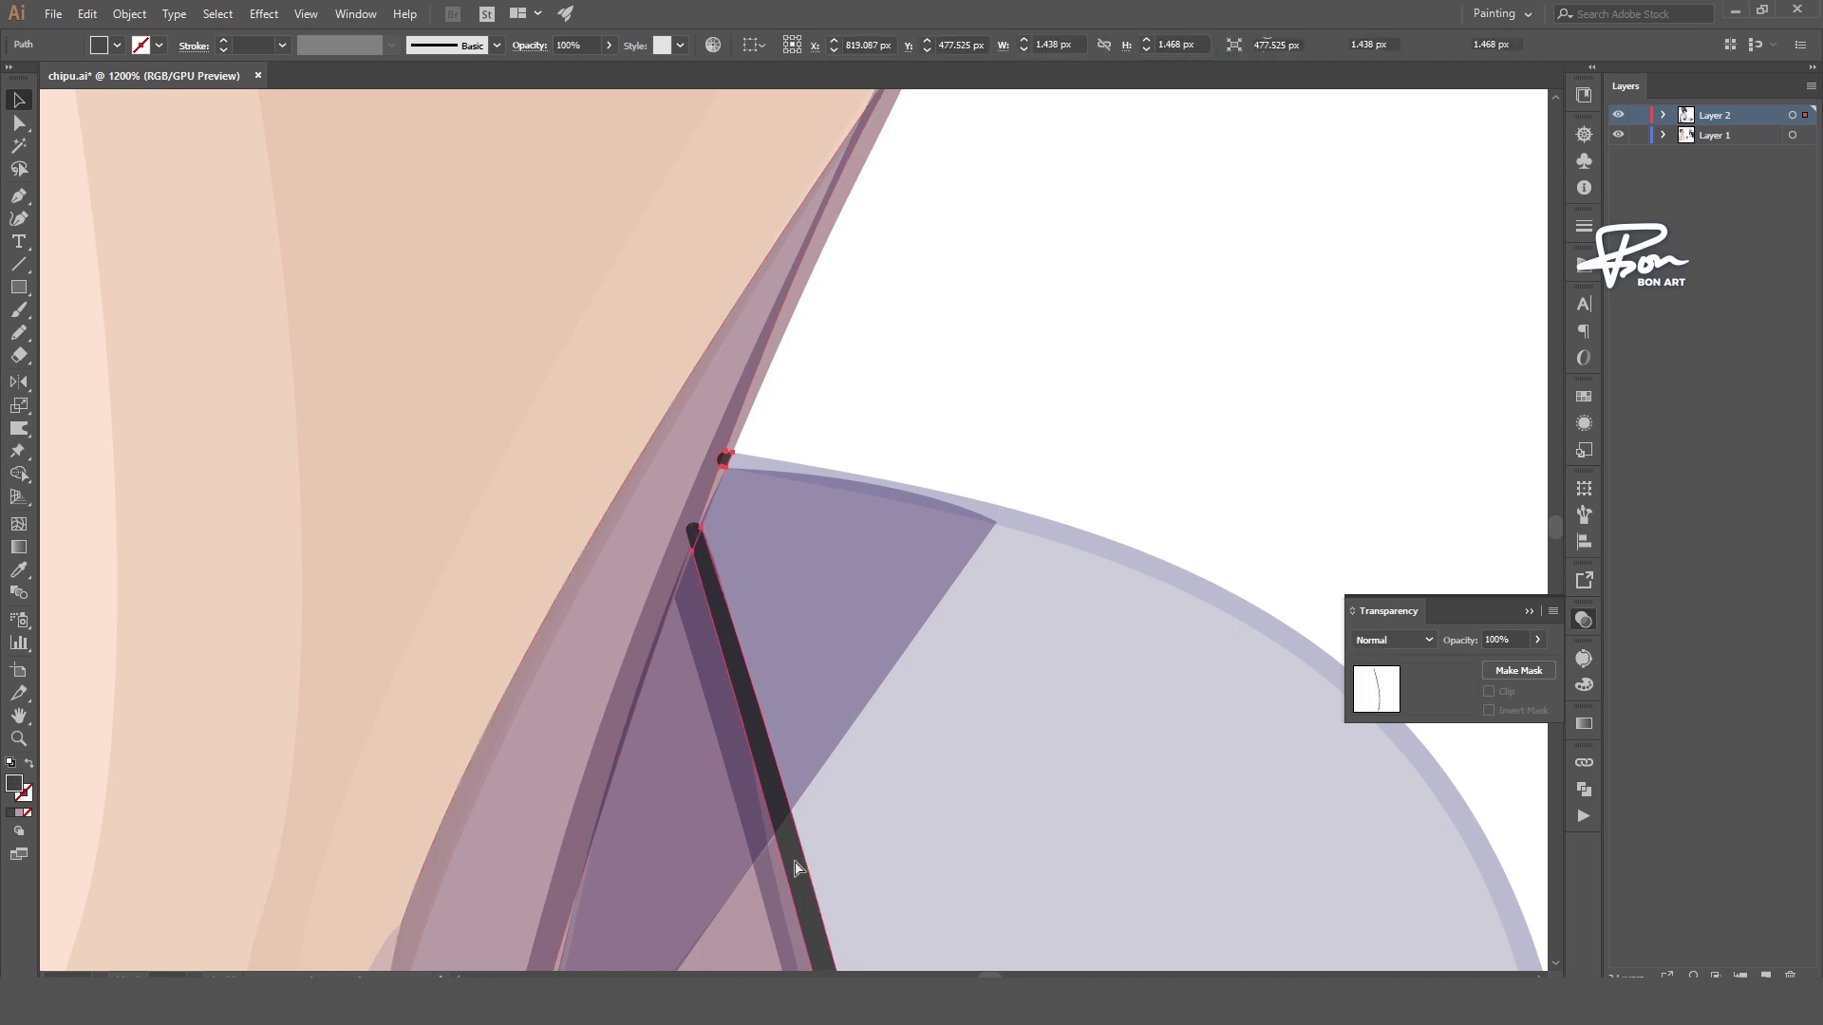
{"action": "scroll", "coordinate": [742, 630], "scroll_direction": "down", "scroll_amount": 5}
{"action": "key", "text": "i"}
{"action": "scroll", "coordinate": [725, 633], "scroll_direction": "up", "scroll_amount": 3}
{"action": "left_click", "coordinate": [725, 633]}
{"action": "key", "text": "v"}
{"action": "scroll", "coordinate": [988, 671], "scroll_direction": "down", "scroll_amount": 3}
- Recolour the dark nose outline to the jaw line's mauve with the Eyedropper
{"action": "scroll", "coordinate": [1046, 686], "scroll_direction": "down", "scroll_amount": 2}
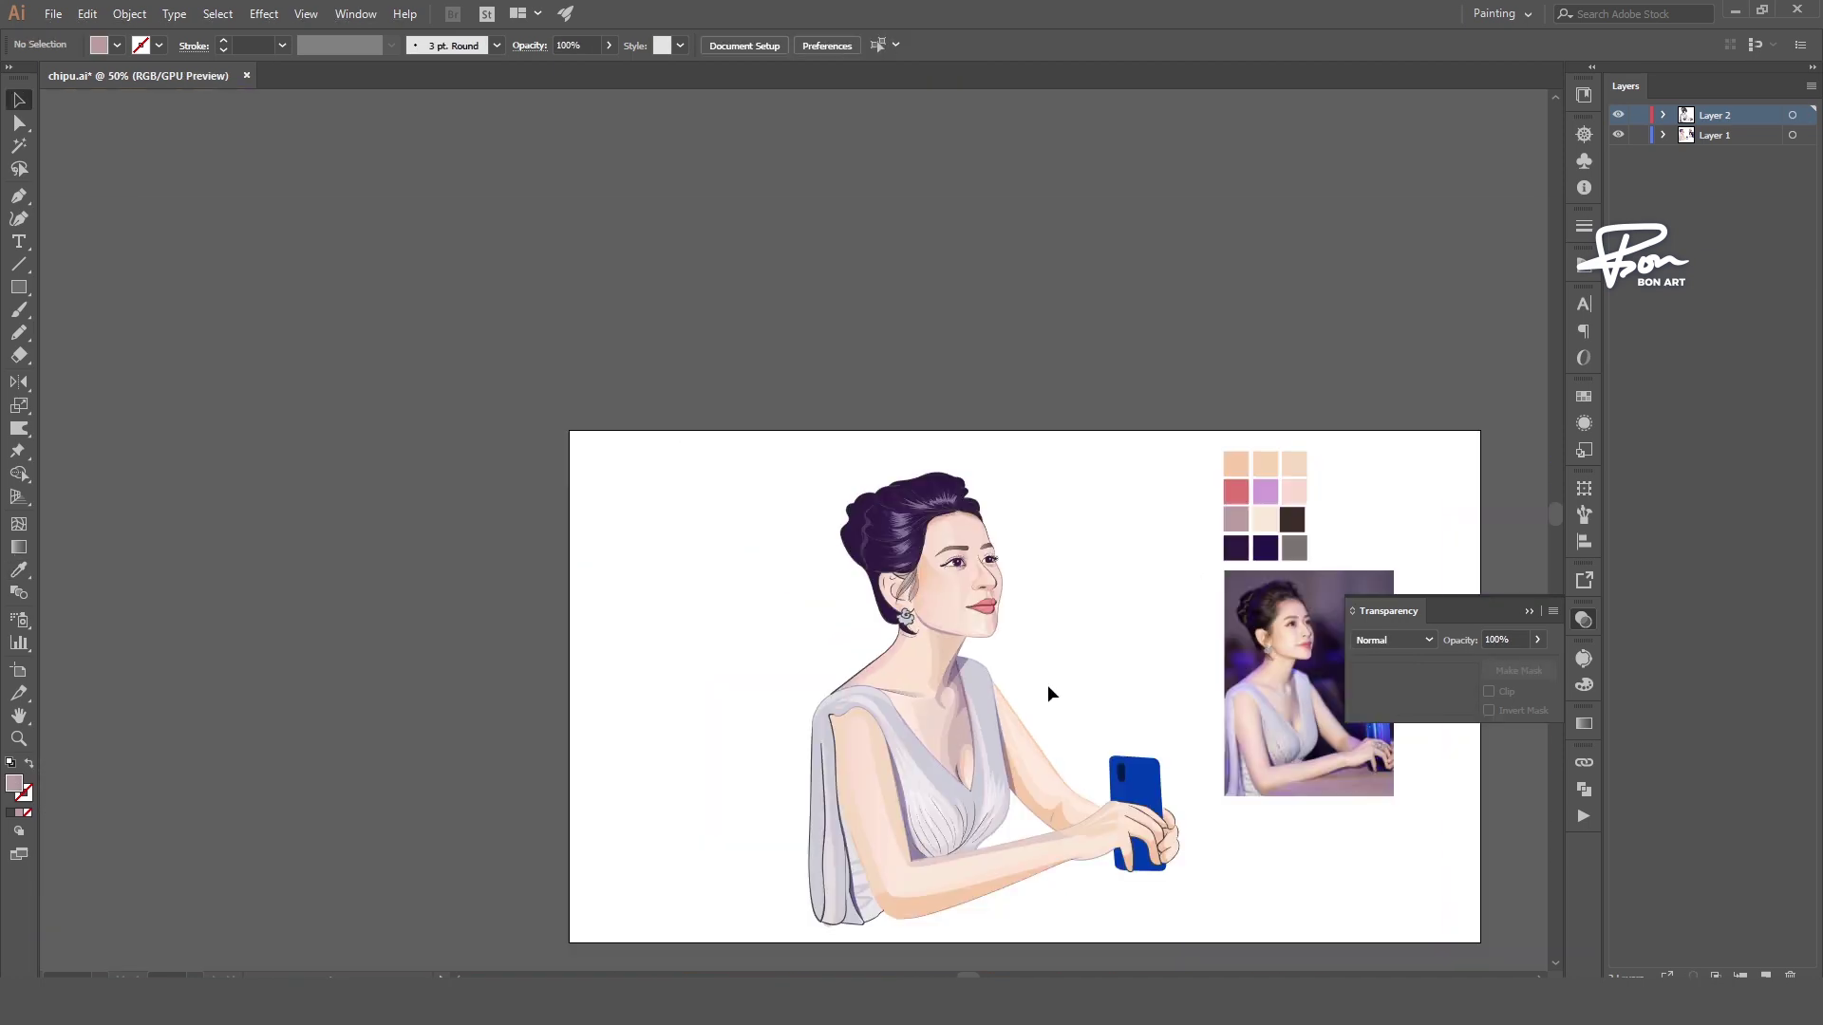
{"action": "scroll", "coordinate": [964, 541], "scroll_direction": "up", "scroll_amount": 3}
{"action": "scroll", "coordinate": [739, 387], "scroll_direction": "up", "scroll_amount": 2}
{"action": "scroll", "coordinate": [739, 387], "scroll_direction": "up", "scroll_amount": 1}
{"action": "left_click", "coordinate": [736, 447]}
{"action": "key", "text": "i"}
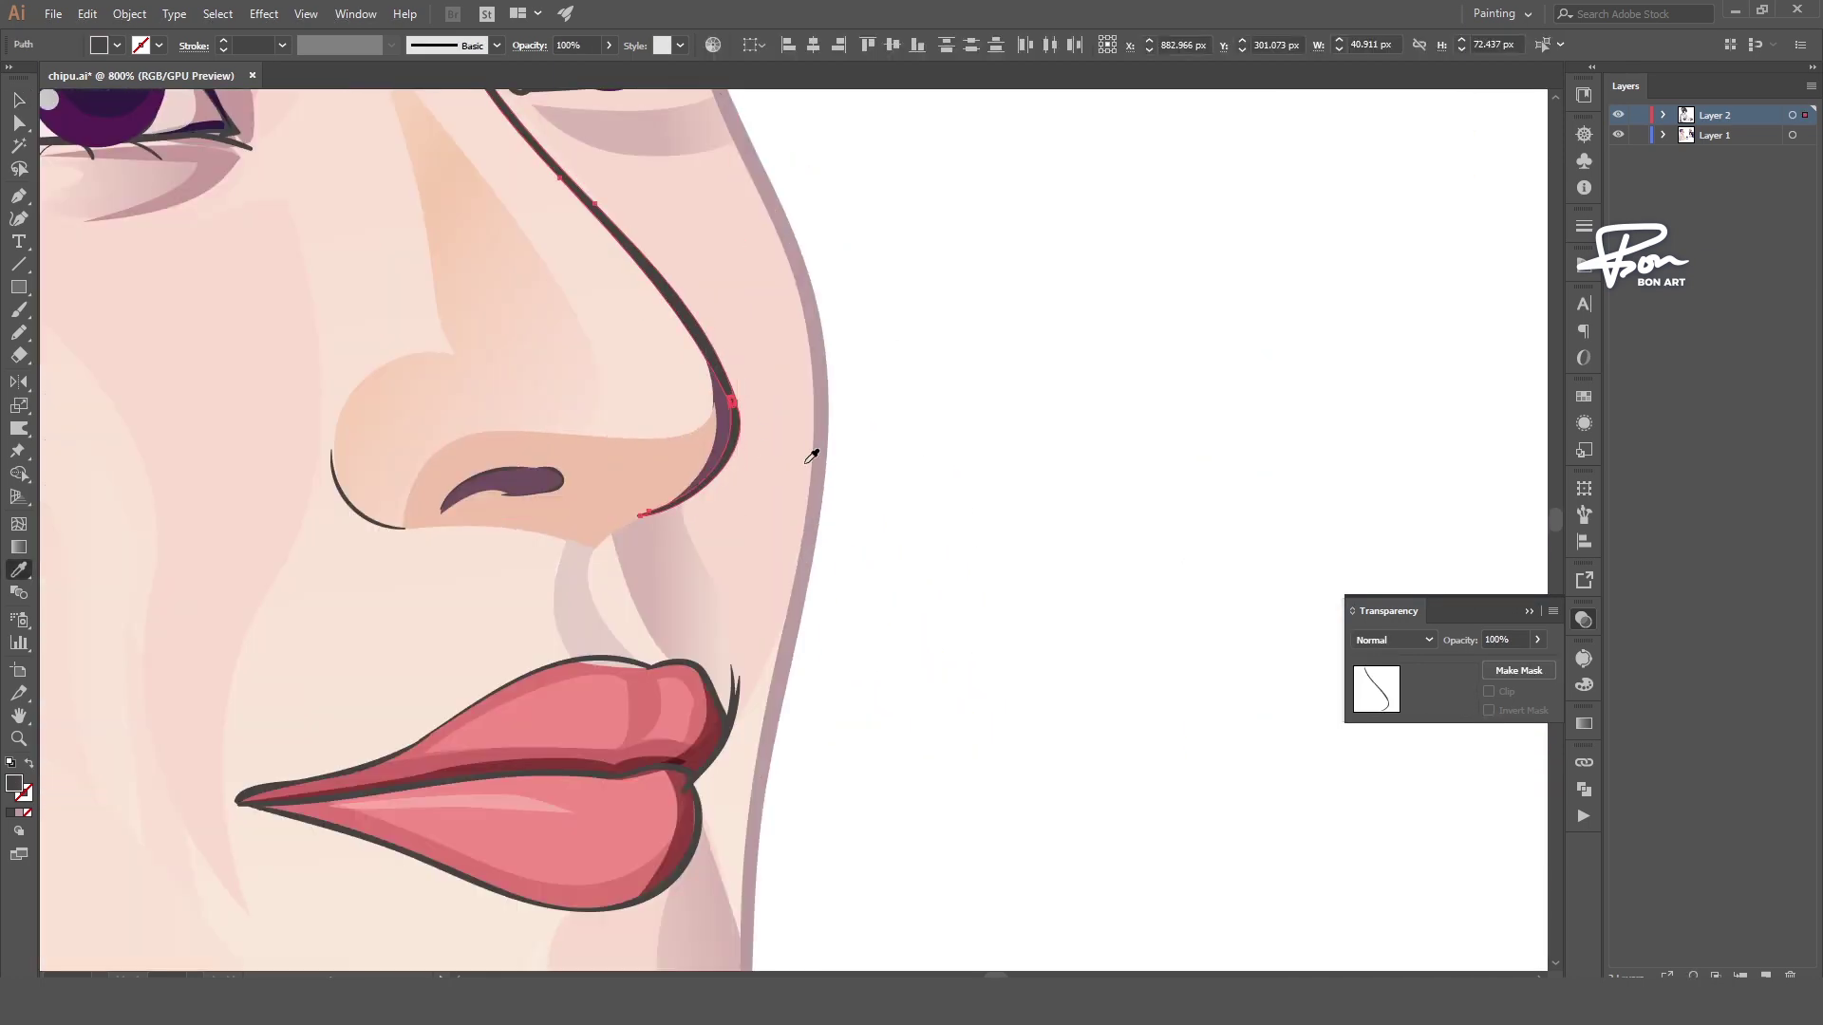
{"action": "left_click", "coordinate": [809, 455]}
- Match the small dark blob at the nose tip to the mauve outline
{"action": "scroll", "coordinate": [882, 459], "scroll_direction": "down", "scroll_amount": 3}
{"action": "scroll", "coordinate": [866, 472], "scroll_direction": "up", "scroll_amount": 4}
{"action": "left_click", "coordinate": [864, 470]}
{"action": "scroll", "coordinate": [855, 471], "scroll_direction": "up", "scroll_amount": 5}
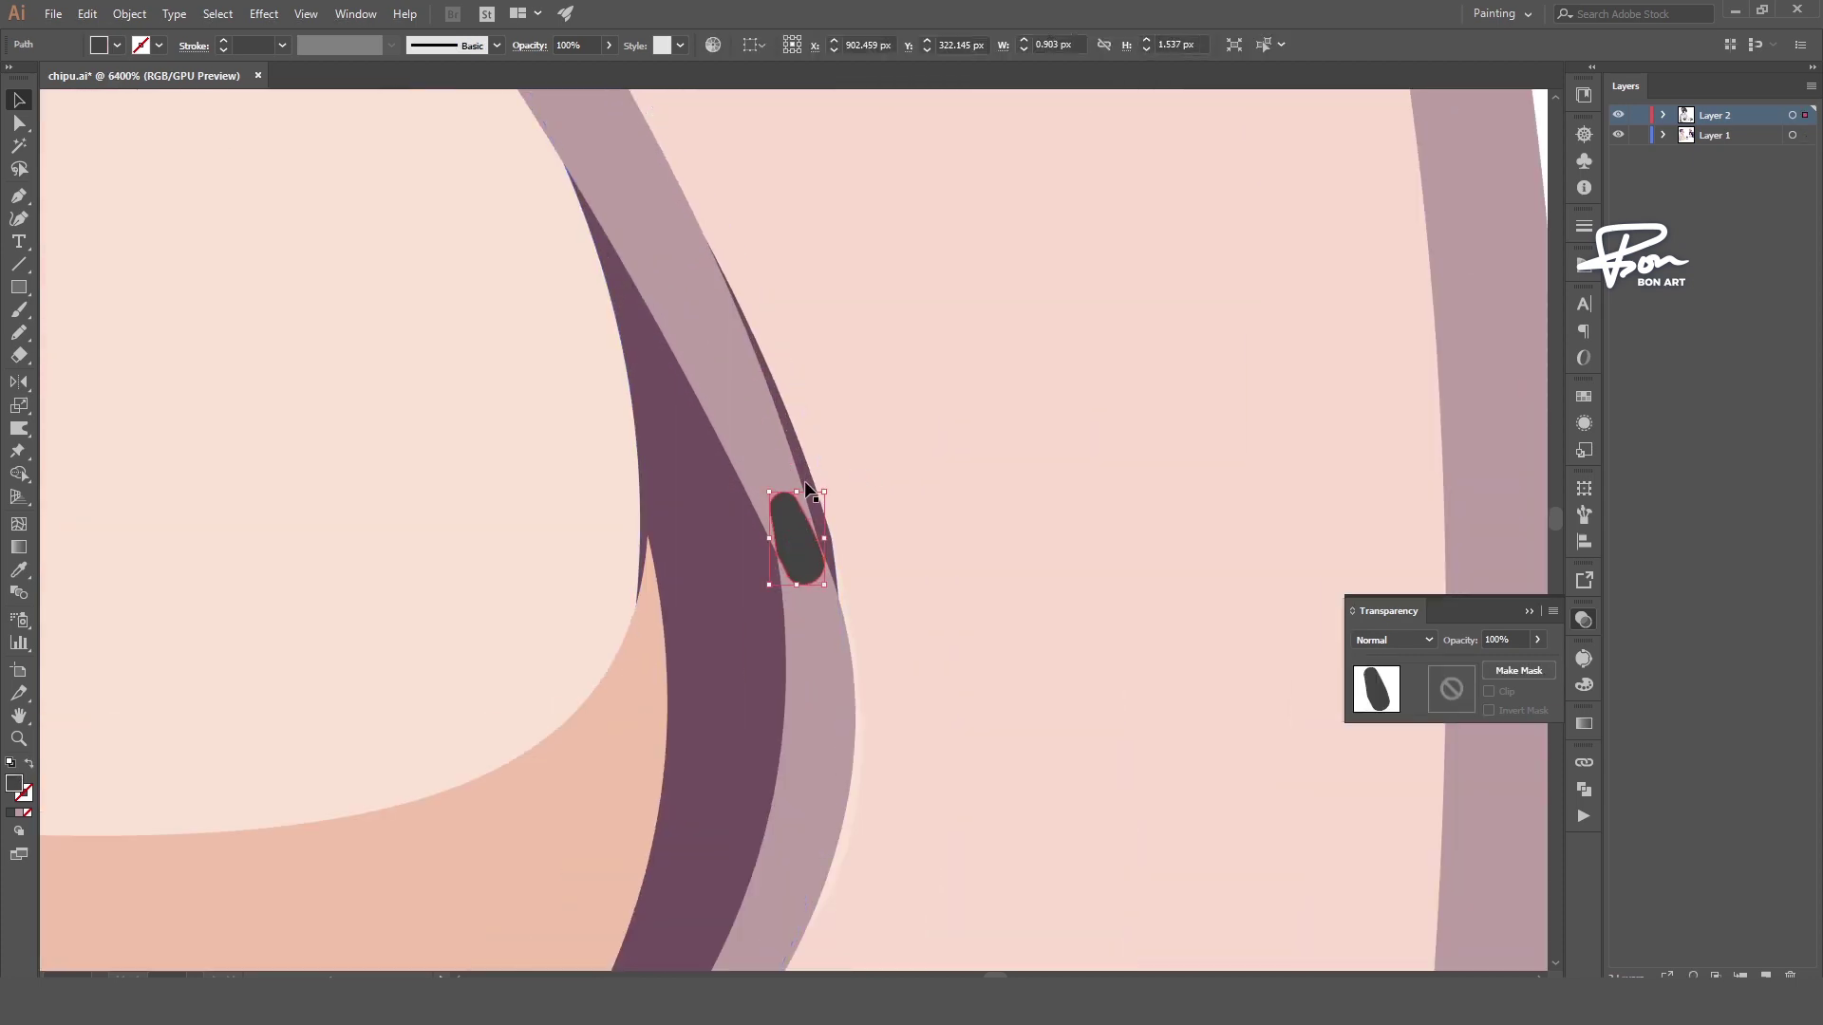
{"action": "key", "text": "i"}
{"action": "left_click", "coordinate": [788, 487]}
- Select the anchor points around the nose tip, then clear the selection
{"action": "left_click", "coordinate": [800, 490]}
{"action": "scroll", "coordinate": [817, 531], "scroll_direction": "down", "scroll_amount": 2}
{"action": "scroll", "coordinate": [835, 583], "scroll_direction": "down", "scroll_amount": 2}
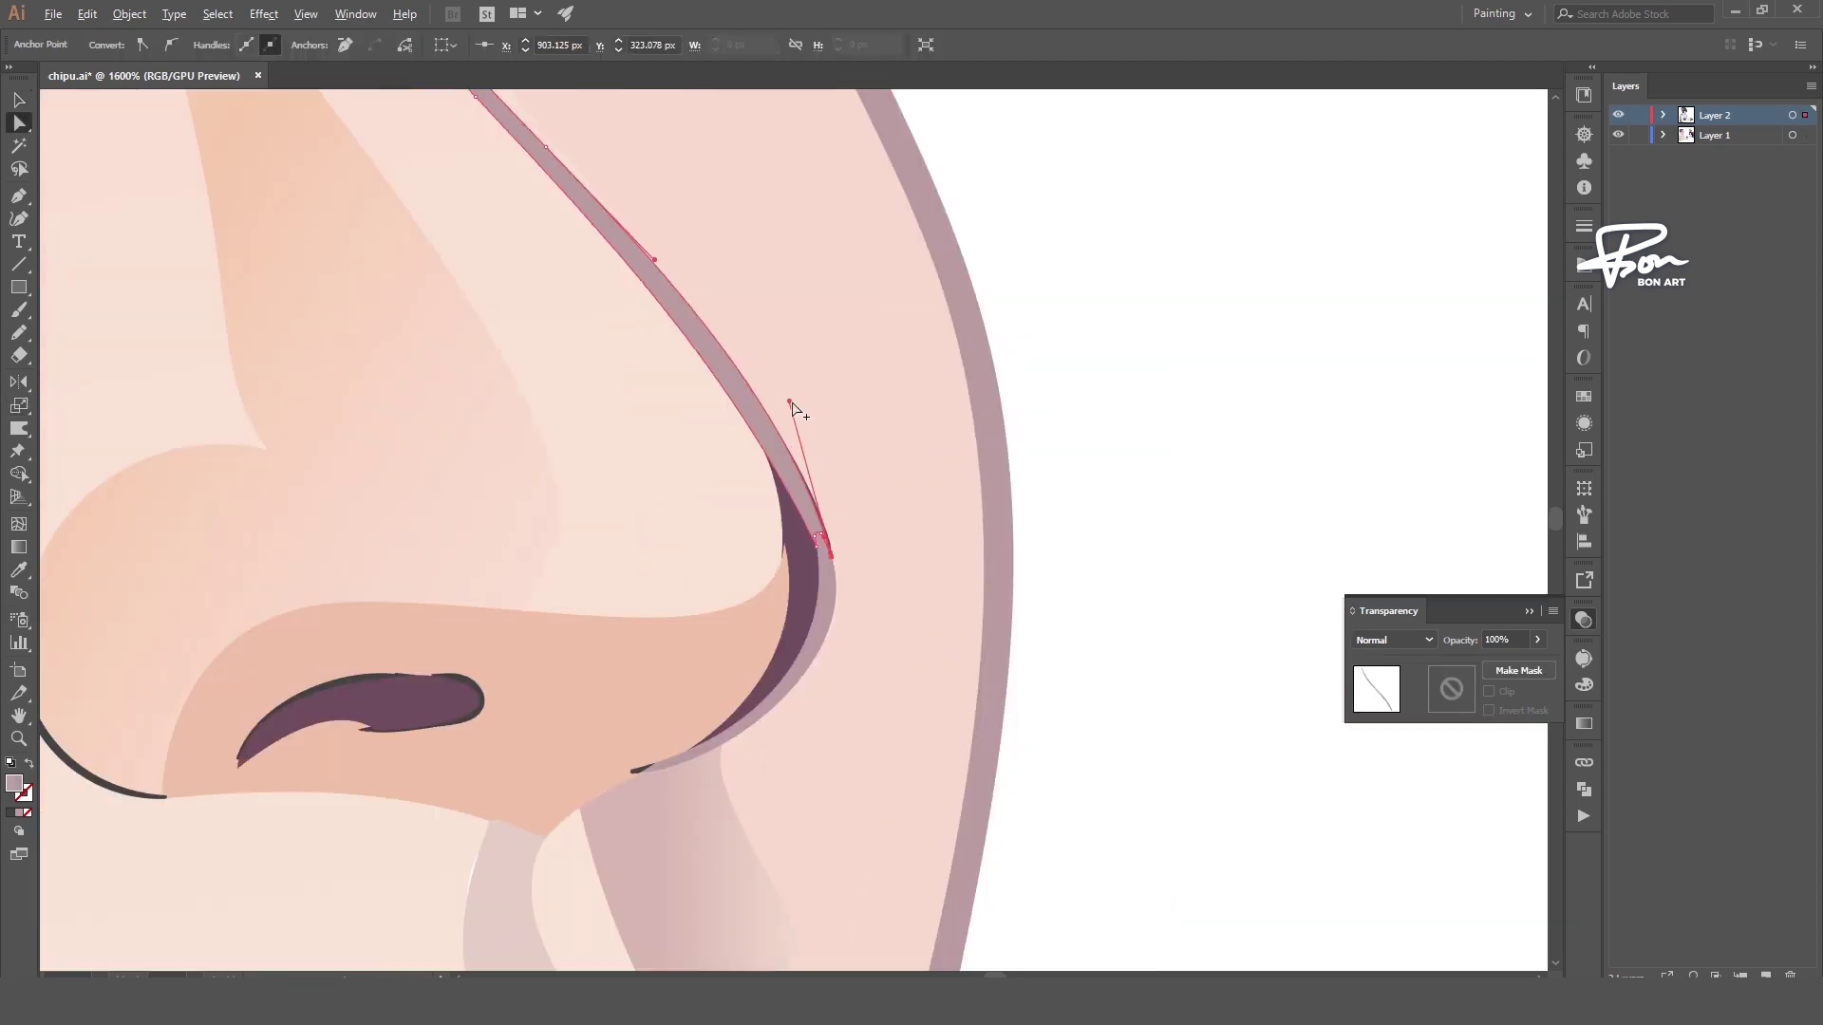
{"action": "scroll", "coordinate": [834, 461], "scroll_direction": "down", "scroll_amount": 5}
{"action": "scroll", "coordinate": [1098, 436], "scroll_direction": "up", "scroll_amount": 2}
{"action": "left_click_drag", "start_coordinate": [883, 374], "coordinate": [977, 550]}
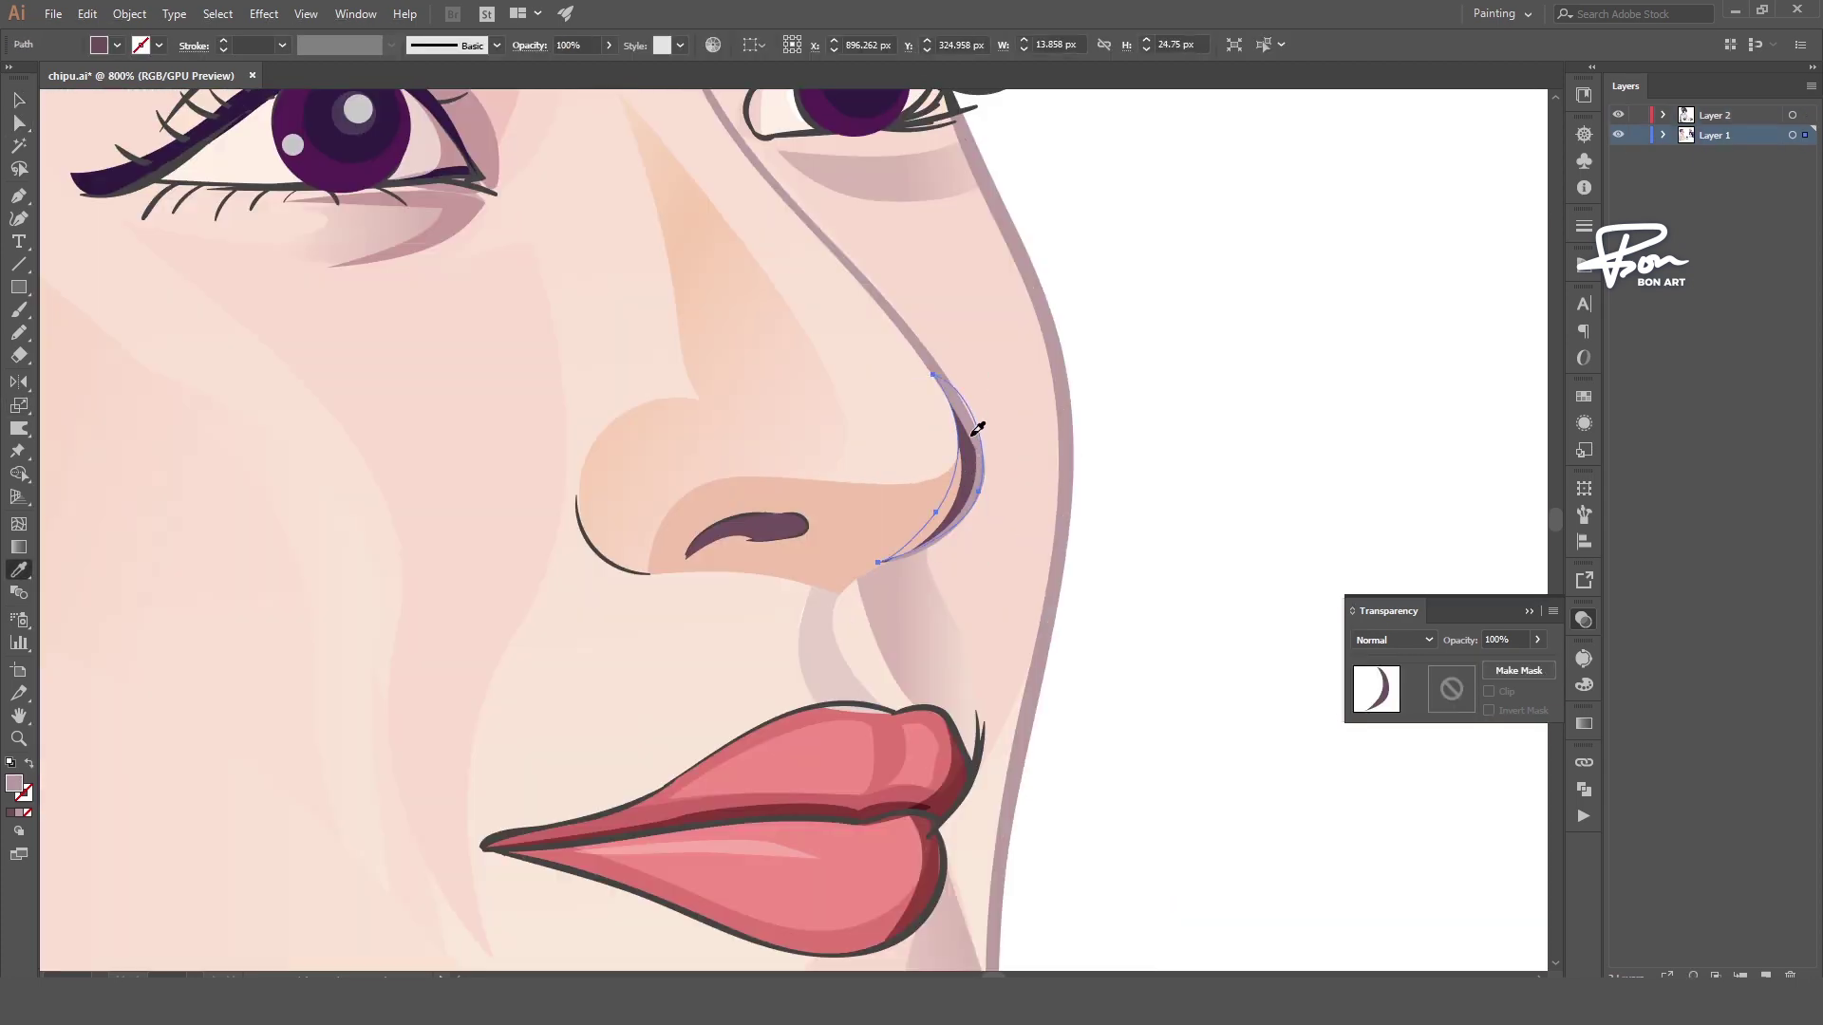
{"action": "scroll", "coordinate": [1120, 447], "scroll_direction": "down", "scroll_amount": 2}
{"action": "left_click", "coordinate": [1122, 450]}
{"action": "scroll", "coordinate": [1123, 450], "scroll_direction": "down", "scroll_amount": 4}
{"action": "scroll", "coordinate": [1191, 377], "scroll_direction": "down", "scroll_amount": 1}
{"action": "scroll", "coordinate": [1168, 358], "scroll_direction": "up", "scroll_amount": 1}
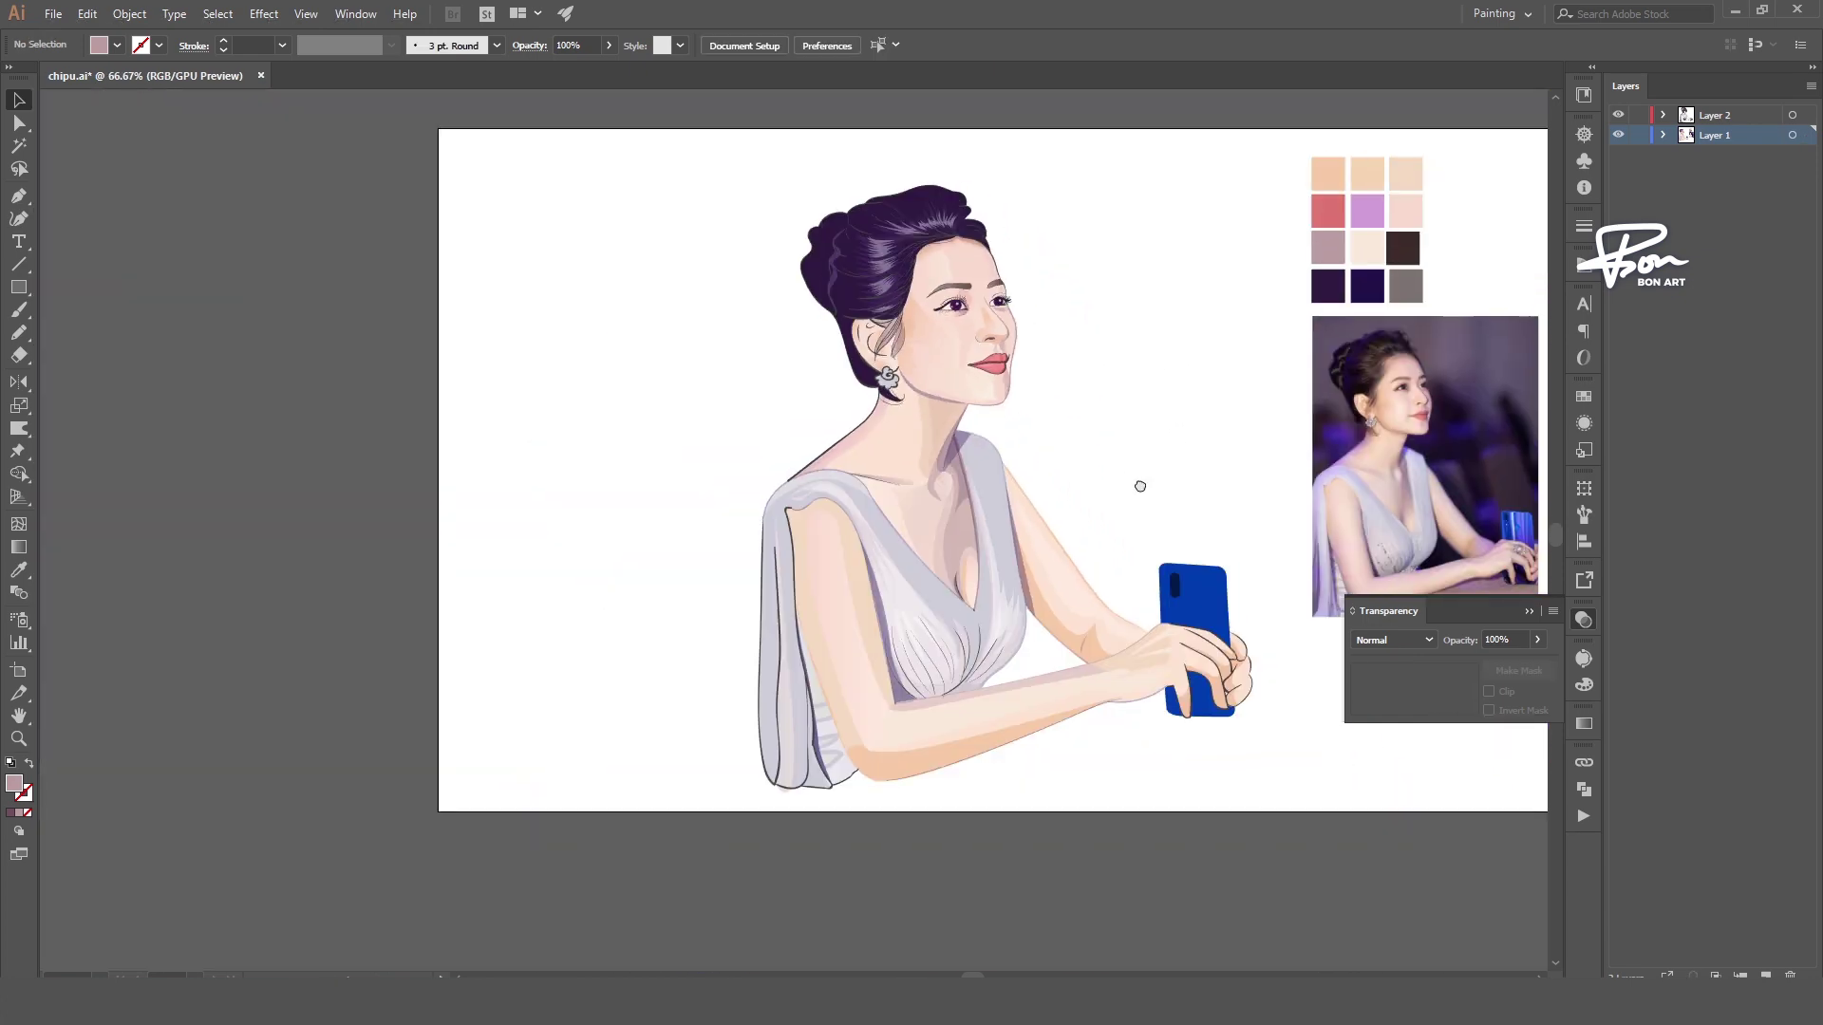
{"action": "scroll", "coordinate": [972, 383], "scroll_direction": "up", "scroll_amount": 4}
{"action": "scroll", "coordinate": [971, 382], "scroll_direction": "up", "scroll_amount": 4}
{"action": "scroll", "coordinate": [925, 299], "scroll_direction": "up", "scroll_amount": 1}
- Check the anchor points on the upper-lip path with Direct Selection
{"action": "left_click", "coordinate": [879, 296]}
{"action": "key", "text": "a"}
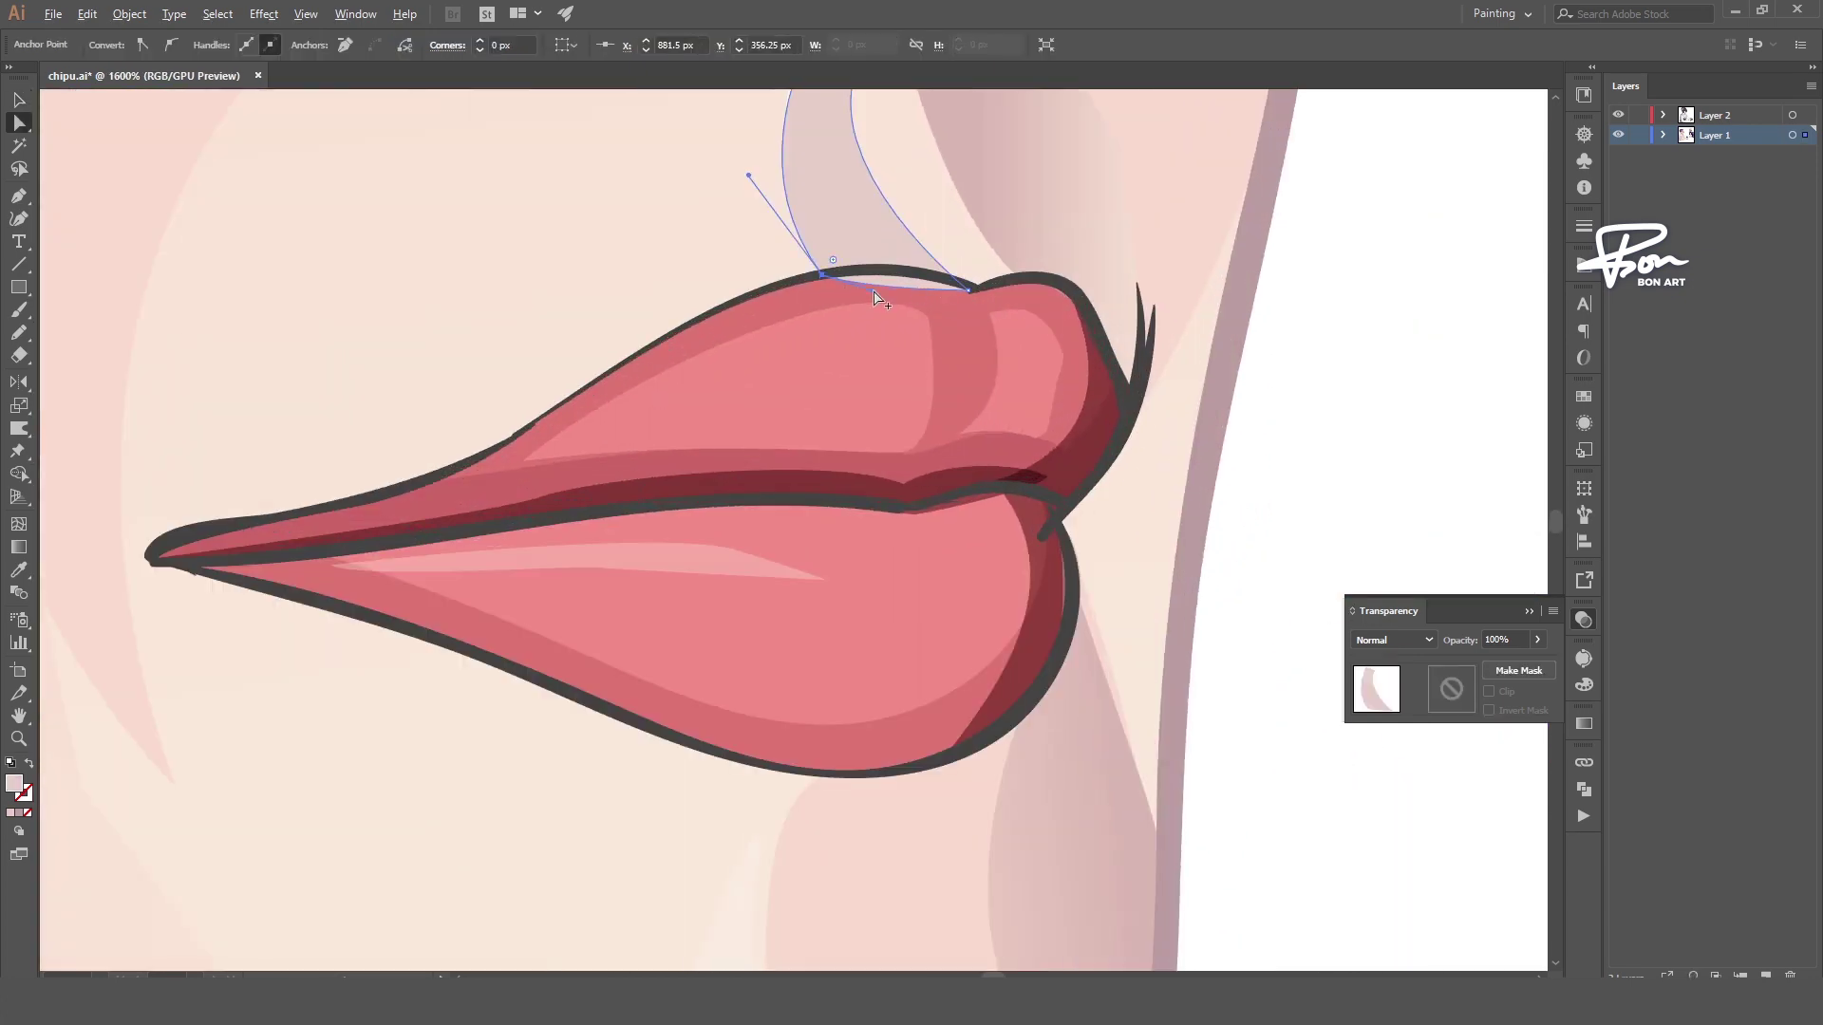
{"action": "key", "text": "v"}
{"action": "scroll", "coordinate": [896, 266], "scroll_direction": "down", "scroll_amount": 1}
{"action": "scroll", "coordinate": [760, 662], "scroll_direction": "down", "scroll_amount": 3}
{"action": "scroll", "coordinate": [785, 662], "scroll_direction": "up", "scroll_amount": 1}
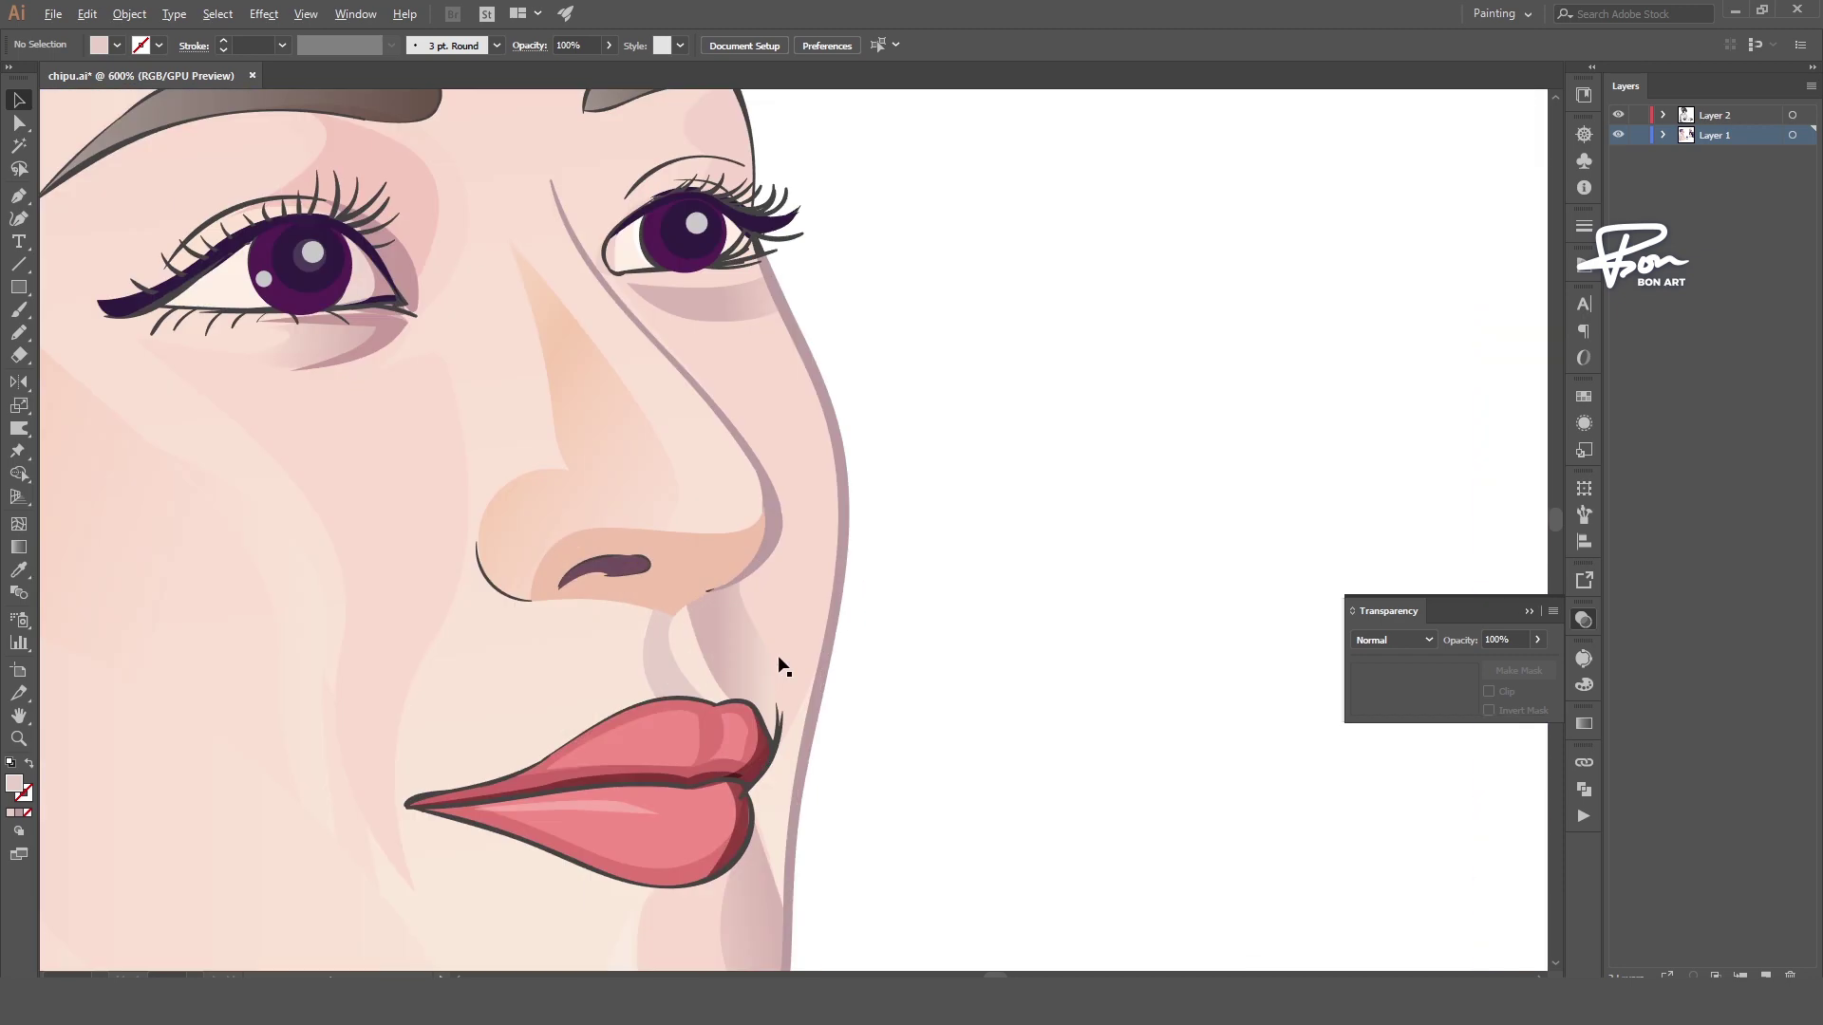
{"action": "scroll", "coordinate": [681, 553], "scroll_direction": "up", "scroll_amount": 4}
- Select and then deselect the tiny object inside the nostril
{"action": "left_click", "coordinate": [682, 553]}
{"action": "left_click", "coordinate": [1243, 431]}
{"action": "scroll", "coordinate": [1079, 486], "scroll_direction": "down", "scroll_amount": 7}
{"action": "scroll", "coordinate": [985, 432], "scroll_direction": "down", "scroll_amount": 2}
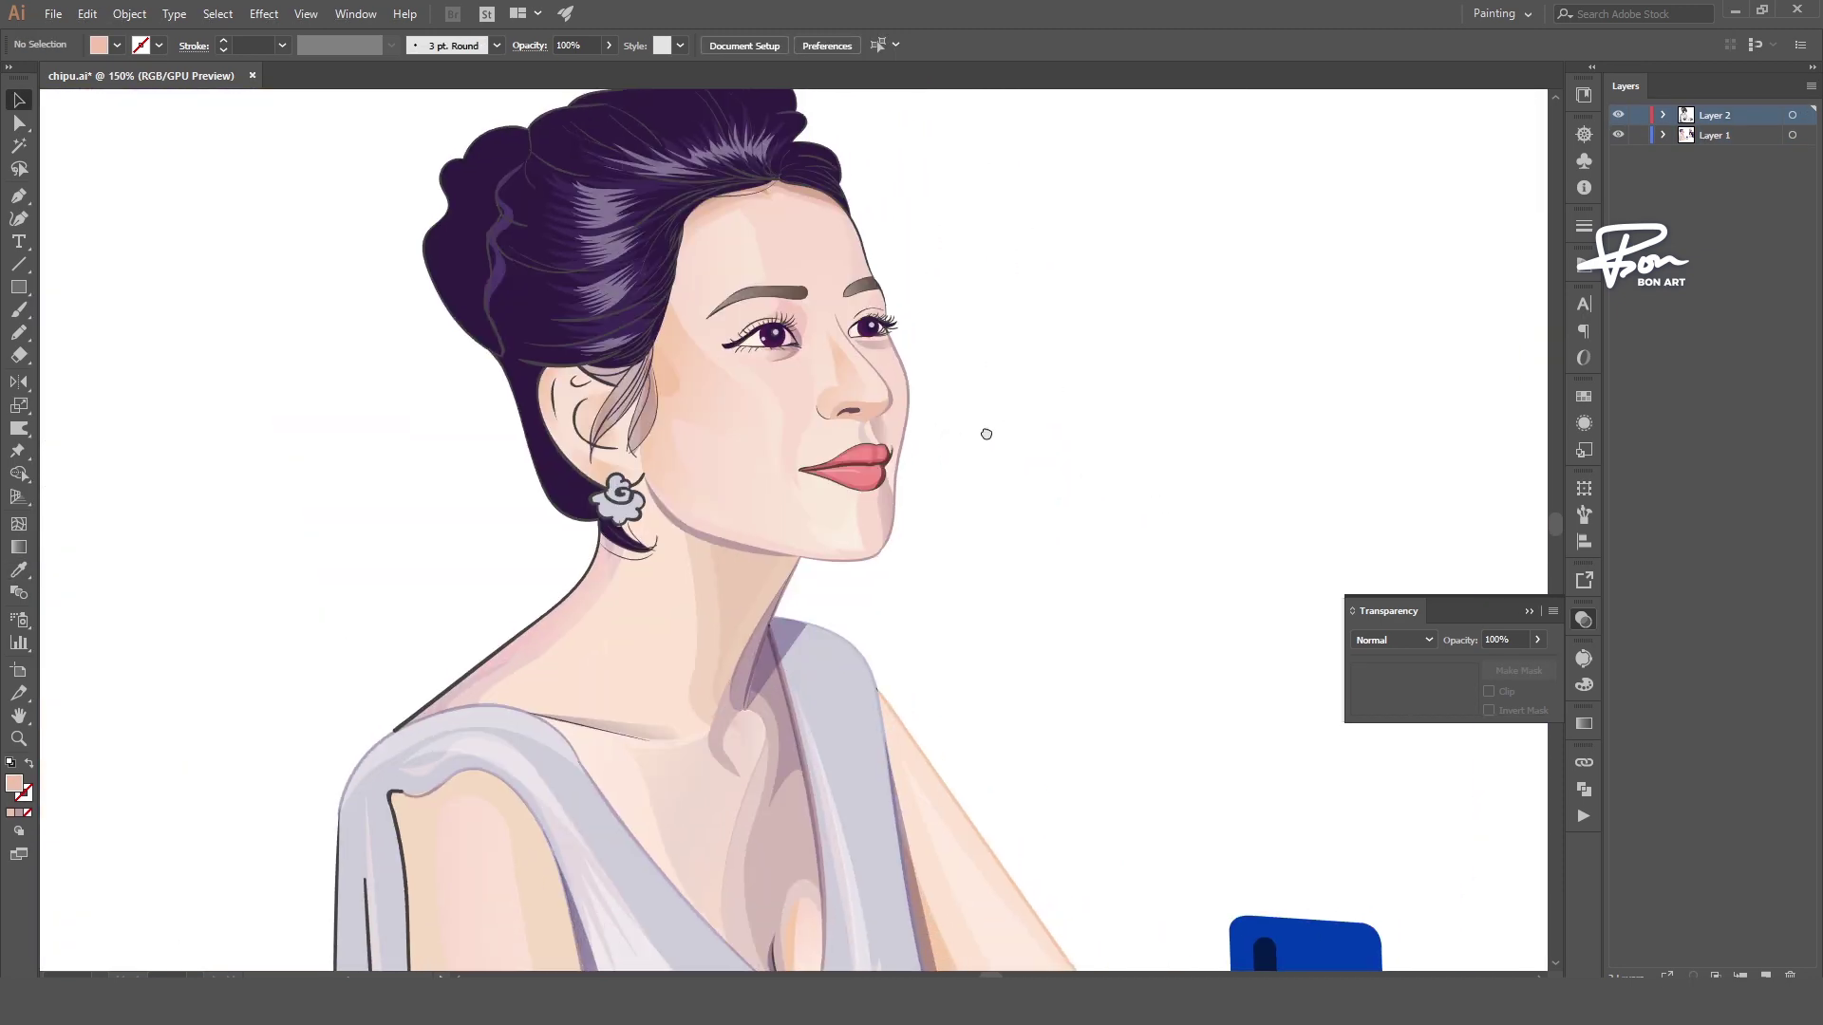
{"action": "scroll", "coordinate": [774, 591], "scroll_direction": "up", "scroll_amount": 1}
{"action": "scroll", "coordinate": [918, 492], "scroll_direction": "down", "scroll_amount": 2}
{"action": "scroll", "coordinate": [826, 664], "scroll_direction": "up", "scroll_amount": 1}
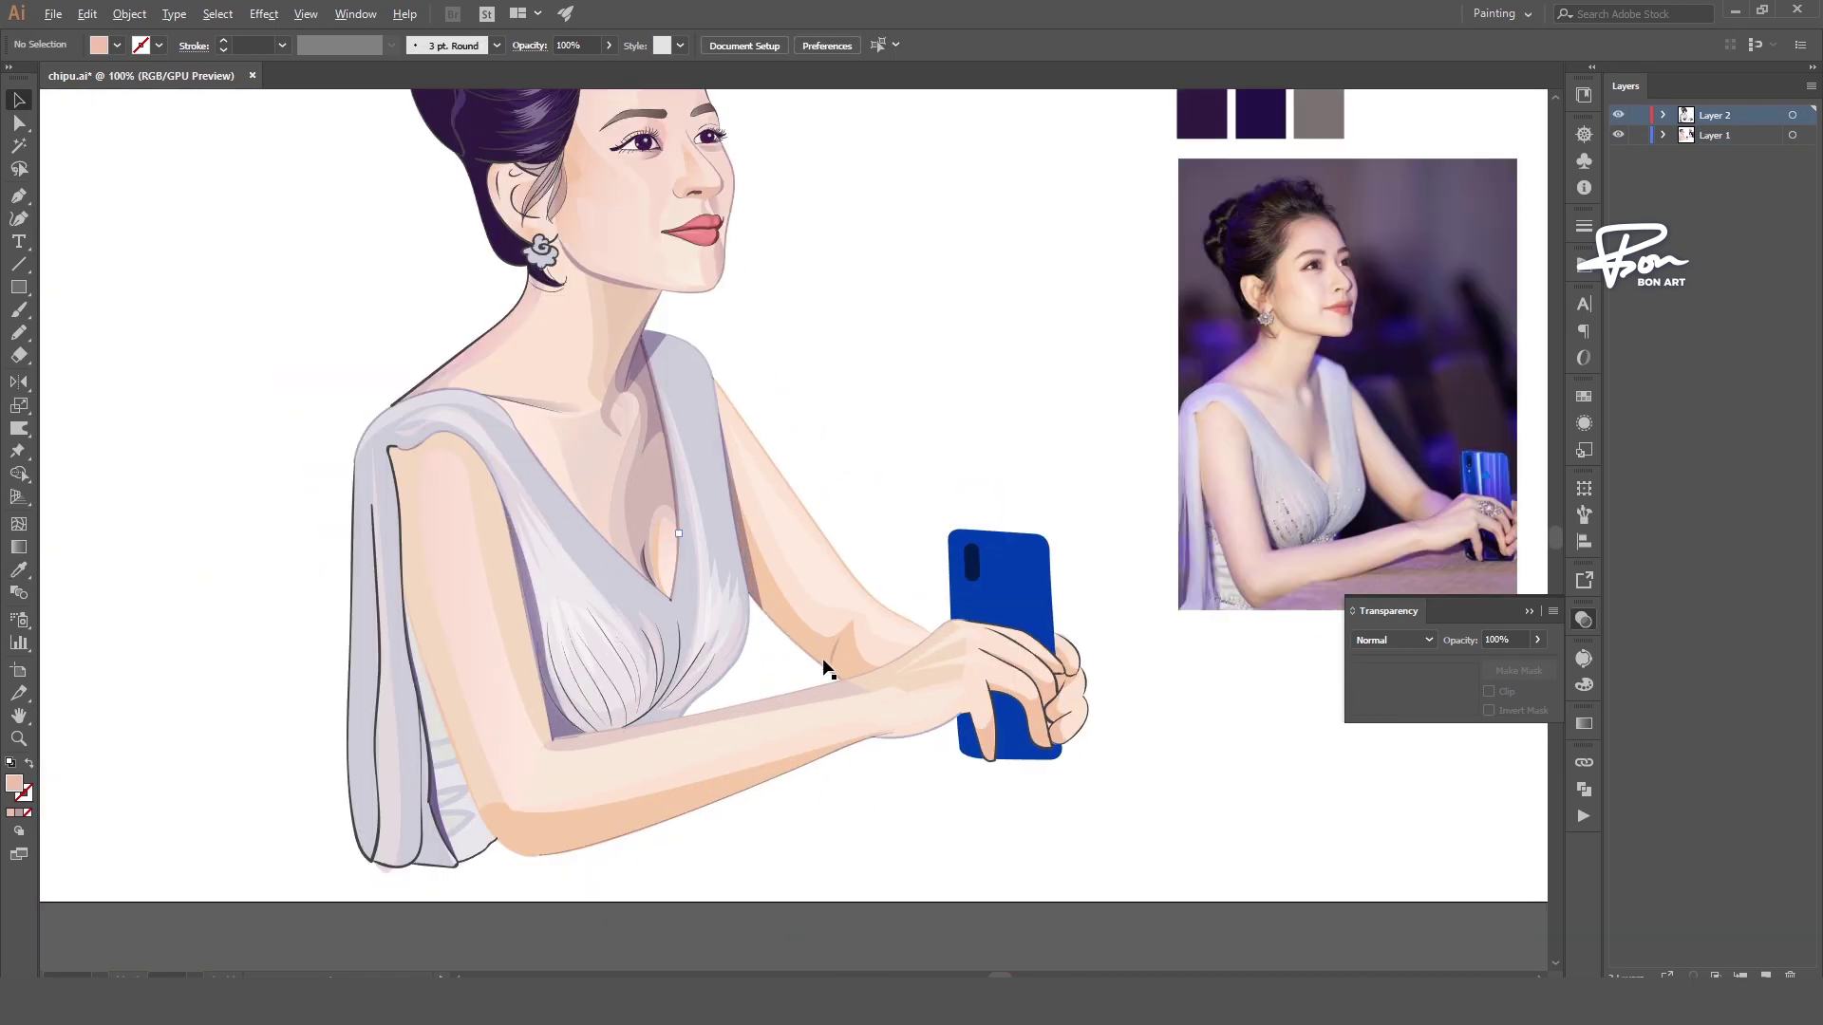
{"action": "scroll", "coordinate": [826, 663], "scroll_direction": "down", "scroll_amount": 1}
{"action": "scroll", "coordinate": [966, 631], "scroll_direction": "up", "scroll_amount": 1}
{"action": "scroll", "coordinate": [960, 627], "scroll_direction": "up", "scroll_amount": 1}
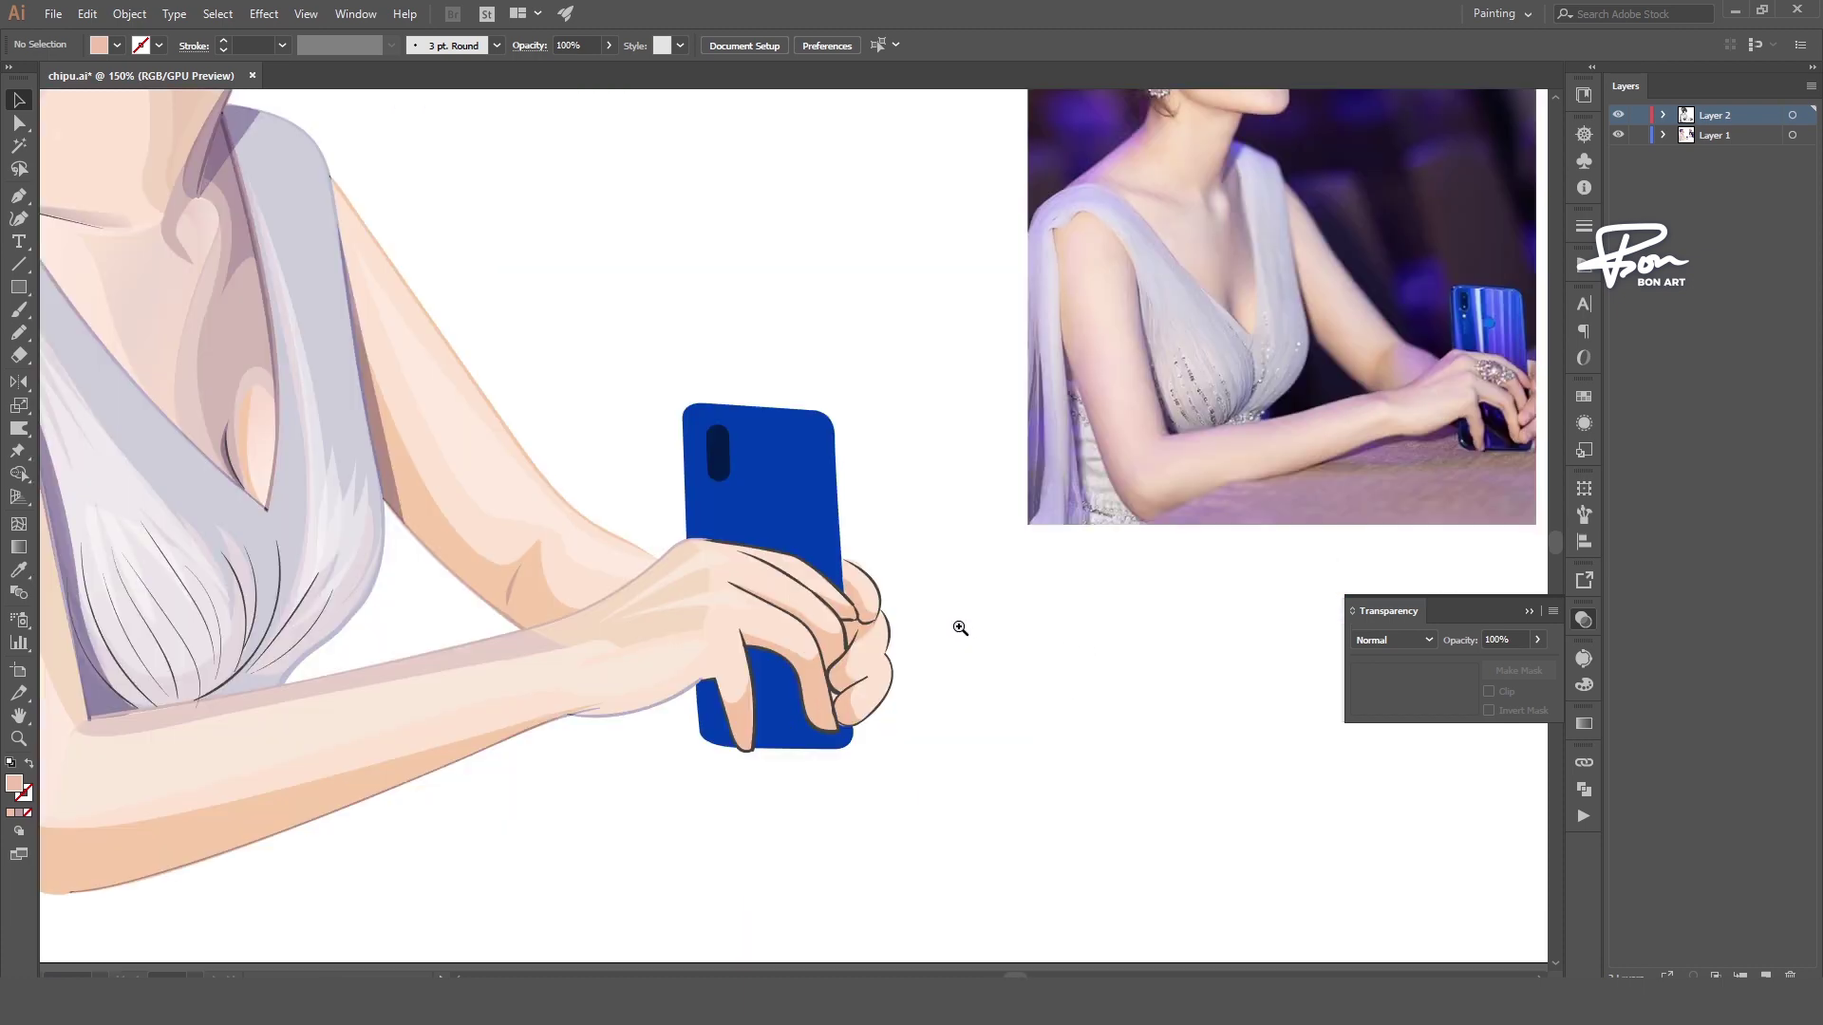
- Fill the phone light blue and cut a vertical line down it with Shape Builder
{"action": "left_click", "coordinate": [777, 493]}
{"action": "left_click", "coordinate": [1490, 302]}
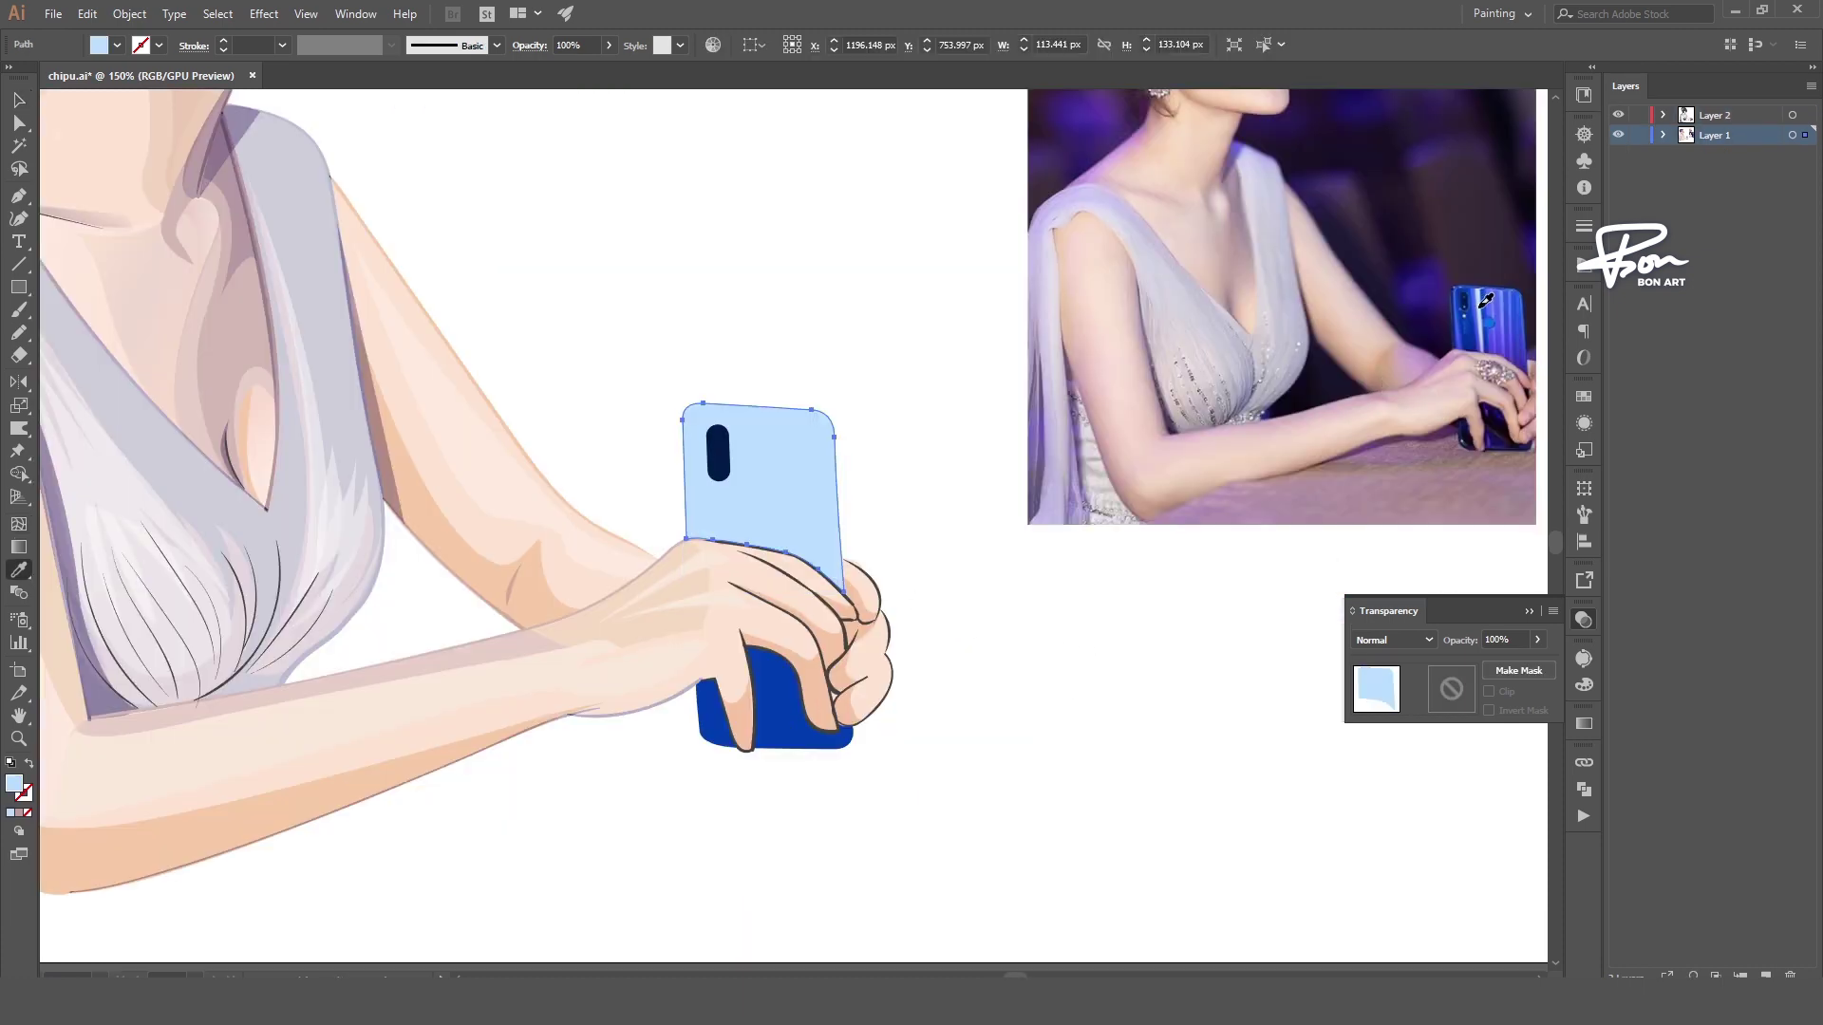
{"action": "key", "text": "shift+e"}
{"action": "left_click_drag", "start_coordinate": [750, 389], "coordinate": [764, 613]}
- Select the light-blue stripe piece on the phone
{"action": "key", "text": "a"}
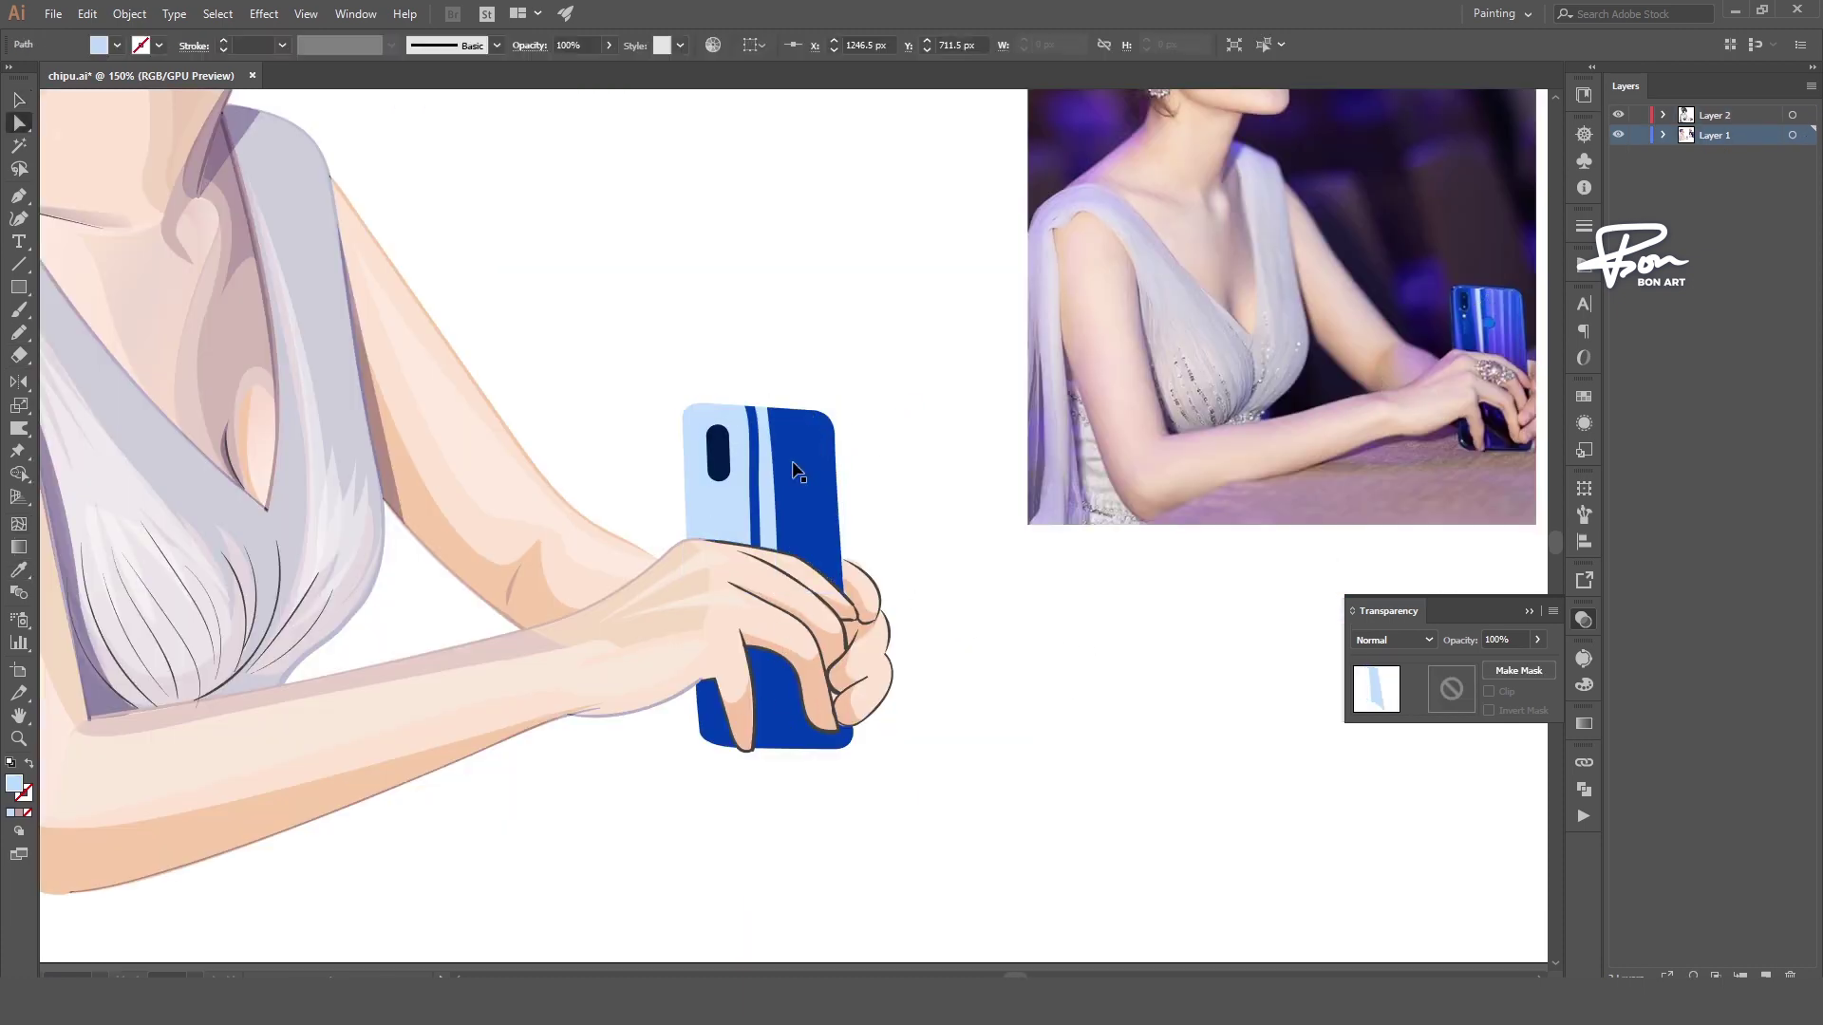
{"action": "left_click", "coordinate": [854, 497]}
{"action": "scroll", "coordinate": [854, 496], "scroll_direction": "down", "scroll_amount": 2}
{"action": "scroll", "coordinate": [796, 511], "scroll_direction": "up", "scroll_amount": 3}
{"action": "left_click", "coordinate": [564, 555]}
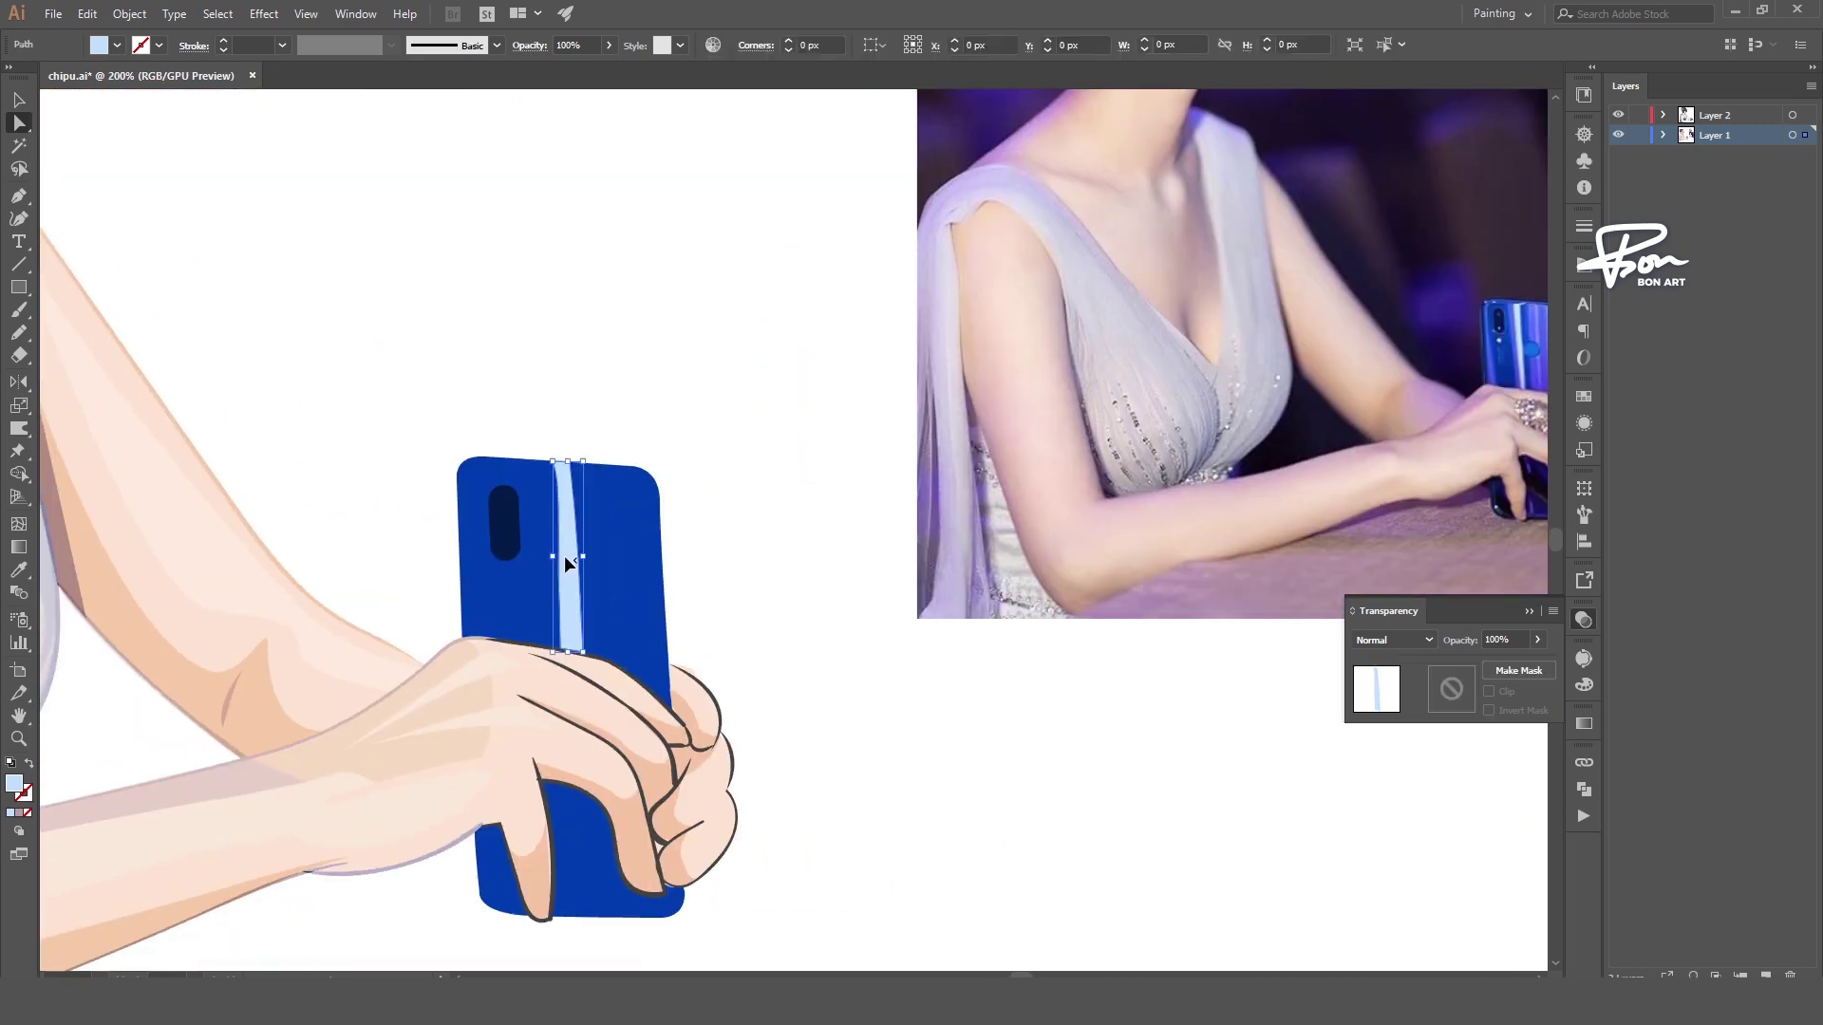
{"action": "key", "text": "v"}
{"action": "left_click", "coordinate": [630, 454]}
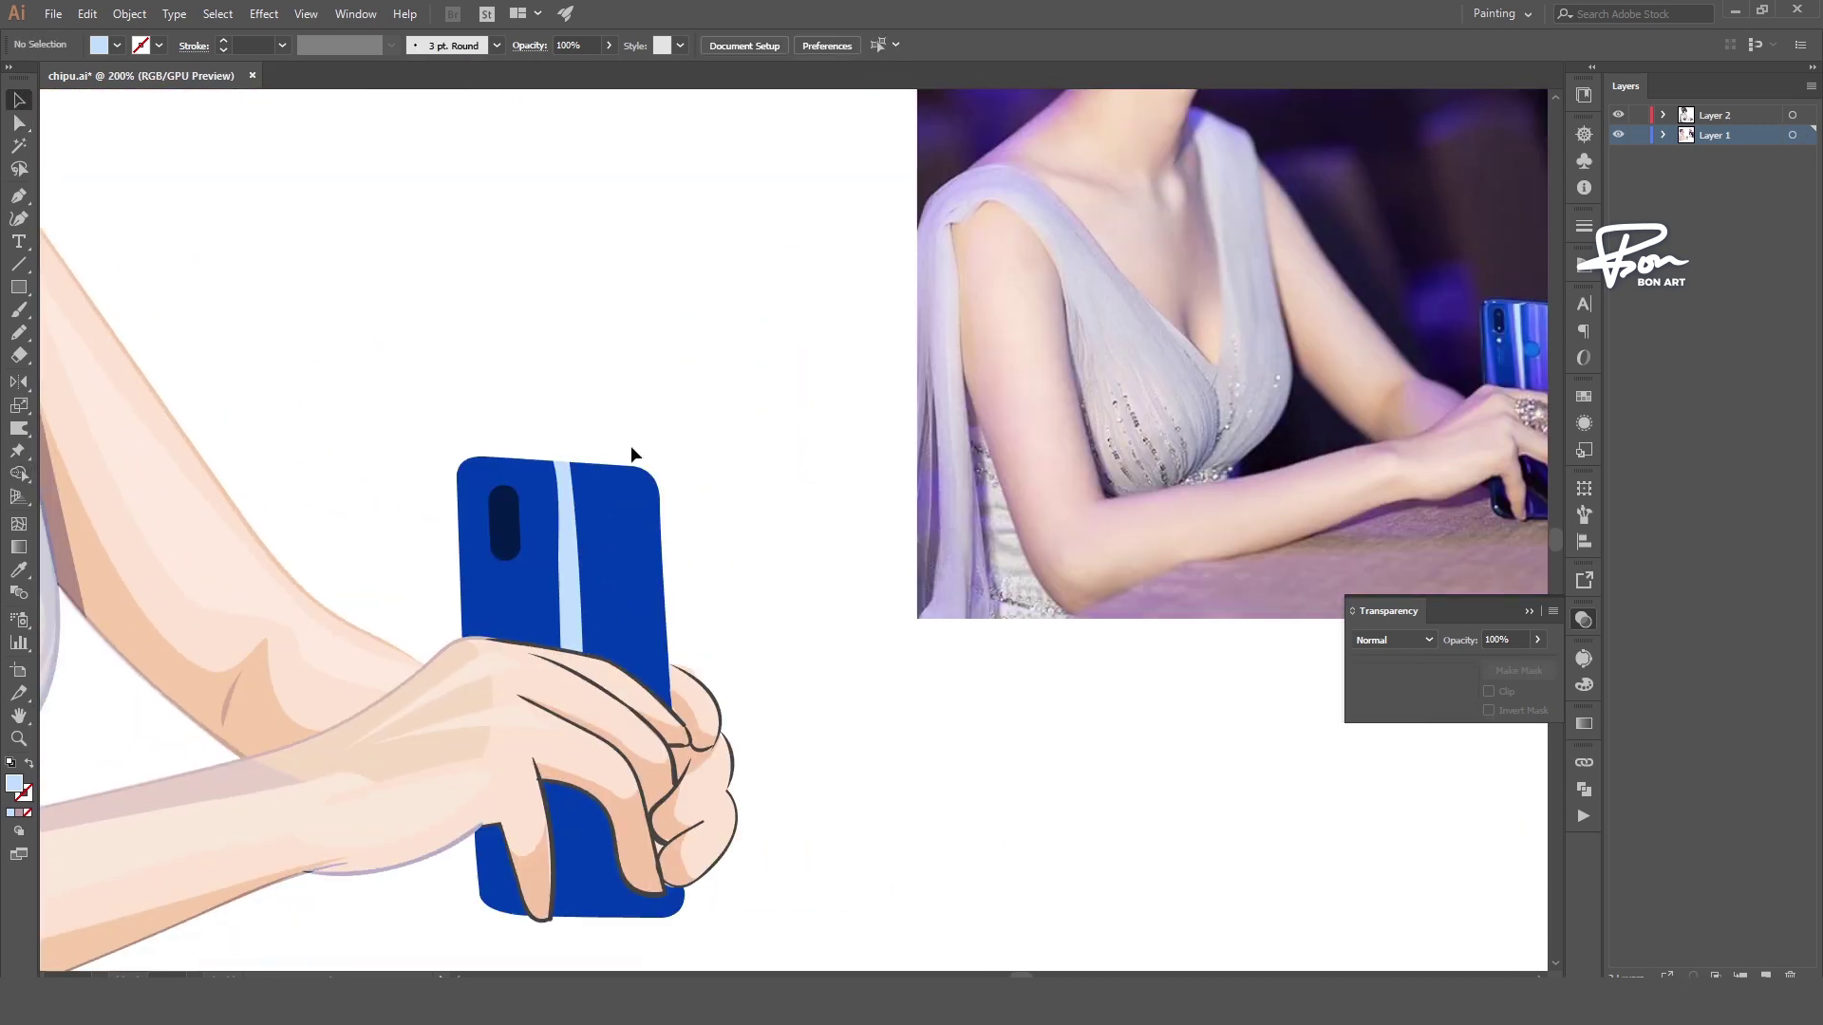
{"action": "left_click", "coordinate": [568, 532]}
- Cut two more stripe divisions down the phone beside the first stripe
{"action": "key", "text": "i"}
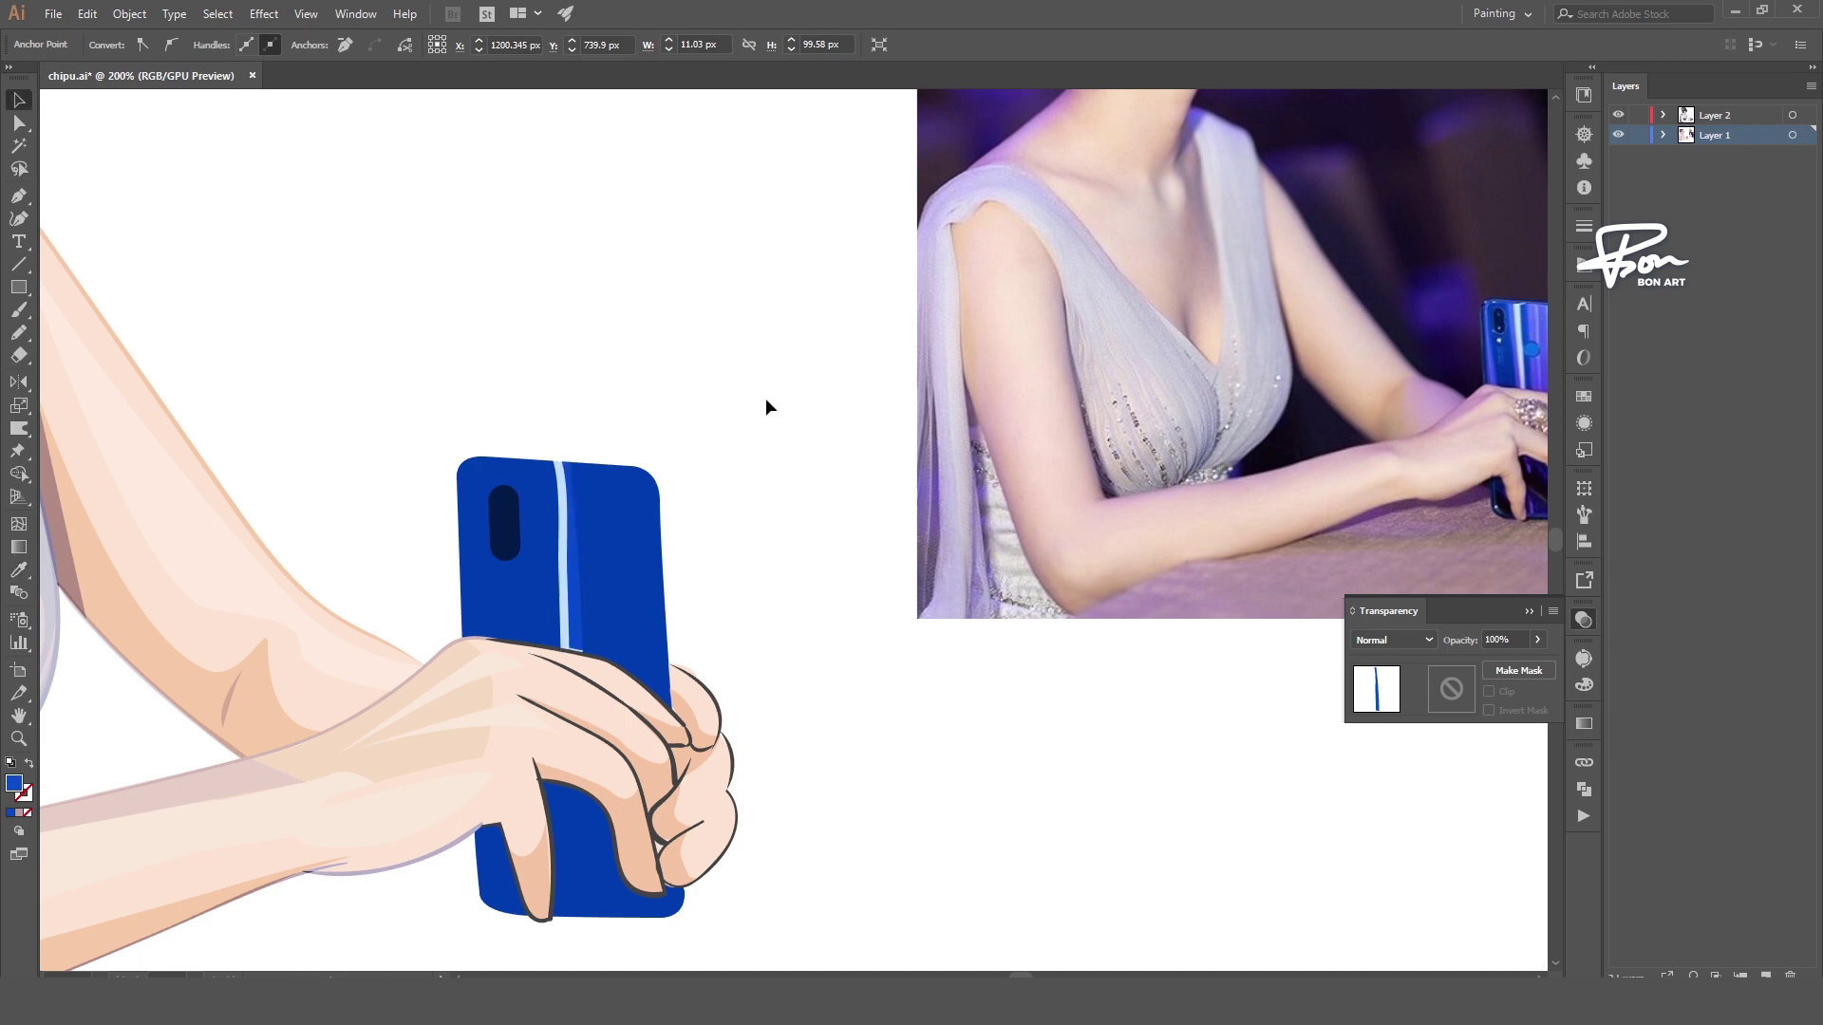
{"action": "key", "text": "a"}
{"action": "key", "text": "ctrl+plus"}
{"action": "left_click", "coordinate": [761, 524]}
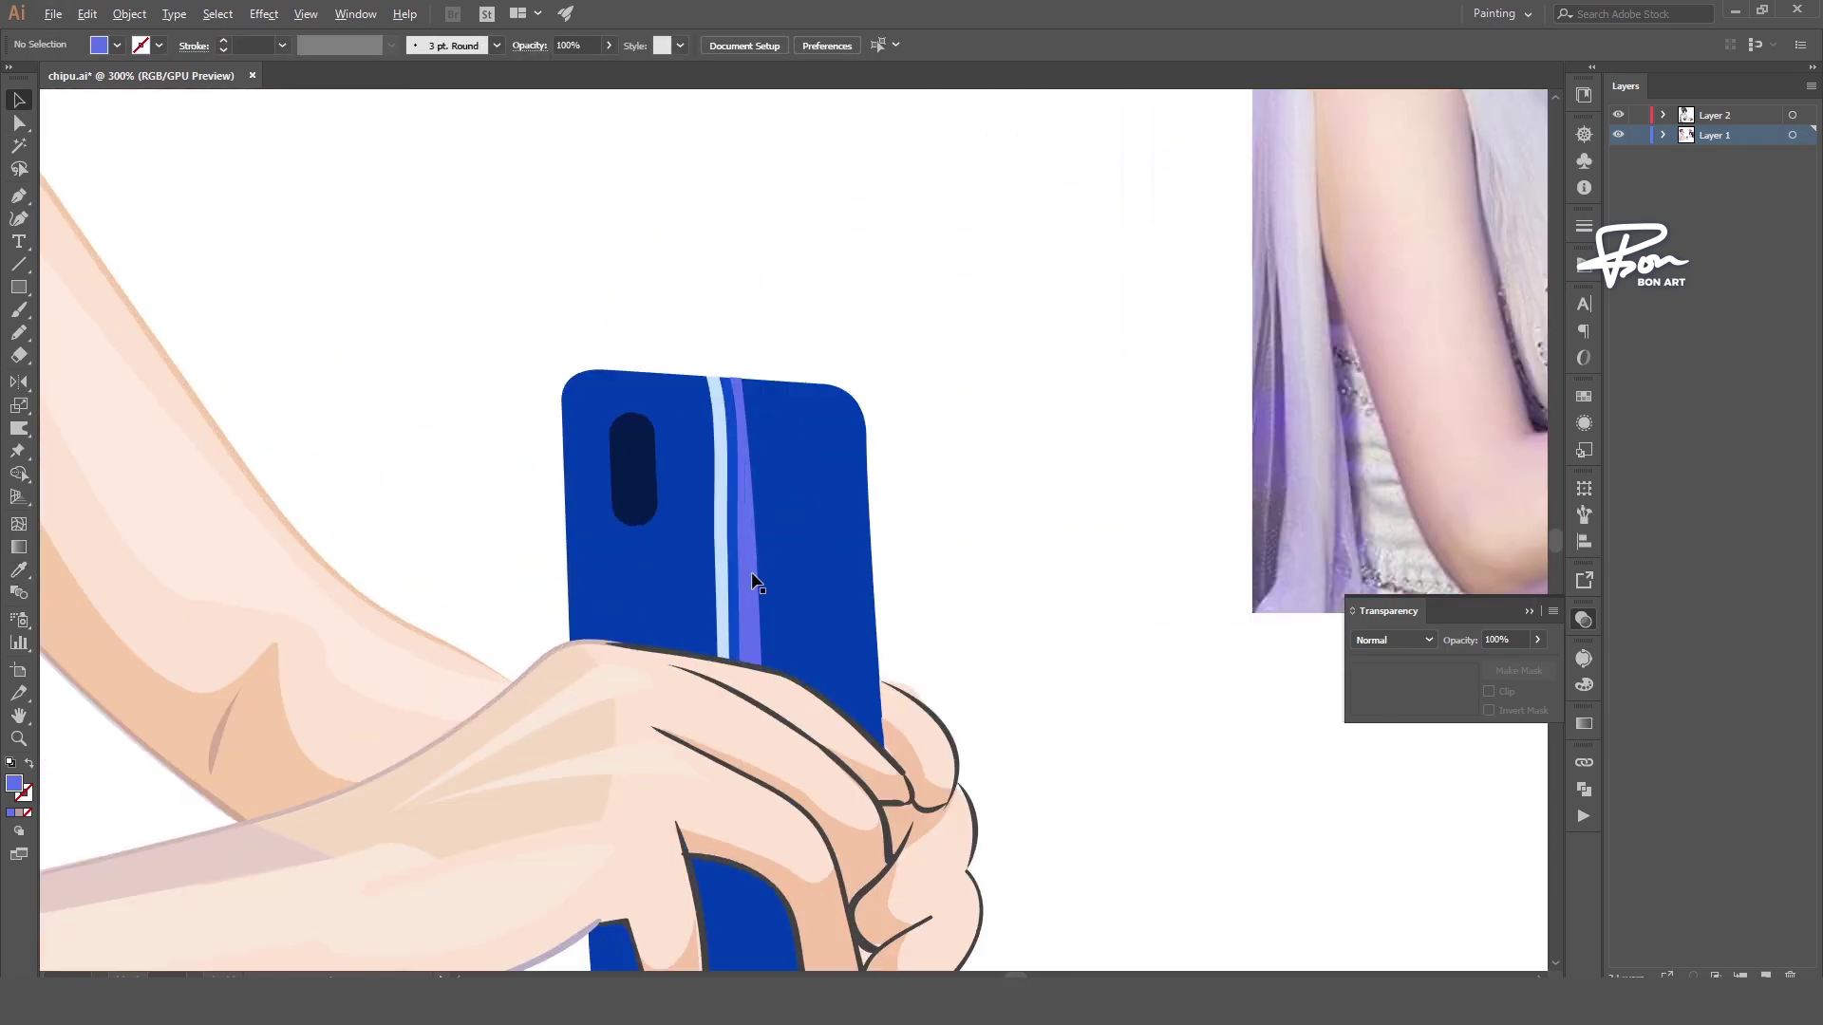
{"action": "left_click", "coordinate": [753, 581]}
{"action": "key", "text": "shift+e"}
{"action": "left_click_drag", "start_coordinate": [750, 655], "coordinate": [790, 381]}
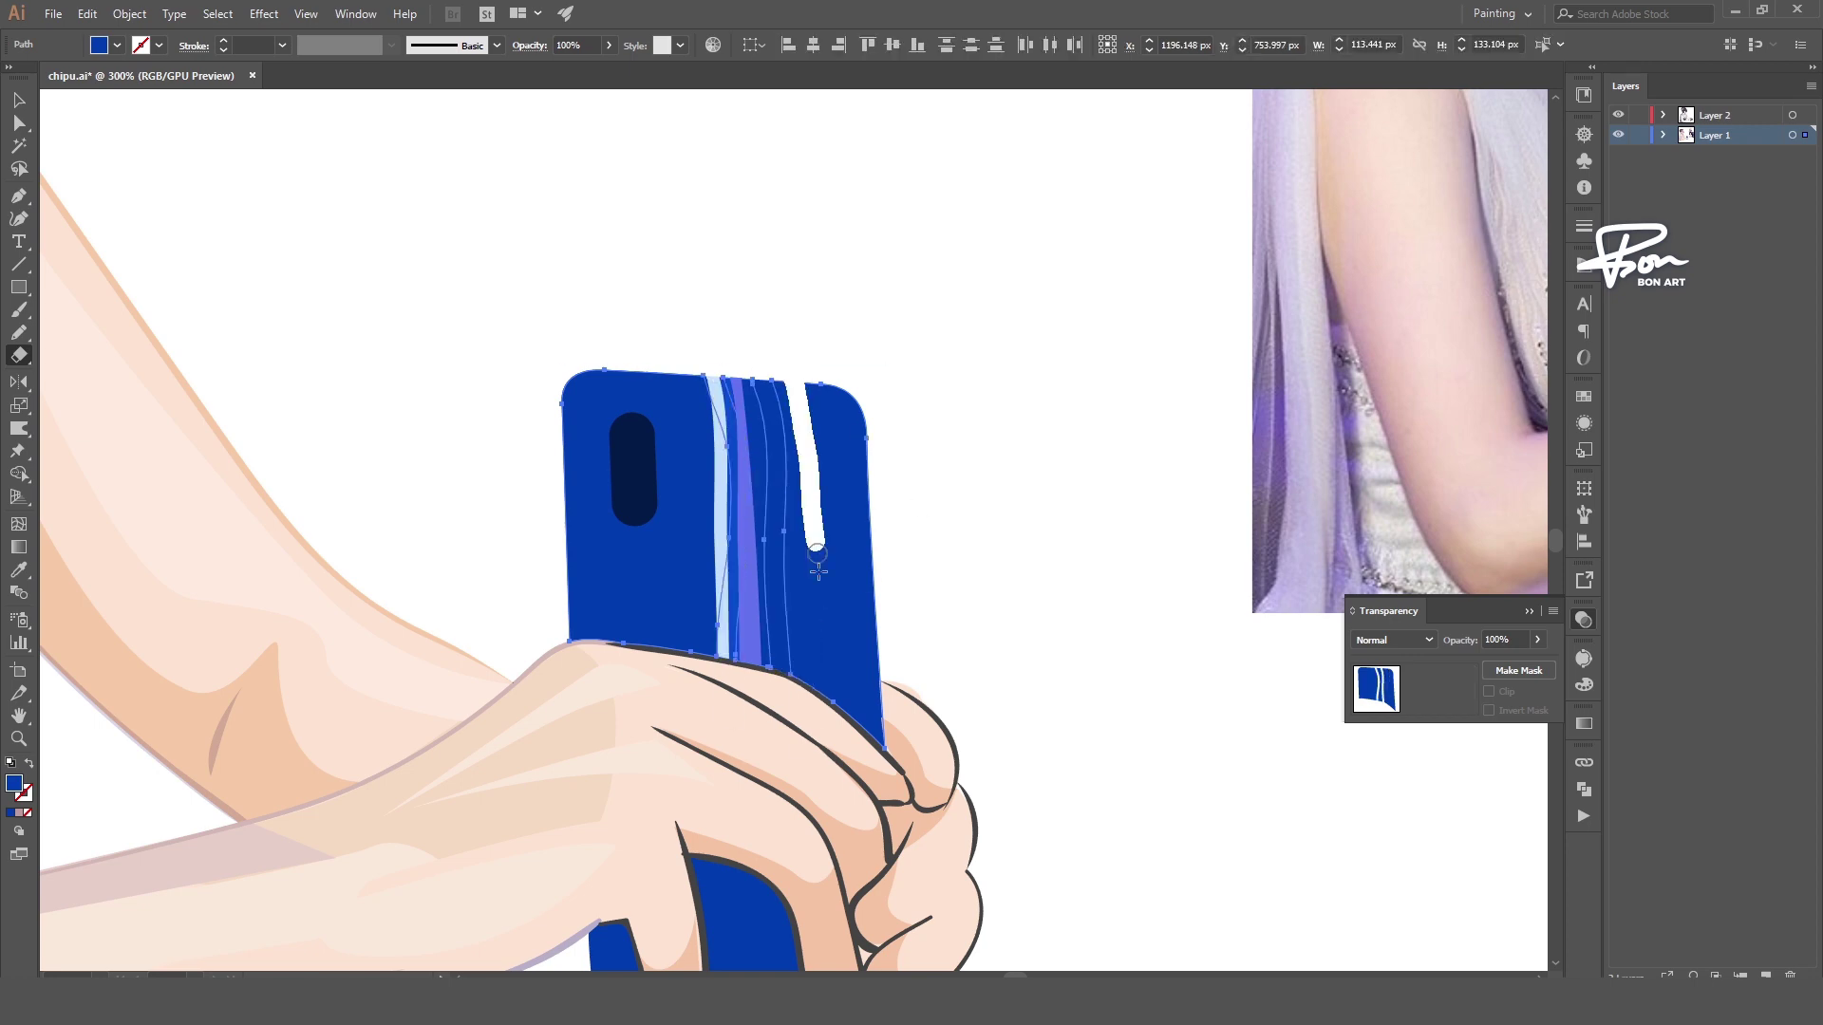
{"action": "left_click_drag", "start_coordinate": [818, 570], "coordinate": [819, 571]}
- Colour the new stripe piece with the phone blue sampled from the reference photo
{"action": "left_click", "coordinate": [768, 520], "text": "ctrl"}
{"action": "key", "text": "i"}
{"action": "key", "text": "ctrl+minus"}
{"action": "scroll", "coordinate": [1408, 342], "scroll_direction": "right", "scroll_amount": 3}
{"action": "left_click", "coordinate": [1408, 342]}
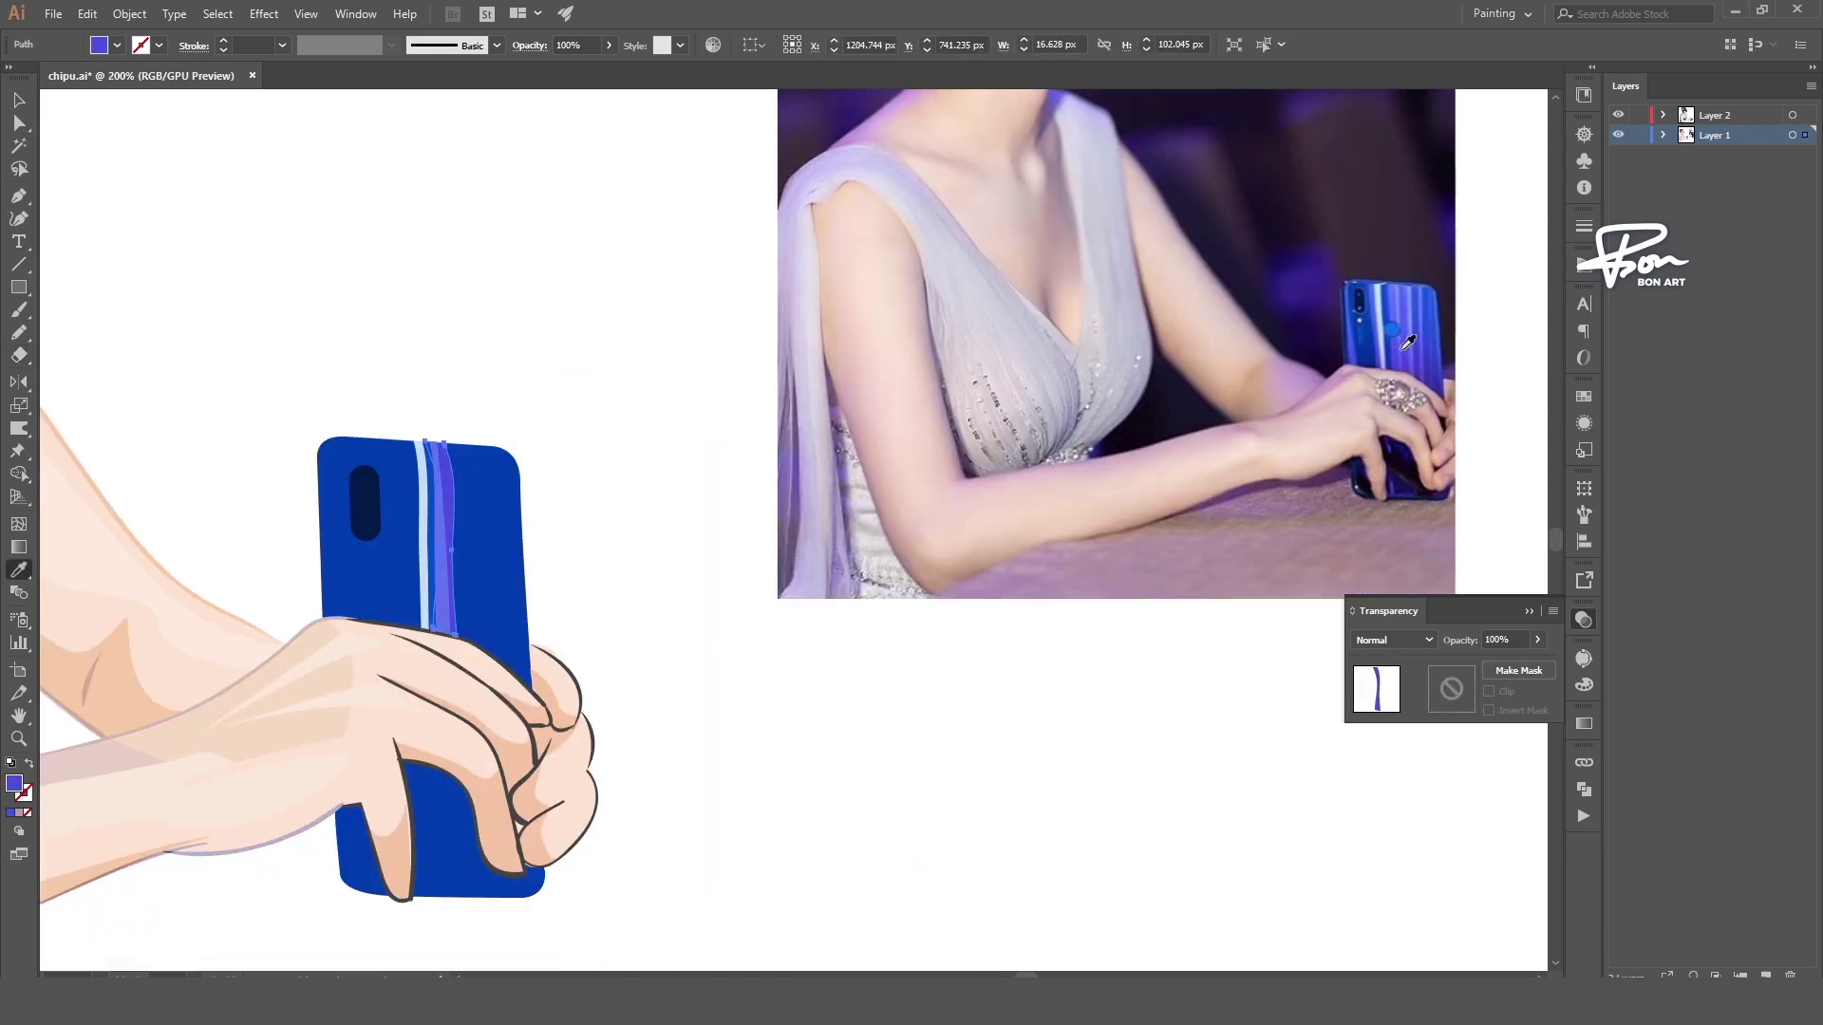
{"action": "scroll", "coordinate": [610, 476], "scroll_direction": "down", "scroll_amount": 3}
{"action": "scroll", "coordinate": [696, 630], "scroll_direction": "up", "scroll_amount": 3}
{"action": "key", "text": "ctrl+shift+a"}
{"action": "scroll", "coordinate": [786, 480], "scroll_direction": "down", "scroll_amount": 1}
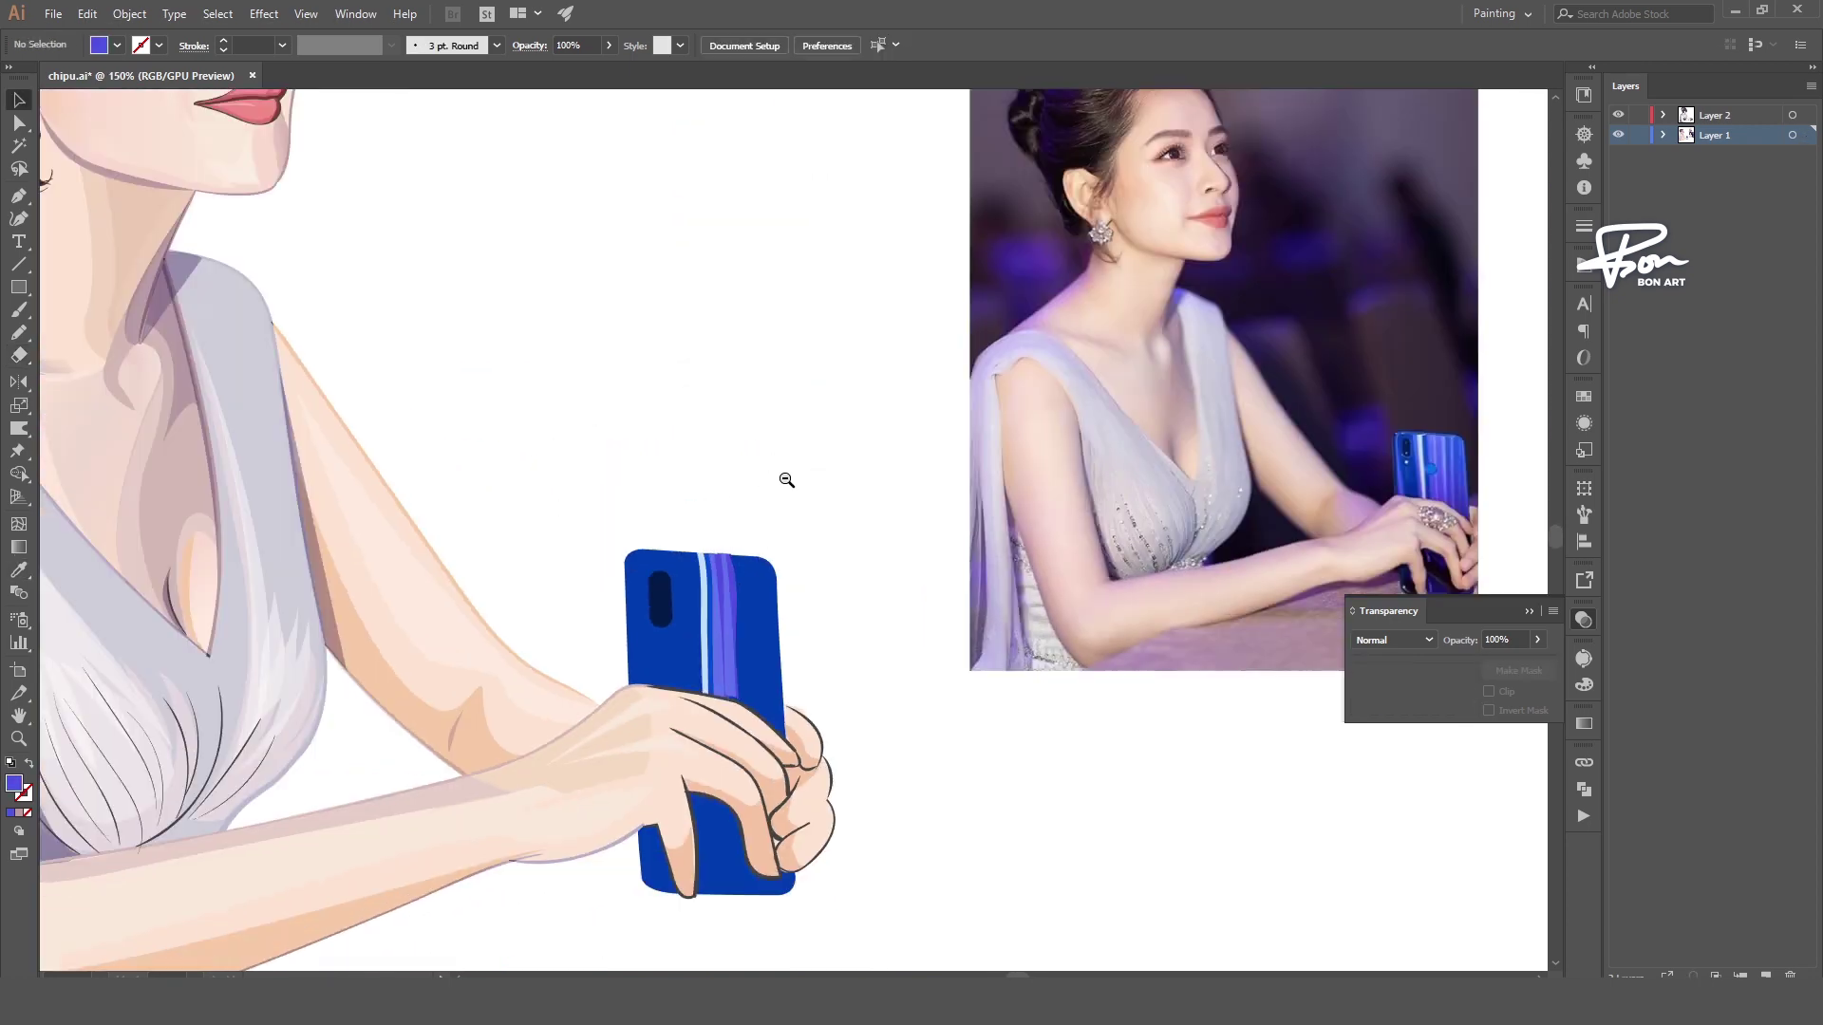
{"action": "scroll", "coordinate": [786, 480], "scroll_direction": "up", "scroll_amount": 2}
{"action": "scroll", "coordinate": [732, 541], "scroll_direction": "up", "scroll_amount": 2}
- Give the right-hand phone stripe the phone's dark blue fill
{"action": "key", "text": "a"}
{"action": "left_click", "coordinate": [621, 731]}
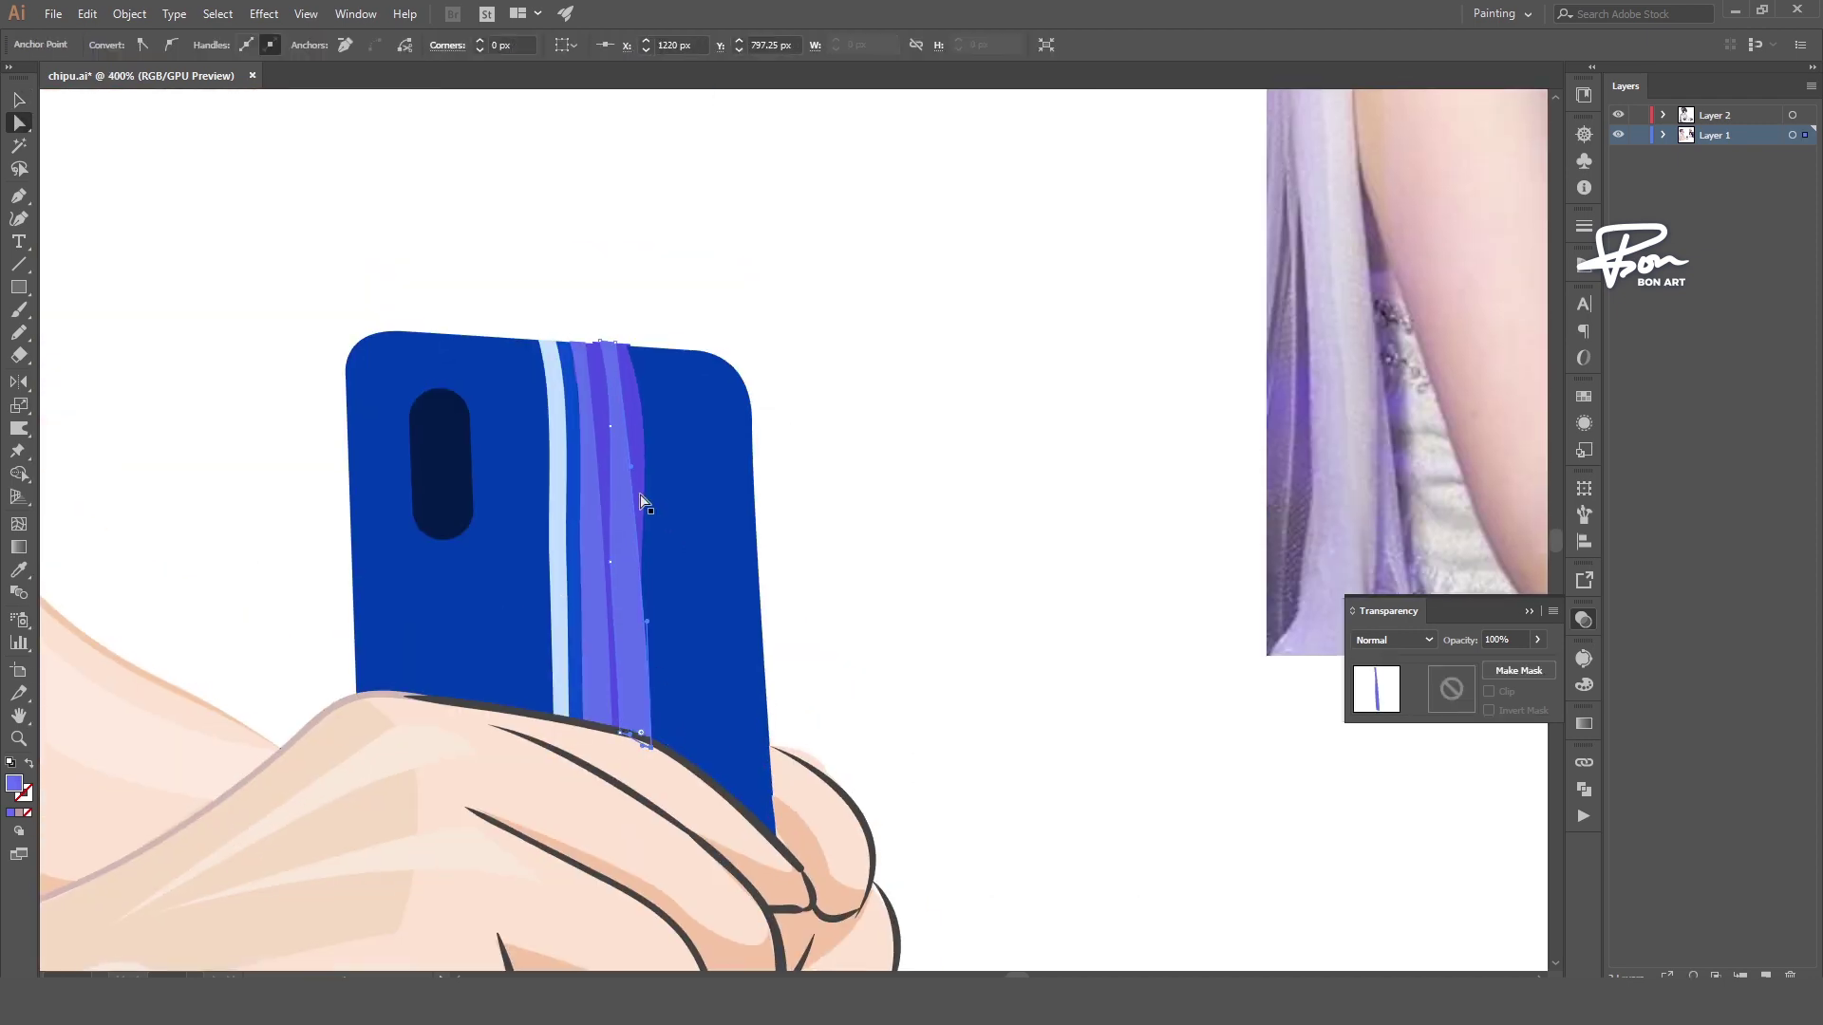
{"action": "left_click", "coordinate": [663, 602]}
{"action": "key", "text": "i"}
{"action": "left_click", "coordinate": [546, 537]}
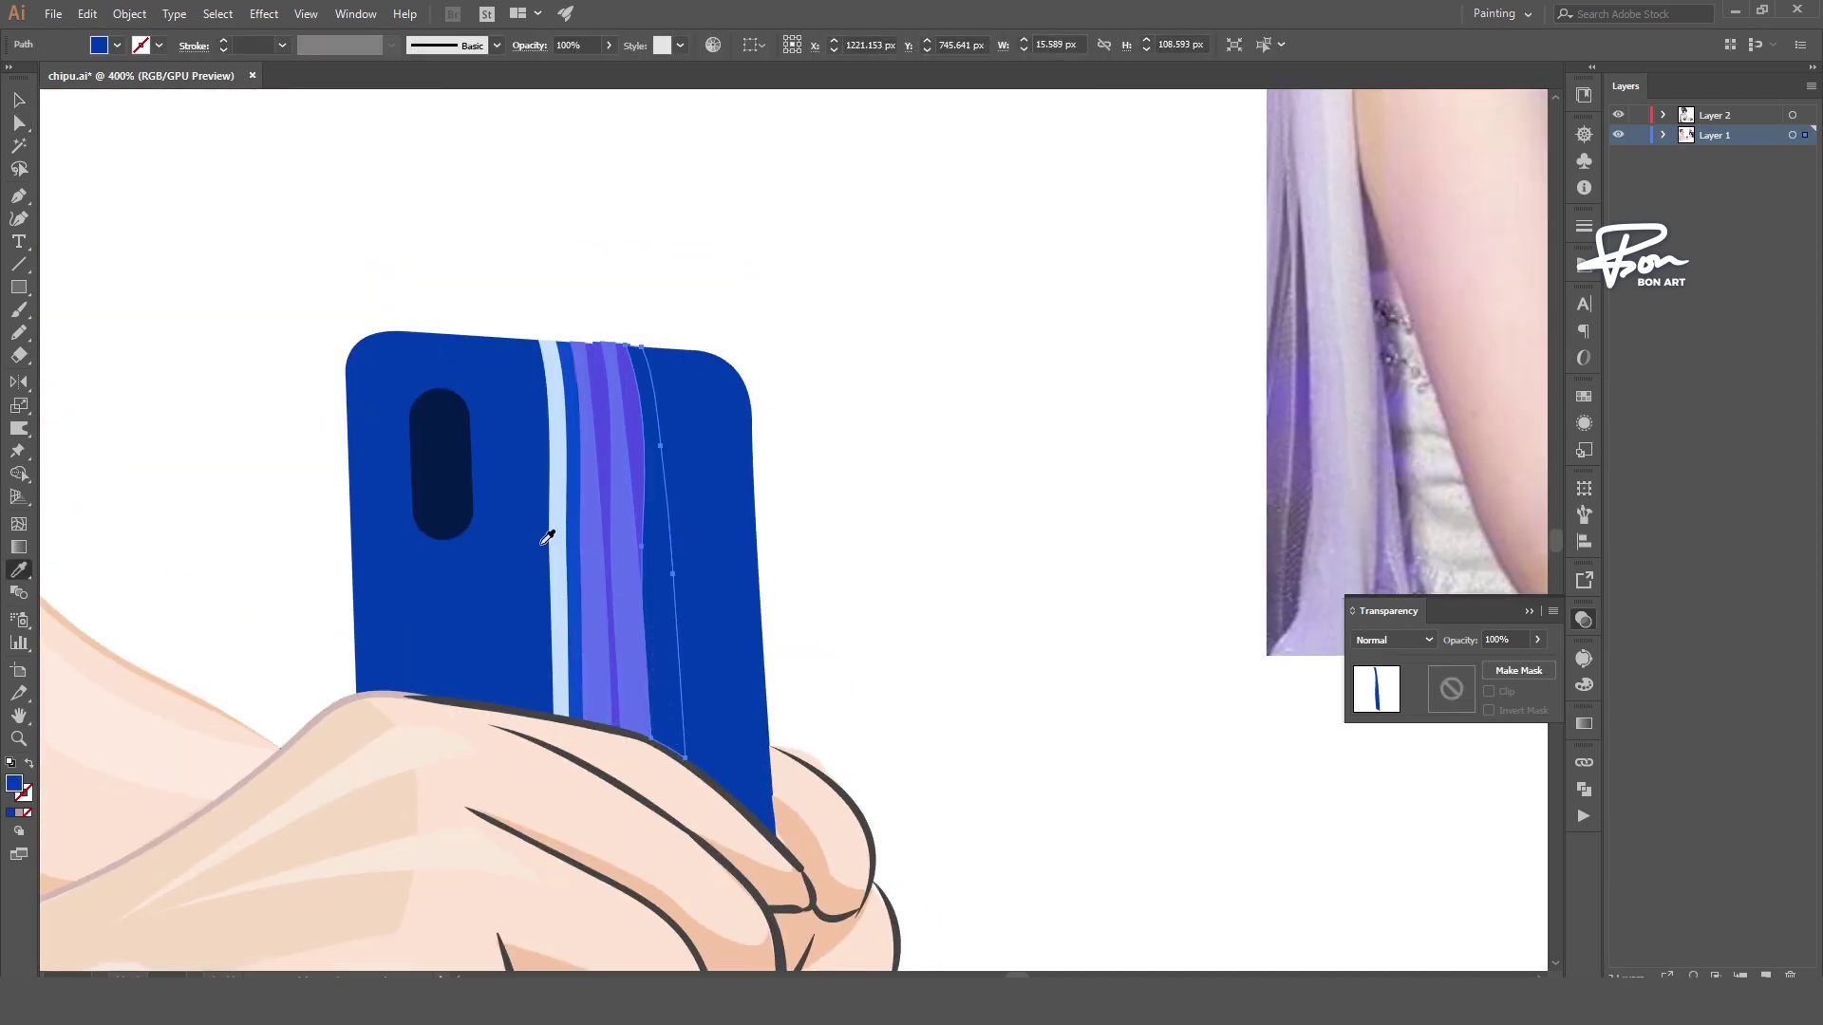
{"action": "key", "text": "v"}
- Split the phone's stripe shapes apart with the Shape Builder
{"action": "scroll", "coordinate": [665, 541], "scroll_direction": "down", "scroll_amount": 4}
{"action": "key", "text": "ctrl+shift+a"}
{"action": "scroll", "coordinate": [395, 651], "scroll_direction": "up", "scroll_amount": 1}
{"action": "scroll", "coordinate": [431, 497], "scroll_direction": "down", "scroll_amount": 1}
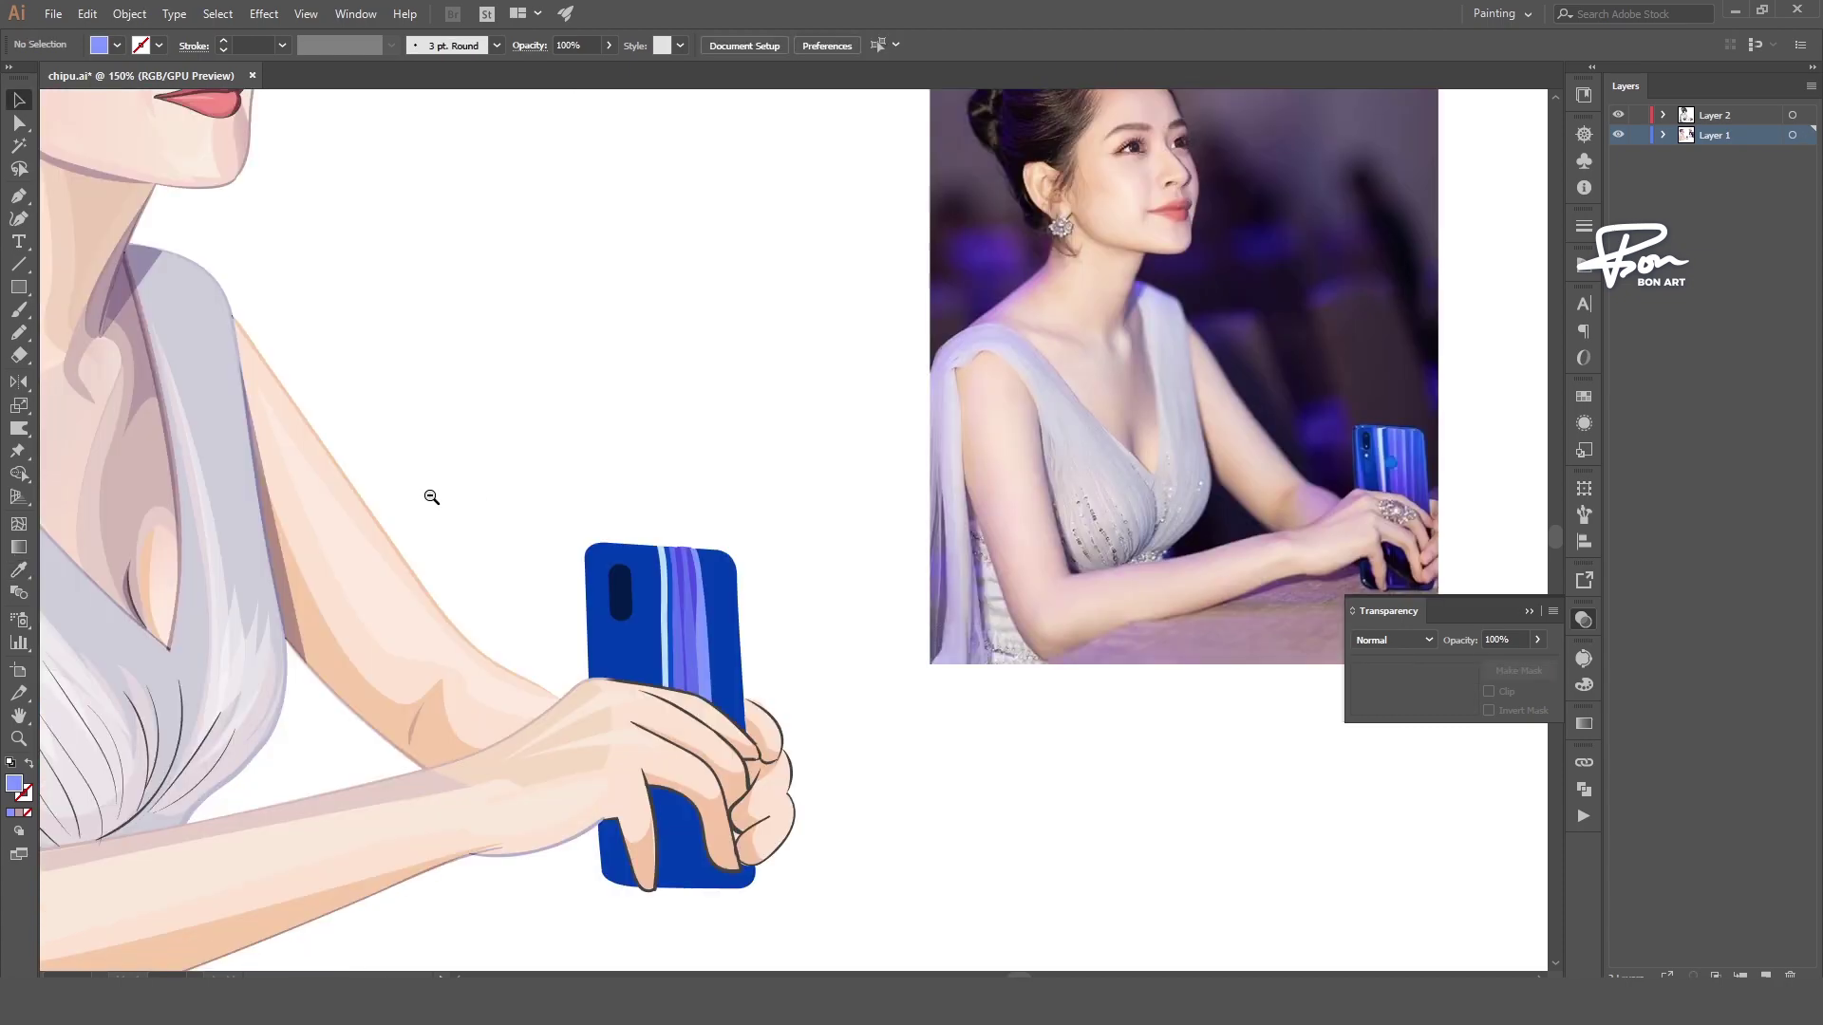
{"action": "scroll", "coordinate": [431, 497], "scroll_direction": "down", "scroll_amount": 1}
{"action": "scroll", "coordinate": [757, 618], "scroll_direction": "up", "scroll_amount": 3}
{"action": "left_click", "coordinate": [826, 422]}
{"action": "scroll", "coordinate": [799, 497], "scroll_direction": "up", "scroll_amount": 2}
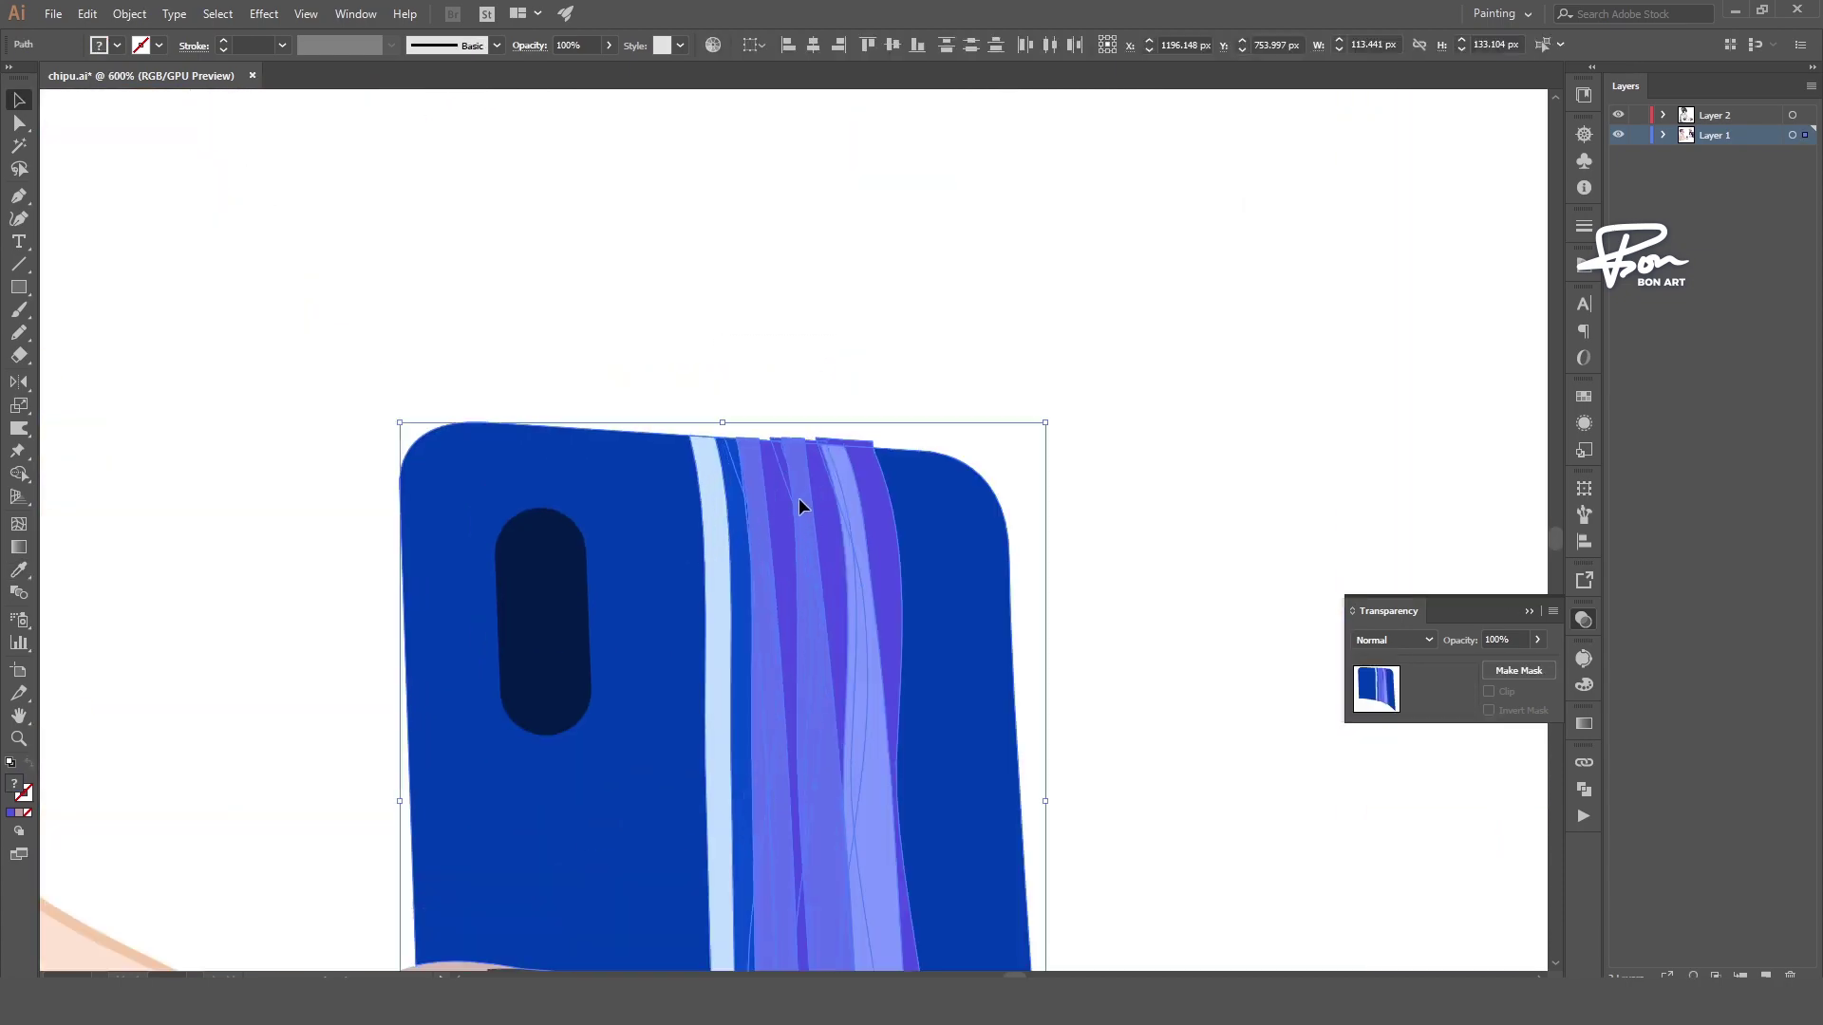
{"action": "key", "text": "shift+m"}
{"action": "scroll", "coordinate": [986, 501], "scroll_direction": "up", "scroll_amount": 4}
{"action": "key", "text": "v"}
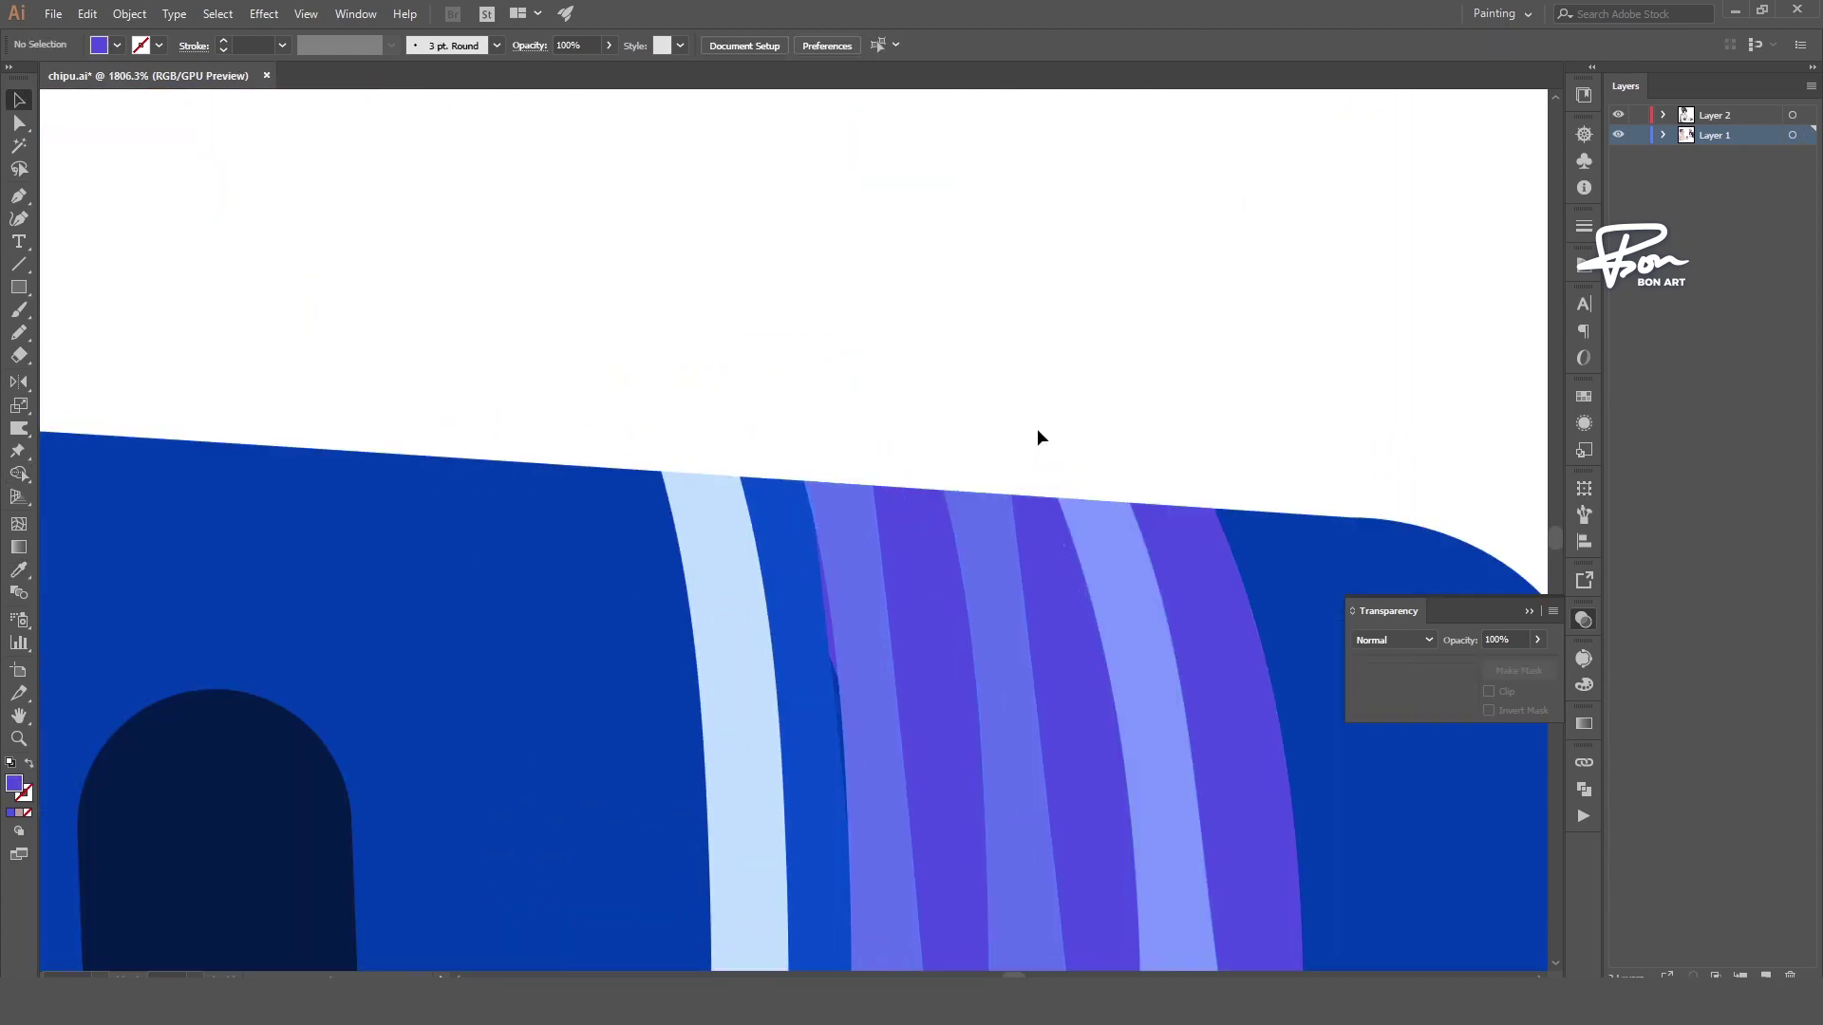
{"action": "key", "text": "ctrl+1"}
- Eyedropper the striped blue and a brighter blue onto the small pieces at the phone's bottom
{"action": "left_click", "coordinate": [793, 769]}
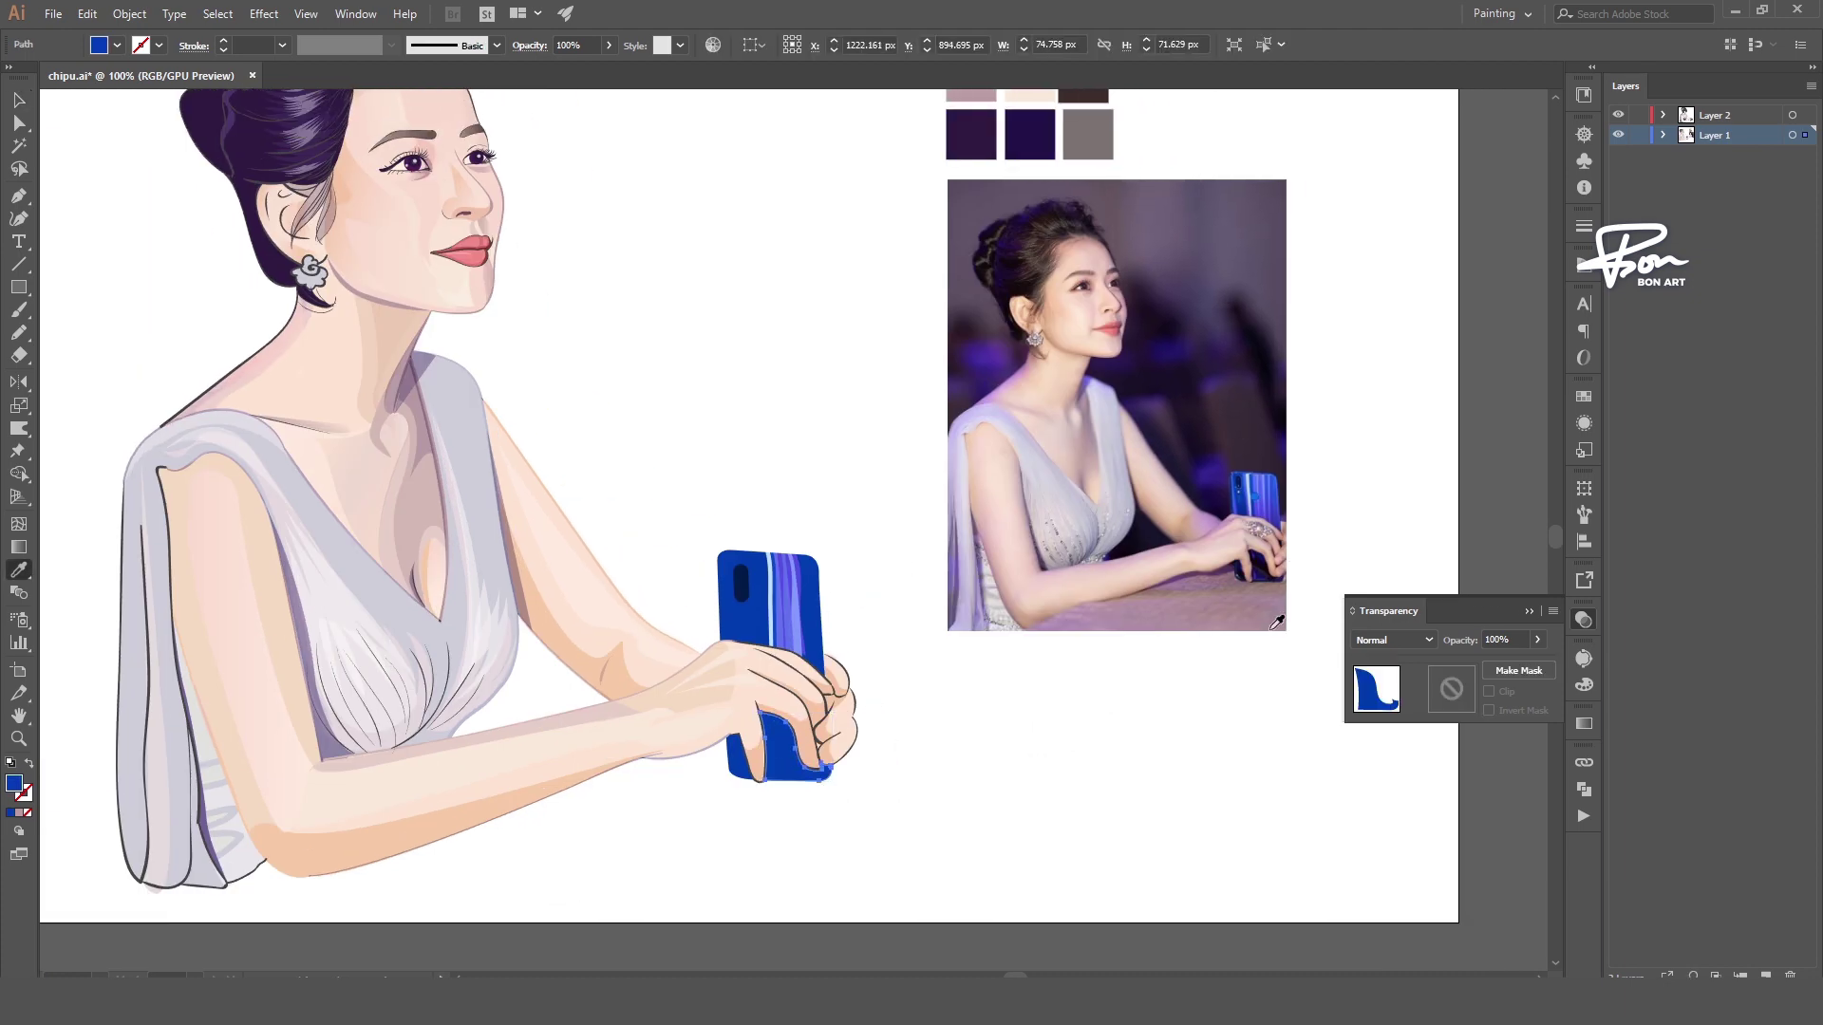
{"action": "left_click", "coordinate": [765, 726]}
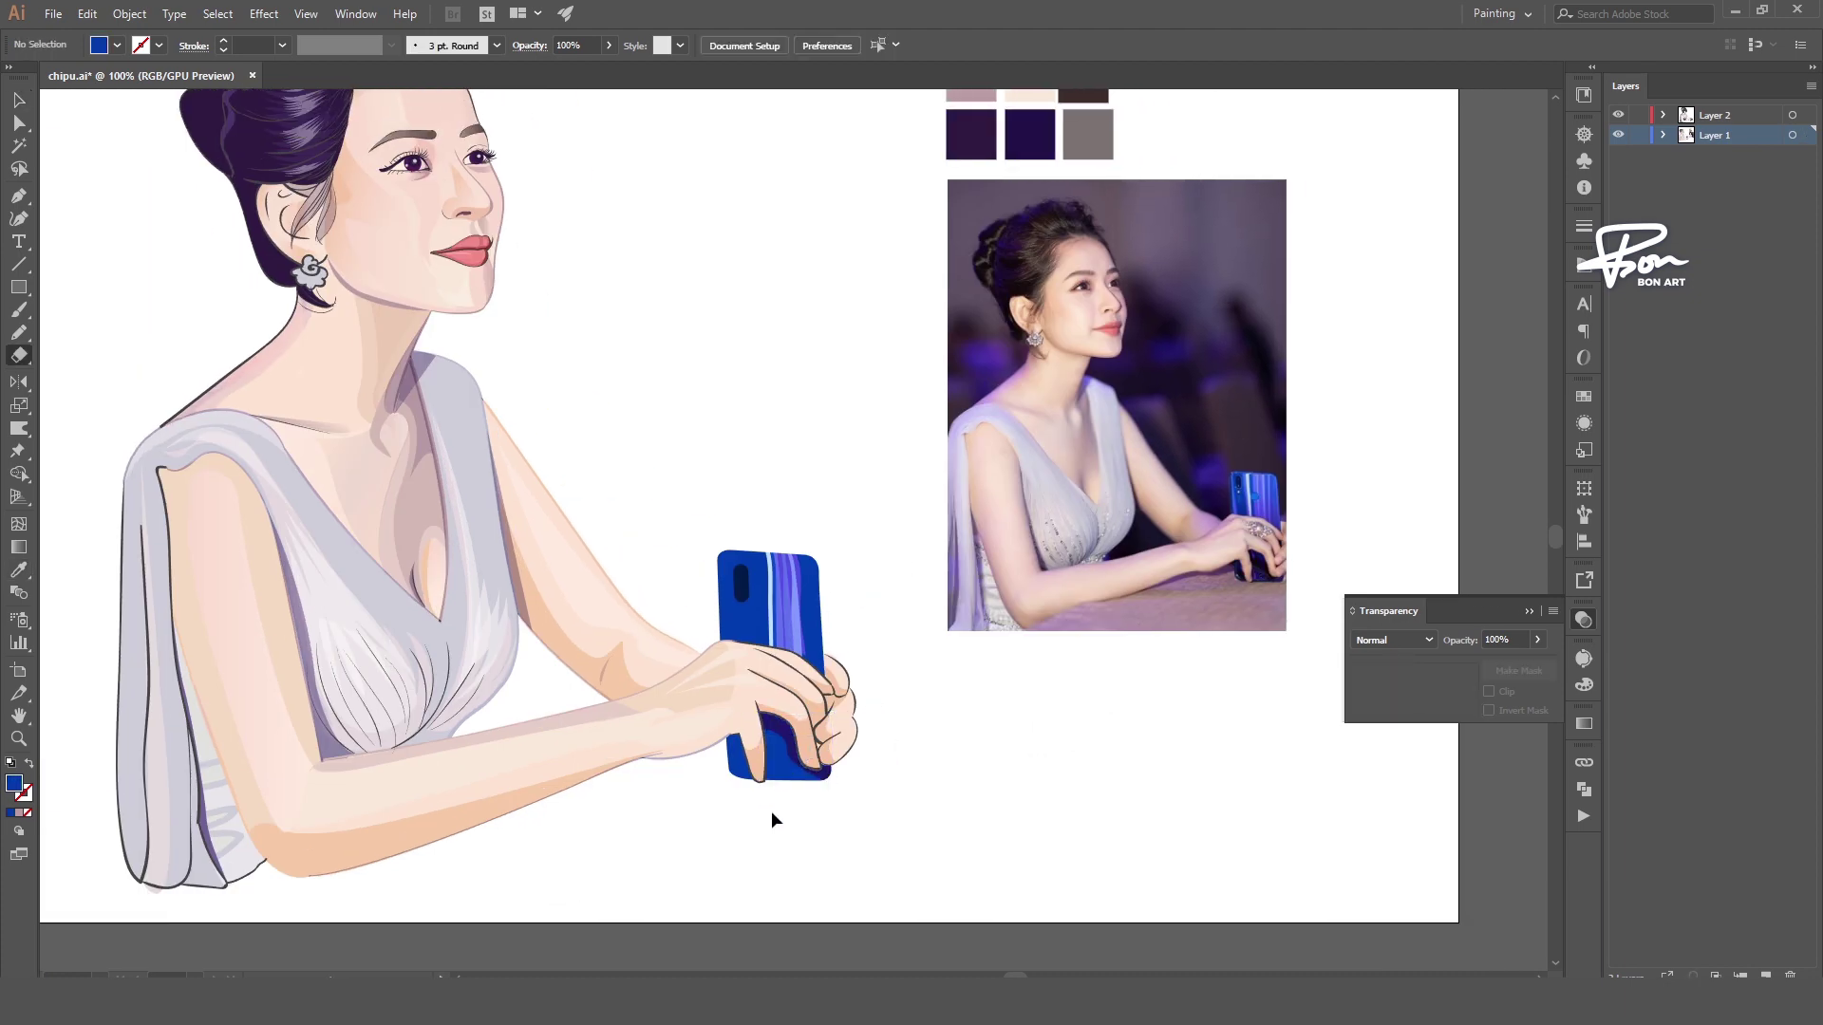
{"action": "left_click", "coordinate": [746, 764], "text": "ctrl"}
{"action": "key", "text": "i"}
{"action": "left_click", "coordinate": [792, 737]}
{"action": "key", "text": "shift+e"}
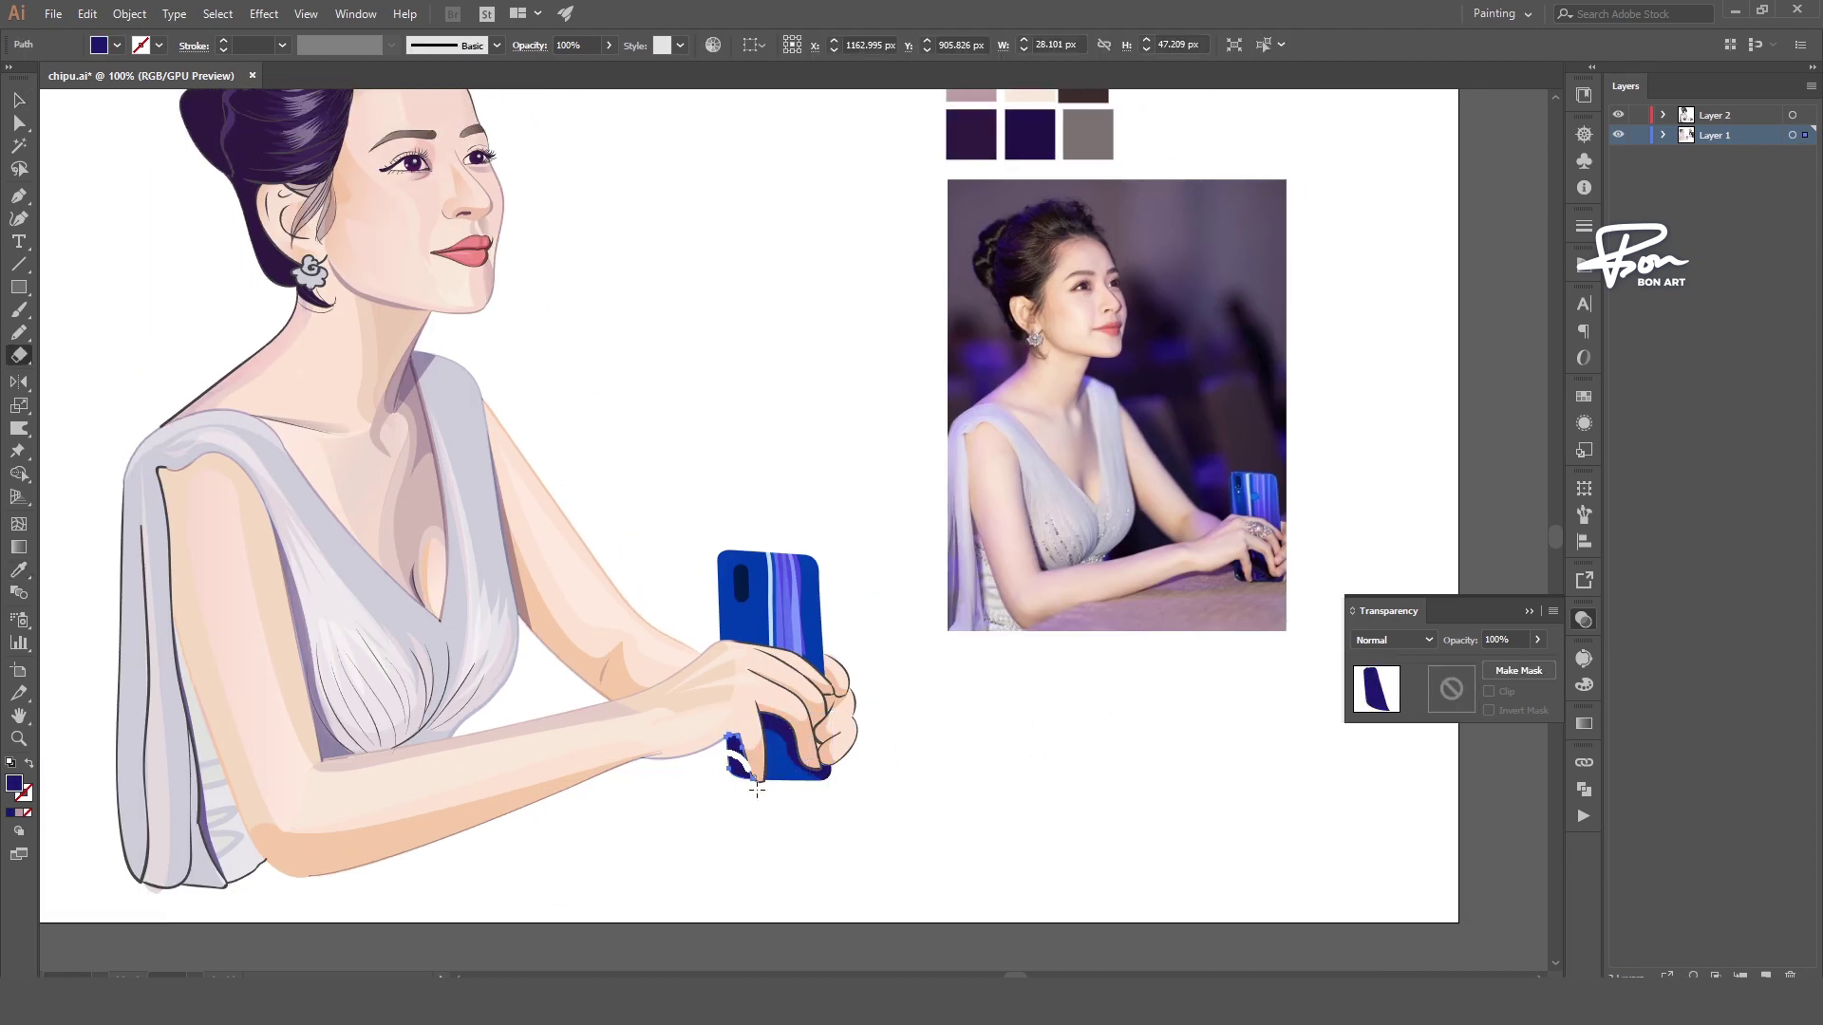
{"action": "key", "text": "ctrl+shift+a"}
{"action": "scroll", "coordinate": [802, 826], "scroll_direction": "down", "scroll_amount": 1, "text": "alt"}
- Draw a large indigo leaf outline left of the figure with the Pen
{"action": "left_click_drag", "start_coordinate": [684, 788], "coordinate": [715, 784]}
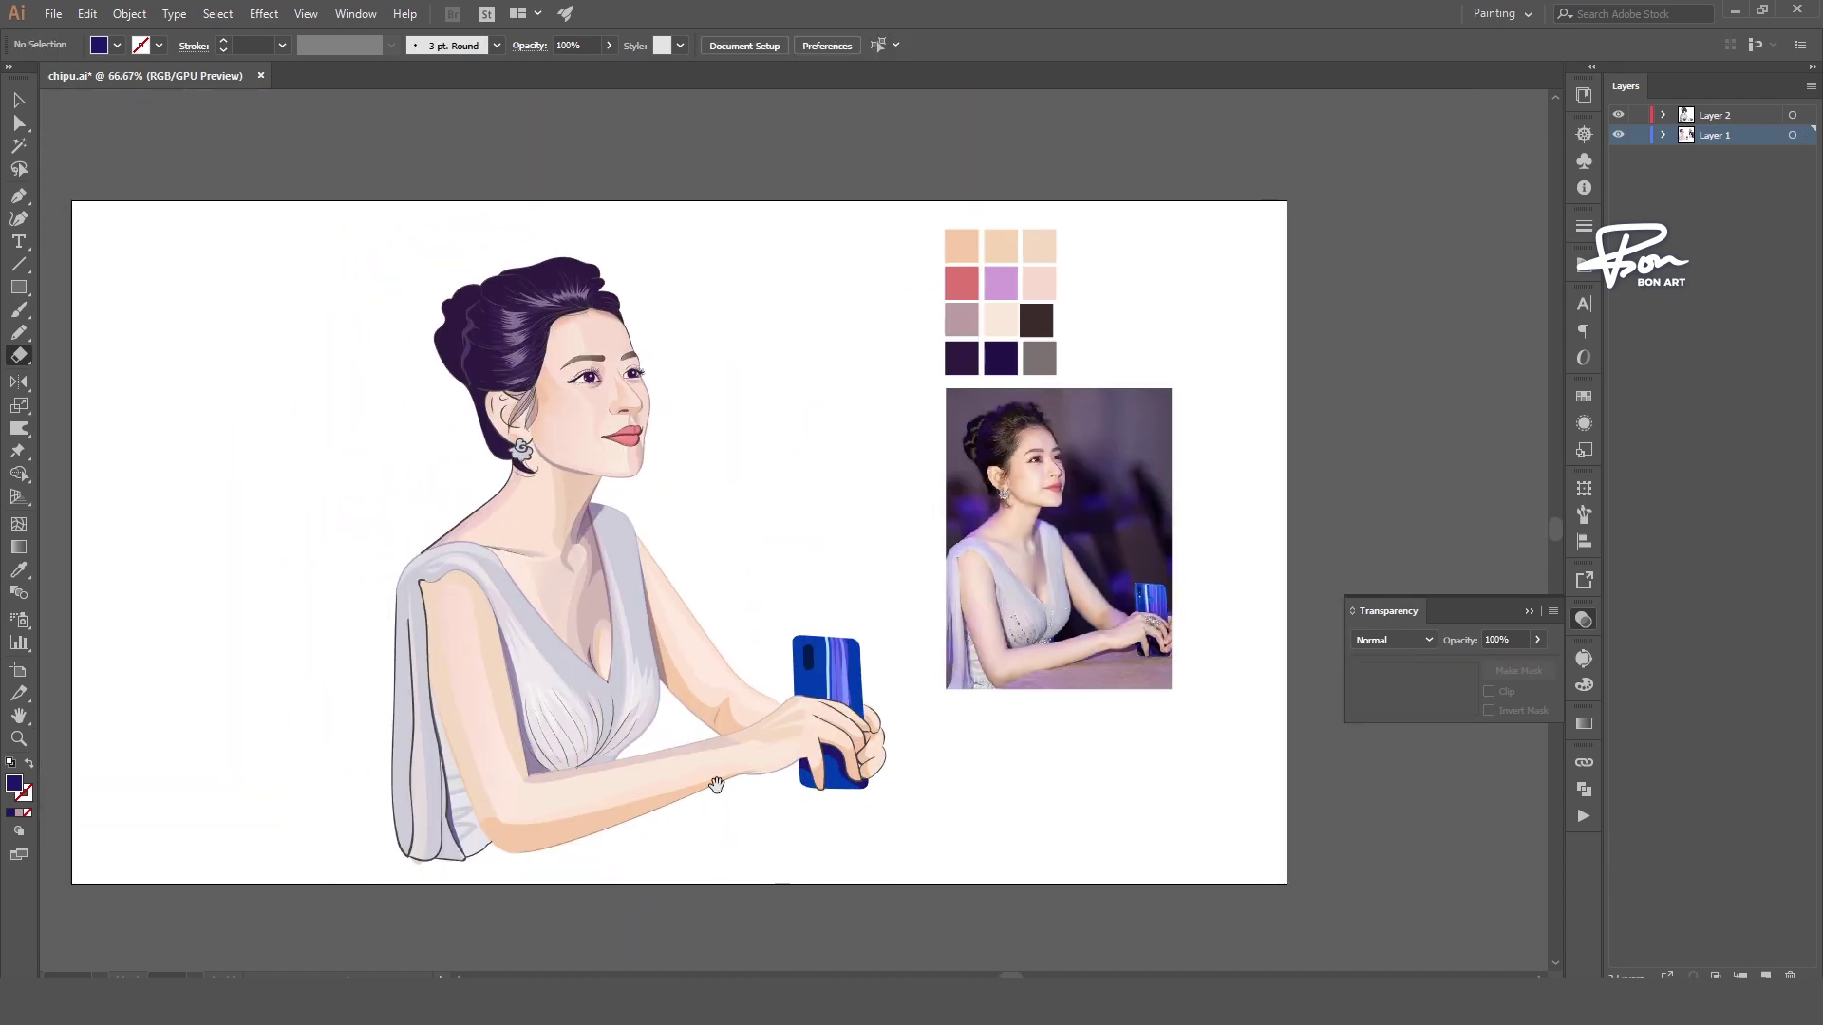
{"action": "left_click", "coordinate": [356, 814]}
{"action": "left_click_drag", "start_coordinate": [311, 629], "coordinate": [318, 670]}
{"action": "left_click_drag", "start_coordinate": [272, 465], "coordinate": [249, 526]}
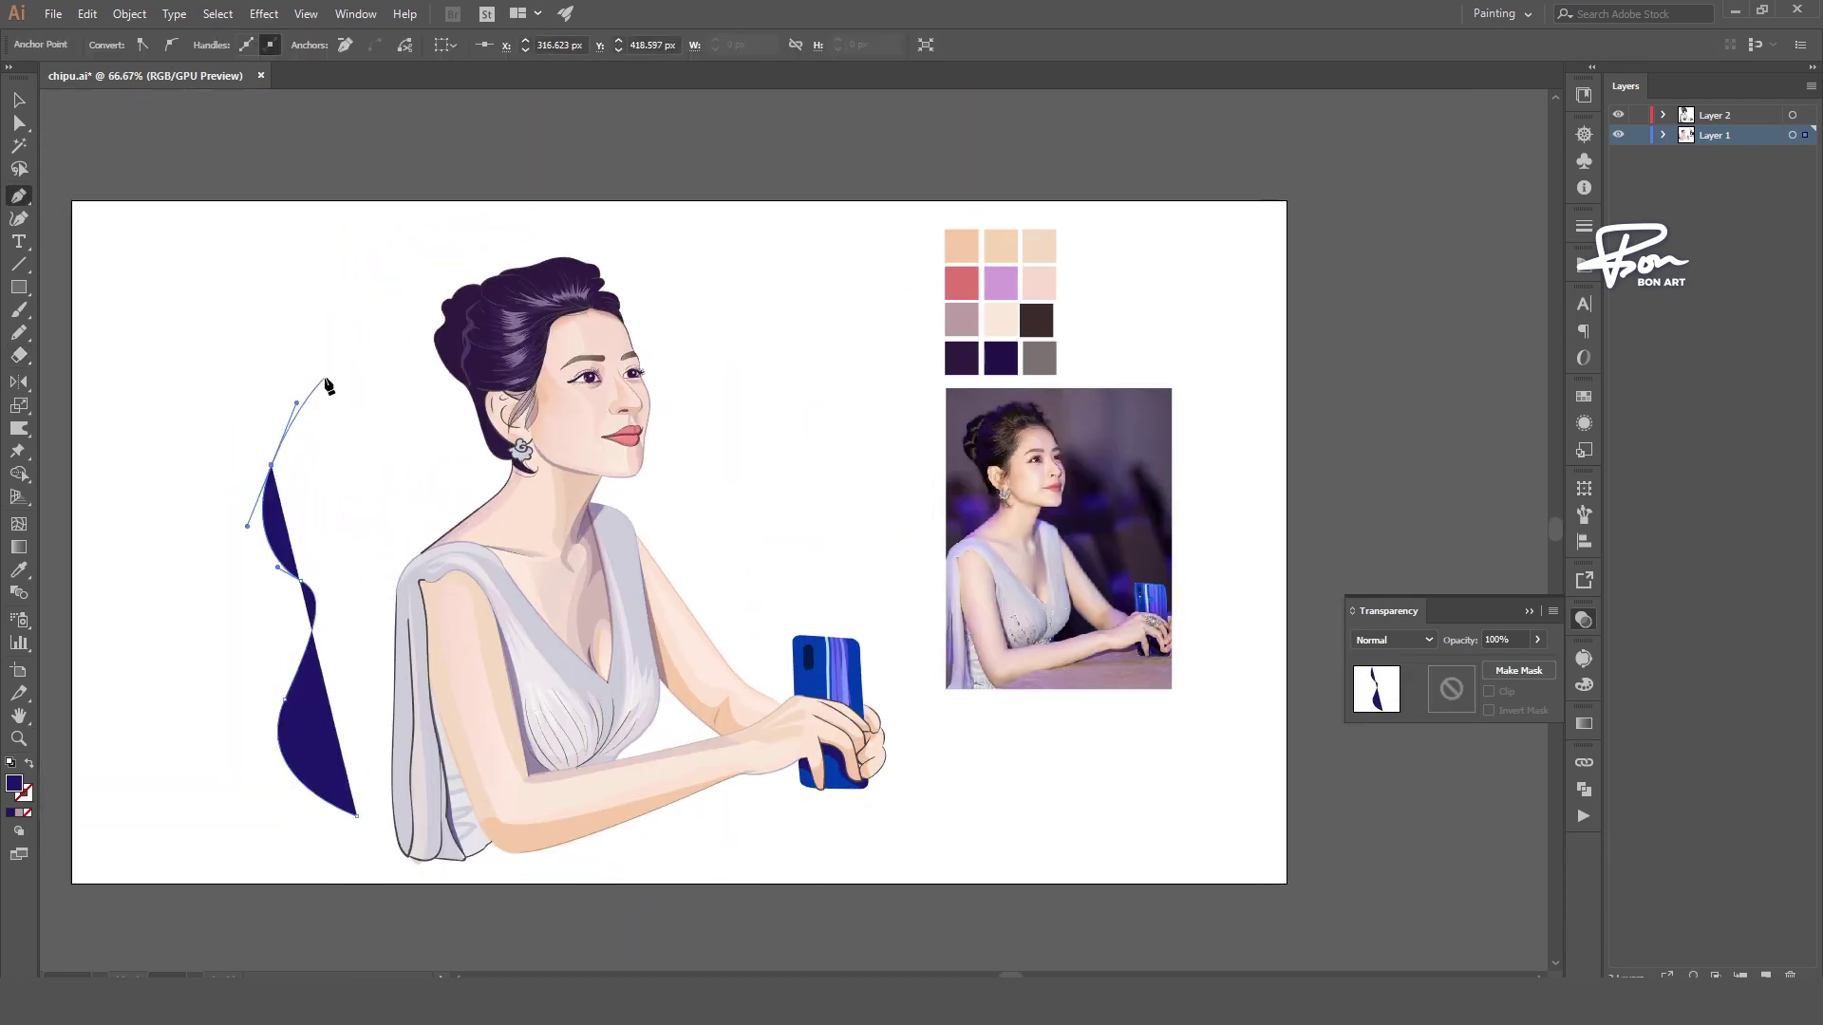
{"action": "left_click_drag", "start_coordinate": [376, 456], "coordinate": [375, 513]}
{"action": "left_click_drag", "start_coordinate": [313, 330], "coordinate": [323, 343]}
{"action": "left_click_drag", "start_coordinate": [367, 450], "coordinate": [419, 584]}
{"action": "mouse_move", "coordinate": [429, 746]}
{"action": "left_mouse_down"}
{"action": "mouse_move", "coordinate": [427, 784]}
{"action": "mouse_move", "coordinate": [349, 771]}
{"action": "left_mouse_up"}
{"action": "left_click", "coordinate": [416, 812]}
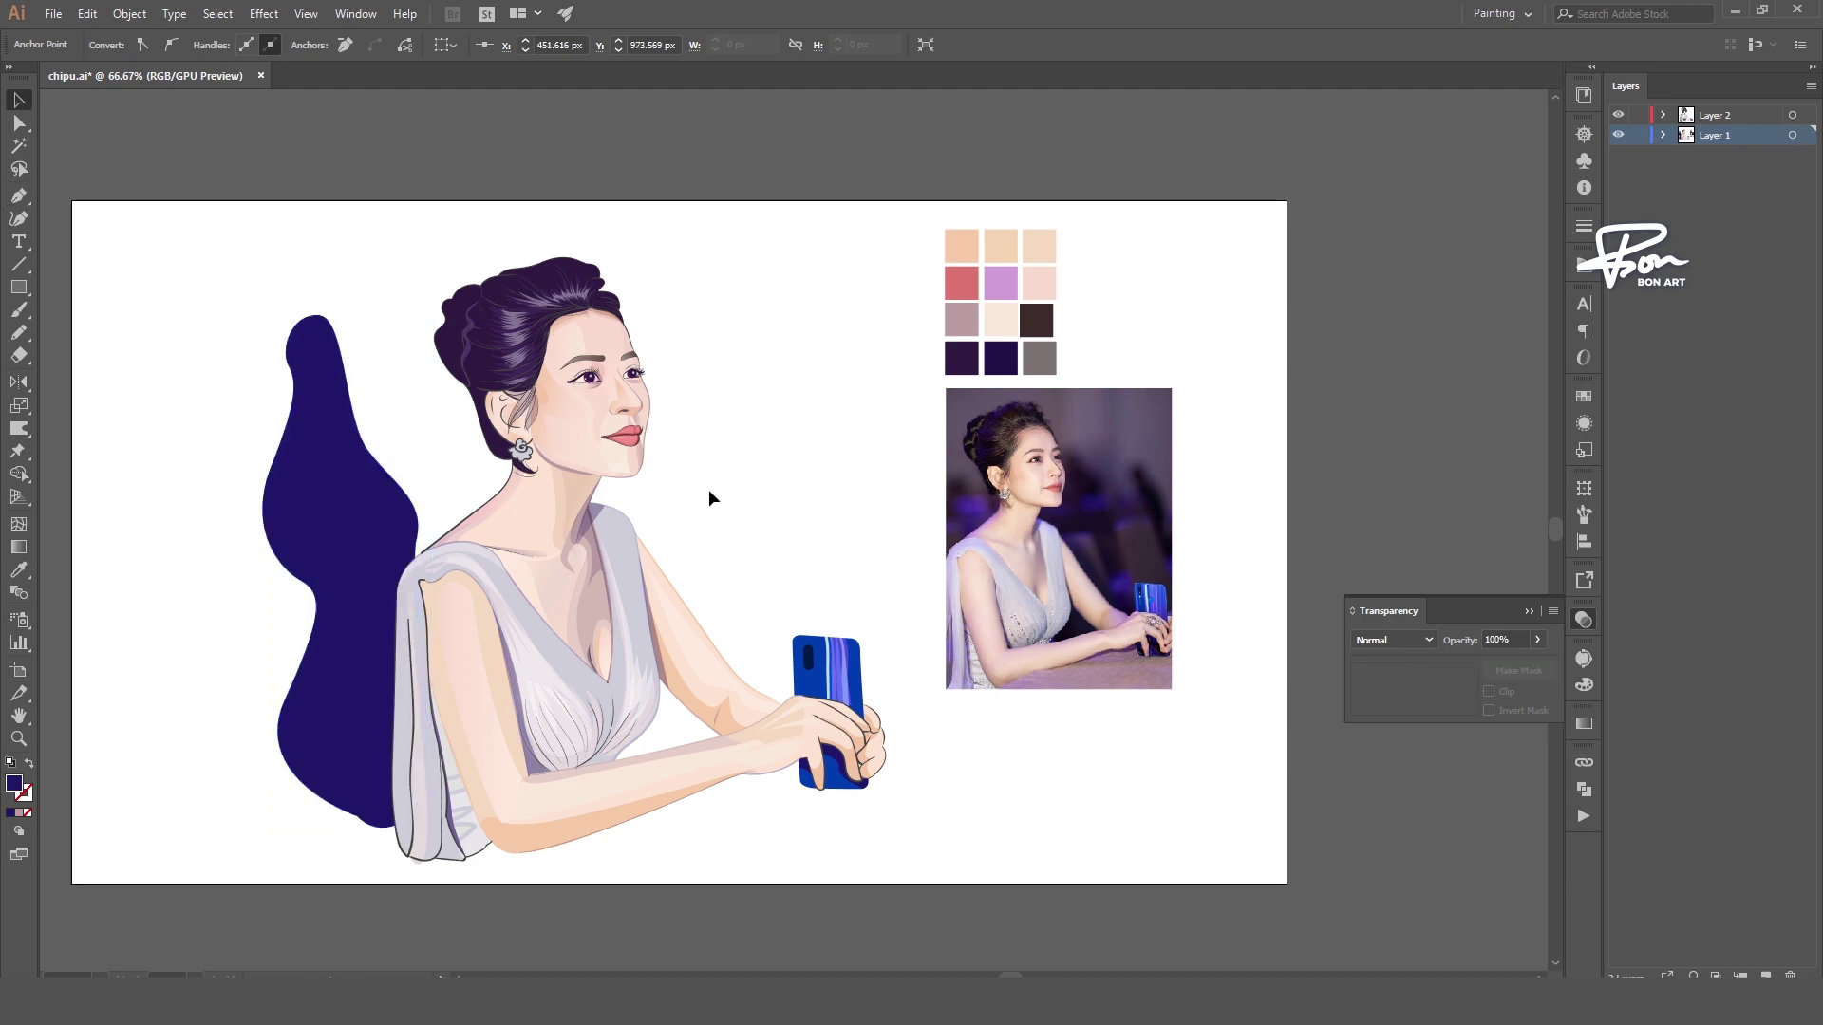
{"action": "key", "text": "ctrl+minus"}
- Draw a second indigo leaf freehand to the right of the neck
{"action": "key", "text": "ctrl+v"}
{"action": "left_click_drag", "start_coordinate": [570, 607], "coordinate": [769, 532]}
{"action": "key", "text": "Delete"}
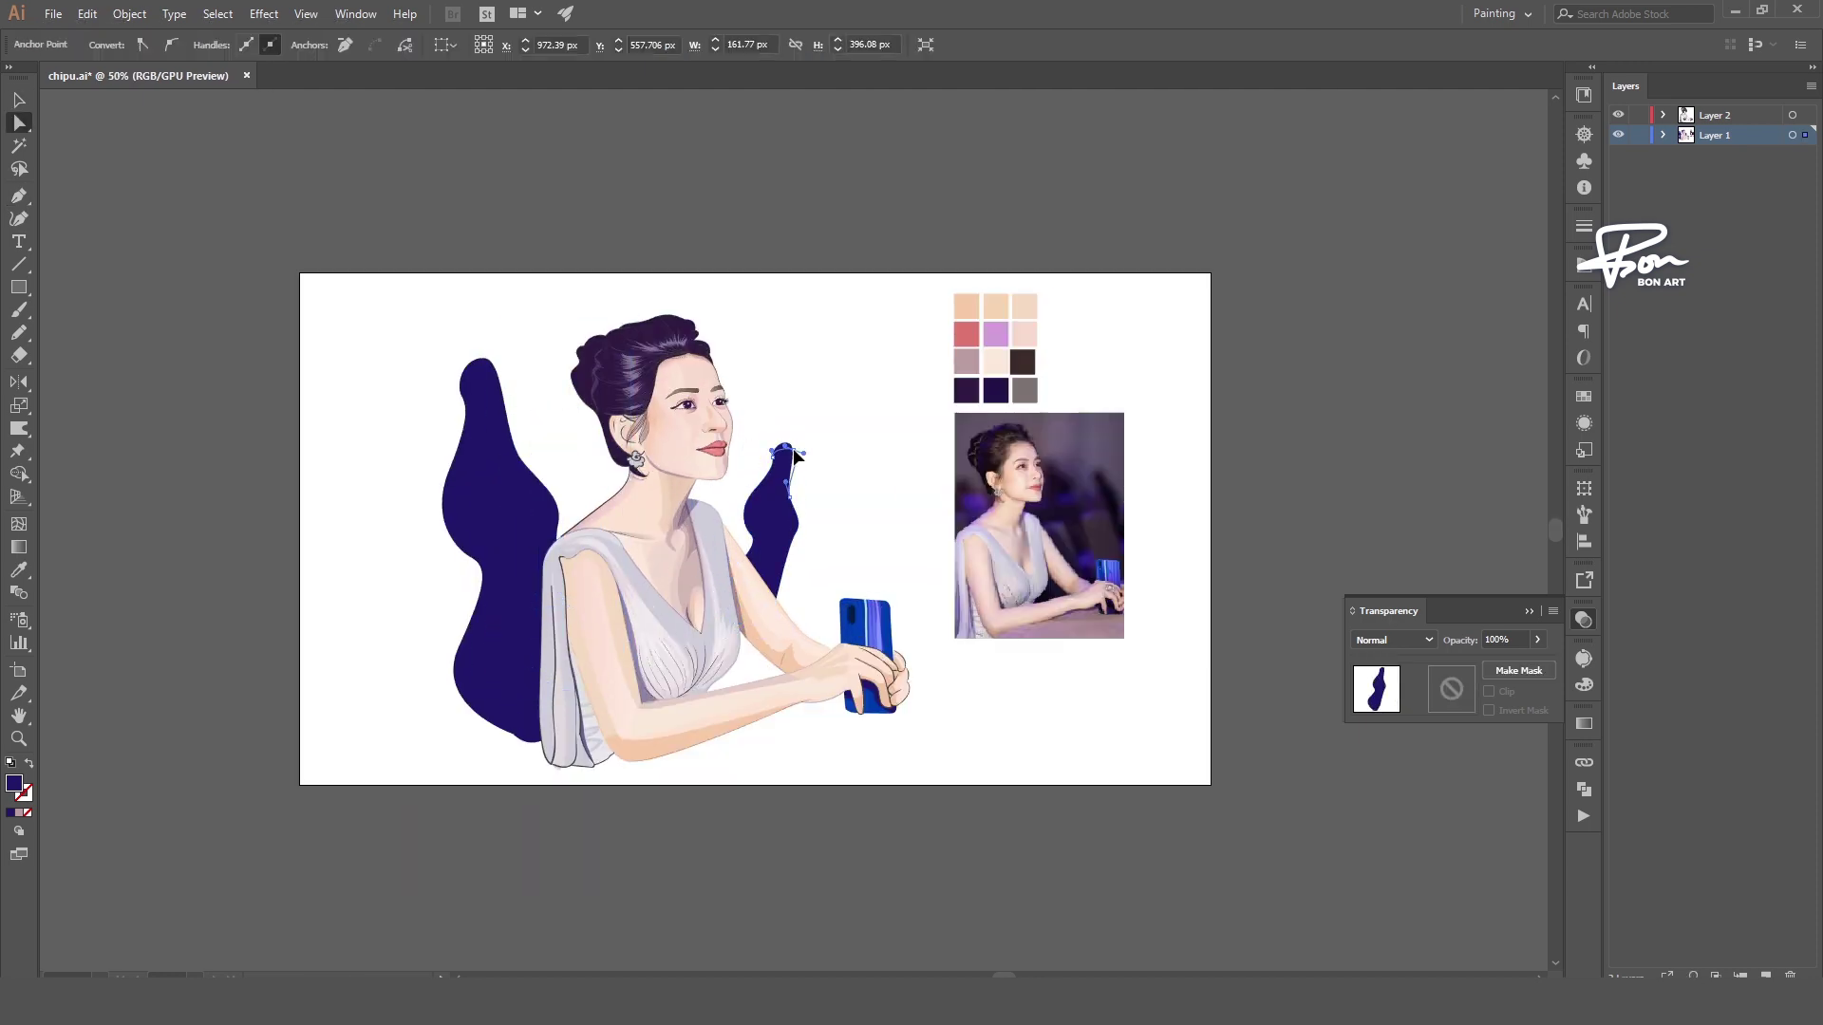
{"action": "key", "text": "ctrl+plus"}
{"action": "key", "text": "ctrl+plus"}
{"action": "key", "text": "n"}
{"action": "left_click_drag", "start_coordinate": [602, 613], "coordinate": [741, 294]}
{"action": "left_click_drag", "start_coordinate": [648, 655], "coordinate": [607, 617]}
{"action": "key", "text": "ctrl+minus"}
{"action": "key", "text": "ctrl+minus"}
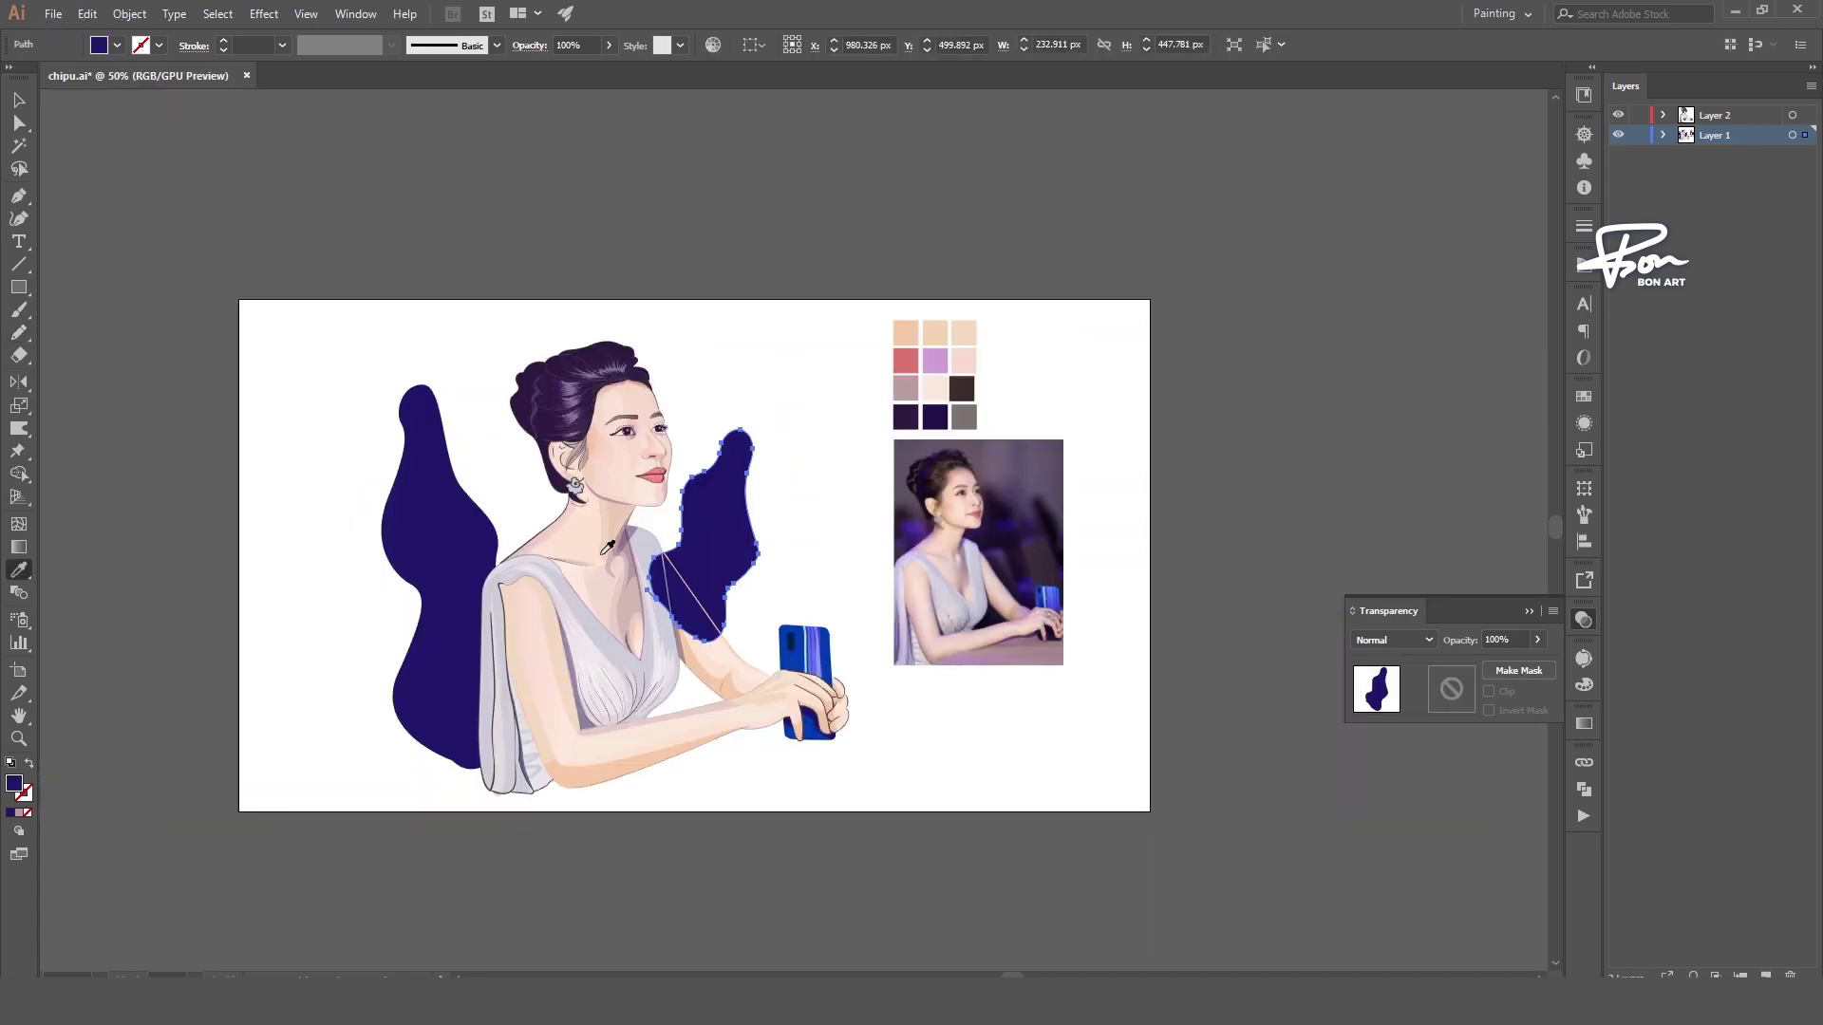
{"action": "key", "text": "v"}
- Draw a curved stem beside the head with a 10 pt tapered stroke
{"action": "key", "text": "ctrl+plus"}
{"action": "key", "text": "p"}
{"action": "left_click", "coordinate": [443, 316]}
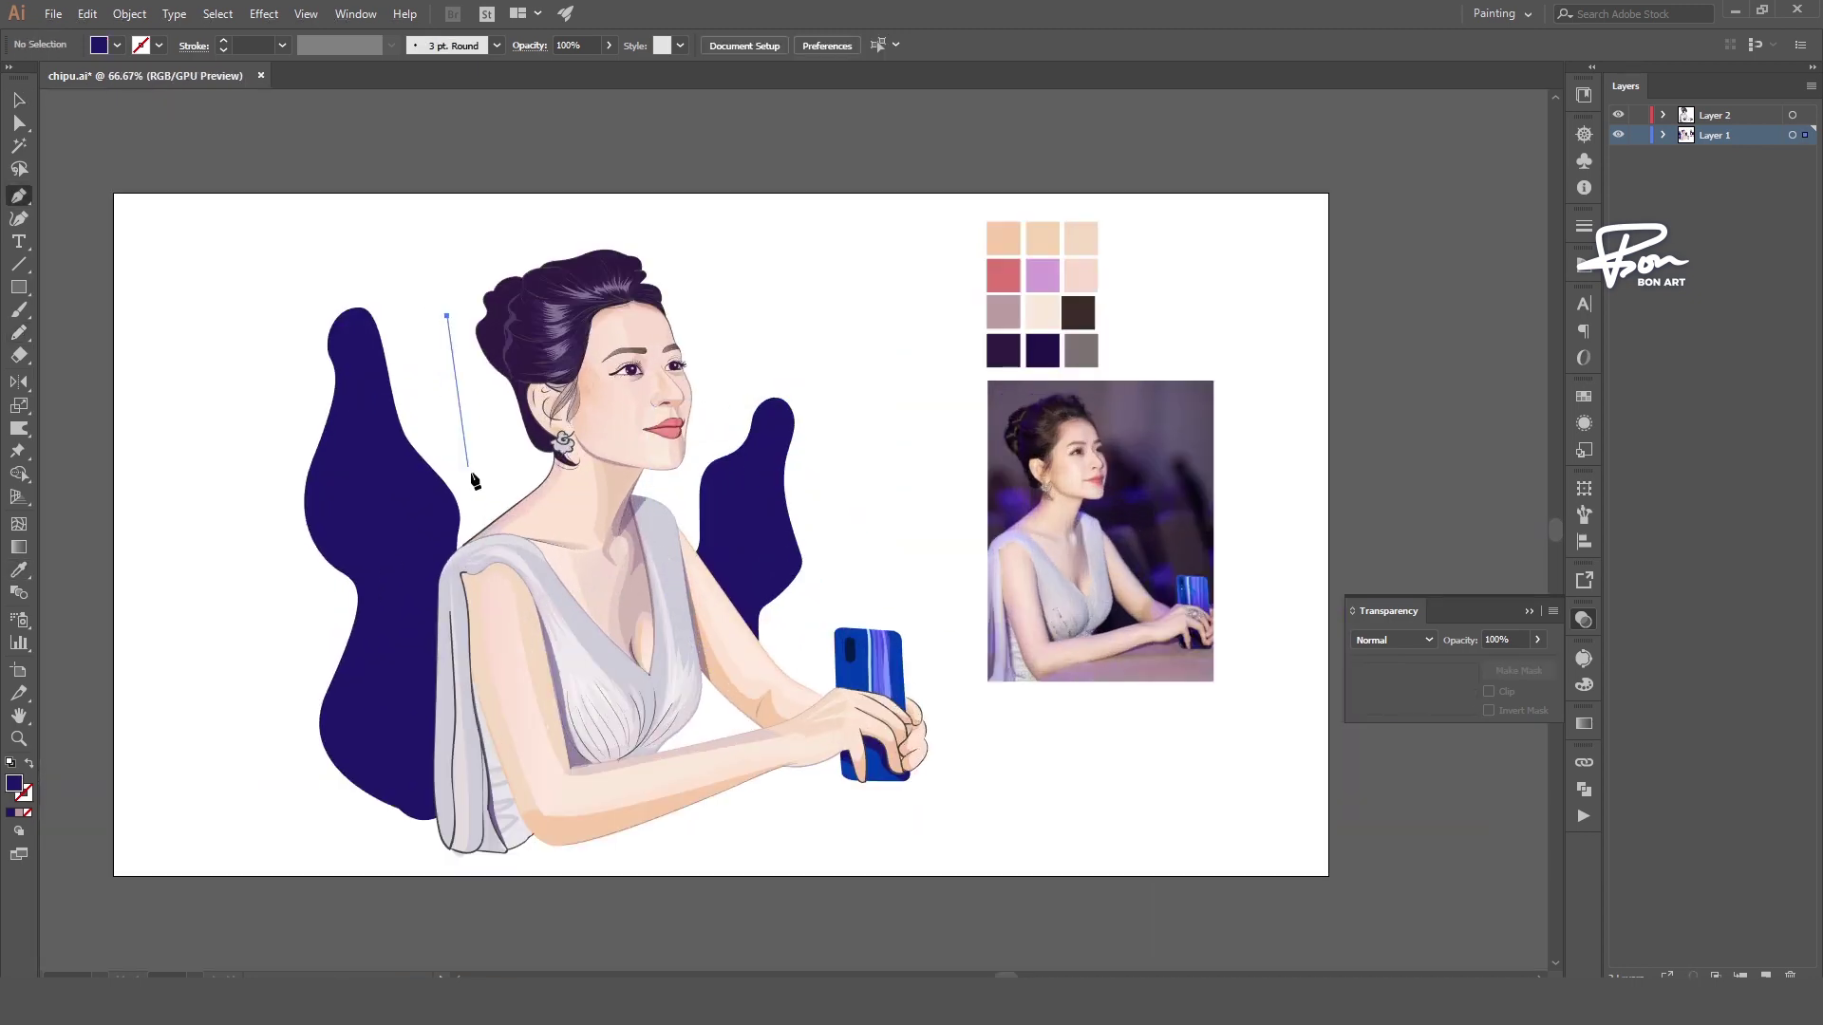
{"action": "left_click", "coordinate": [525, 560]}
{"action": "key", "text": "v"}
{"action": "left_click", "coordinate": [1584, 226]}
{"action": "double_click", "coordinate": [1450, 248]}
{"action": "type", "text": "10"}
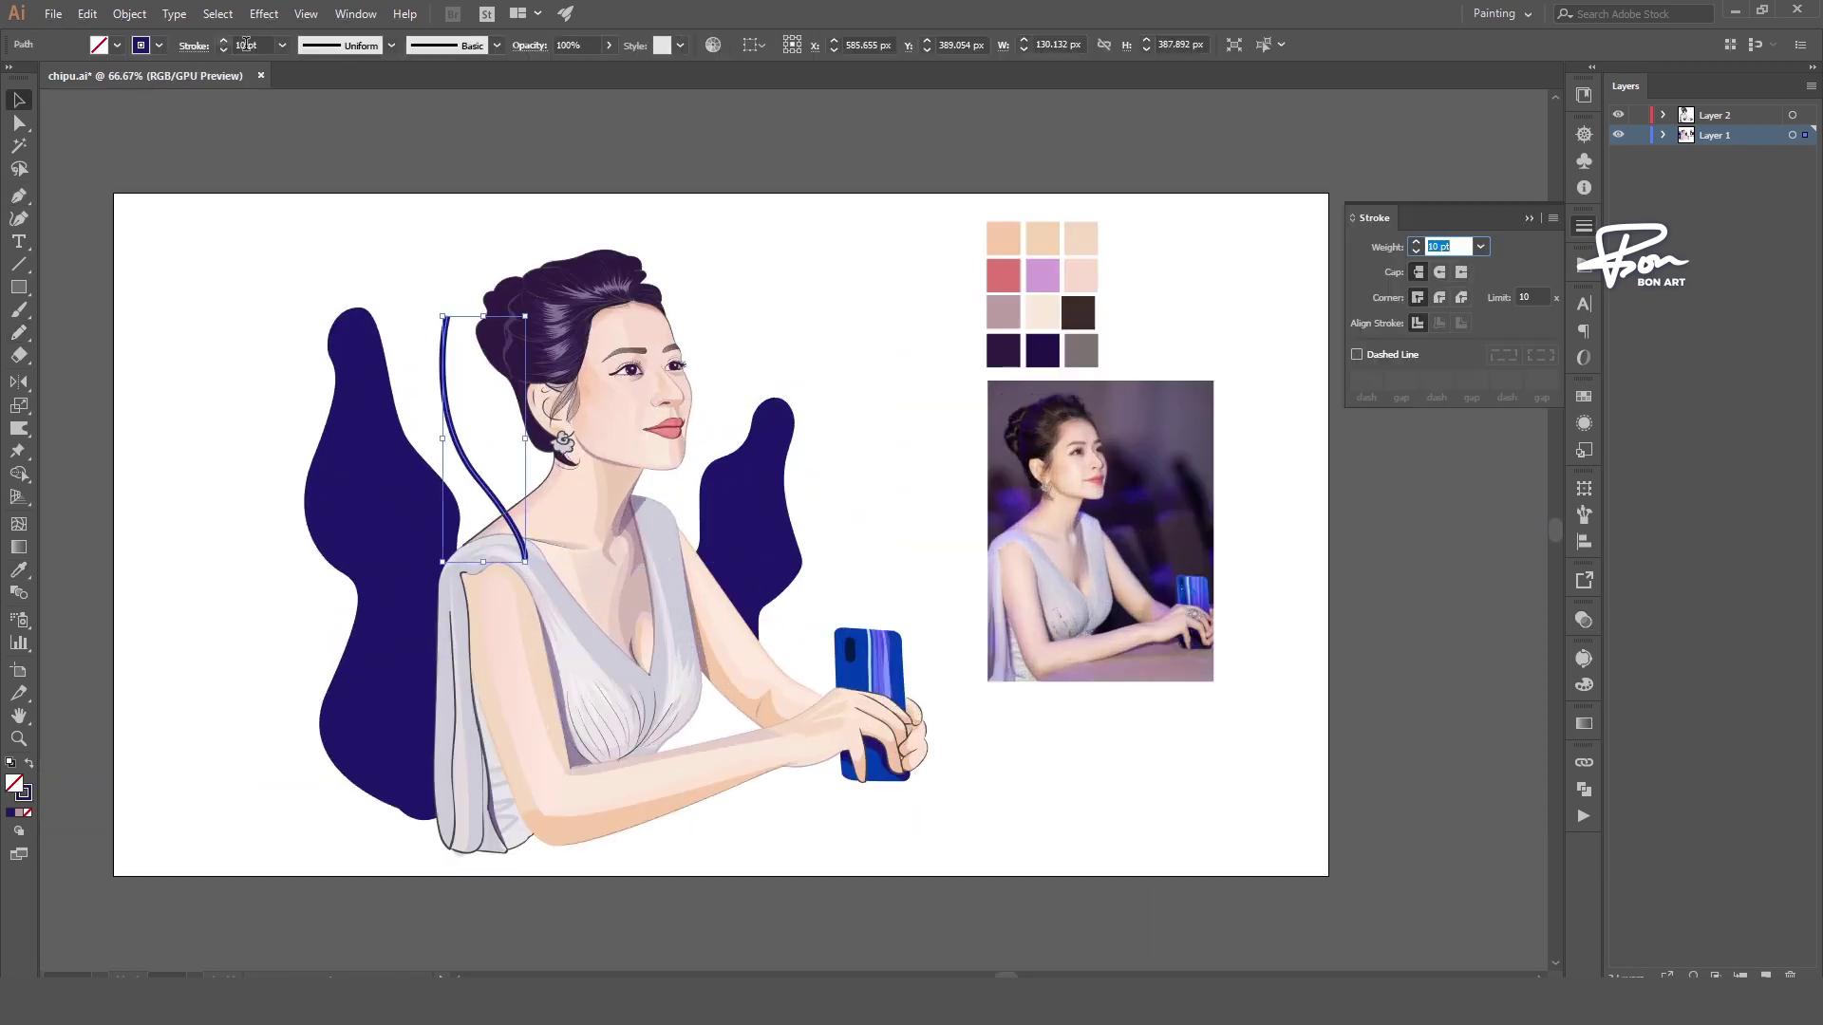
{"action": "key", "text": "Return"}
{"action": "left_click", "coordinate": [391, 45]}
{"action": "key", "text": "ctrl+shift+a"}
{"action": "key", "text": "ctrl+minus"}
- Draw a tapered-ellipse curve and position it along the right leaf
{"action": "key", "text": "ctrl+plus"}
{"action": "key", "text": "p"}
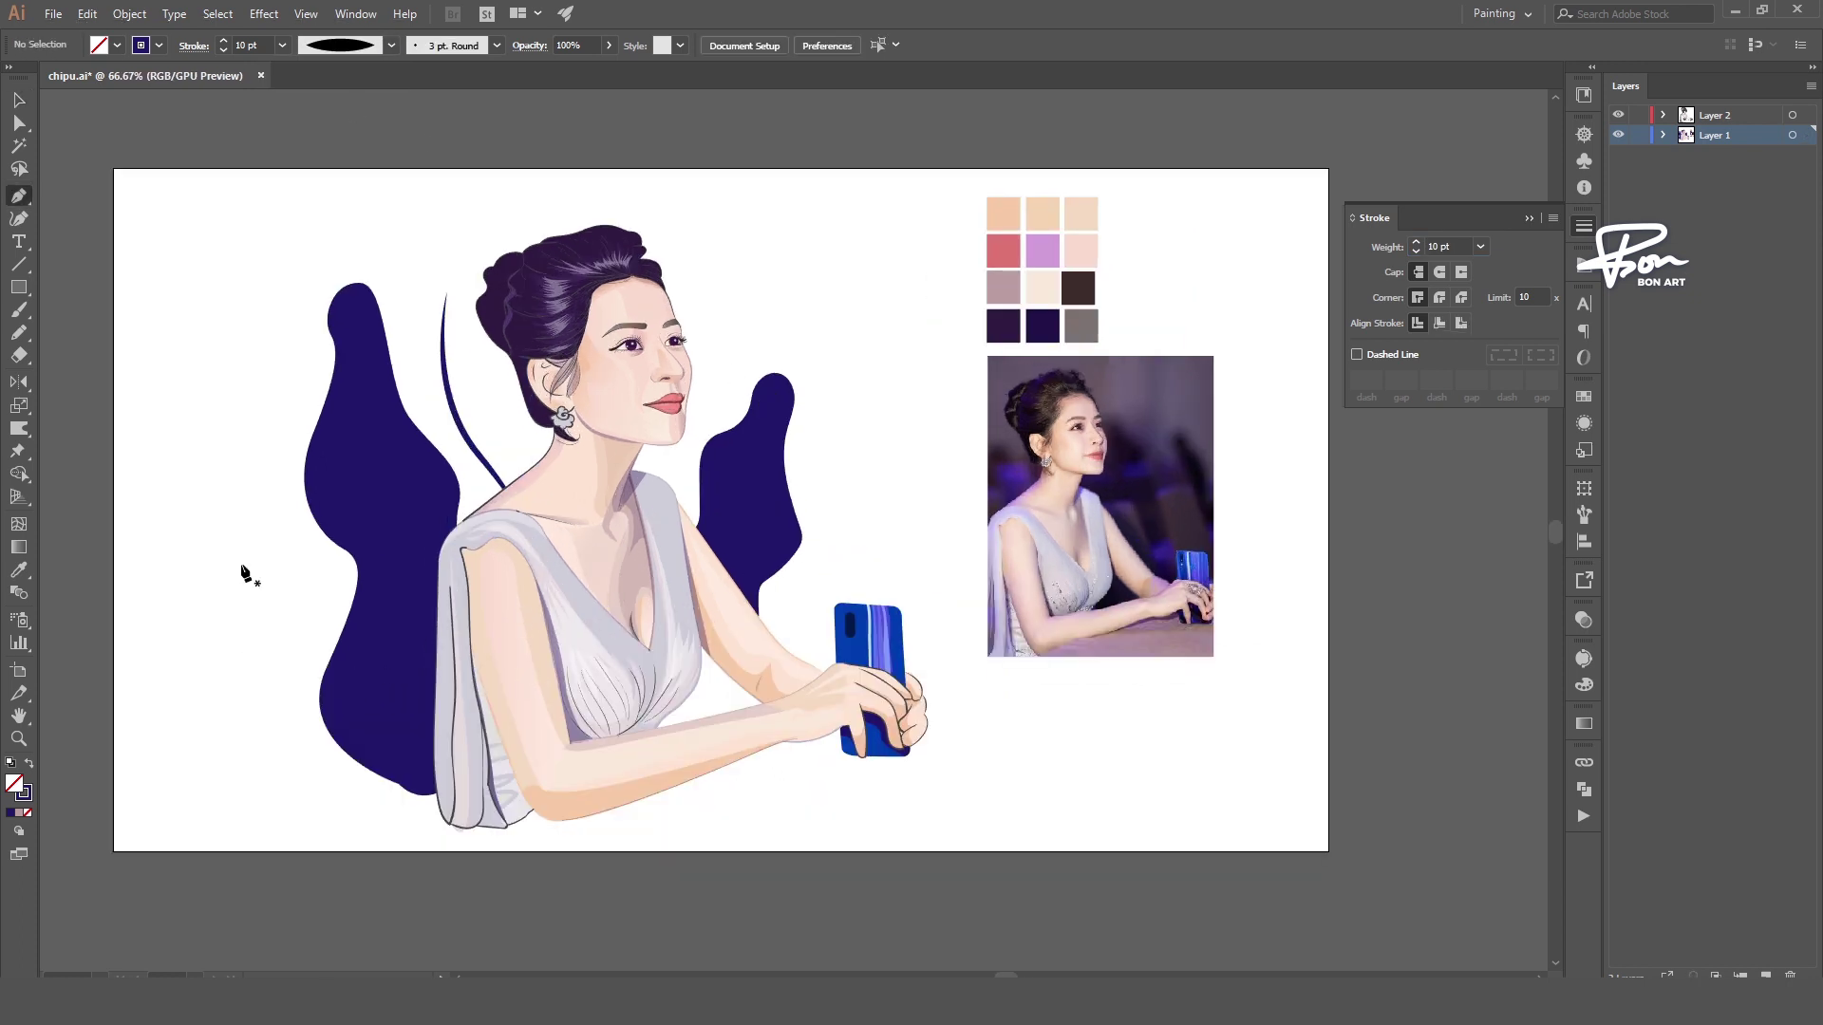
{"action": "left_click", "coordinate": [256, 517]}
{"action": "left_click_drag", "start_coordinate": [380, 719], "coordinate": [458, 710]}
{"action": "key", "text": "i"}
{"action": "left_click", "coordinate": [391, 44]}
{"action": "left_click", "coordinate": [330, 104]}
{"action": "key", "text": "v"}
{"action": "left_click", "coordinate": [363, 249]}
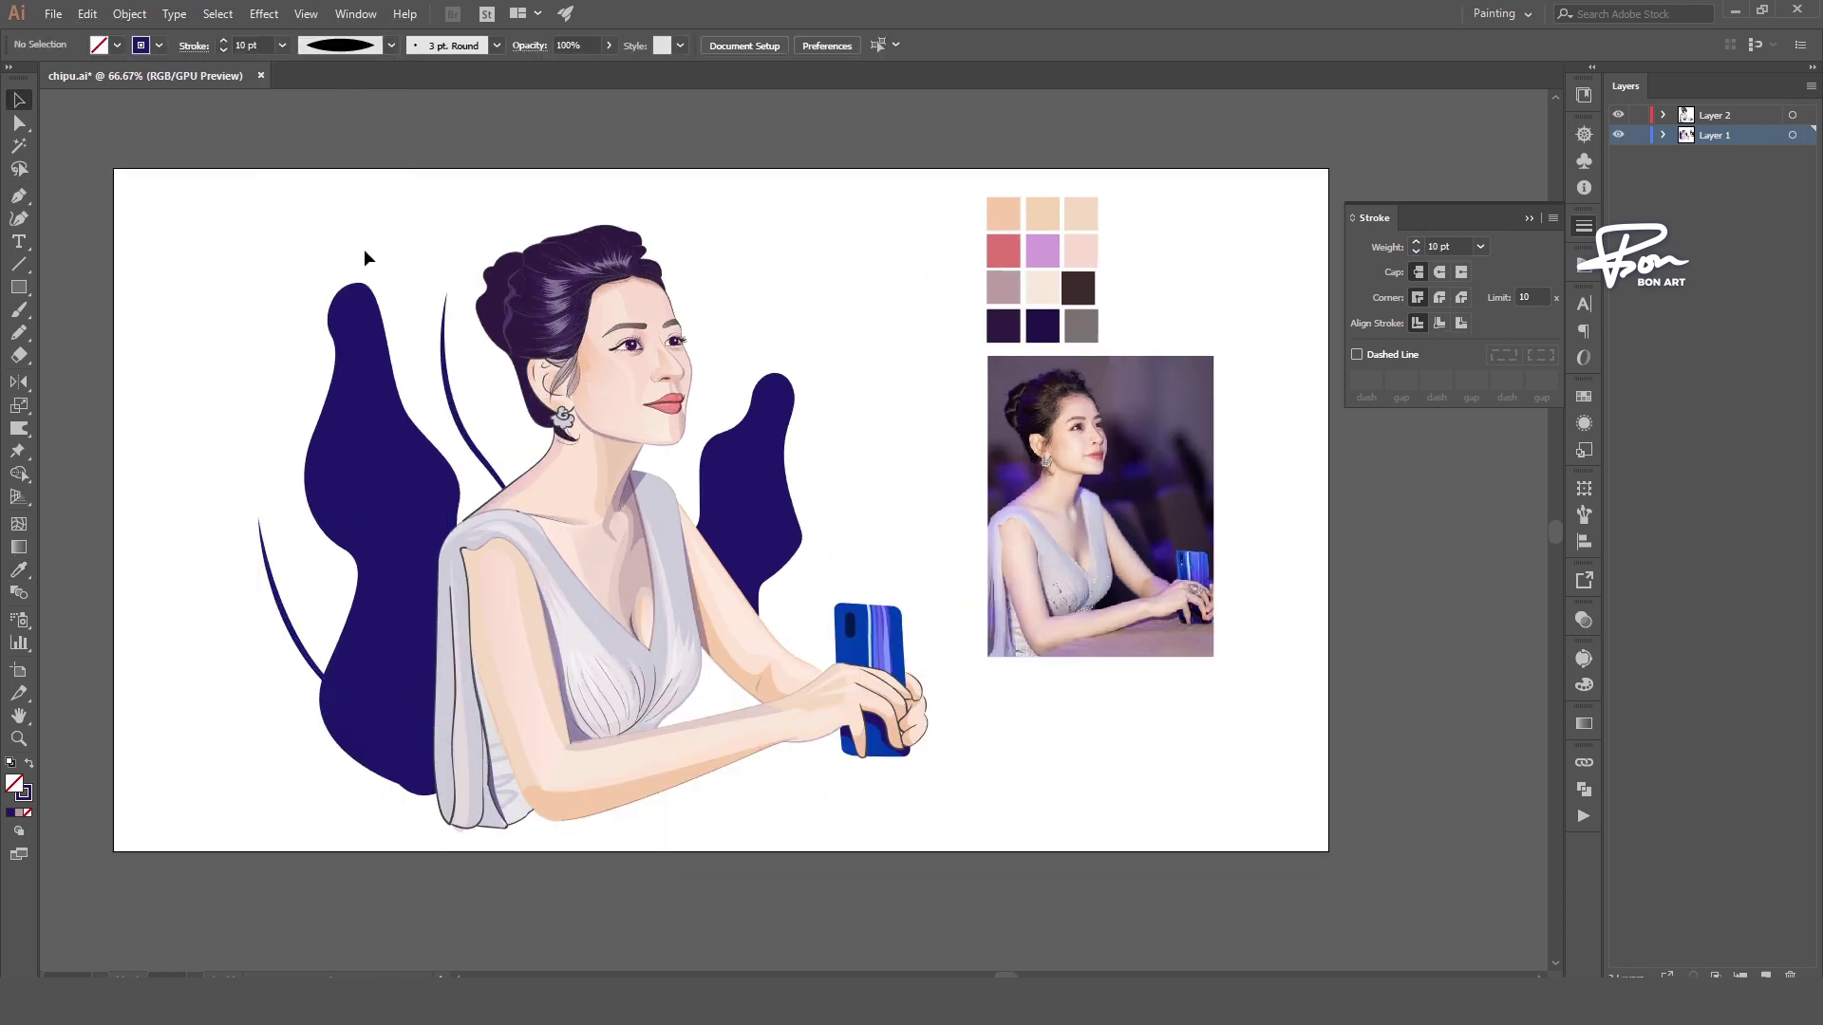
{"action": "left_click_drag", "start_coordinate": [319, 623], "coordinate": [814, 536]}
{"action": "left_click_drag", "start_coordinate": [845, 602], "coordinate": [883, 532]}
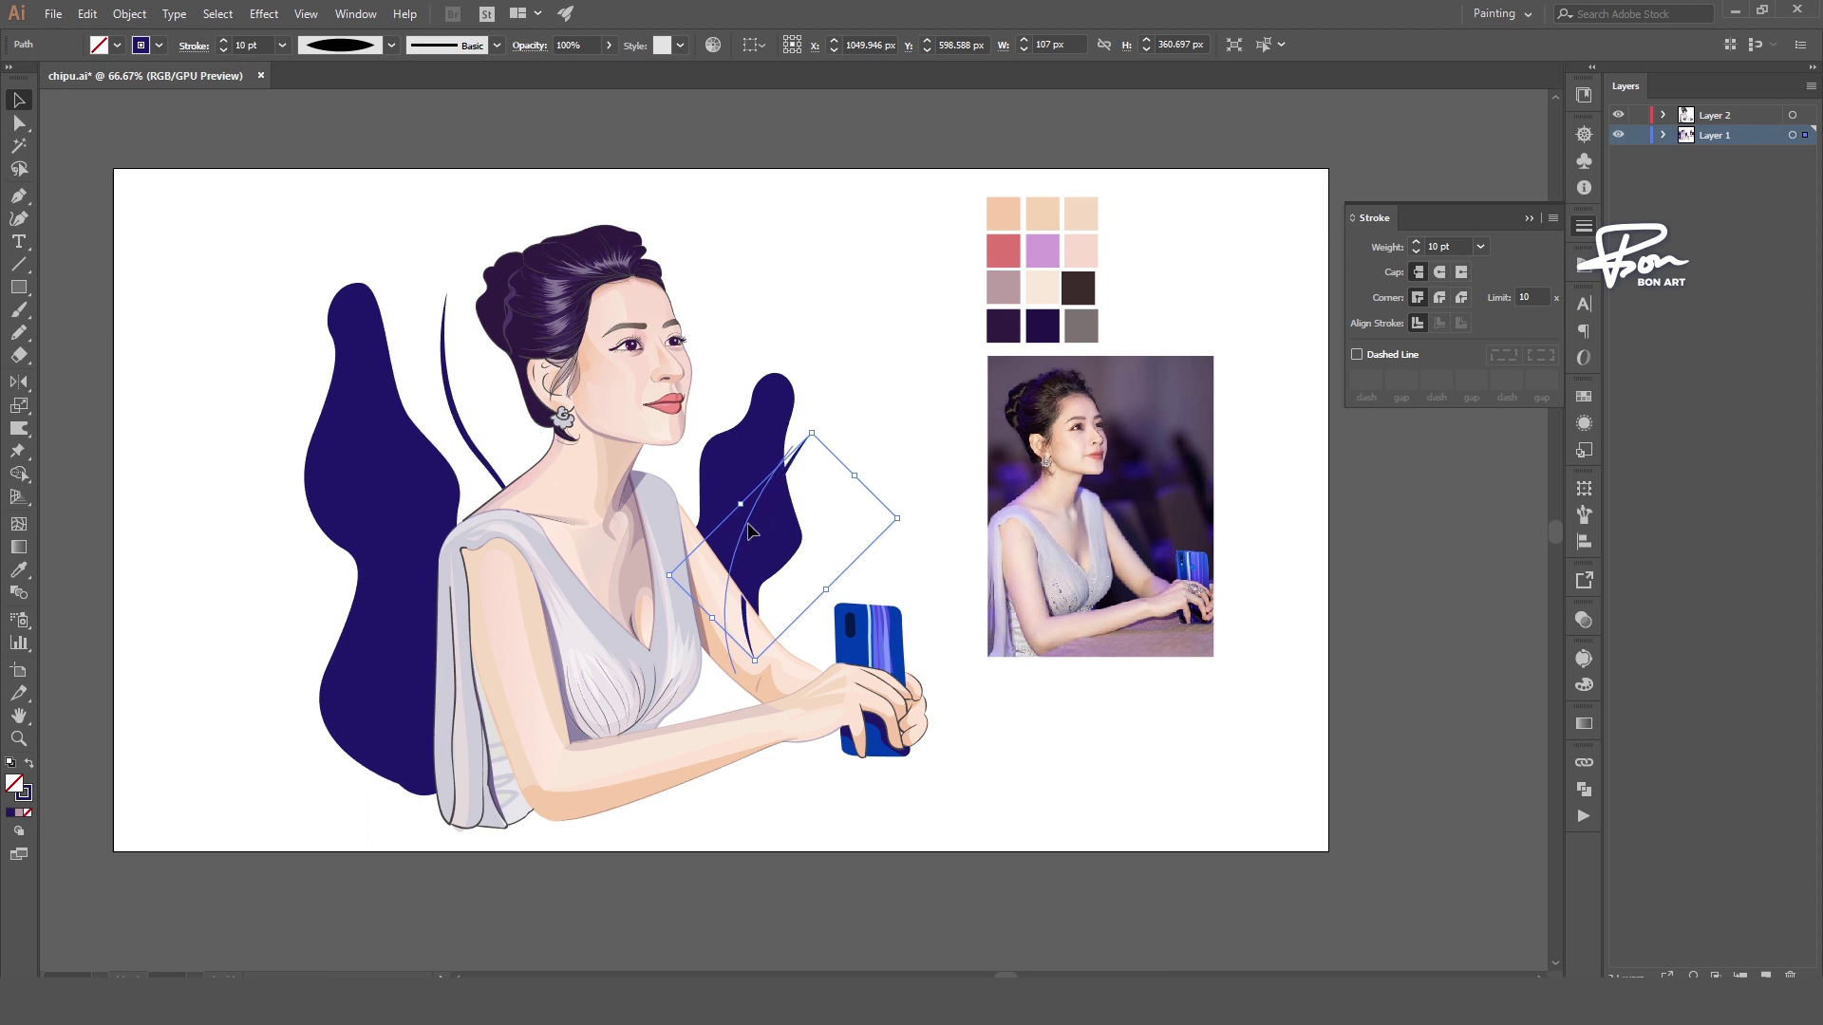
{"action": "mouse_move", "coordinate": [774, 508]}
{"action": "left_mouse_down"}
{"action": "mouse_move", "coordinate": [752, 528]}
{"action": "mouse_move", "coordinate": [788, 494]}
{"action": "left_mouse_up"}
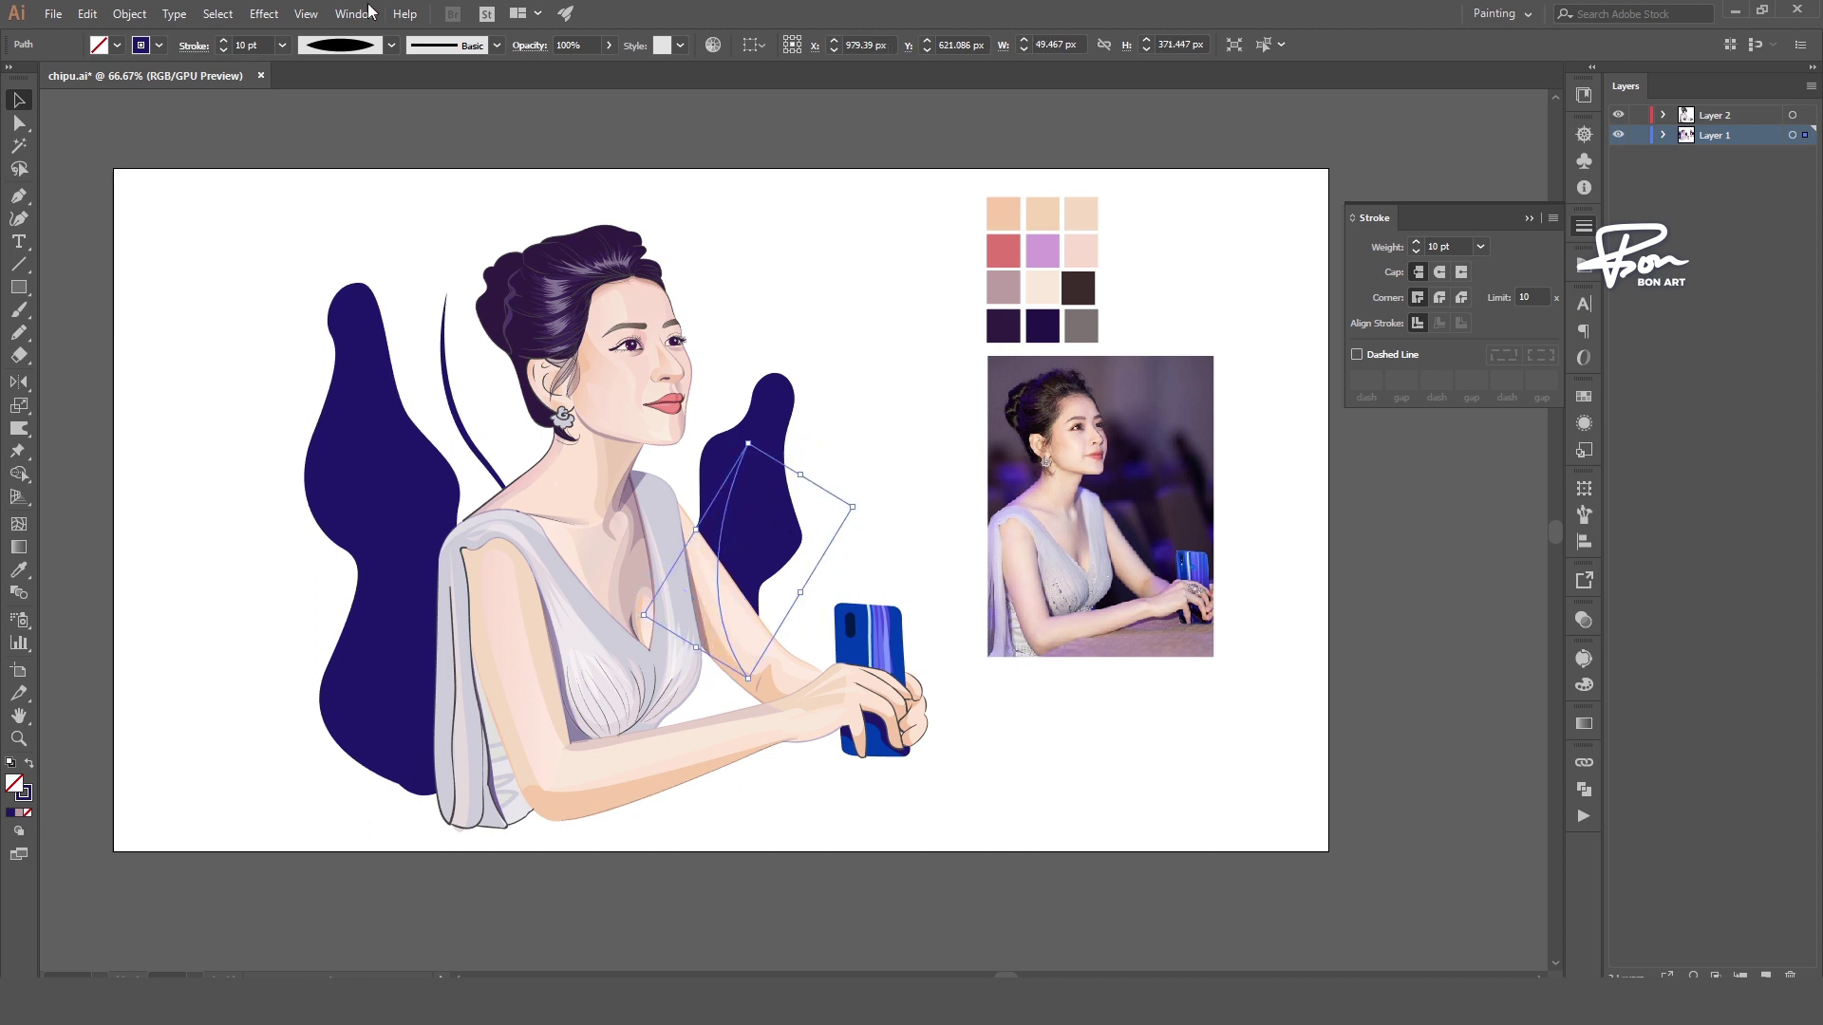
- Expand the tapered curve into a filled shape and colour it lavender
{"action": "left_click", "coordinate": [129, 13]}
{"action": "left_click", "coordinate": [436, 201]}
{"action": "key", "text": "i"}
{"action": "left_click", "coordinate": [1042, 250]}
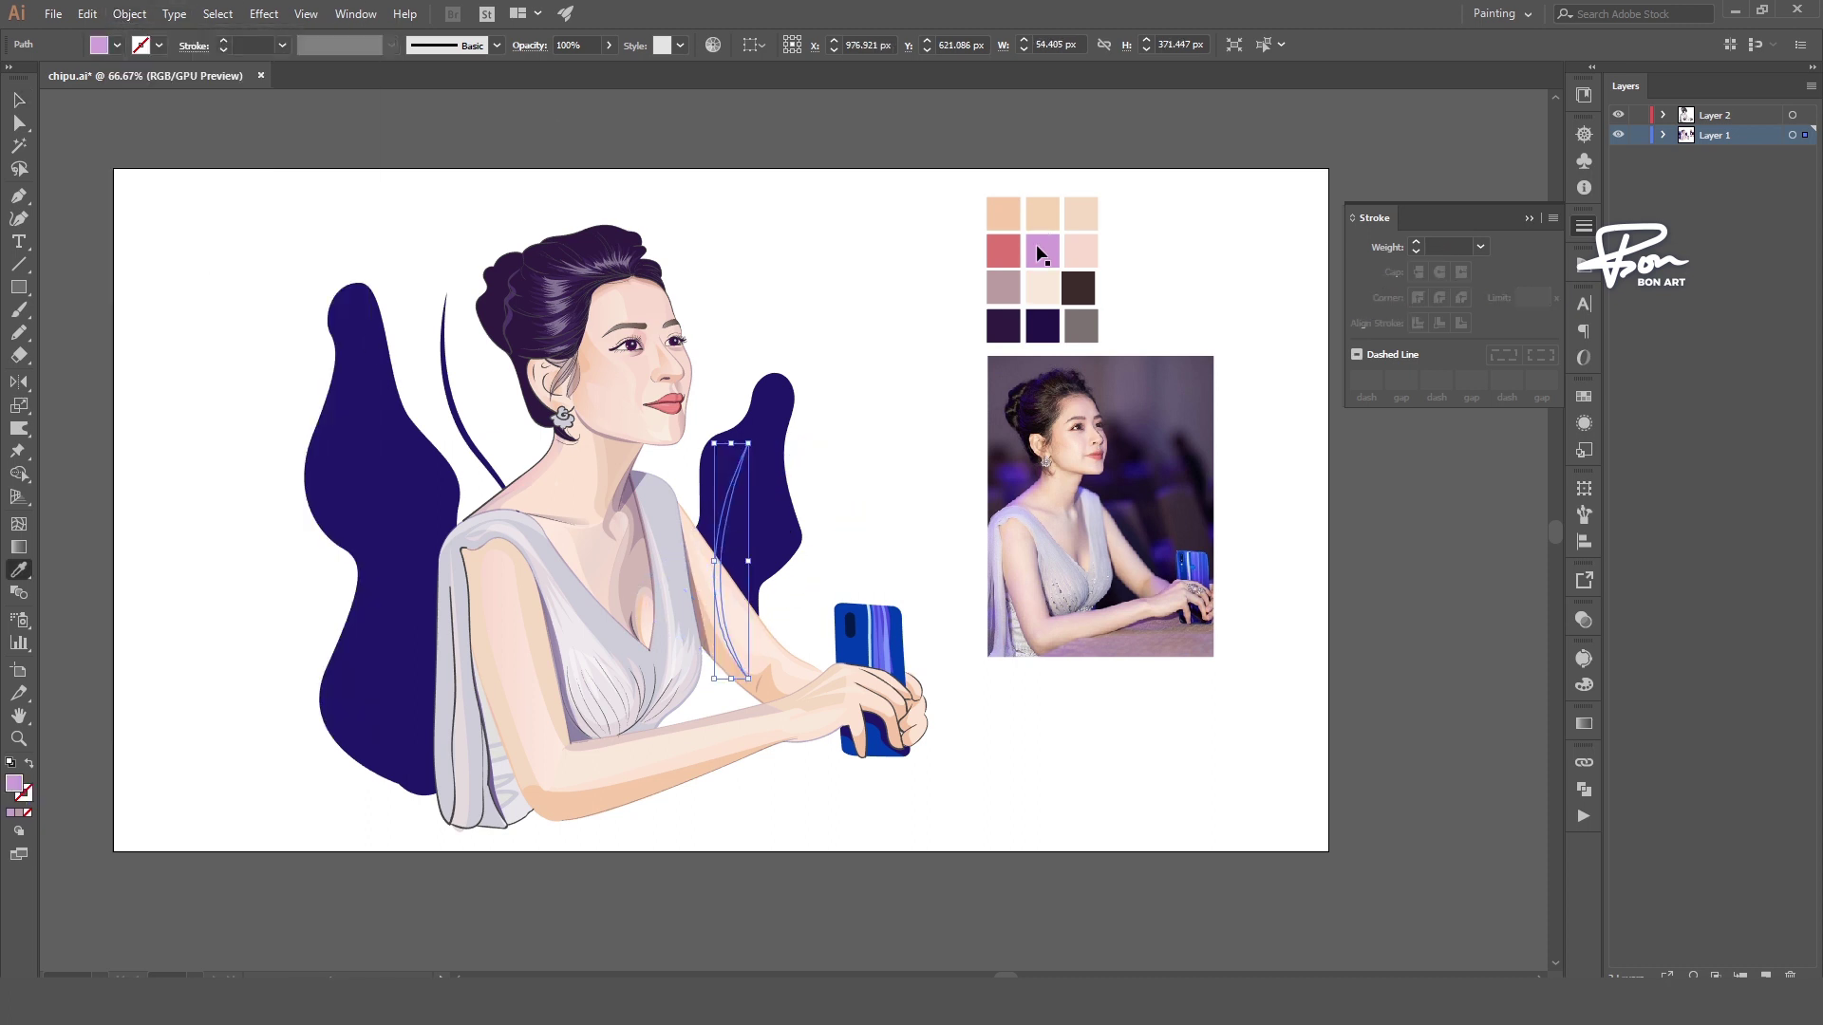
{"action": "key", "text": "v"}
{"action": "left_click", "coordinate": [905, 342]}
{"action": "scroll", "coordinate": [879, 380], "scroll_direction": "down", "scroll_amount": 1, "text": "alt"}
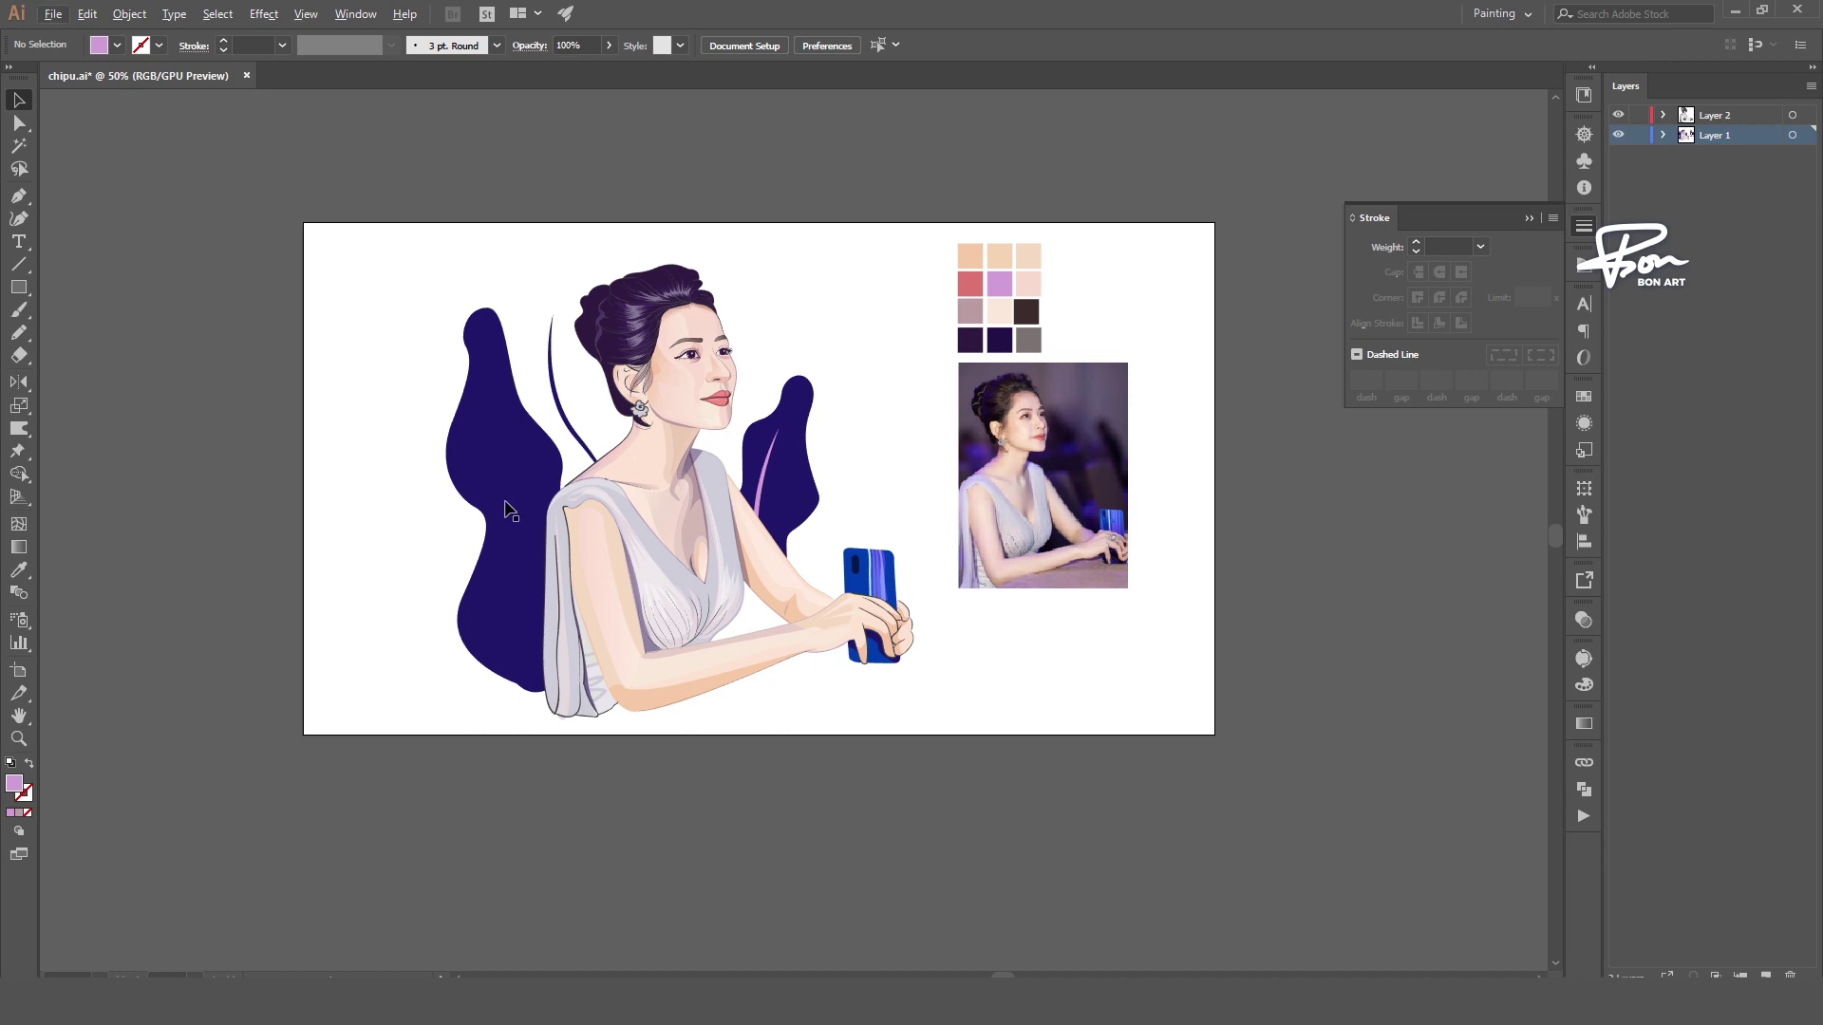
- Paint lavender veins on the left leaves with a calligraphic brush
{"action": "left_click", "coordinate": [496, 46]}
{"action": "key", "text": "shift+x"}
{"action": "key", "text": "b"}
{"action": "left_click_drag", "start_coordinate": [502, 425], "coordinate": [549, 699]}
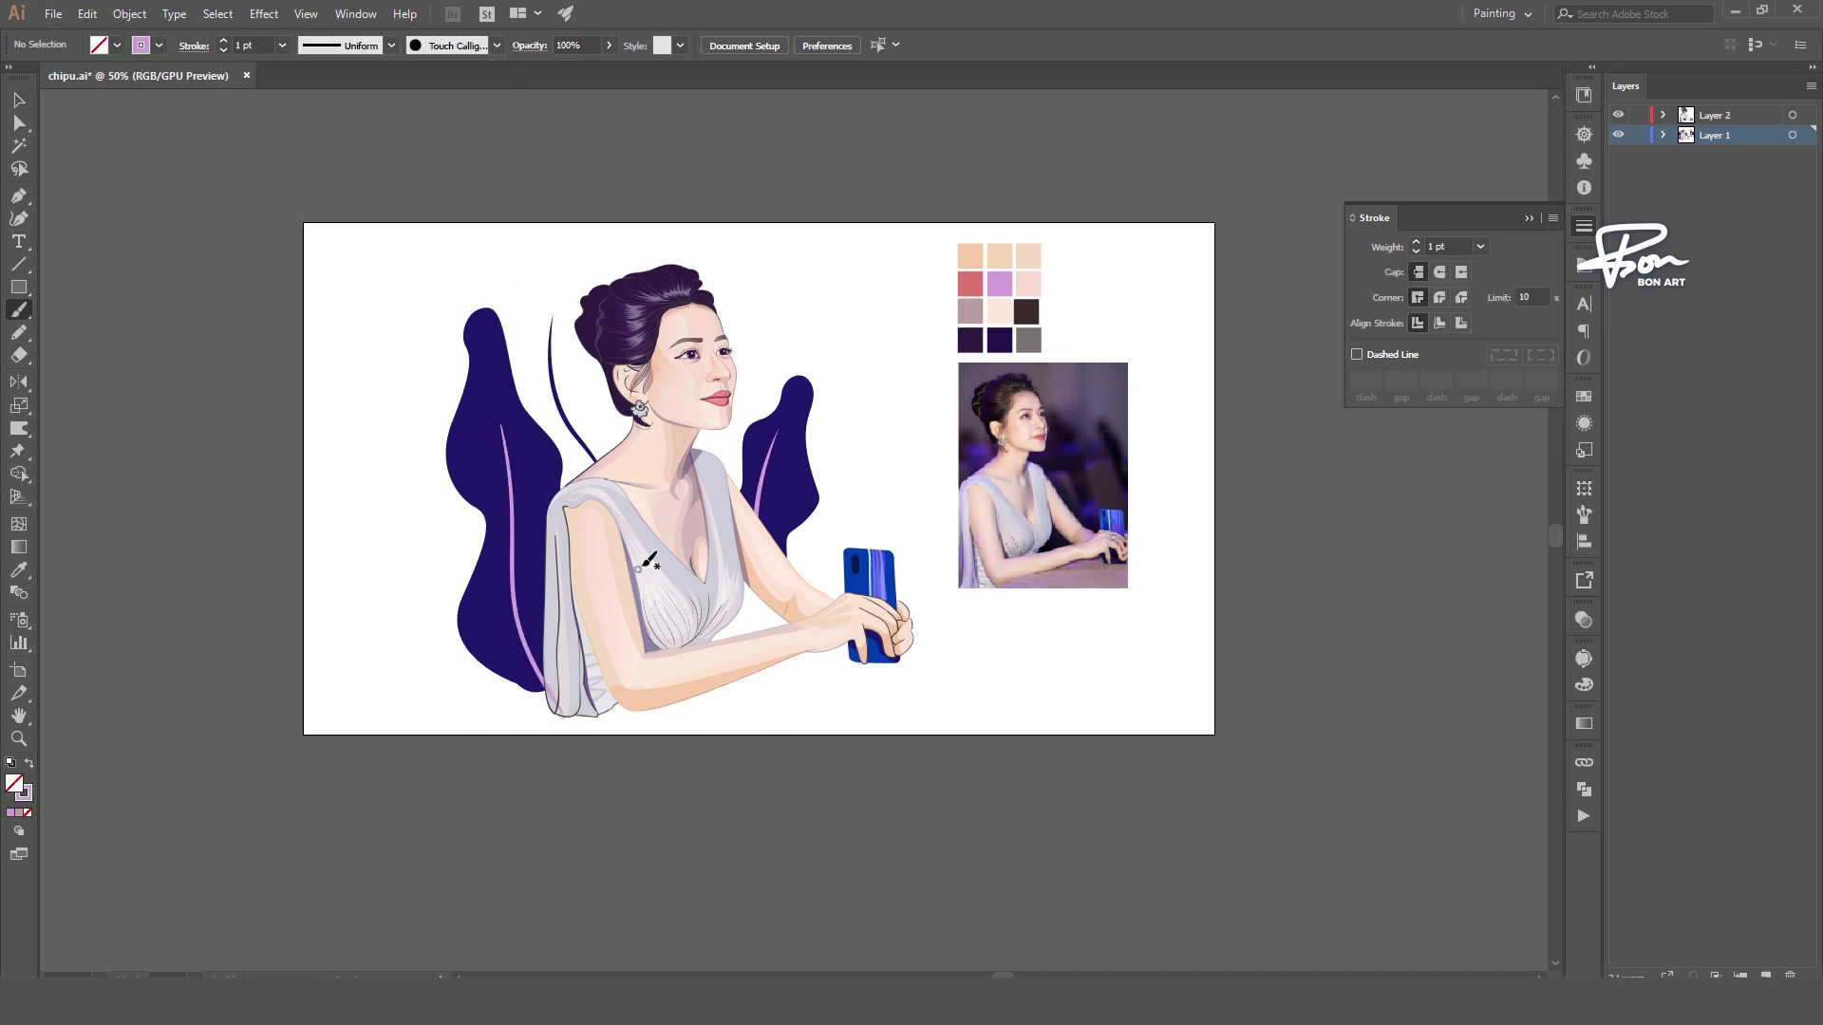
{"action": "scroll", "coordinate": [561, 330], "scroll_direction": "up", "scroll_amount": 1, "text": "alt"}
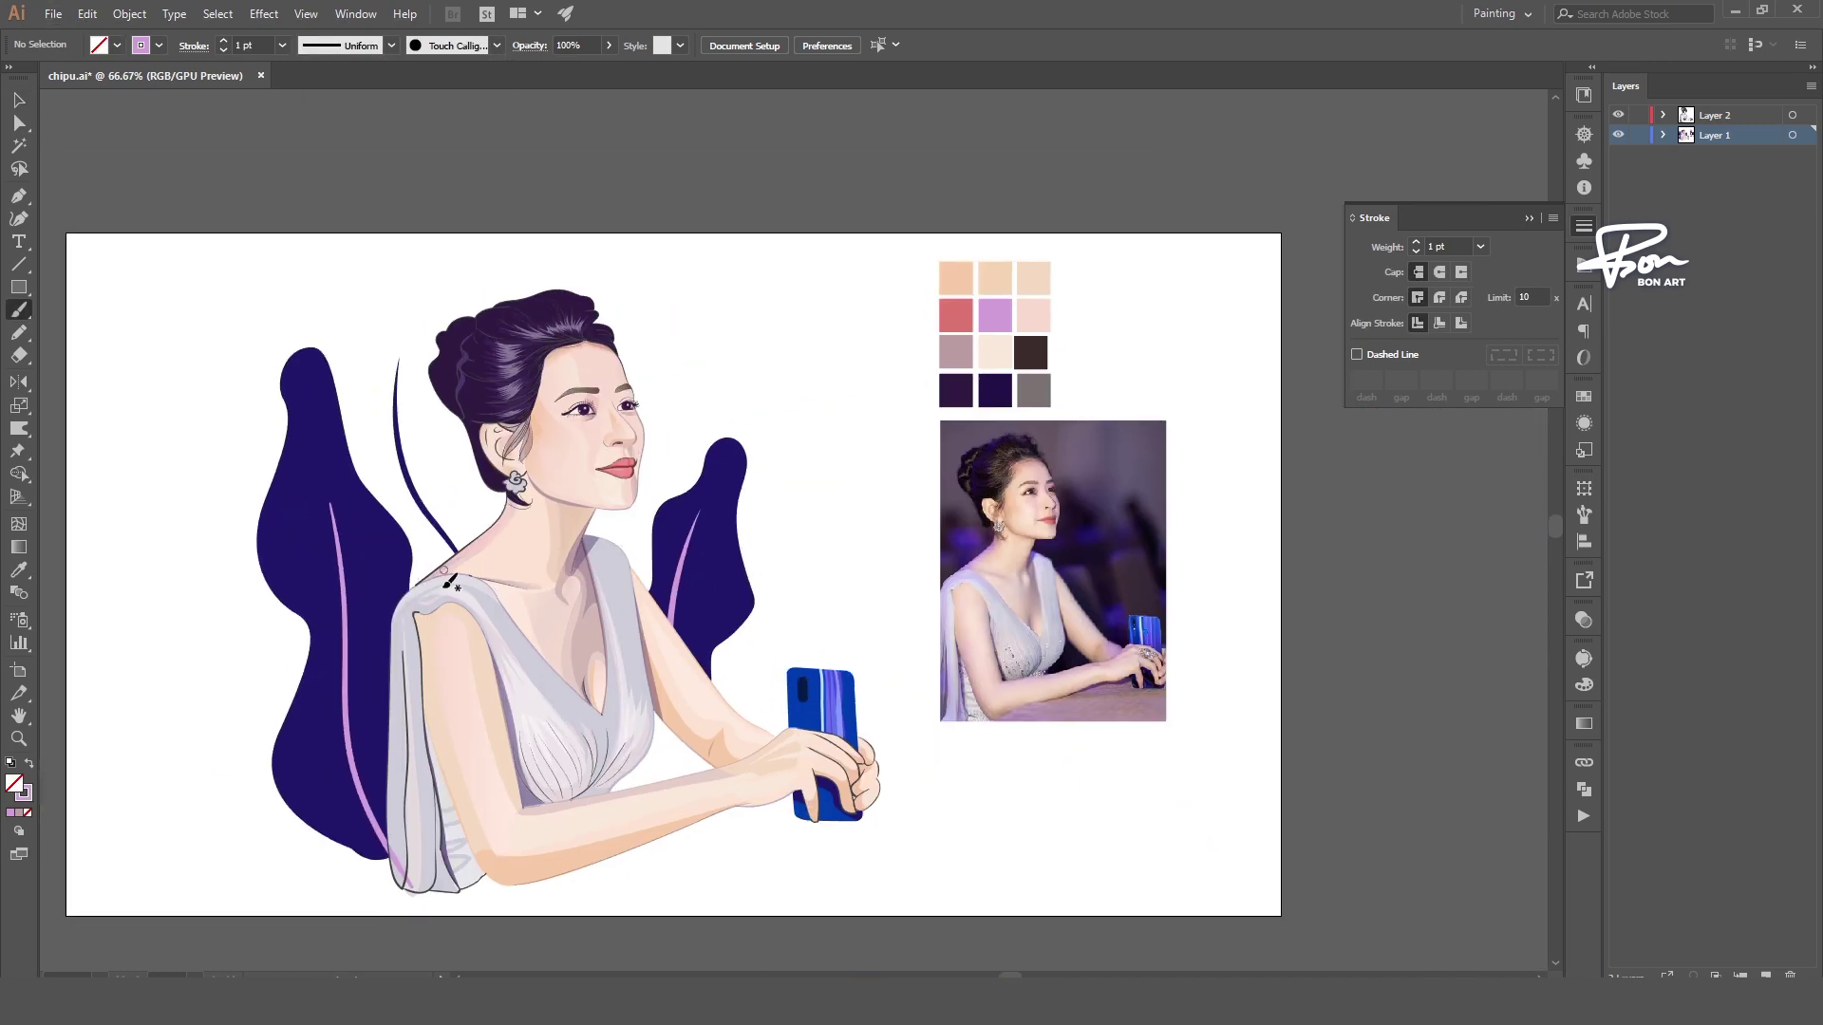
{"action": "left_click_drag", "start_coordinate": [301, 672], "coordinate": [238, 624]}
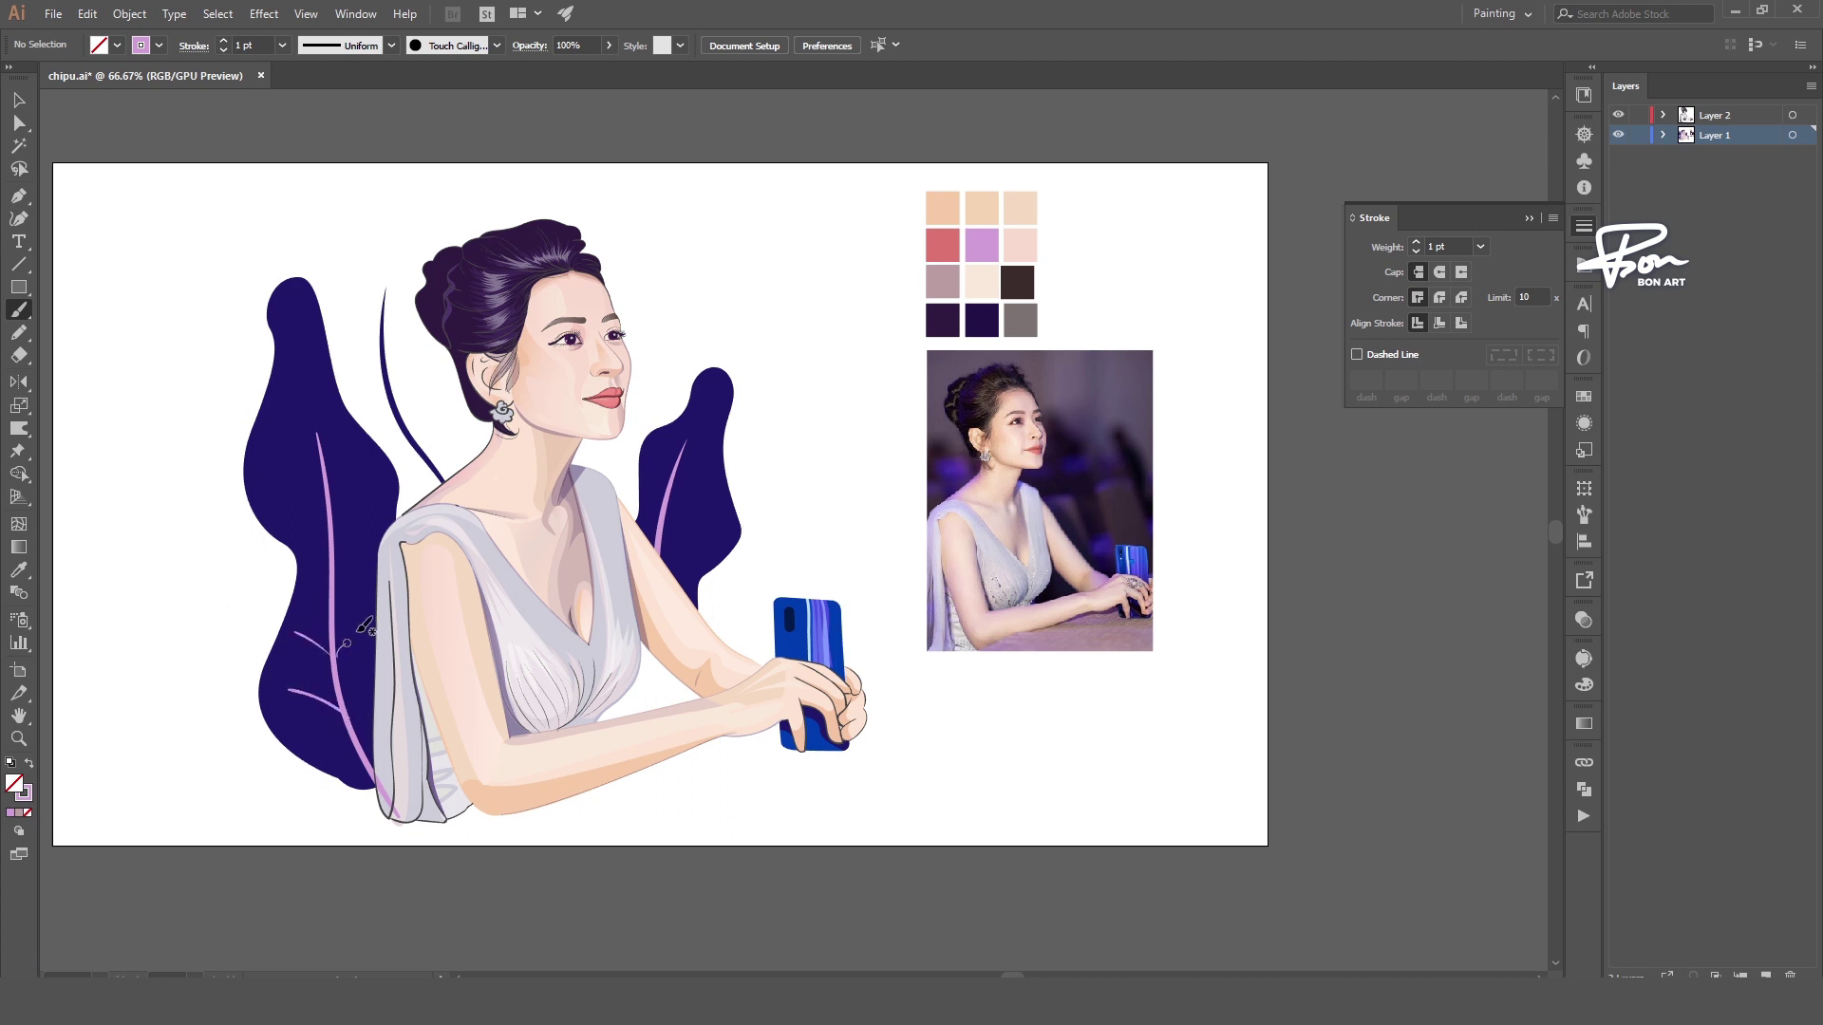
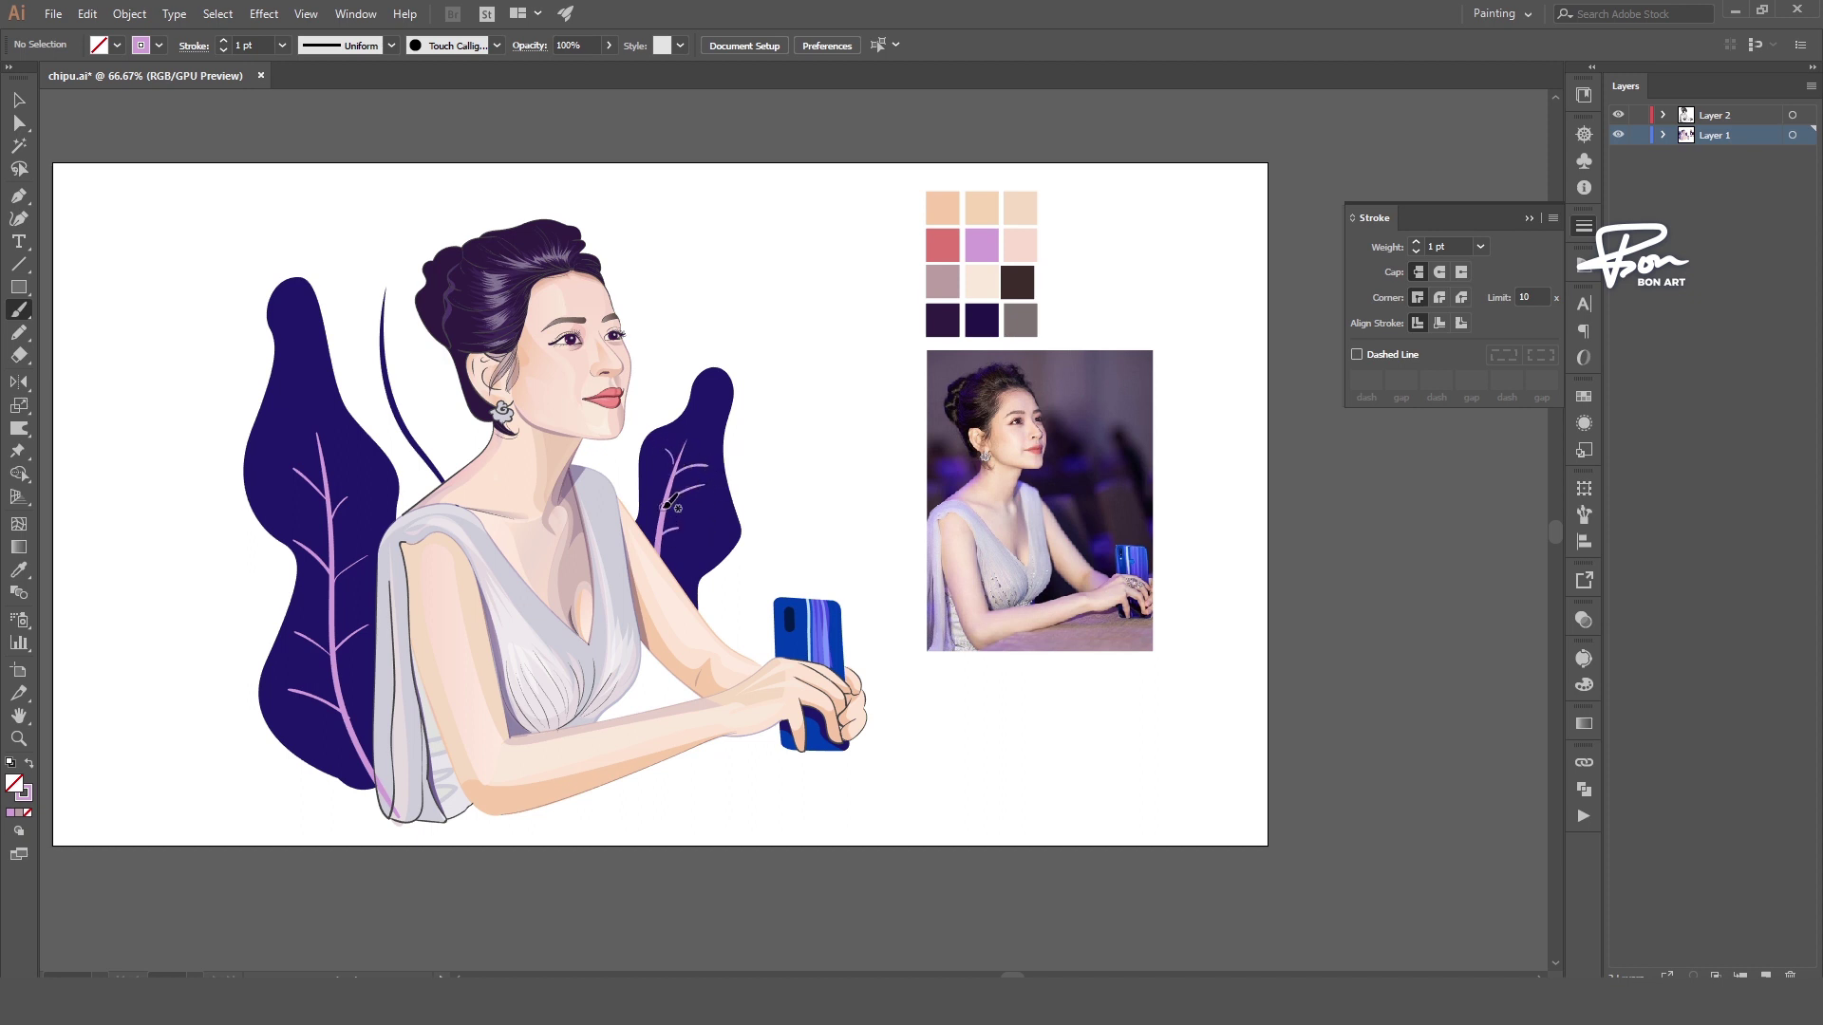
- Review the new lavender vein on the left leaf and zoom out to the whole page
{"action": "left_click_drag", "start_coordinate": [803, 534], "coordinate": [889, 507]}
{"action": "key", "text": "v"}
{"action": "left_click", "coordinate": [418, 531]}
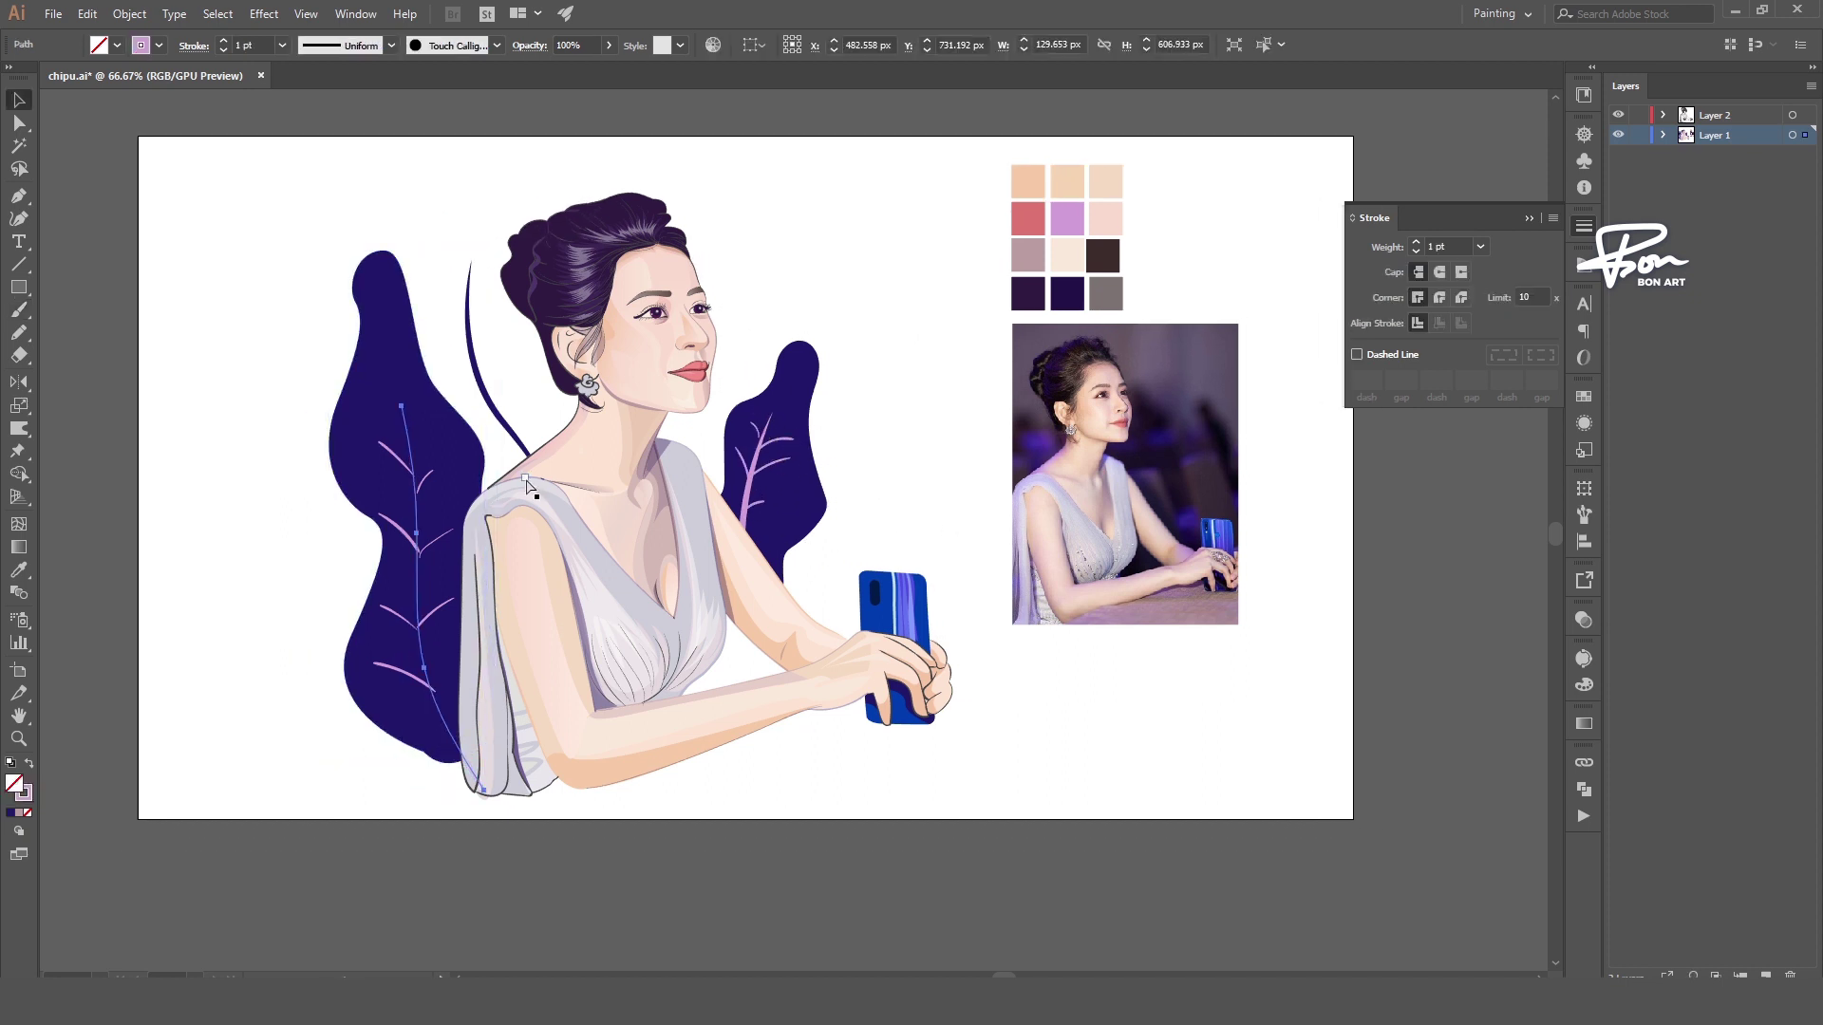
{"action": "key", "text": "ctrl+shift+a"}
{"action": "key", "text": "ctrl+minus"}
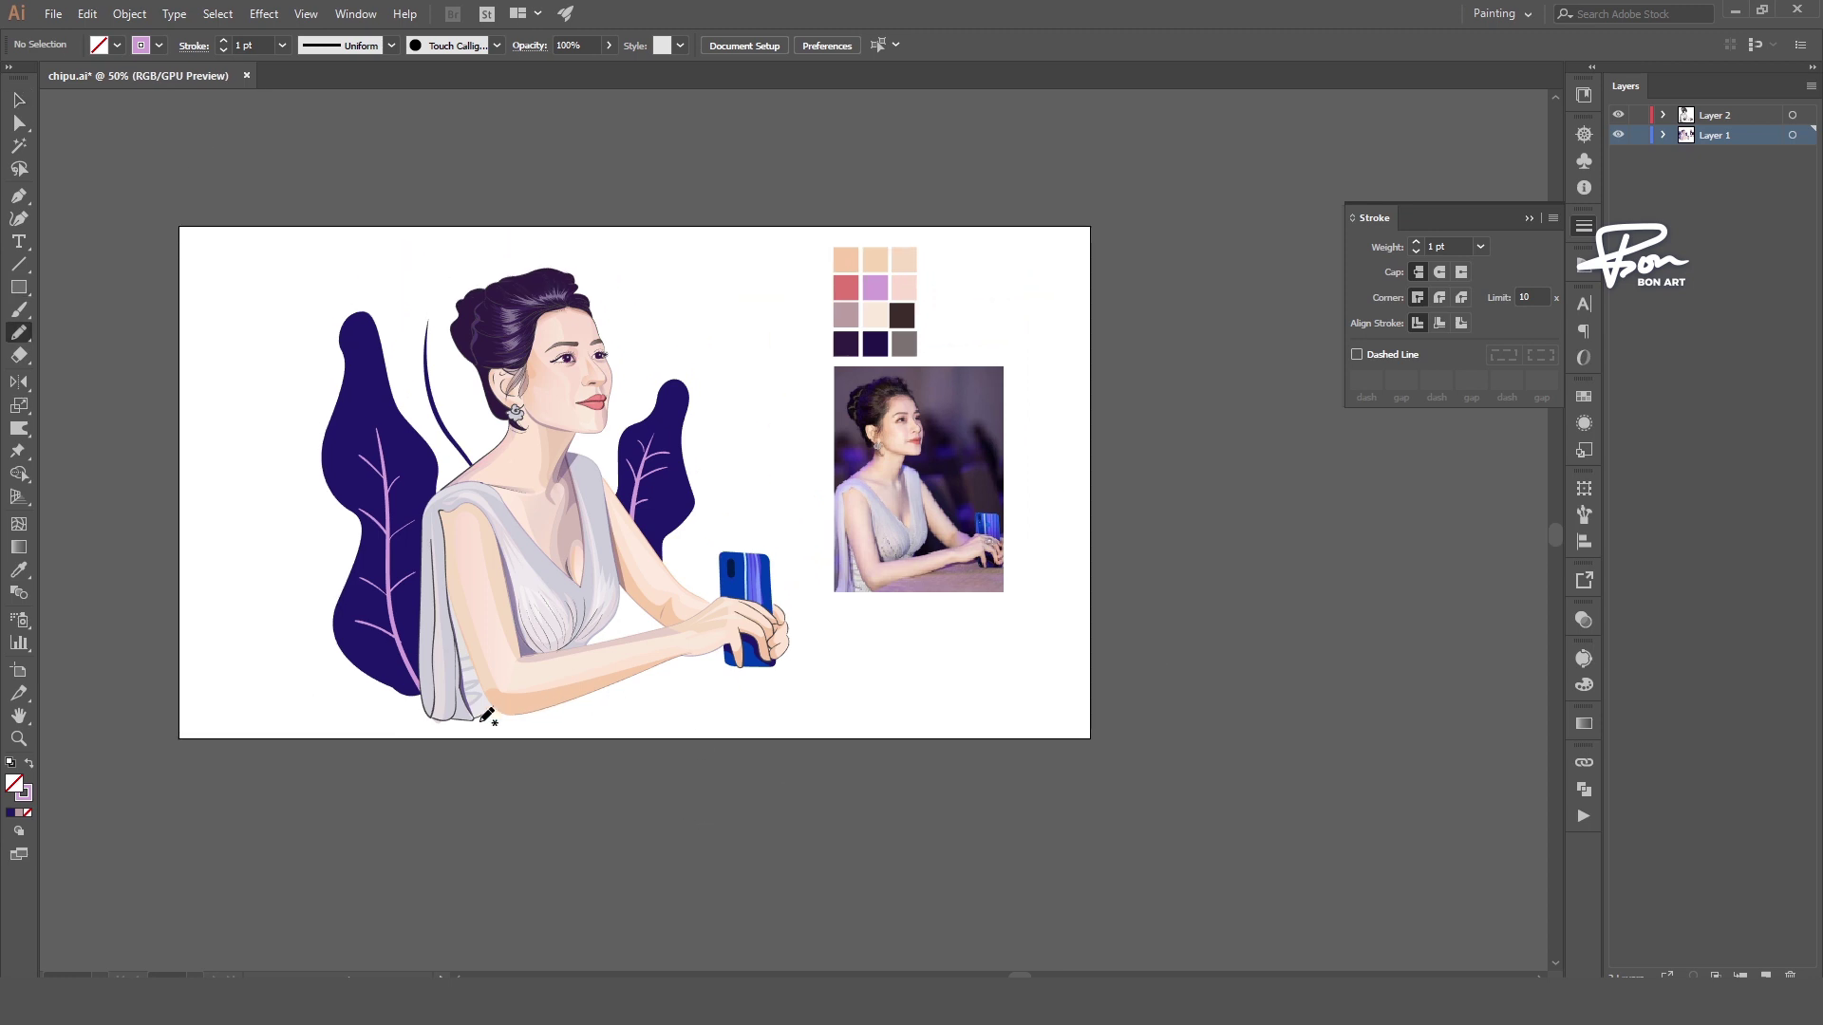
- Draw a grey shadow shape along the forearm's underside, sent behind the arm
{"action": "left_click_drag", "start_coordinate": [678, 676], "coordinate": [464, 724]}
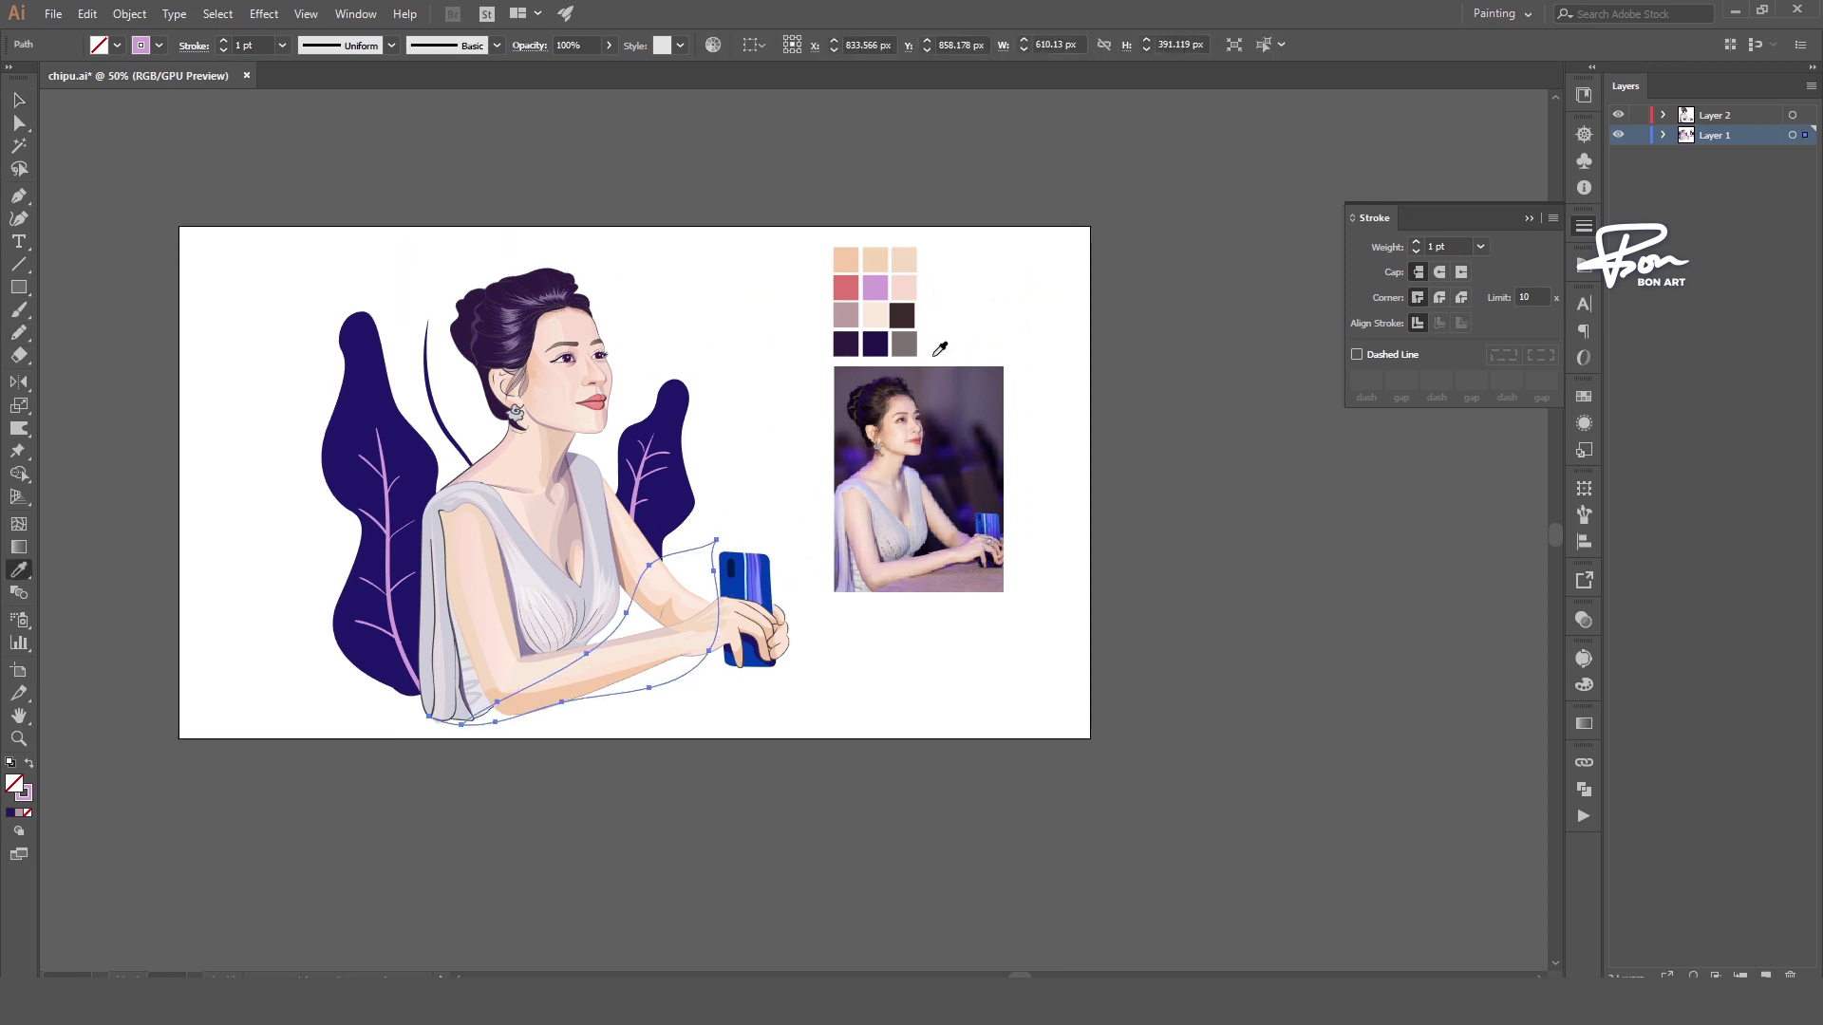
{"action": "left_click", "coordinate": [904, 344]}
{"action": "key", "text": "ctrl+bracketleft"}
{"action": "key", "text": "v"}
{"action": "key", "text": "ctrl+shift+a"}
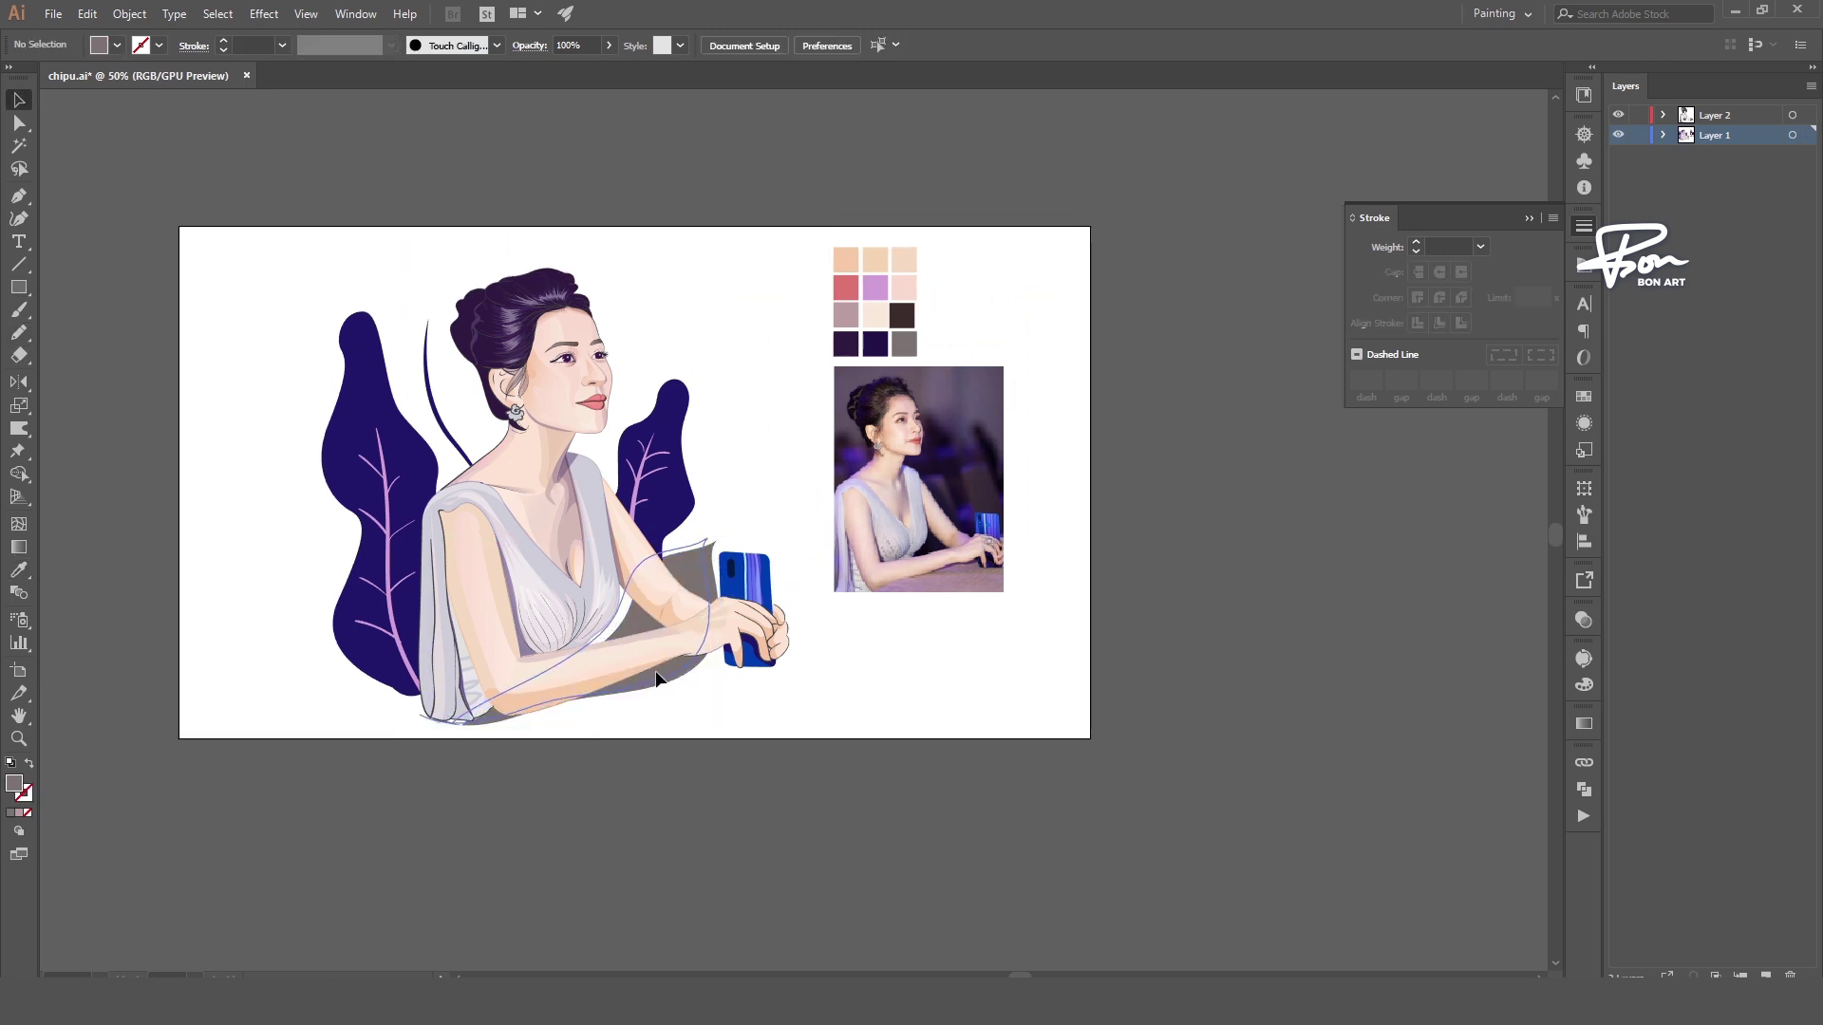
{"action": "left_click_drag", "start_coordinate": [739, 613], "coordinate": [708, 673]}
{"action": "key", "text": "n"}
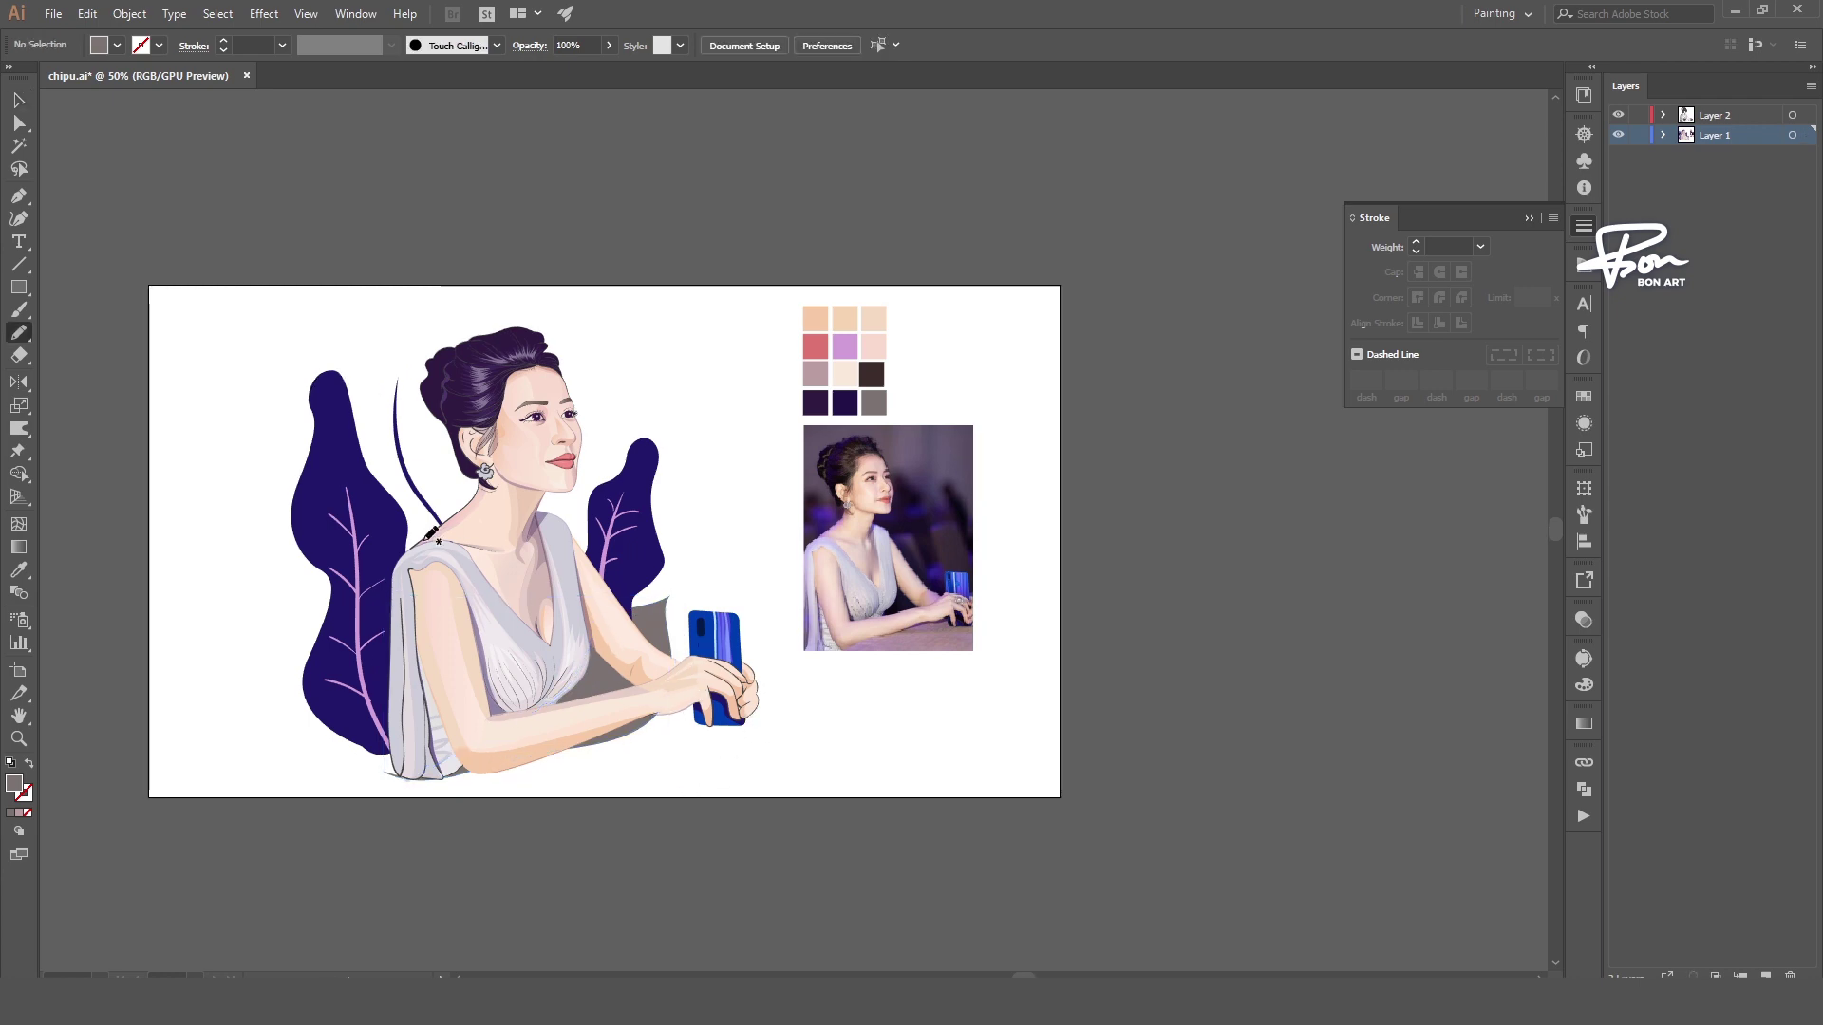
{"action": "key", "text": "ctrl+plus"}
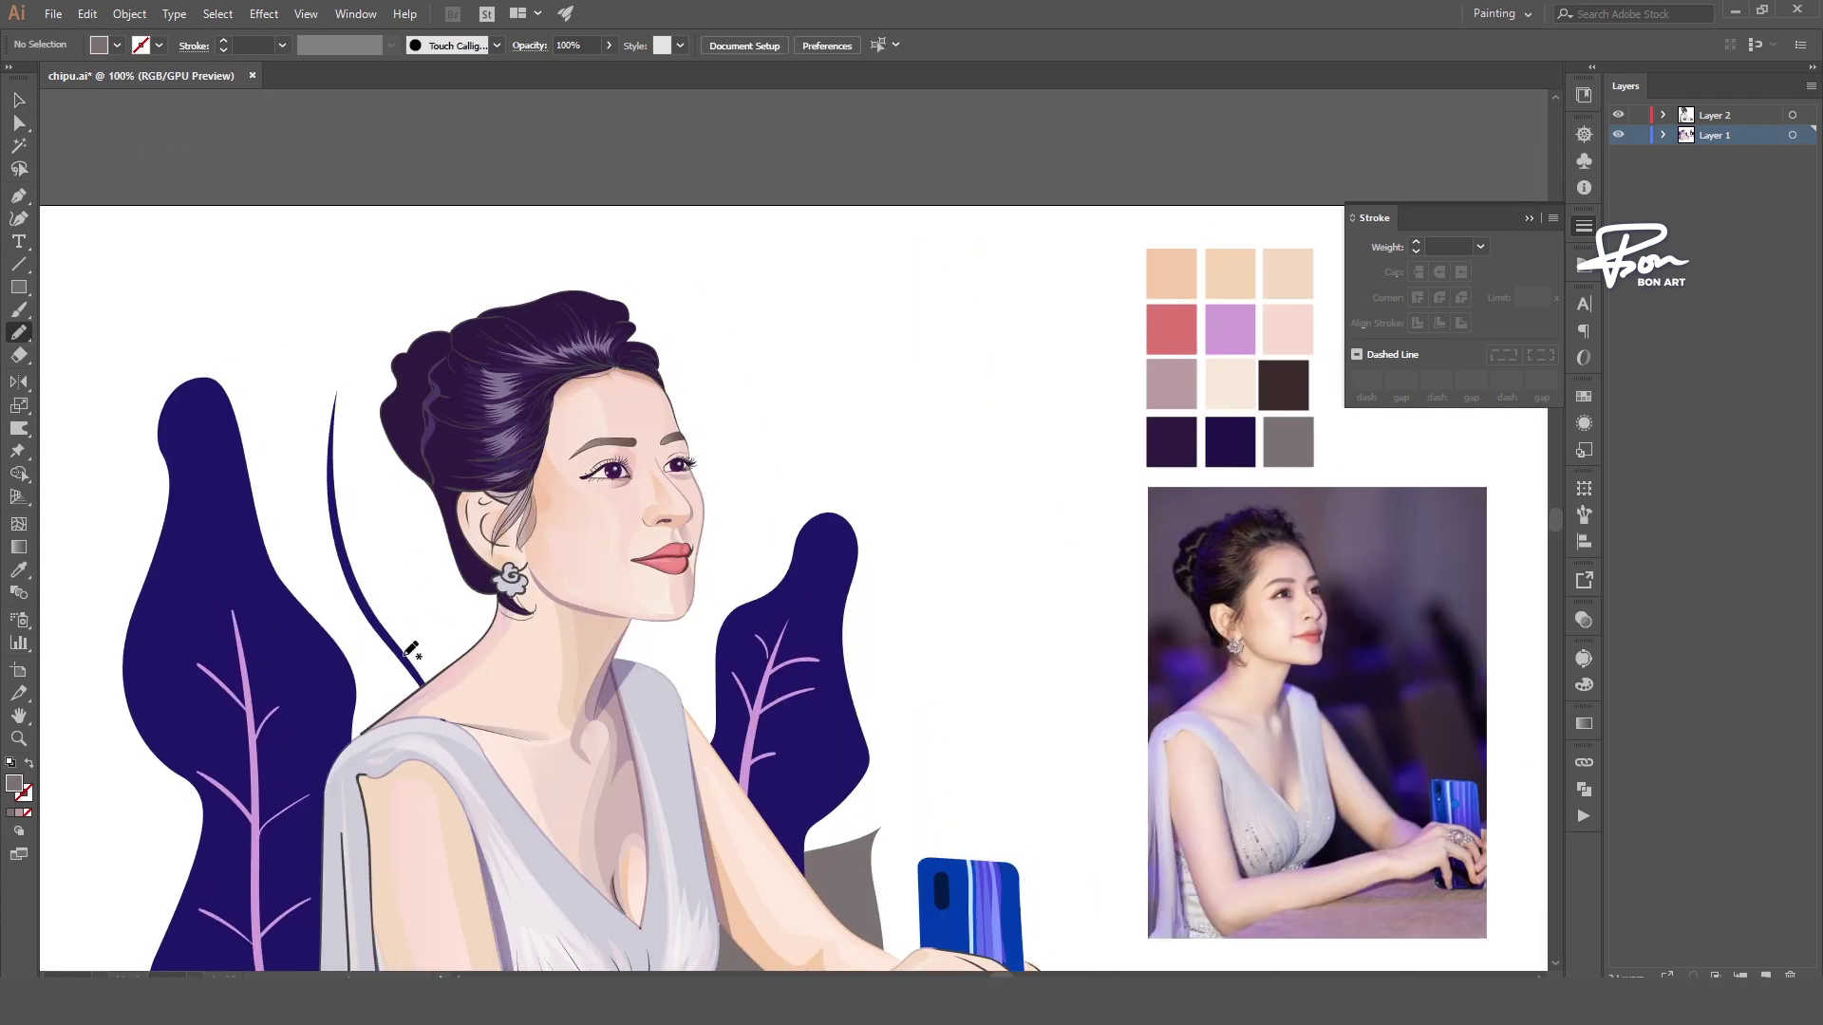
- Place three copies of the peach leaf at rising points along the dark stem
{"action": "key", "text": "i"}
{"action": "left_click", "coordinate": [1224, 280]}
{"action": "key", "text": "v"}
{"action": "left_click_drag", "start_coordinate": [380, 655], "coordinate": [359, 633], "text": "alt"}
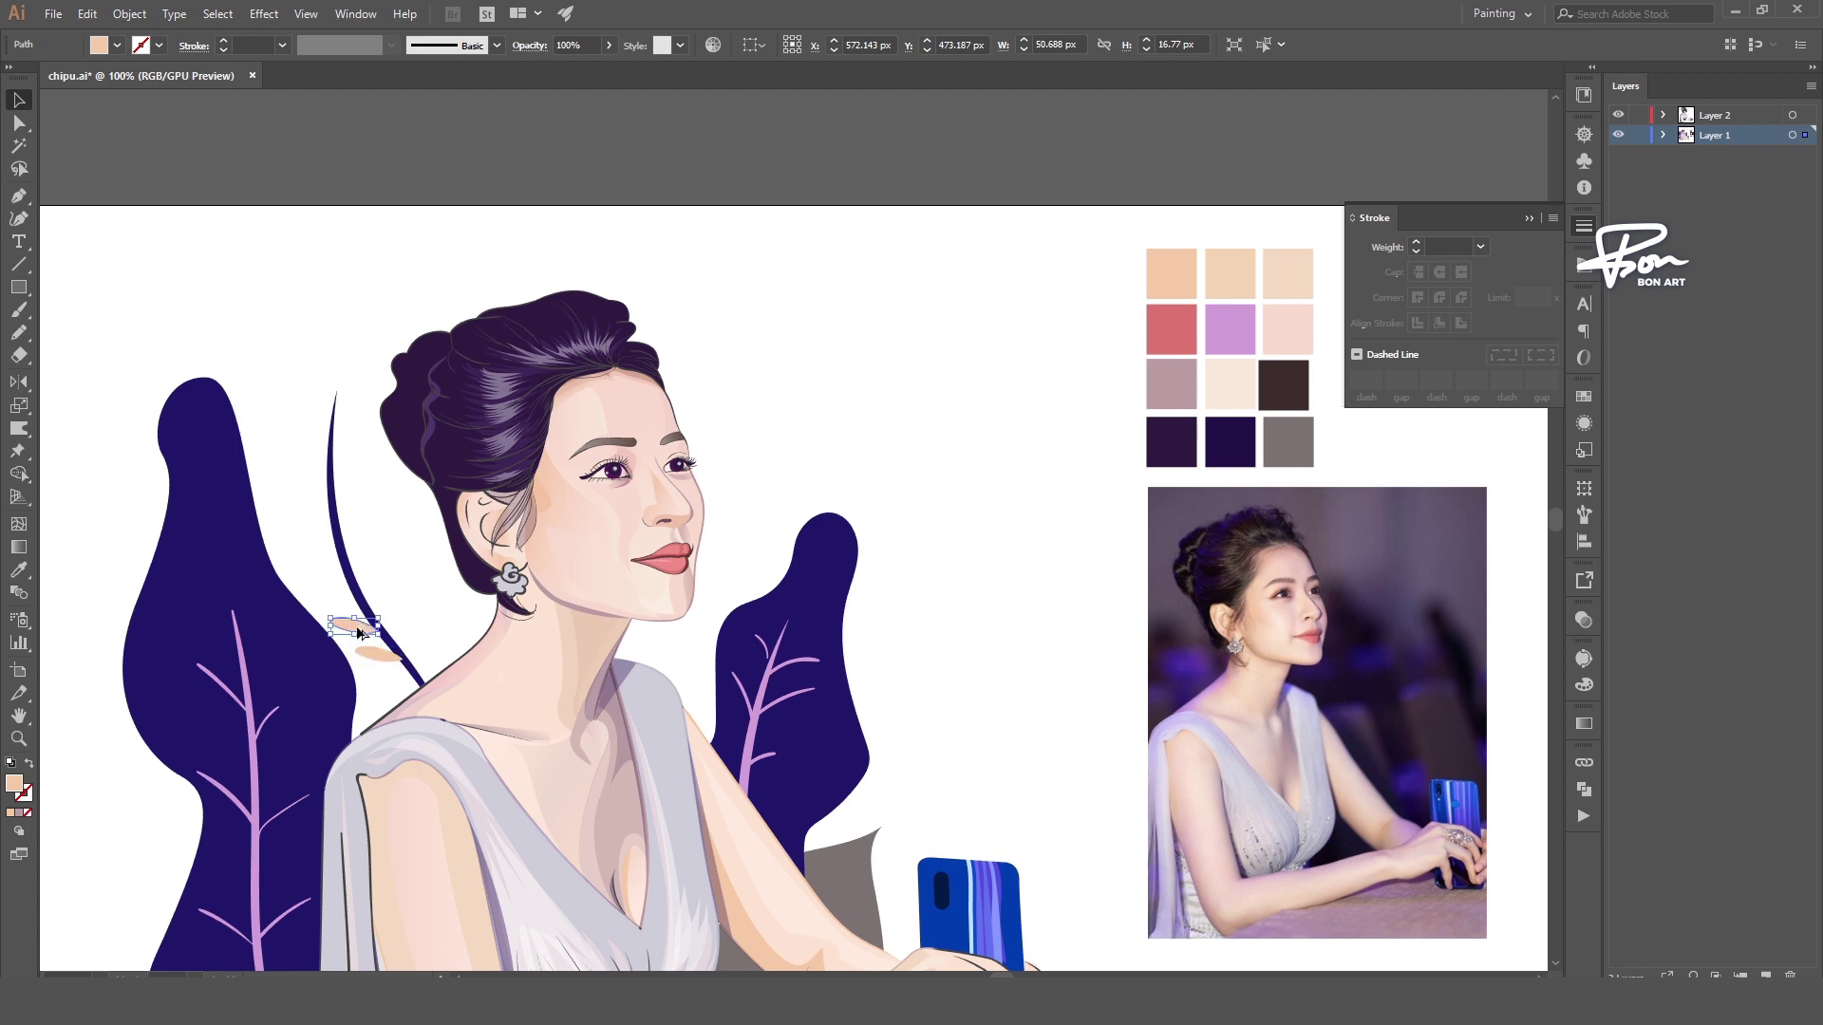
{"action": "left_click_drag", "start_coordinate": [316, 534], "coordinate": [309, 495], "text": "alt"}
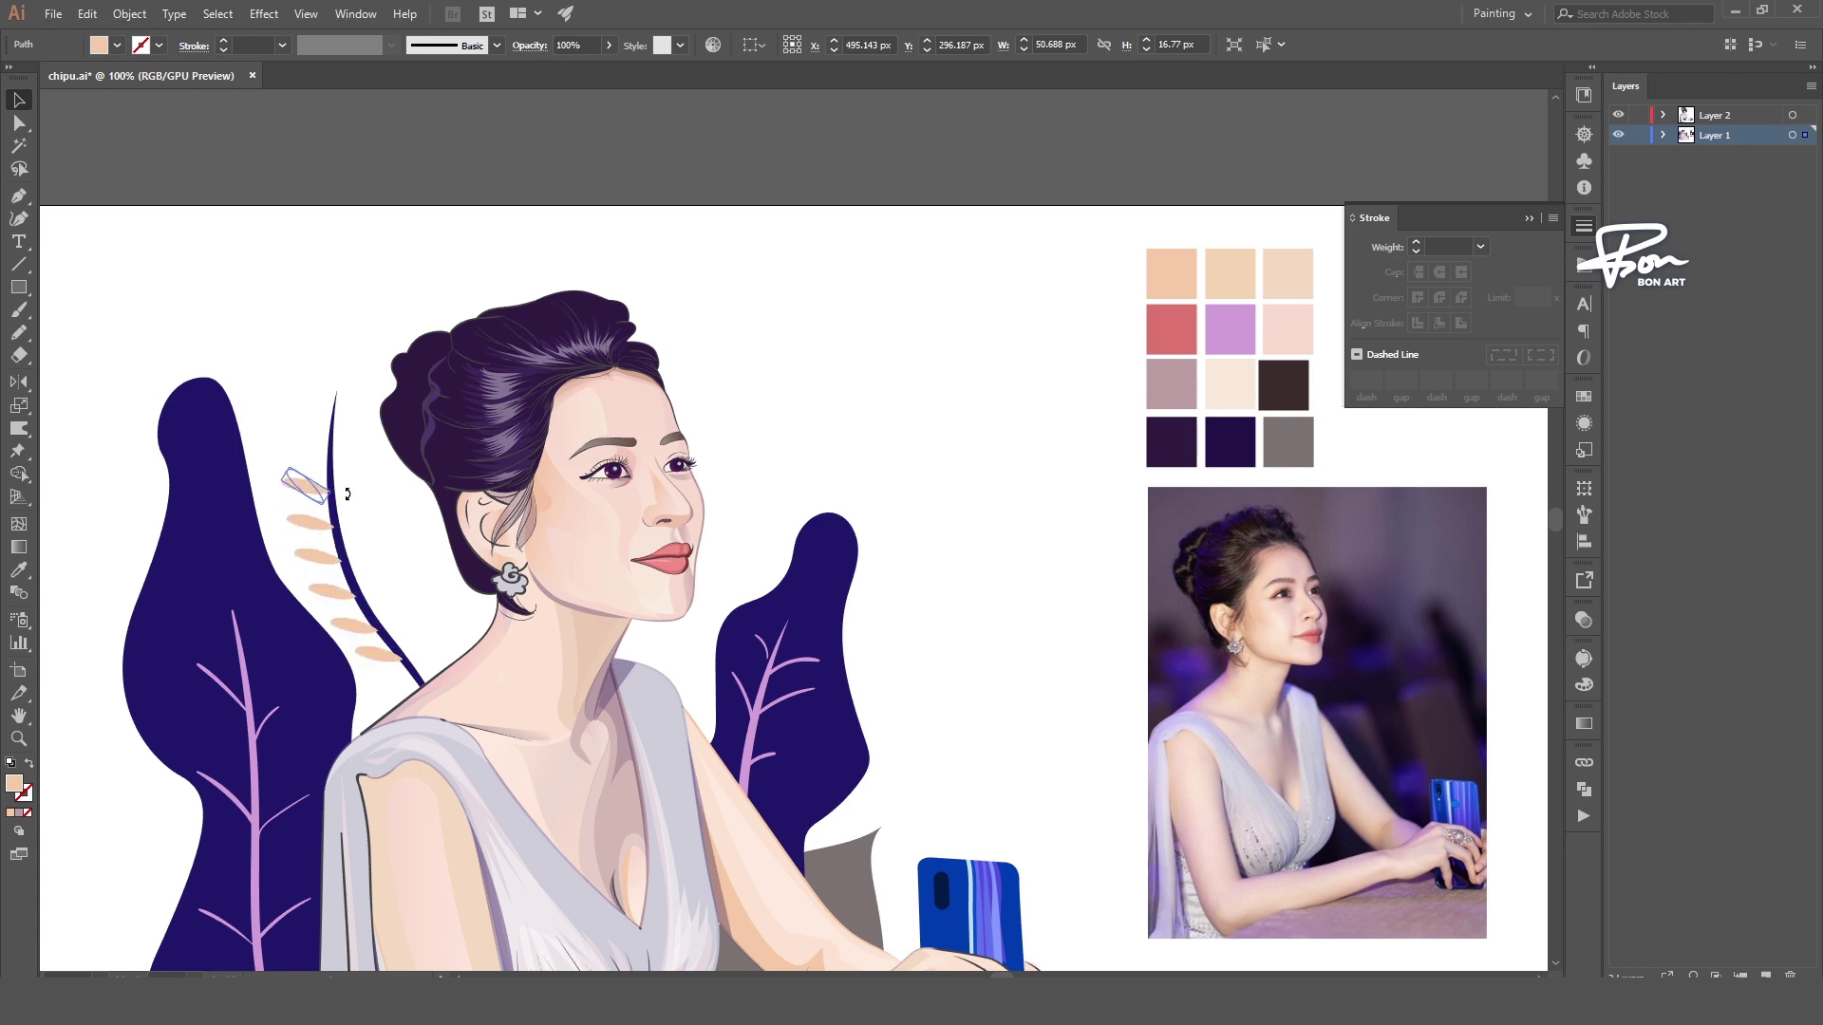
{"action": "key", "text": "ctrl+minus"}
{"action": "key", "text": "ctrl+plus"}
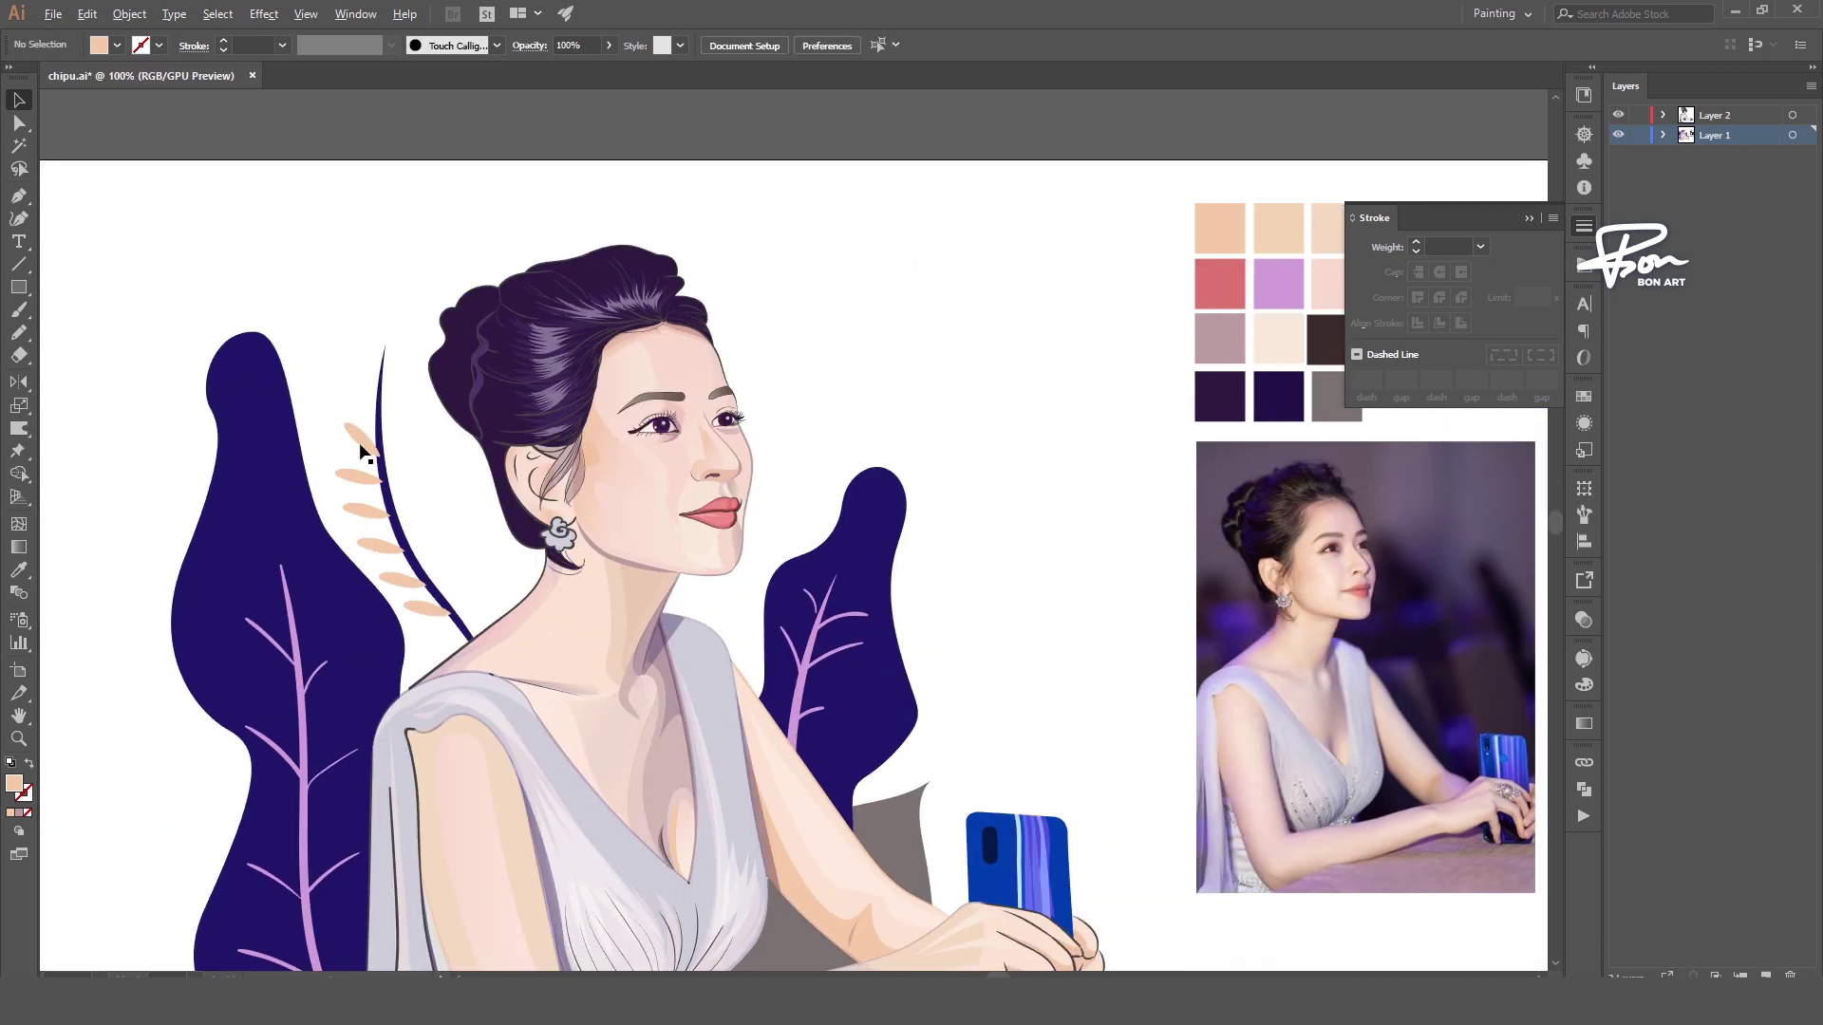
{"action": "left_click_drag", "start_coordinate": [381, 450], "coordinate": [370, 330], "text": "alt"}
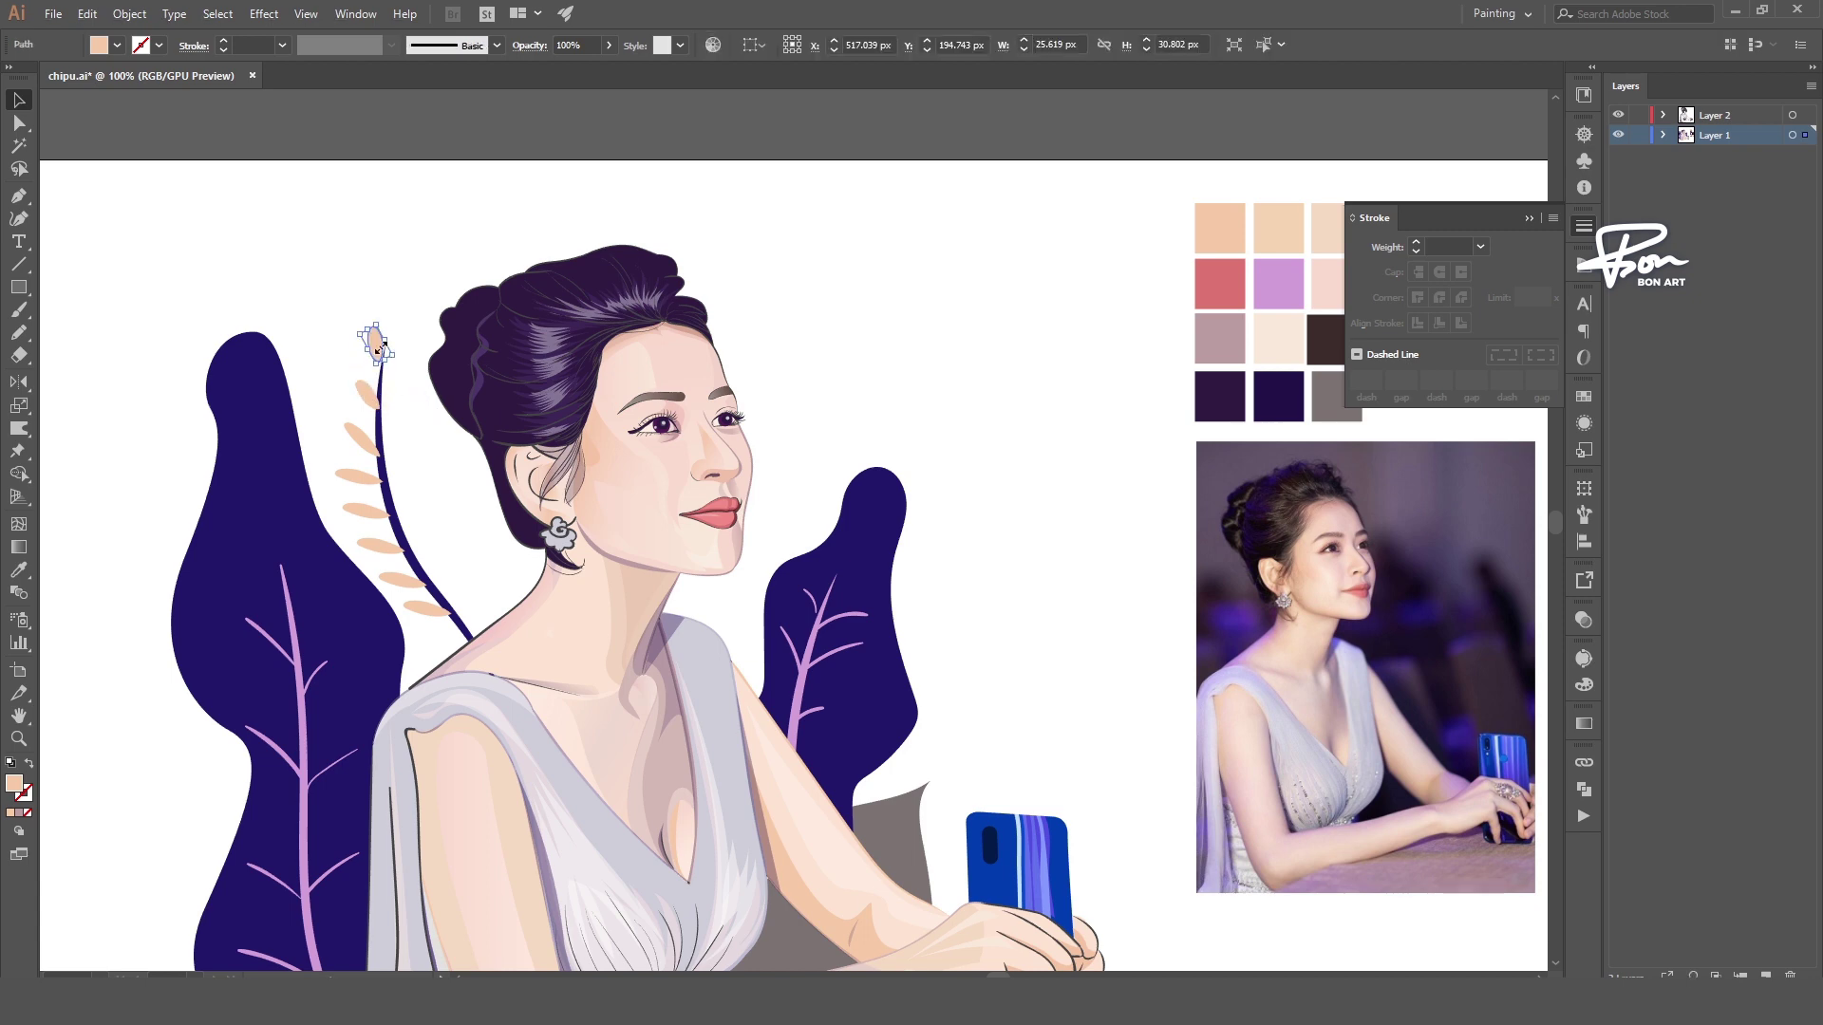
{"action": "left_click", "coordinate": [463, 518]}
- Select the peach leaves on the stem together as one group
{"action": "key", "text": "ctrl+minus"}
{"action": "key", "text": "ctrl+plus"}
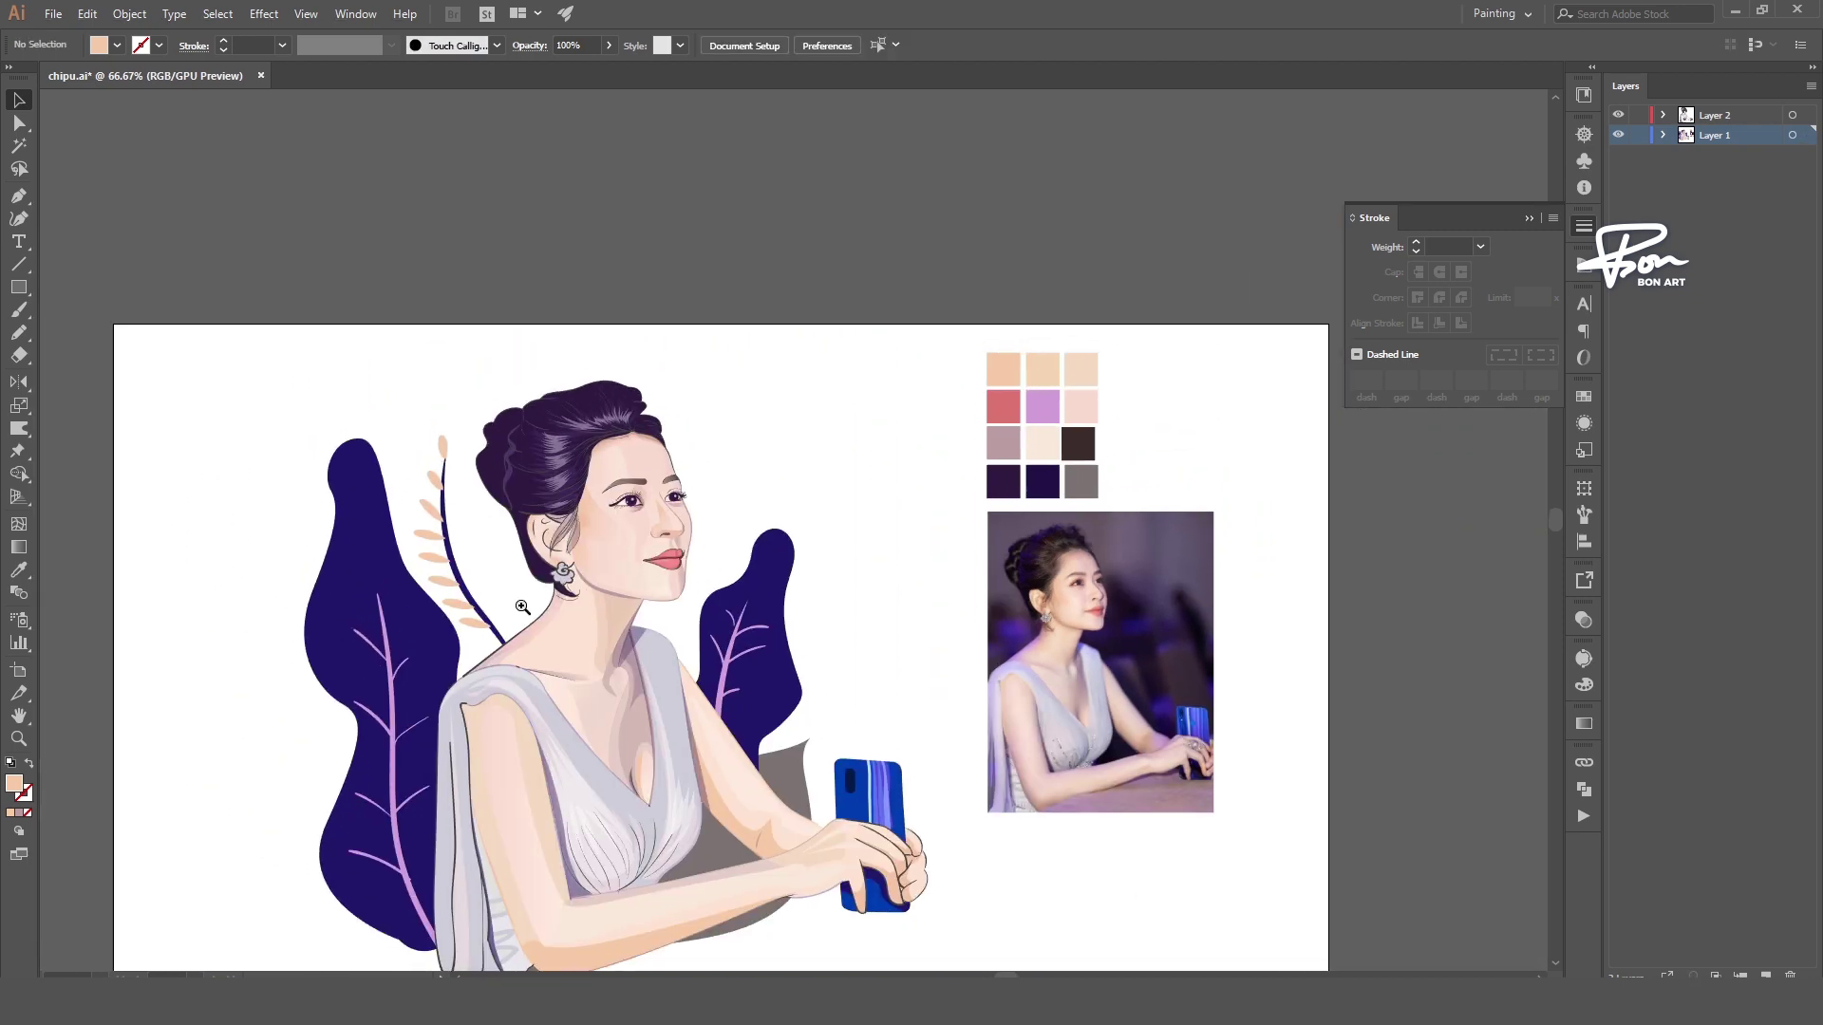
{"action": "left_click", "coordinate": [266, 564]}
{"action": "left_click_drag", "start_coordinate": [319, 603], "coordinate": [194, 327]}
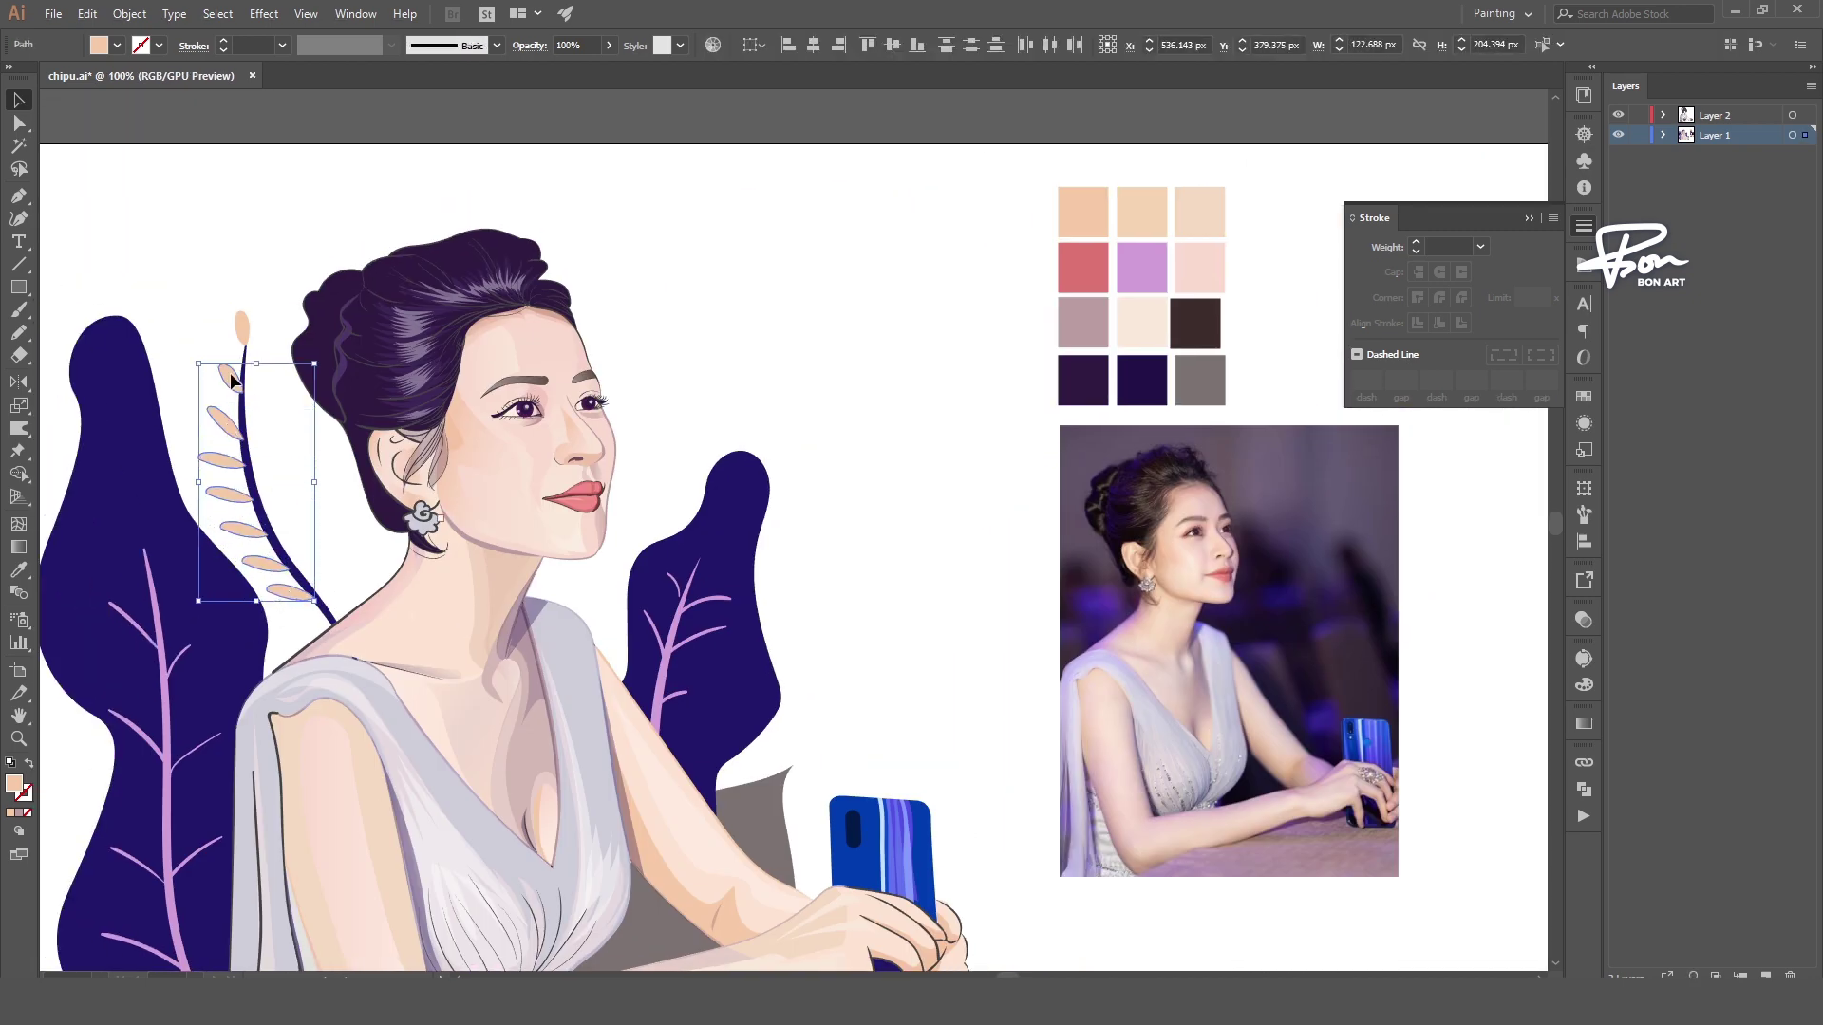
{"action": "key", "text": "ctrl+shift+a"}
{"action": "key", "text": "ctrl+plus"}
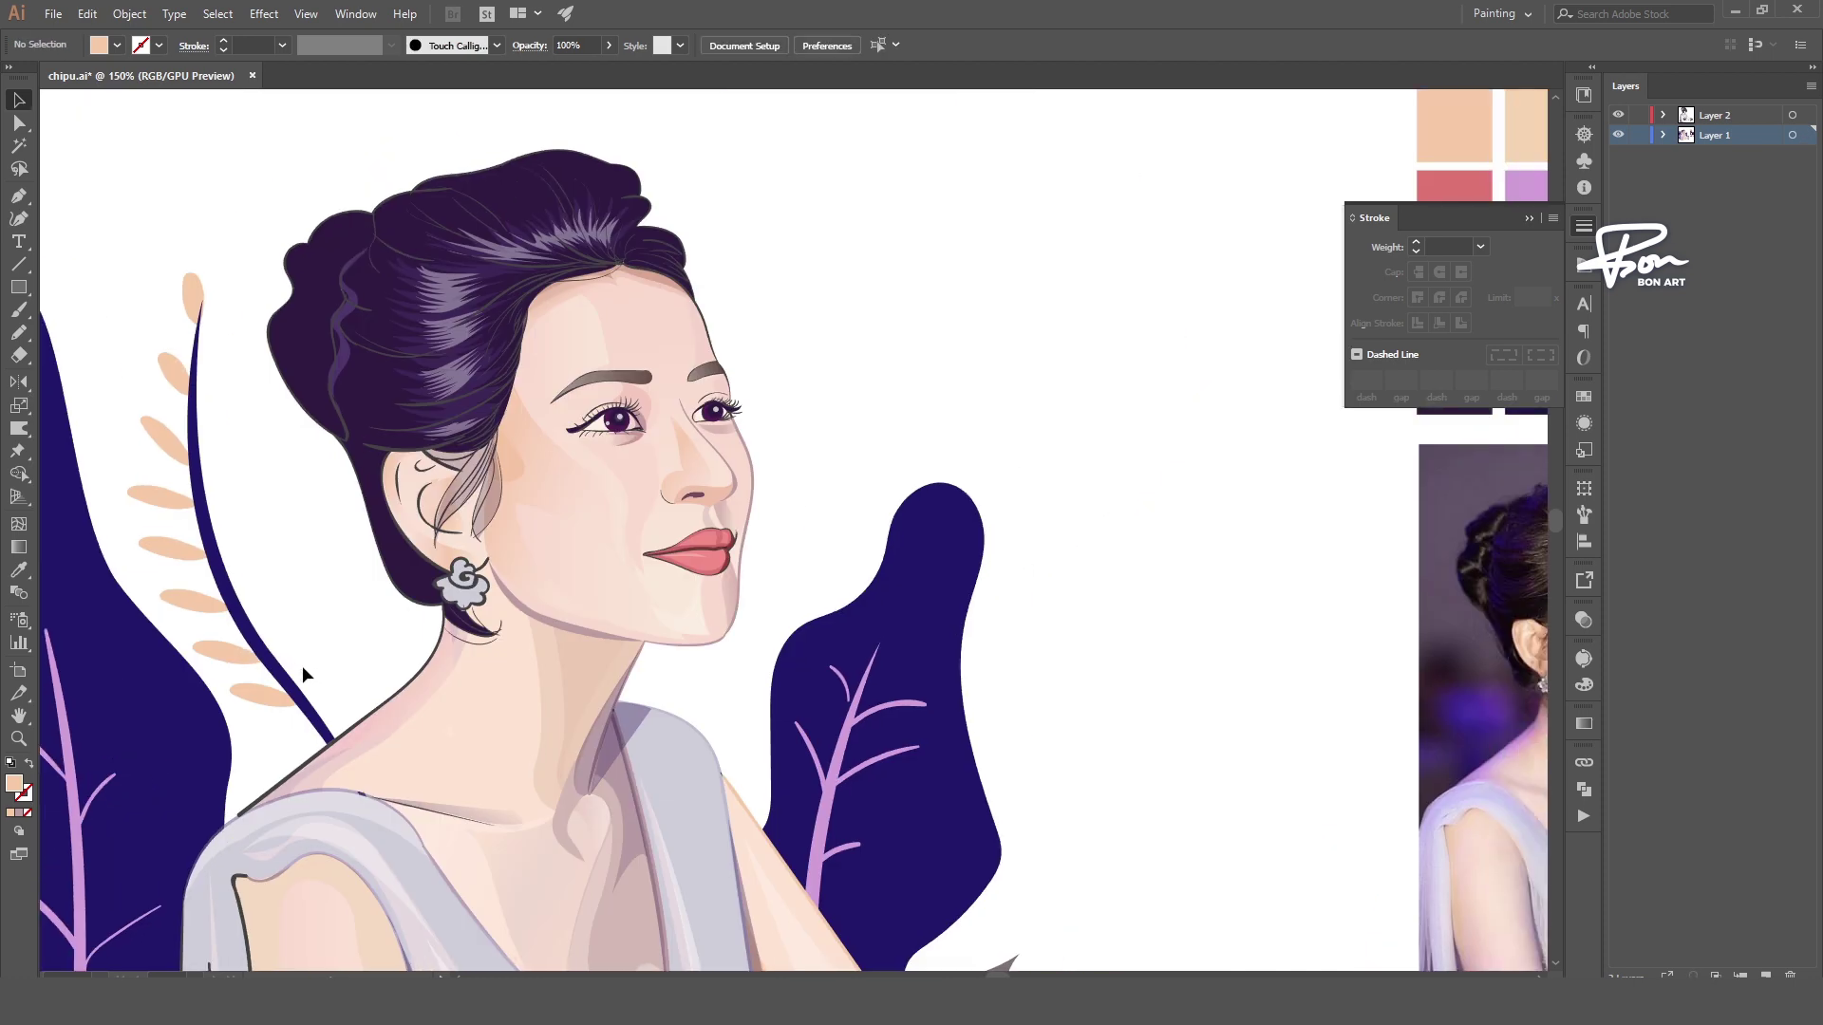
- Pencil two new leaves beside the stem and fill them peach
{"action": "left_click_drag", "start_coordinate": [313, 655], "coordinate": [261, 653]}
{"action": "key", "text": "i"}
{"action": "left_click", "coordinate": [242, 653]}
{"action": "key", "text": "n"}
{"action": "left_click_drag", "start_coordinate": [224, 548], "coordinate": [231, 596]}
{"action": "key", "text": "i"}
{"action": "left_click", "coordinate": [276, 617]}
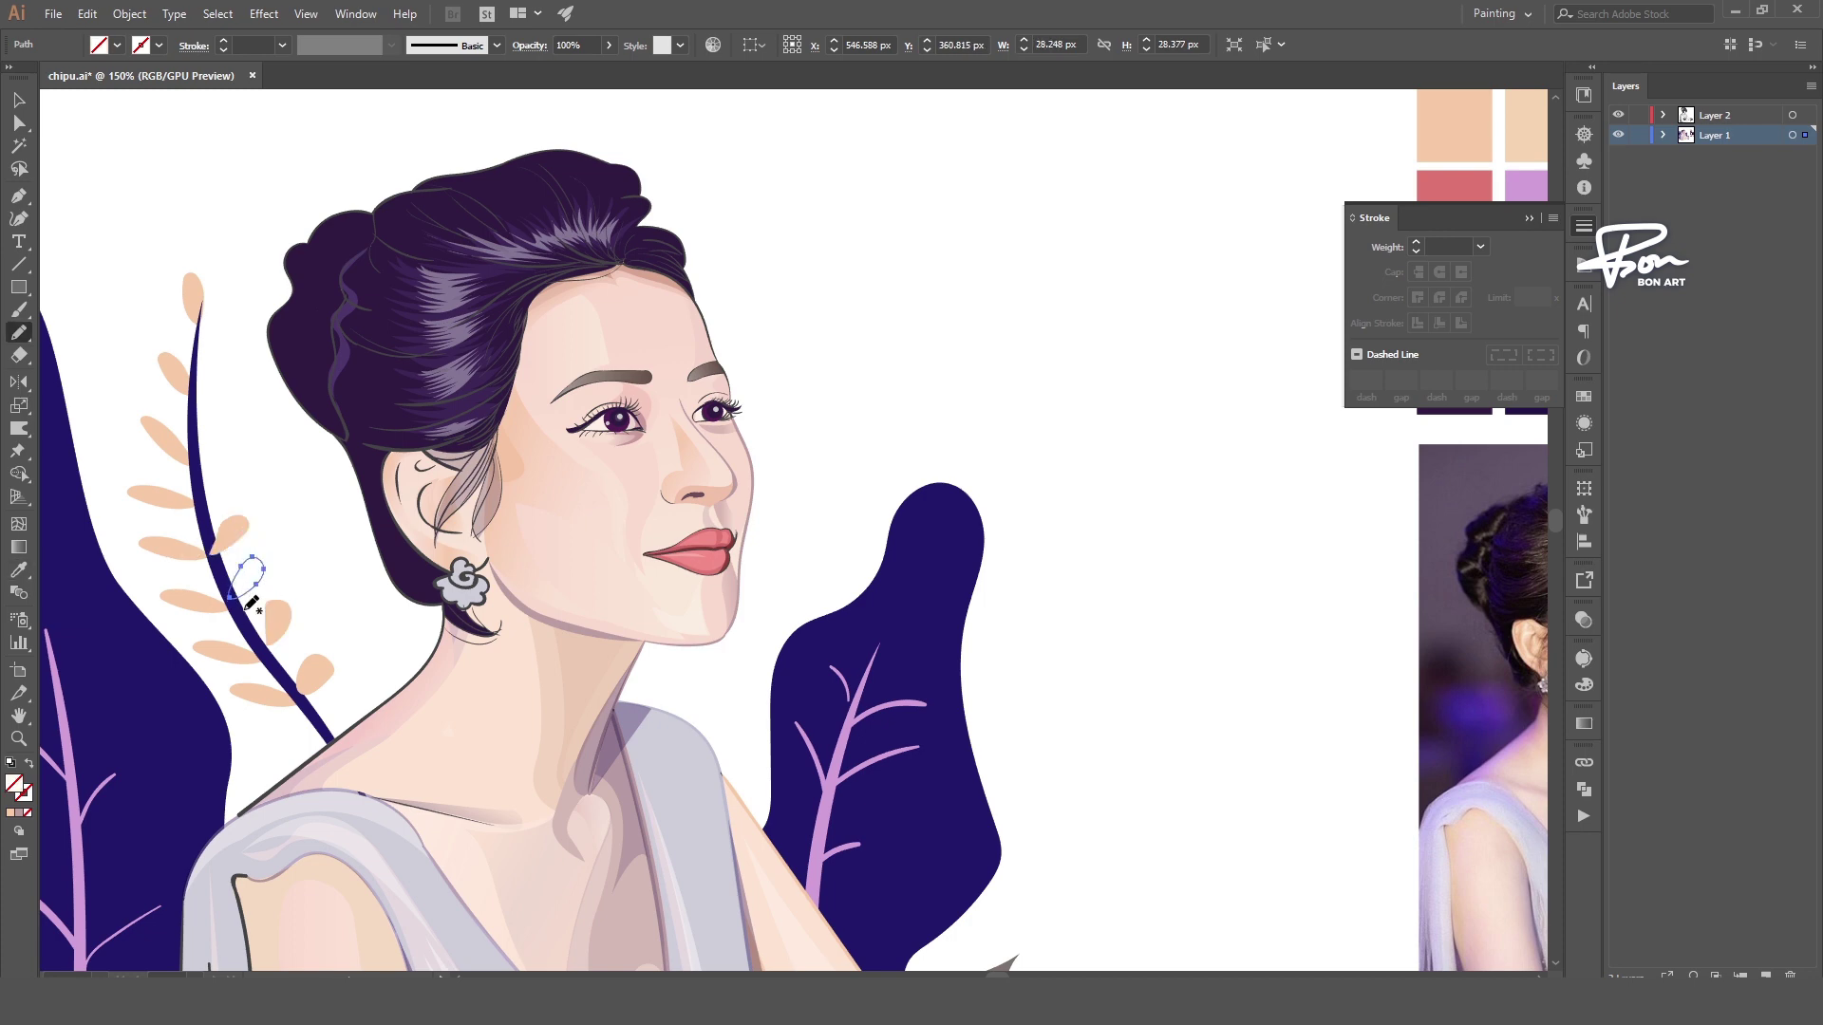
{"action": "key", "text": "i"}
{"action": "left_click", "coordinate": [267, 566]}
- Add a small peach leaf near the top of the stem and adjust its position
{"action": "left_click_drag", "start_coordinate": [229, 415], "coordinate": [201, 454]}
{"action": "key", "text": "i"}
{"action": "left_click", "coordinate": [248, 507]}
{"action": "key", "text": "n"}
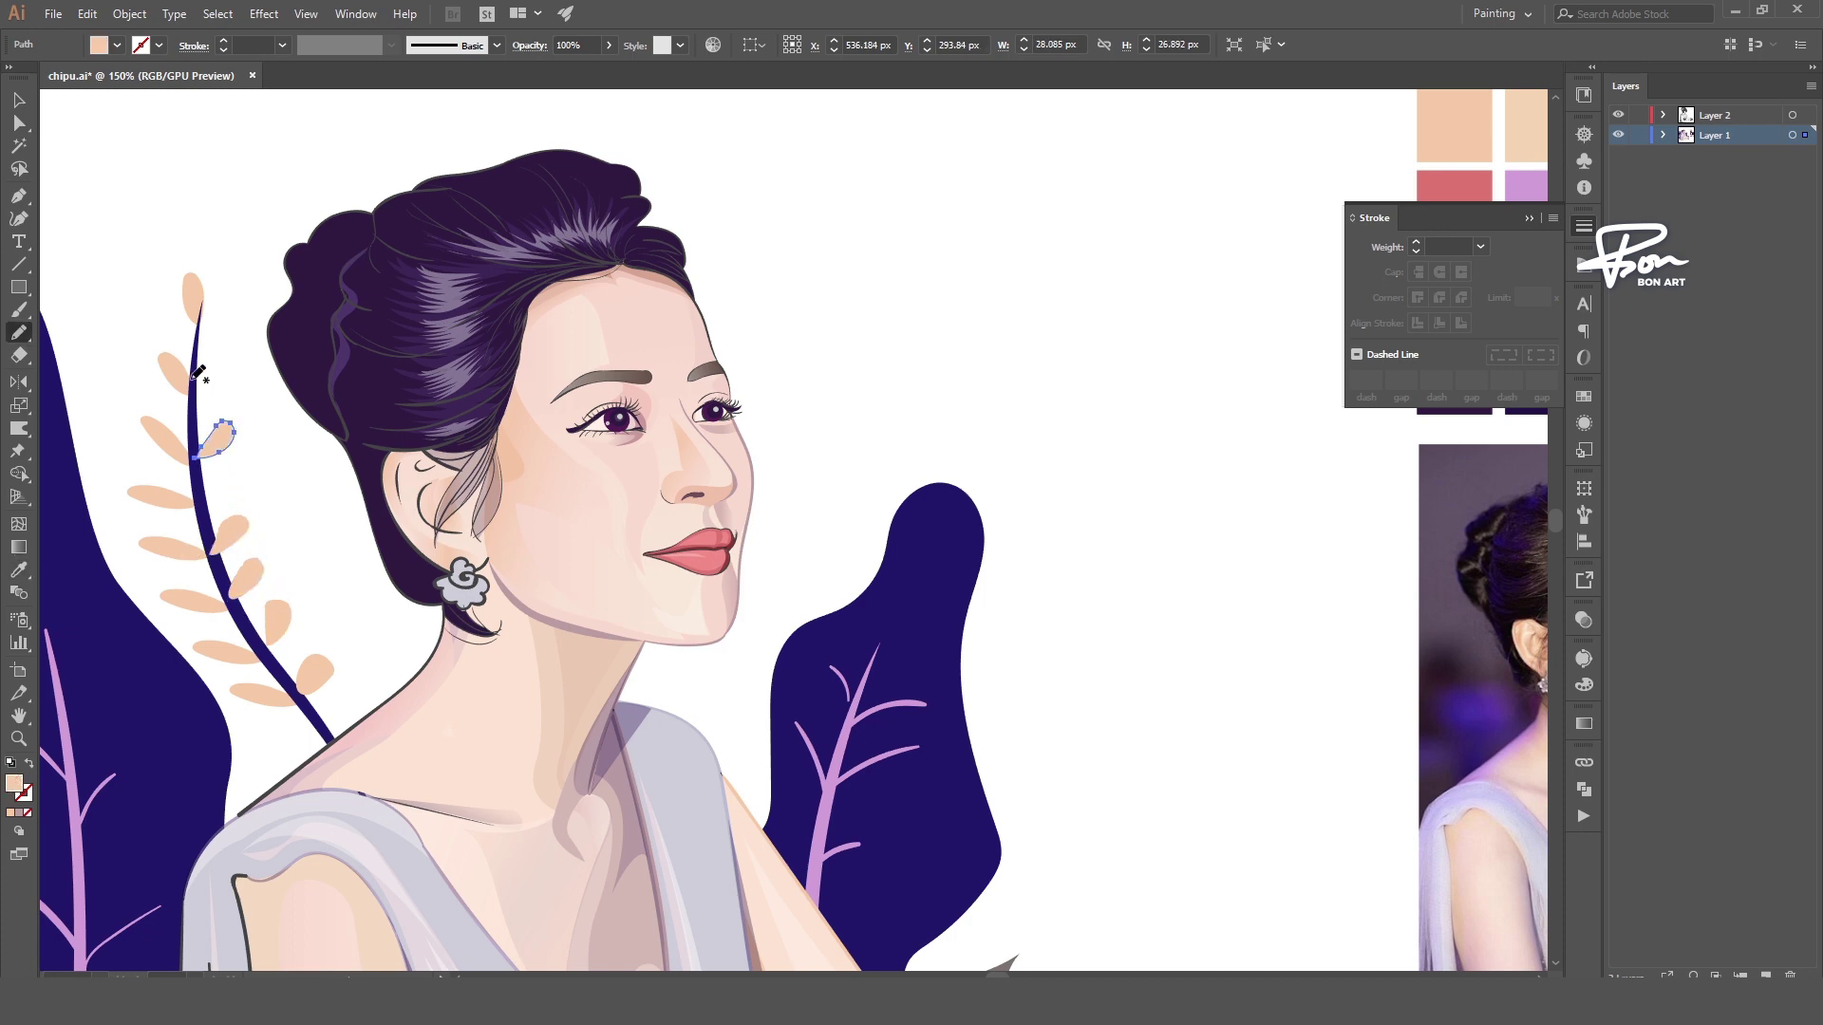
{"action": "left_click_drag", "start_coordinate": [224, 361], "coordinate": [204, 381]}
{"action": "key", "text": "v"}
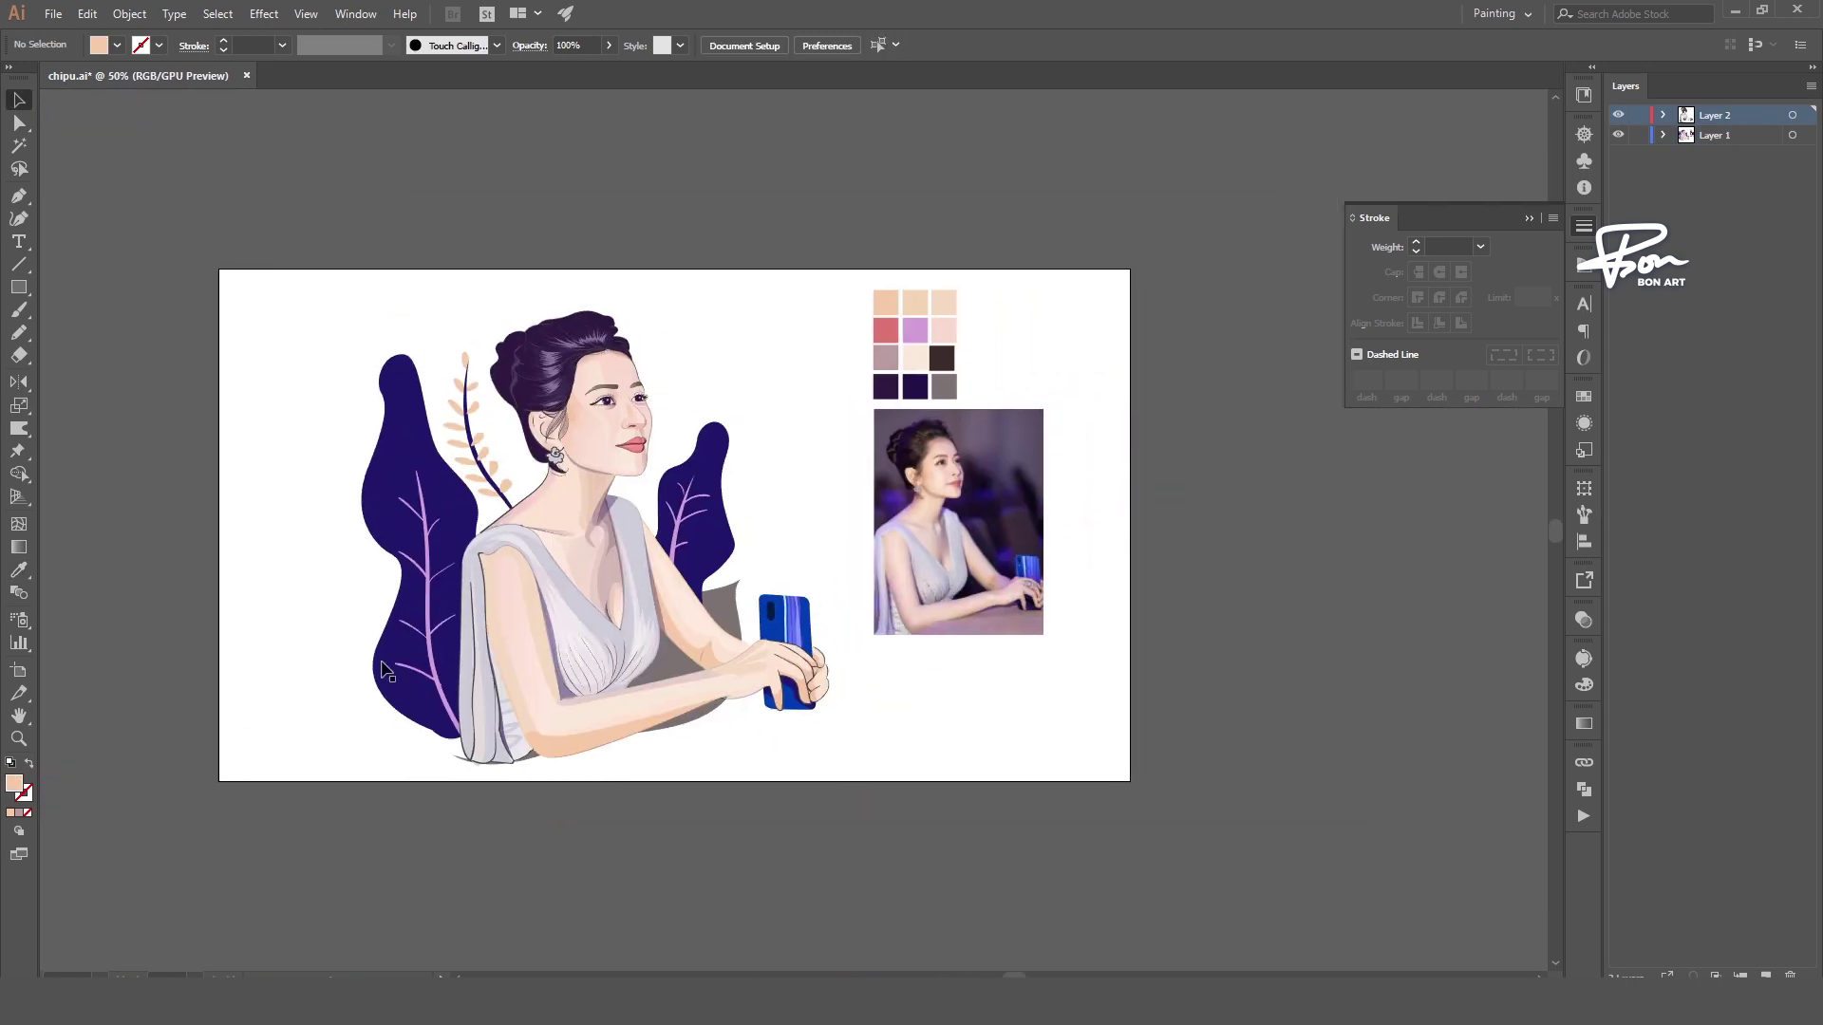
- Pencil a closed blob beside the left leaf and fill it with the coral swatch
{"action": "key", "text": "n"}
{"action": "left_click_drag", "start_coordinate": [423, 611], "coordinate": [404, 561]}
{"action": "left_click_drag", "start_coordinate": [344, 617], "coordinate": [424, 613]}
{"action": "key", "text": "i"}
{"action": "left_click", "coordinate": [885, 329]}
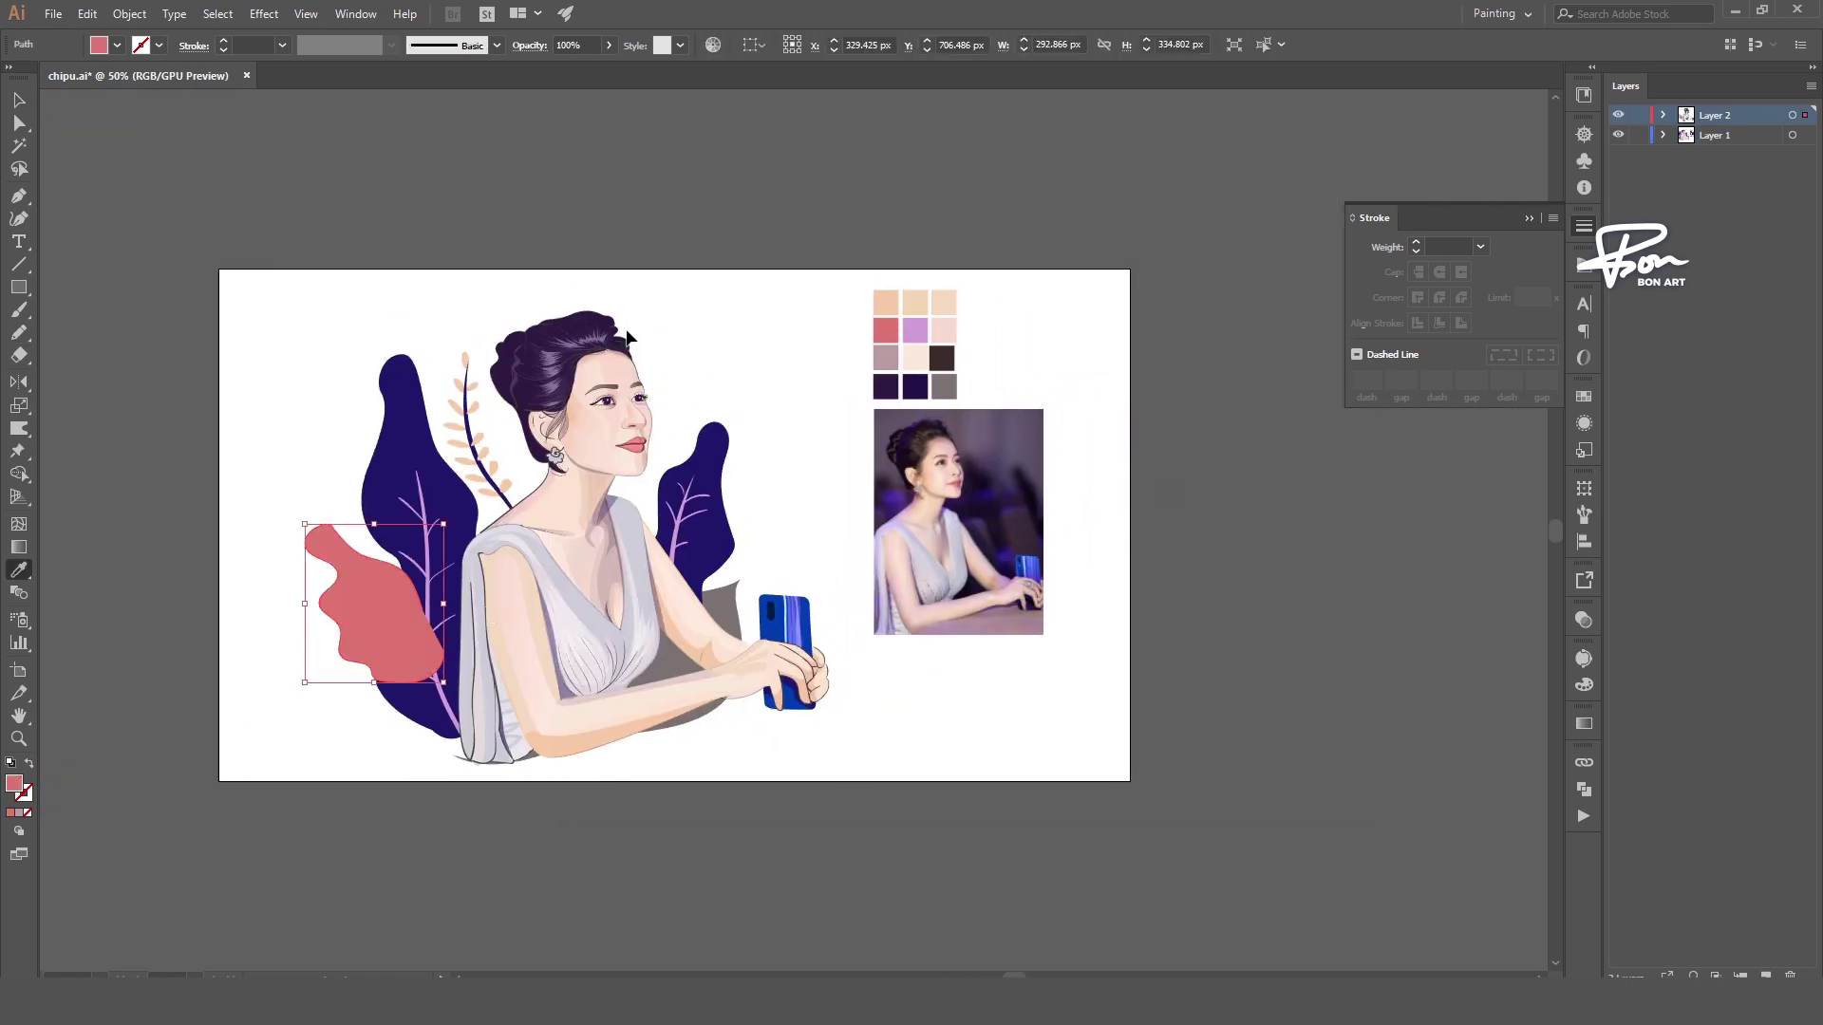
- Move the coral blob behind the large left leaf on Layer 1
{"action": "key", "text": "v"}
{"action": "left_click", "coordinate": [351, 544]}
{"action": "key", "text": "ctrl+x"}
{"action": "left_click", "coordinate": [421, 701]}
{"action": "key", "text": "ctrl+b"}
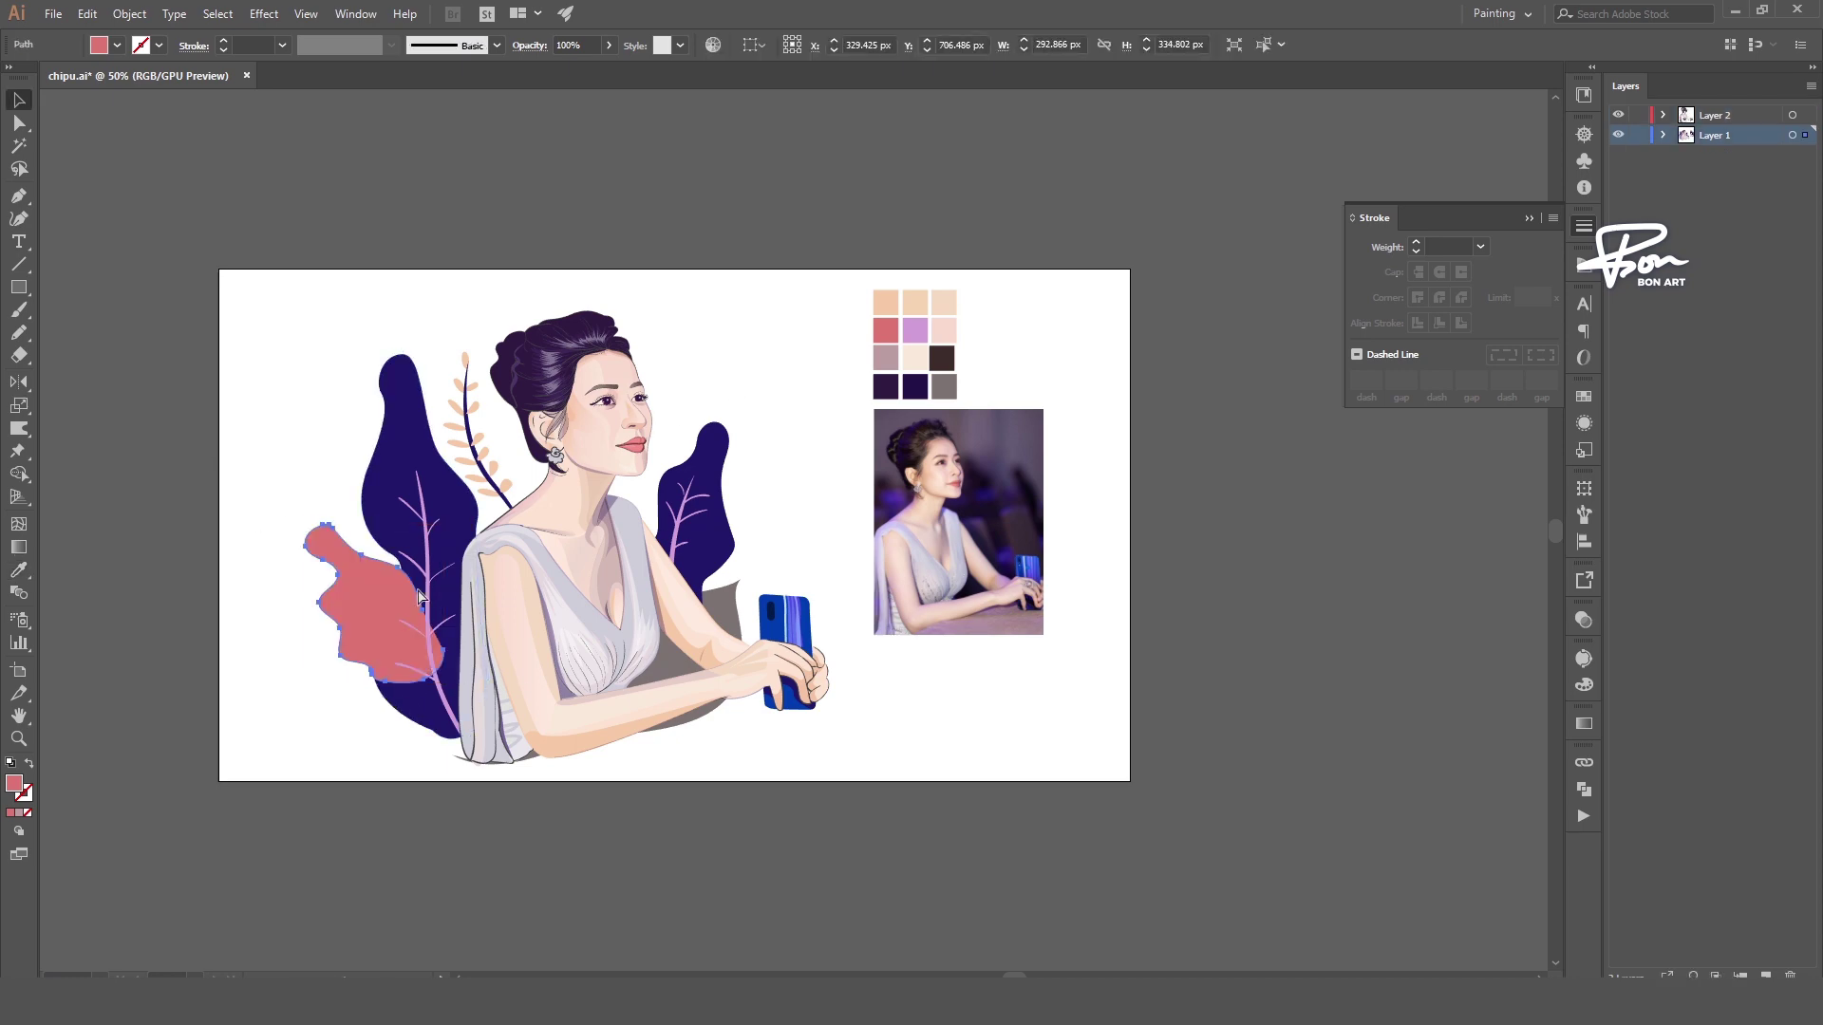
{"action": "left_click", "coordinate": [769, 447]}
- Paint a curved peach vein across the coral blob
{"action": "key", "text": "ctrl+plus"}
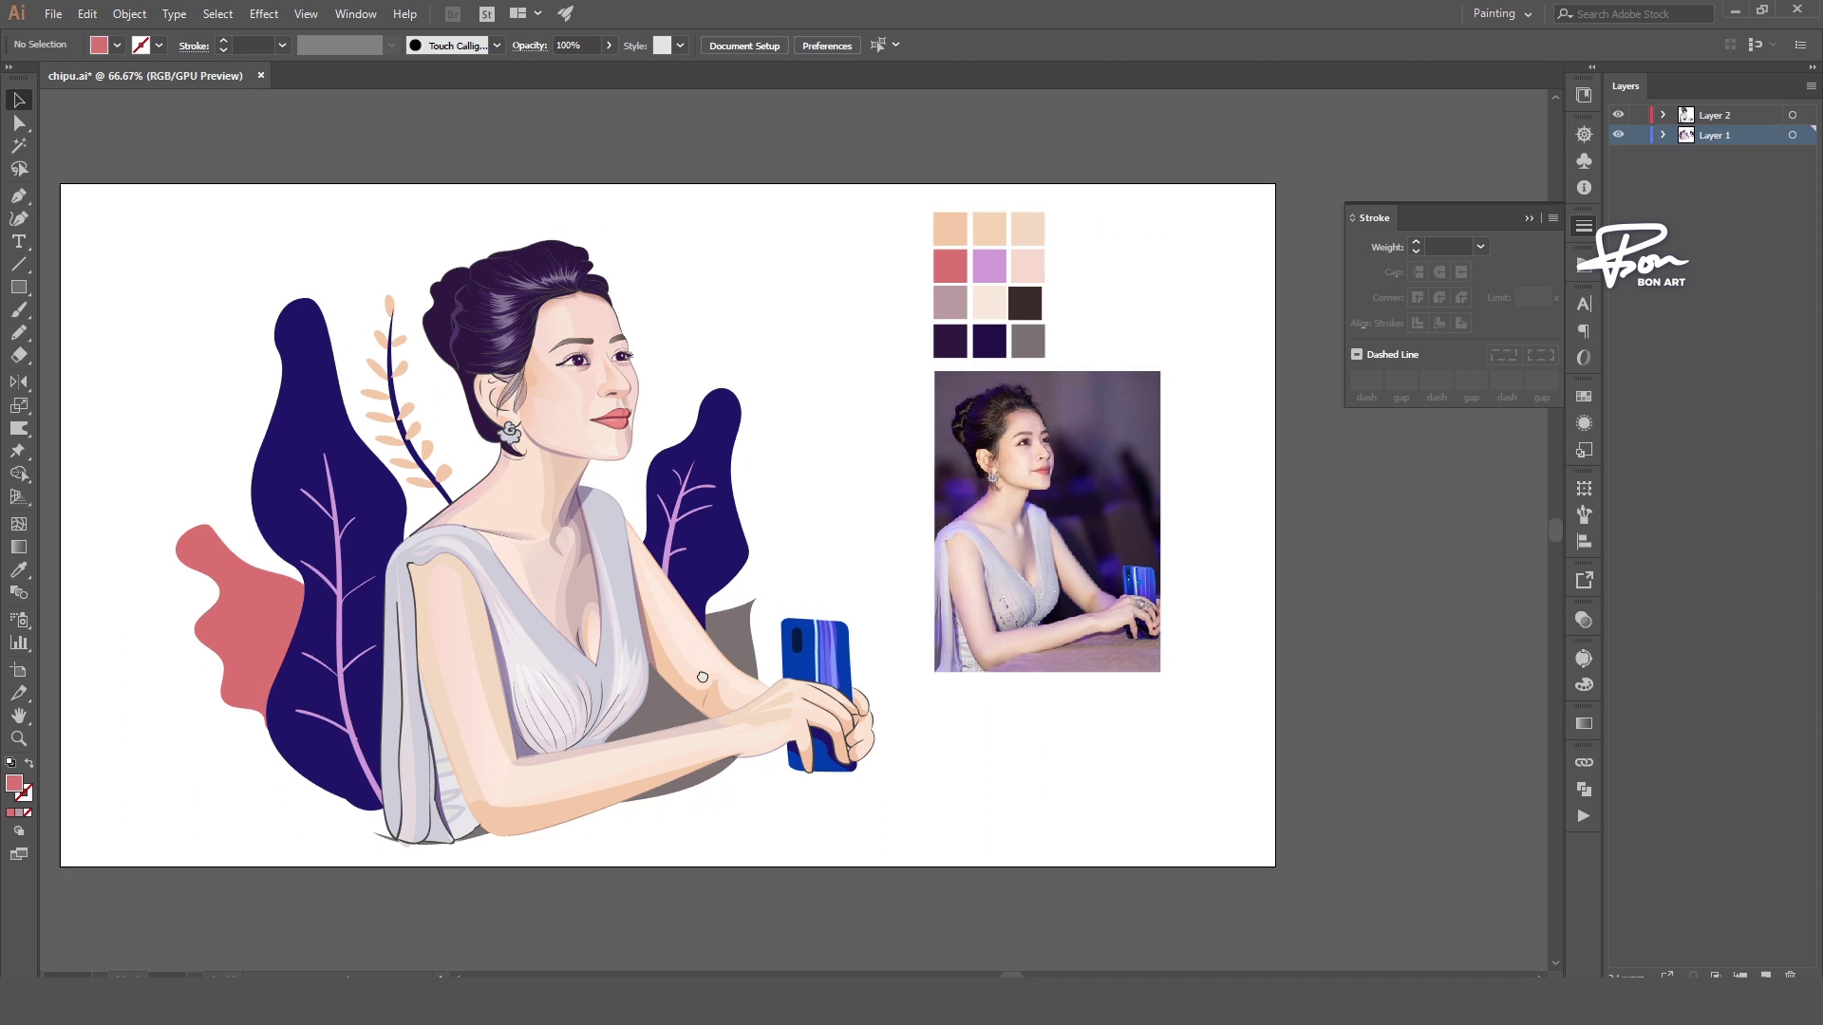
{"action": "key", "text": "b"}
{"action": "left_click_drag", "start_coordinate": [211, 570], "coordinate": [249, 679]}
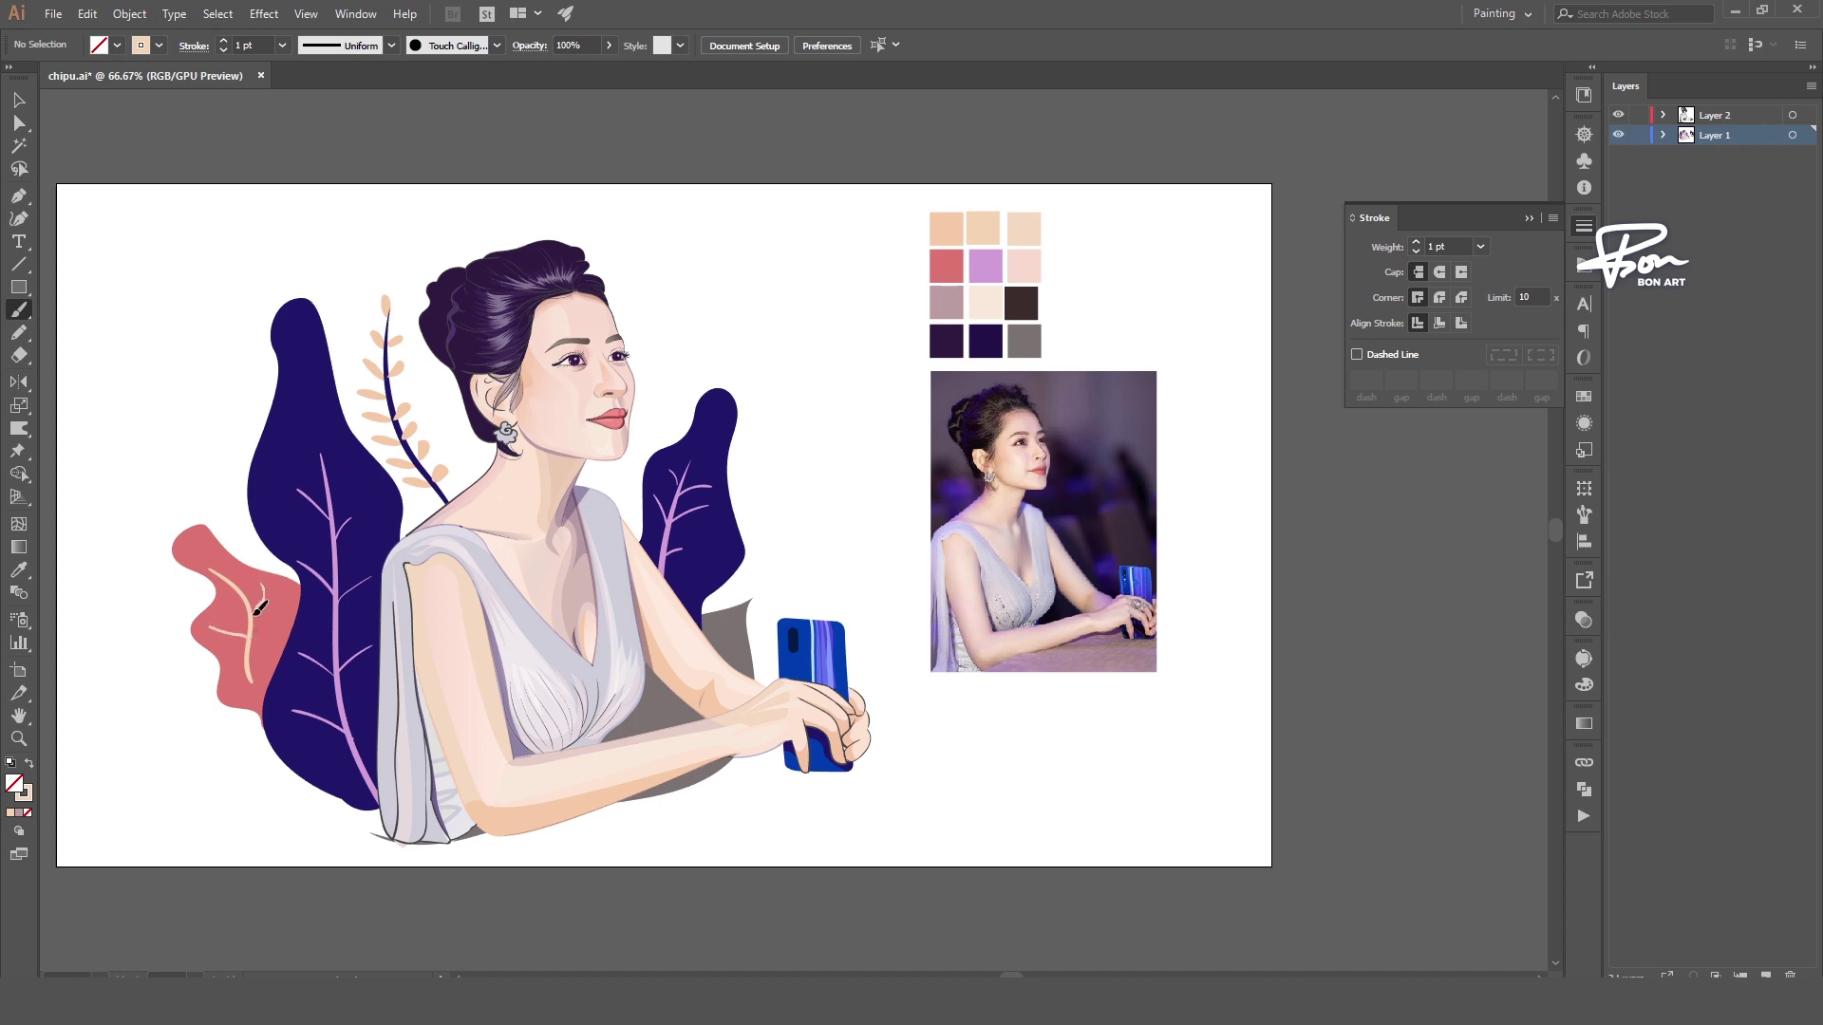
{"action": "key", "text": "ctrl+minus"}
- Recolour the grey arm shadow periwinkle using the swatch
{"action": "left_click_drag", "start_coordinate": [604, 658], "coordinate": [612, 698]}
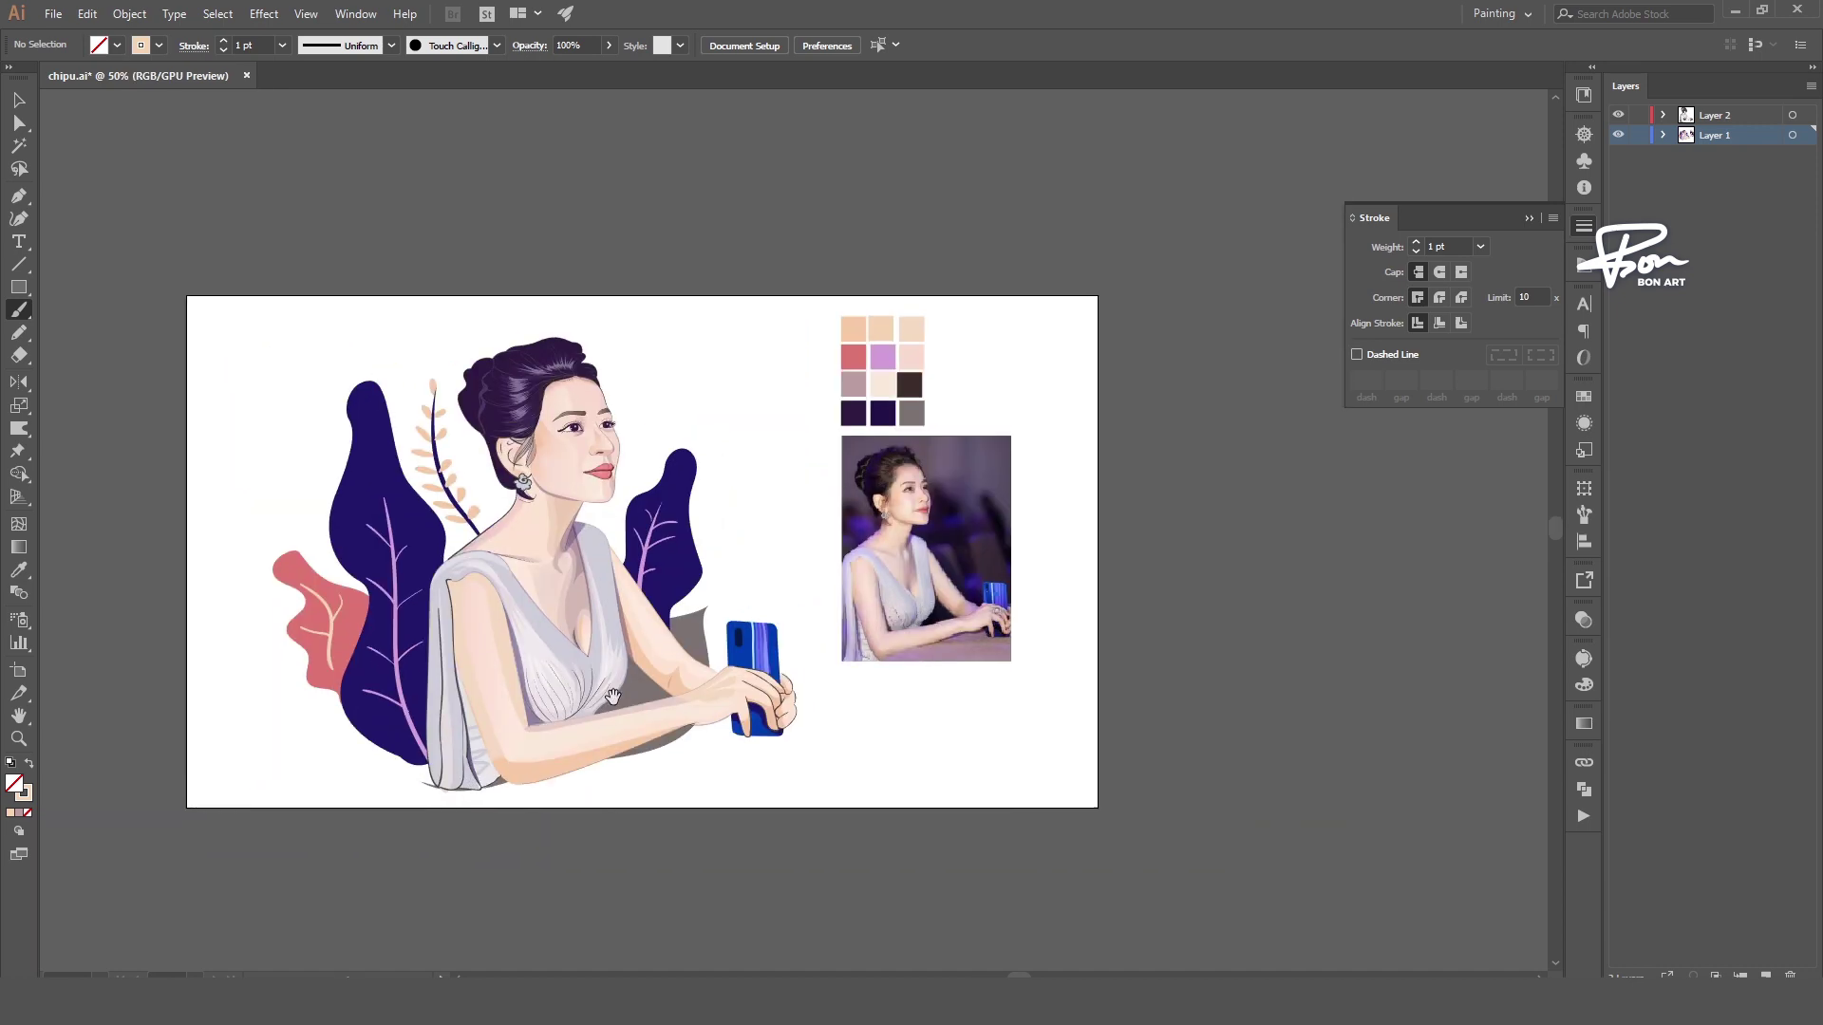
{"action": "left_click", "coordinate": [638, 702], "text": "ctrl"}
{"action": "key", "text": "i"}
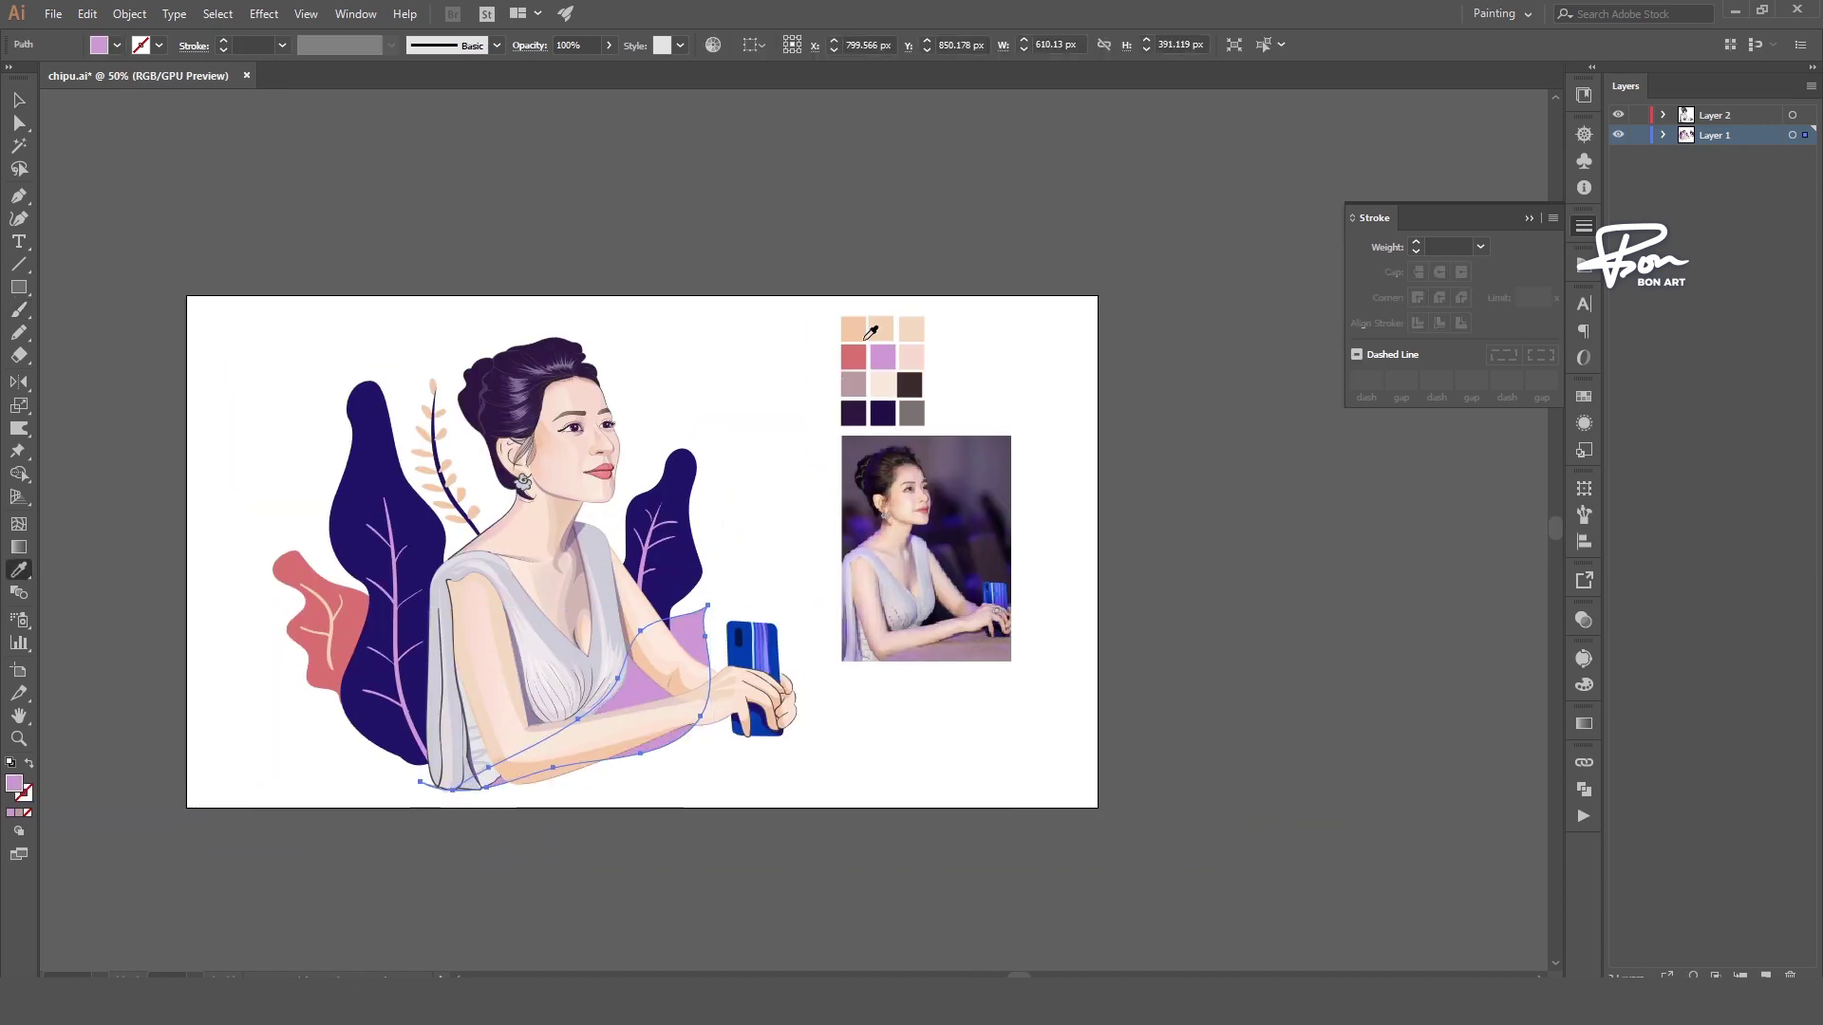
{"action": "left_click", "coordinate": [917, 412]}
{"action": "left_click", "coordinate": [997, 593]}
{"action": "key", "text": "v"}
{"action": "key", "text": "ctrl+shift+a"}
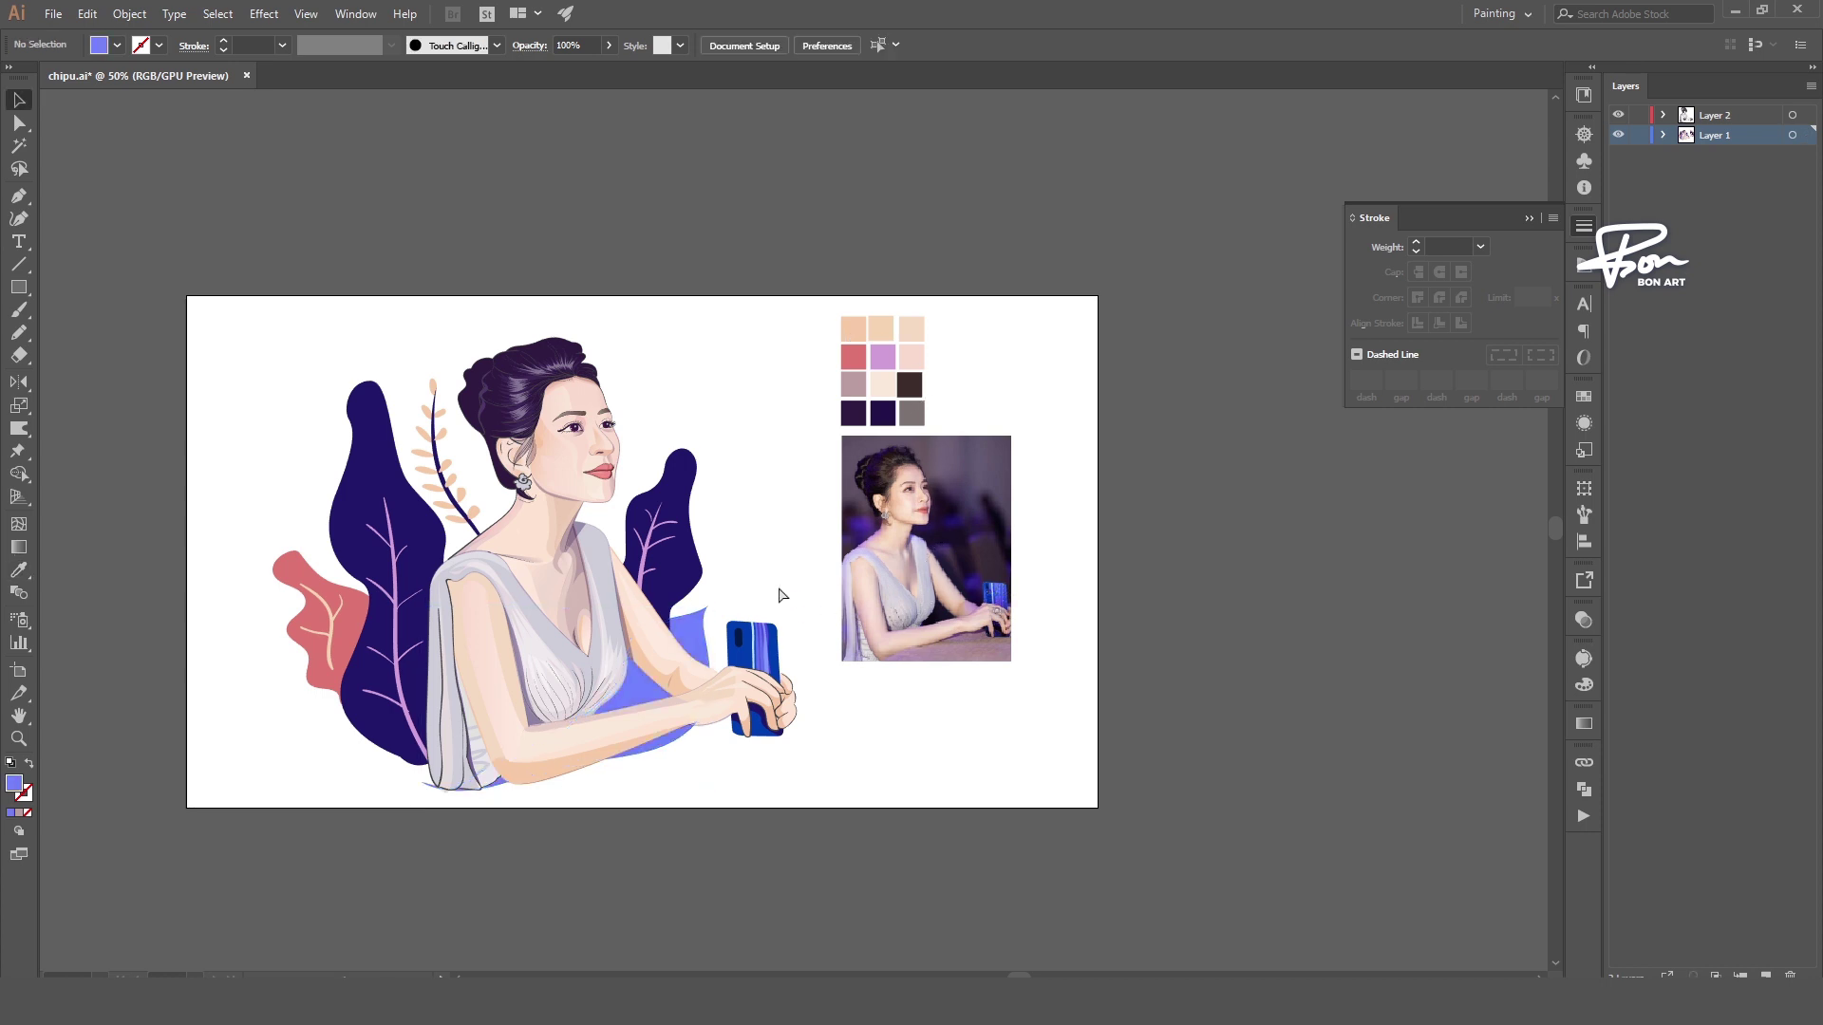
{"action": "left_click_drag", "start_coordinate": [763, 587], "coordinate": [929, 528]}
{"action": "key", "text": "ctrl+plus"}
{"action": "key", "text": "shift+e"}
{"action": "left_click", "coordinate": [380, 784], "text": "ctrl"}
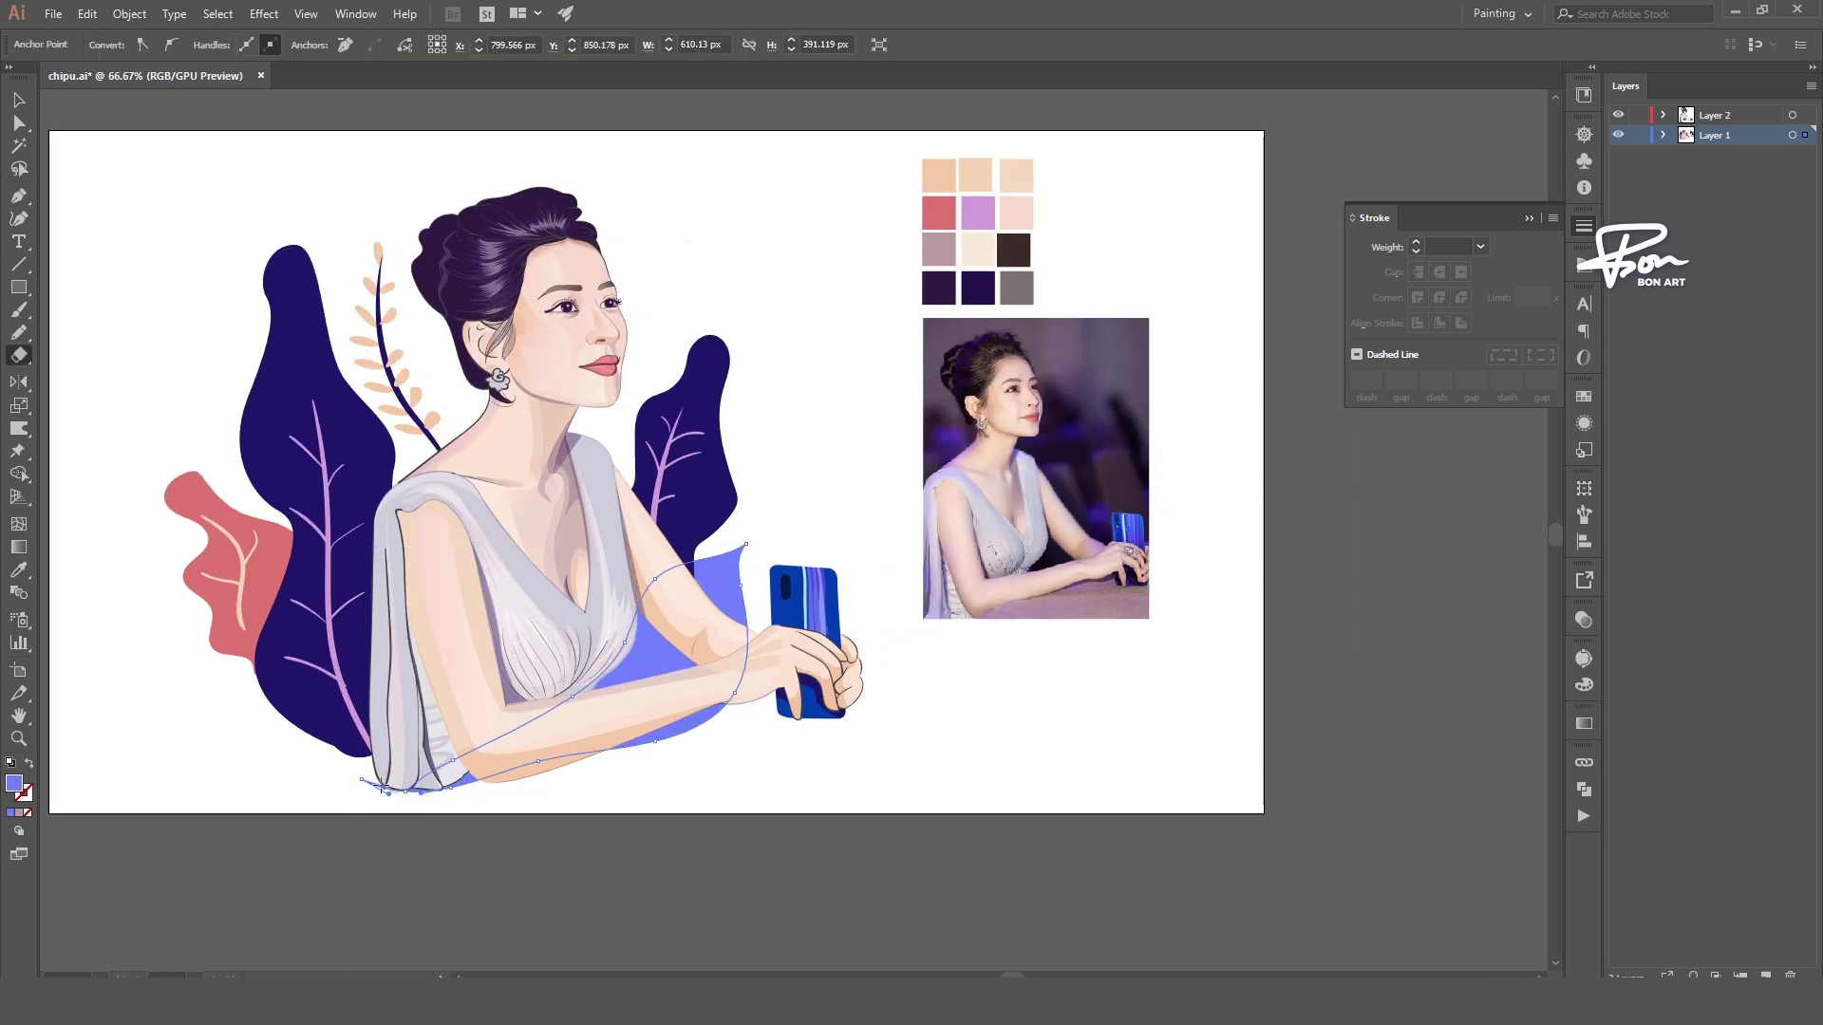
{"action": "key", "text": "ctrl+shift+a"}
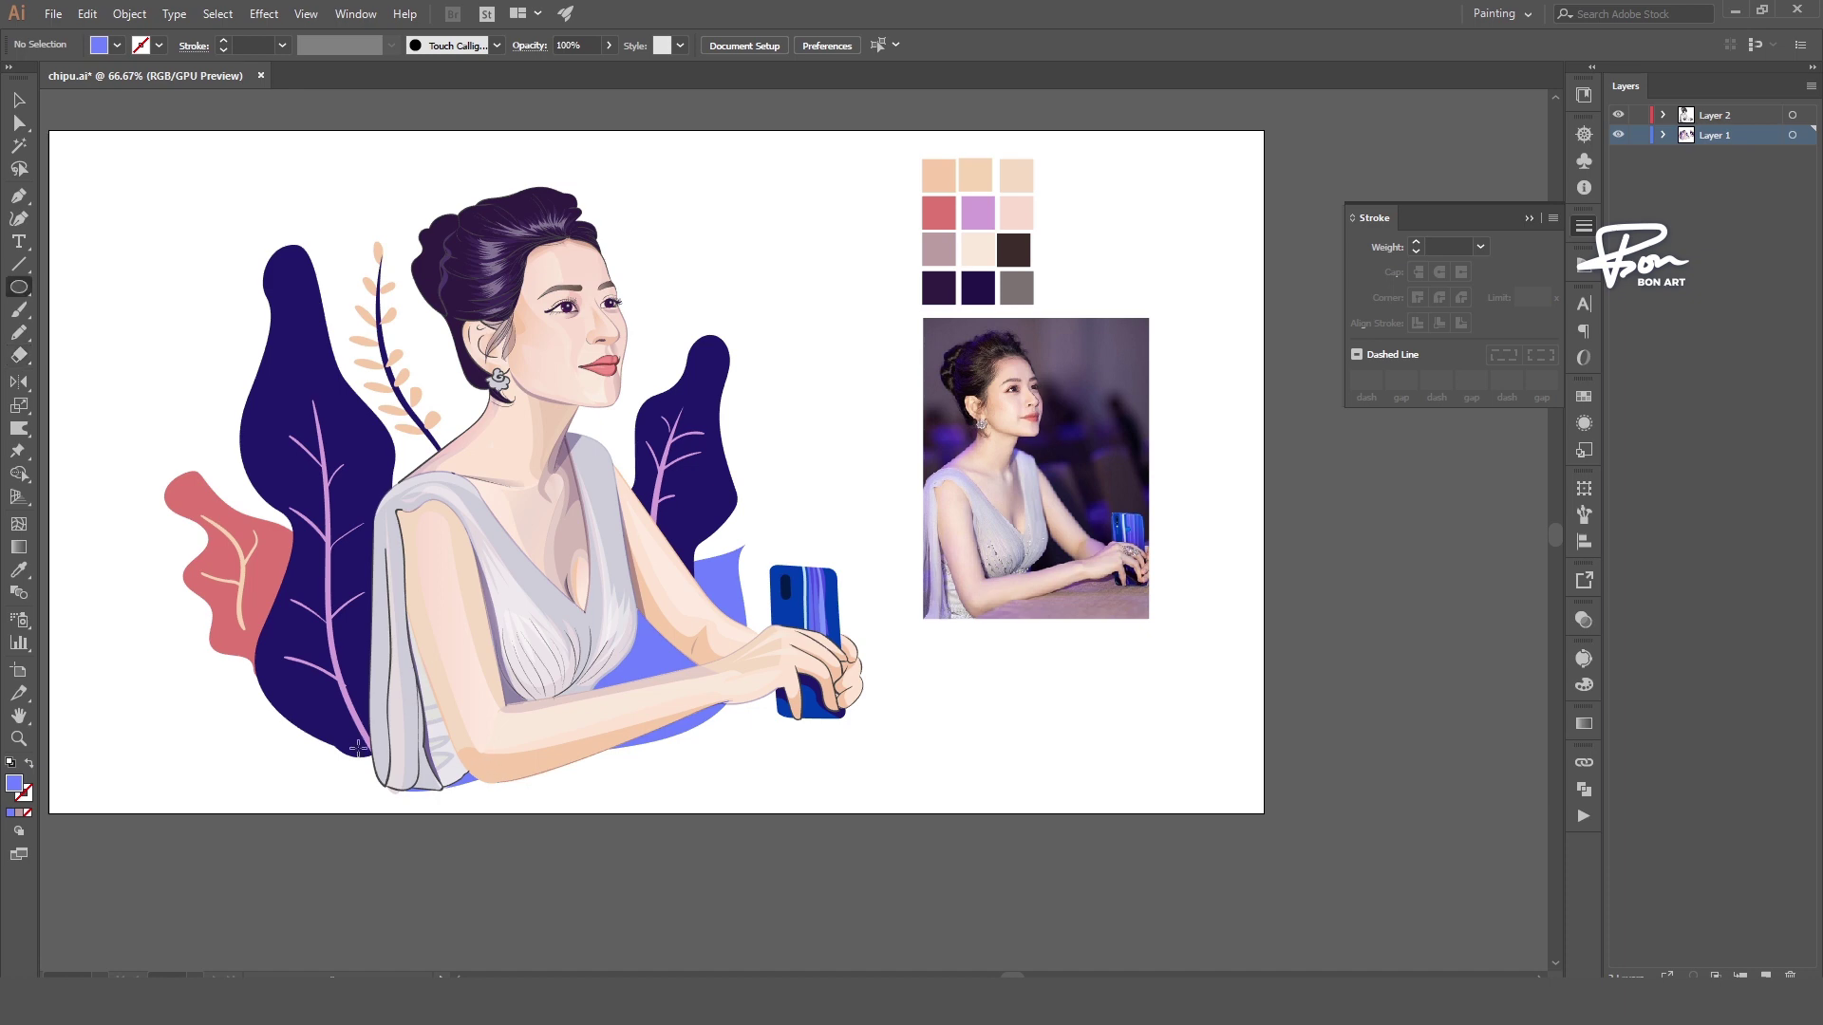
- Pen-draw a periwinkle shape along the bottom, send it to the back, and open Pathfinder
{"action": "left_click", "coordinate": [216, 679]}
{"action": "left_click", "coordinate": [304, 727]}
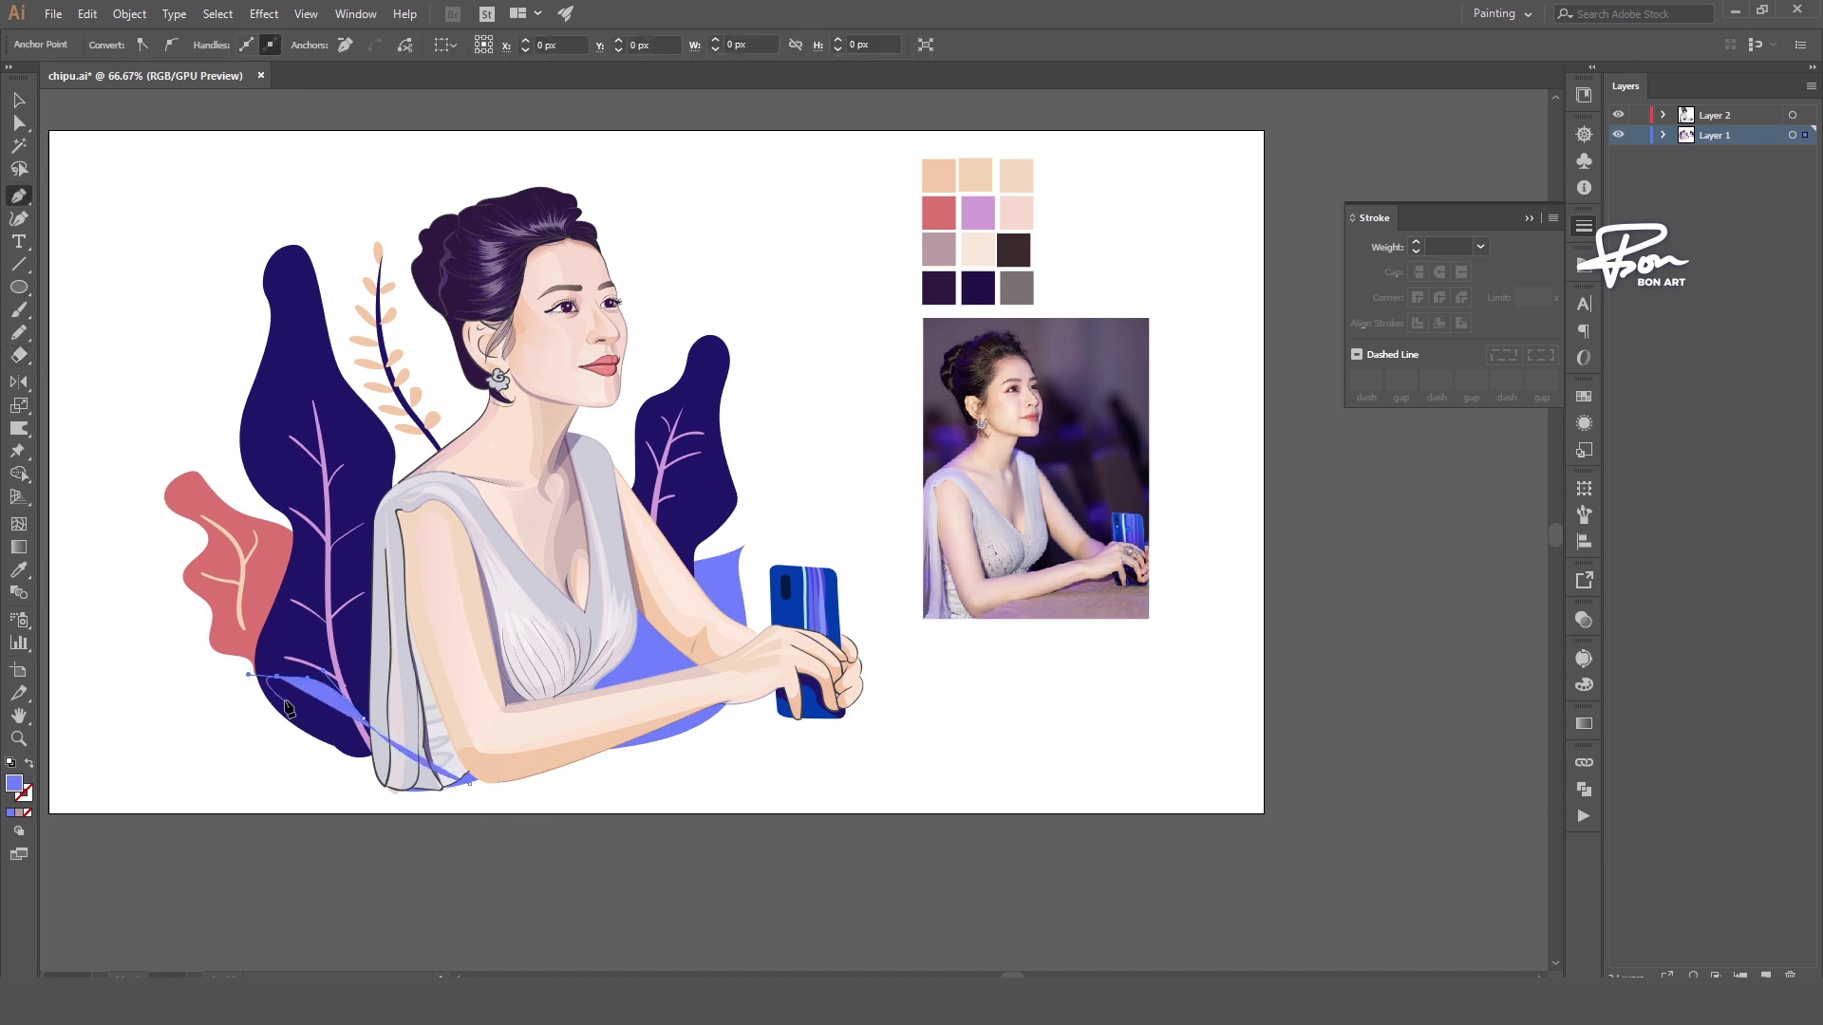
{"action": "left_click", "coordinate": [337, 762]}
{"action": "left_click", "coordinate": [518, 791]}
{"action": "left_click_drag", "start_coordinate": [380, 810], "coordinate": [518, 789]}
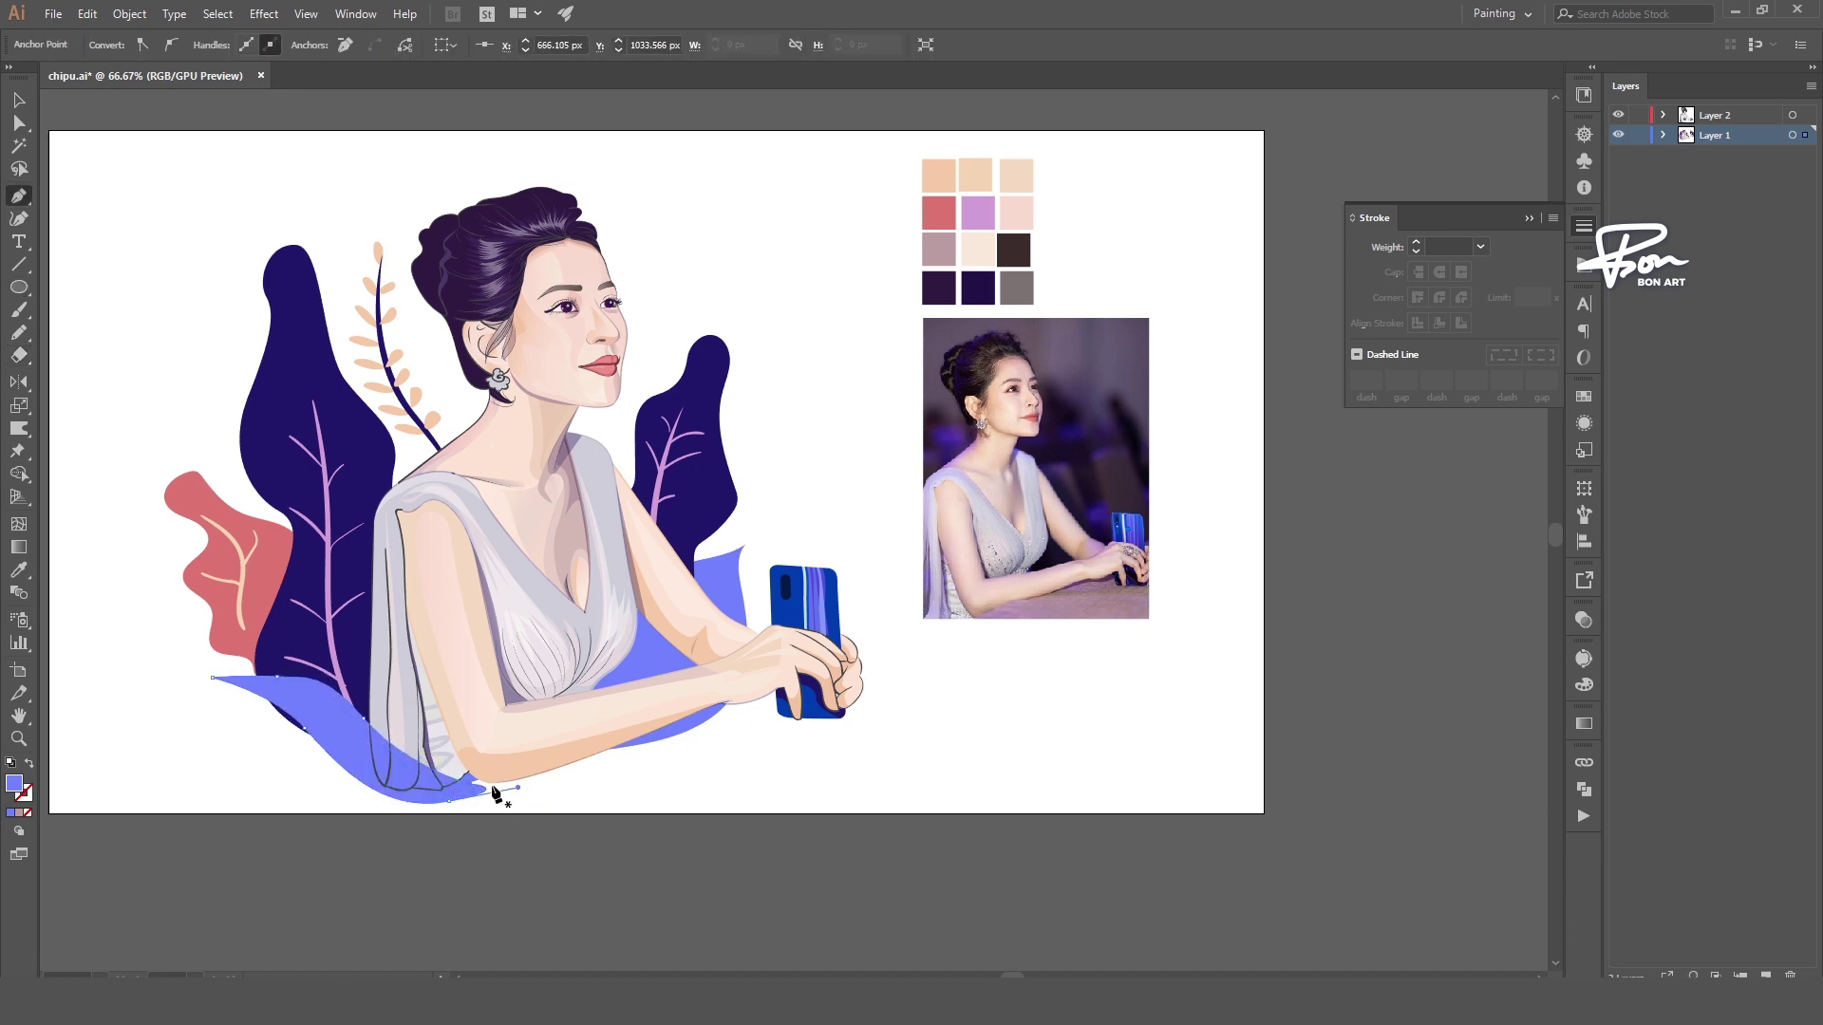
{"action": "key", "text": "v"}
{"action": "key", "text": "ctrl+shift+bracketleft"}
{"action": "left_click", "coordinate": [1270, 654]}
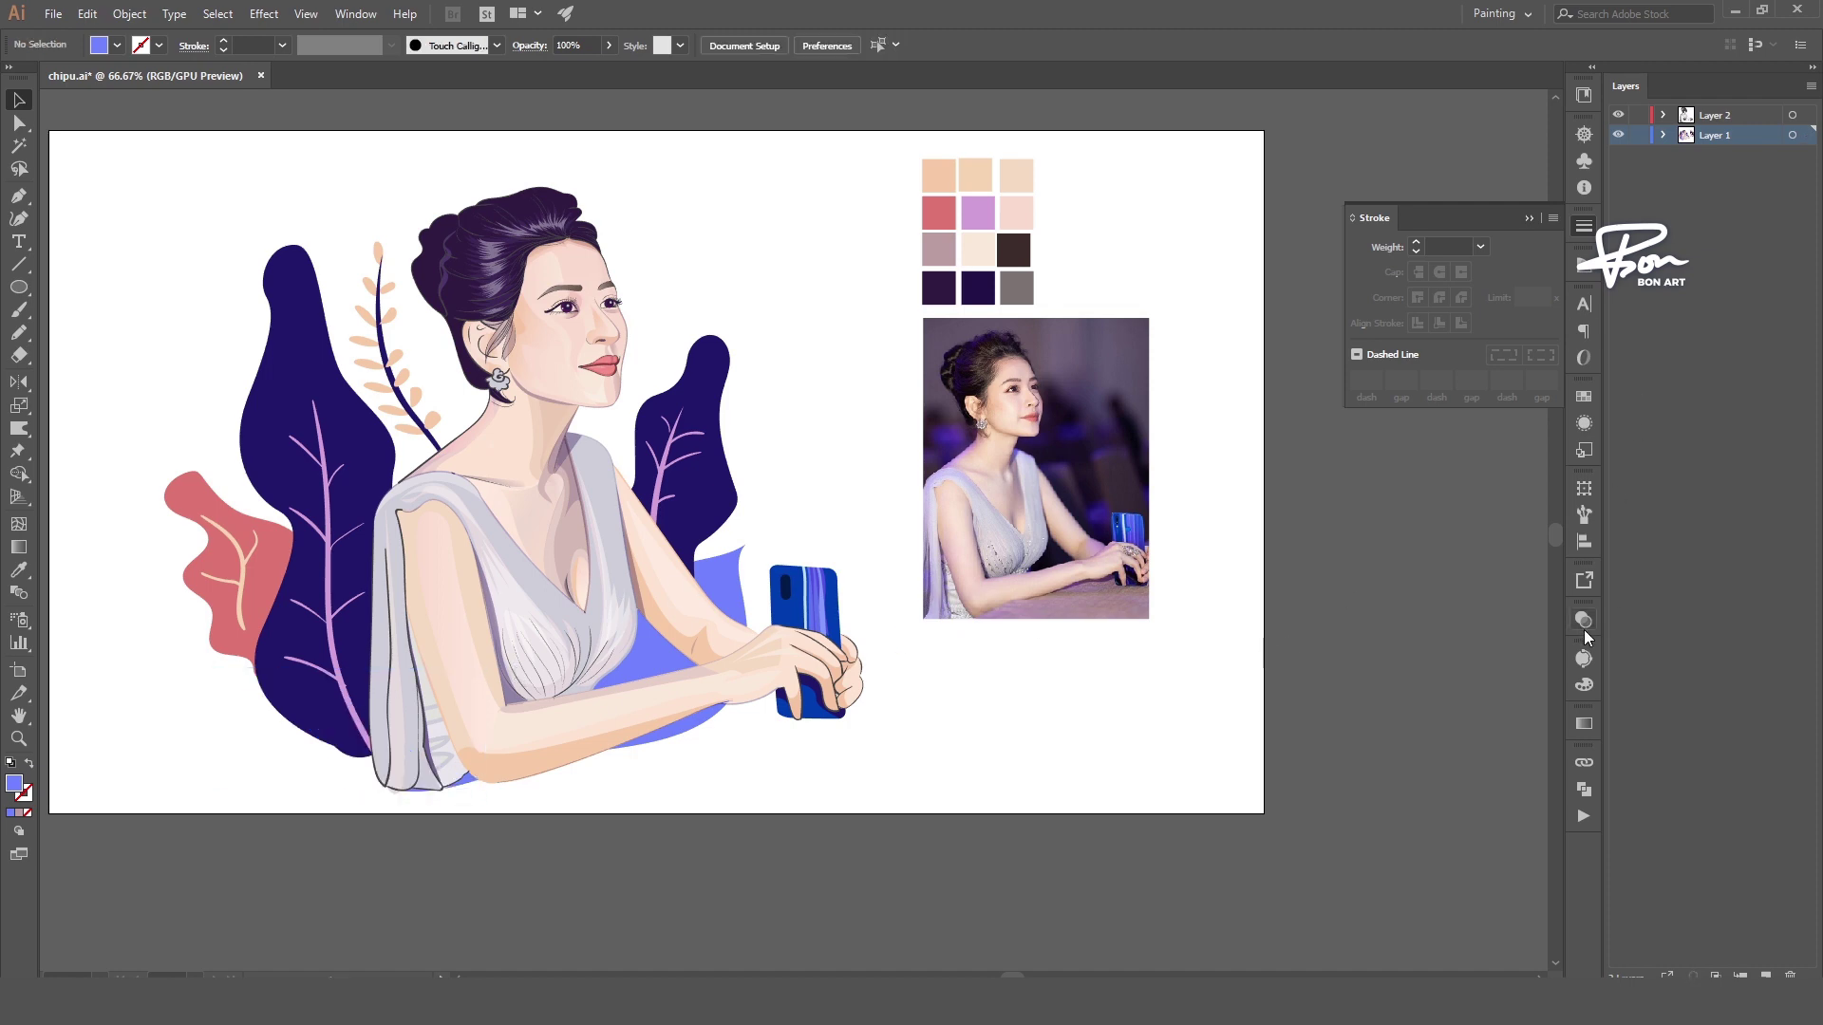
{"action": "left_click", "coordinate": [1581, 794]}
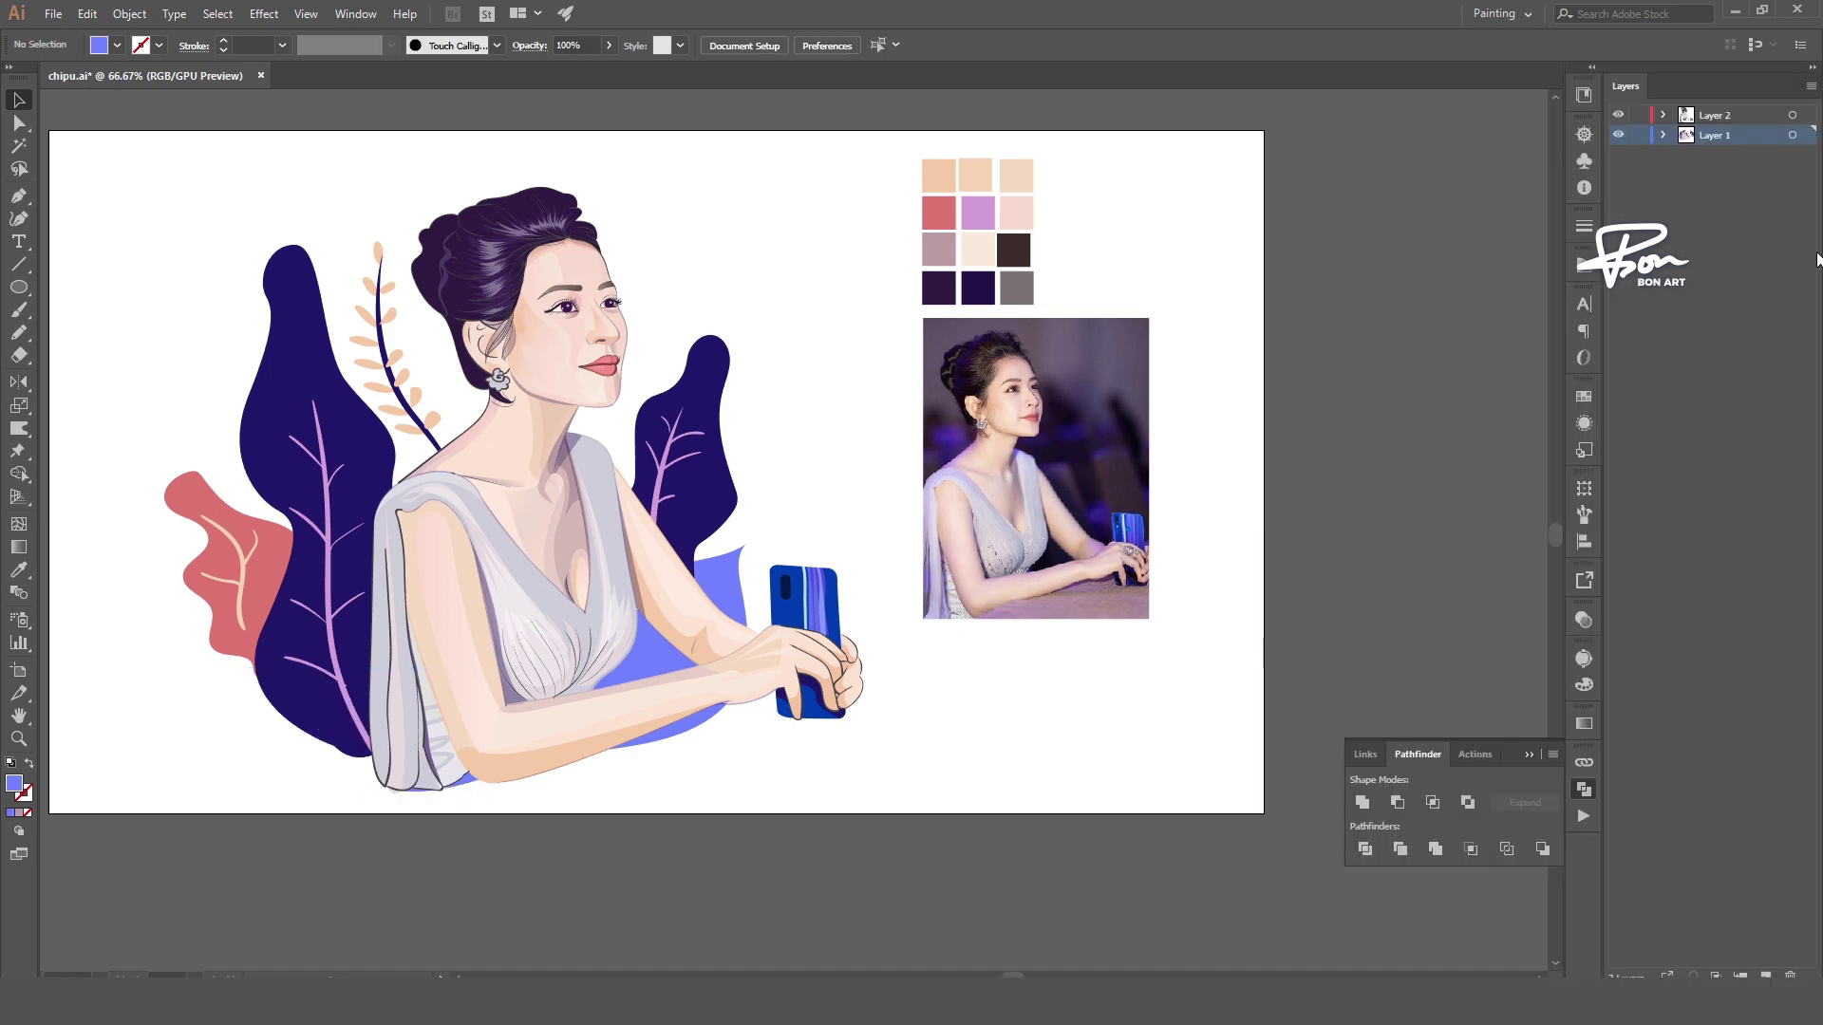
- Bring the periwinkle shape in front of the dark leaf
{"action": "key", "text": "ctrl+f"}
{"action": "key", "text": "ctrl+shift+a"}
{"action": "scroll", "coordinate": [493, 765], "scroll_direction": "down", "scroll_amount": 2}
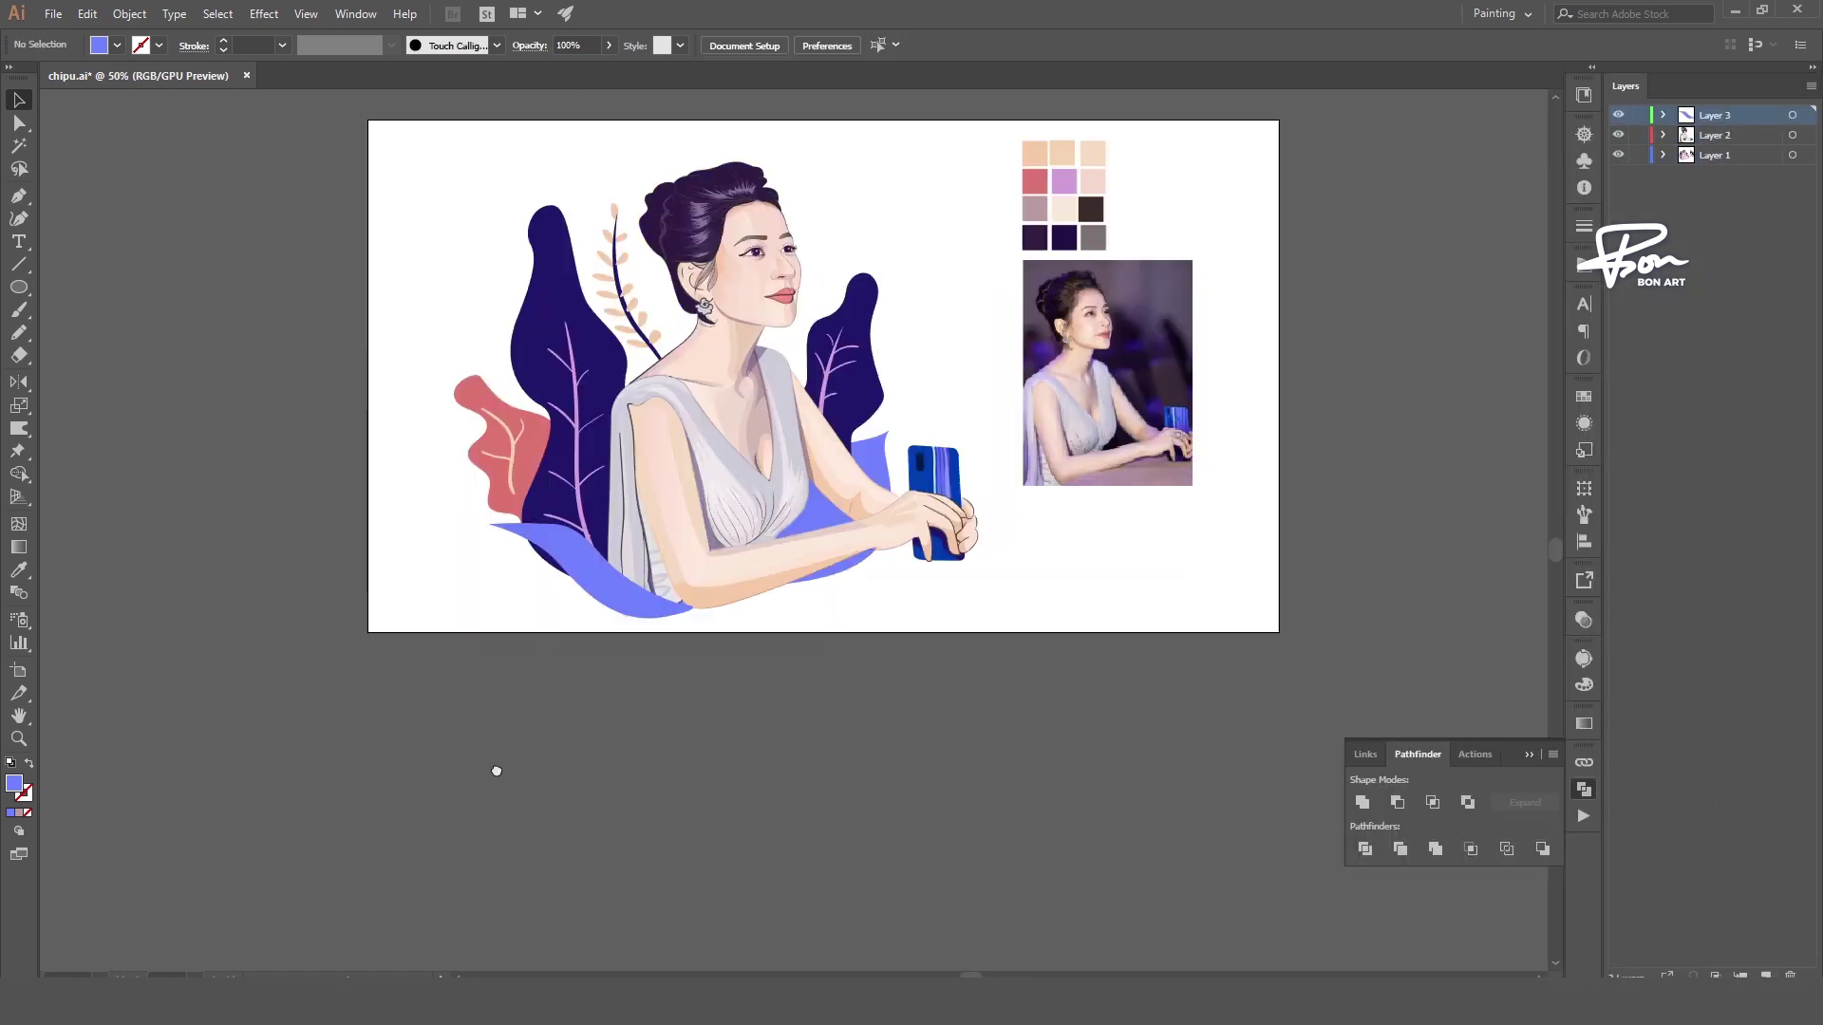
{"action": "scroll", "coordinate": [477, 683], "scroll_direction": "up", "scroll_amount": 2}
{"action": "left_click", "coordinate": [606, 623]}
{"action": "left_click", "coordinate": [743, 715]}
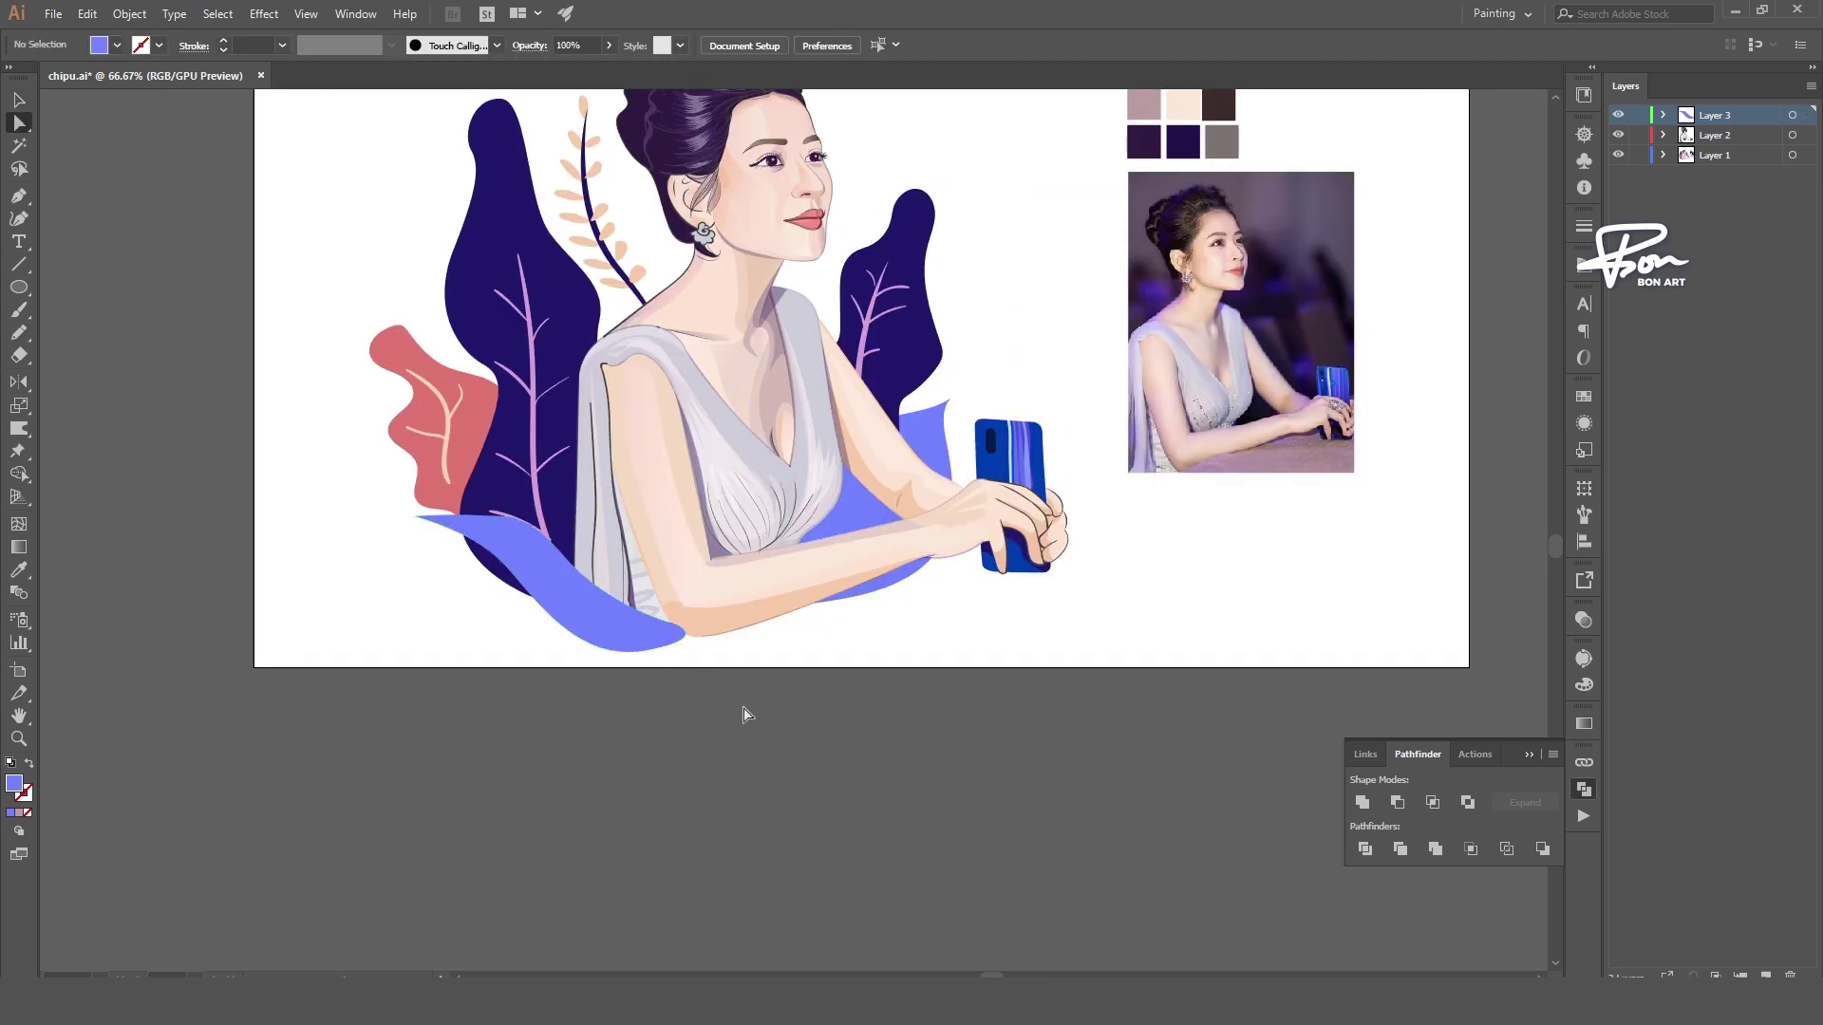
{"action": "scroll", "coordinate": [743, 715], "scroll_direction": "up", "scroll_amount": 2}
- Swap fill and stroke, then paint a light vein stroke across the periwinkle leaf
{"action": "key", "text": "n"}
{"action": "key", "text": "i"}
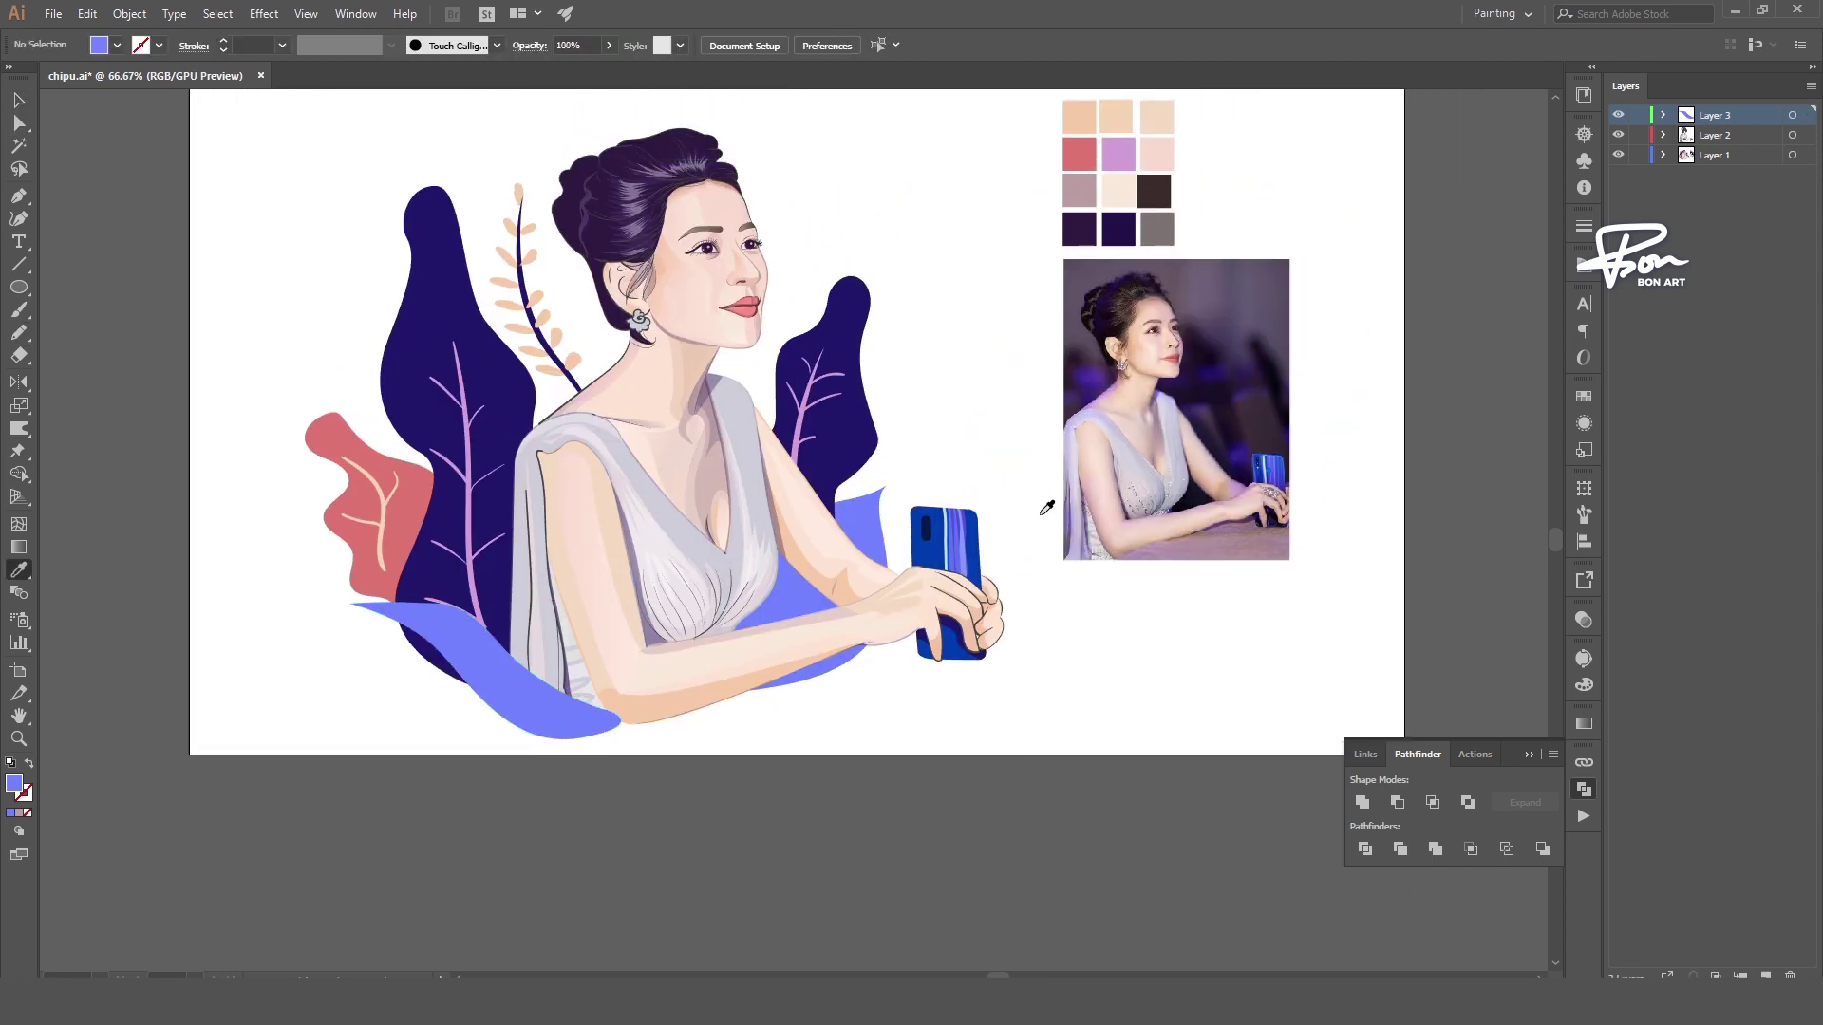
{"action": "key", "text": "shift+x"}
{"action": "key", "text": "b"}
{"action": "left_click_drag", "start_coordinate": [446, 657], "coordinate": [535, 677]}
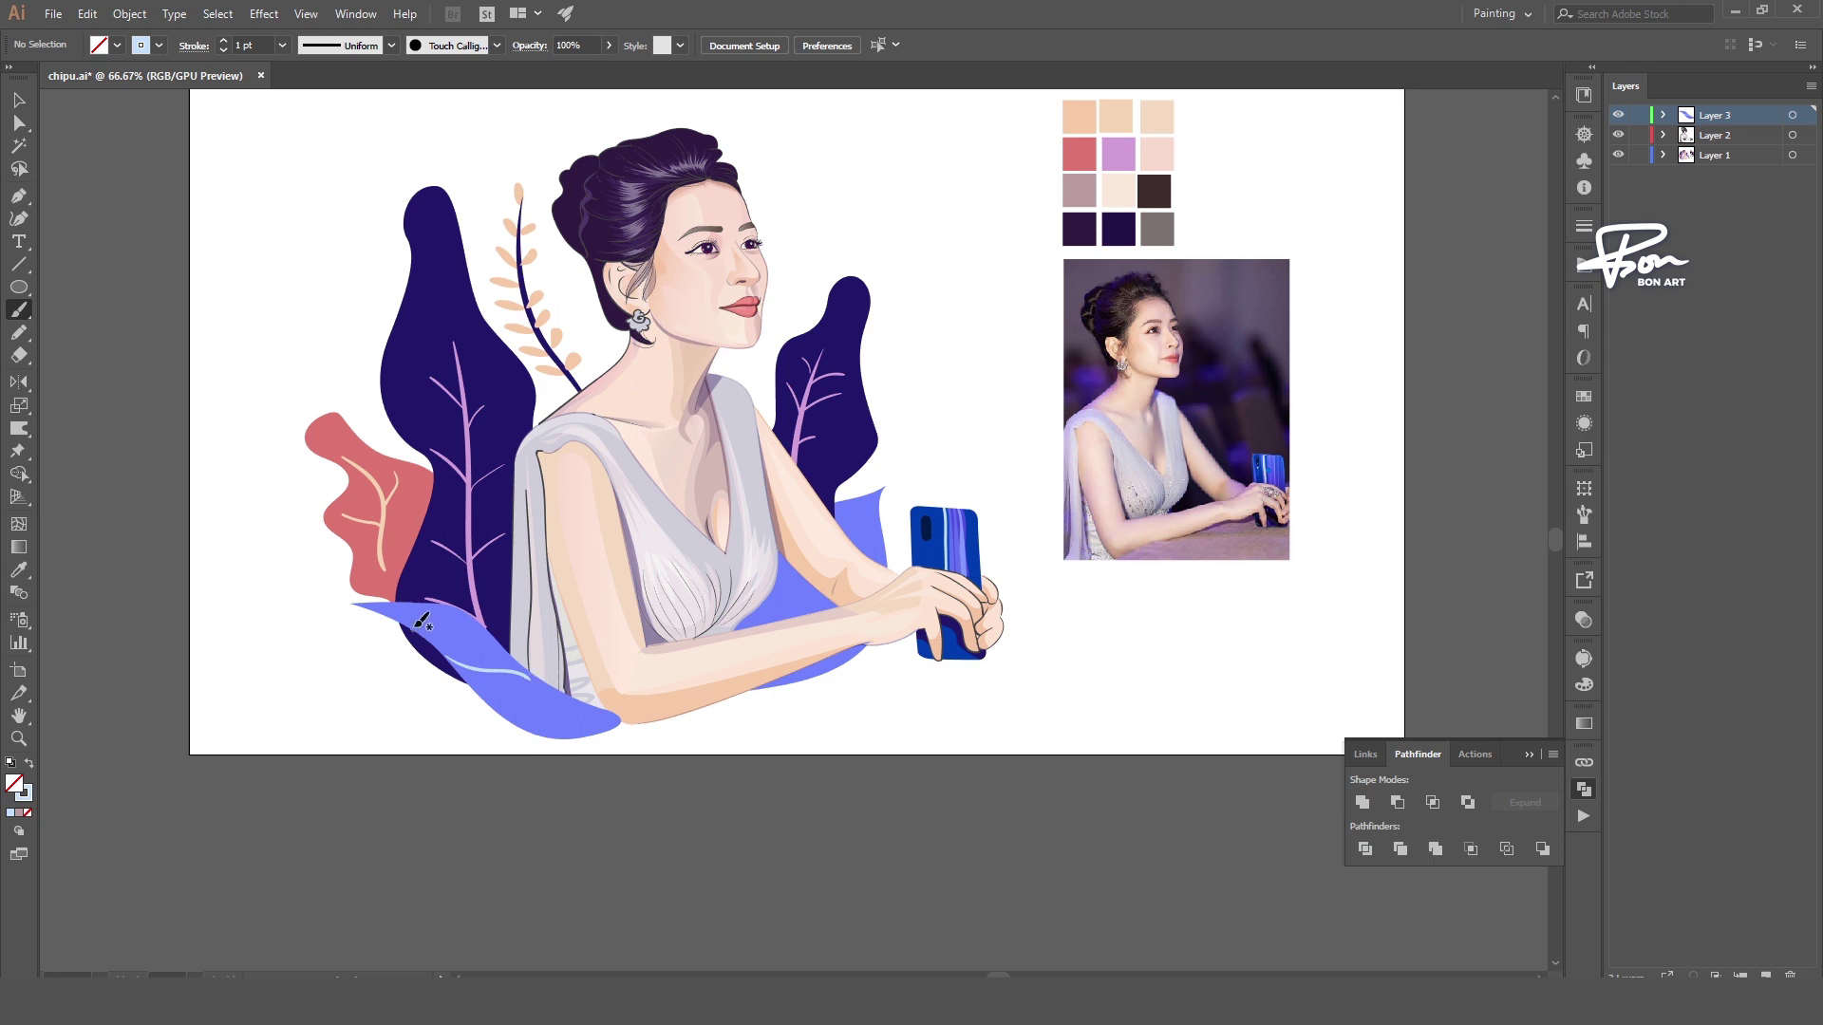
{"action": "scroll", "coordinate": [548, 707], "scroll_direction": "up", "scroll_amount": 2}
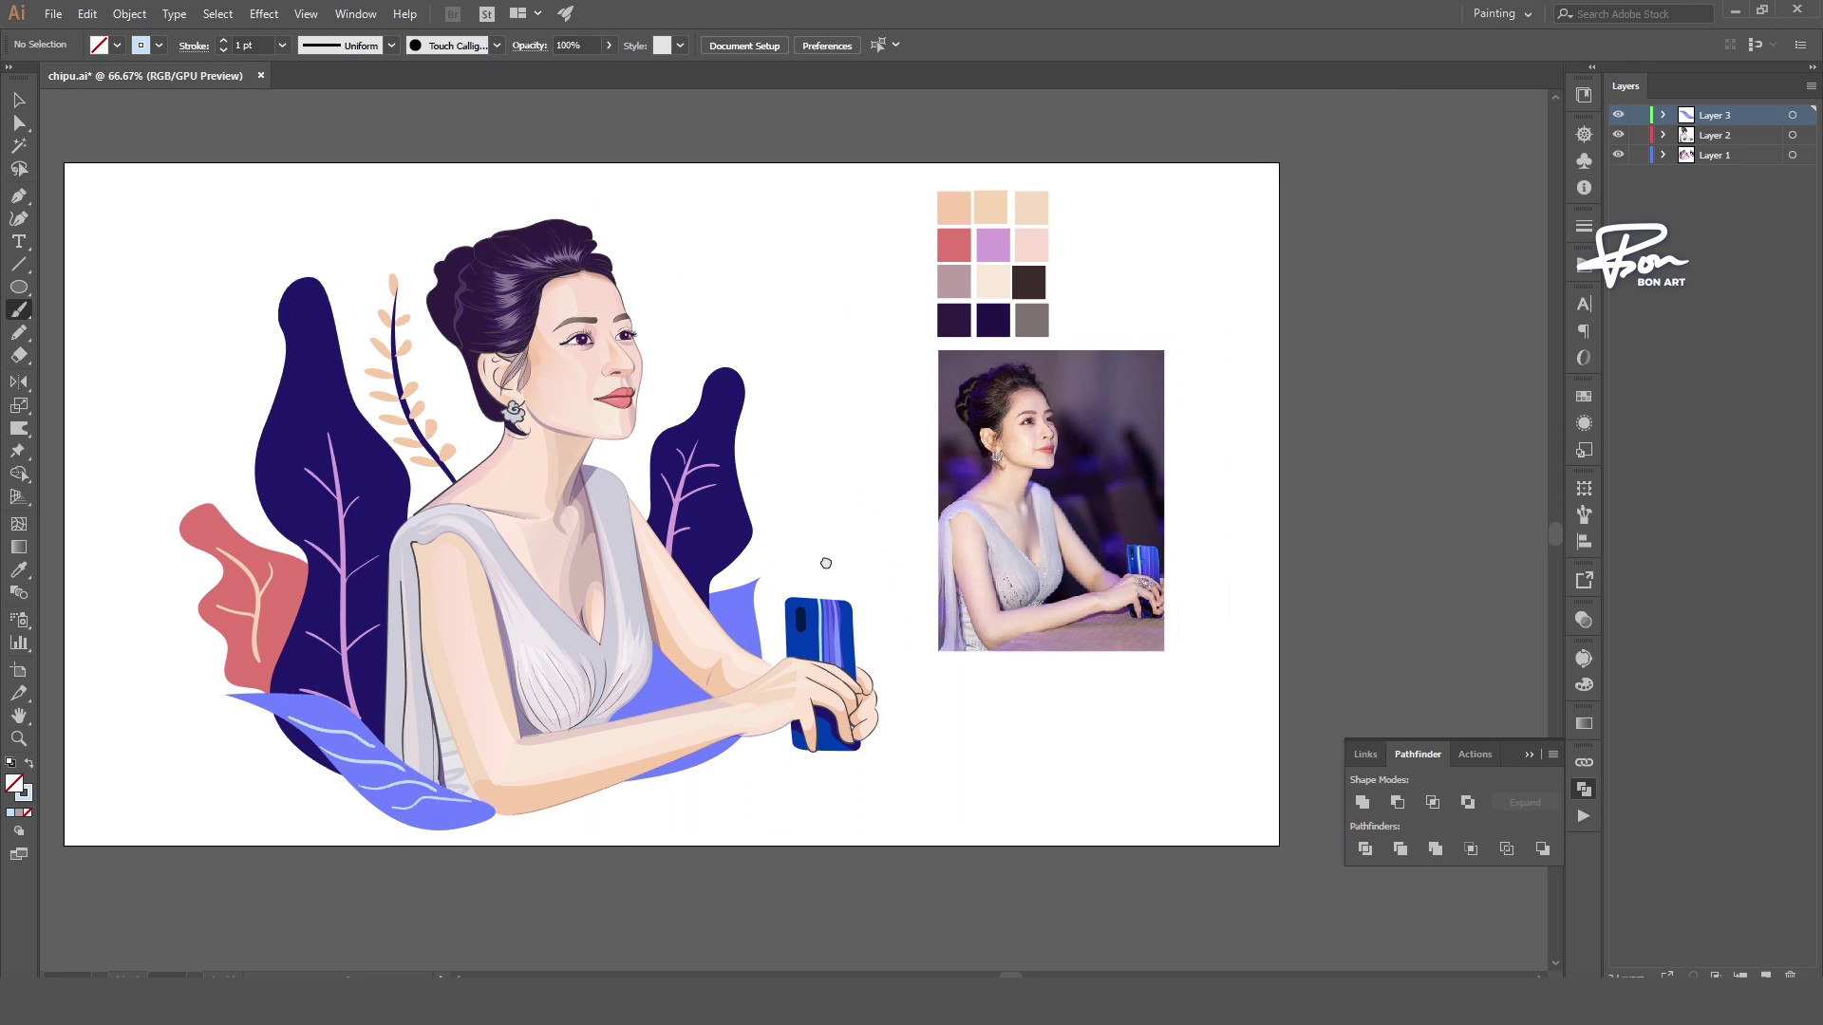
{"action": "scroll", "coordinate": [605, 653], "scroll_direction": "right", "scroll_amount": 3}
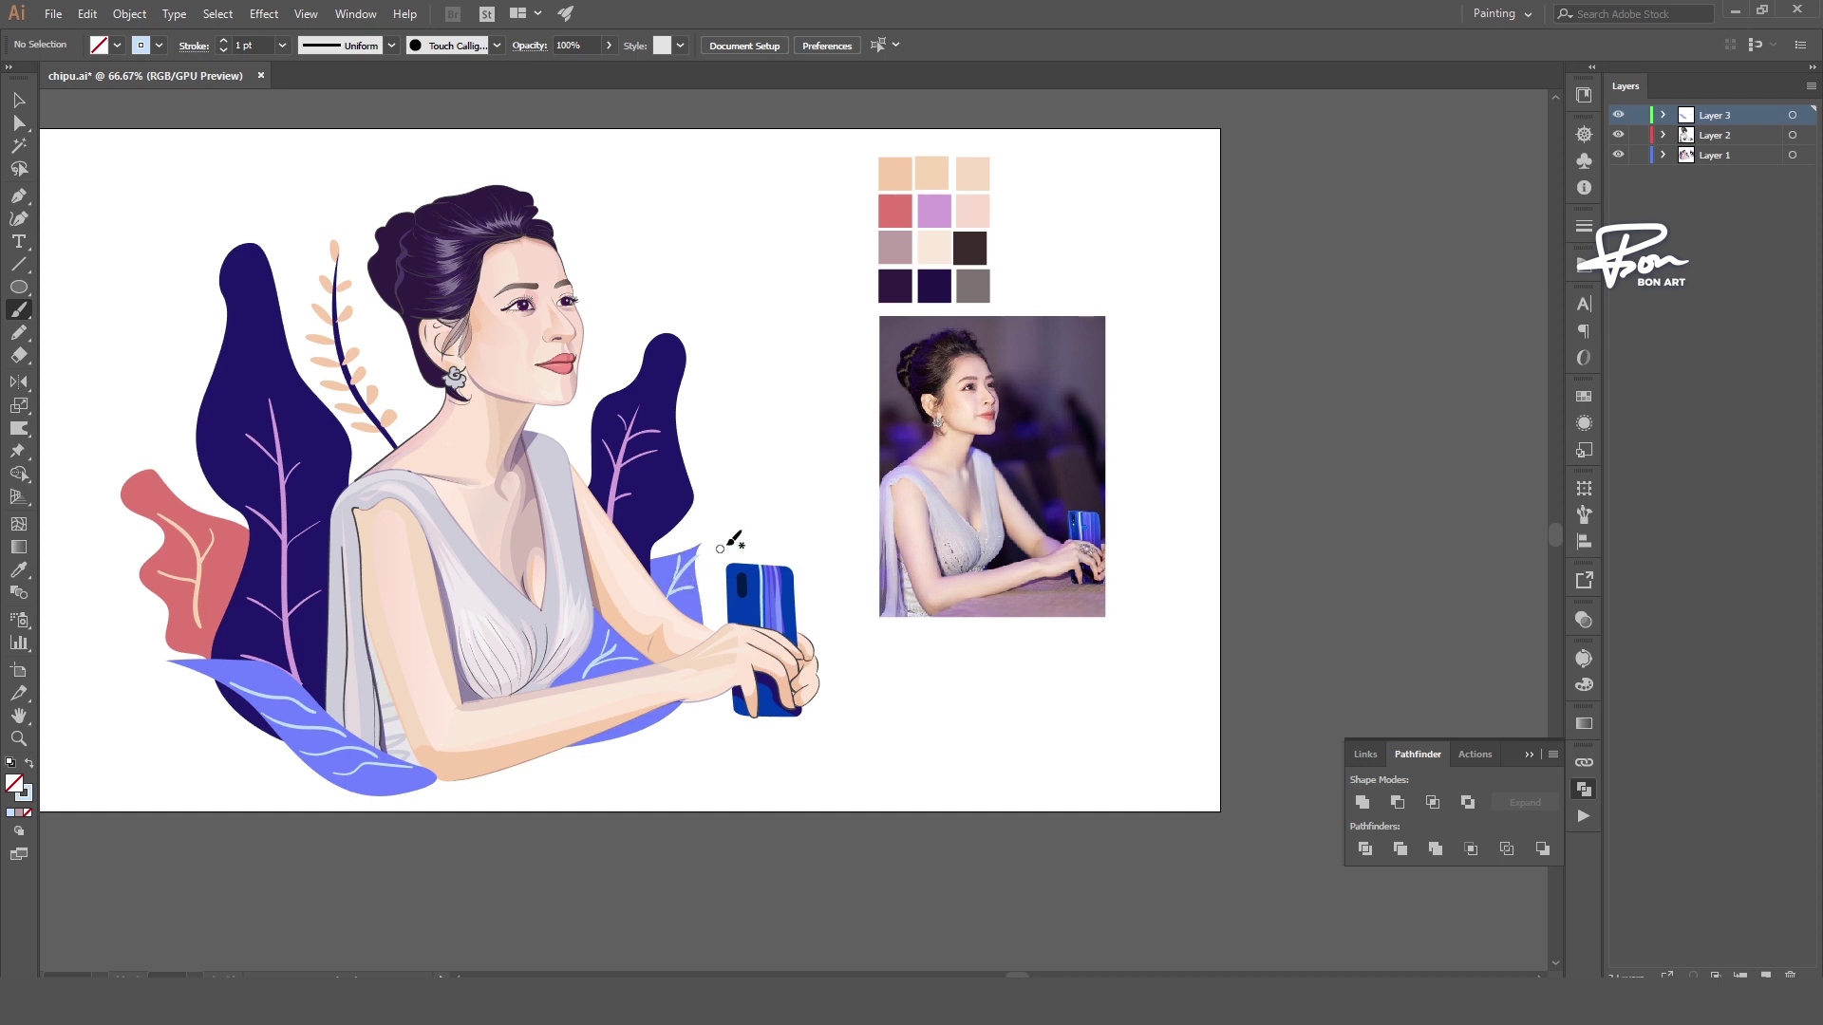
{"action": "key", "text": "a"}
{"action": "scroll", "coordinate": [802, 721], "scroll_direction": "down", "scroll_amount": 1}
{"action": "scroll", "coordinate": [749, 701], "scroll_direction": "up", "scroll_amount": 1}
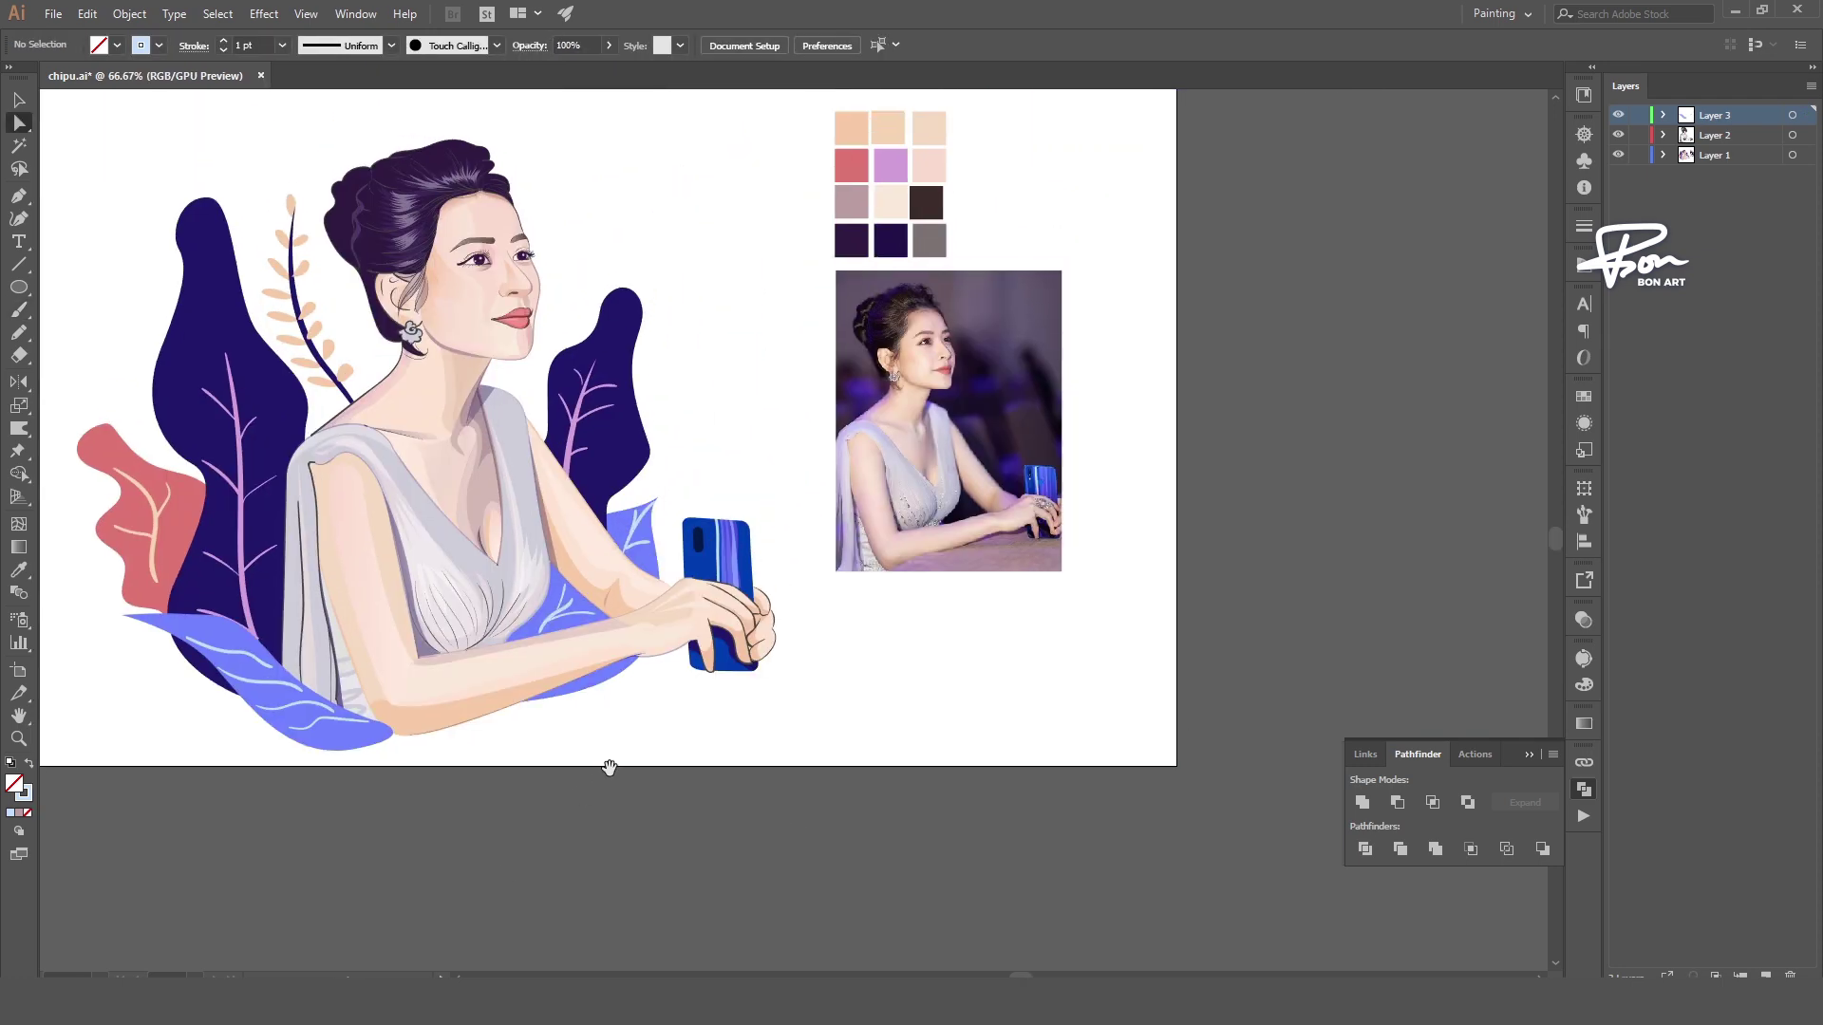
{"action": "left_click_drag", "start_coordinate": [609, 768], "coordinate": [626, 827]}
{"action": "key", "text": "n"}
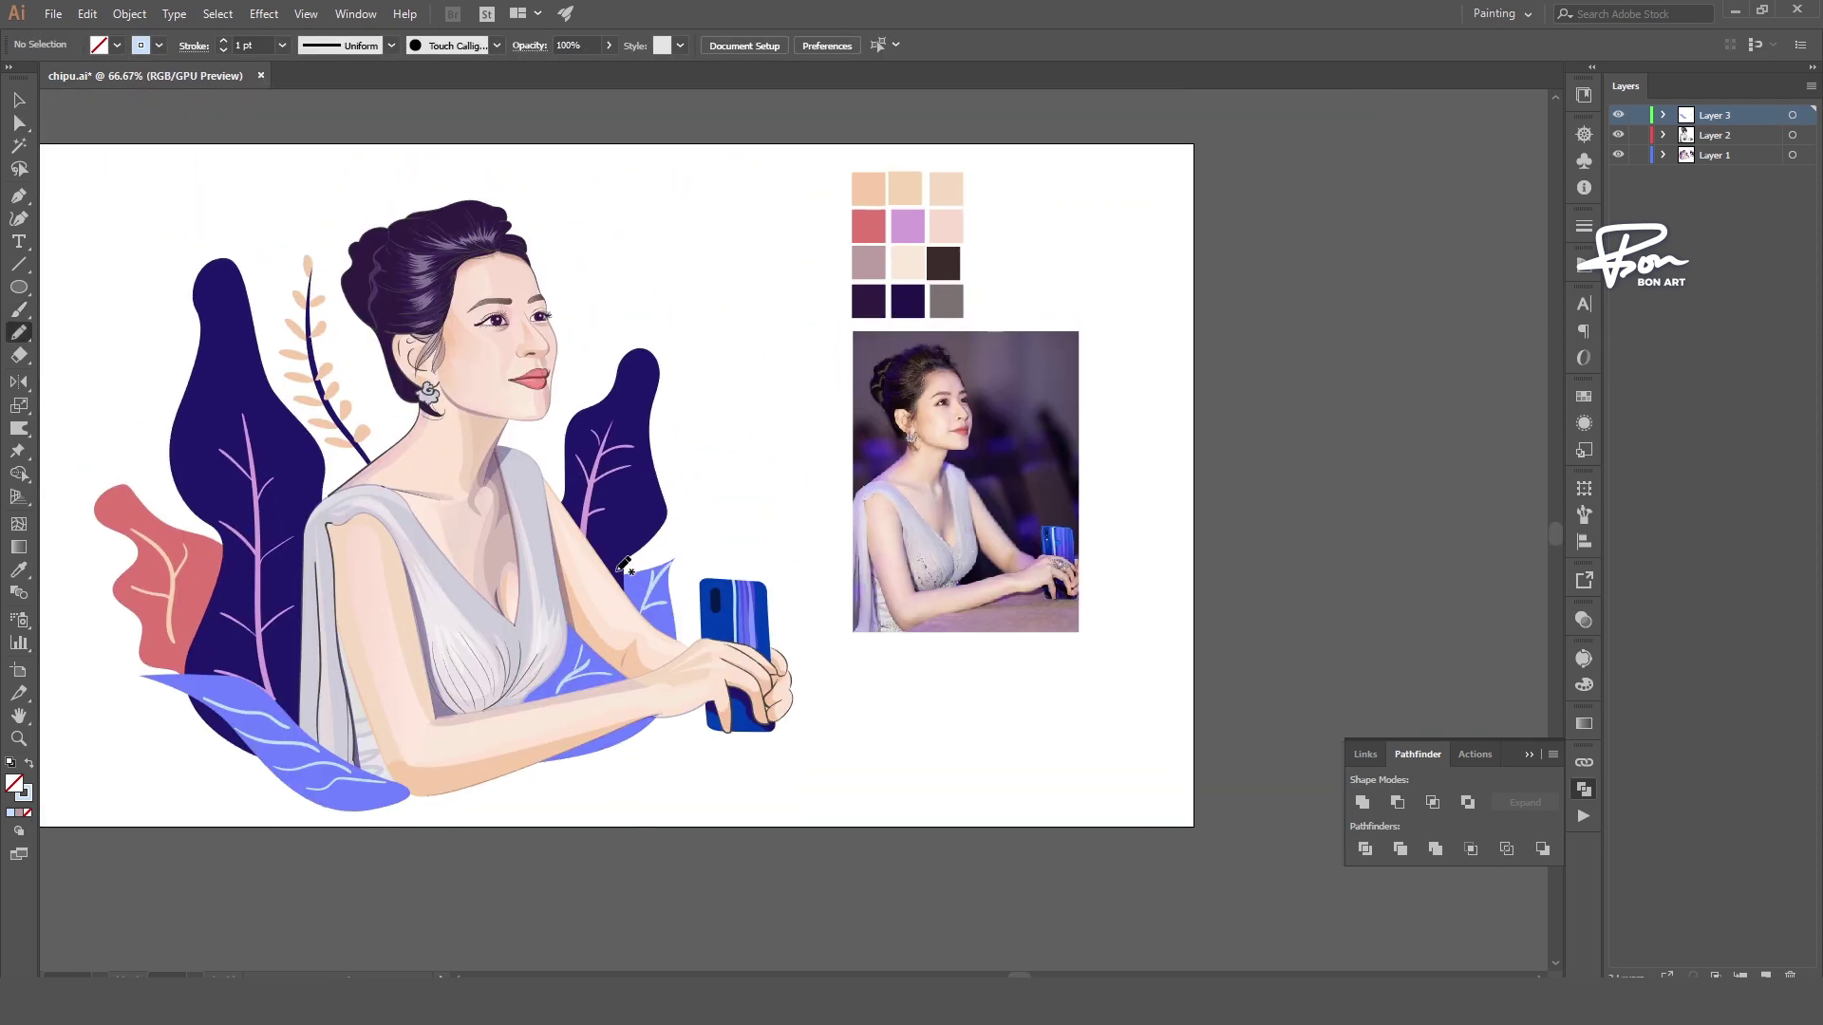
- Draw a pale pink blob behind the right leaf and send it to the back
{"action": "left_click_drag", "start_coordinate": [702, 487], "coordinate": [610, 581]}
{"action": "key", "text": "i"}
{"action": "left_click", "coordinate": [915, 258]}
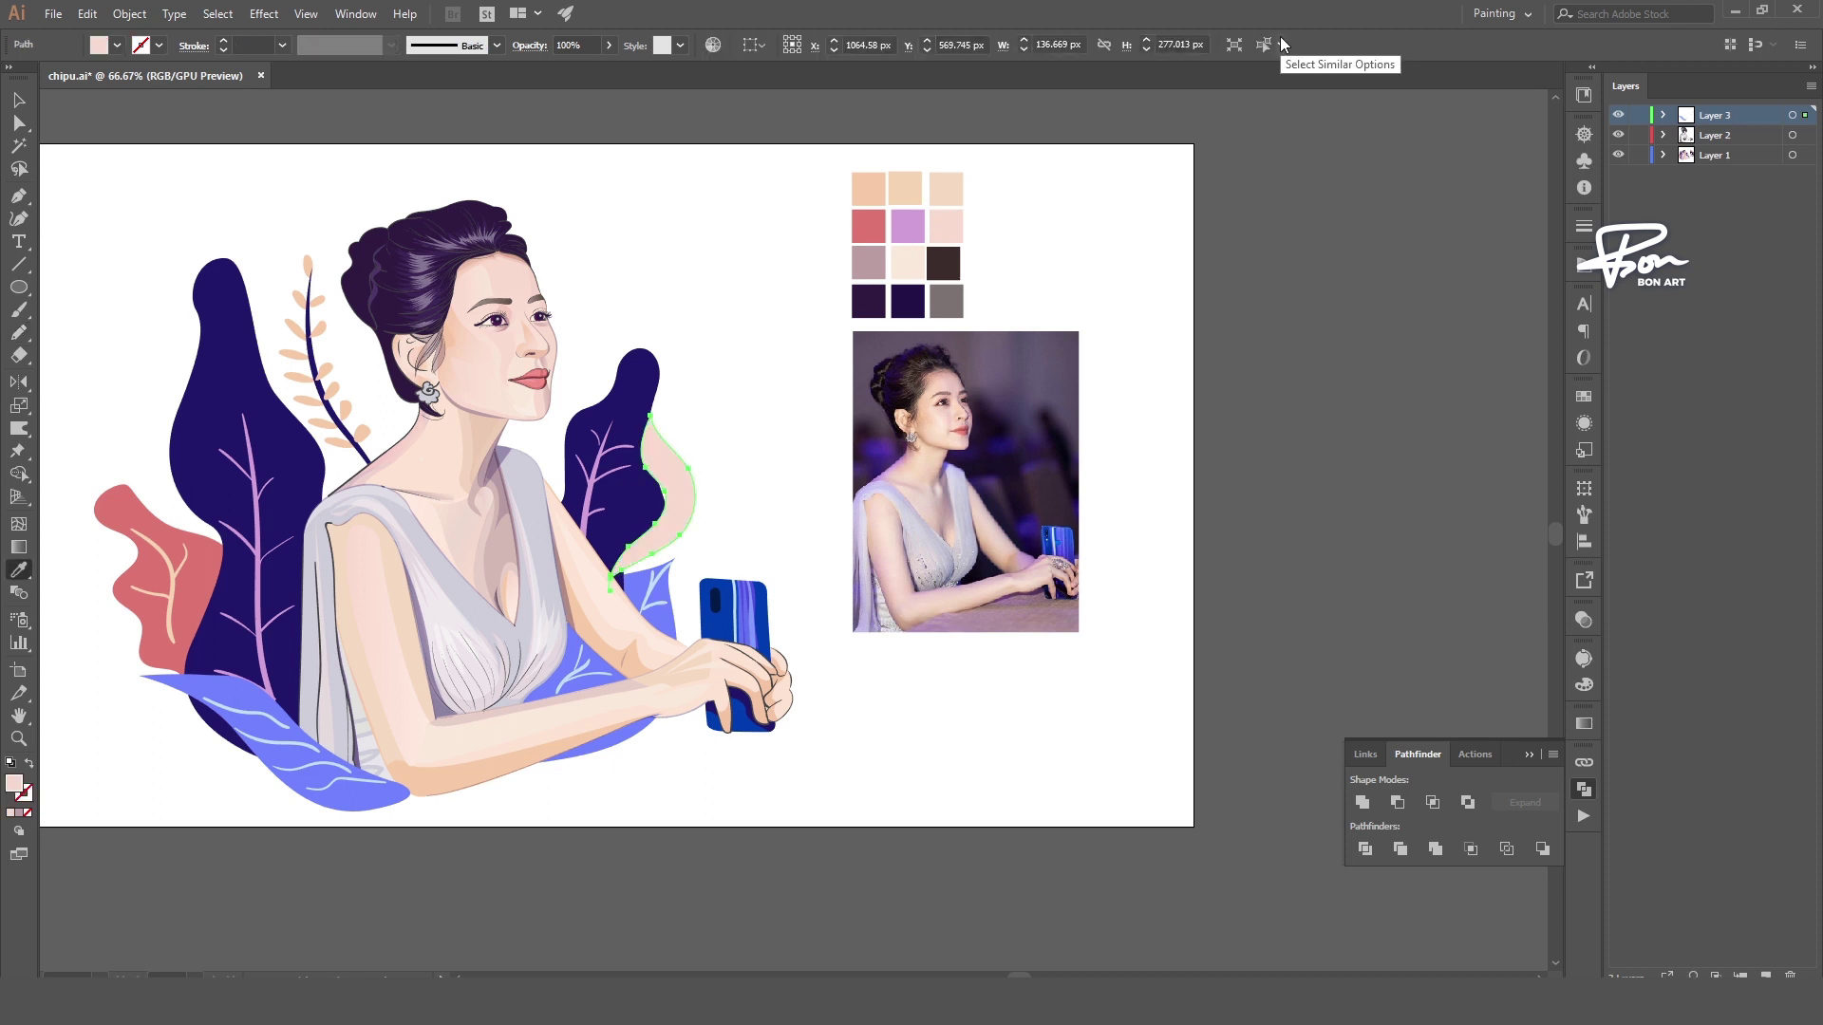
{"action": "key", "text": "a"}
{"action": "key", "text": "ctrl+shift+bracketleft"}
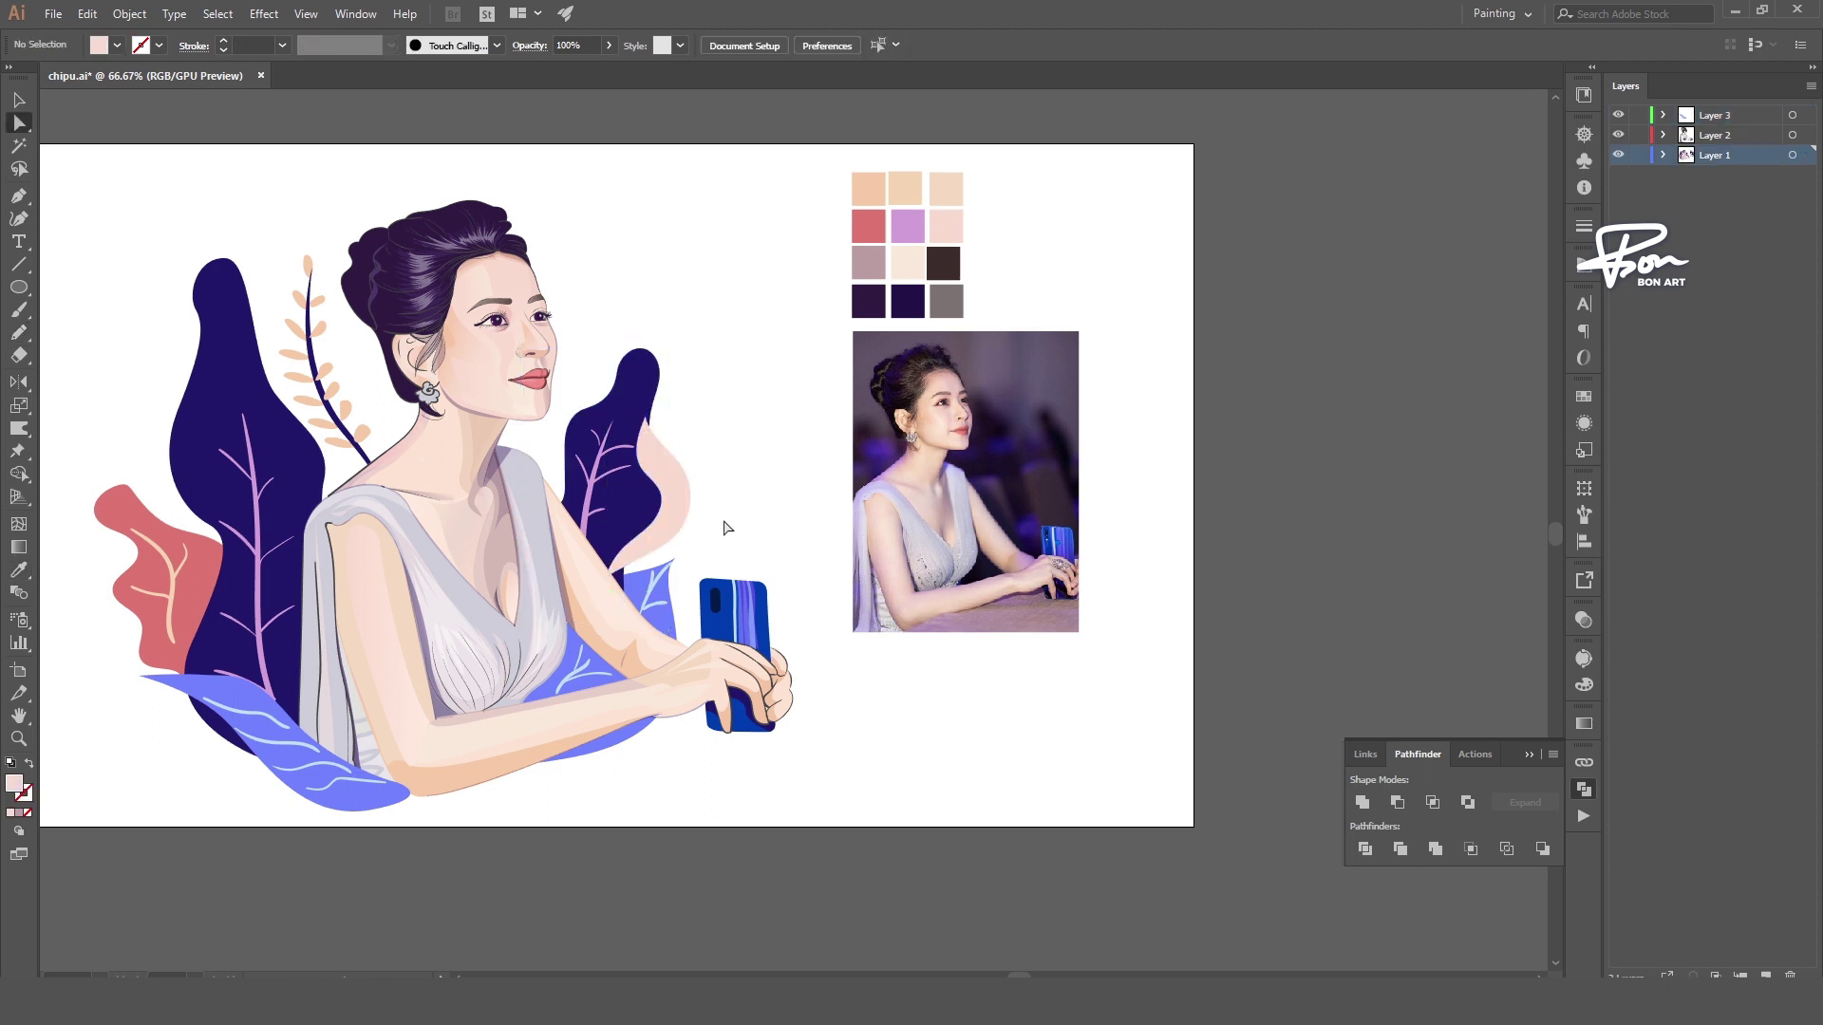
{"action": "key", "text": "v"}
{"action": "left_click", "coordinate": [750, 516]}
{"action": "key", "text": "ctrl+minus"}
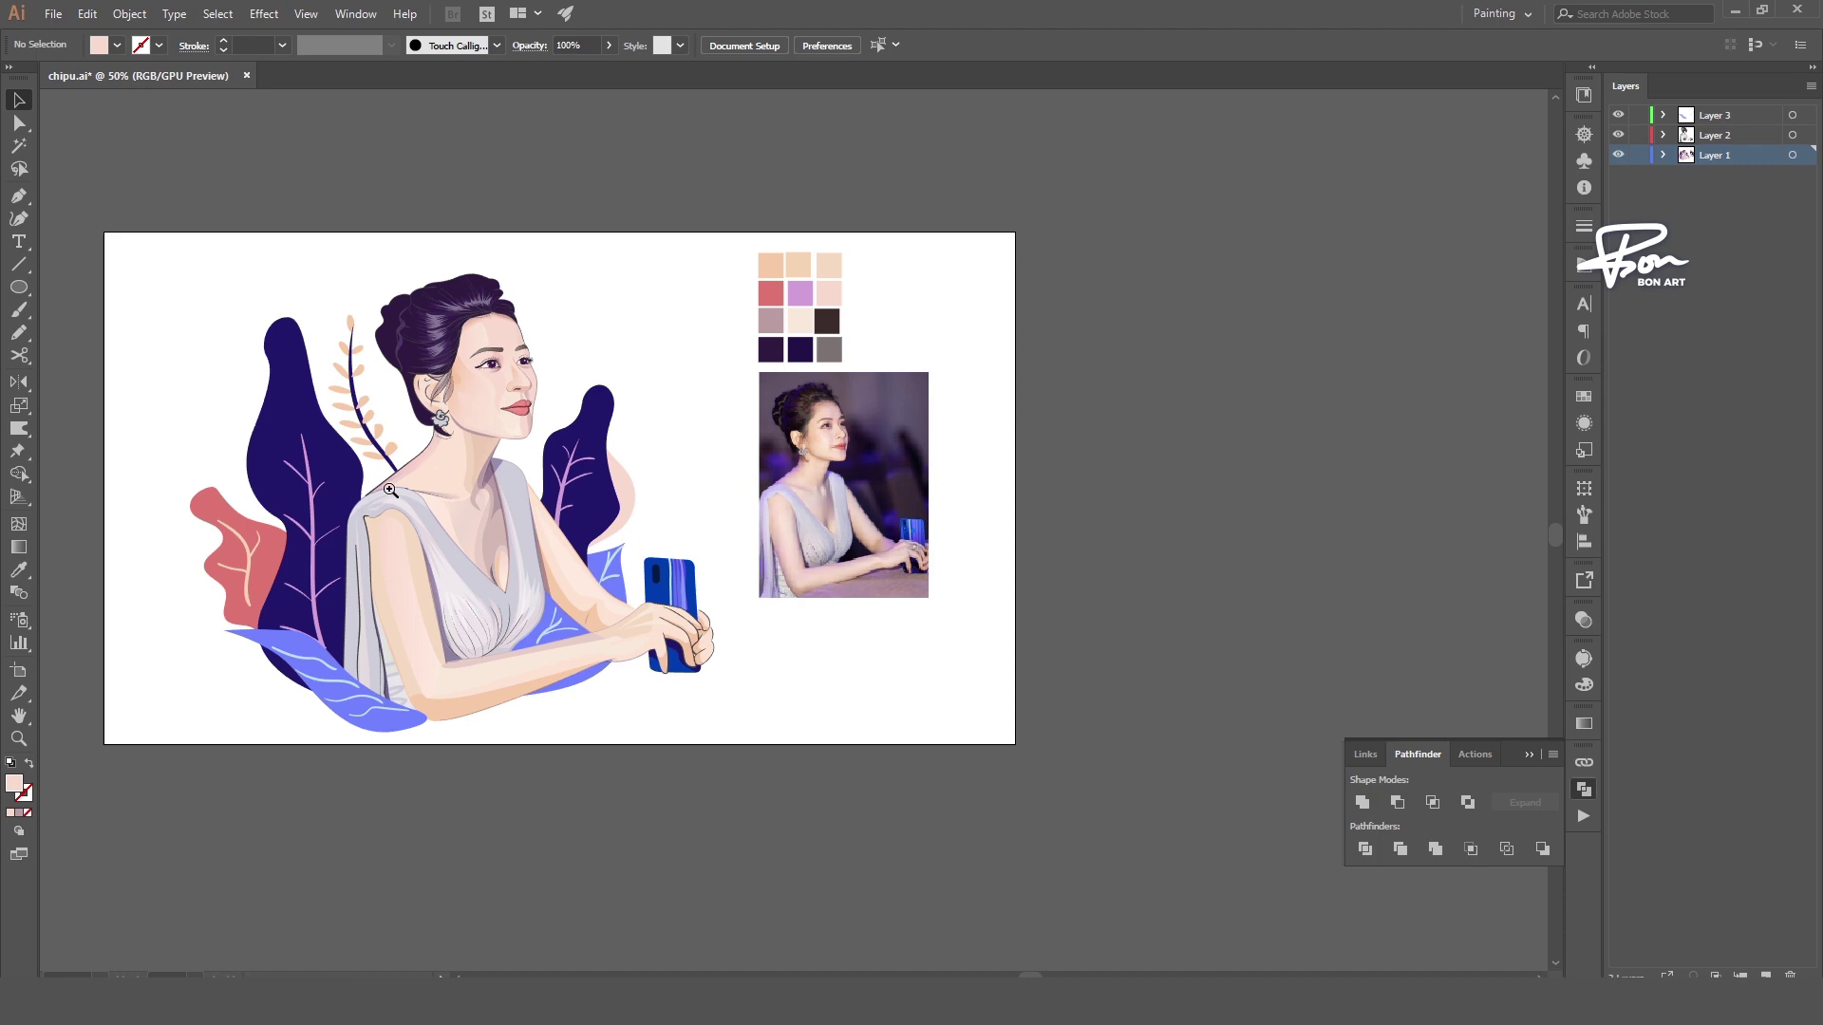
{"action": "key", "text": "ctrl+plus"}
- Pencil a large light-peach backdrop loop around the figure, send it to the back, and feather its edges
{"action": "key", "text": "n"}
{"action": "mouse_move", "coordinate": [264, 529]}
{"action": "left_mouse_down"}
{"action": "mouse_move", "coordinate": [222, 601]}
{"action": "mouse_move", "coordinate": [347, 435]}
{"action": "left_mouse_up"}
{"action": "left_click", "coordinate": [1126, 299]}
{"action": "key", "text": "ctrl+shift+bracketleft"}
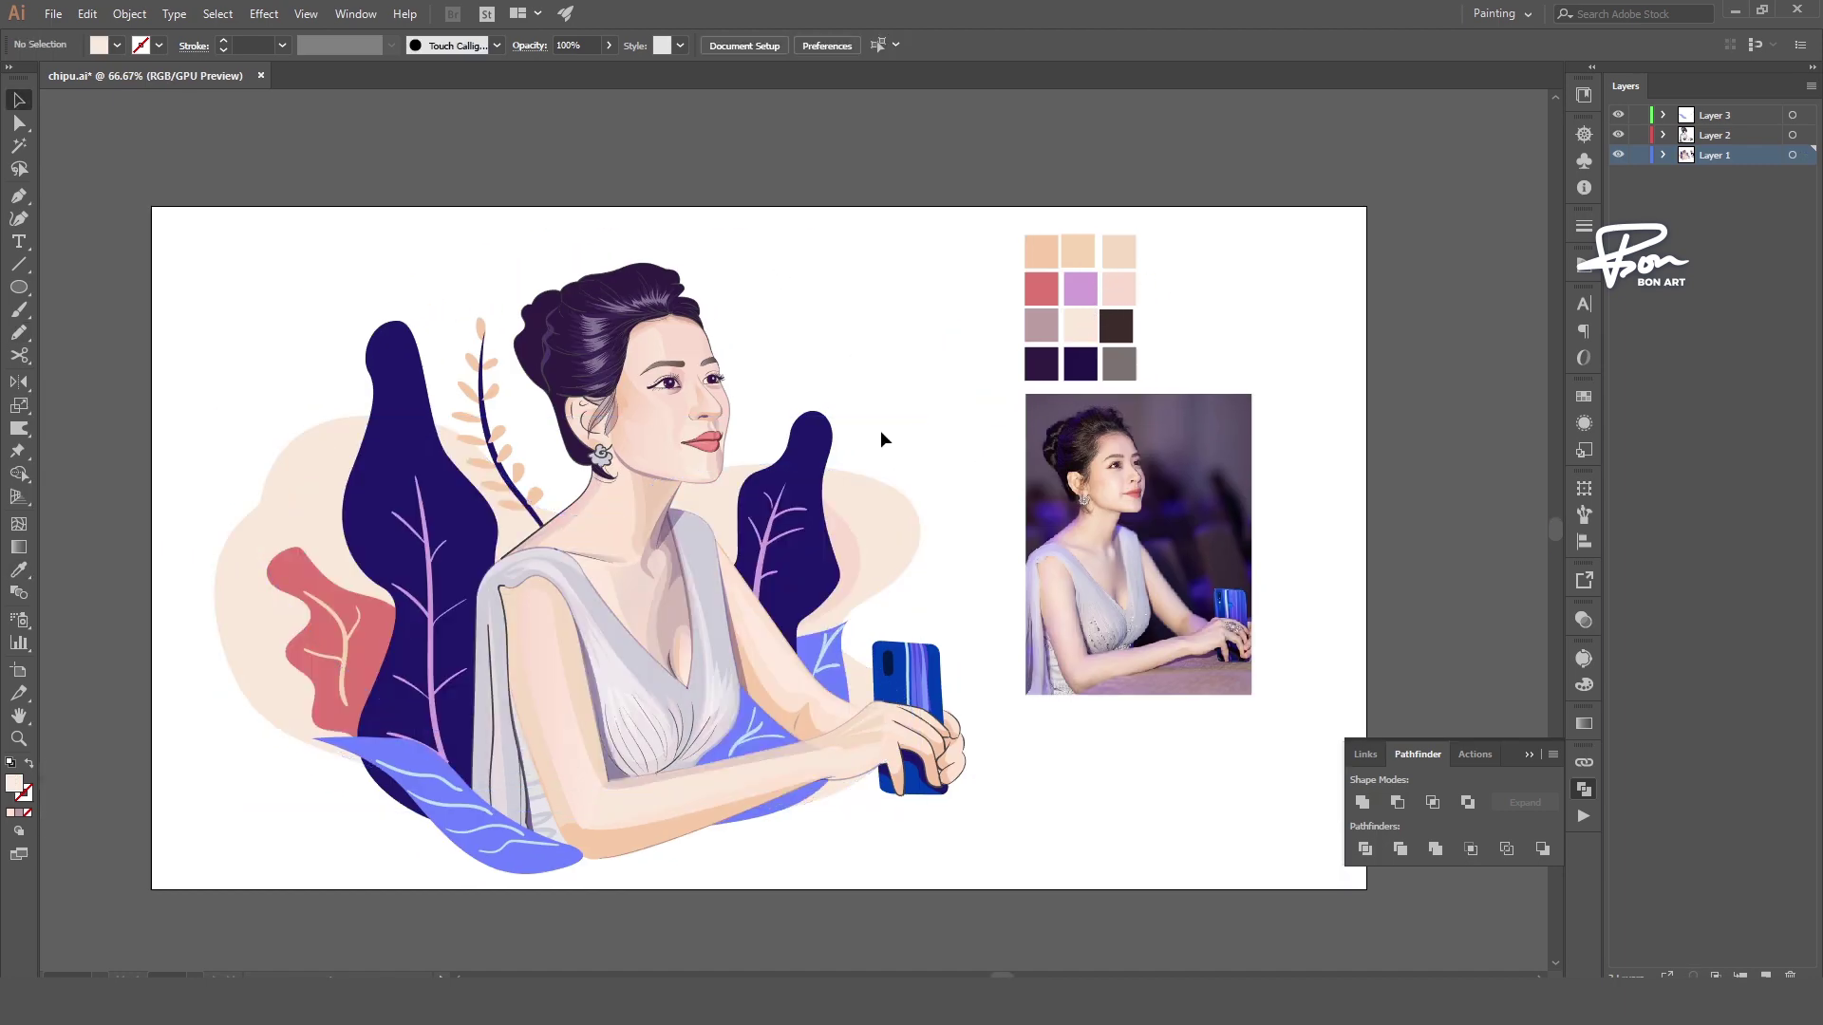
{"action": "key", "text": "a"}
{"action": "key", "text": "shift+ctrl+e"}
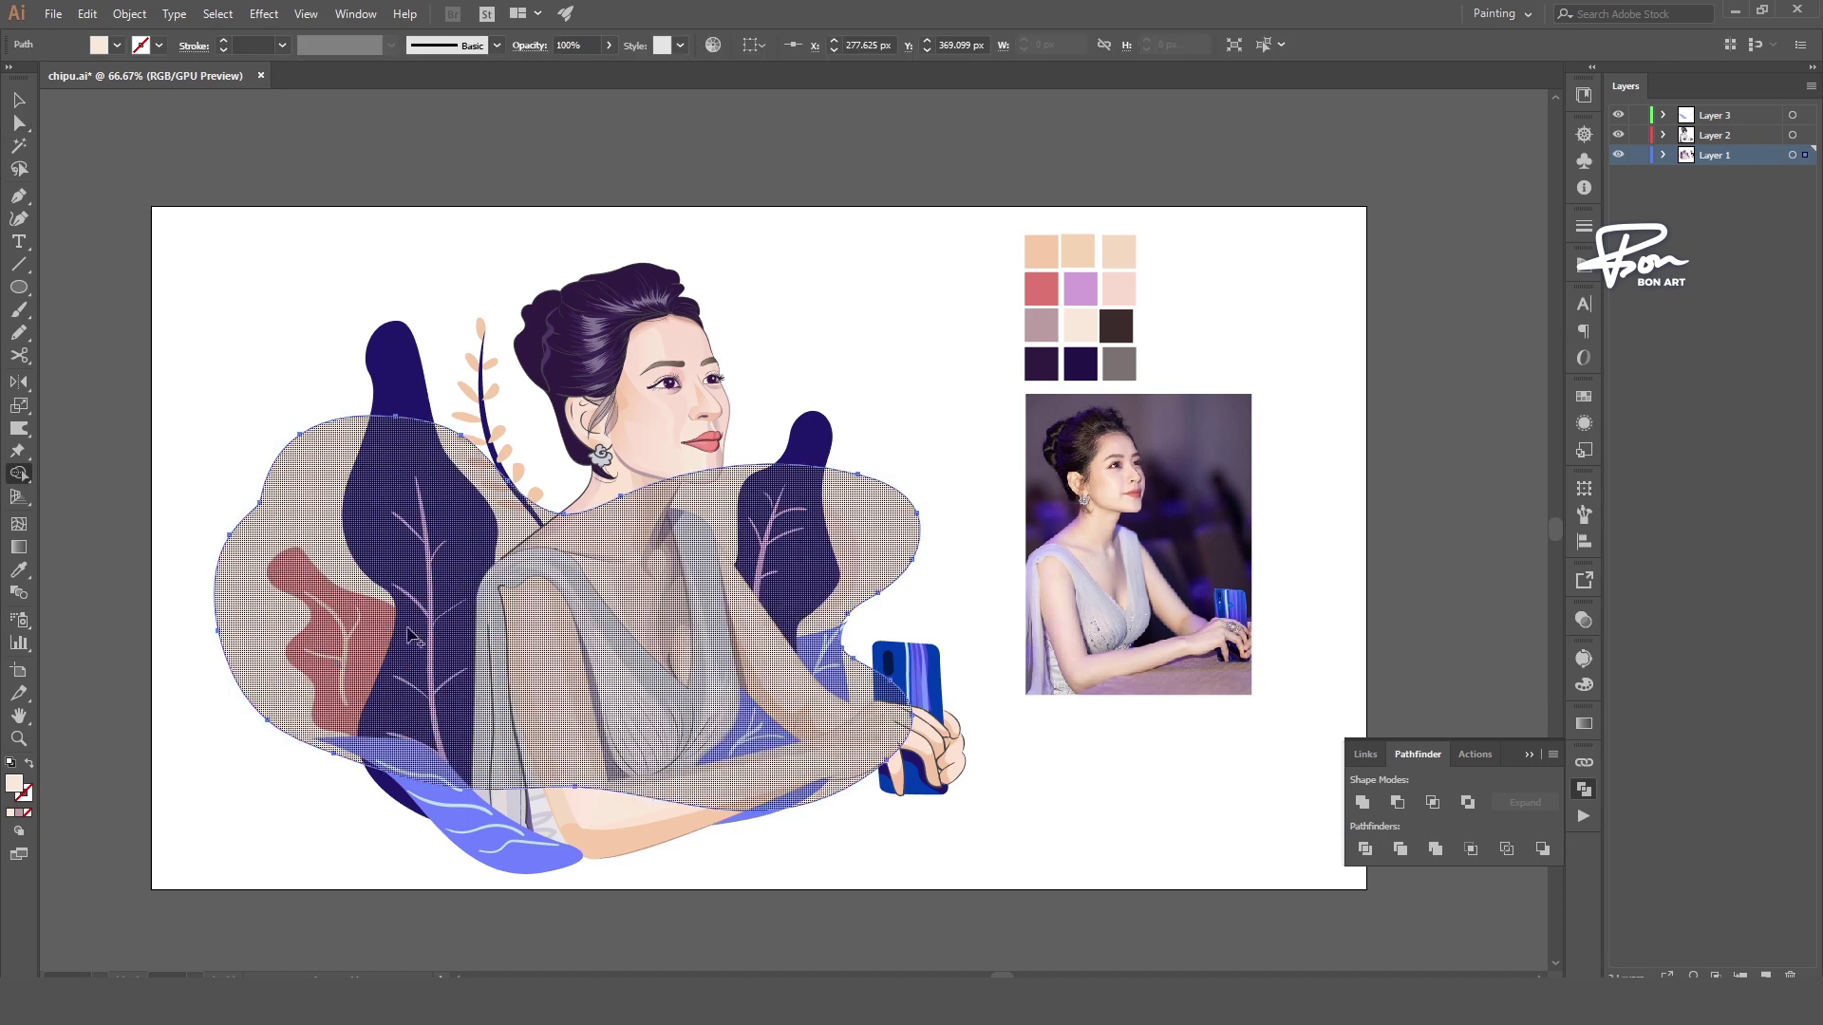
{"action": "left_click", "coordinate": [293, 368]}
{"action": "key", "text": "v"}
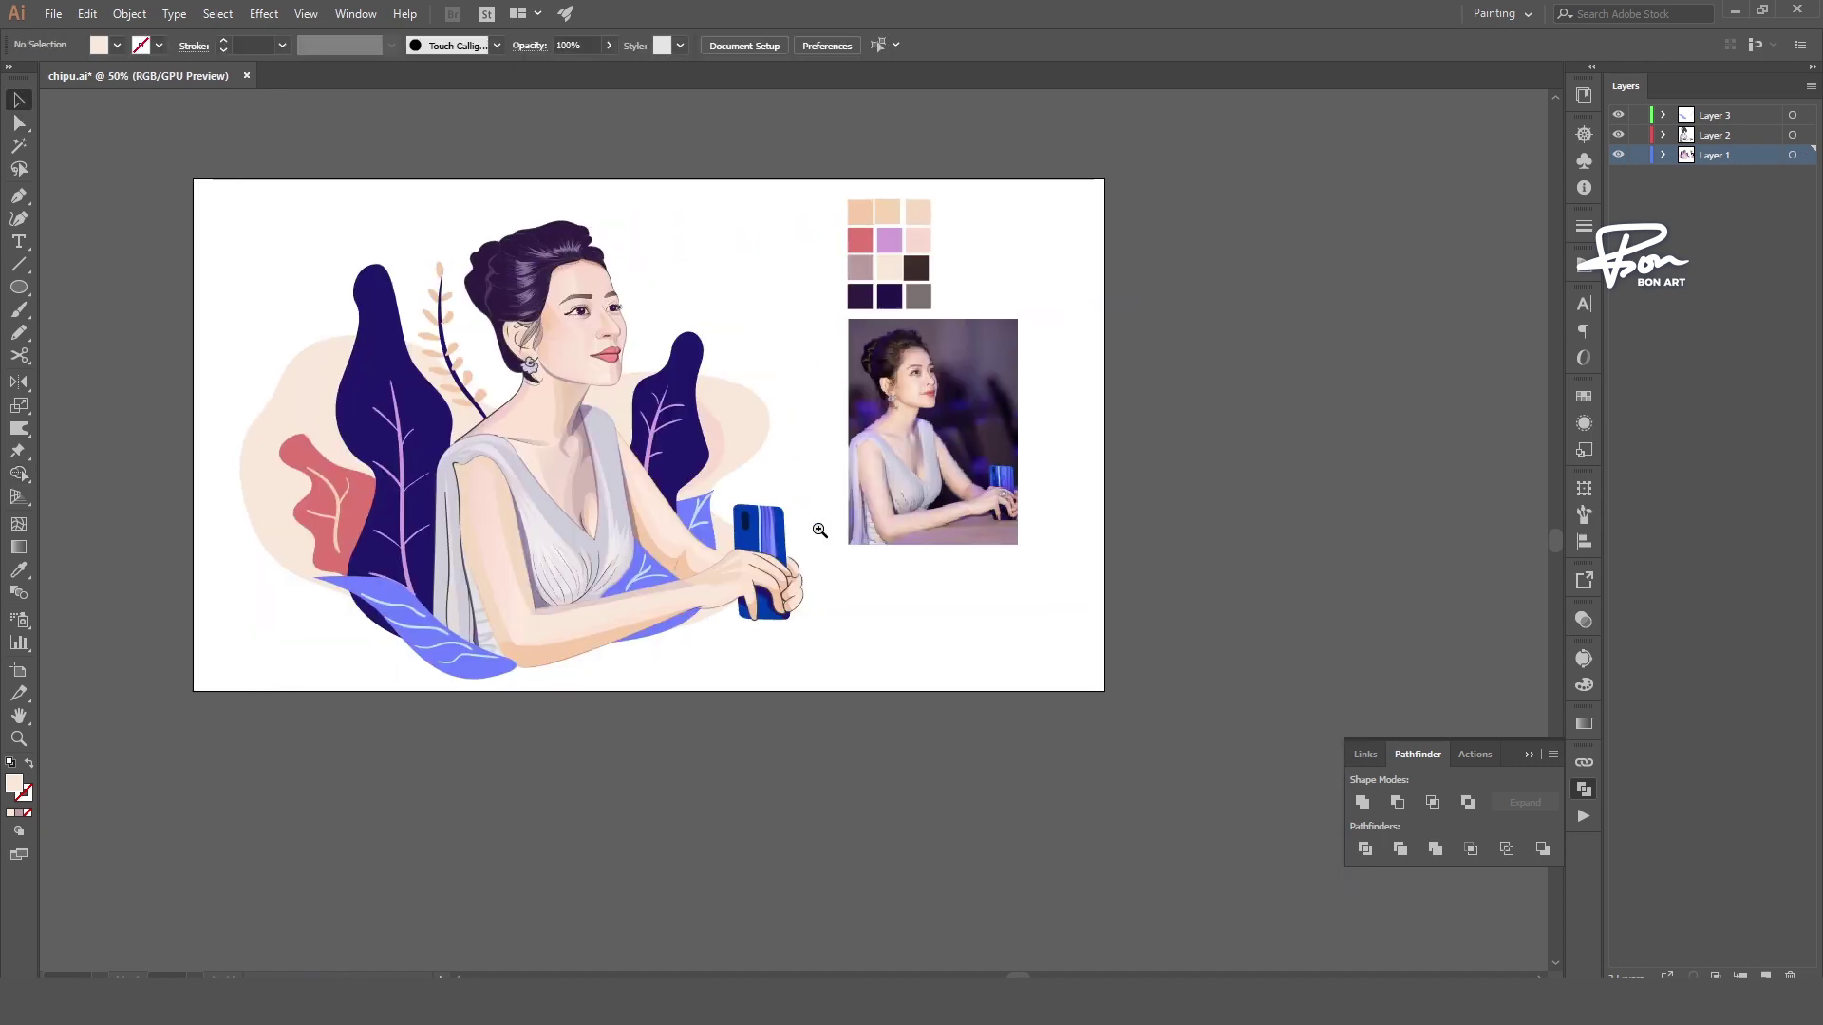
- Pencil two hair strands and fill them with the sampled hair colour
{"action": "key", "text": "ctrl+1"}
{"action": "key", "text": "ctrl+plus"}
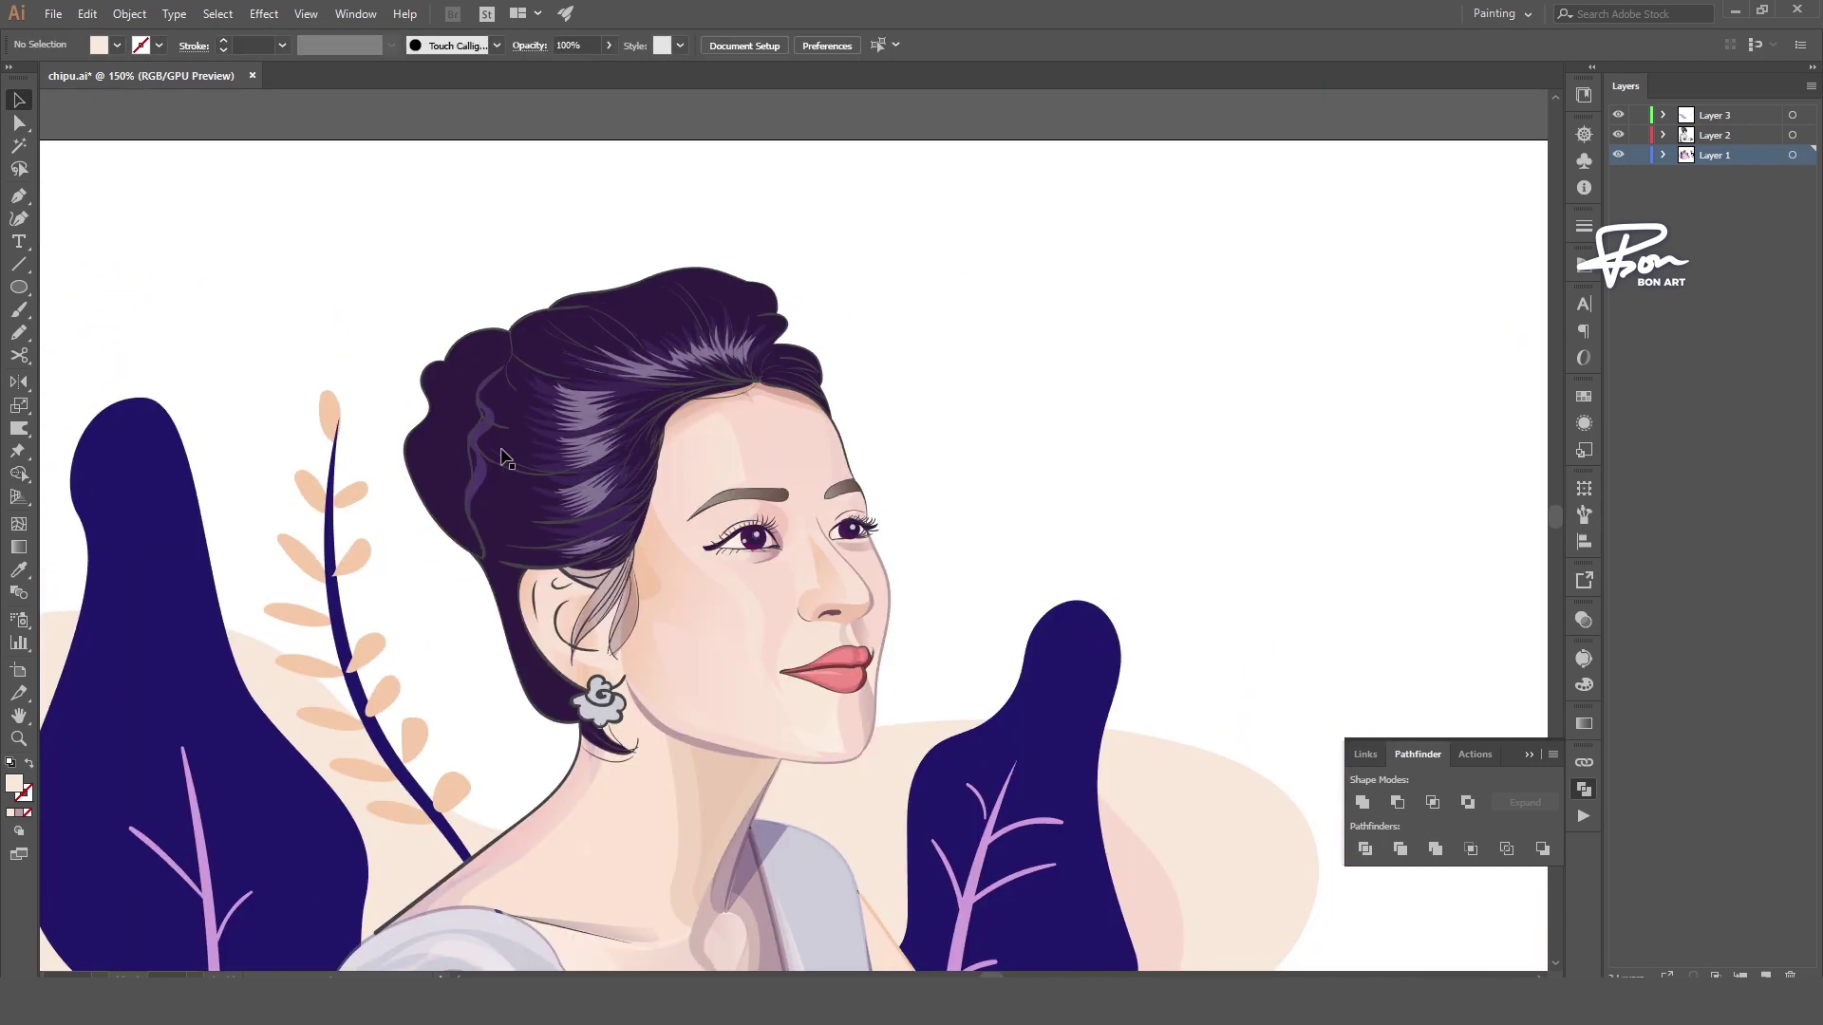
{"action": "key", "text": "n"}
{"action": "left_click_drag", "start_coordinate": [495, 365], "coordinate": [494, 366]}
{"action": "key", "text": "i"}
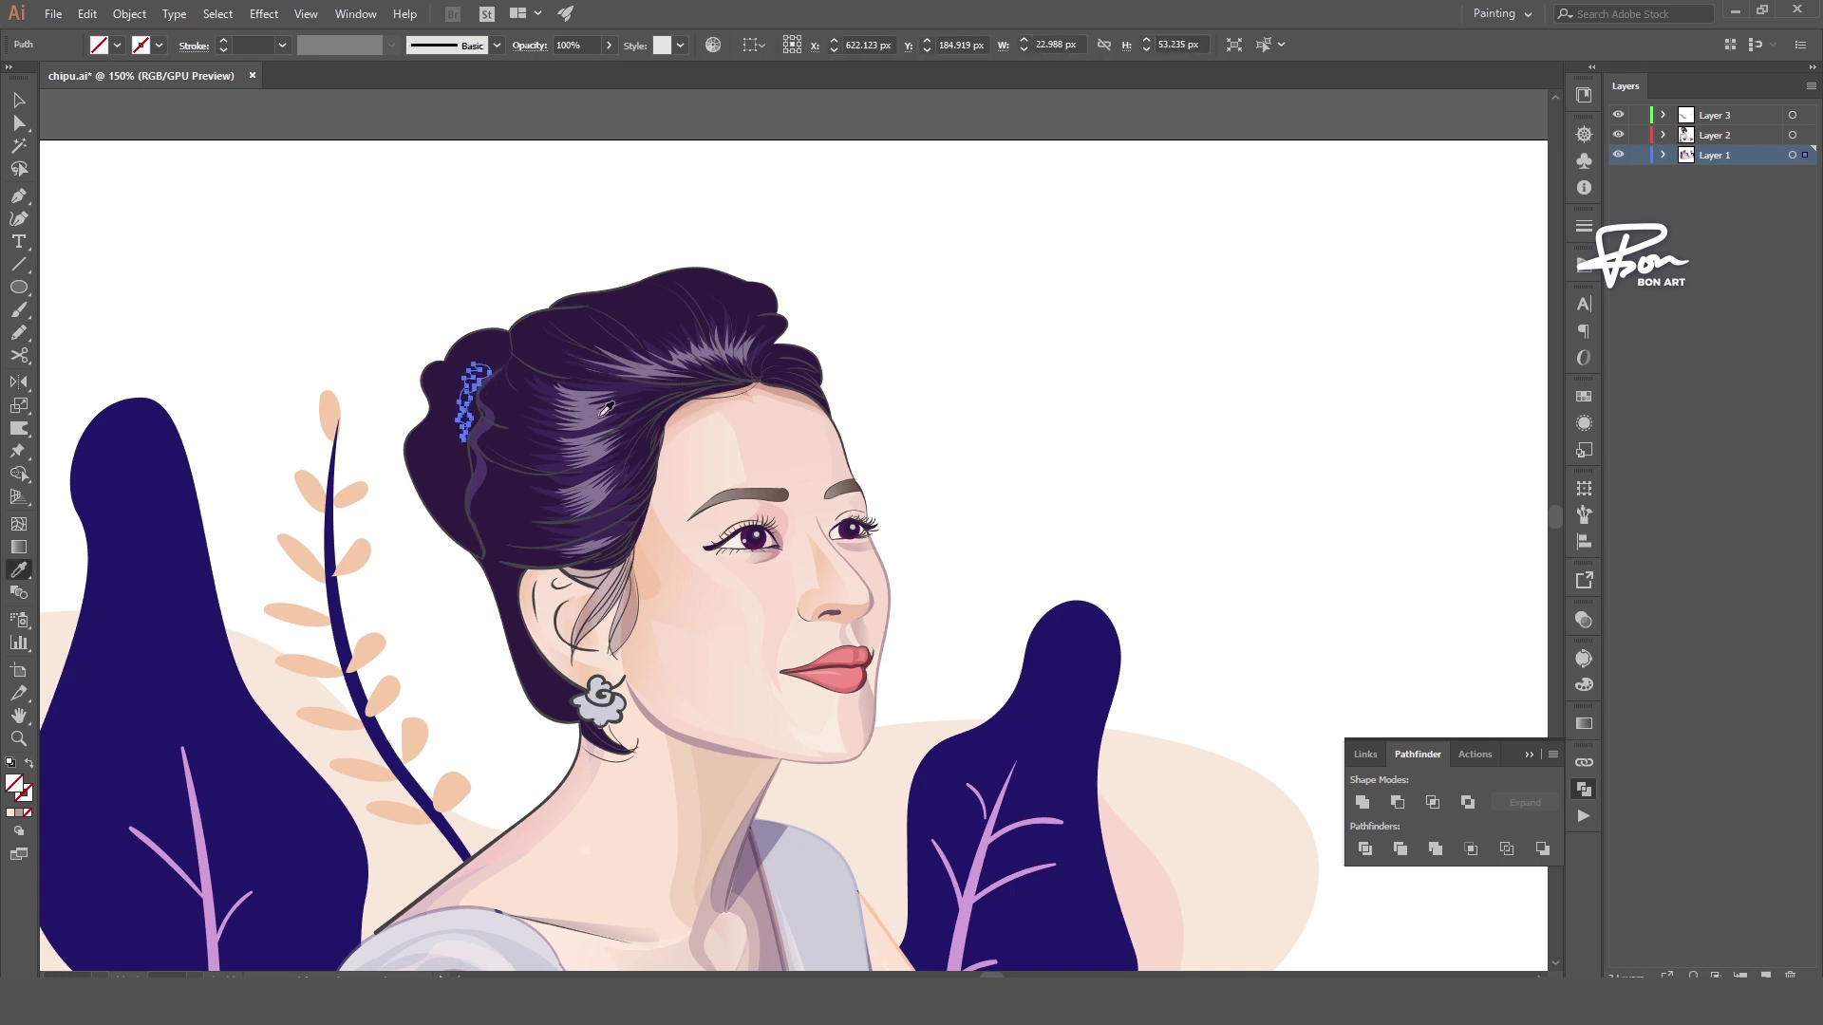
{"action": "left_click", "coordinate": [489, 447]}
{"action": "key", "text": "ctrl+shift+a"}
{"action": "key", "text": "n"}
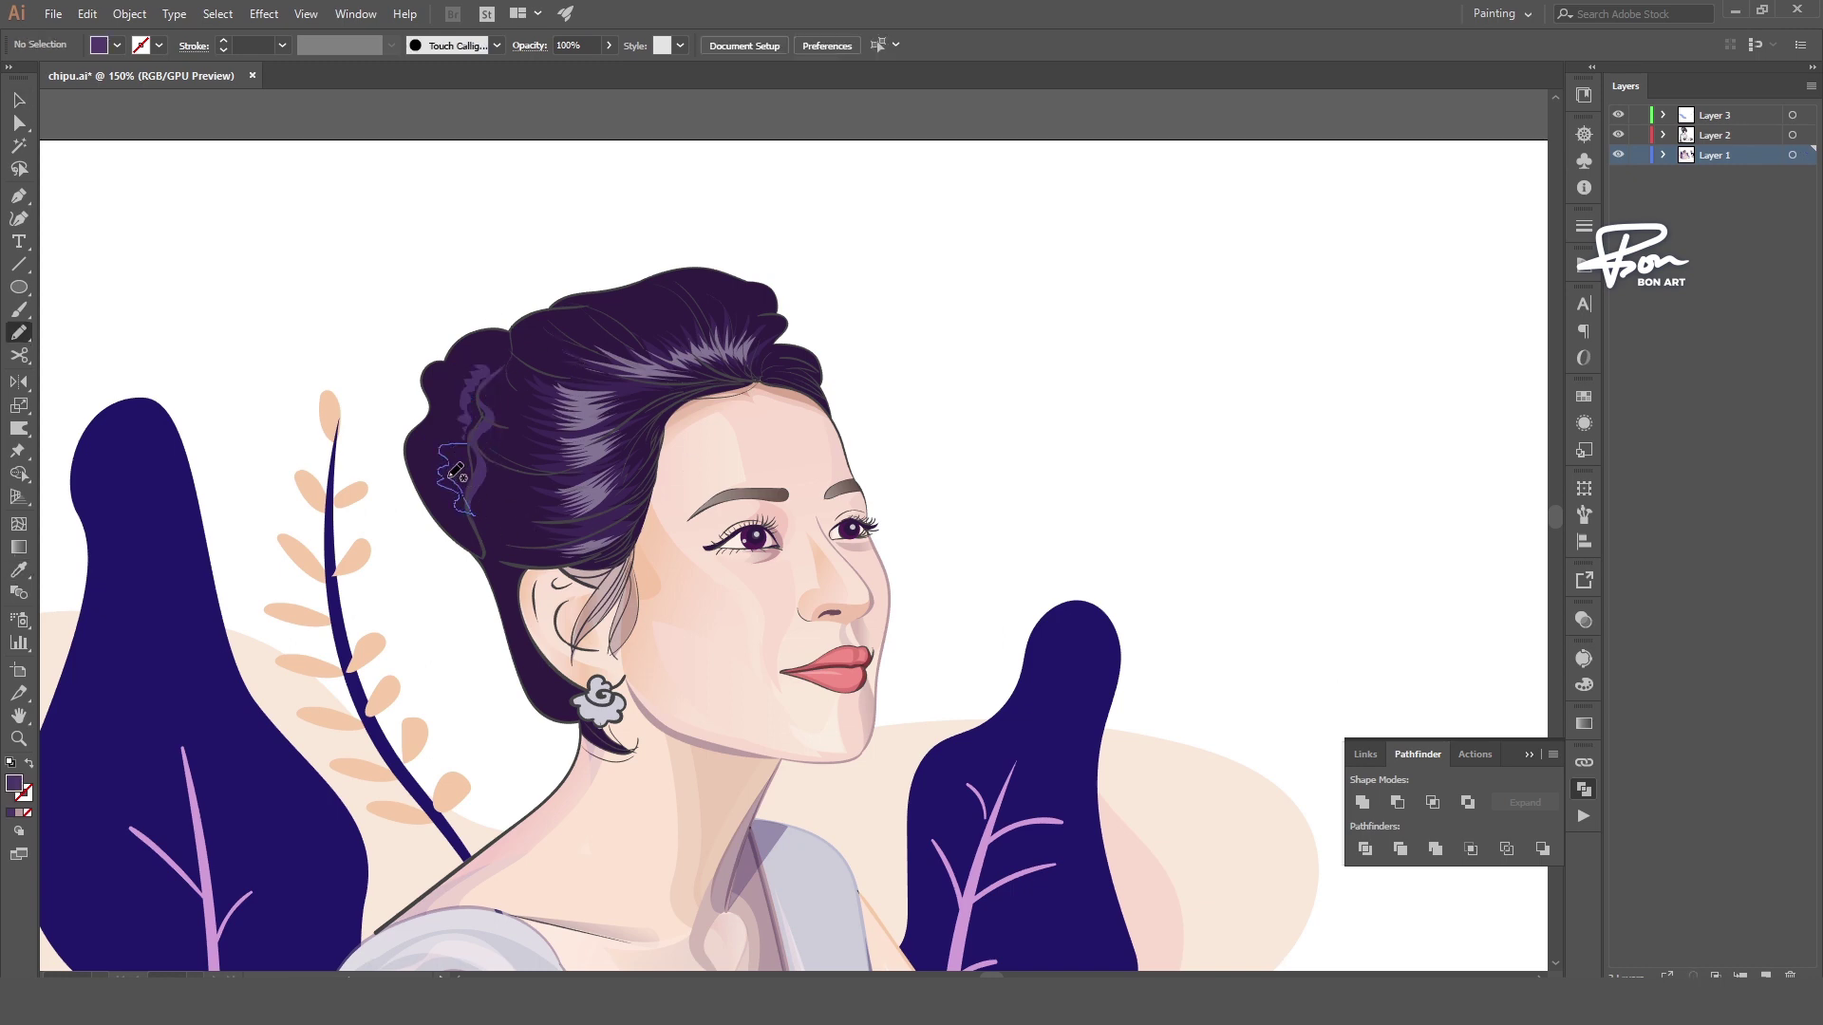
{"action": "left_click_drag", "start_coordinate": [456, 472], "coordinate": [470, 512]}
{"action": "key", "text": "i"}
{"action": "left_click", "coordinate": [479, 456]}
{"action": "key", "text": "ctrl+shift+a"}
- Zoom in on the face and neck and draw a small shading shape at the neck
{"action": "key", "text": "ctrl+0"}
{"action": "mouse_move", "coordinate": [692, 428]}
{"action": "left_mouse_down"}
{"action": "mouse_move", "coordinate": [643, 394]}
{"action": "mouse_move", "coordinate": [892, 394]}
{"action": "left_mouse_up"}
{"action": "key", "text": "ctrl+1"}
{"action": "left_click_drag", "start_coordinate": [496, 626], "coordinate": [492, 624]}
{"action": "key", "text": "i"}
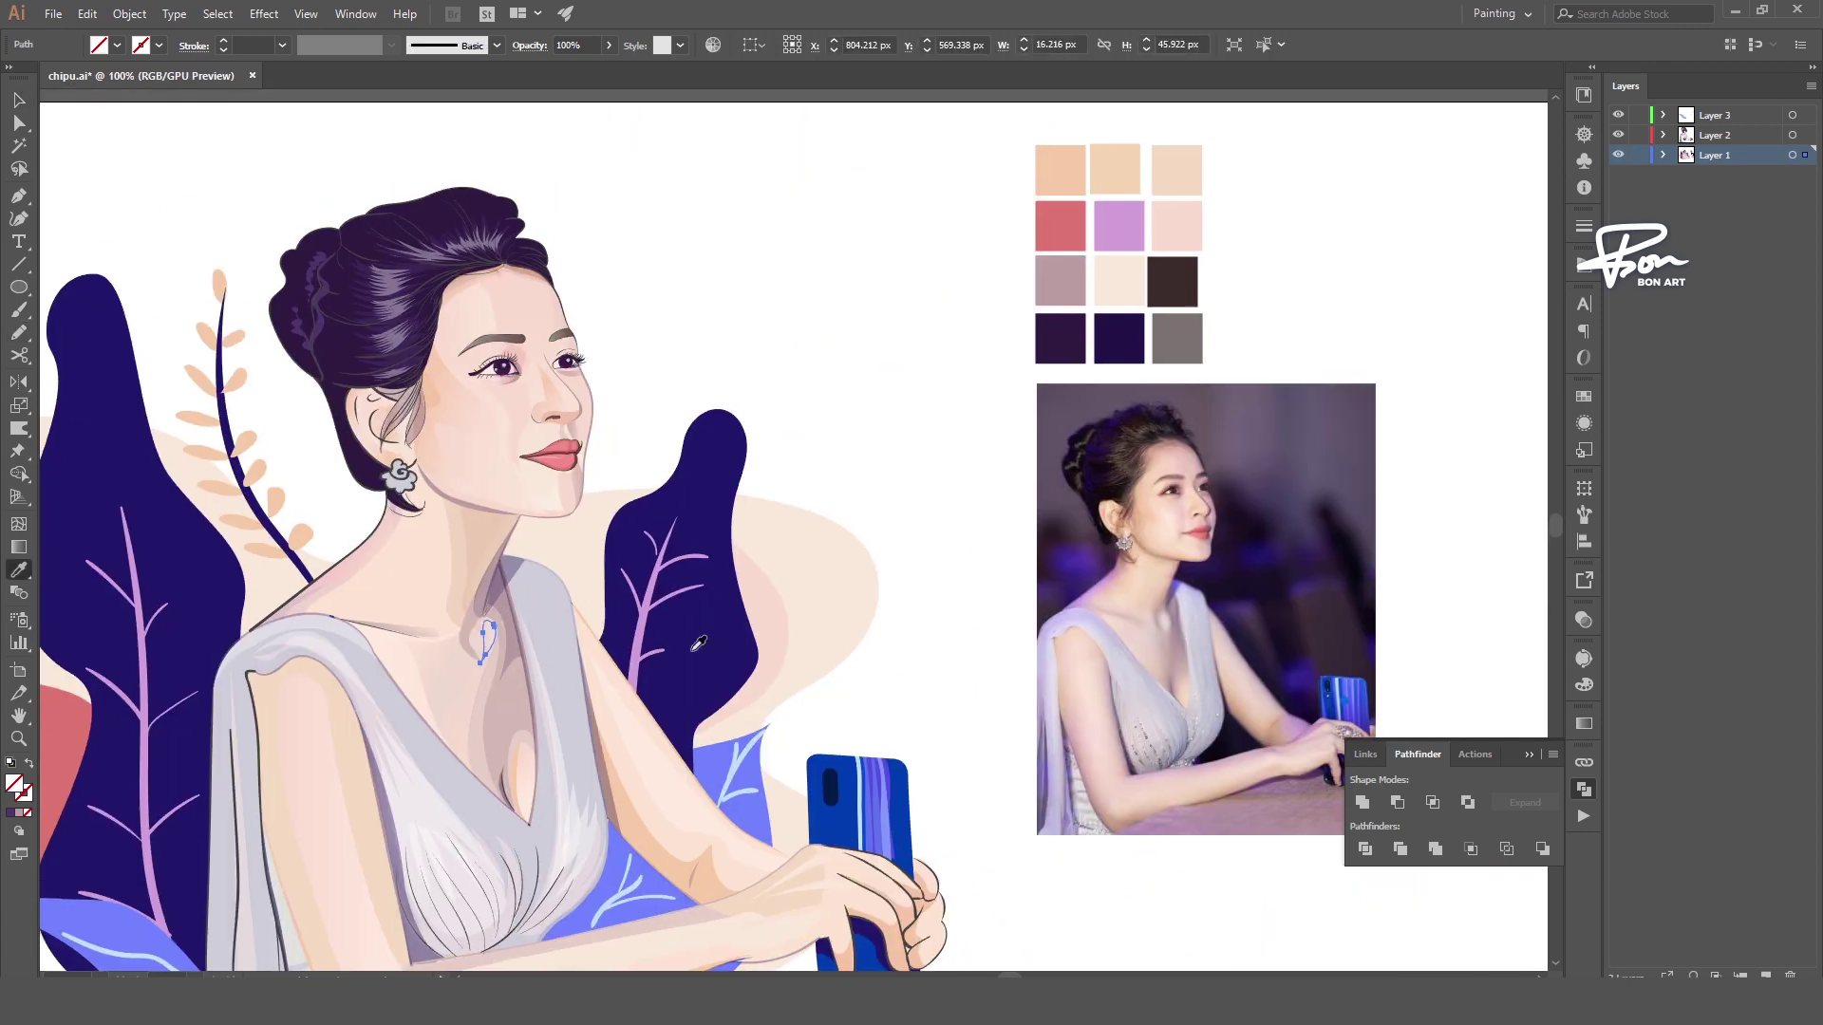
{"action": "key", "text": "v"}
{"action": "key", "text": "ctrl+shift+a"}
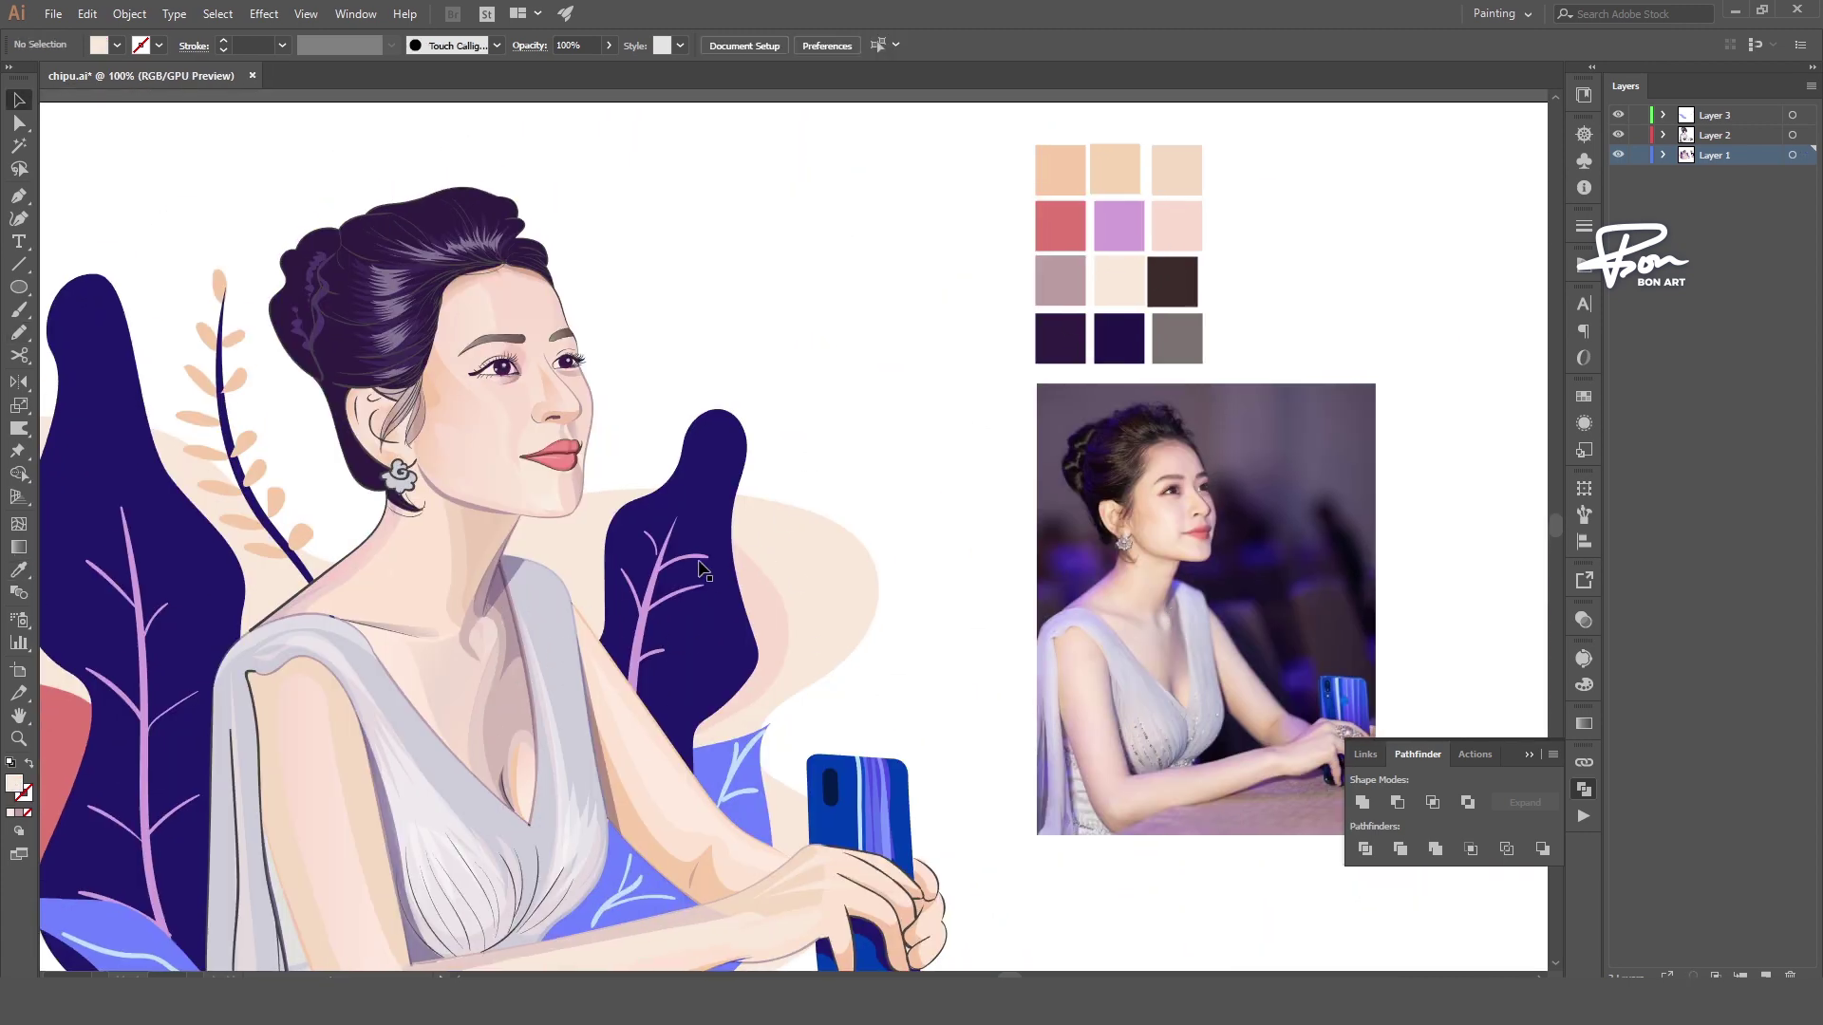
- Draw a curved nose line with the Pen tool from below the brow toward the tip
{"action": "left_click", "coordinate": [564, 407]}
{"action": "key", "text": "p"}
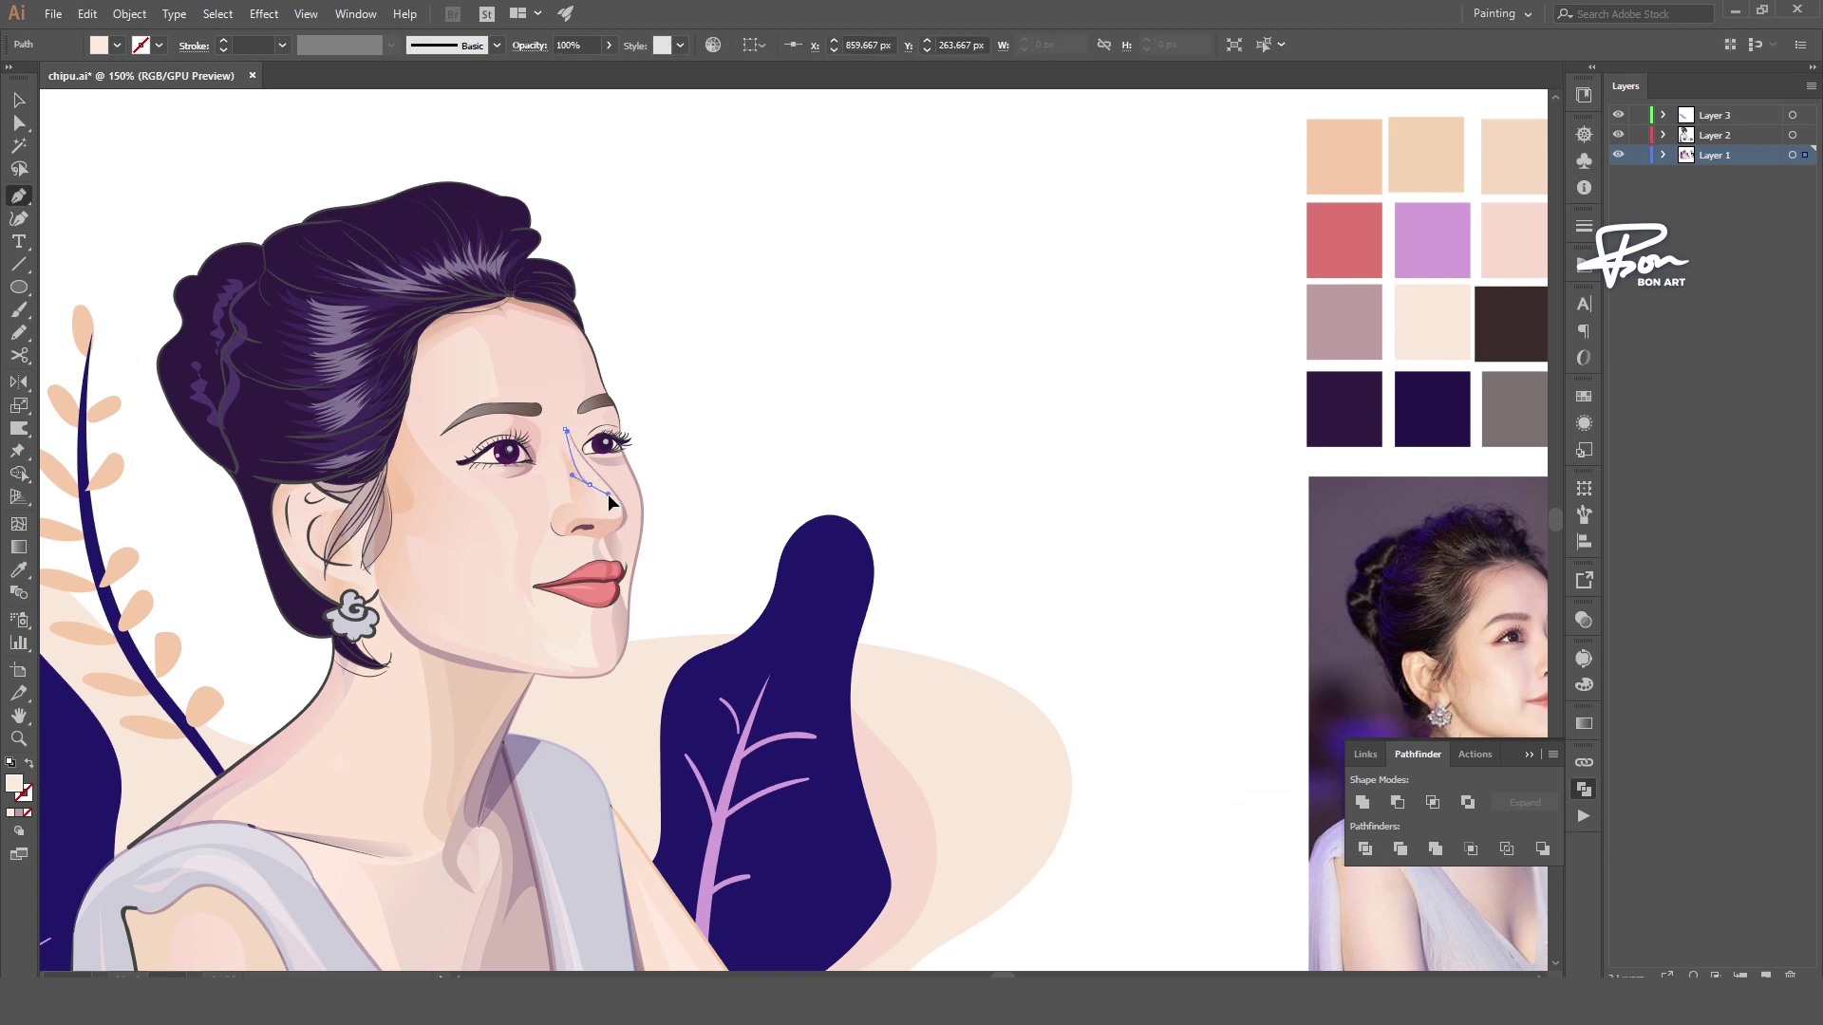
{"action": "left_click_drag", "start_coordinate": [603, 500], "coordinate": [616, 521]}
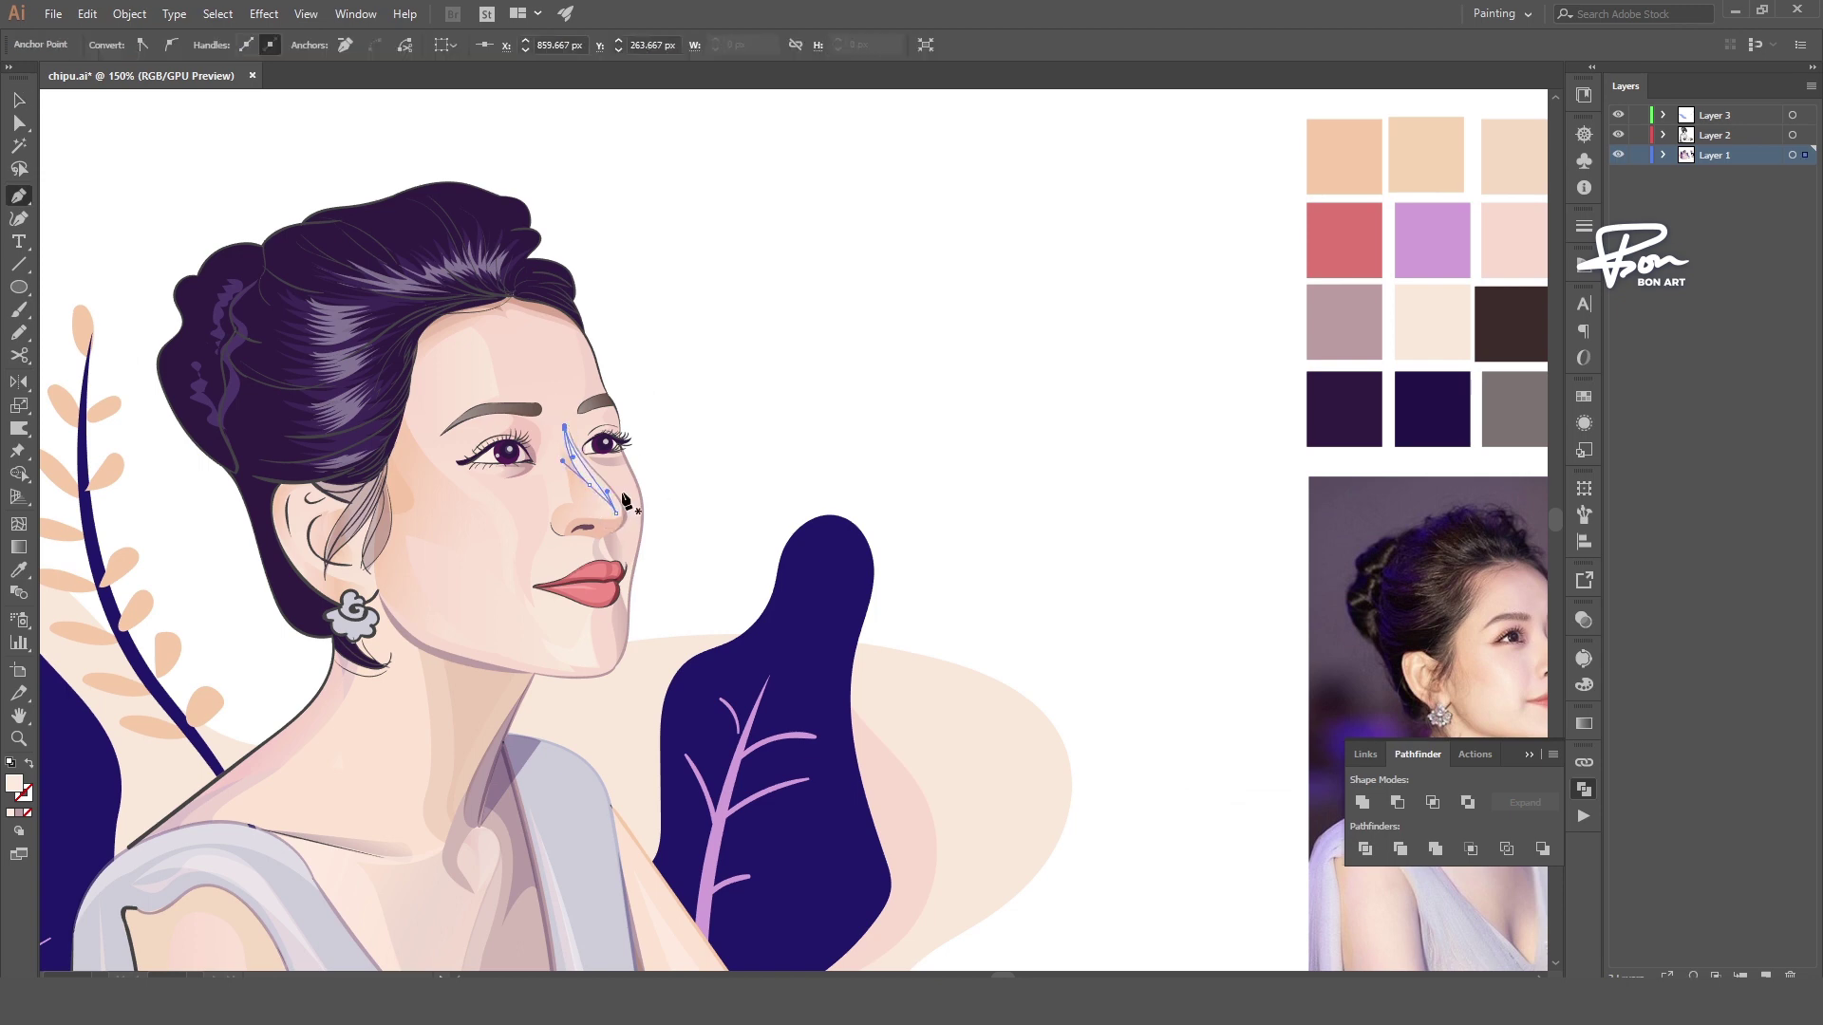
{"action": "key", "text": "Escape"}
{"action": "scroll", "coordinate": [757, 489], "scroll_direction": "down", "scroll_amount": 3}
{"action": "scroll", "coordinate": [786, 395], "scroll_direction": "down", "scroll_amount": 2}
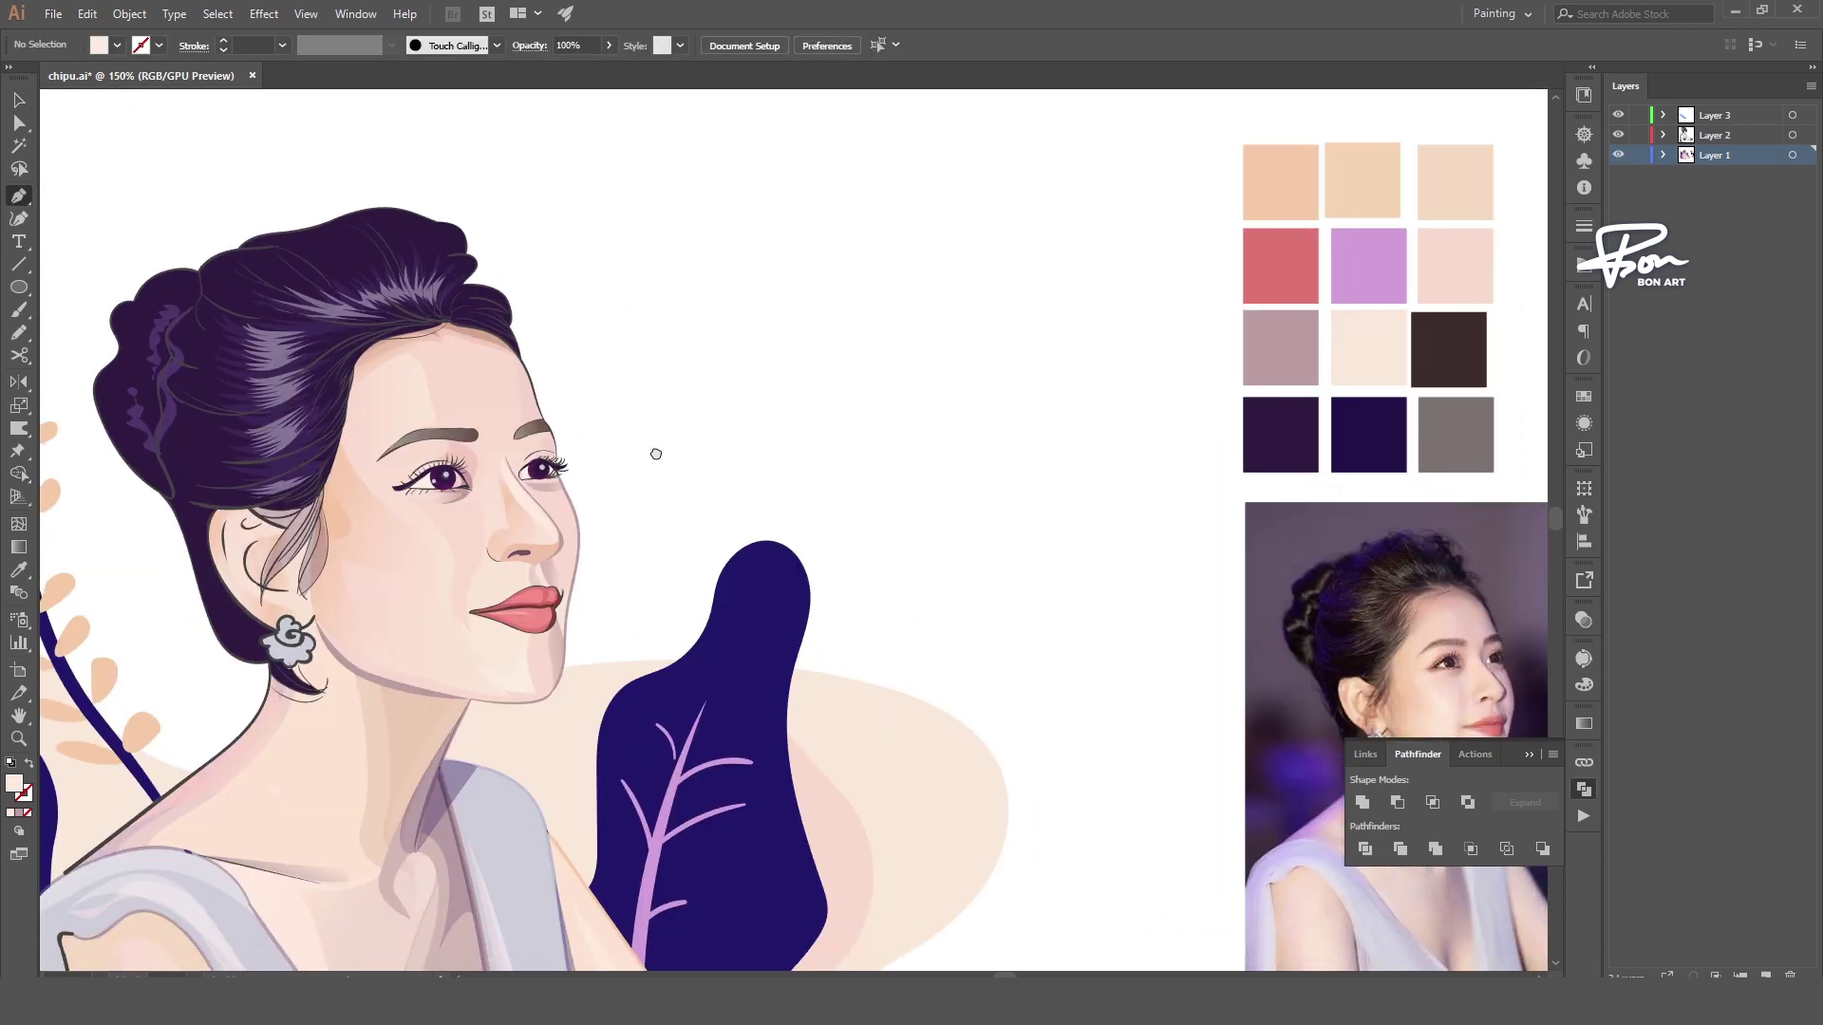
{"action": "scroll", "coordinate": [651, 449], "scroll_direction": "up", "scroll_amount": 5}
{"action": "scroll", "coordinate": [571, 458], "scroll_direction": "up", "scroll_amount": 3}
{"action": "scroll", "coordinate": [750, 522], "scroll_direction": "up", "scroll_amount": 3}
- Select an anchor on the eye outline with Direct Selection and reposition the view across the face
{"action": "key", "text": "a"}
{"action": "left_click", "coordinate": [755, 525]}
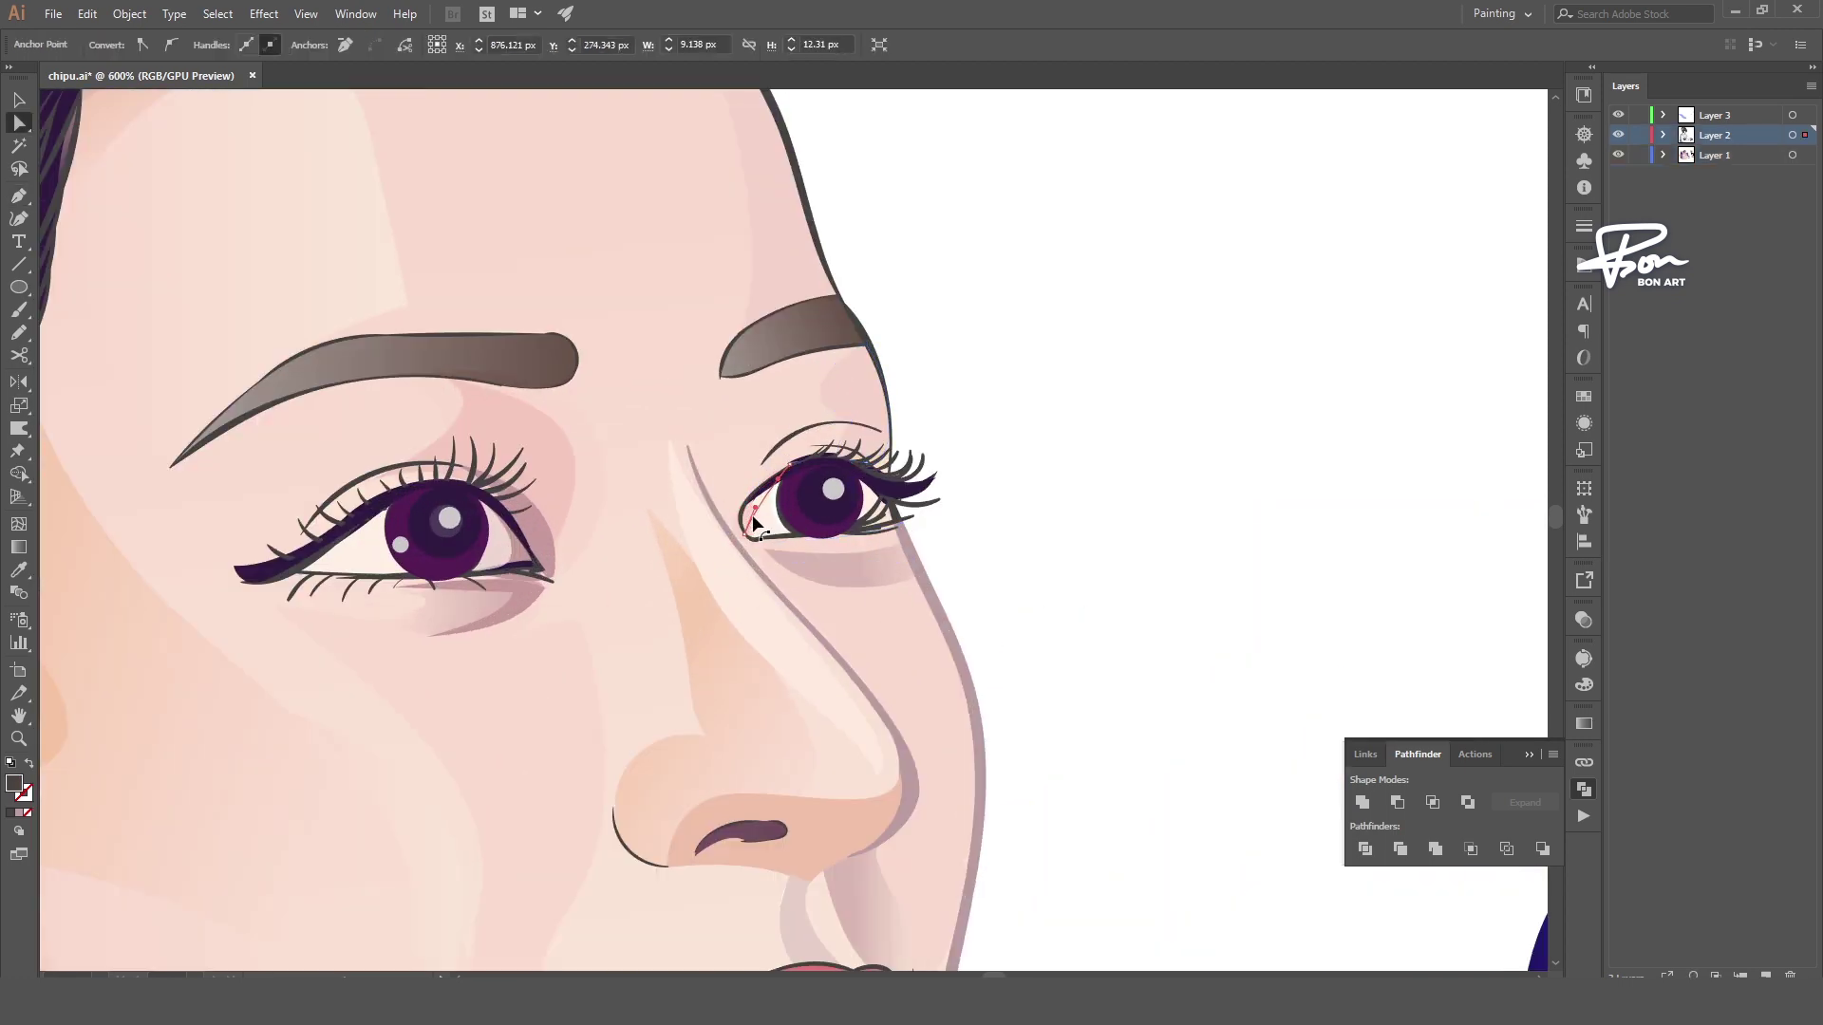
{"action": "key", "text": "ctrl+shift+a"}
{"action": "left_click_drag", "start_coordinate": [872, 564], "coordinate": [819, 553]}
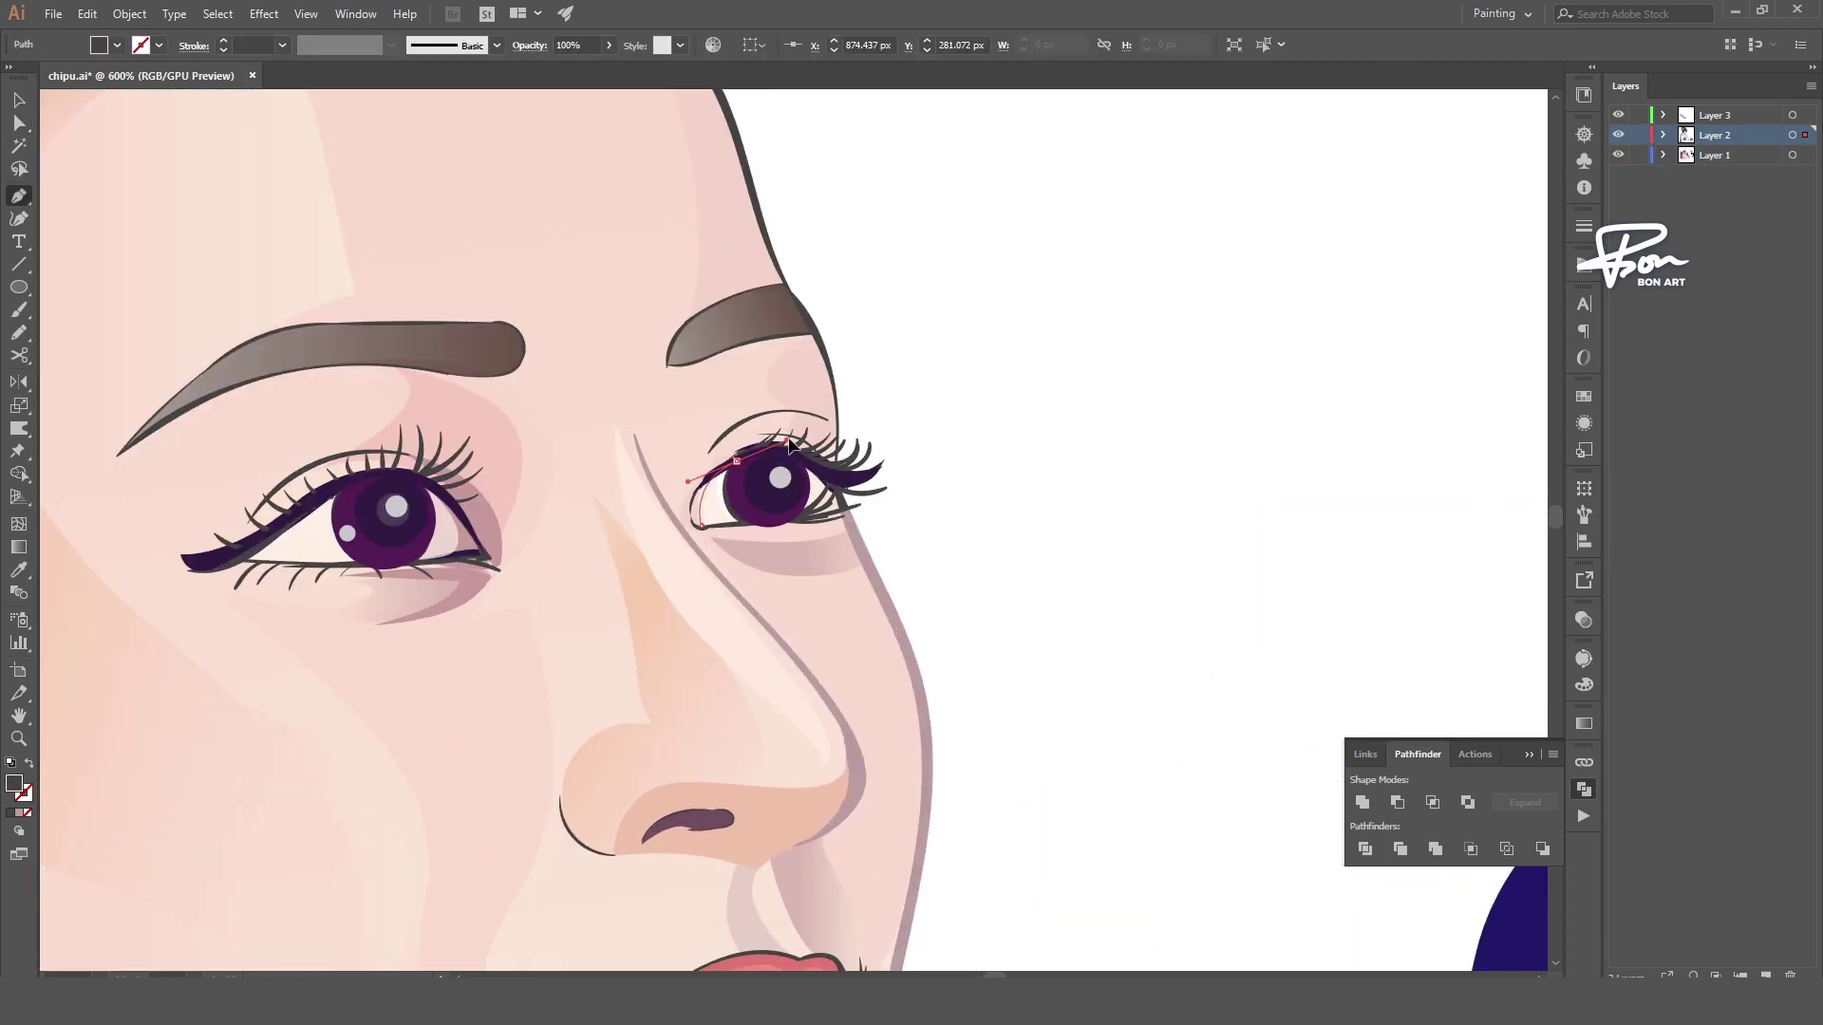
{"action": "left_click", "coordinate": [833, 526], "text": "ctrl+alt"}
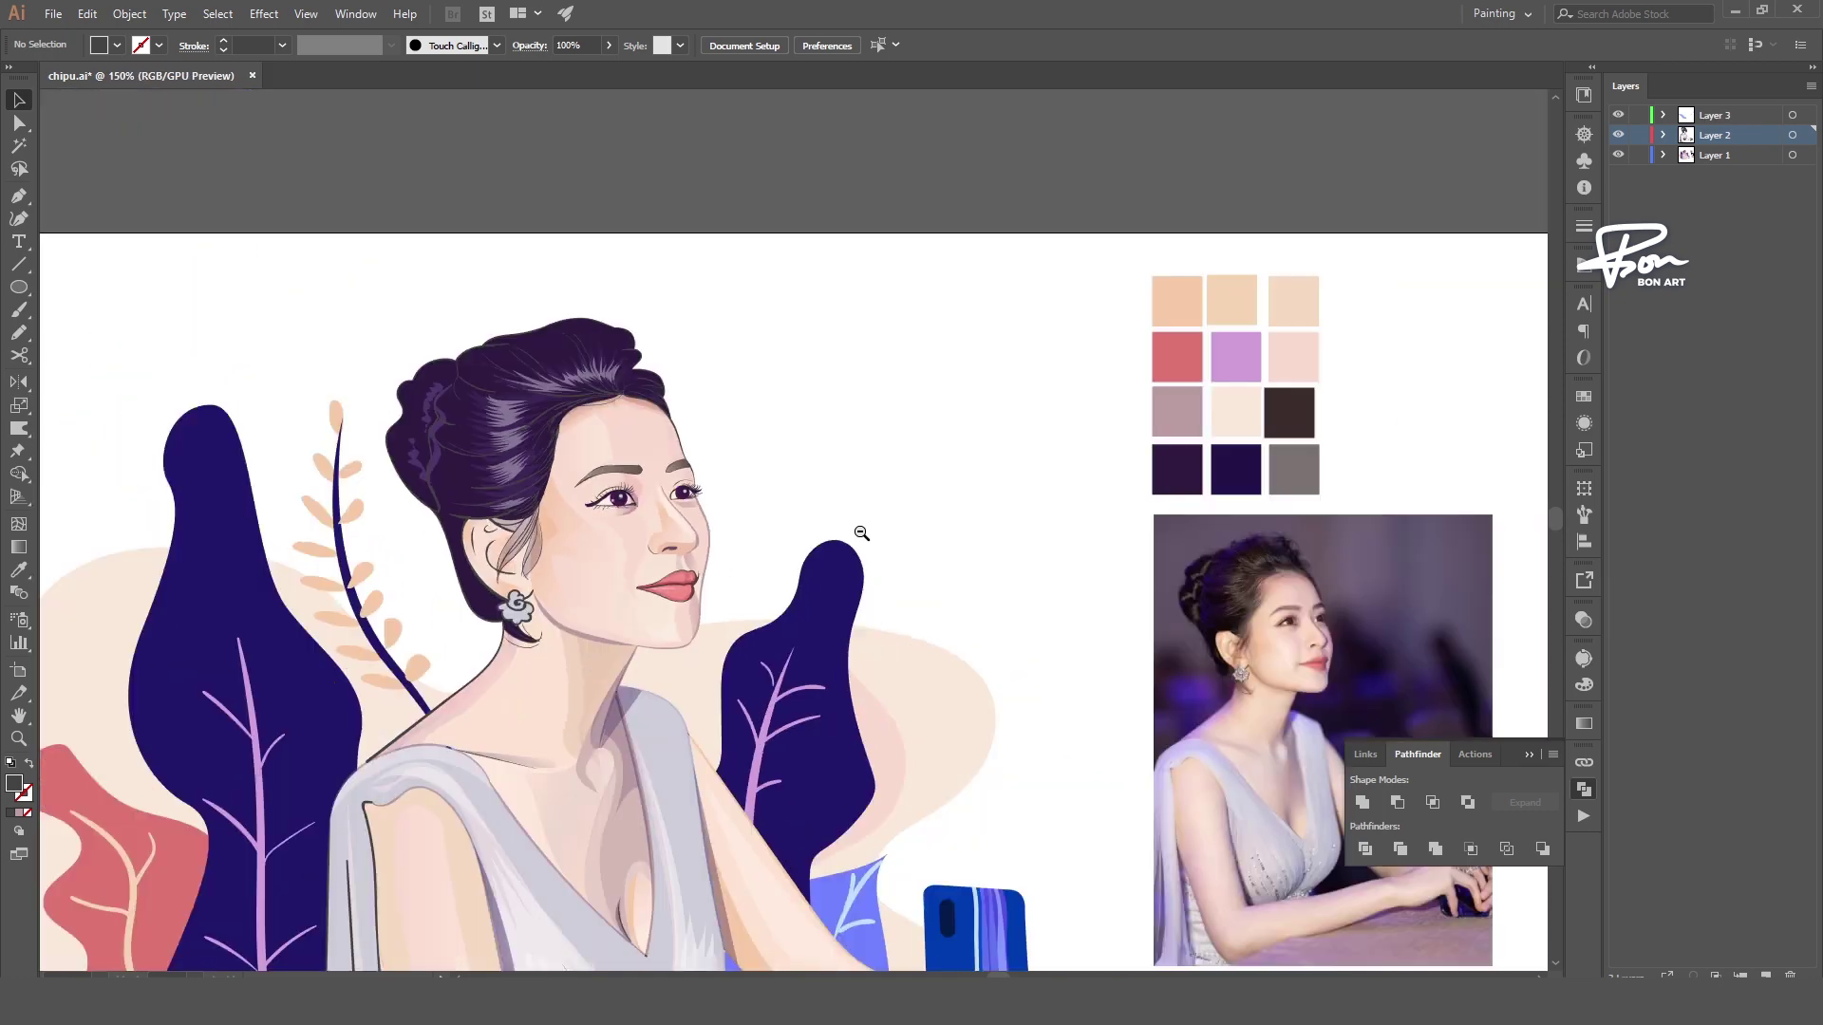
{"action": "left_click", "coordinate": [858, 529], "text": "ctrl+alt"}
{"action": "mouse_move", "coordinate": [976, 597]}
{"action": "left_mouse_down"}
{"action": "mouse_move", "coordinate": [939, 605]}
{"action": "mouse_move", "coordinate": [870, 568]}
{"action": "left_mouse_up"}
- Paint a curved dark stem with the Brush tool beside the right leaf
{"action": "left_click", "coordinate": [426, 446]}
{"action": "key", "text": "b"}
{"action": "key", "text": "ctrl+z"}
{"action": "left_click_drag", "start_coordinate": [714, 634], "coordinate": [827, 510]}
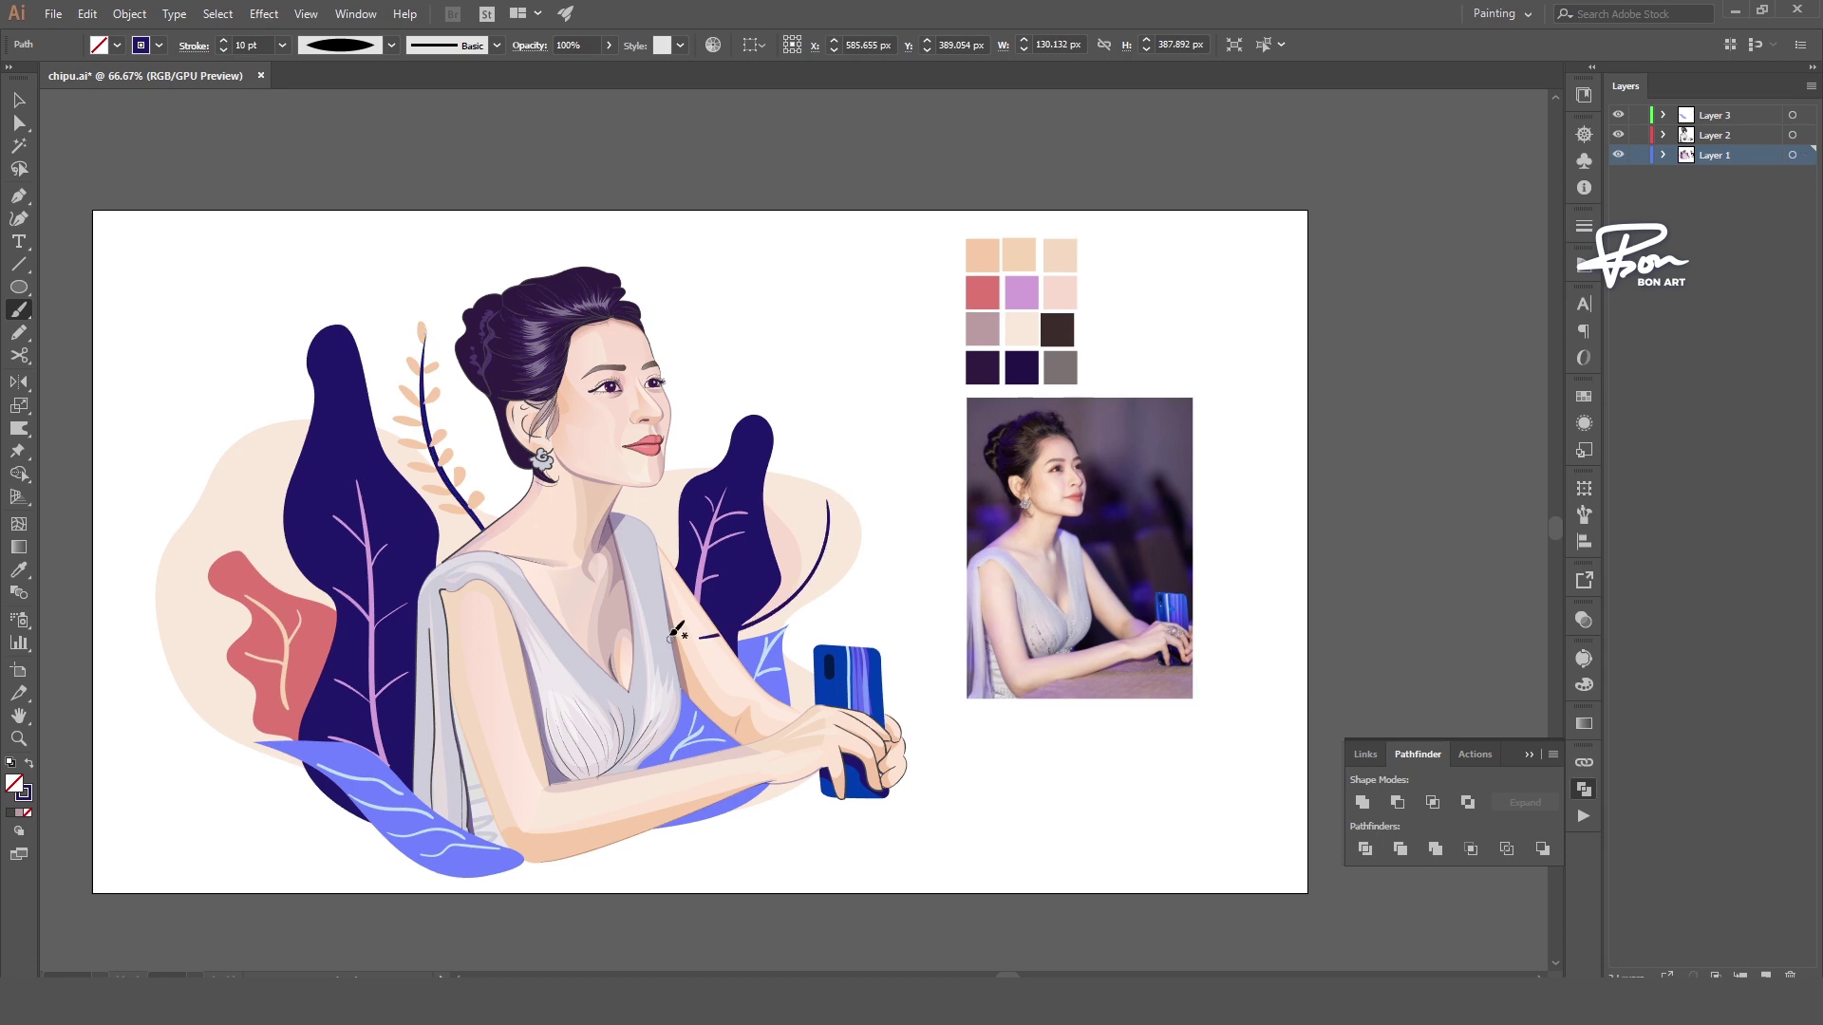
{"action": "left_click", "coordinate": [798, 446], "text": "ctrl"}
{"action": "key", "text": "v"}
{"action": "key", "text": "ctrl+1"}
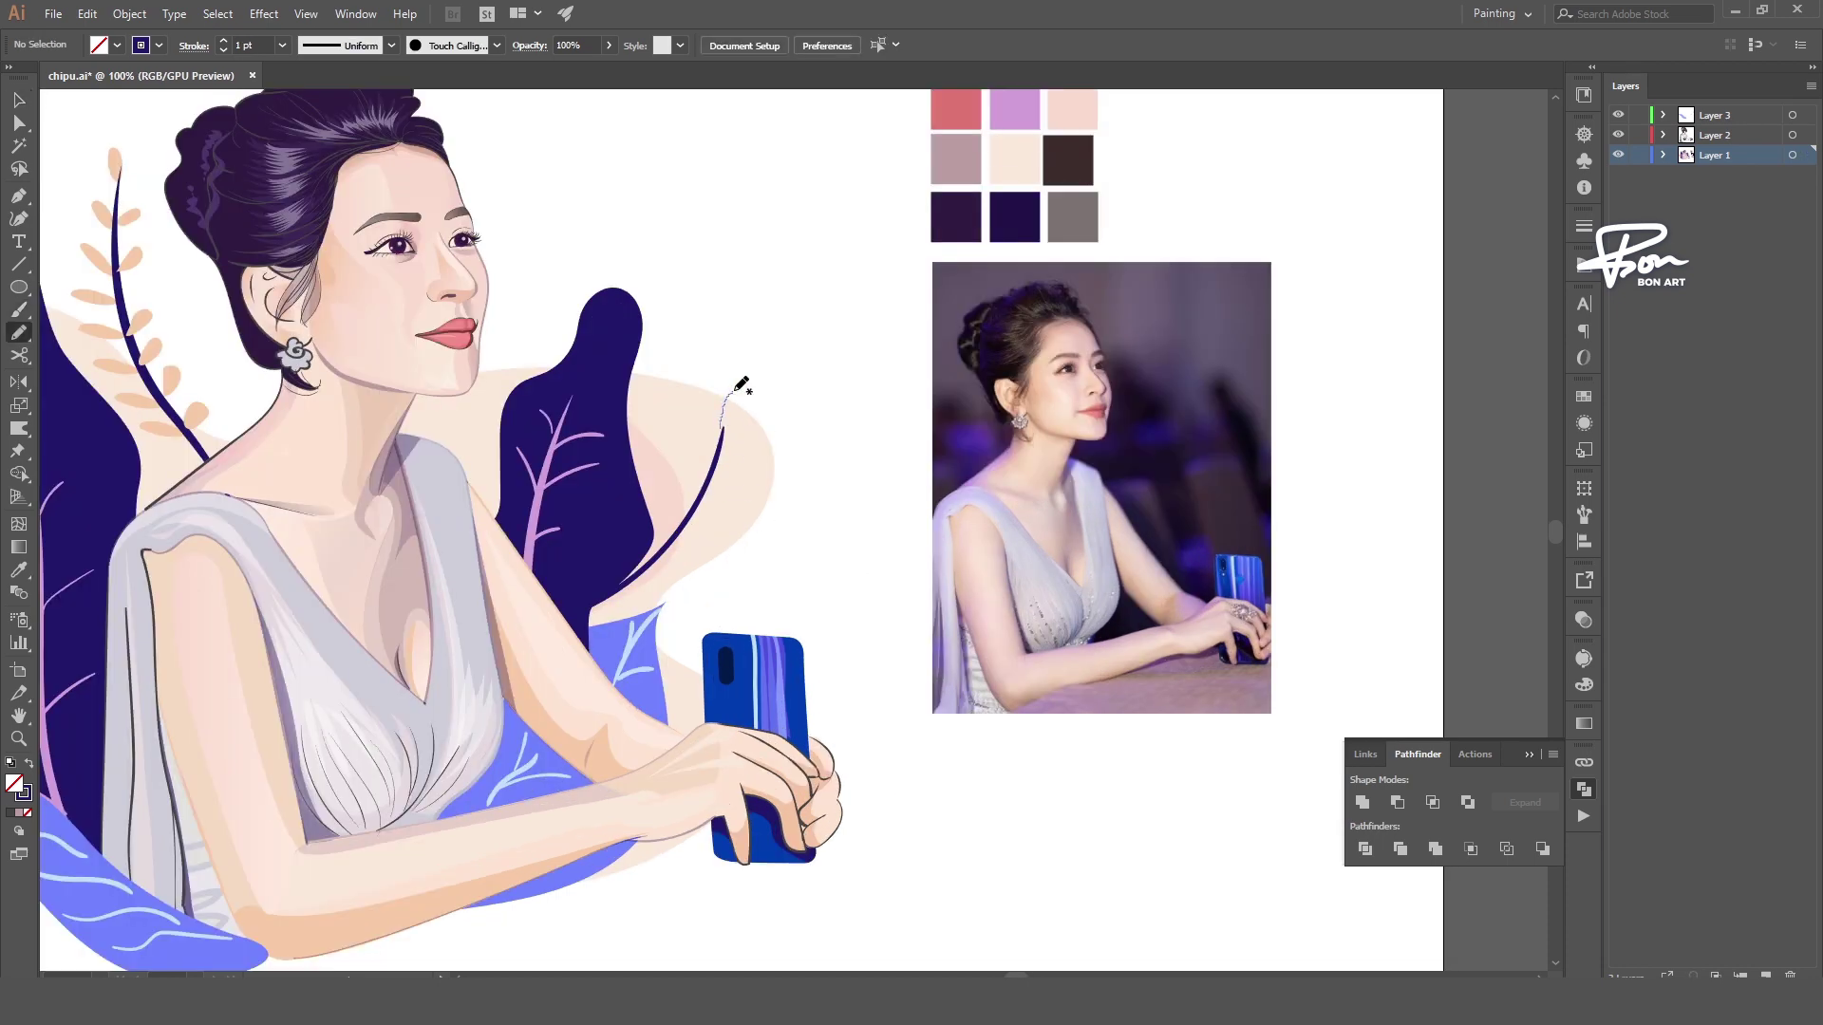
- Remove a stray loop, draw a small peach leaf on the stem, and place a copy lower down
{"action": "left_click_drag", "start_coordinate": [737, 390], "coordinate": [733, 425]}
{"action": "key", "text": "Delete"}
{"action": "key", "text": "ctrl+0"}
{"action": "key", "text": "v"}
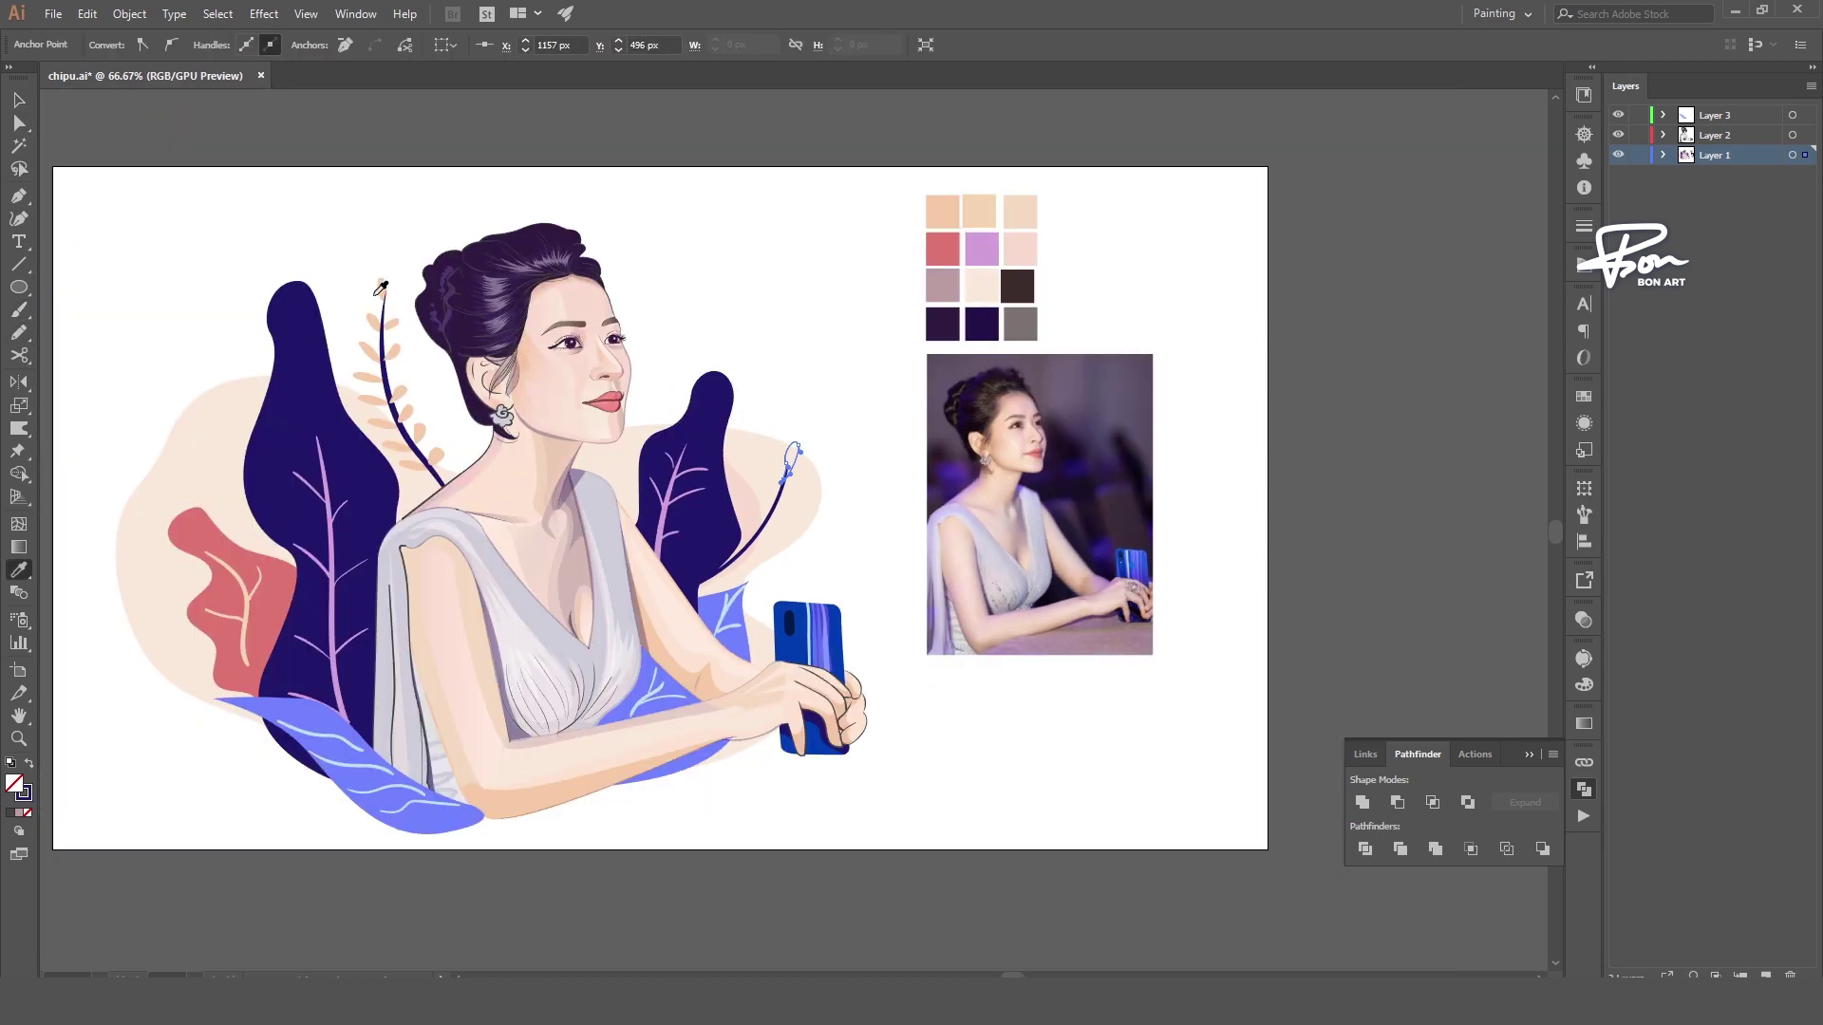
{"action": "key", "text": "ctrl+plus"}
{"action": "key", "text": "ctrl+plus"}
{"action": "key", "text": "p"}
{"action": "mouse_move", "coordinate": [750, 444]}
{"action": "left_mouse_down"}
{"action": "mouse_move", "coordinate": [770, 431]}
{"action": "mouse_move", "coordinate": [784, 518]}
{"action": "mouse_move", "coordinate": [748, 555]}
{"action": "left_mouse_up"}
{"action": "key", "text": "v"}
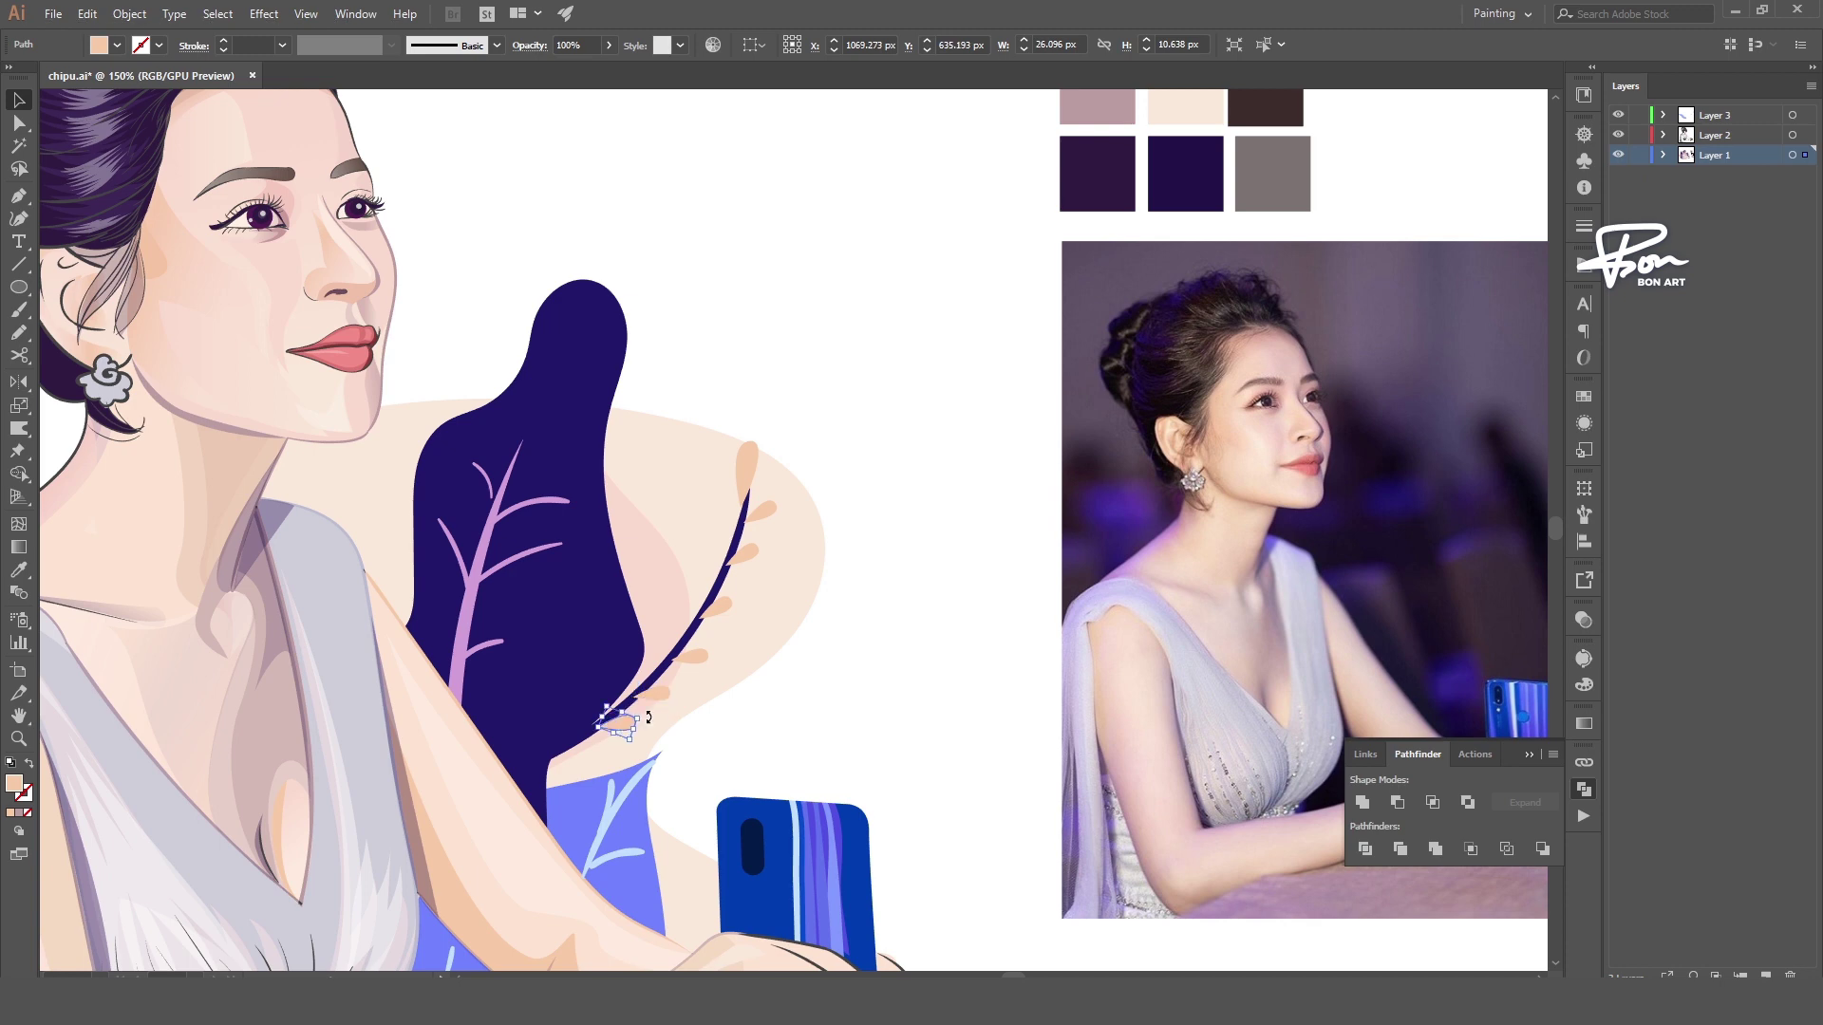
{"action": "mouse_move", "coordinate": [764, 510]}
{"action": "left_mouse_down"}
{"action": "mouse_move", "coordinate": [727, 517]}
{"action": "mouse_move", "coordinate": [671, 598]}
{"action": "mouse_move", "coordinate": [691, 651]}
{"action": "left_mouse_up"}
{"action": "left_click", "coordinate": [874, 622]}
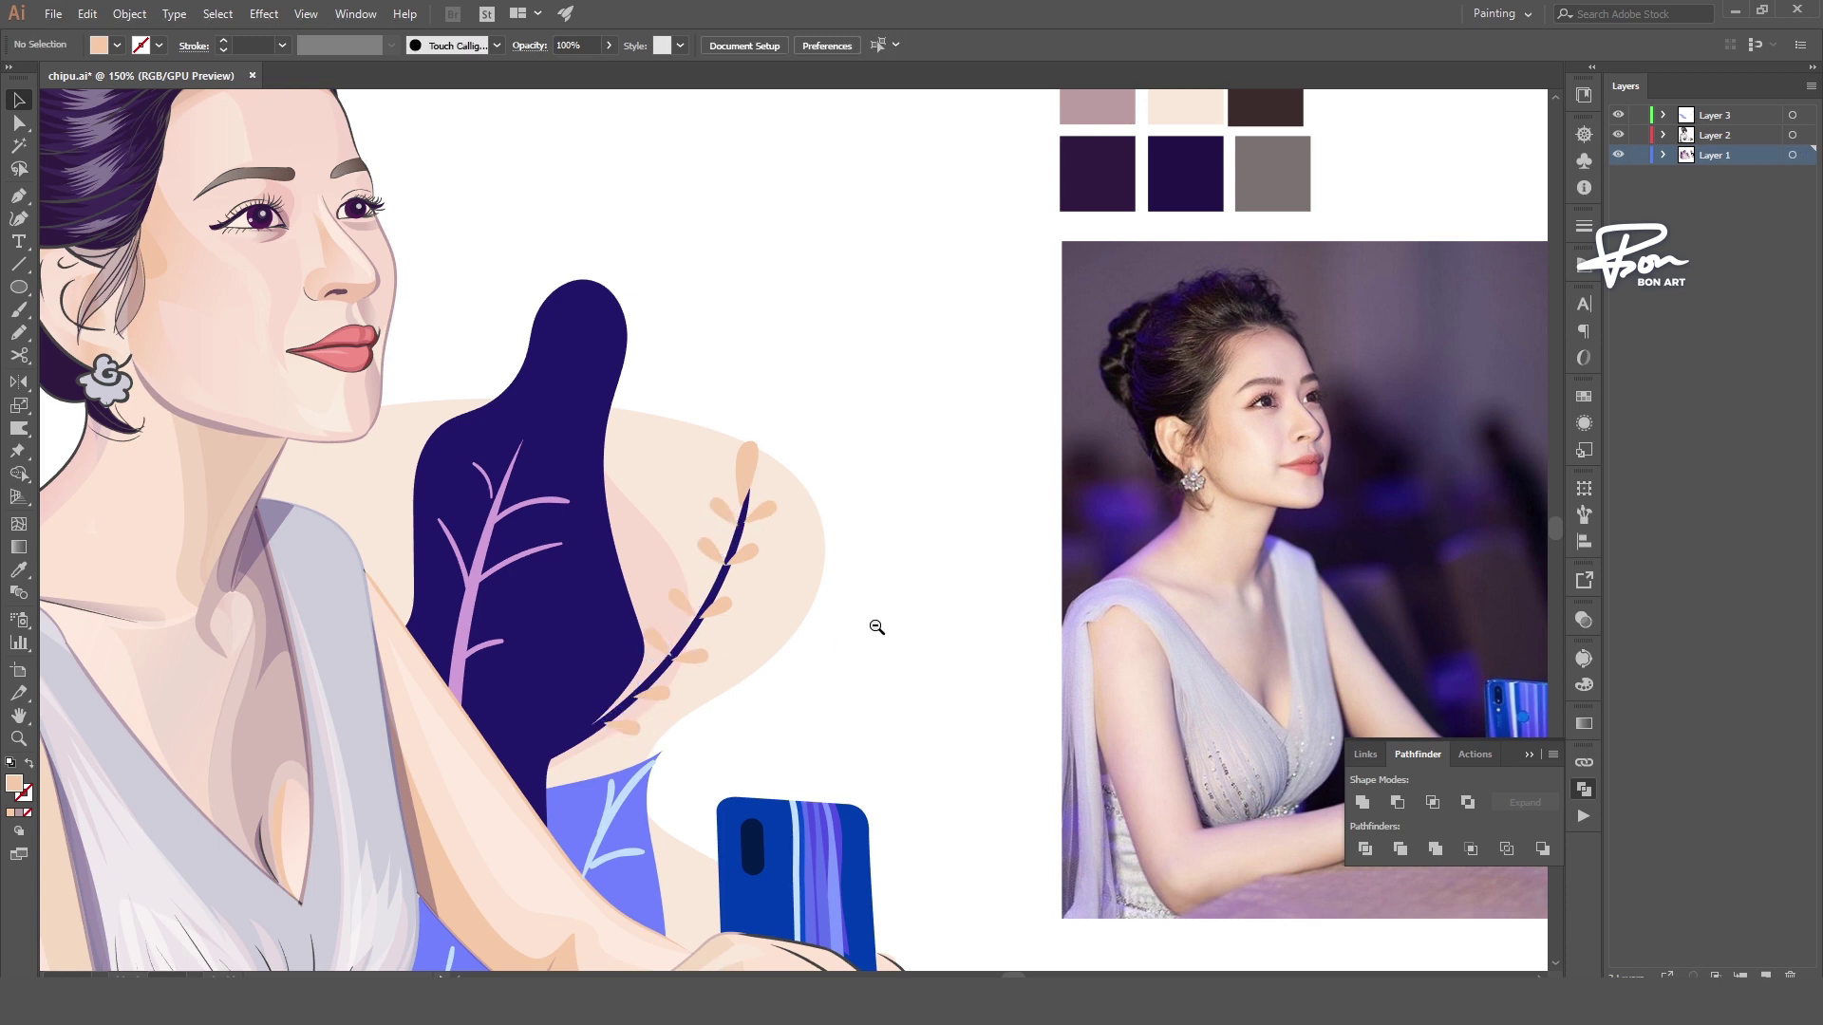
- Select the stem and its small peach leaves, marquee-selecting the whole sprig
{"action": "key", "text": "ctrl+minus"}
{"action": "key", "text": "ctrl+minus"}
{"action": "left_click", "coordinate": [962, 615]}
{"action": "left_click", "coordinate": [962, 614]}
{"action": "left_click", "coordinate": [755, 484]}
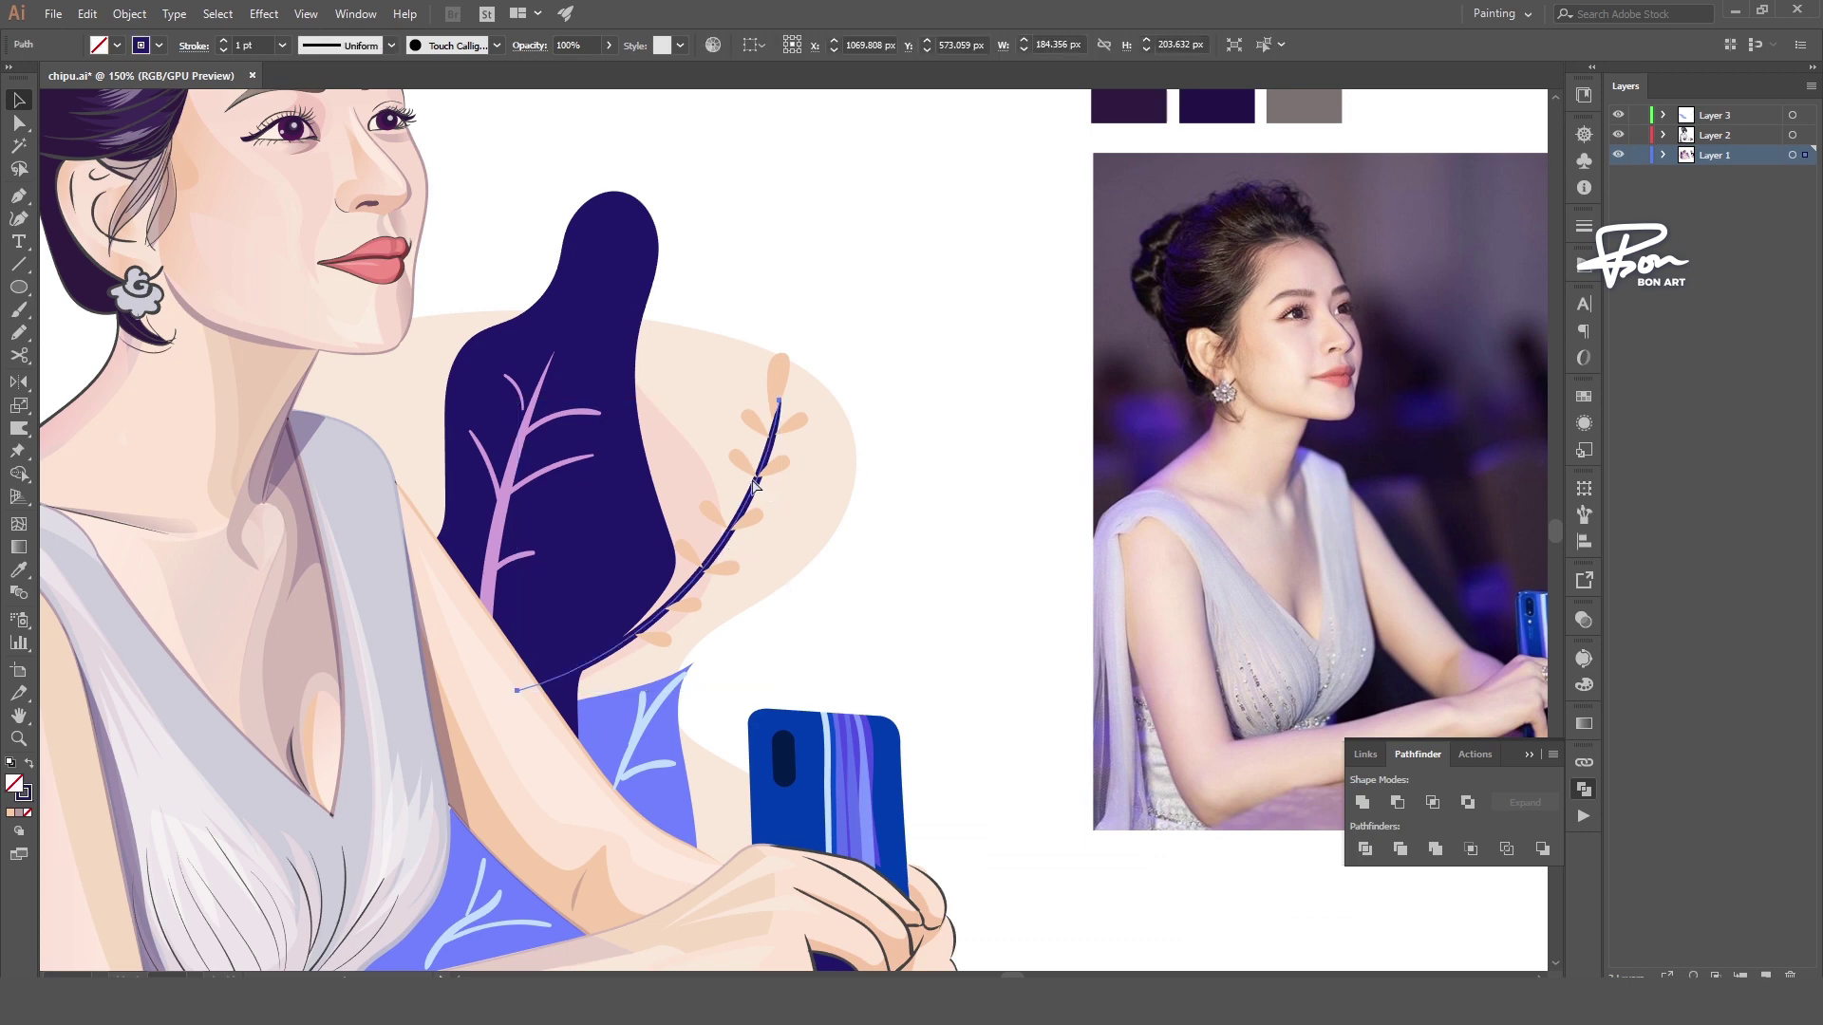
{"action": "left_click", "coordinate": [727, 569]}
{"action": "left_click", "coordinate": [686, 603], "text": "shift"}
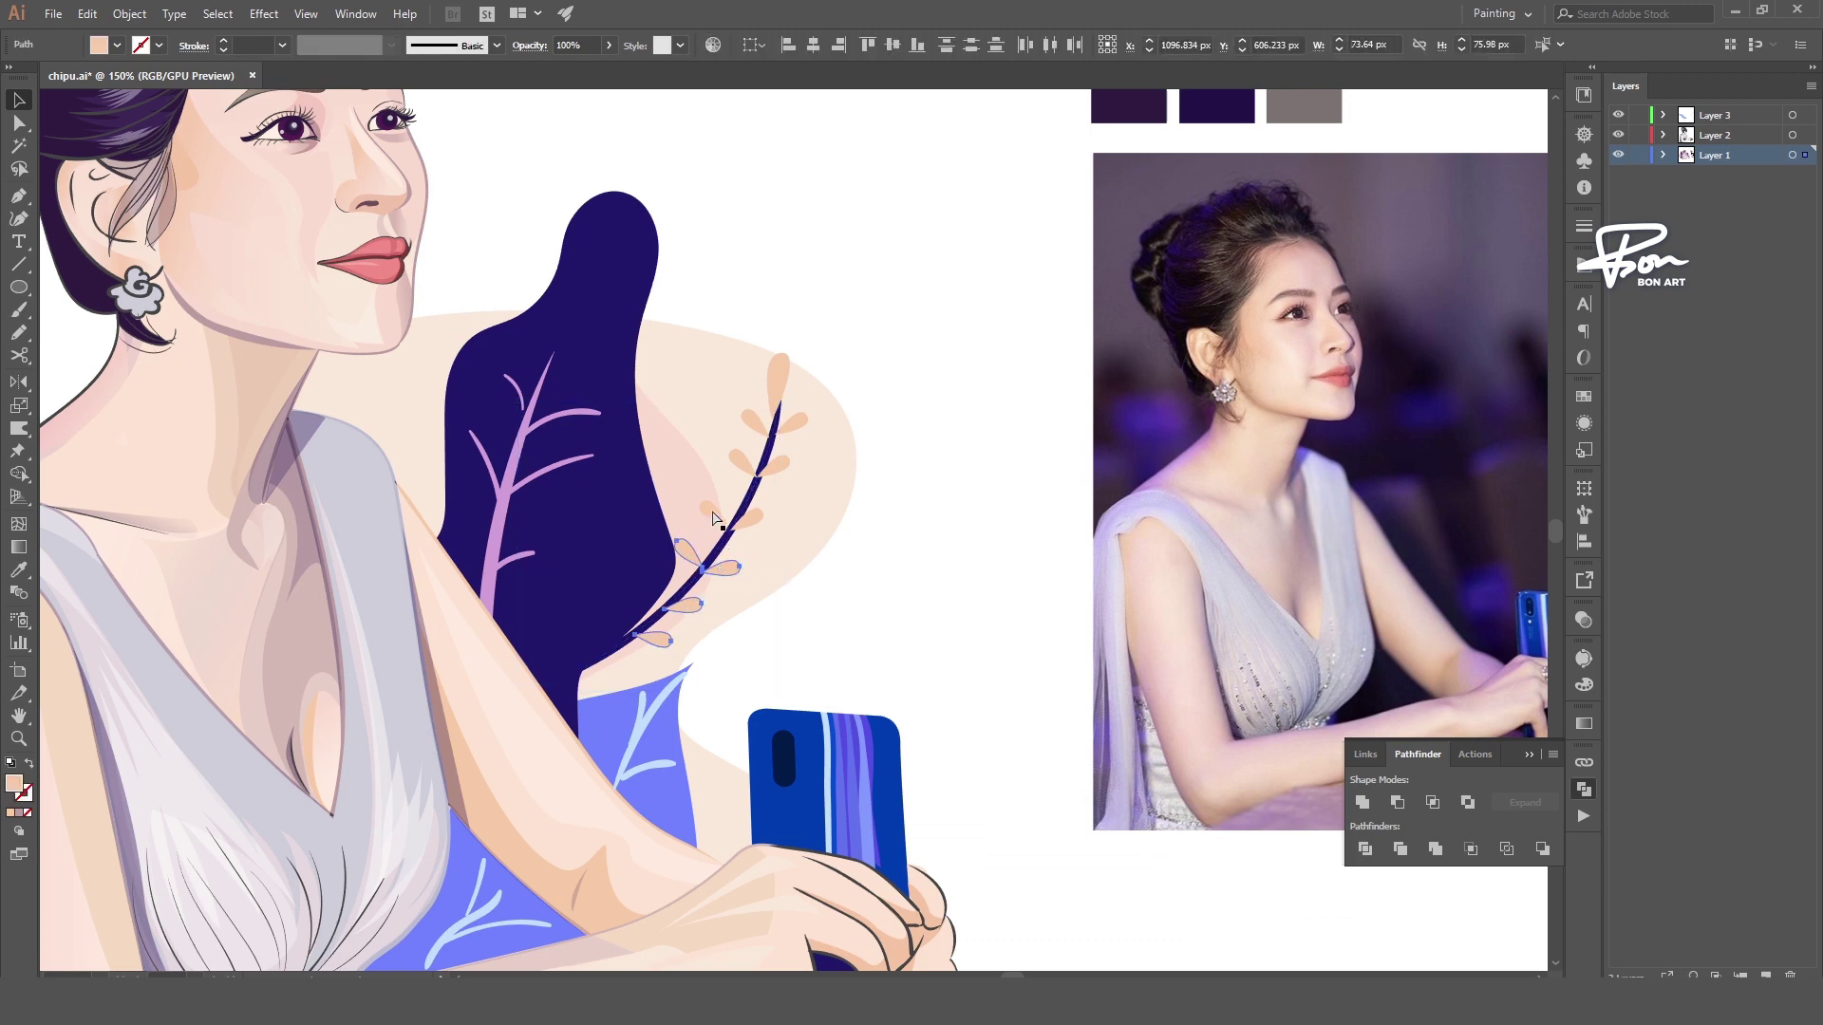
{"action": "left_click_drag", "start_coordinate": [813, 347], "coordinate": [632, 639]}
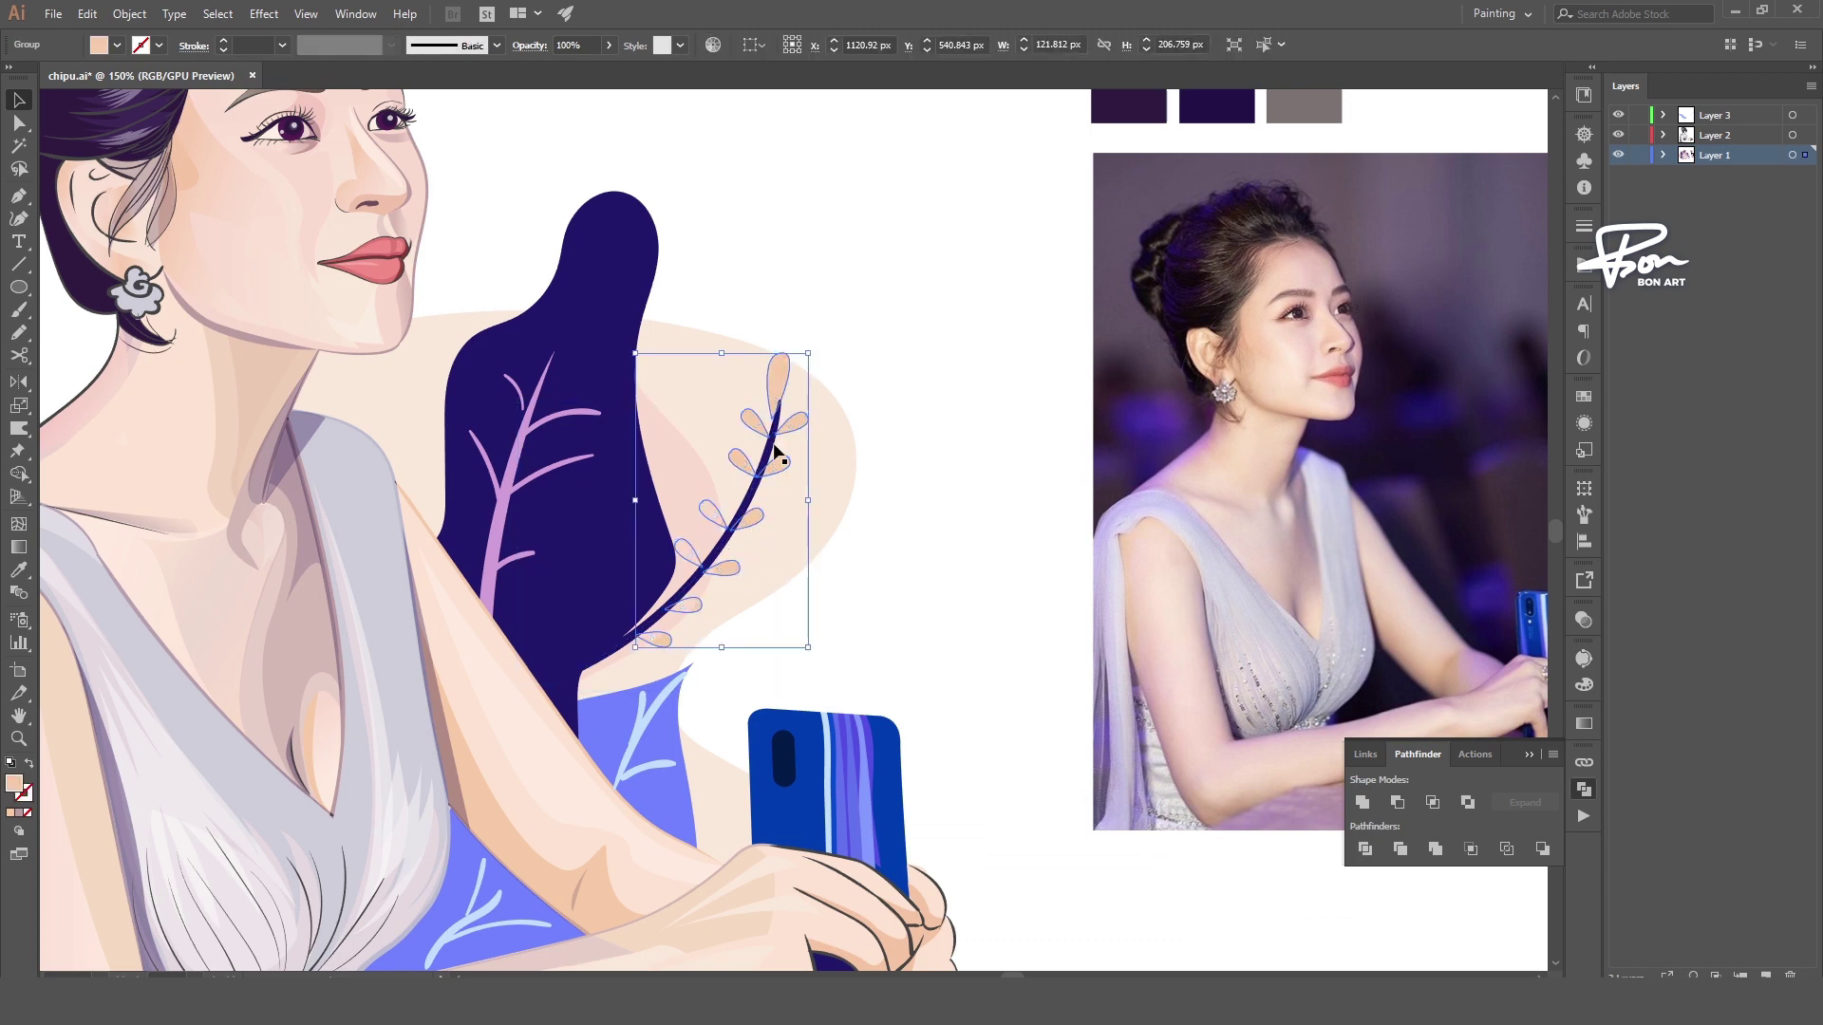
- Zoom out and move the reference photo to the right of the artboard
{"action": "key", "text": "ctrl+minus"}
{"action": "key", "text": "ctrl+minus"}
{"action": "key", "text": "ctrl+minus"}
{"action": "scroll", "coordinate": [774, 470], "scroll_direction": "up", "scroll_amount": 1}
{"action": "left_click_drag", "start_coordinate": [774, 470], "coordinate": [1229, 334]}
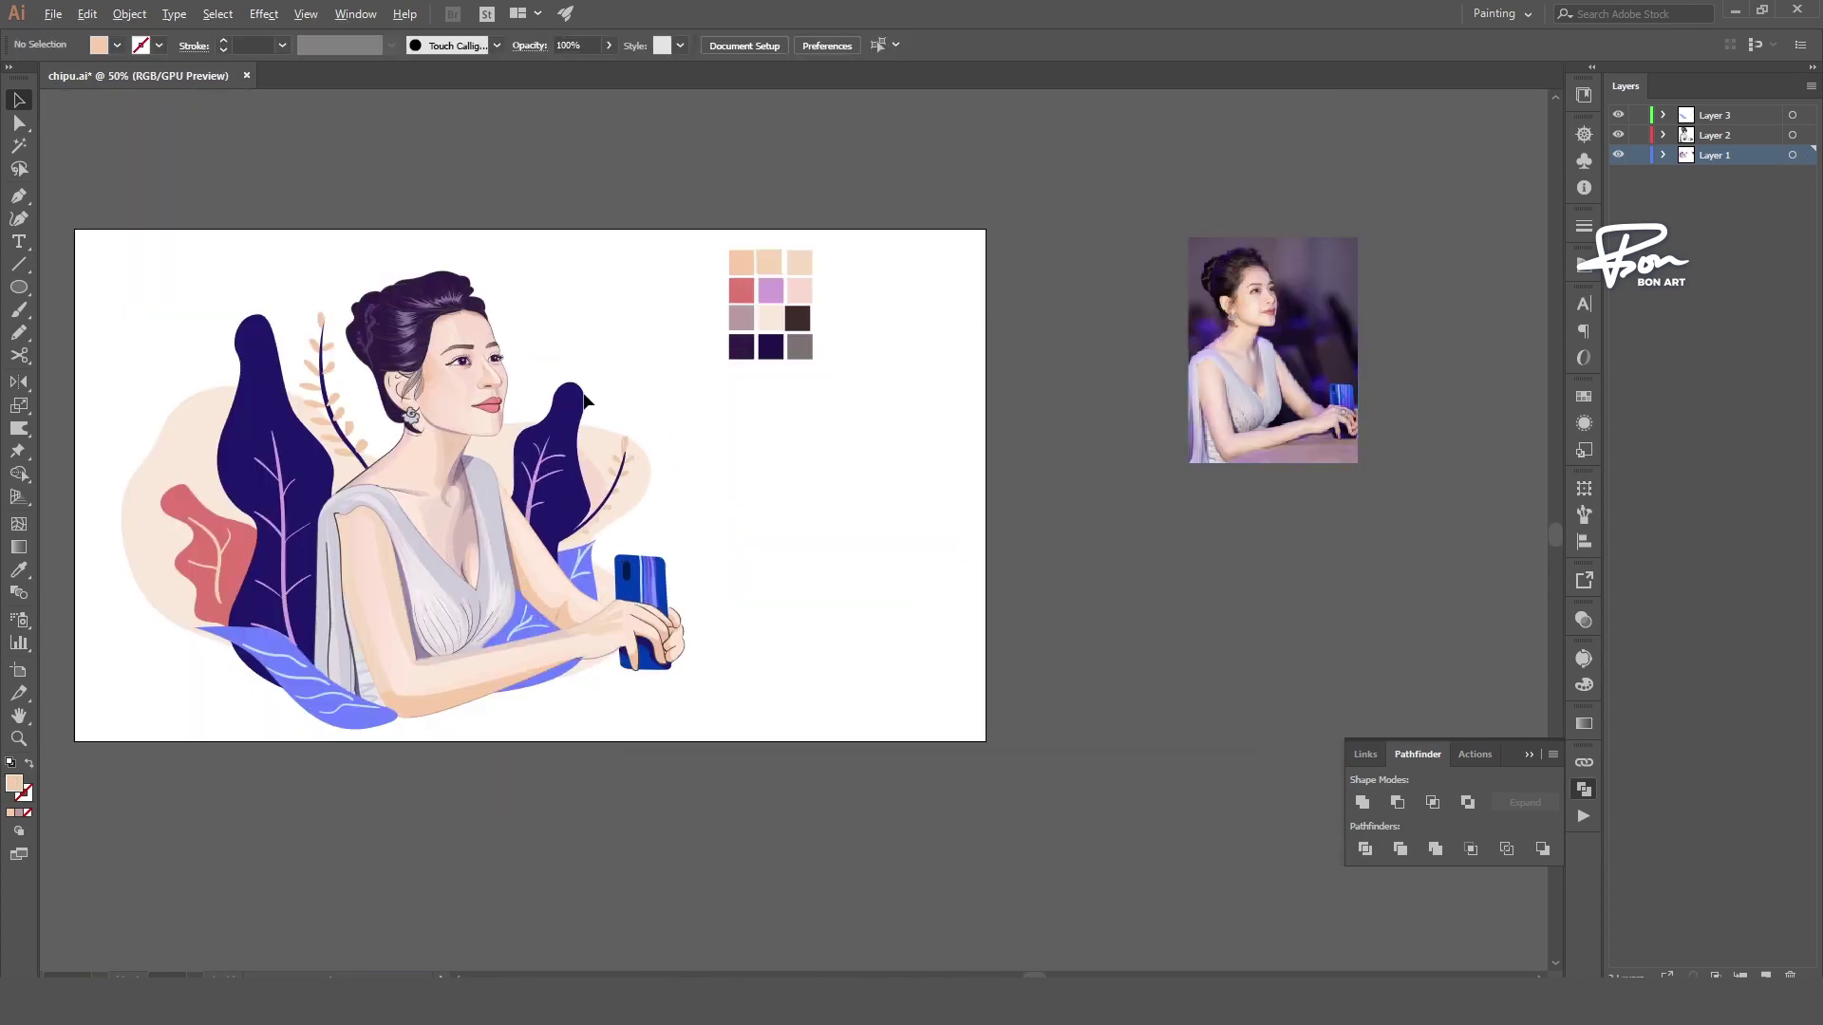
{"action": "scroll", "coordinate": [1034, 363], "scroll_direction": "up", "scroll_amount": 3}
{"action": "scroll", "coordinate": [978, 292], "scroll_direction": "down", "scroll_amount": 3}
{"action": "key", "text": "p"}
{"action": "scroll", "coordinate": [590, 285], "scroll_direction": "up", "scroll_amount": 2}
- Draw a curved eyelid highlight shape over the nearer eye with a peach fill
{"action": "scroll", "coordinate": [370, 317], "scroll_direction": "up", "scroll_amount": 2}
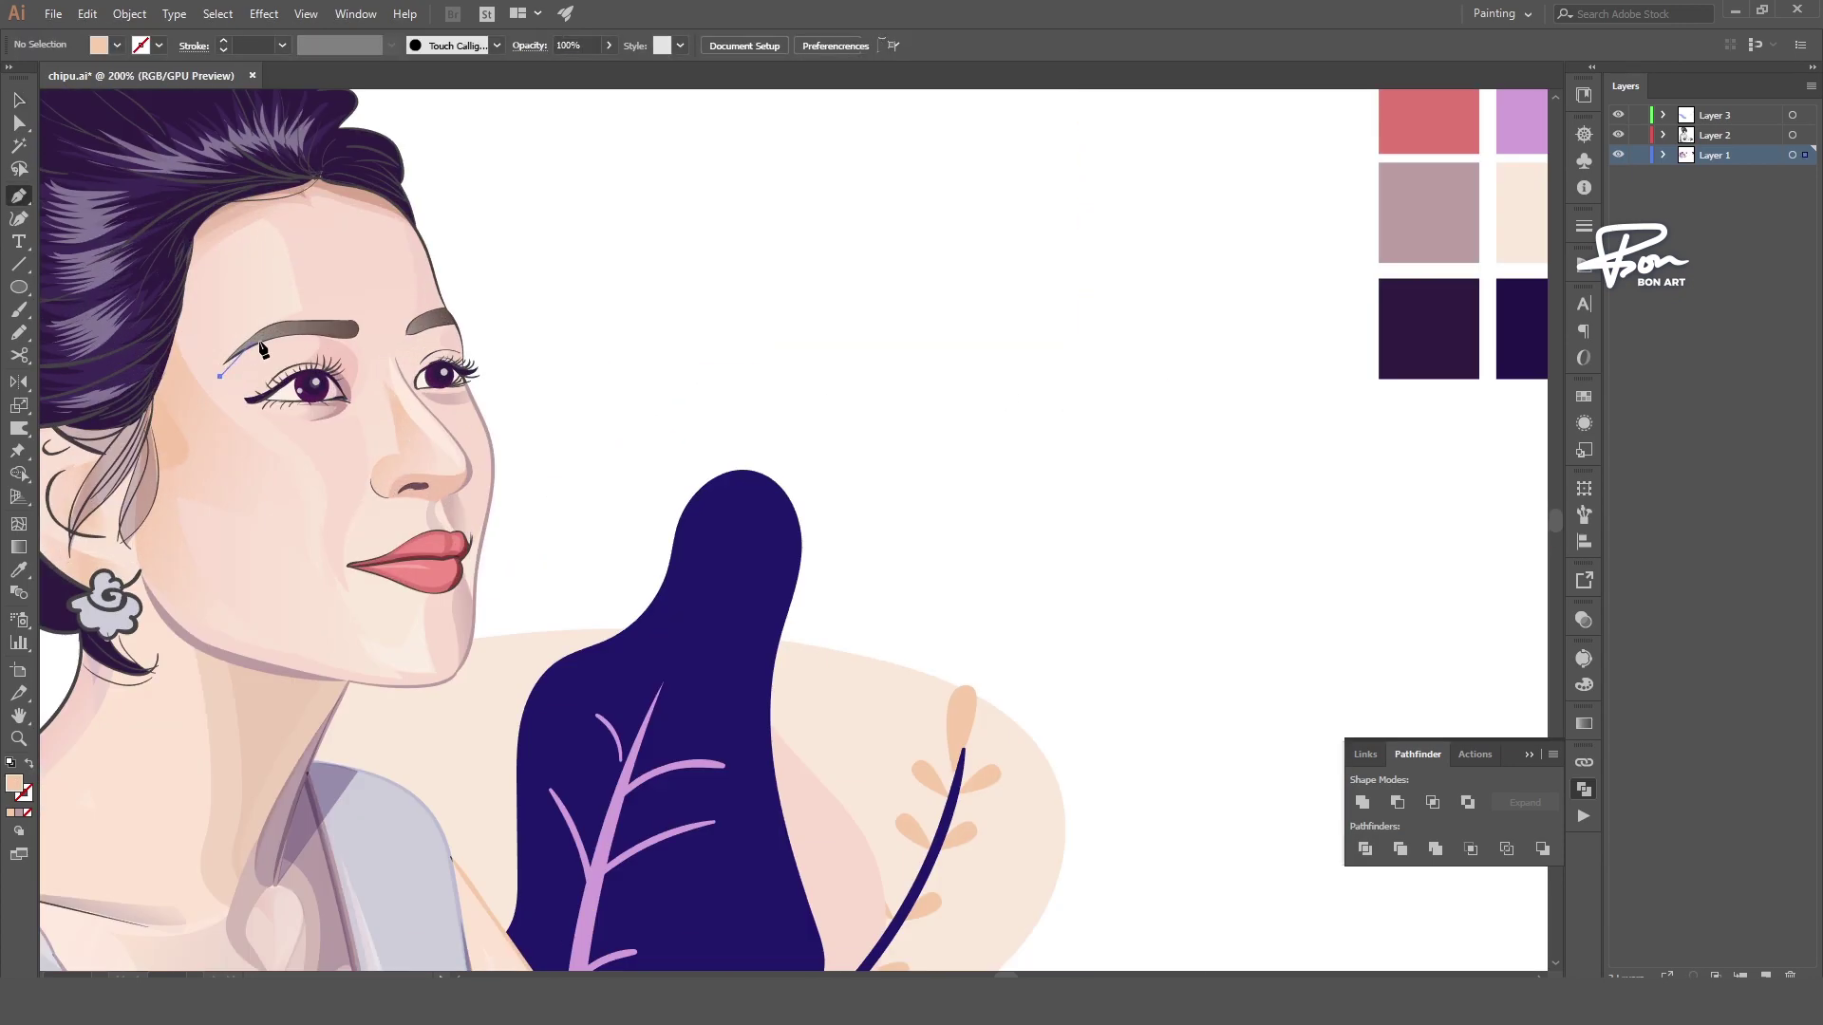
{"action": "left_click", "coordinate": [220, 376]}
{"action": "left_click_drag", "start_coordinate": [285, 350], "coordinate": [291, 348]}
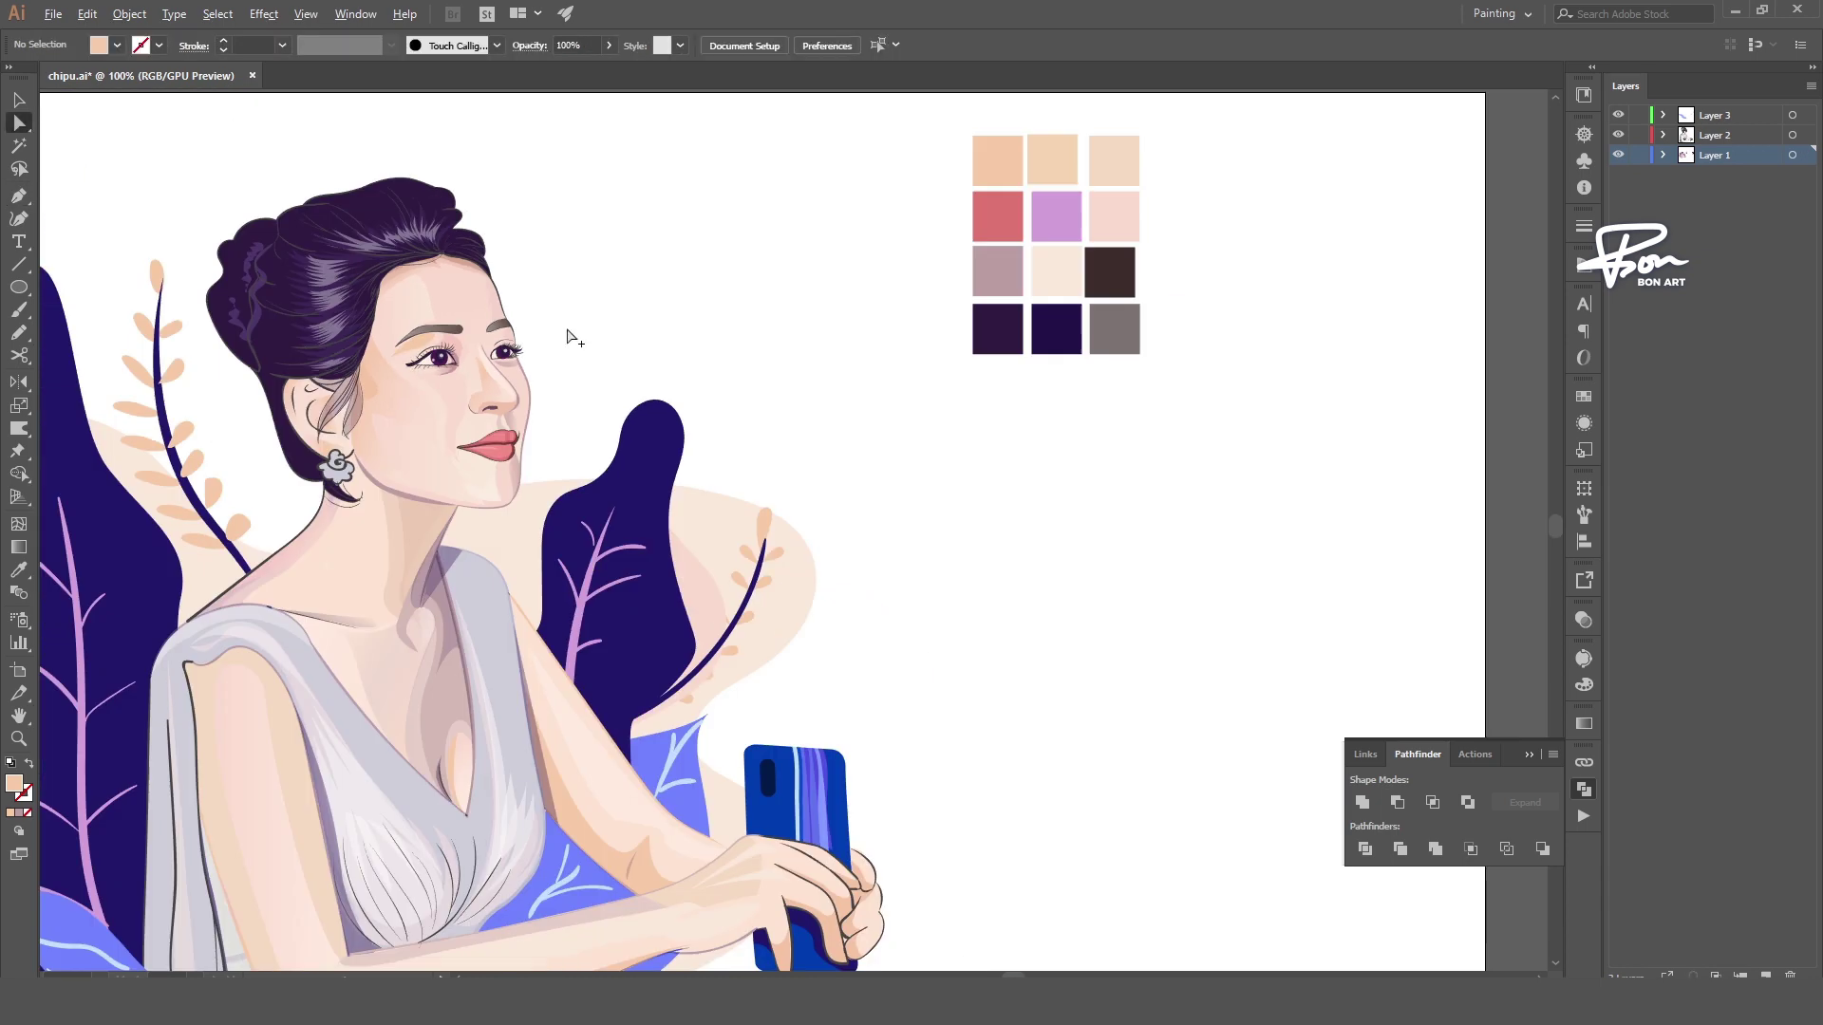
{"action": "left_click", "coordinate": [419, 338]}
- Set the eyelid highlight to Screen blending at 64% opacity
{"action": "key", "text": "ctrl+plus"}
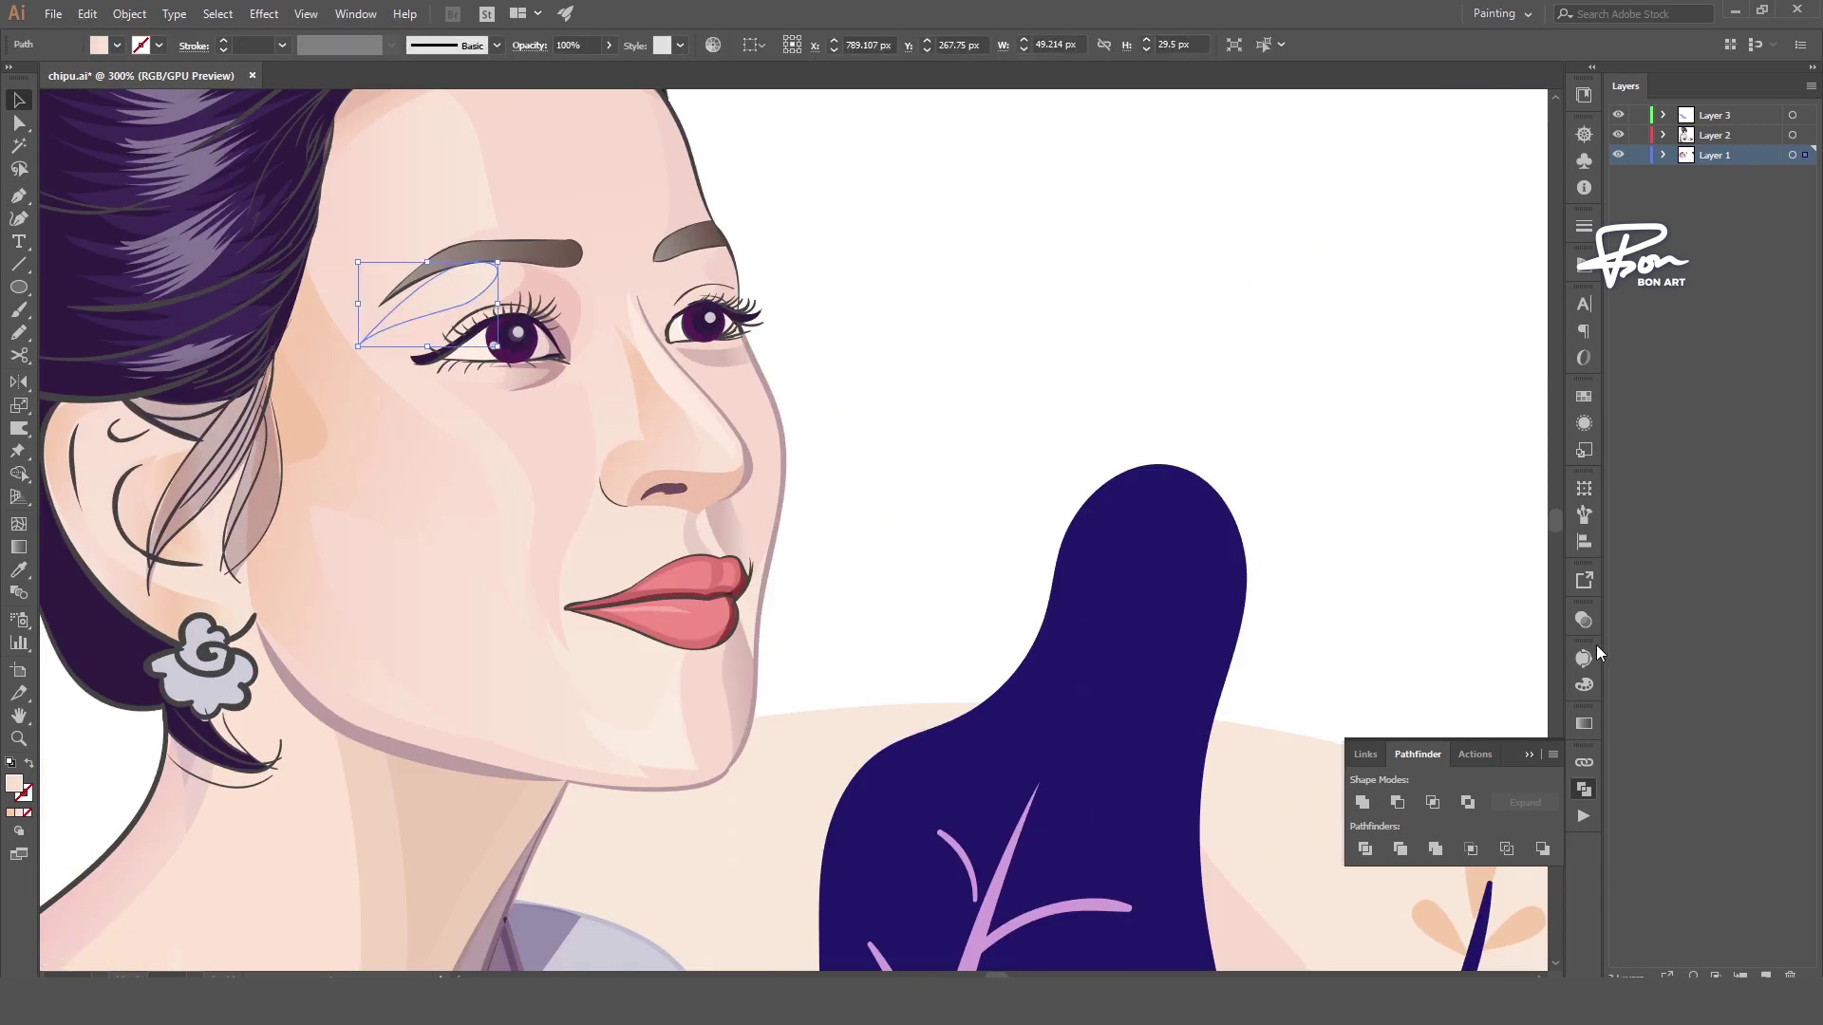
{"action": "left_click", "coordinate": [1584, 620]}
{"action": "left_click", "coordinate": [1392, 640]}
{"action": "left_click", "coordinate": [1403, 395]}
{"action": "left_click", "coordinate": [1116, 430]}
{"action": "key", "text": "ctrl+minus"}
{"action": "key", "text": "ctrl+minus"}
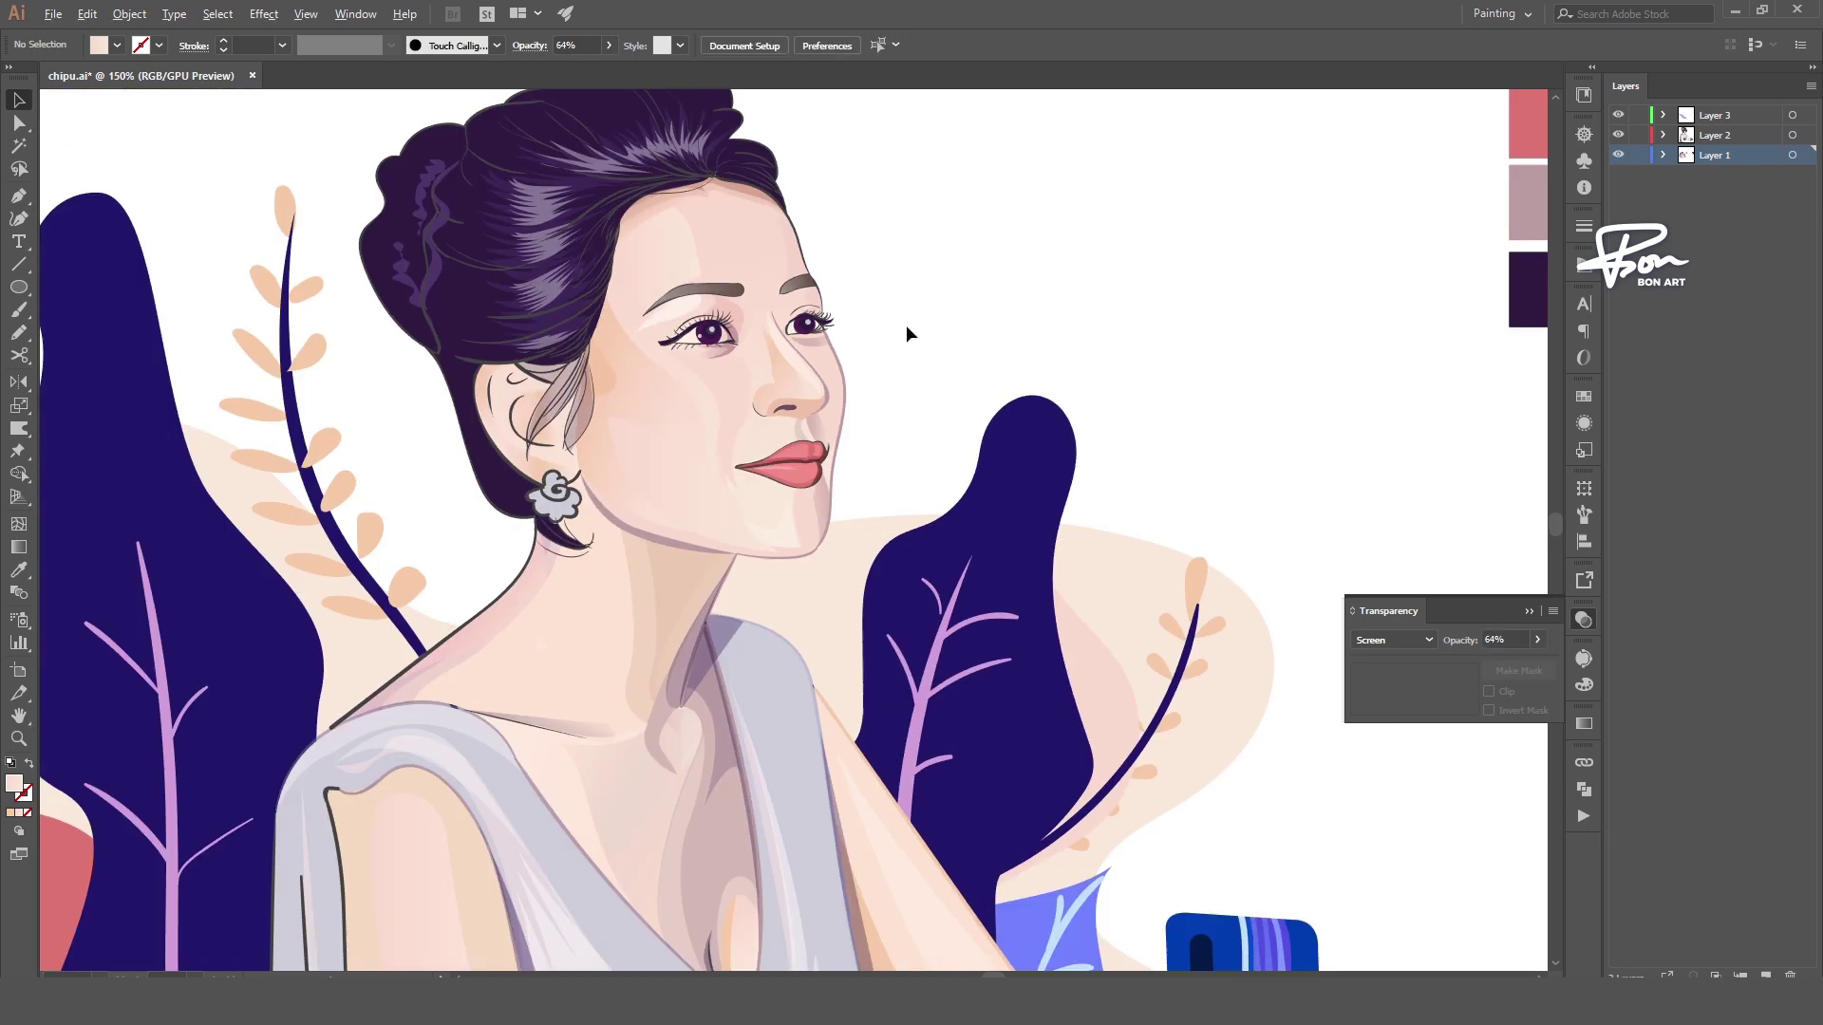
- Select the forehead shading path and adjust its gradient with the Gradient tool
{"action": "key", "text": "ctrl+plus"}
{"action": "key", "text": "a"}
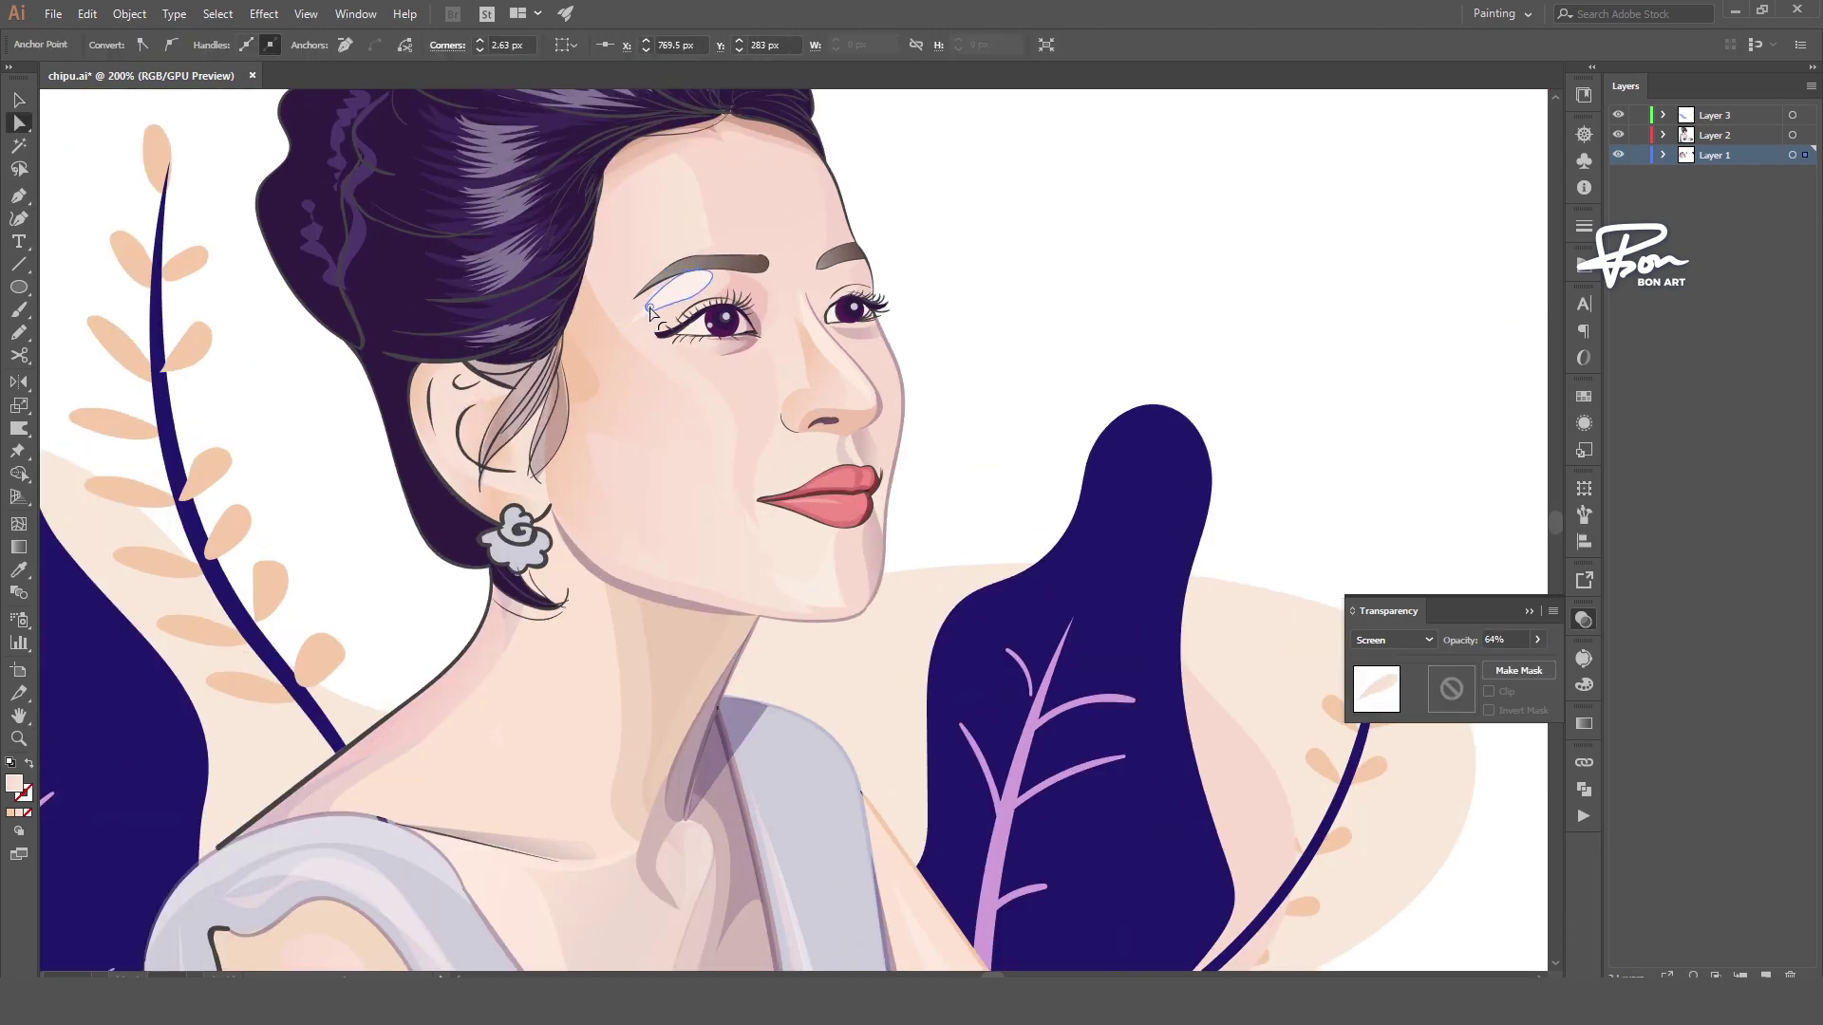
{"action": "left_click", "coordinate": [526, 347]}
{"action": "key", "text": "g"}
{"action": "key", "text": "ctrl+minus"}
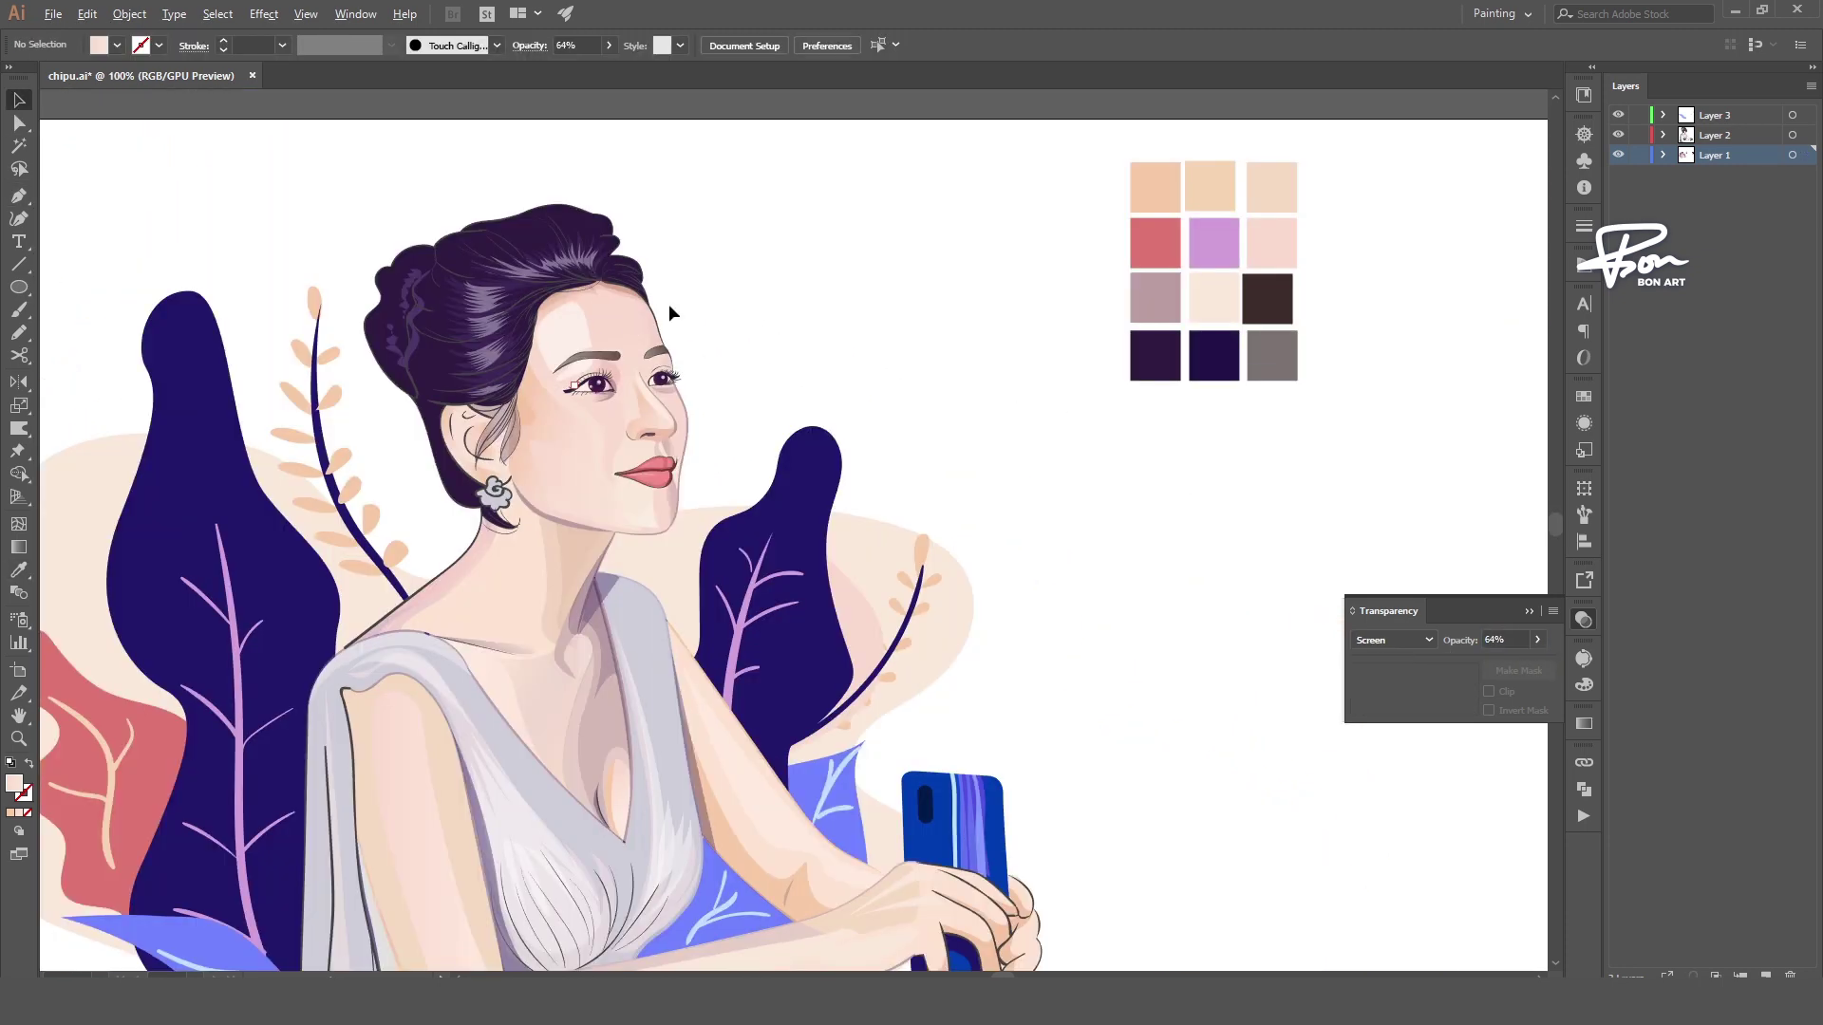
{"action": "key", "text": "ctrl+plus"}
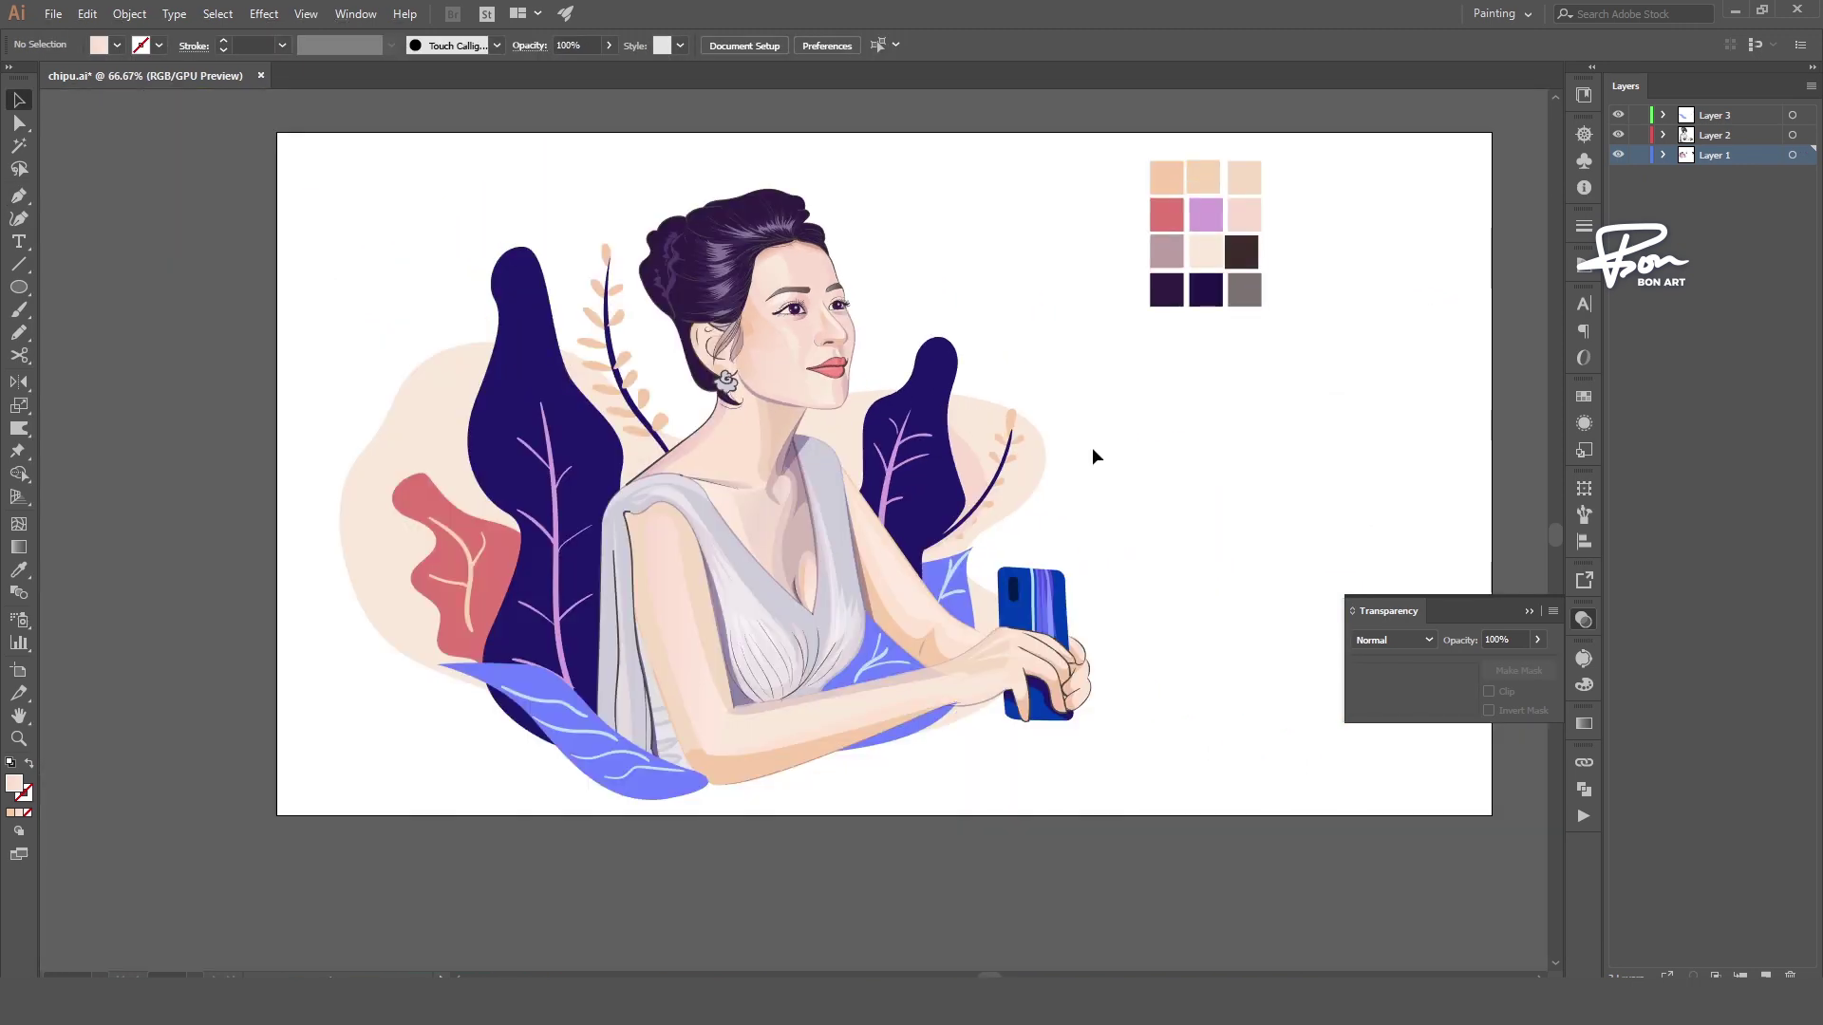
{"action": "scroll", "coordinate": [1092, 457], "scroll_direction": "right", "scroll_amount": 2}
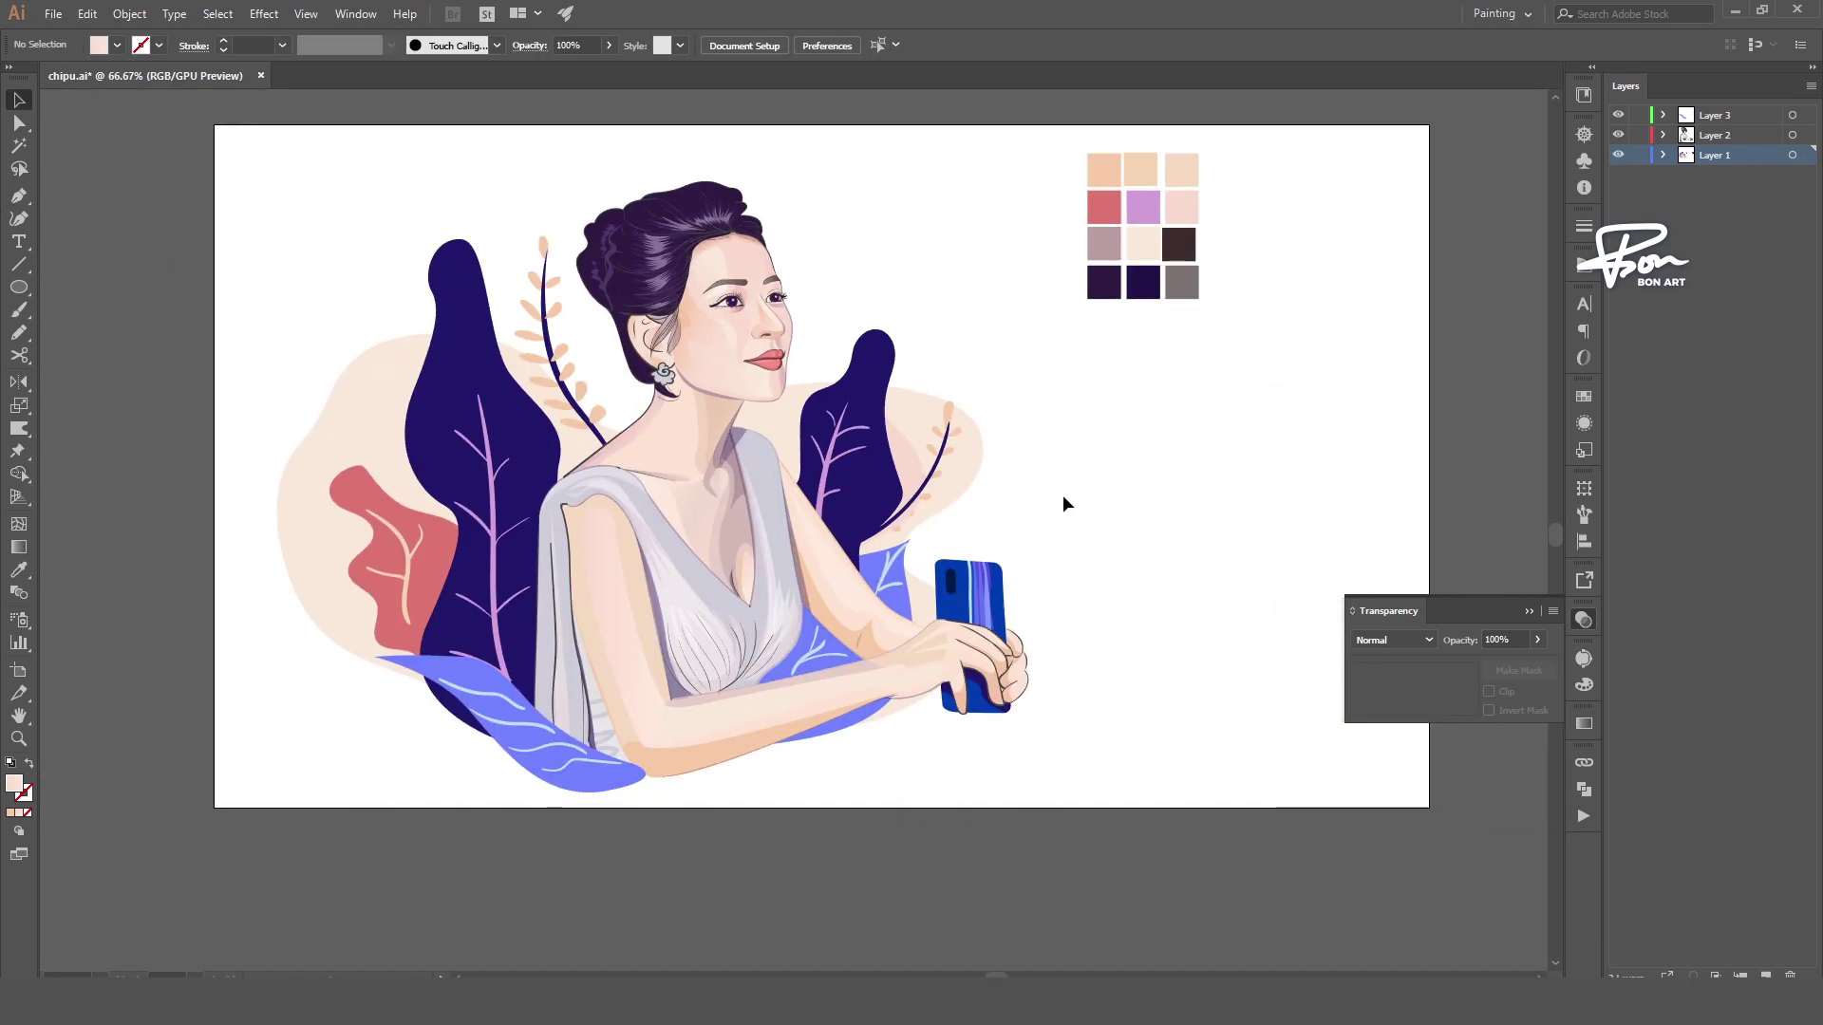
- Raise the shoulder shading path's opacity to 100%
{"action": "left_click", "coordinate": [562, 658]}
{"action": "key", "text": "v"}
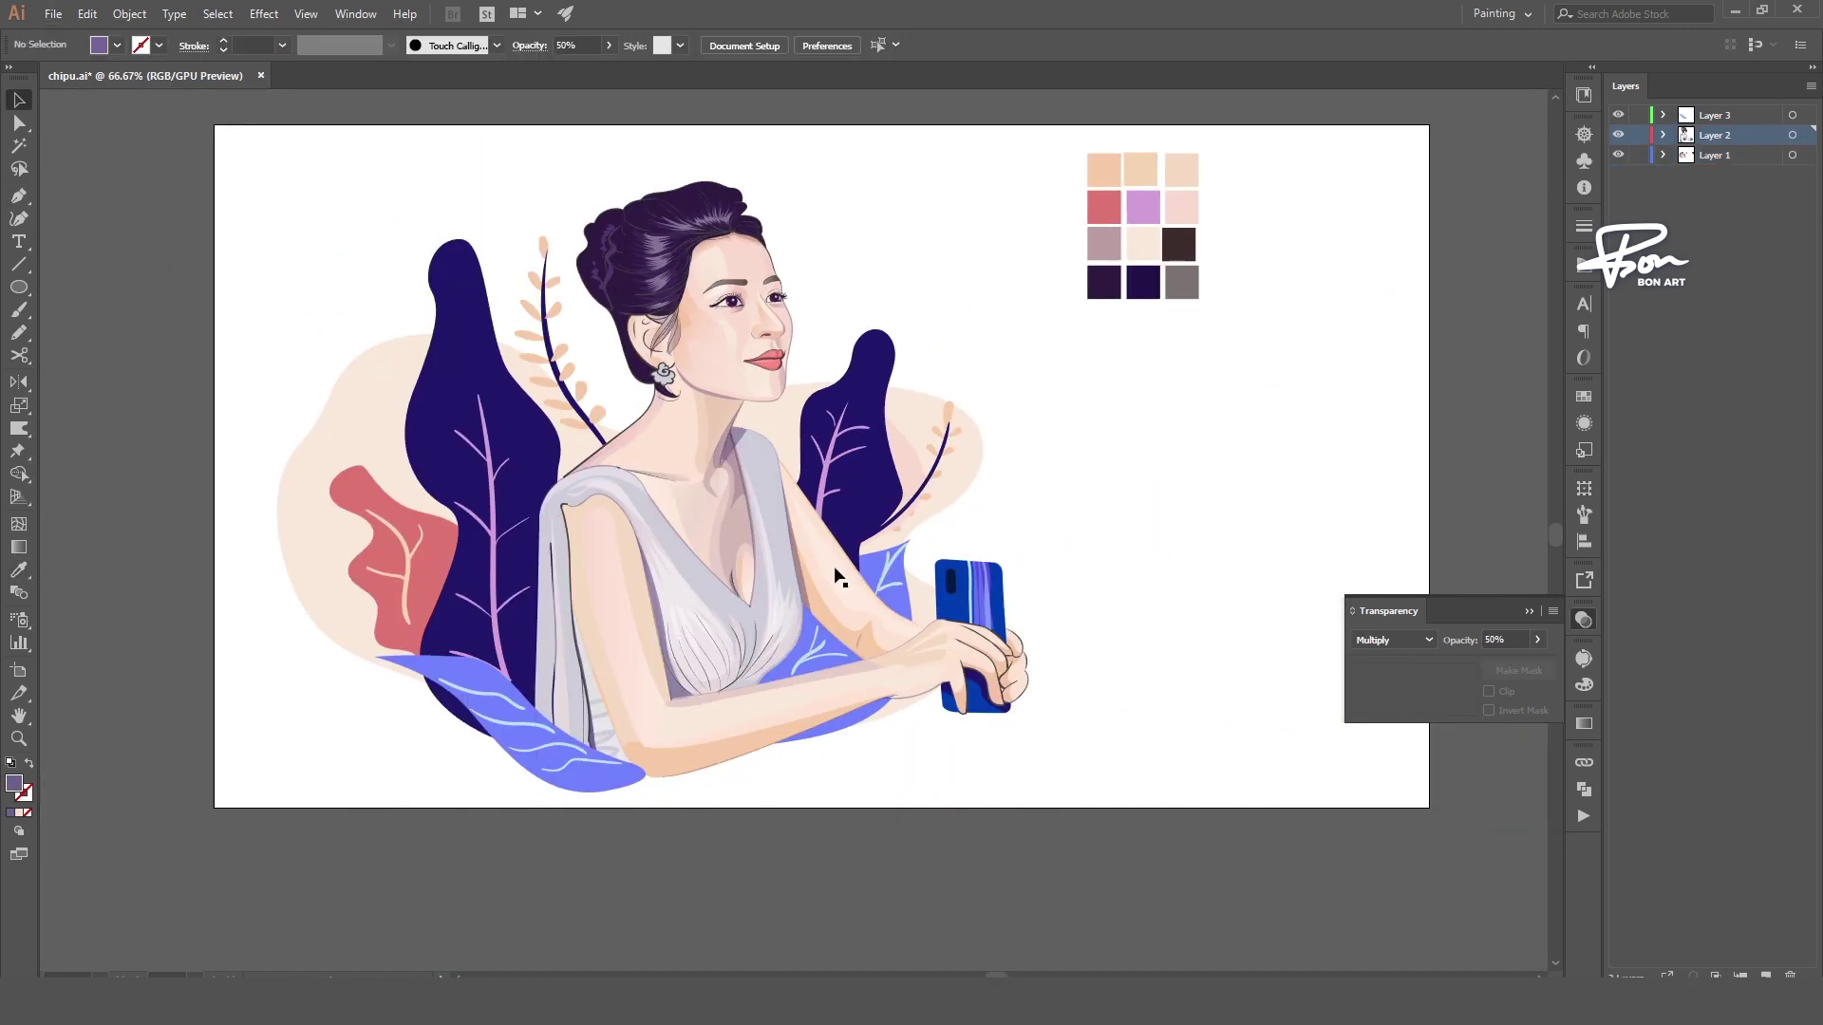
{"action": "scroll", "coordinate": [601, 724], "scroll_direction": "up", "scroll_amount": 3, "text": "alt"}
{"action": "scroll", "coordinate": [601, 723], "scroll_direction": "up", "scroll_amount": 3, "text": "alt"}
{"action": "scroll", "coordinate": [600, 723], "scroll_direction": "down", "scroll_amount": 3, "text": "alt"}
{"action": "scroll", "coordinate": [601, 724], "scroll_direction": "down", "scroll_amount": 3}
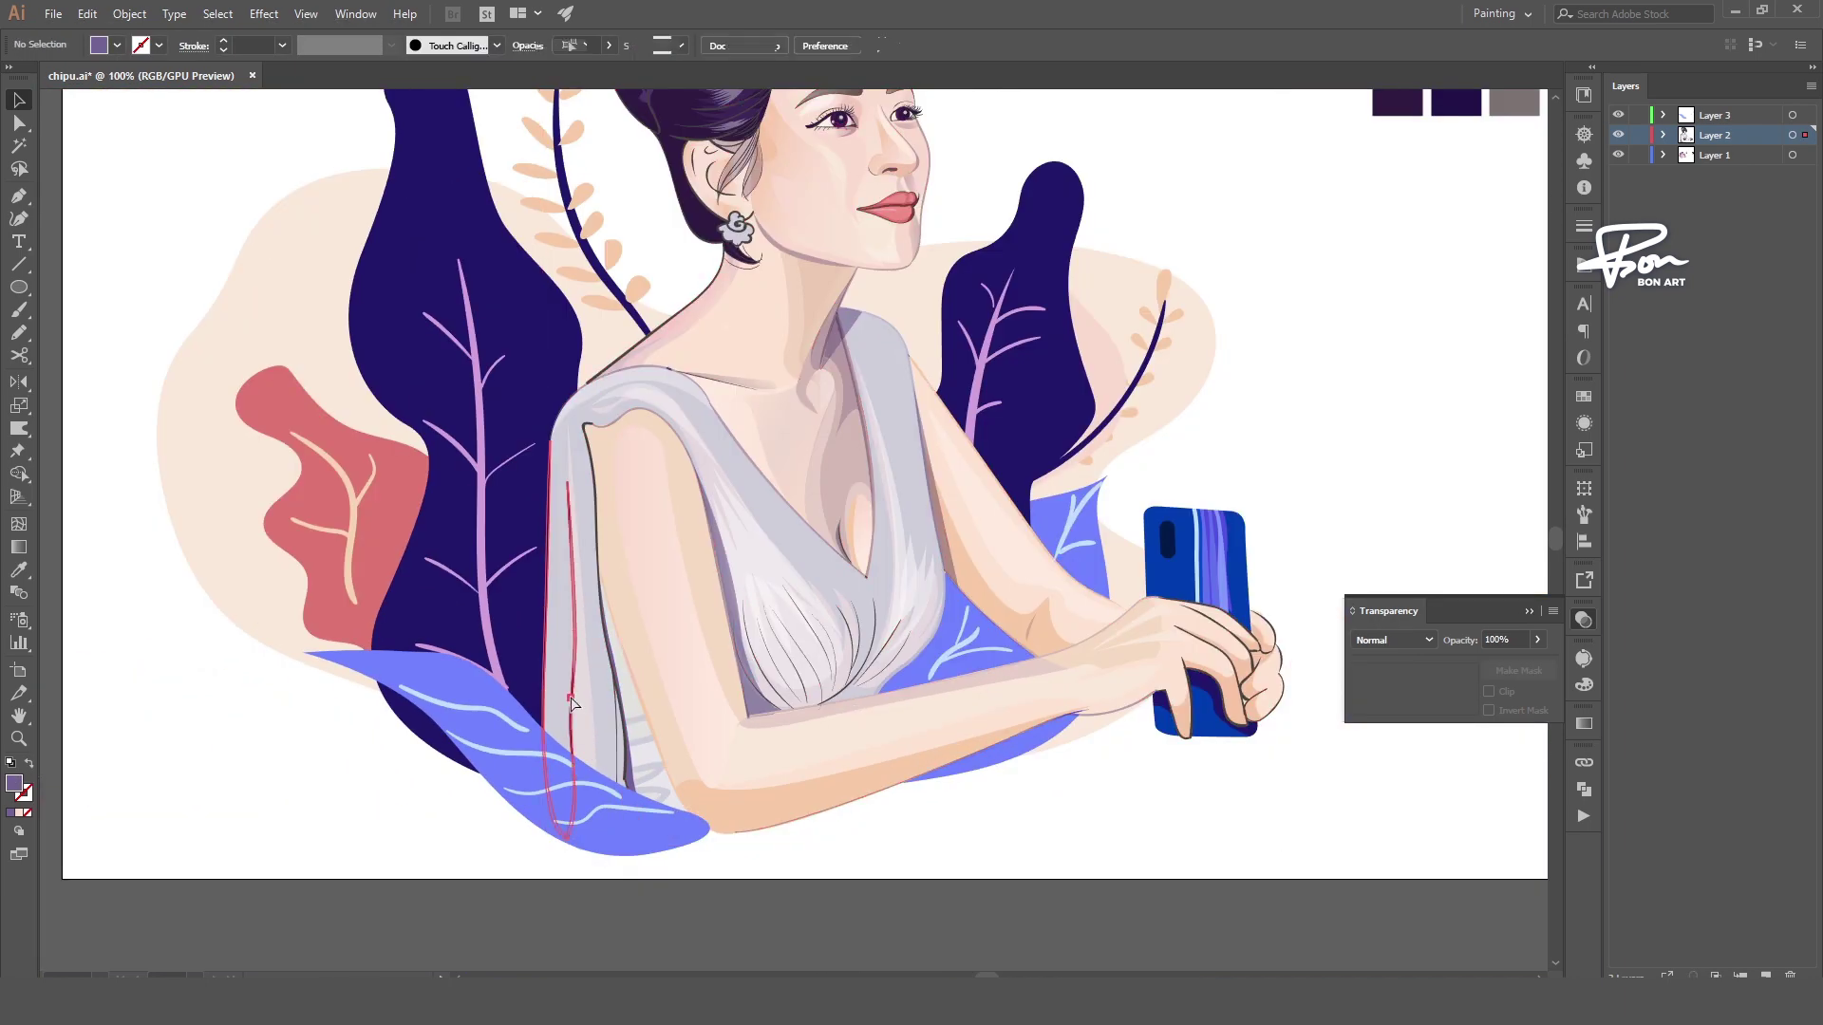
{"action": "key", "text": "i"}
{"action": "key", "text": "v"}
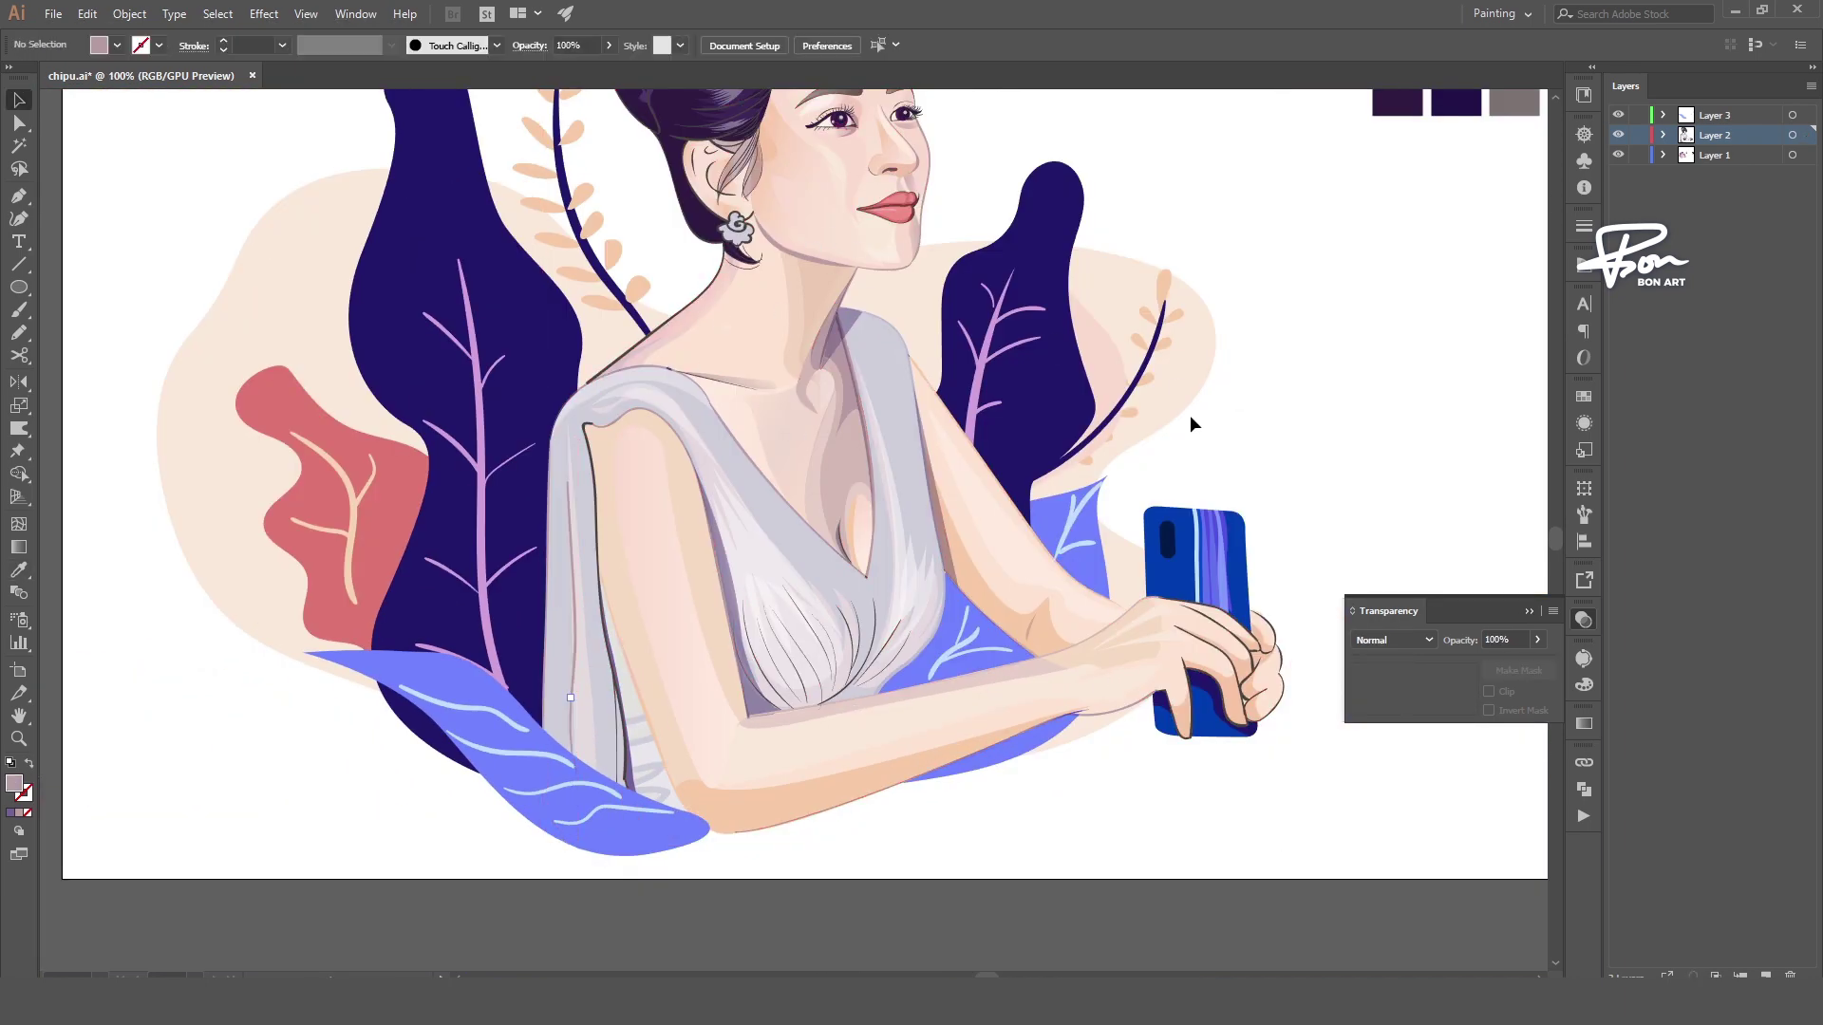
{"action": "scroll", "coordinate": [1191, 419], "scroll_direction": "up", "scroll_amount": 3, "text": "alt"}
{"action": "scroll", "coordinate": [752, 479], "scroll_direction": "up", "scroll_amount": 3, "text": "alt"}
{"action": "left_click", "coordinate": [769, 456]}
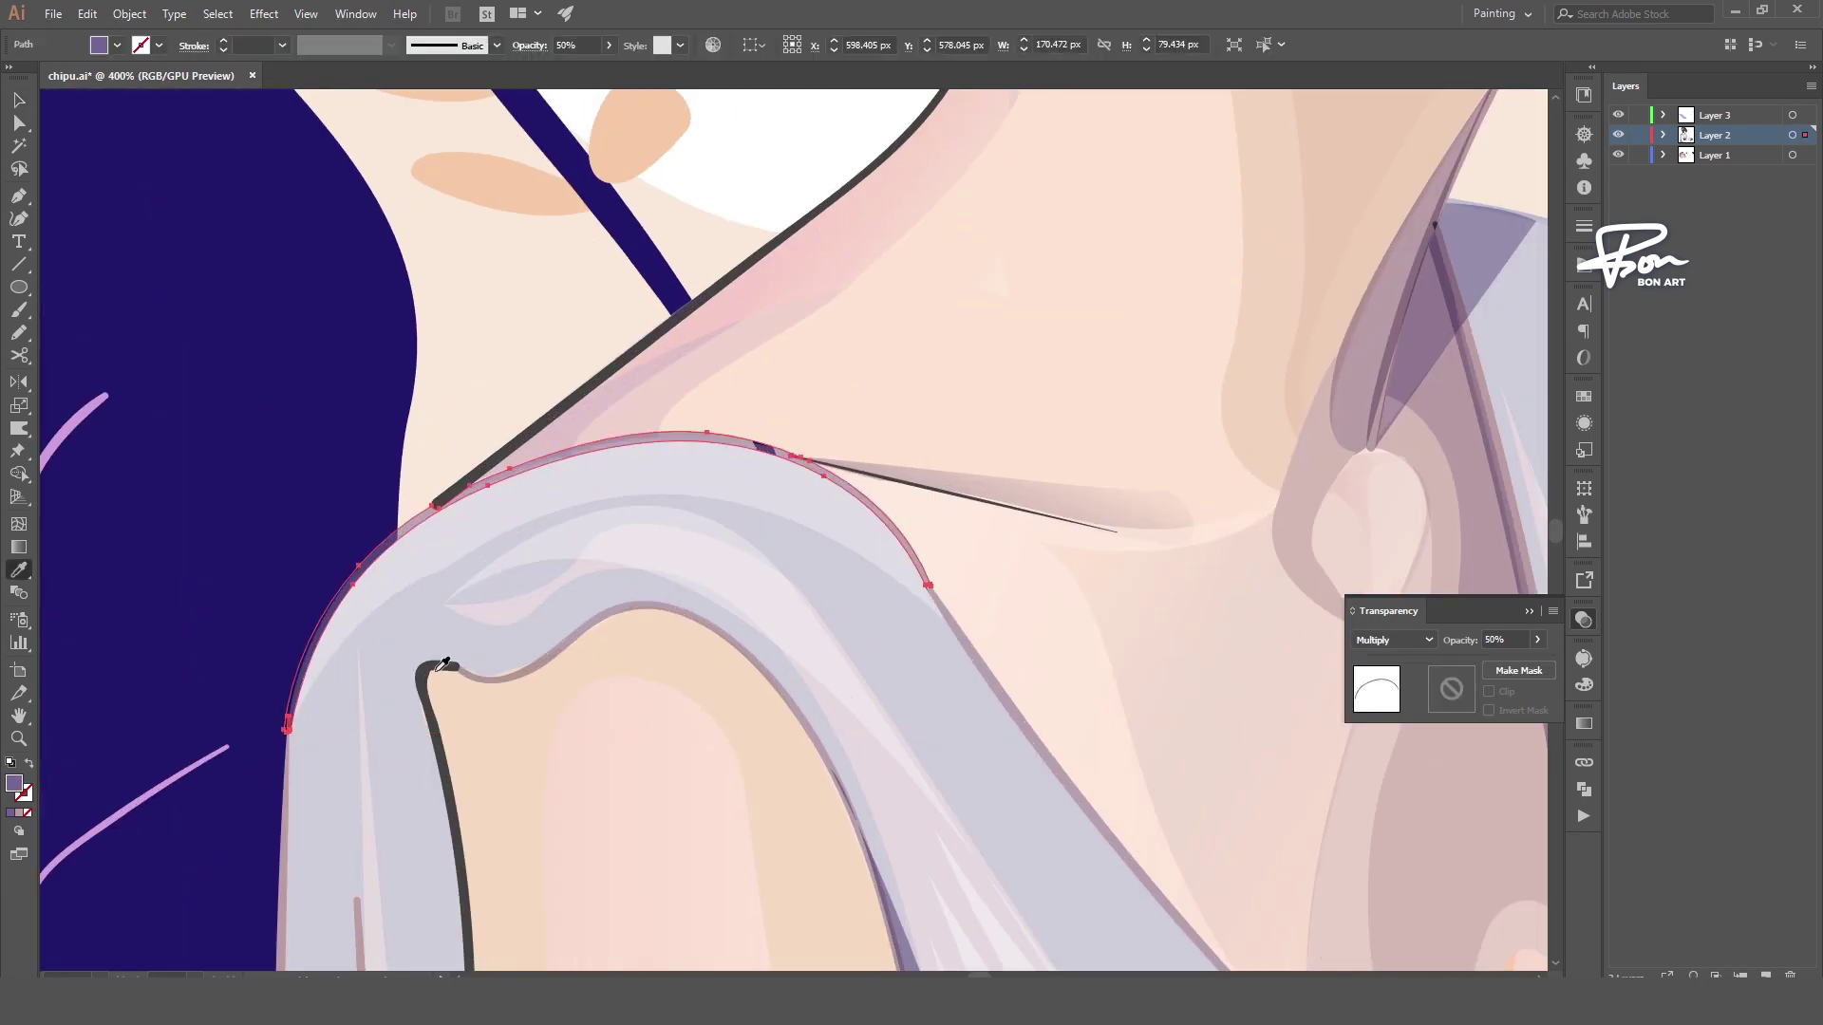
{"action": "scroll", "coordinate": [521, 657], "scroll_direction": "down", "scroll_amount": 1, "text": "alt"}
{"action": "left_click_drag", "start_coordinate": [1537, 640], "coordinate": [1550, 663]}
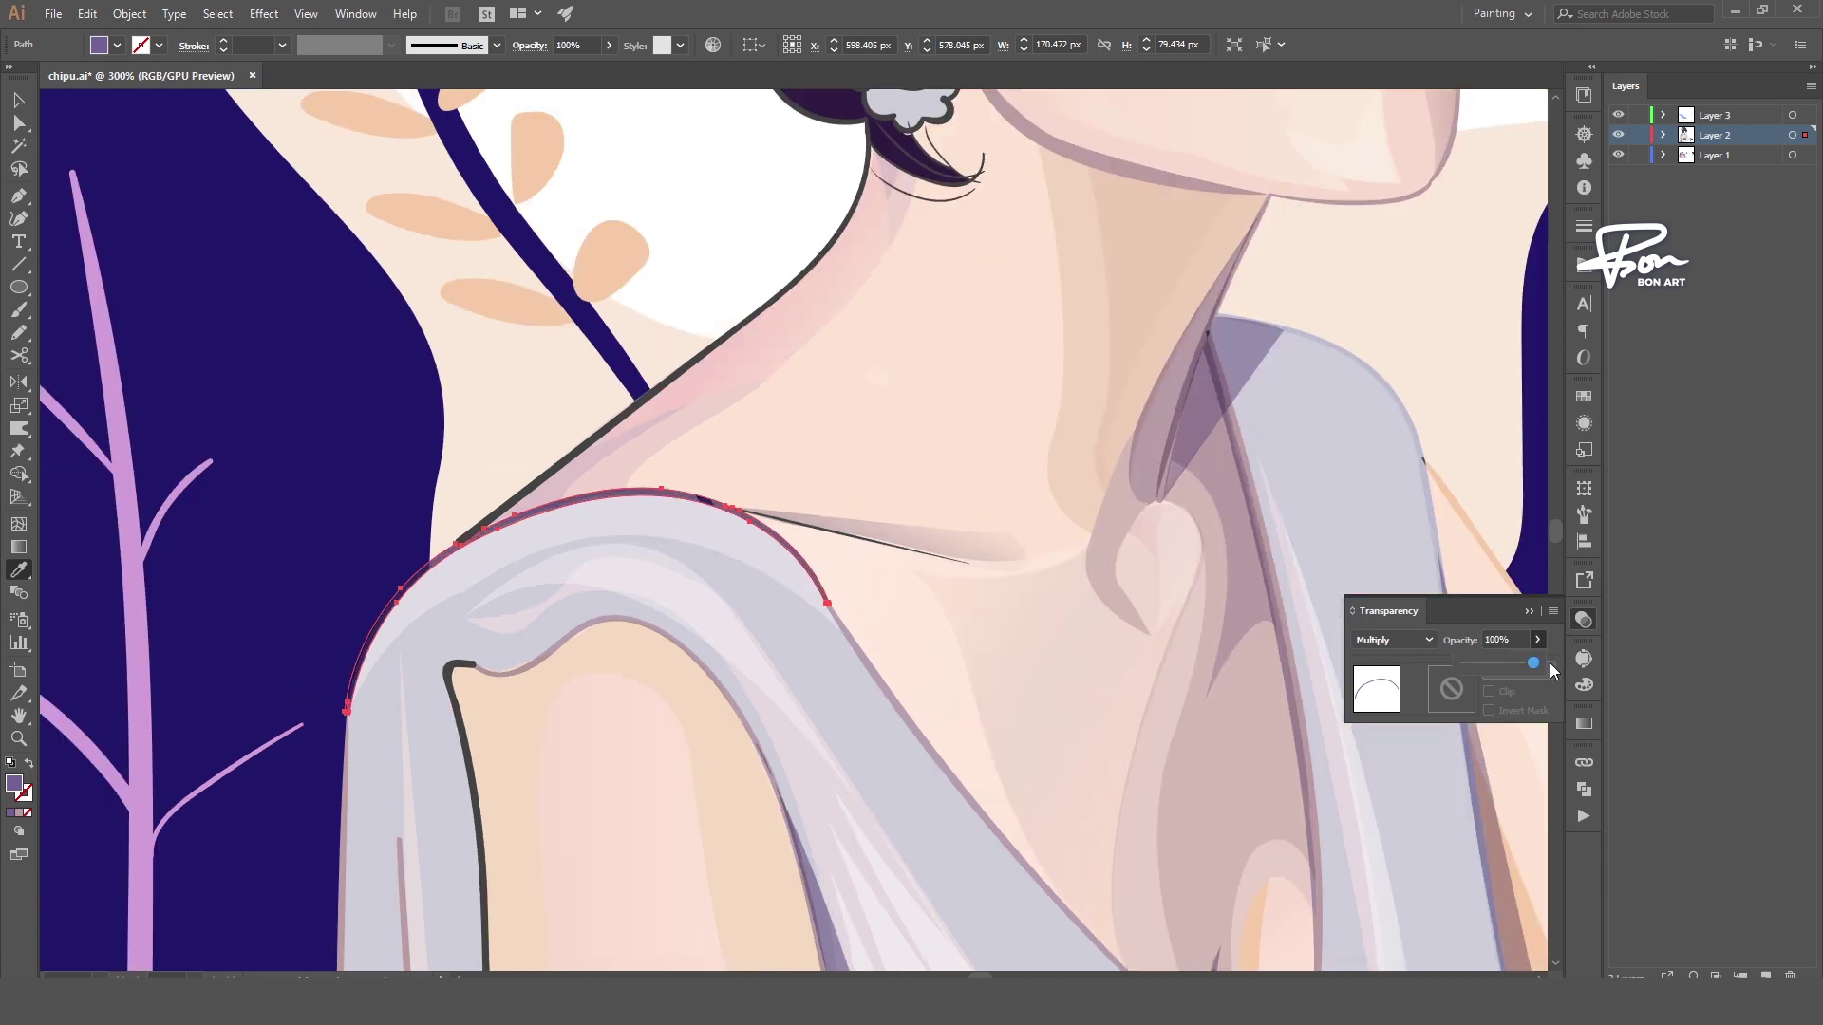
- Select the neck line shape and the curves inside the ear
{"action": "key", "text": "ctrl+0"}
{"action": "key", "text": "v"}
{"action": "scroll", "coordinate": [700, 338], "scroll_direction": "up", "scroll_amount": 2, "text": "alt"}
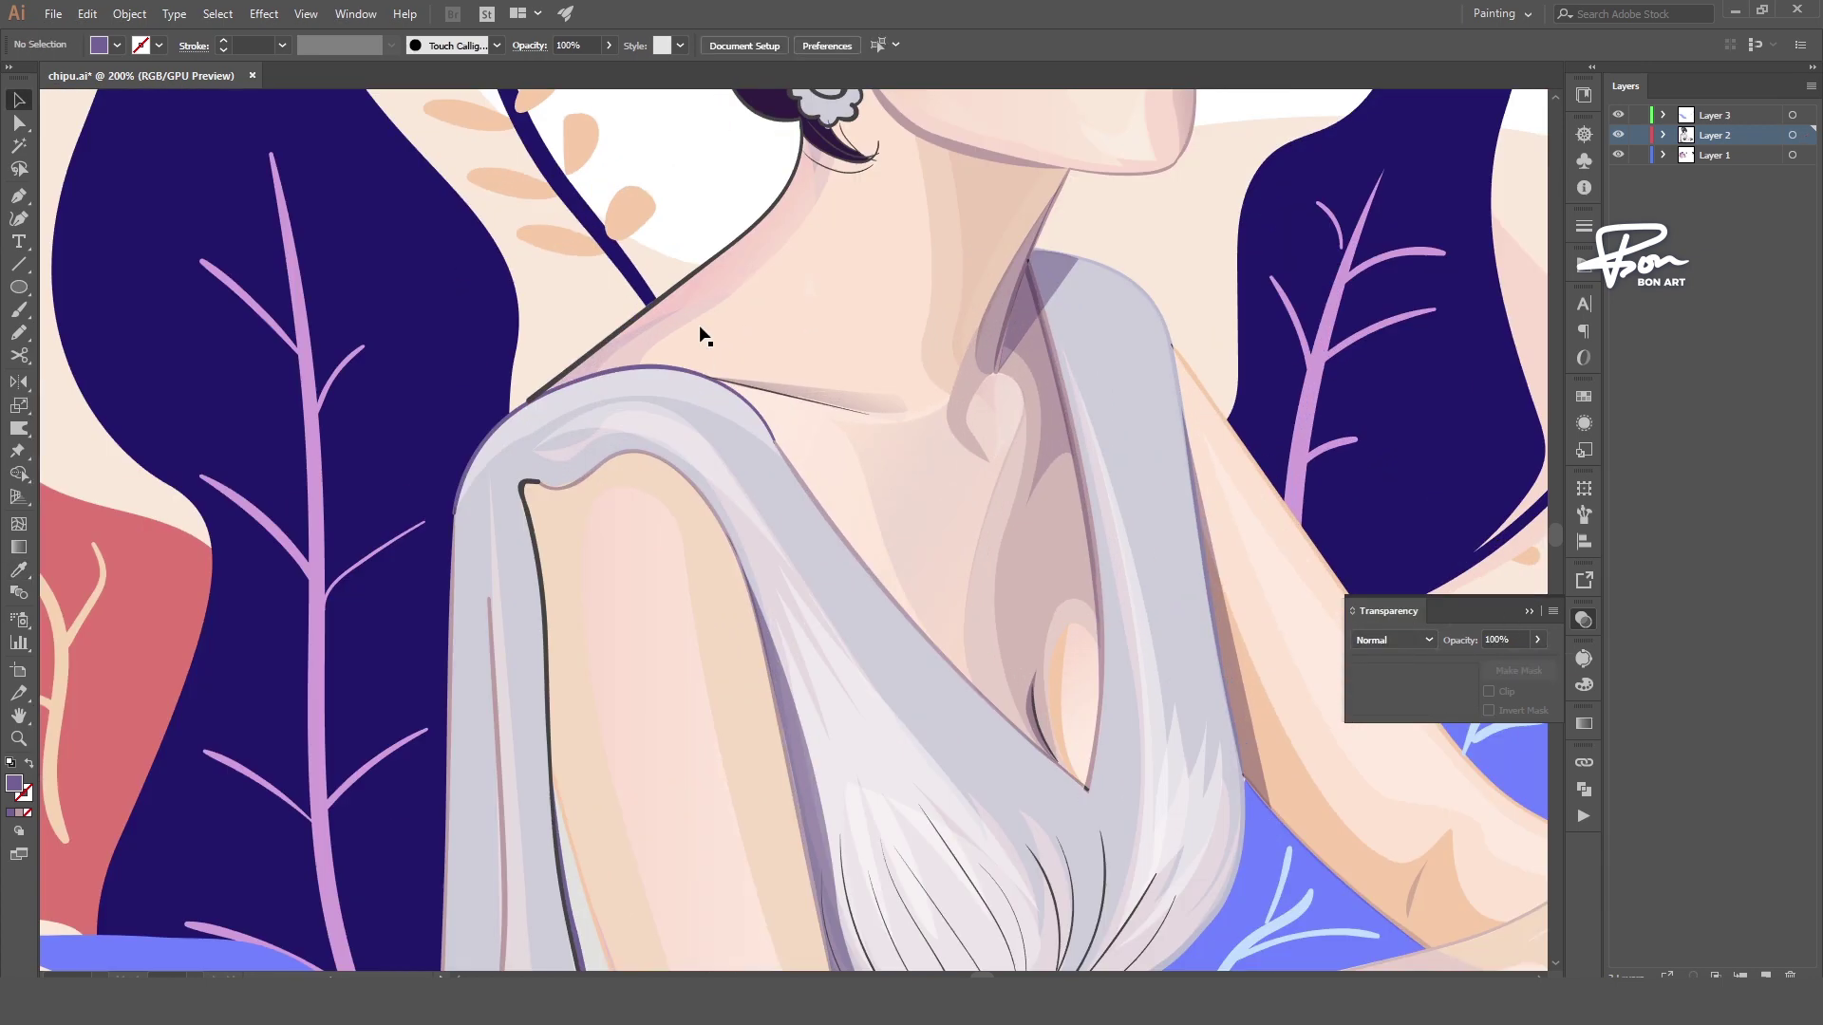
{"action": "left_click", "coordinate": [672, 361]}
{"action": "key", "text": "ctrl+0"}
{"action": "scroll", "coordinate": [588, 190], "scroll_direction": "up", "scroll_amount": 3, "text": "alt"}
{"action": "left_click", "coordinate": [561, 304]}
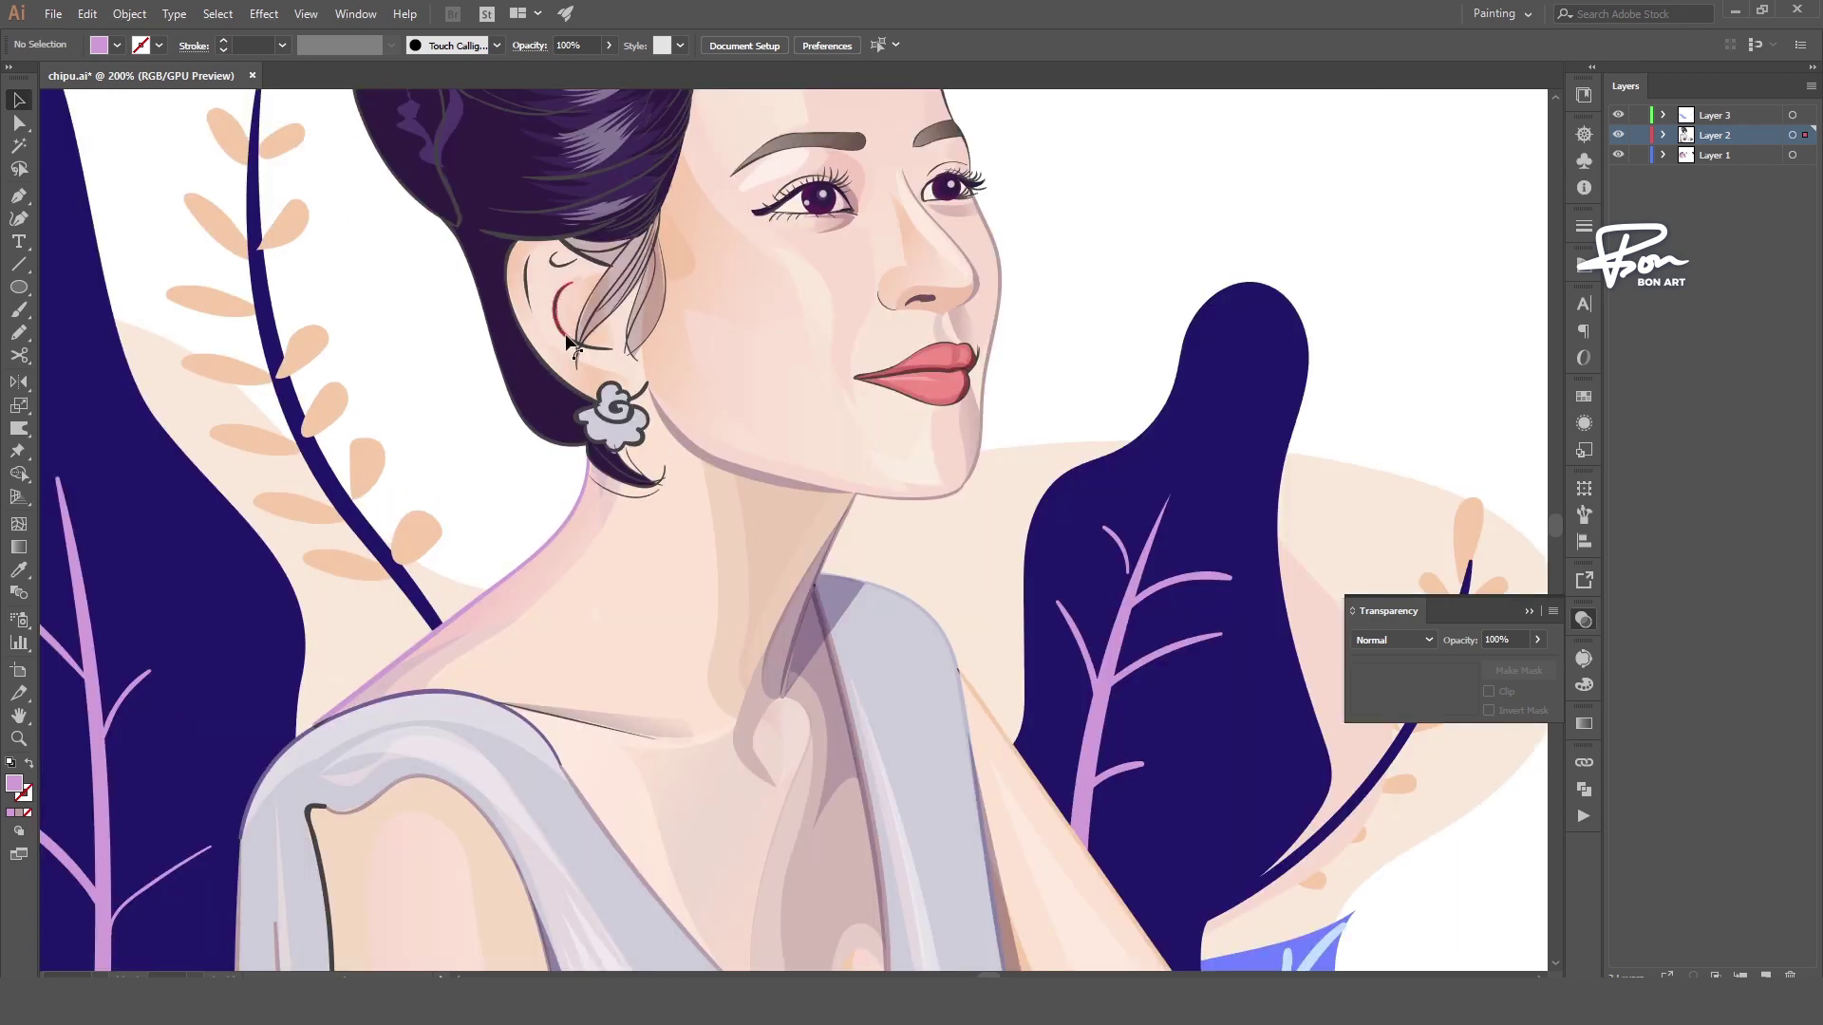
{"action": "key", "text": "i"}
{"action": "key", "text": "ctrl+0"}
{"action": "scroll", "coordinate": [845, 427], "scroll_direction": "up", "scroll_amount": 3, "text": "alt"}
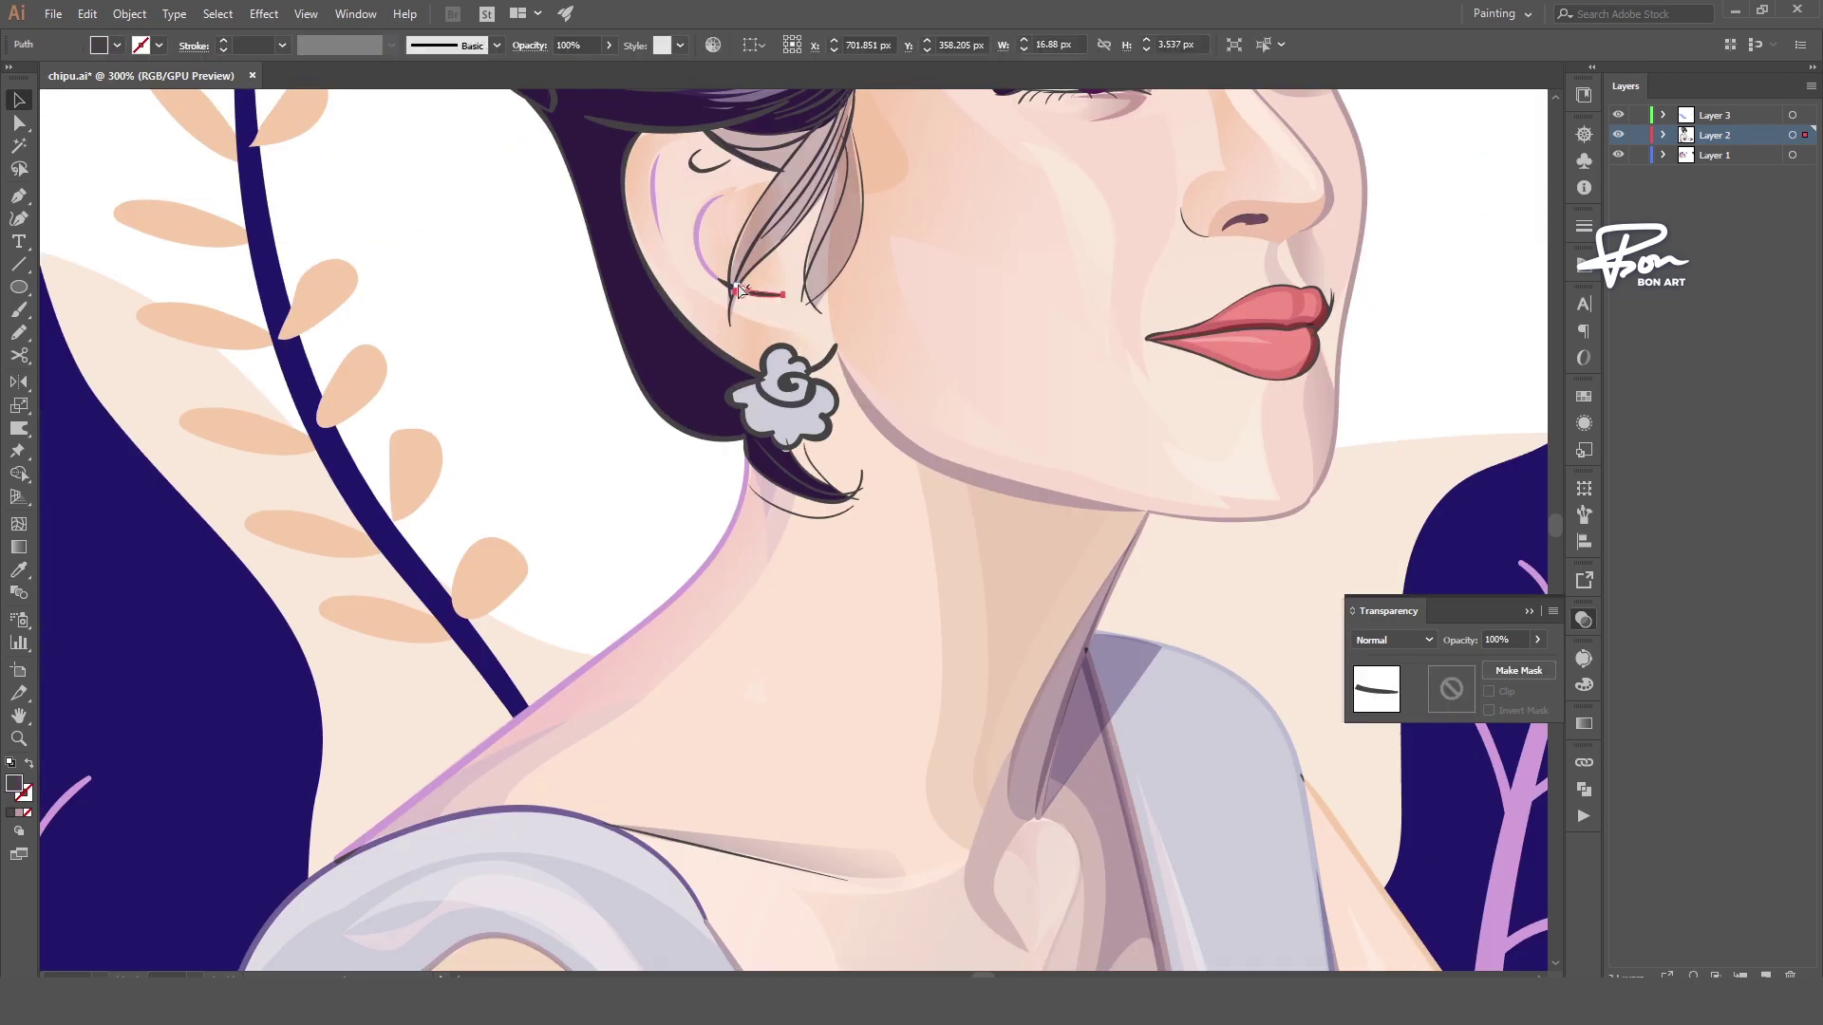
{"action": "scroll", "coordinate": [774, 398], "scroll_direction": "up", "scroll_amount": 3, "text": "alt"}
- Delete the stray short dark stroke near the ear
{"action": "left_click", "coordinate": [723, 283]}
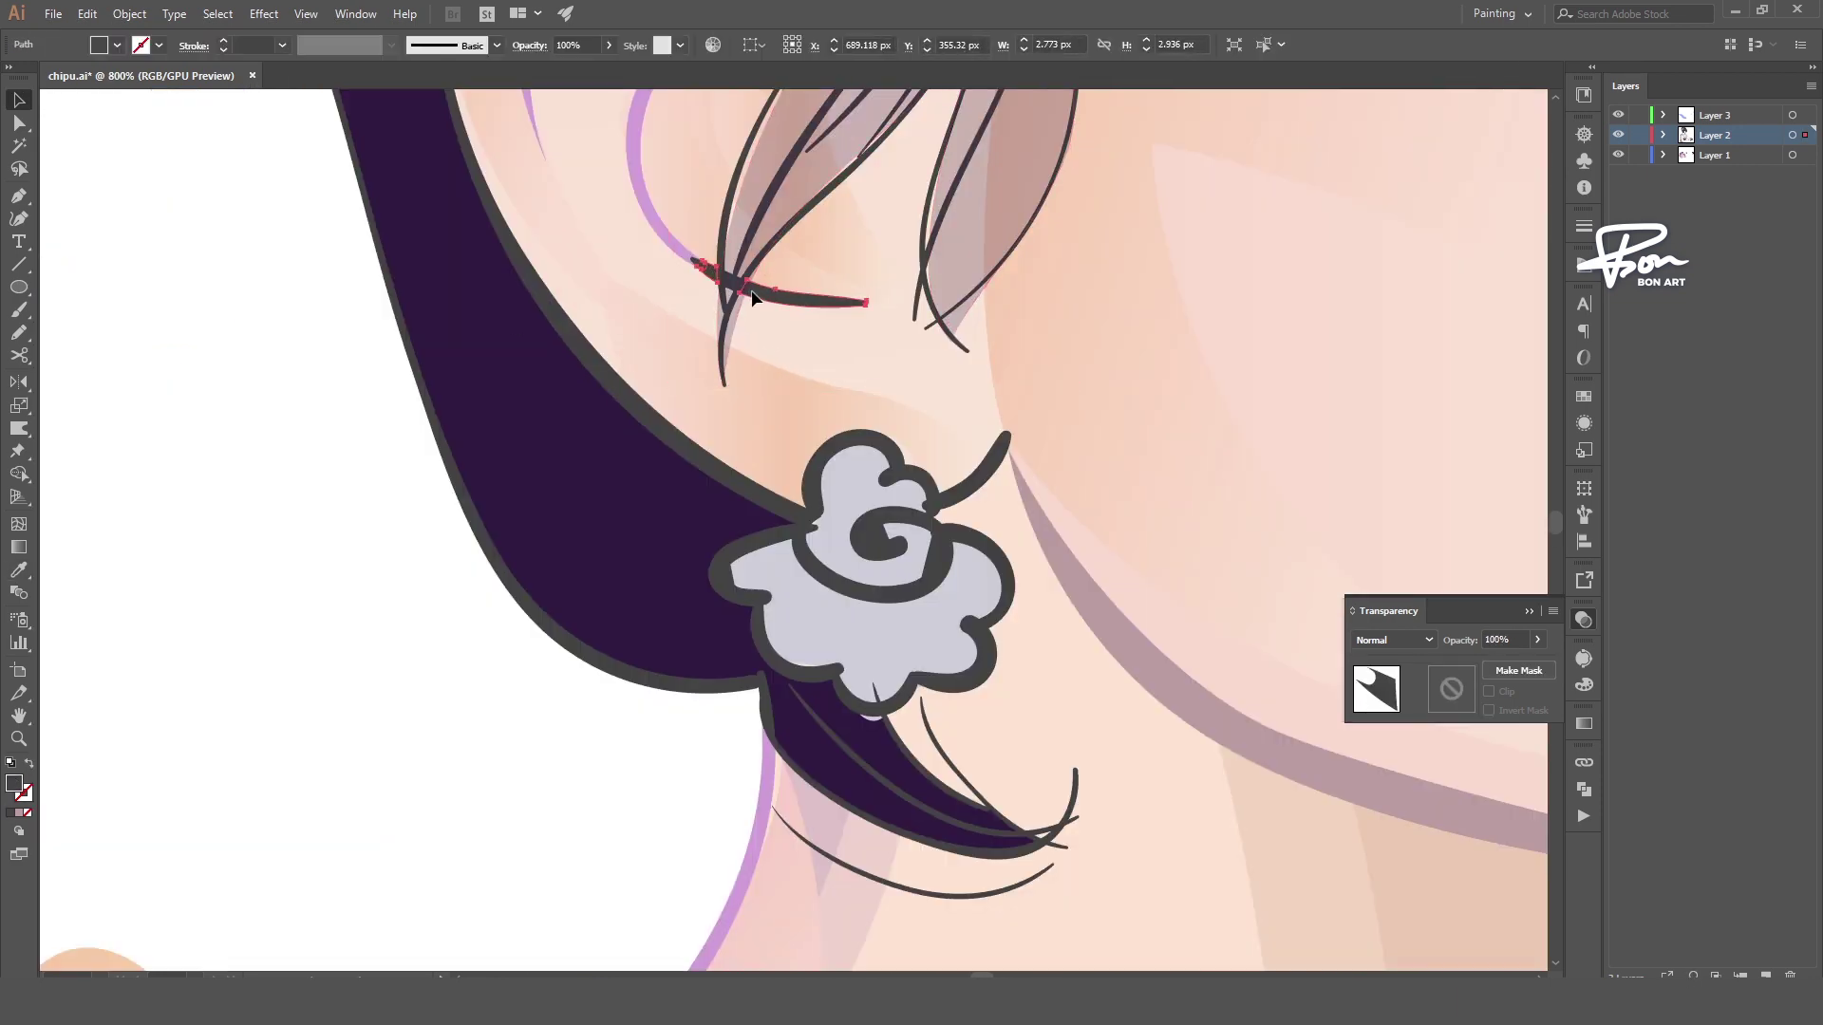
{"action": "scroll", "coordinate": [723, 285], "scroll_direction": "up", "scroll_amount": 2, "text": "alt"}
{"action": "scroll", "coordinate": [723, 304], "scroll_direction": "down", "scroll_amount": 3, "text": "alt"}
{"action": "key", "text": "Delete"}
{"action": "key", "text": "ctrl+0"}
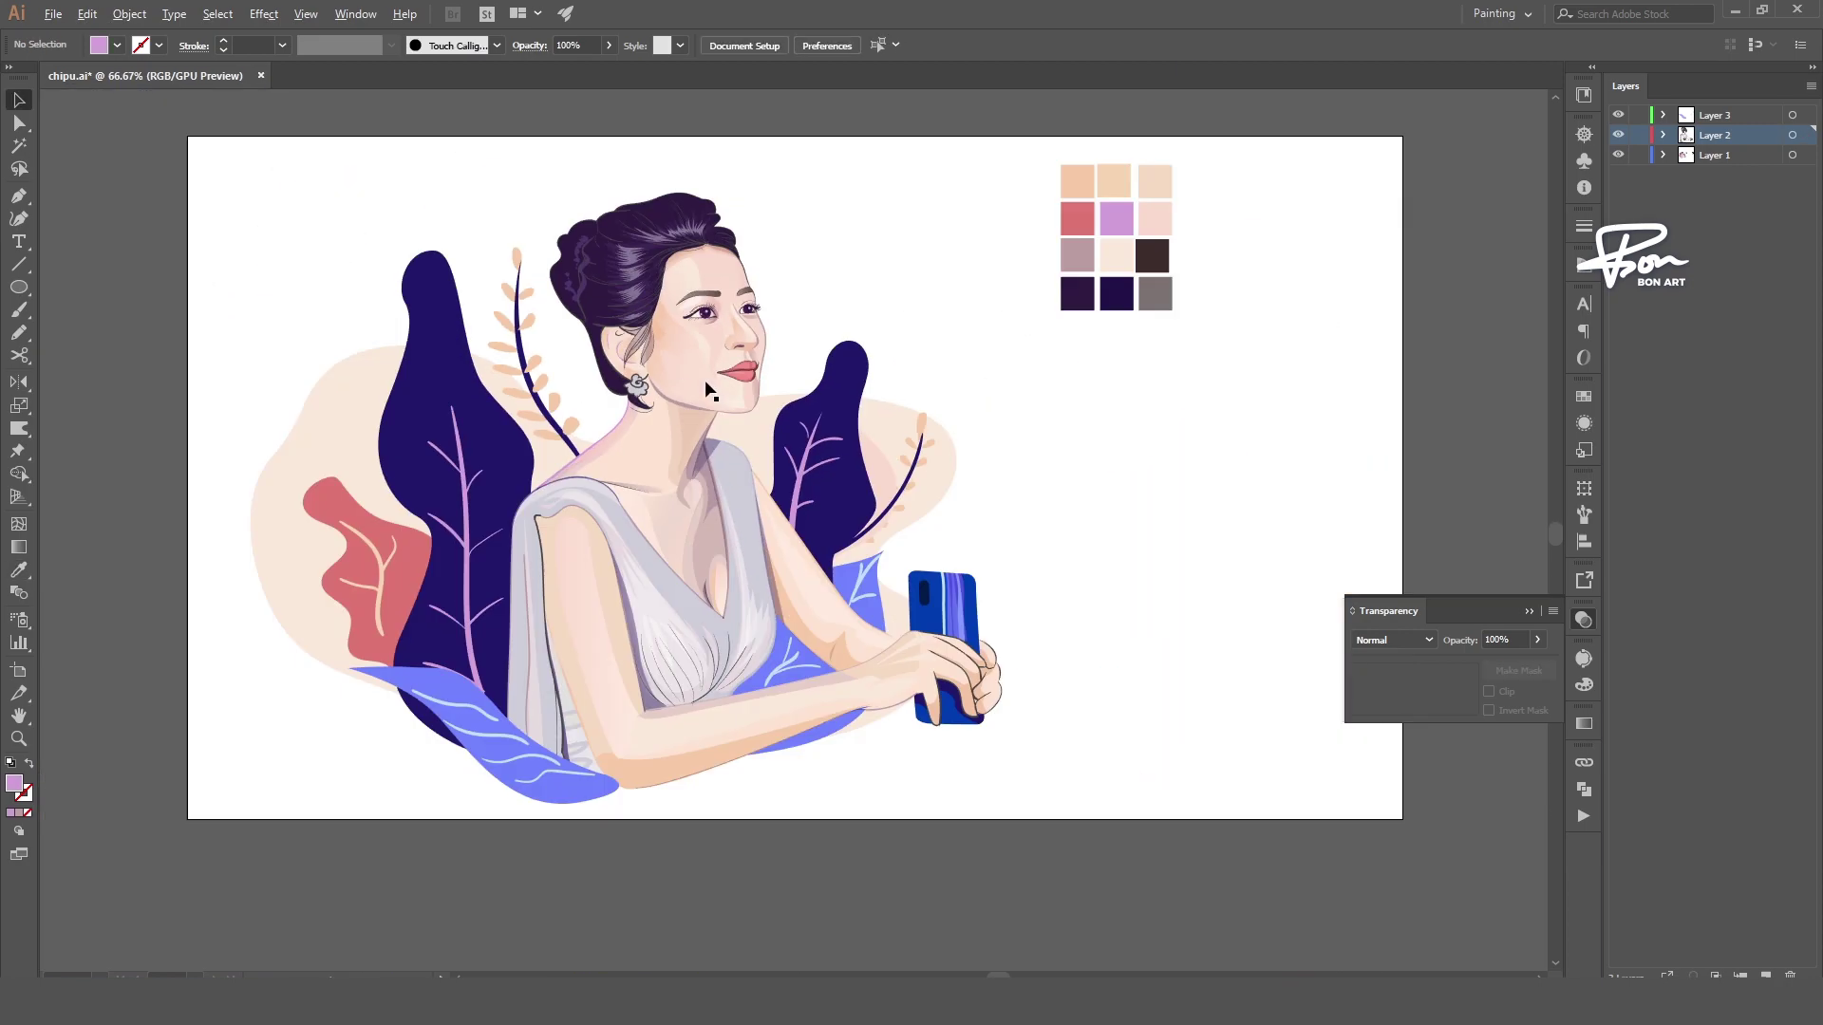
- Select the dress strap's inner edge path and the short collarbone line
{"action": "scroll", "coordinate": [550, 578], "scroll_direction": "up", "scroll_amount": 3, "text": "alt"}
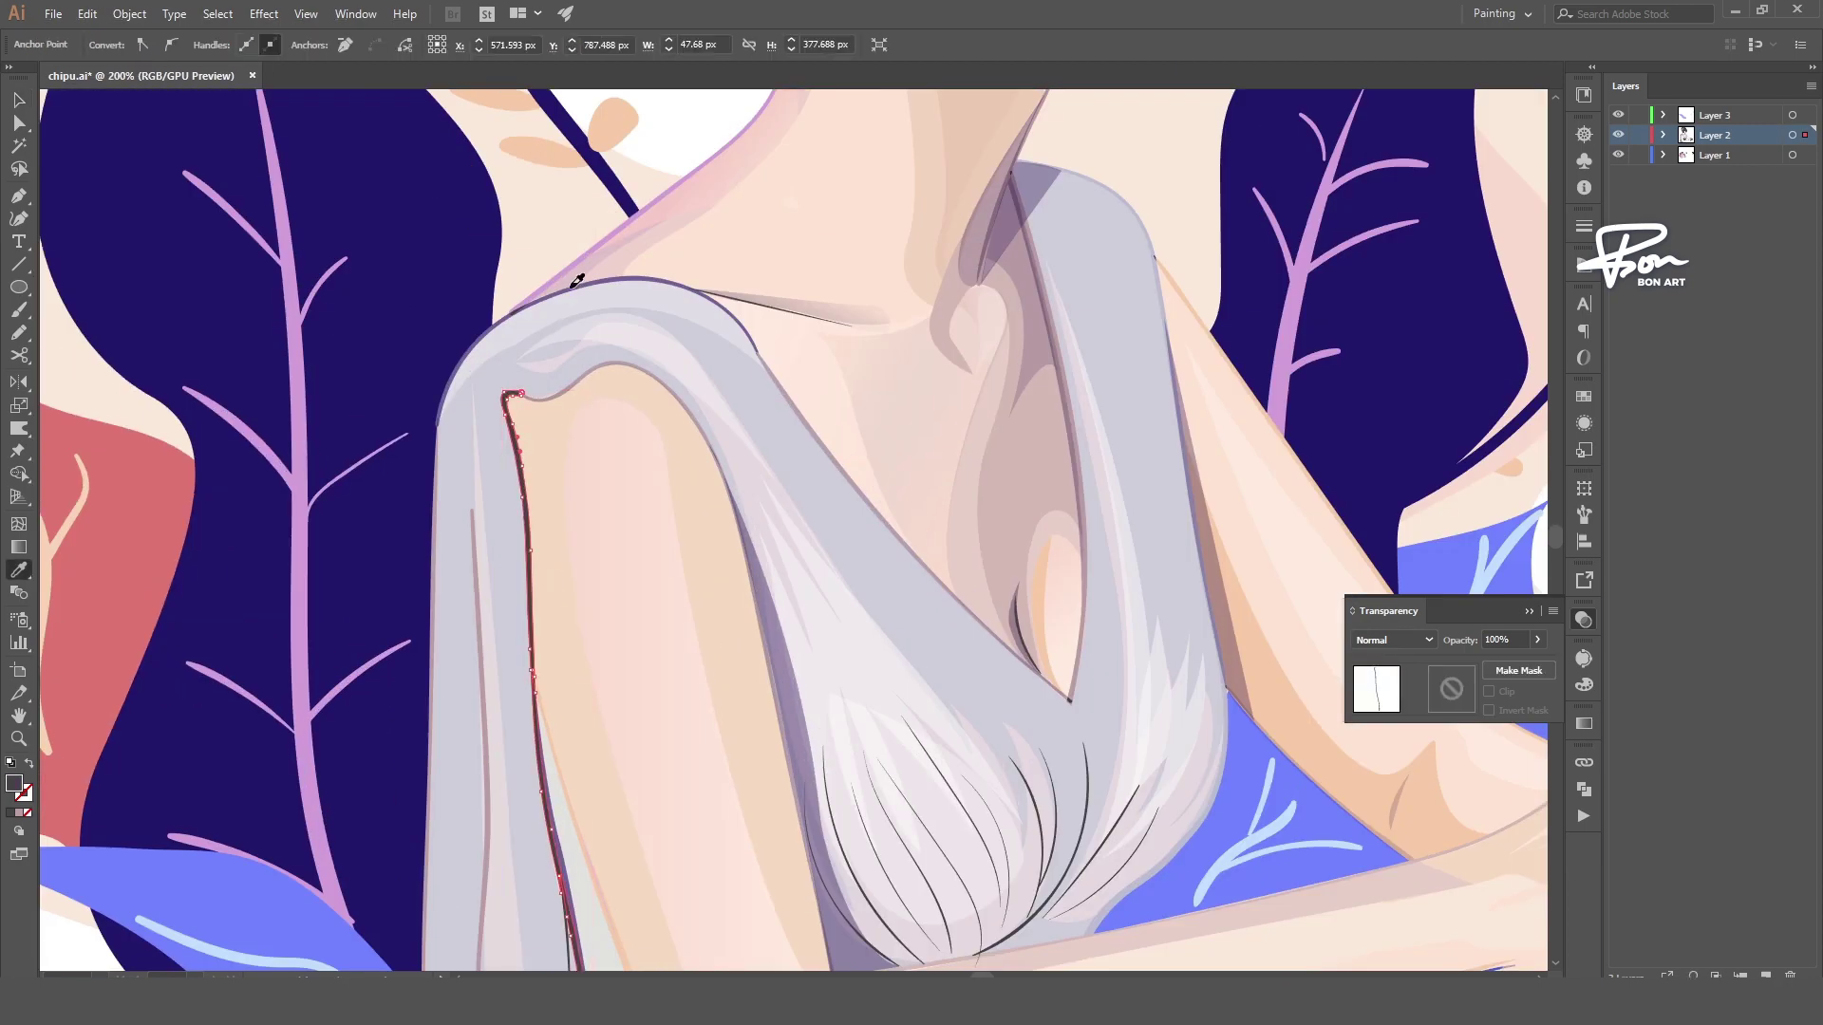
{"action": "scroll", "coordinate": [579, 380], "scroll_direction": "down", "scroll_amount": 2, "text": "alt"}
{"action": "scroll", "coordinate": [560, 380], "scroll_direction": "up", "scroll_amount": 3}
{"action": "left_click", "coordinate": [560, 380]}
{"action": "scroll", "coordinate": [558, 395], "scroll_direction": "down", "scroll_amount": 4}
{"action": "scroll", "coordinate": [551, 395], "scroll_direction": "up", "scroll_amount": 4}
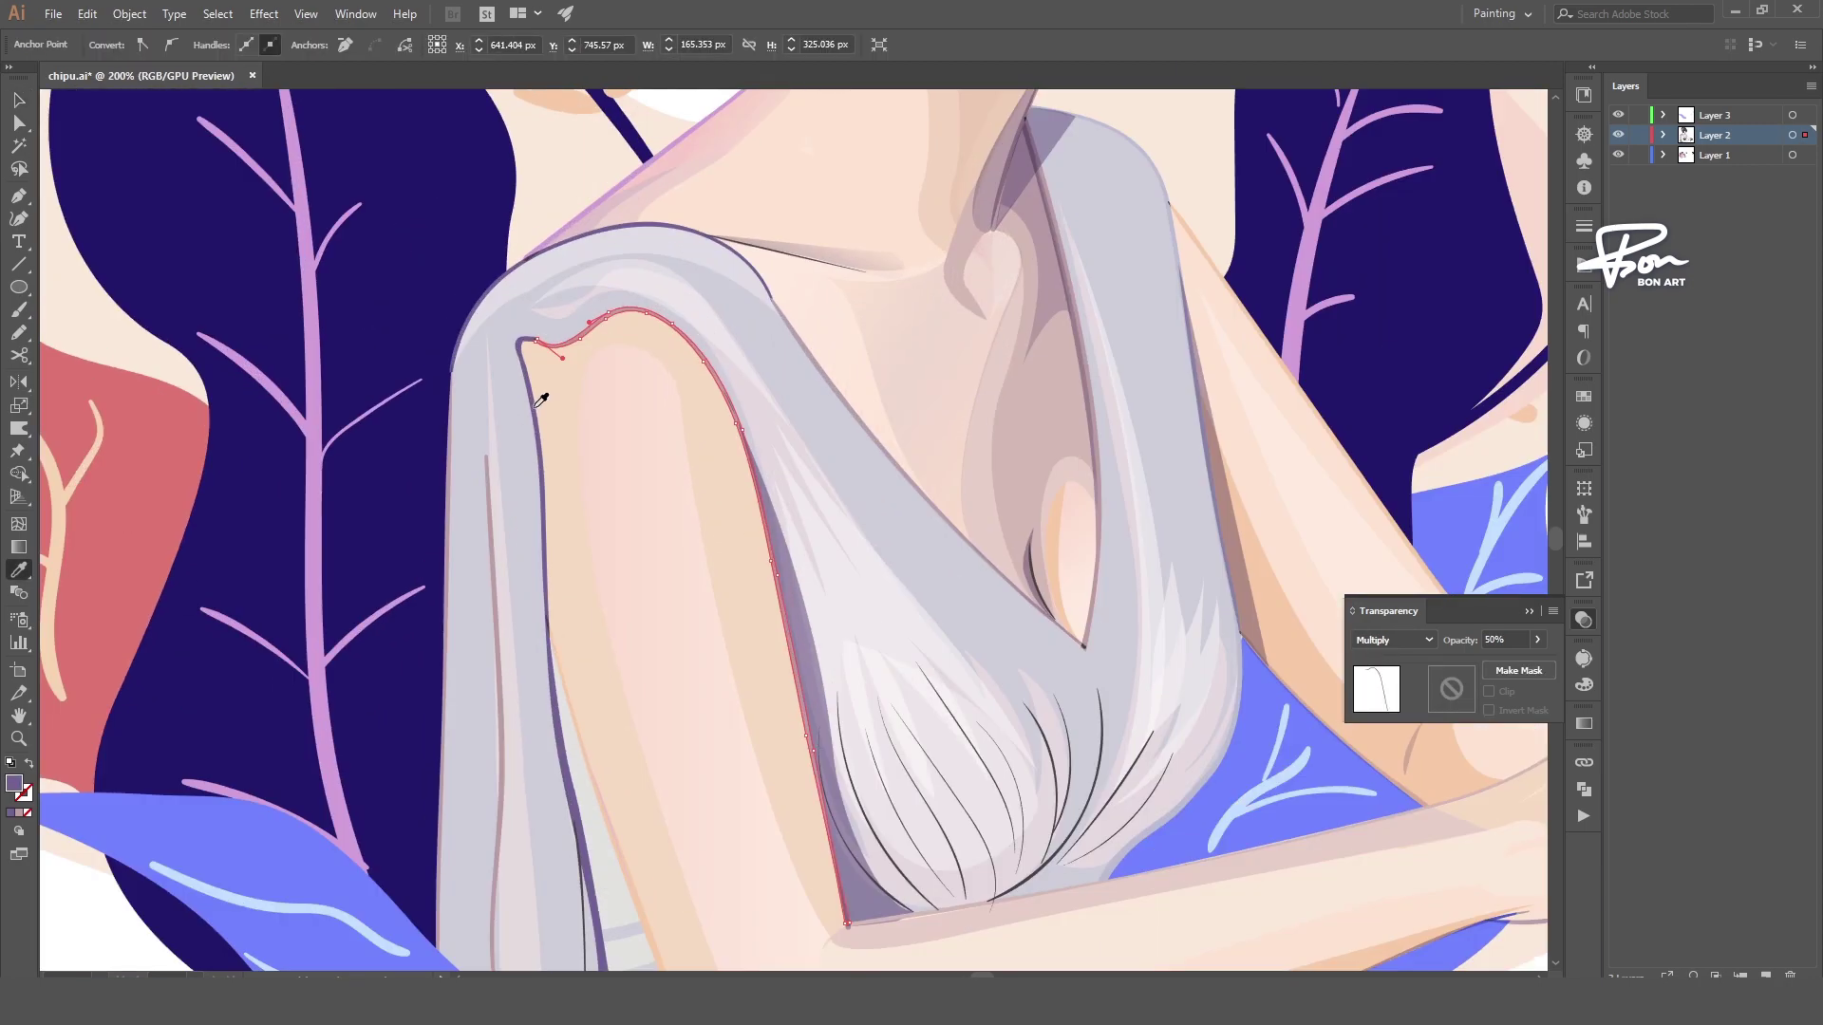
{"action": "scroll", "coordinate": [545, 395], "scroll_direction": "down", "scroll_amount": 3}
{"action": "scroll", "coordinate": [1224, 339], "scroll_direction": "down", "scroll_amount": 2}
{"action": "scroll", "coordinate": [631, 575], "scroll_direction": "up", "scroll_amount": 4}
{"action": "left_click", "coordinate": [664, 520]}
{"action": "key", "text": "i"}
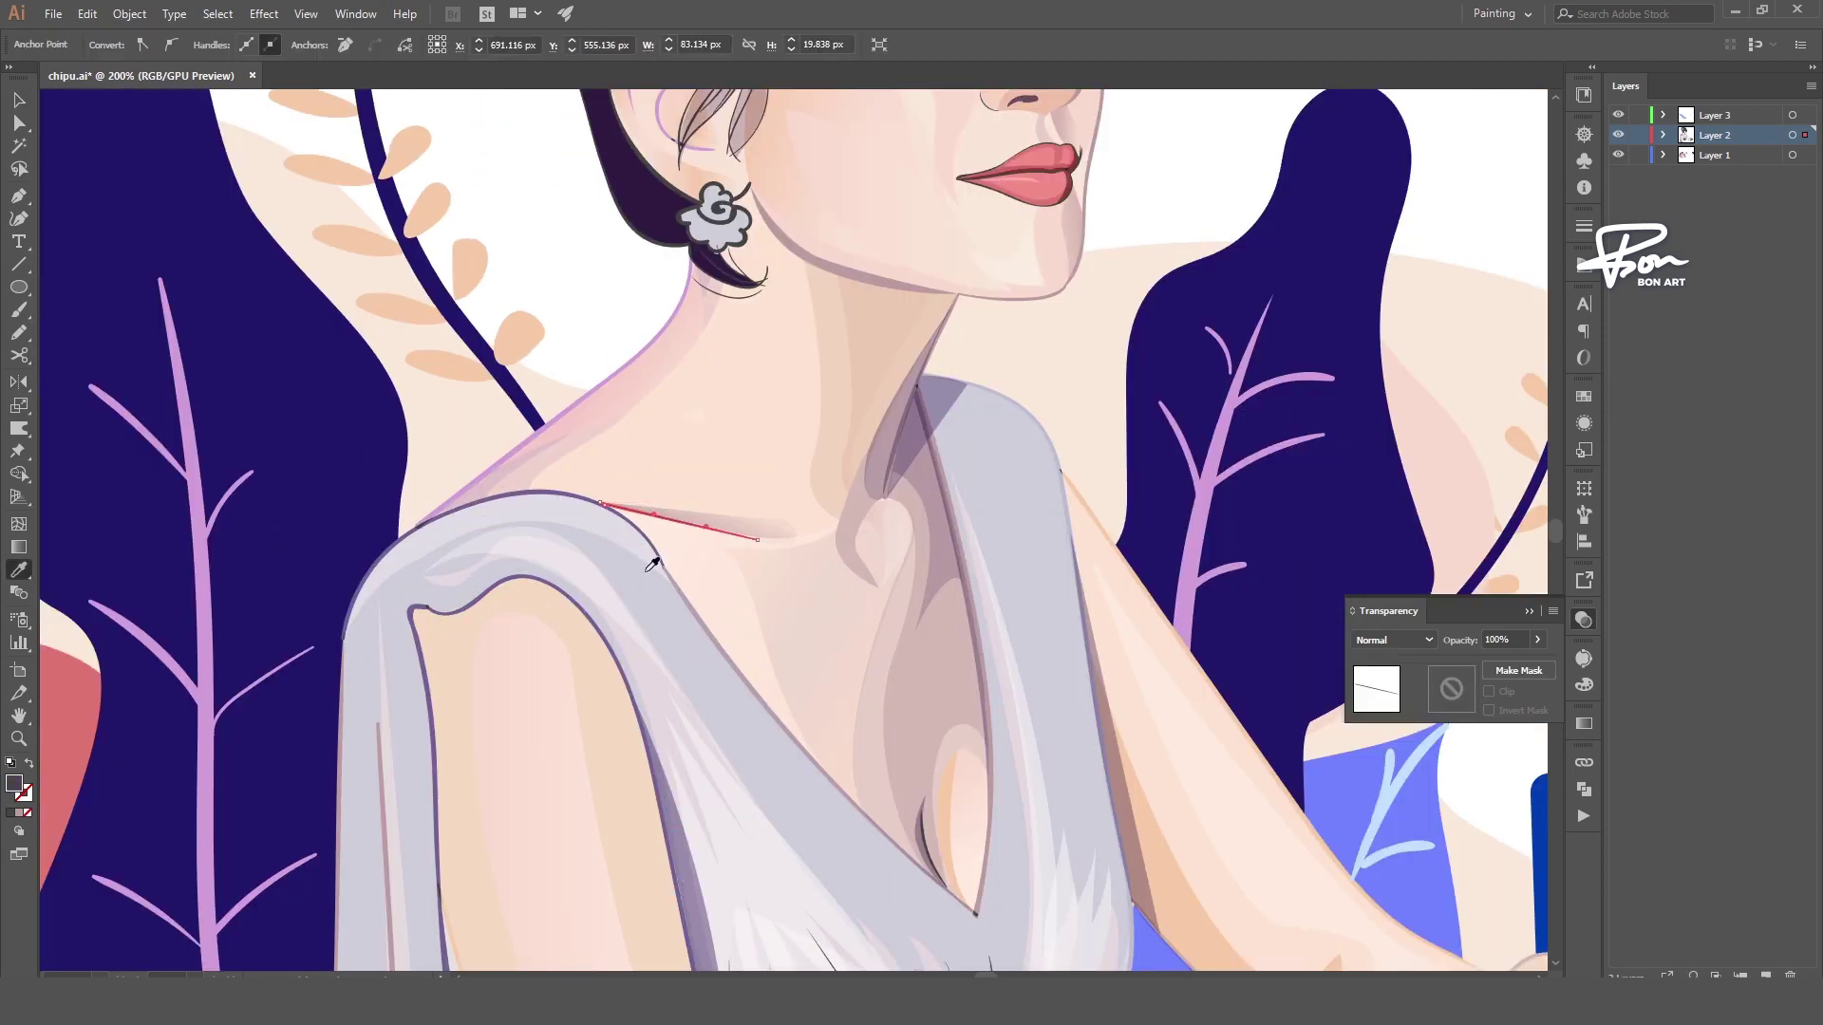
{"action": "scroll", "coordinate": [631, 406], "scroll_direction": "down", "scroll_amount": 3}
{"action": "scroll", "coordinate": [652, 488], "scroll_direction": "up", "scroll_amount": 5}
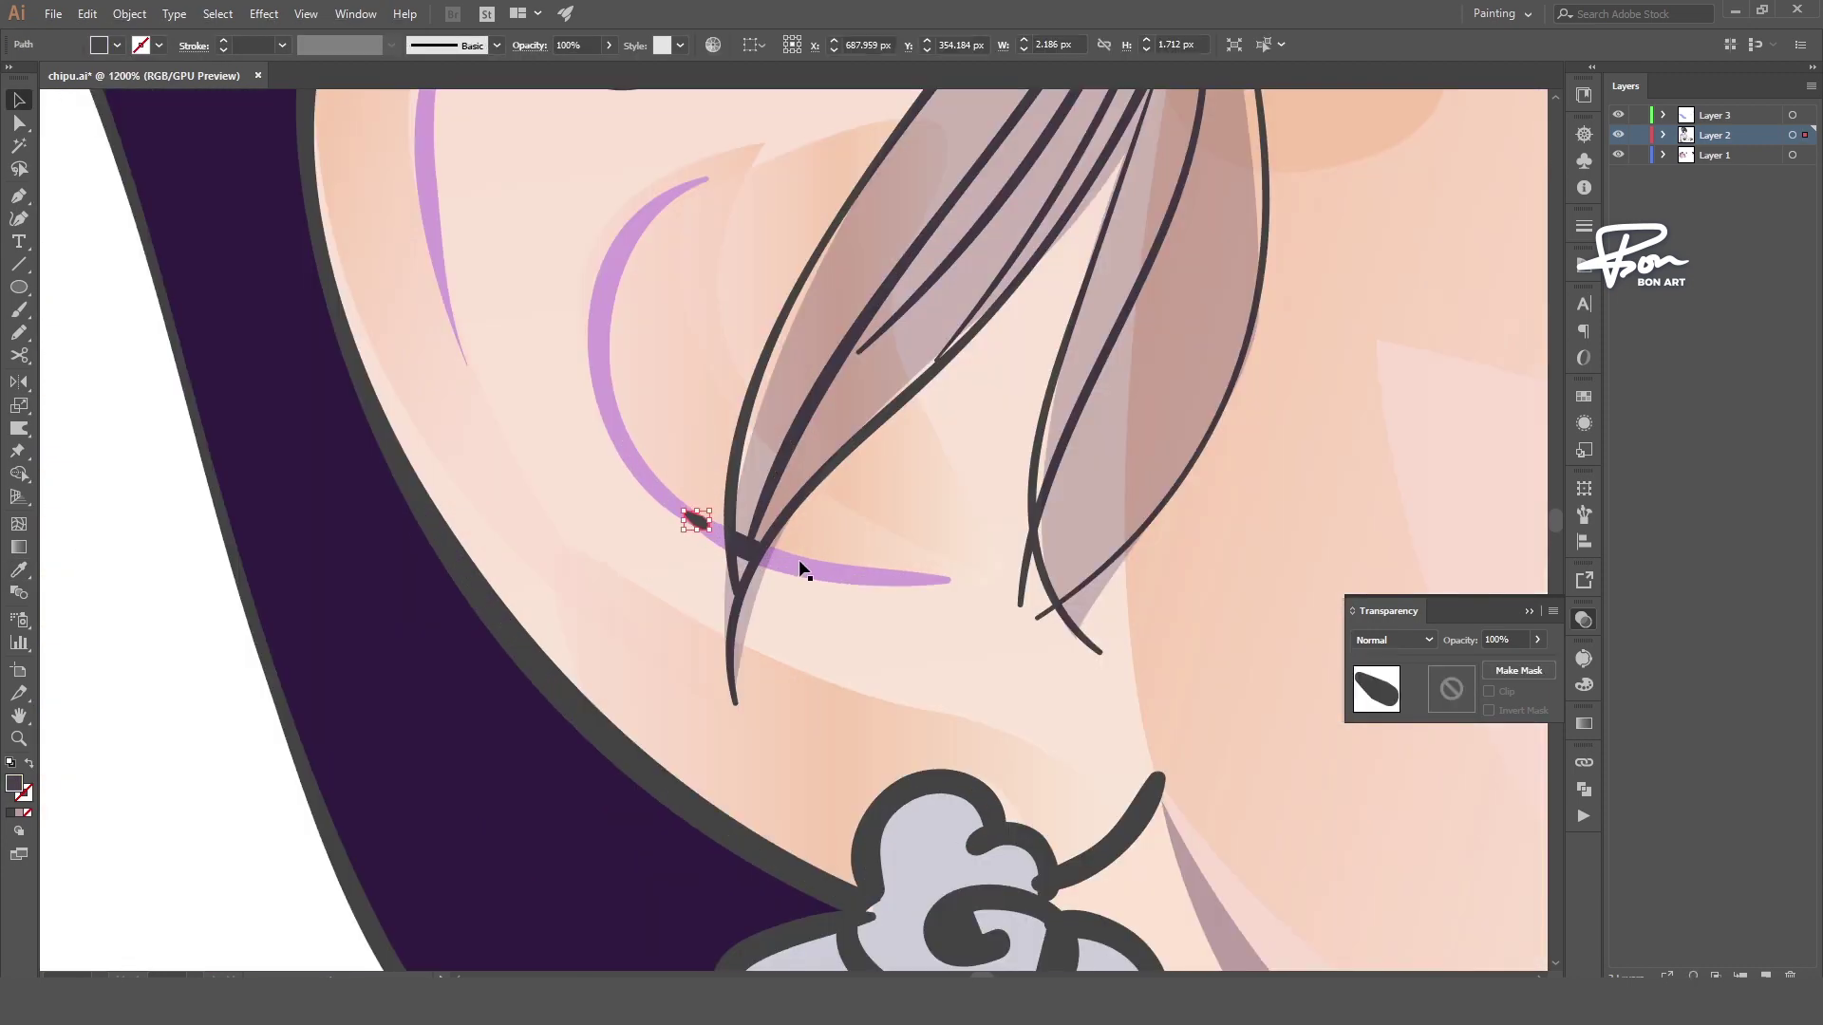
- Eyedrop peach onto the dark ear curves, then deselect everything
{"action": "left_click", "coordinate": [686, 540]}
{"action": "left_click", "coordinate": [673, 321]}
{"action": "scroll", "coordinate": [649, 421], "scroll_direction": "down", "scroll_amount": 4}
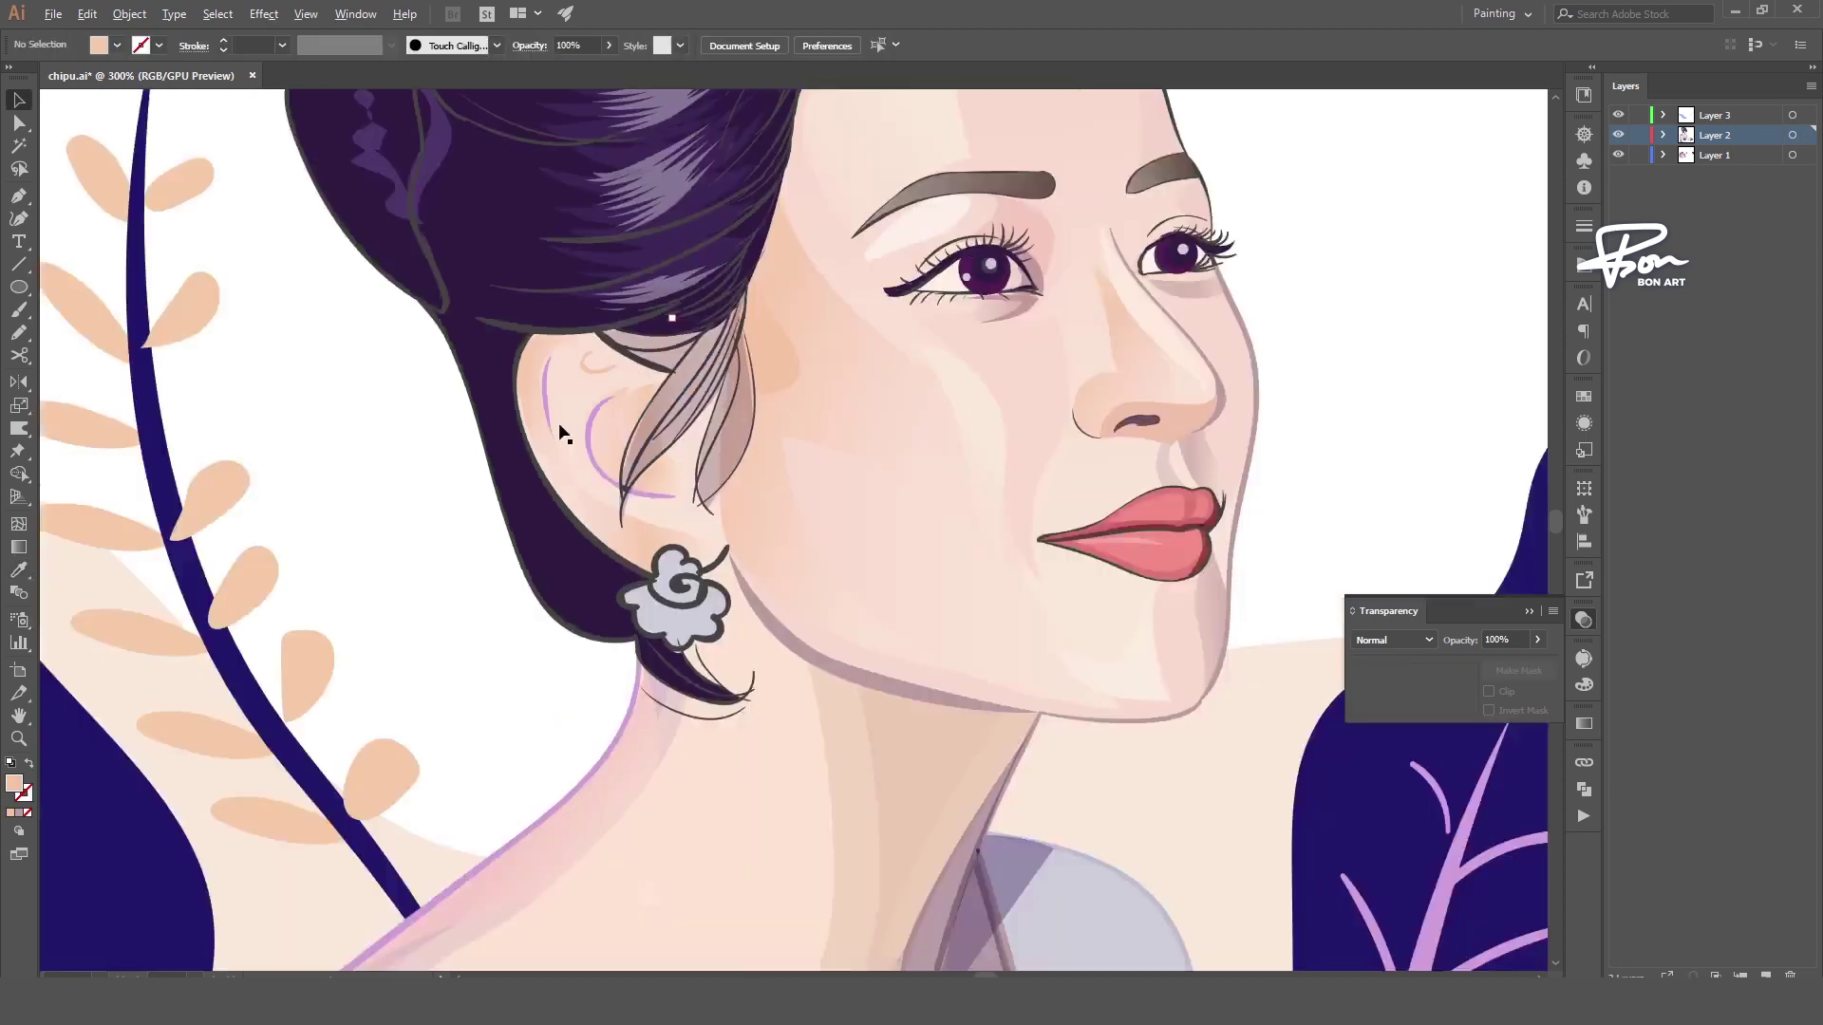
{"action": "scroll", "coordinate": [562, 427], "scroll_direction": "up", "scroll_amount": 2}
{"action": "left_click", "coordinate": [750, 347]}
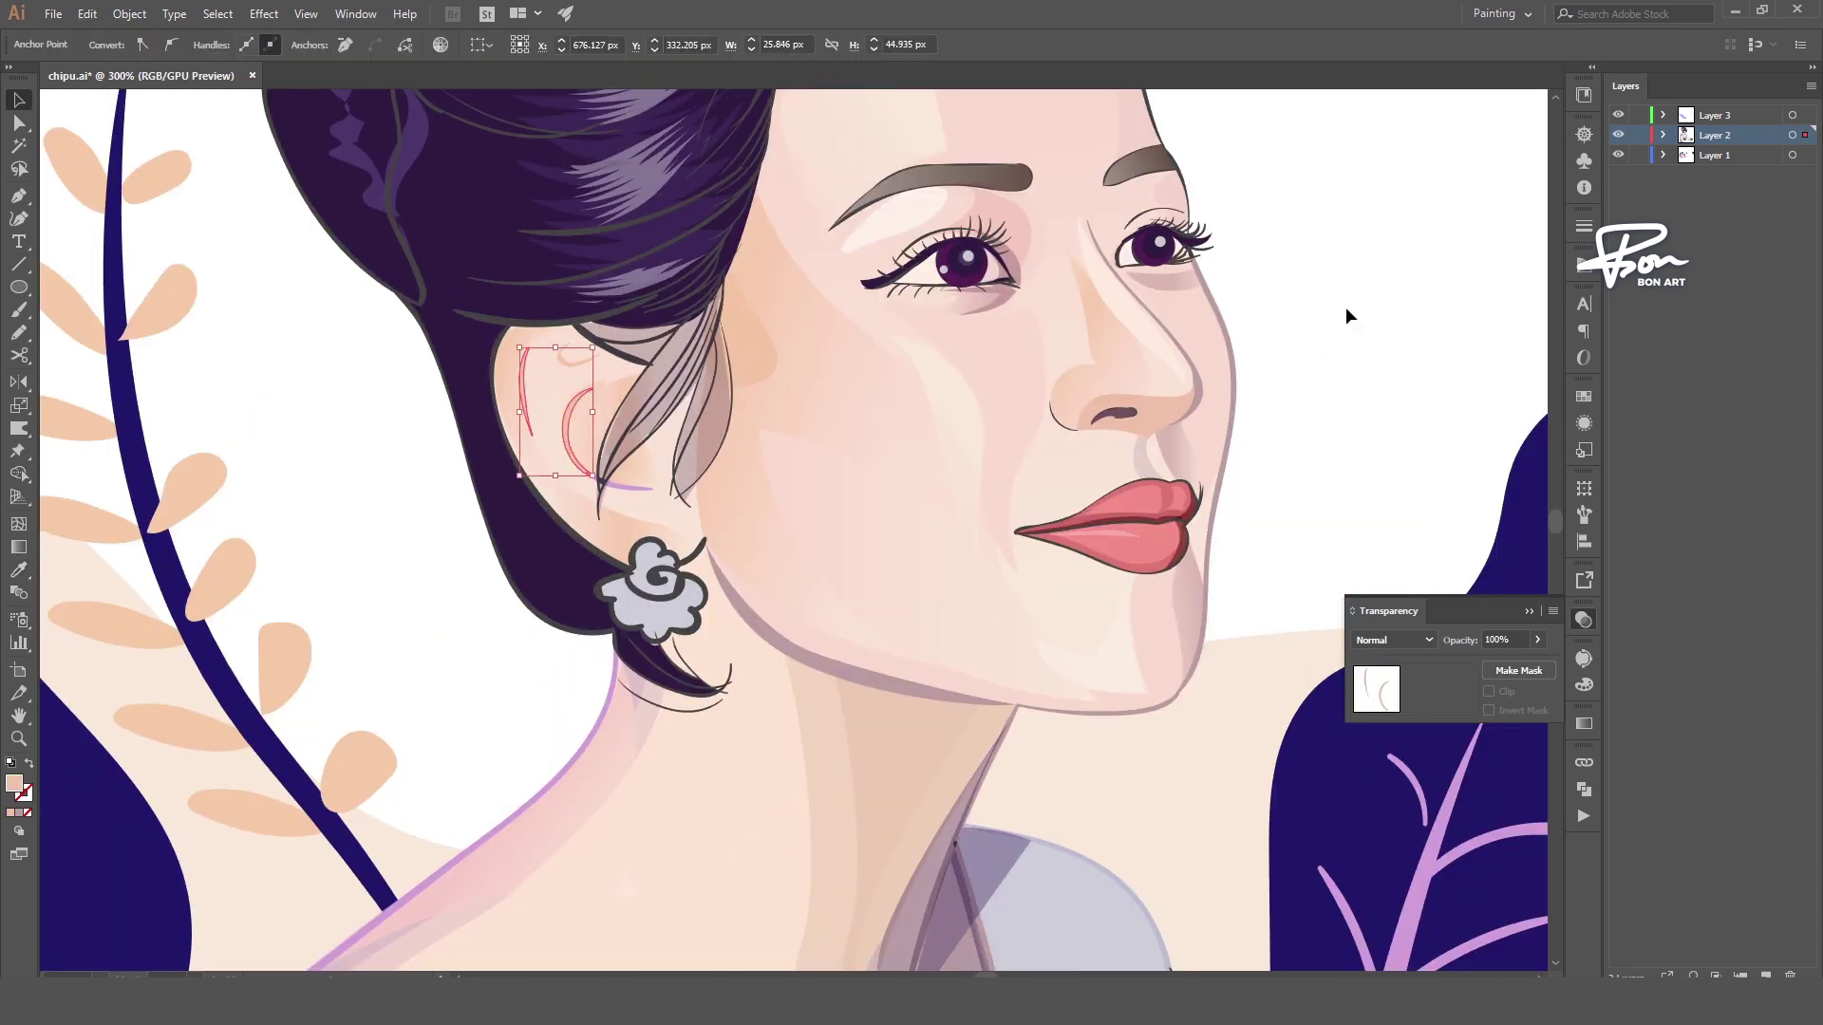
{"action": "left_click", "coordinate": [636, 488]}
{"action": "key", "text": "ctrl+shift+a"}
- Darken the lip shading path's fill to #af6262
{"action": "key", "text": "ctrl+0"}
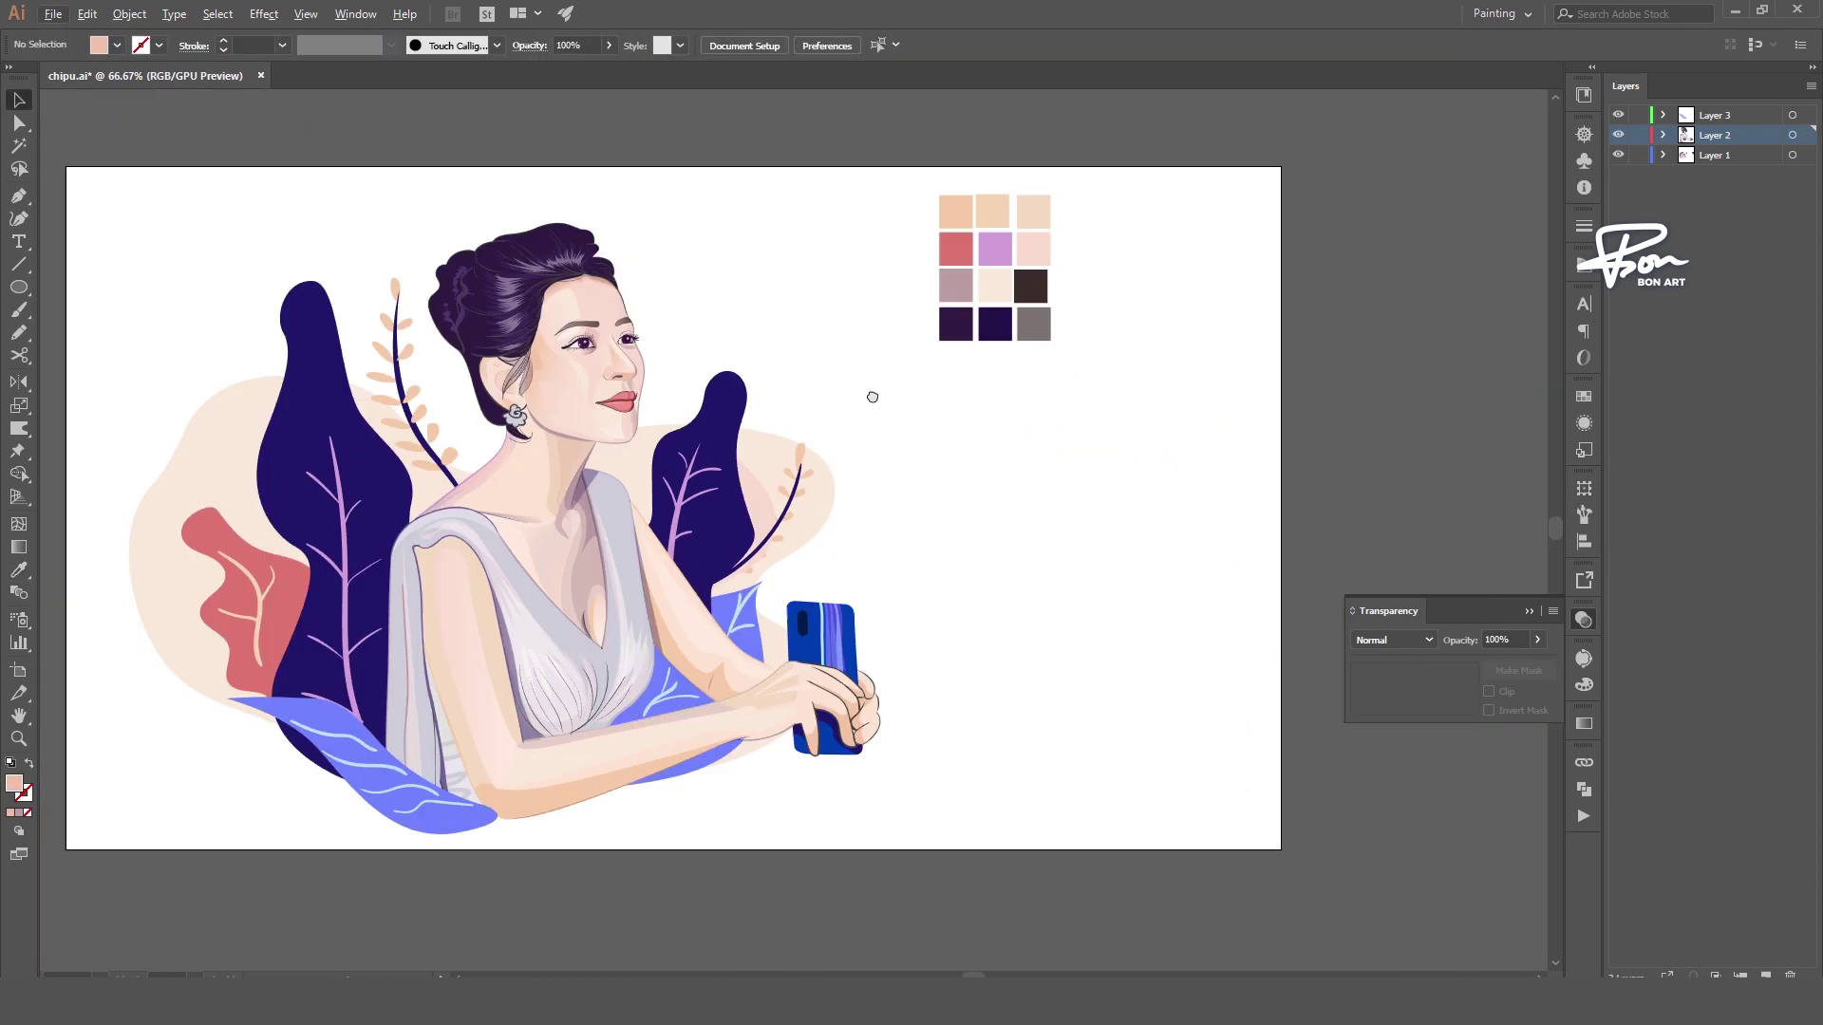
{"action": "scroll", "coordinate": [875, 395], "scroll_direction": "down", "scroll_amount": 1}
{"action": "left_click_drag", "start_coordinate": [875, 395], "coordinate": [201, 522]}
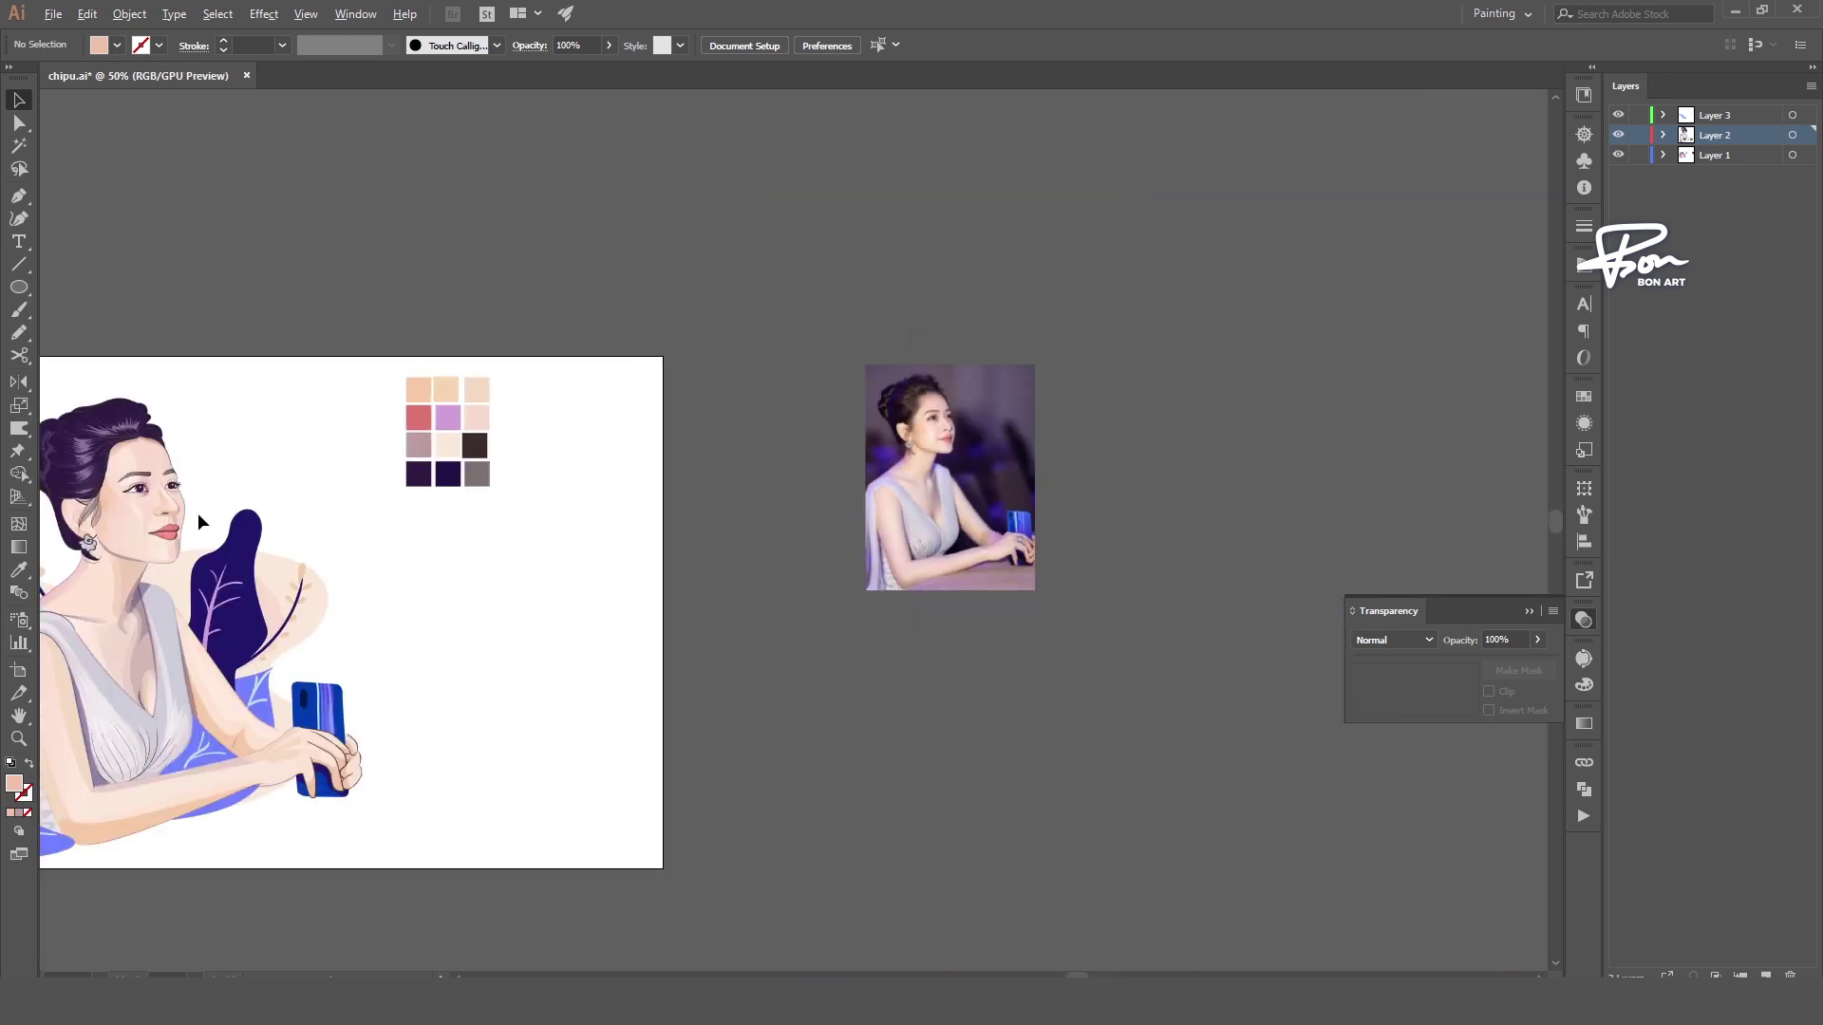
{"action": "scroll", "coordinate": [198, 513], "scroll_direction": "up", "scroll_amount": 5}
{"action": "left_click", "coordinate": [622, 446]}
{"action": "key", "text": "i"}
{"action": "left_click", "coordinate": [532, 588]}
{"action": "double_click", "coordinate": [13, 783]}
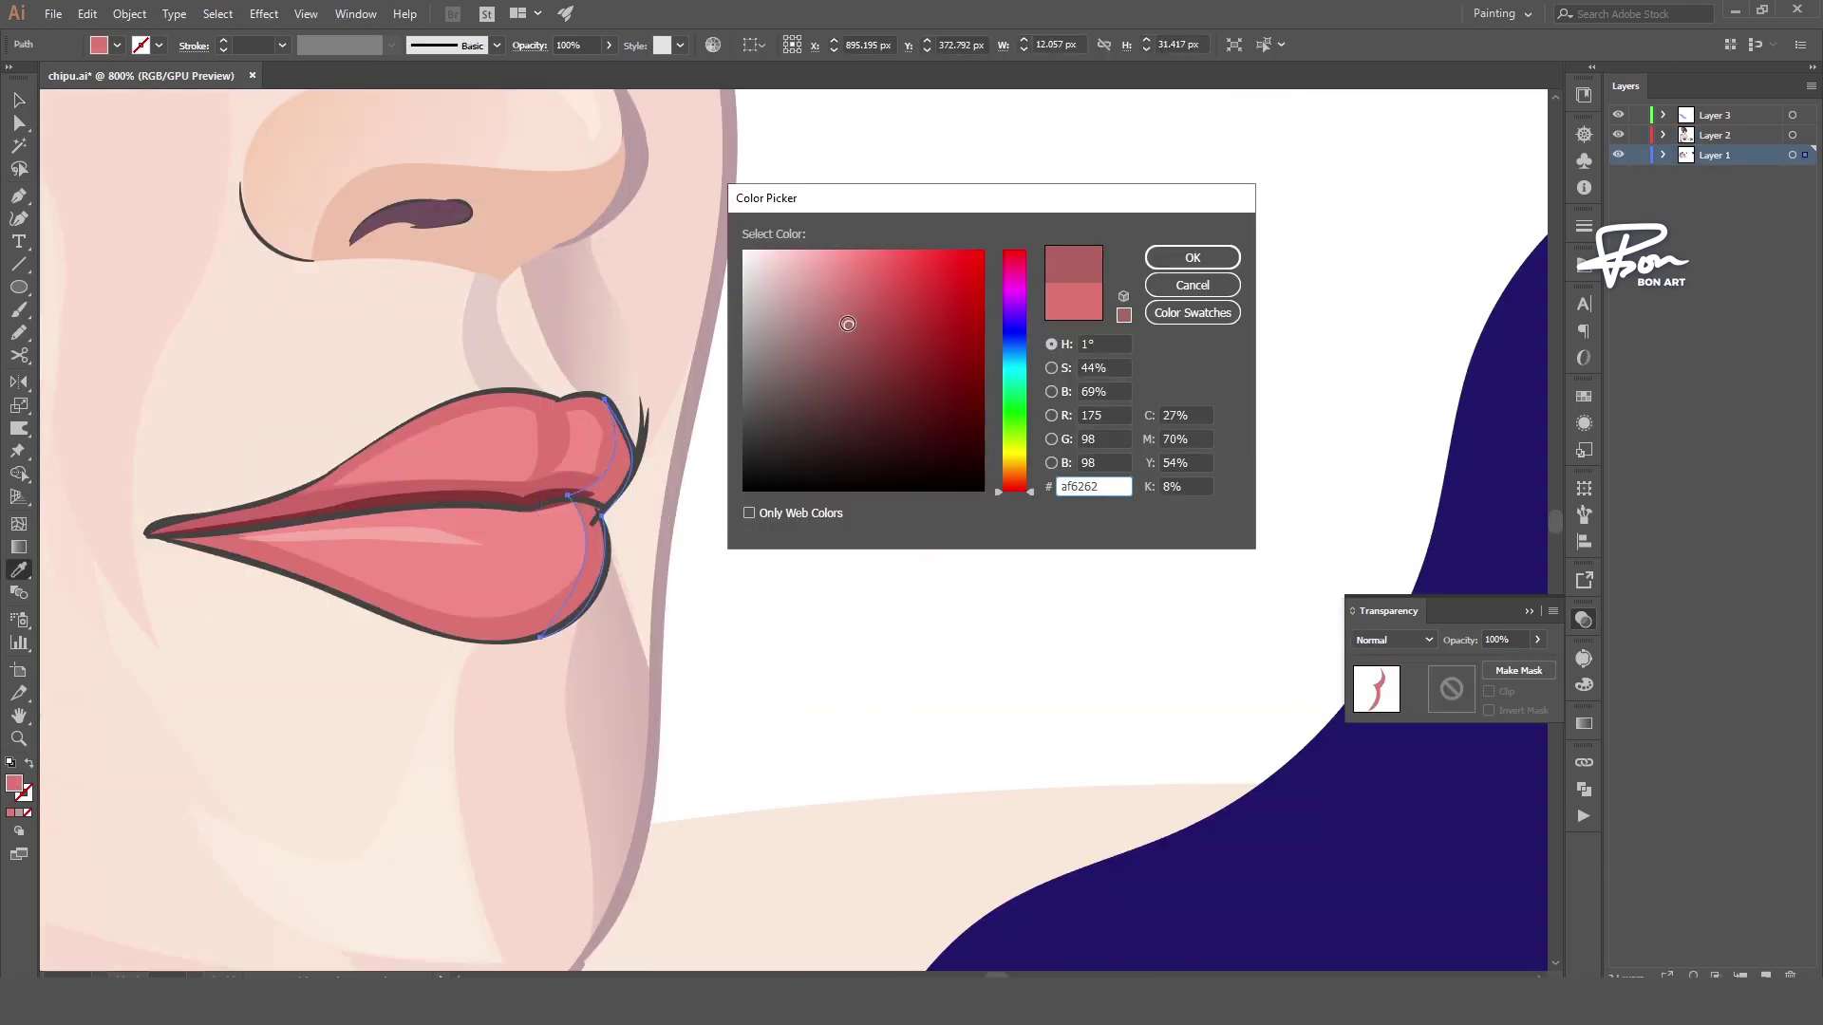
{"action": "left_click", "coordinate": [1193, 257]}
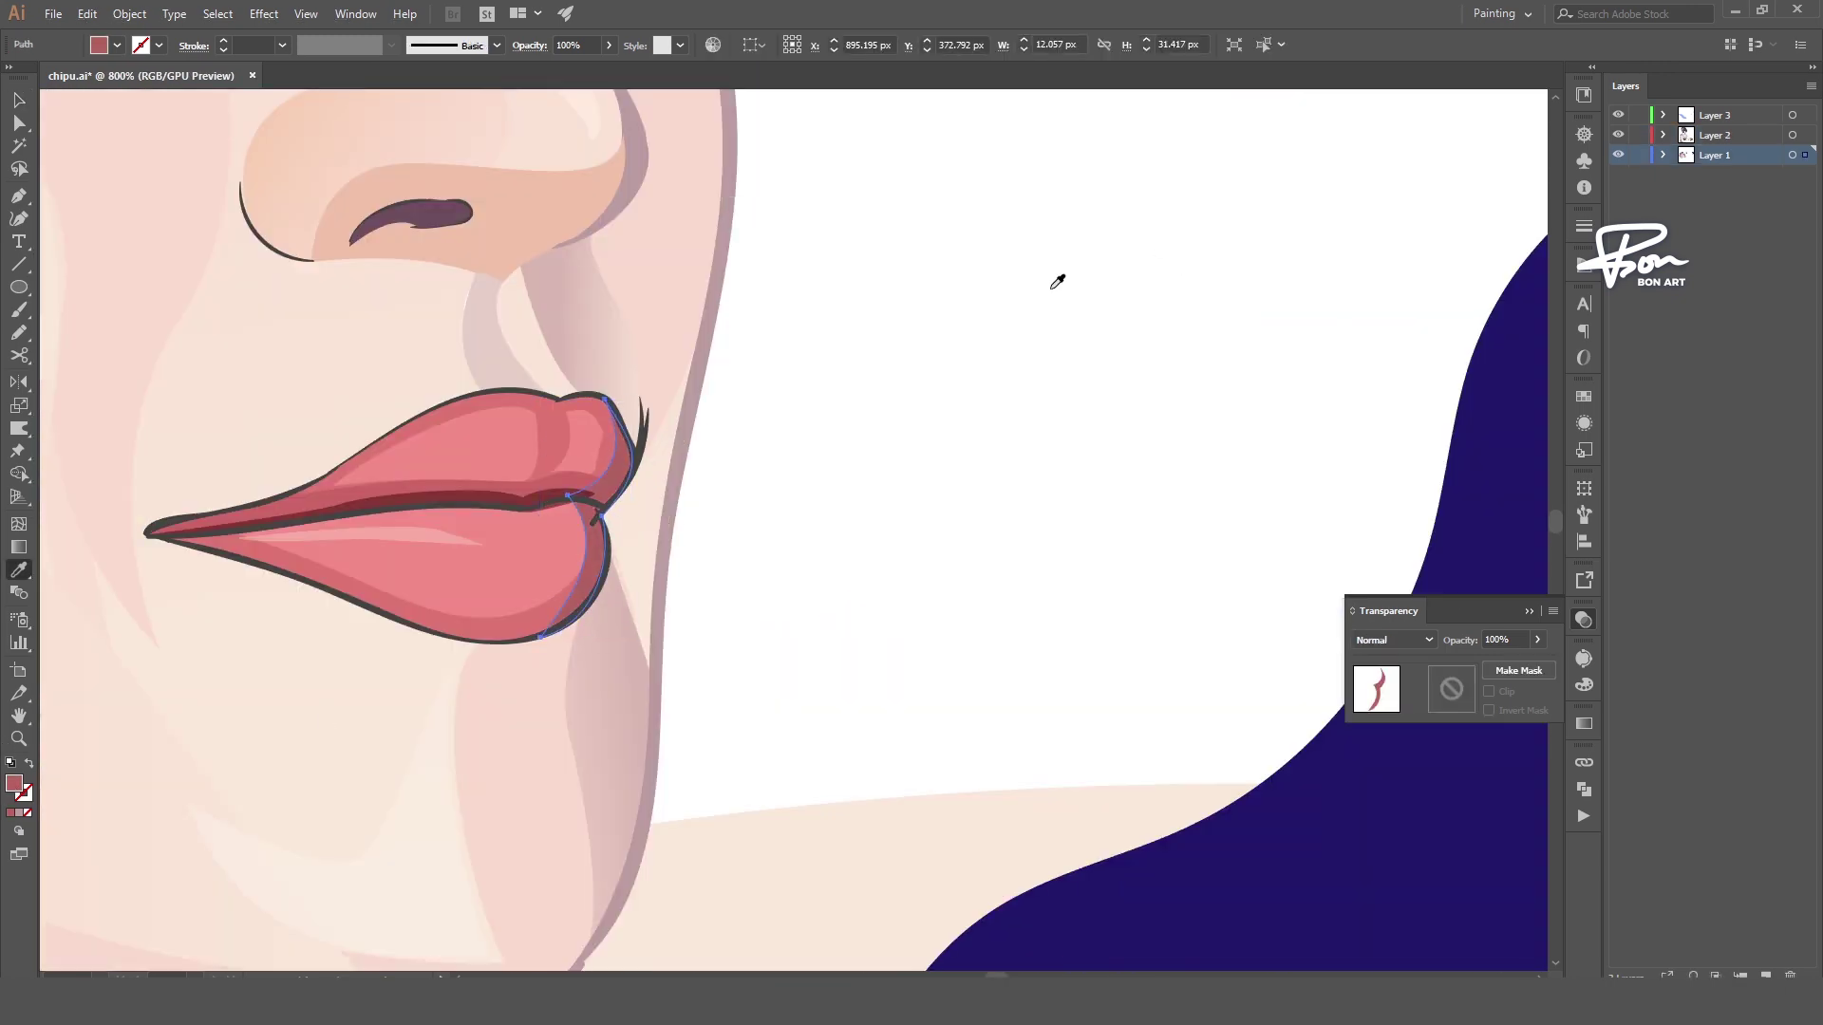